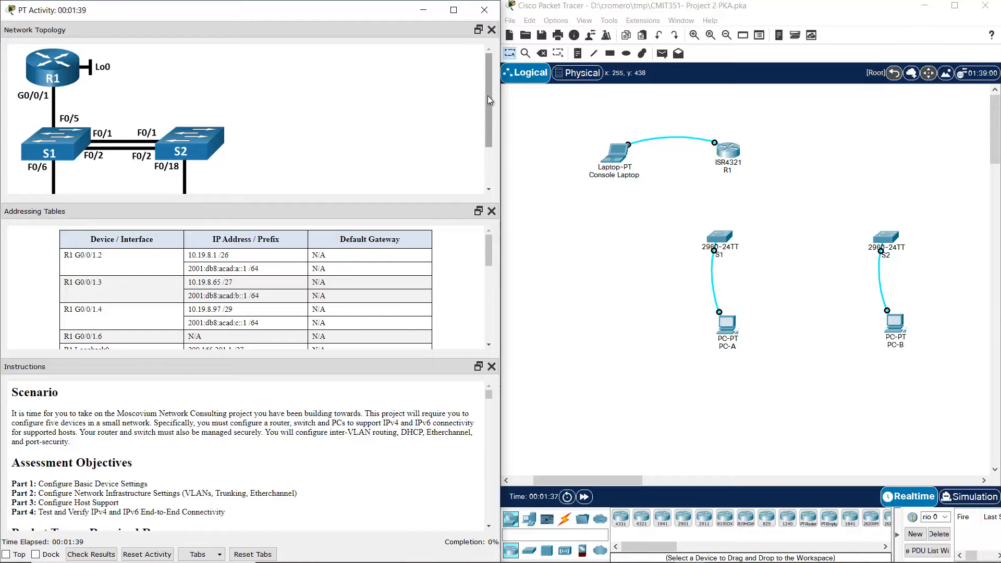
# - Cable R1's Gigabit port to S1 FastEthernet0/5 with copper straight-through
pyautogui.moveTo(488, 96)
pyautogui.mouseDown()
pyautogui.moveTo(486, 152)
pyautogui.moveTo(487, 94)
pyautogui.mouseUp()
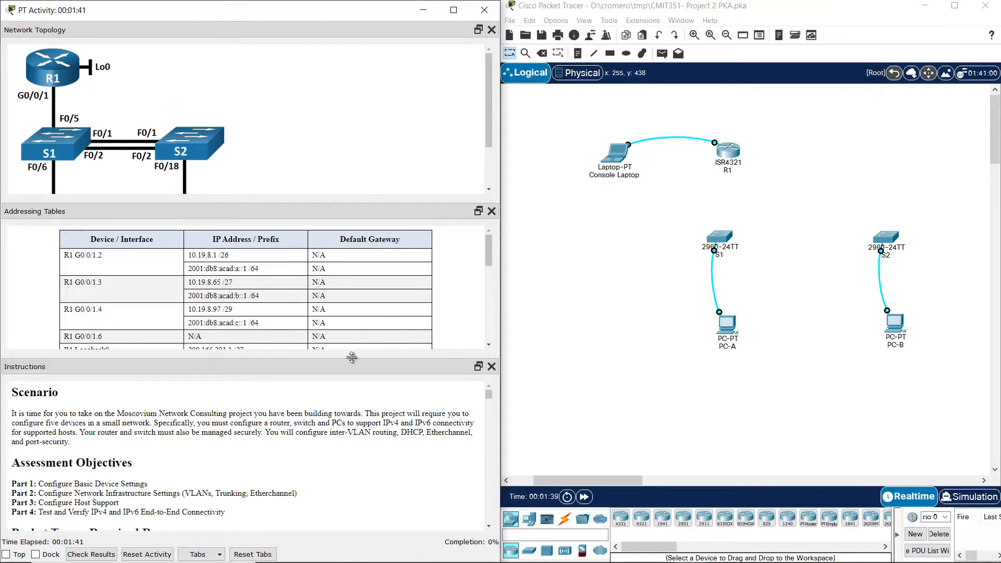
pyautogui.click(566, 522)
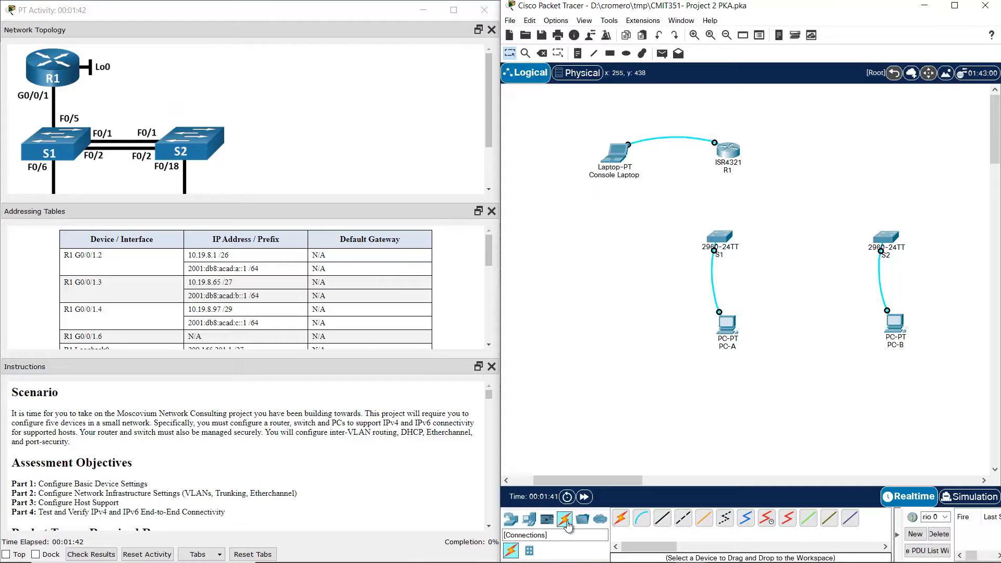
pyautogui.click(663, 519)
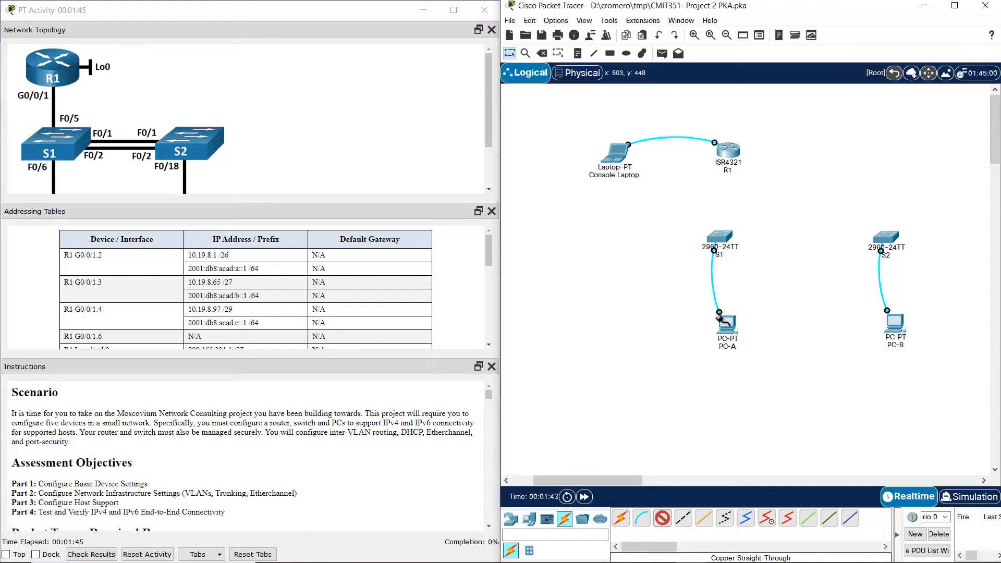
pyautogui.click(729, 157)
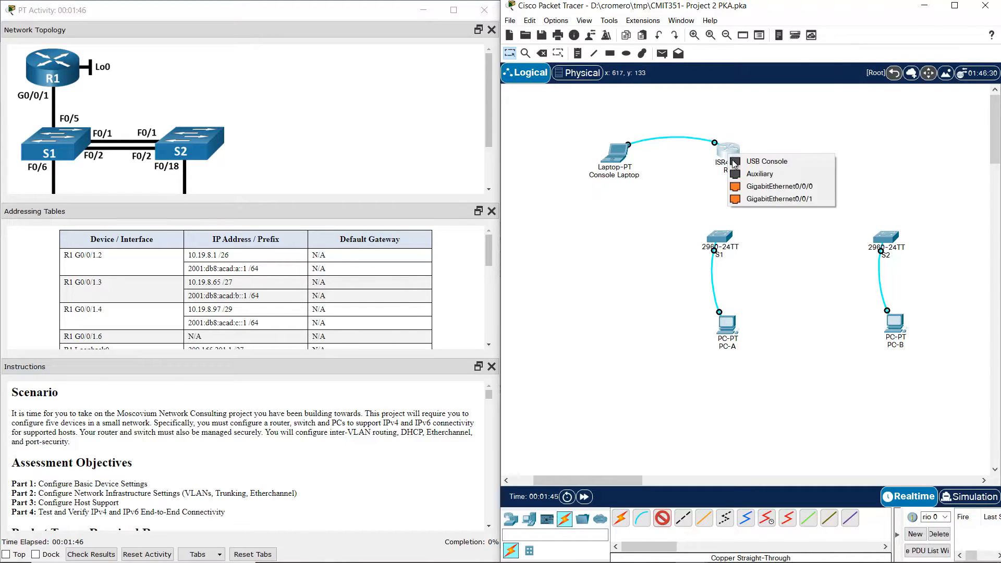
pyautogui.click(754, 194)
pyautogui.click(726, 235)
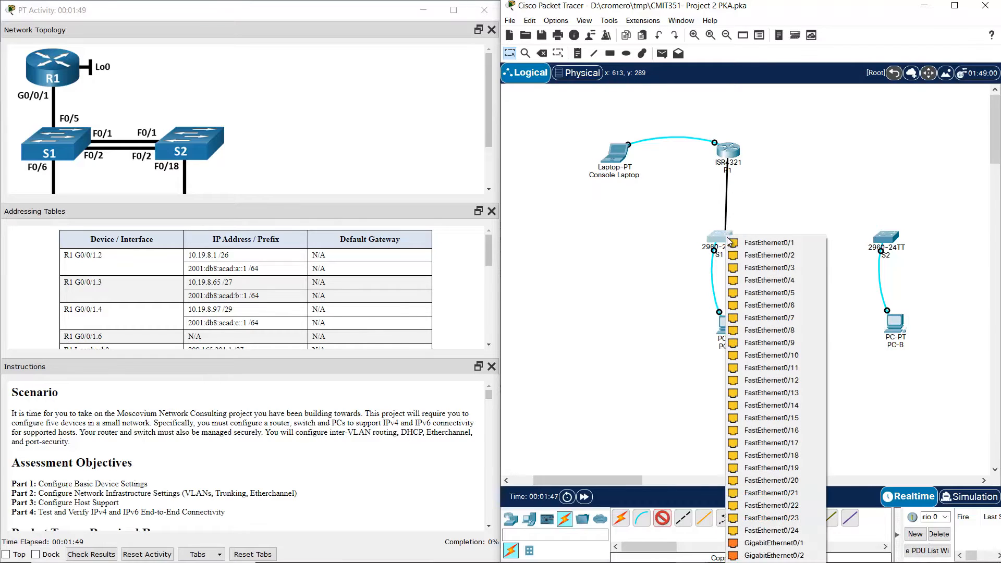
pyautogui.click(772, 293)
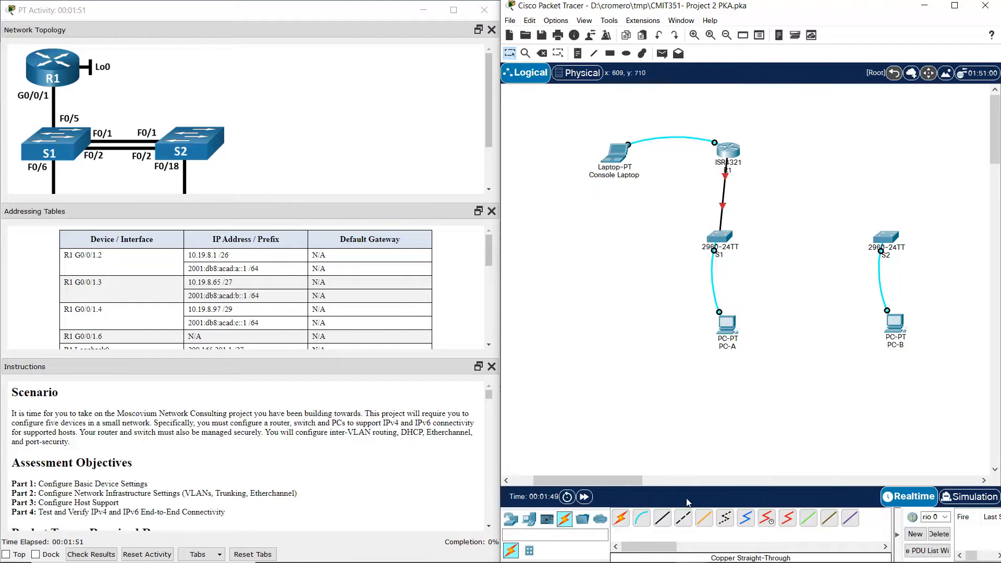
# - Link S1 and S2 twice, on F0/1–F0/1 and F0/2–F0/2
pyautogui.click(662, 518)
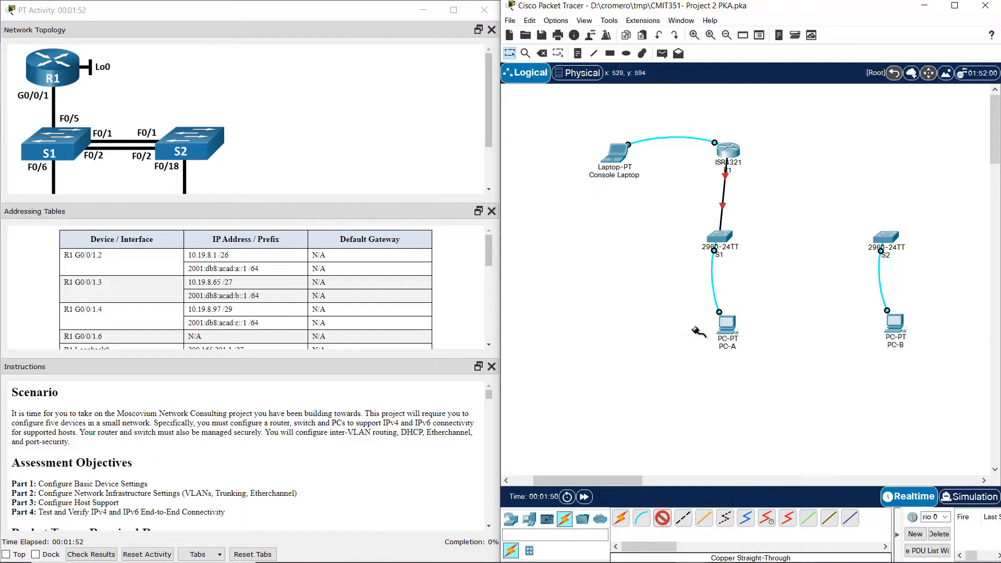
pyautogui.click(727, 239)
pyautogui.click(766, 247)
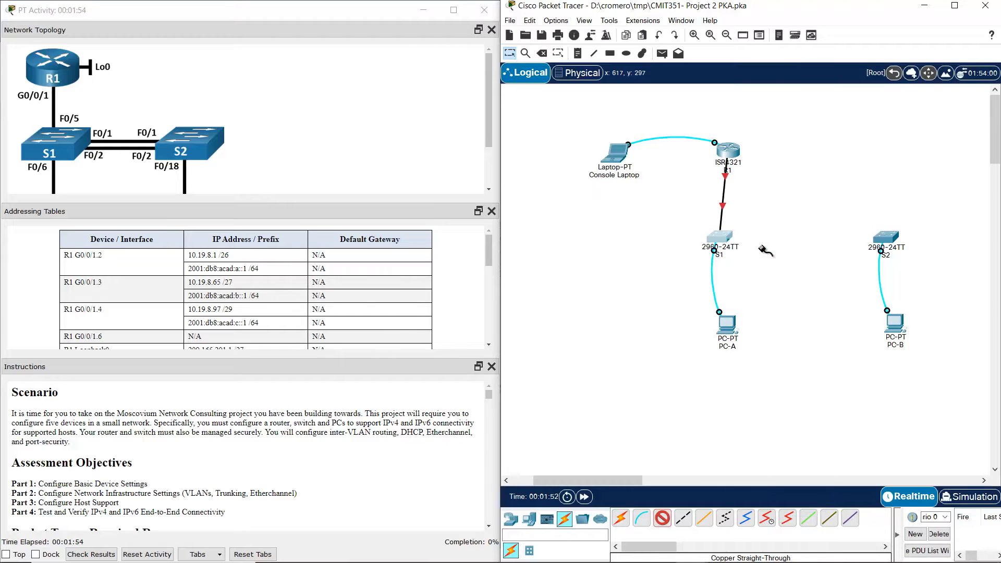
pyautogui.click(885, 238)
pyautogui.click(934, 15)
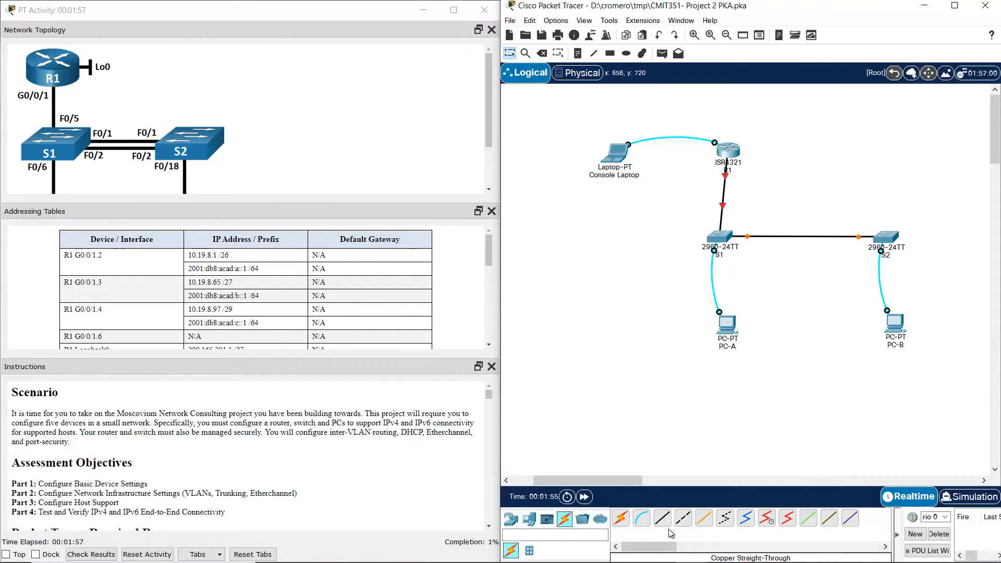
pyautogui.click(673, 510)
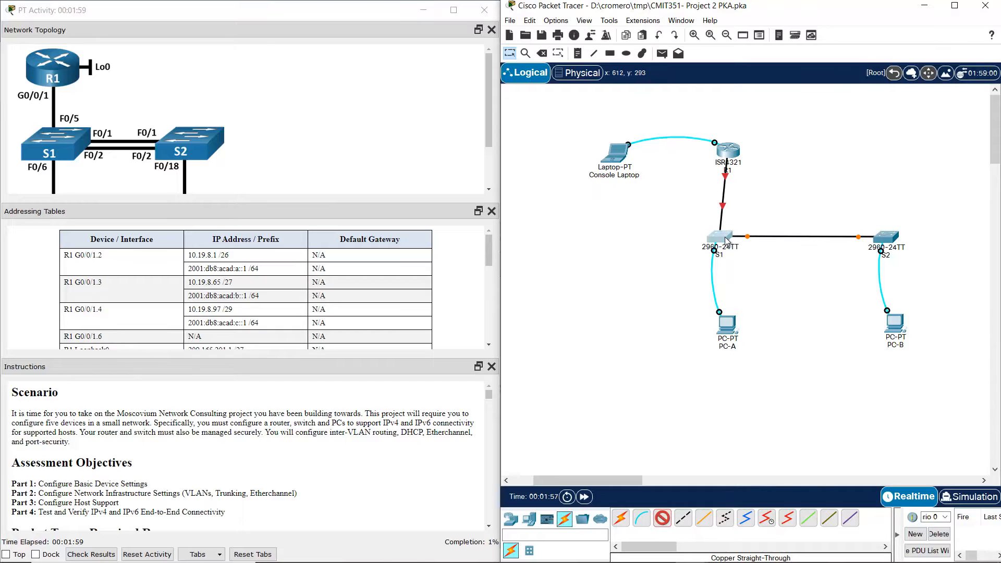
pyautogui.click(721, 237)
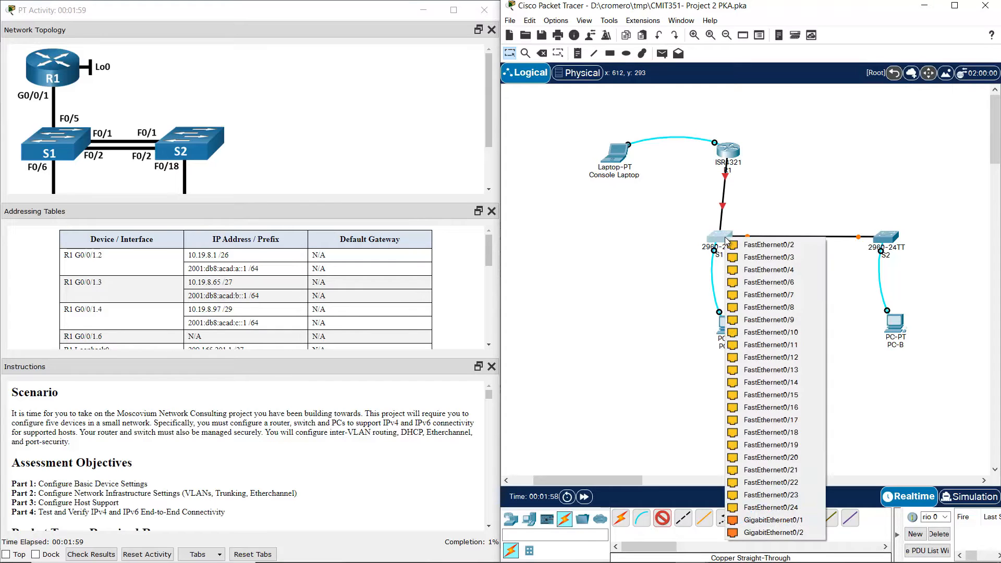
pyautogui.click(776, 246)
pyautogui.click(898, 244)
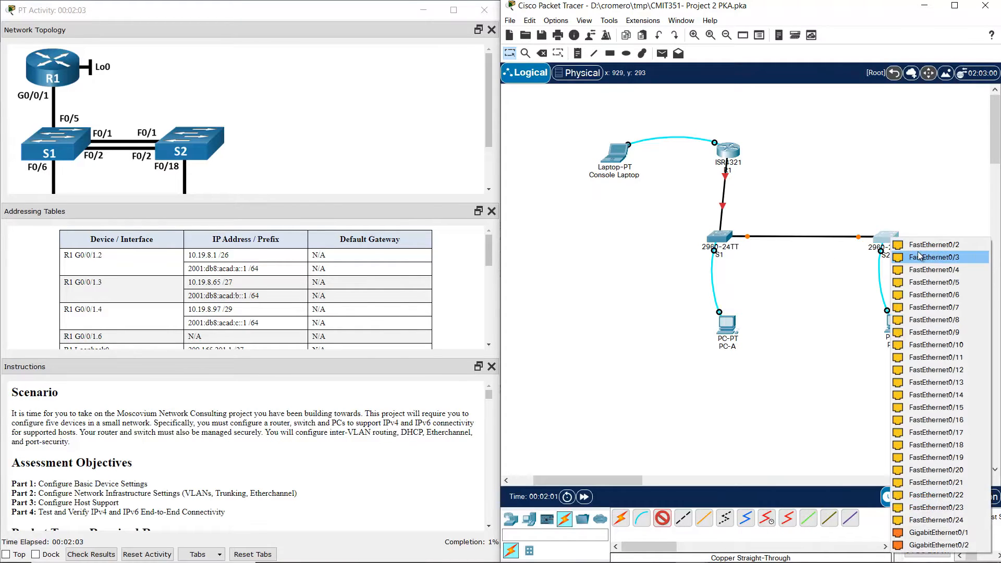
pyautogui.click(933, 245)
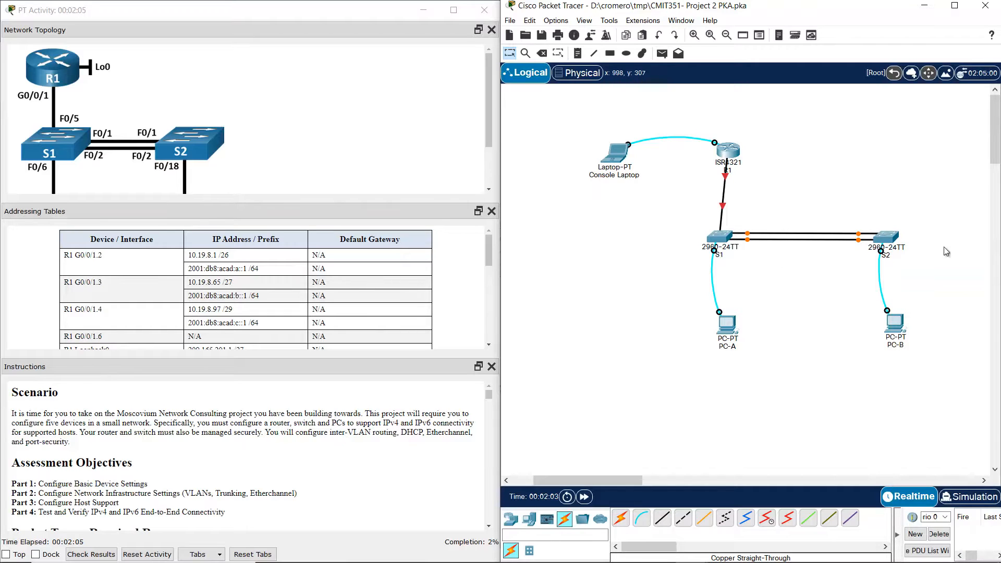
# - Connect S1 F0/6 to PC-A and S2 F0/18 to PC-B
pyautogui.click(667, 520)
pyautogui.click(725, 241)
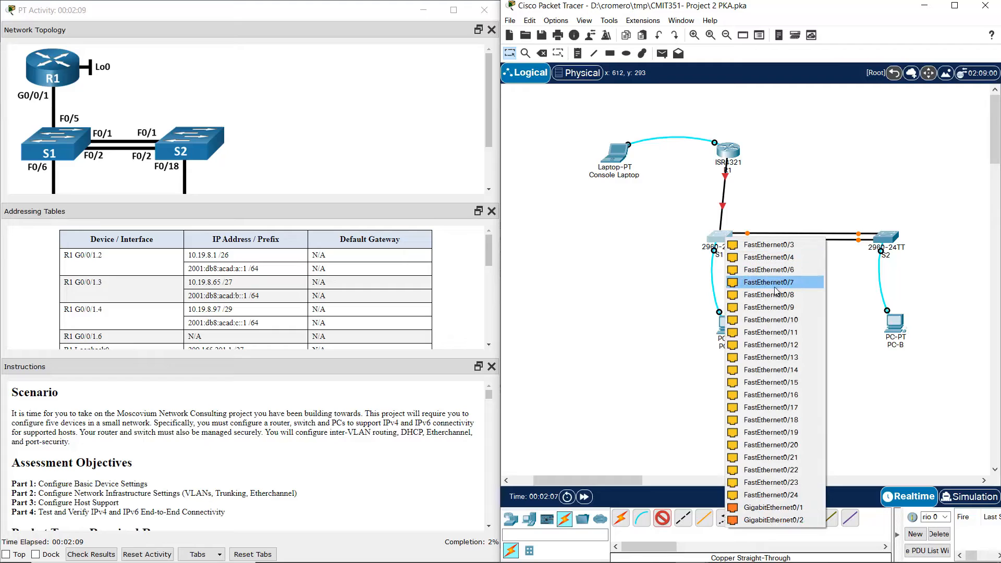
pyautogui.click(769, 270)
pyautogui.click(733, 324)
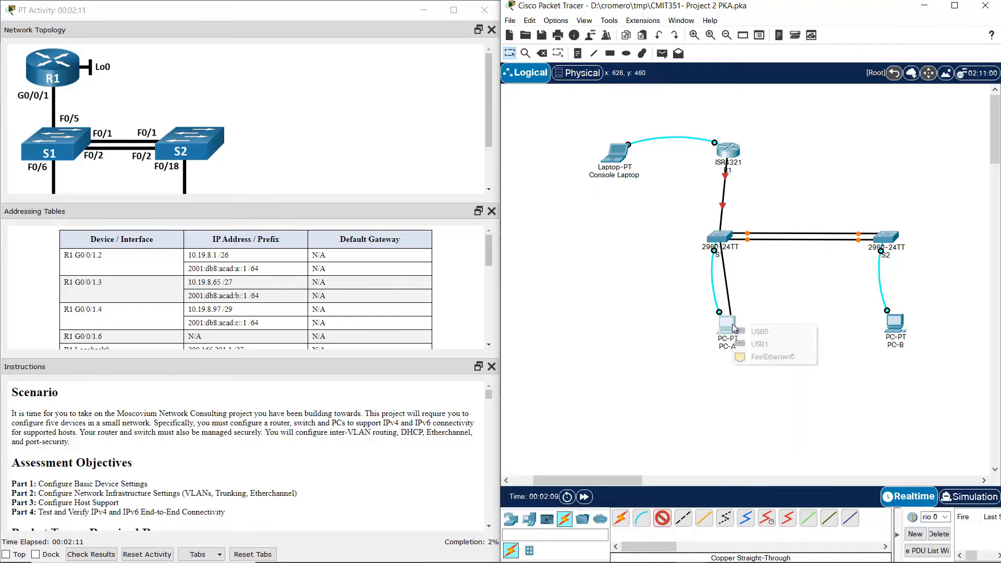
pyautogui.click(783, 355)
pyautogui.click(489, 86)
pyautogui.moveTo(490, 86); pyautogui.dragTo(491, 144)
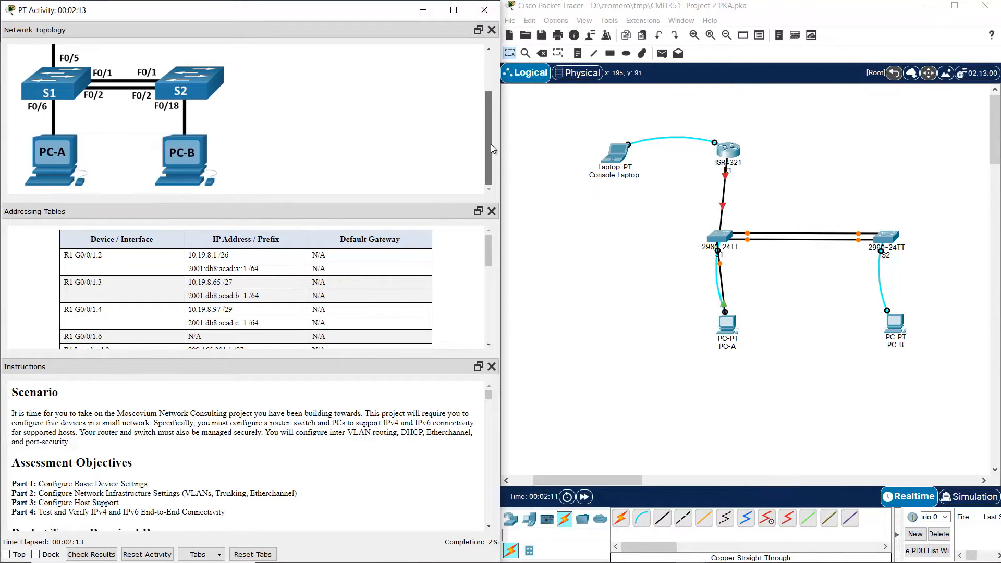
pyautogui.click(663, 523)
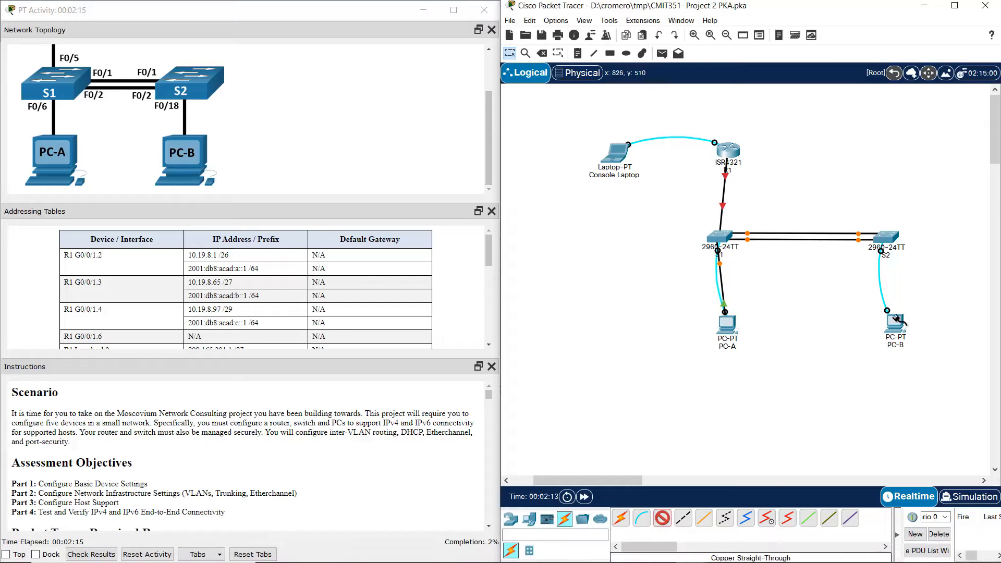
pyautogui.click(892, 238)
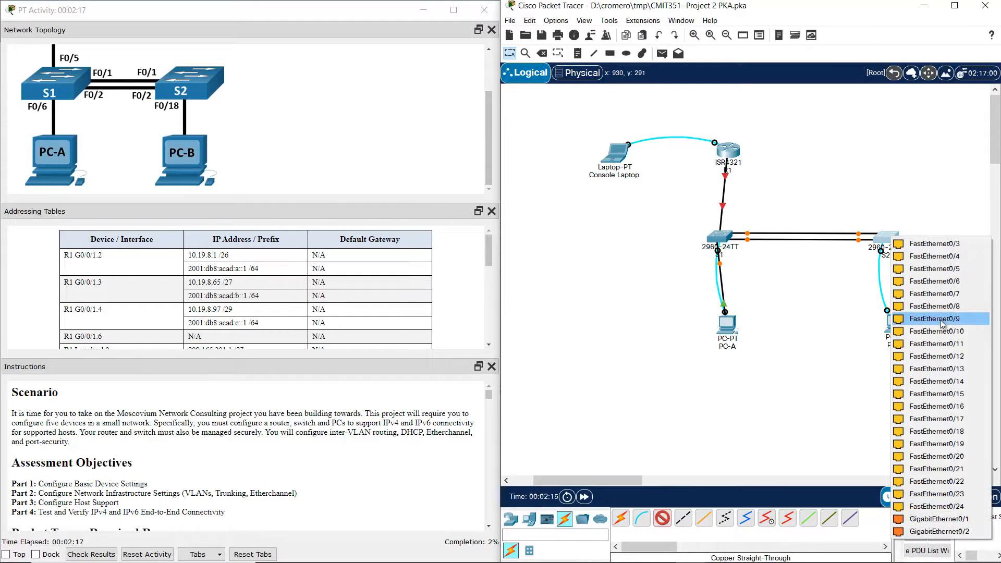
pyautogui.click(946, 430)
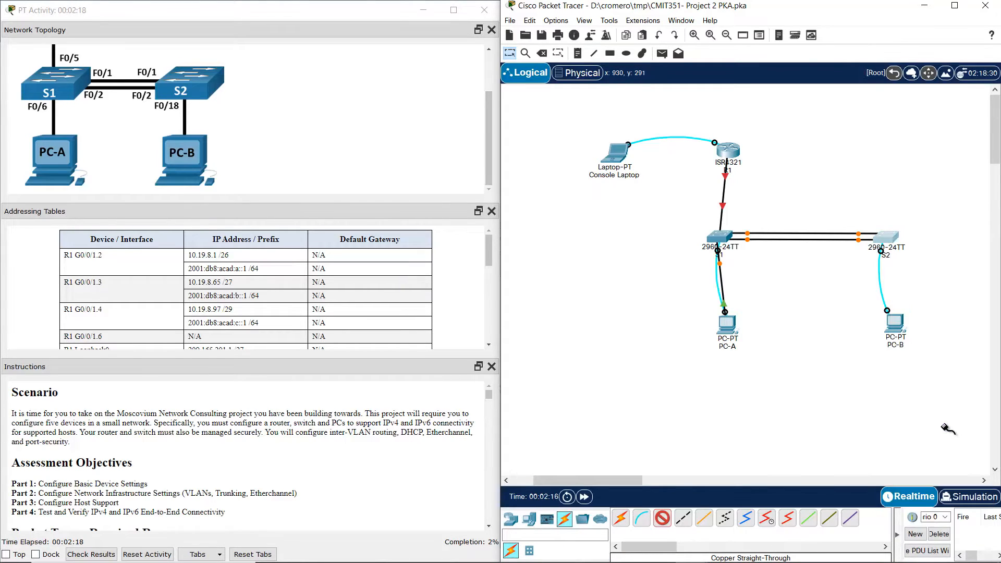
pyautogui.click(897, 323)
pyautogui.click(934, 356)
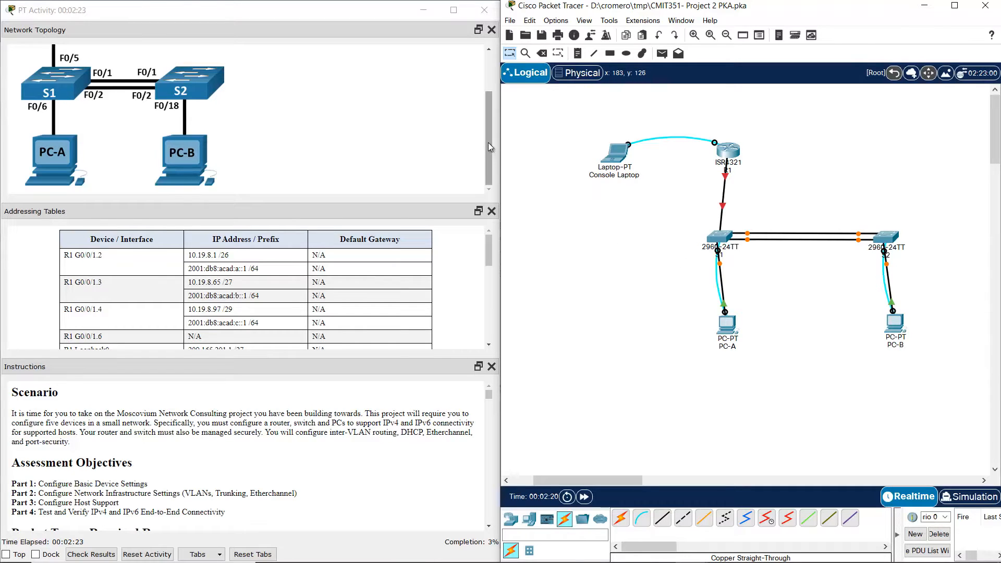
# - Scroll the instructions to Part 1 Step 1: Configure R1 and highlight the Disable DNS lookup task
pyautogui.moveTo(488, 142)
pyautogui.mouseDown()
pyautogui.moveTo(493, 96)
pyautogui.moveTo(493, 145)
pyautogui.mouseUp()
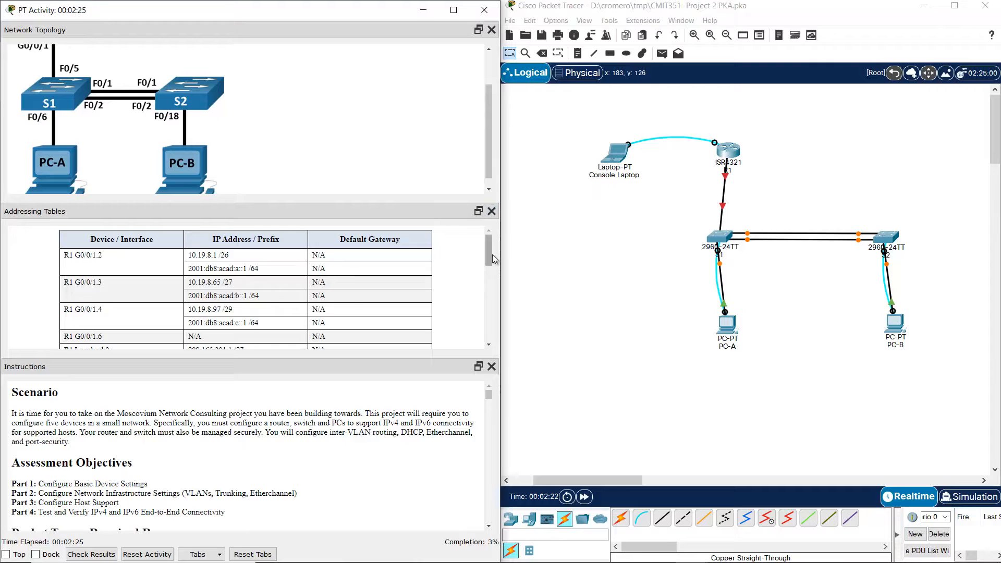
pyautogui.moveTo(492, 255)
pyautogui.mouseDown()
pyautogui.moveTo(489, 301)
pyautogui.moveTo(483, 262)
pyautogui.mouseUp()
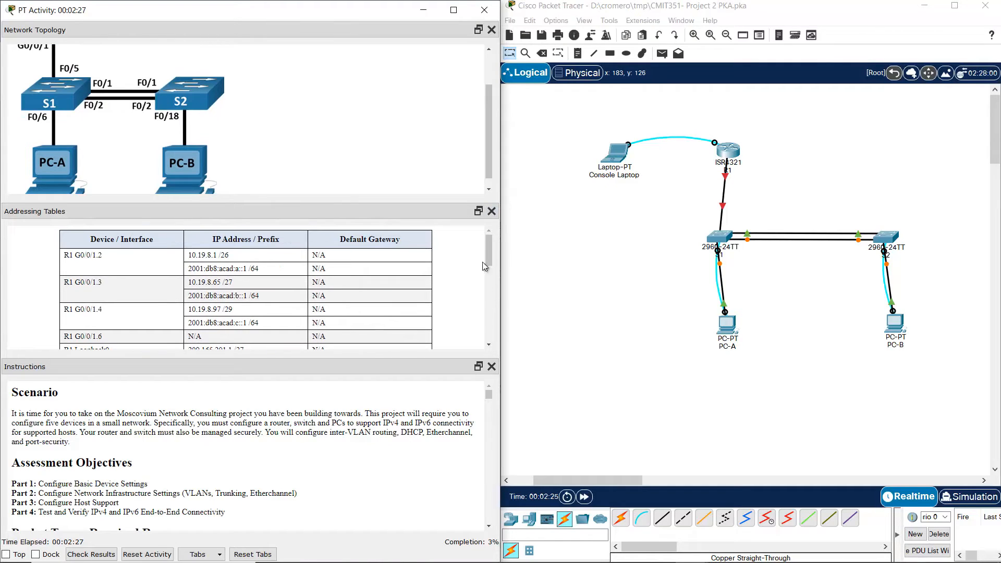
pyautogui.click(489, 526)
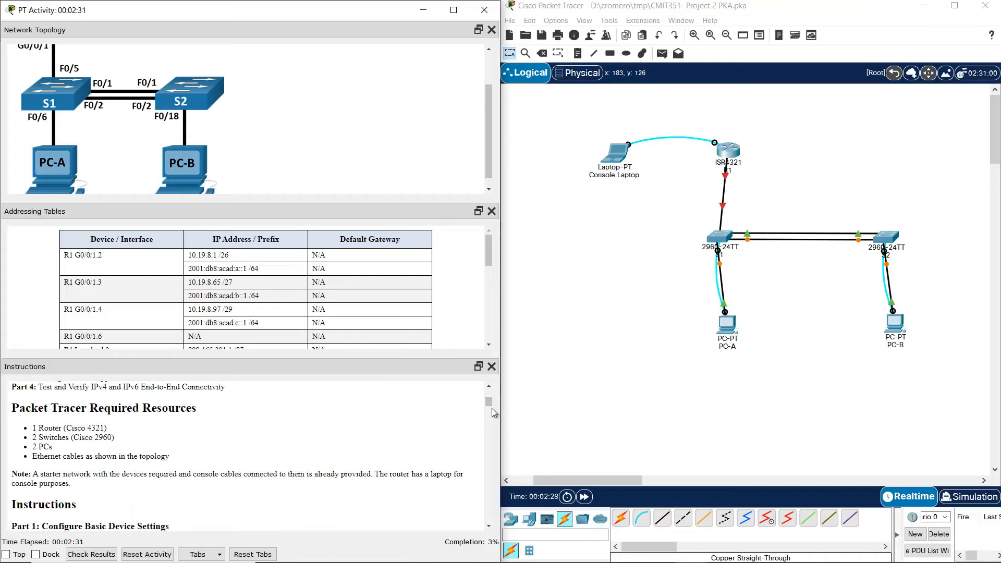
pyautogui.moveTo(490, 402); pyautogui.dragTo(491, 415)
pyautogui.moveTo(36, 407); pyautogui.dragTo(88, 404)
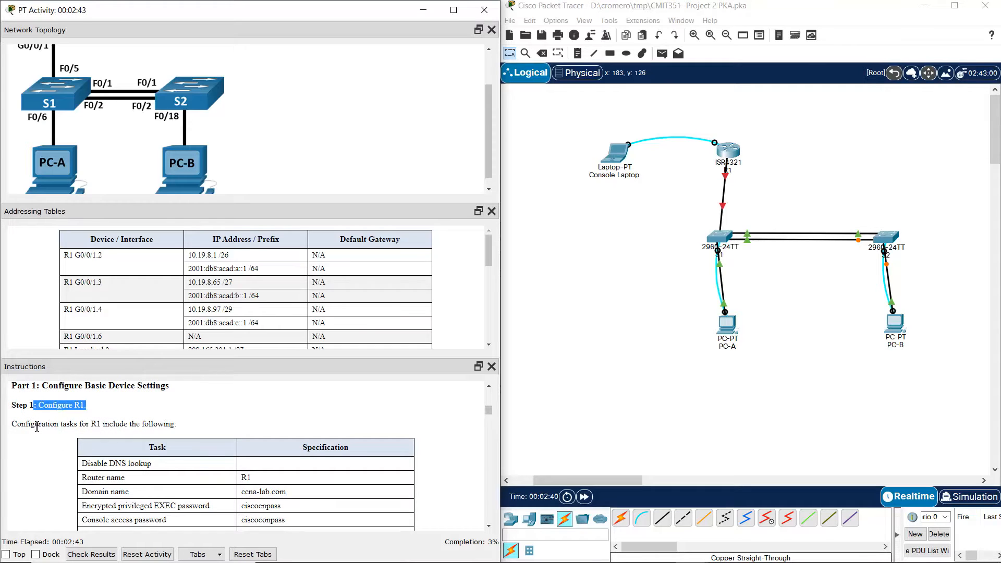
pyautogui.moveTo(36, 426); pyautogui.dragTo(199, 426)
pyautogui.click(489, 527)
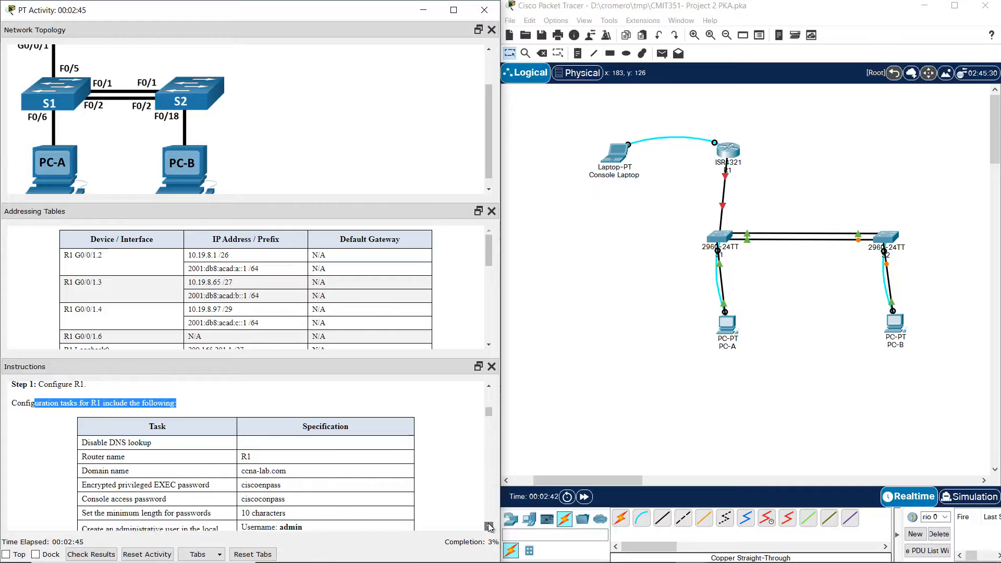
pyautogui.click(490, 527)
pyautogui.click(490, 387)
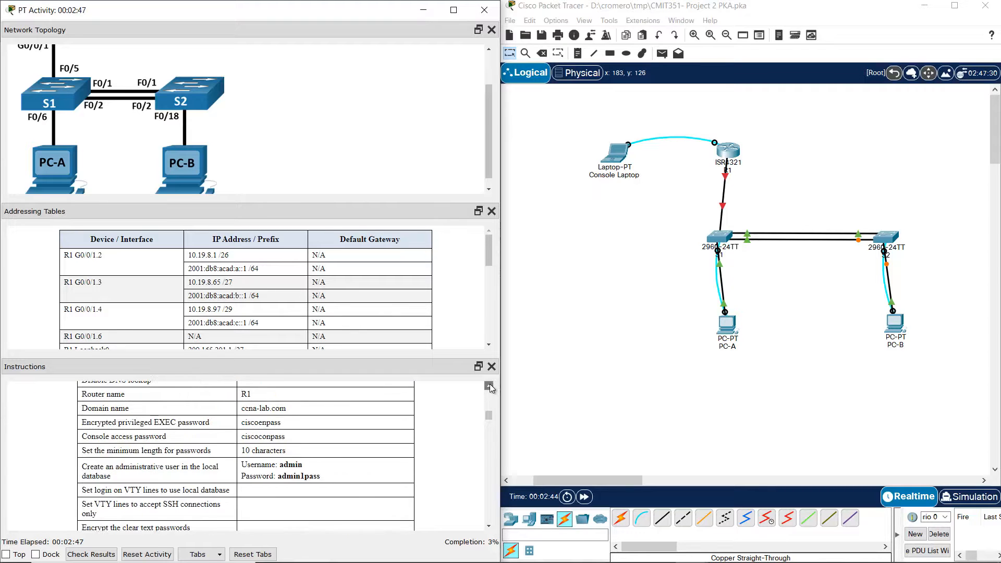
pyautogui.click(490, 386)
pyautogui.click(490, 387)
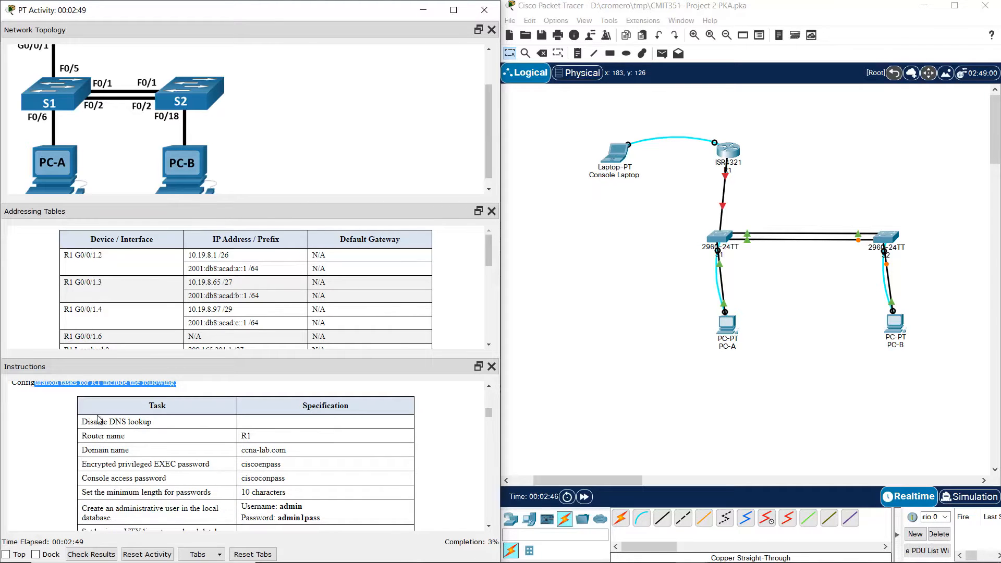
pyautogui.moveTo(84, 421); pyautogui.dragTo(177, 425)
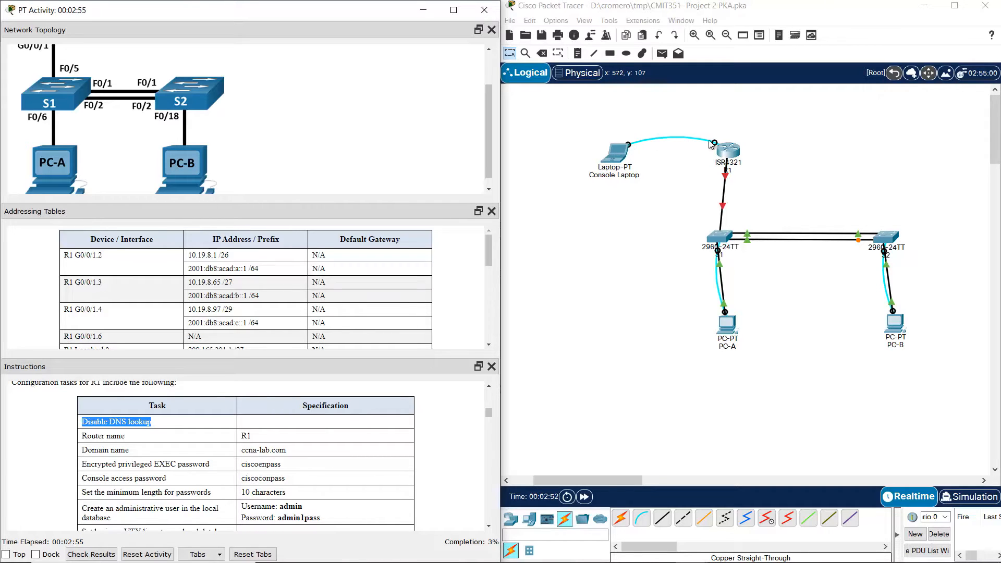
# - Launch the Console Laptop's Terminal with default settings and enlarge its window
pyautogui.click(624, 152)
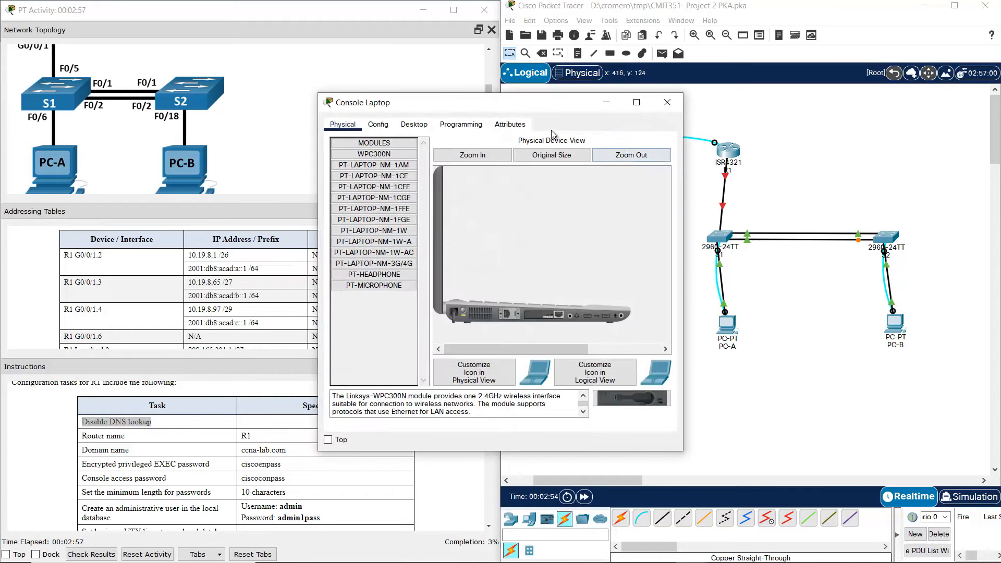
pyautogui.click(413, 124)
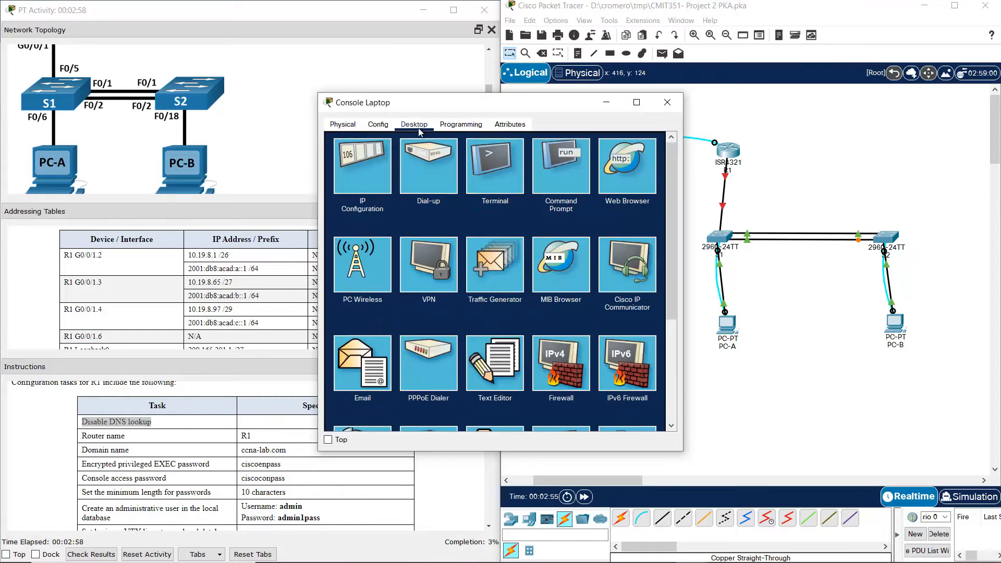
pyautogui.click(493, 184)
pyautogui.click(636, 243)
pyautogui.moveTo(550, 105); pyautogui.dragTo(676, 181)
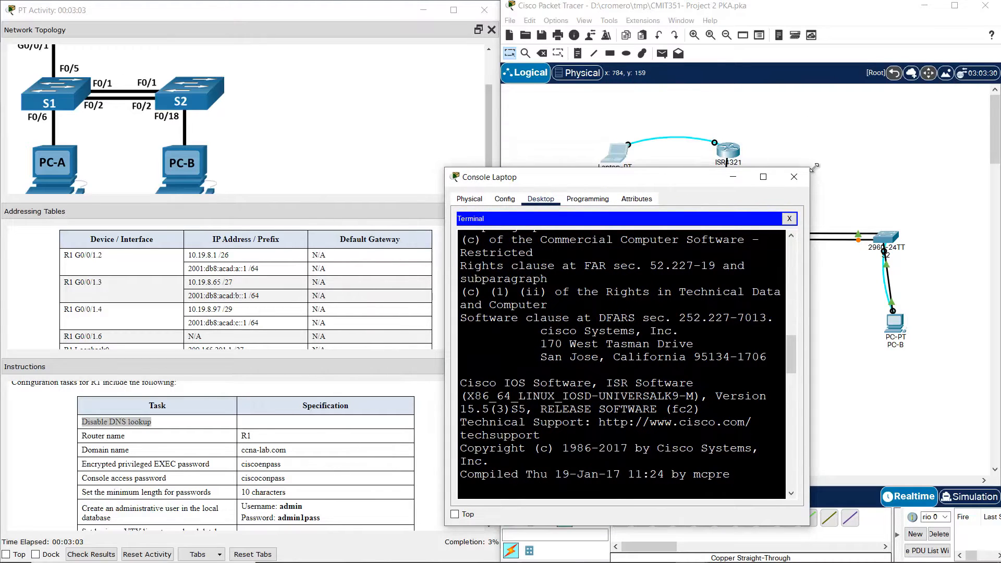
pyautogui.moveTo(811, 169); pyautogui.dragTo(974, 138)
# - Enter privileged mode and global configuration mode on R1 with en and conf term
pyautogui.press('Return')
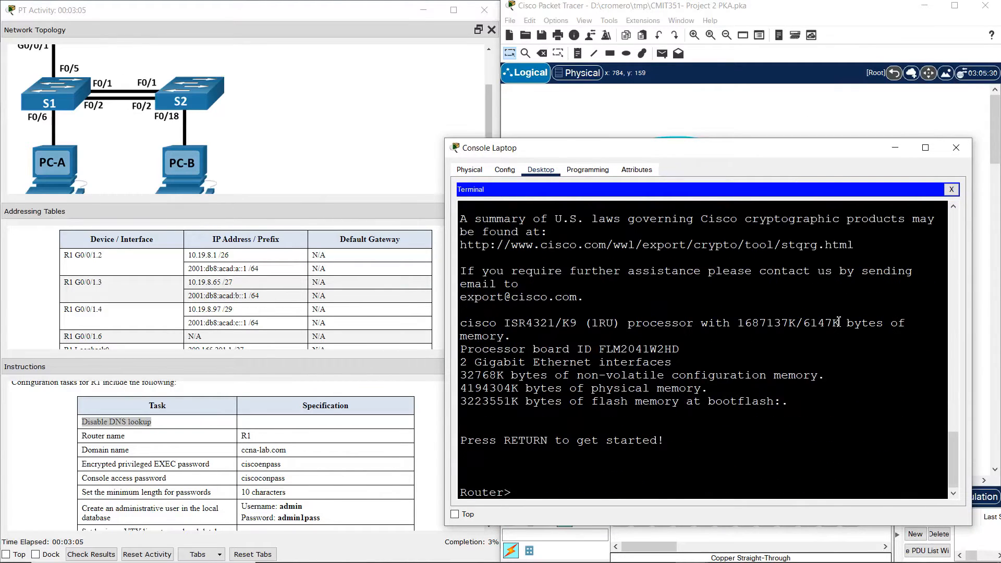
pyautogui.write('en')
pyautogui.press('Return')
pyautogui.write('conf term')
pyautogui.press('Return')
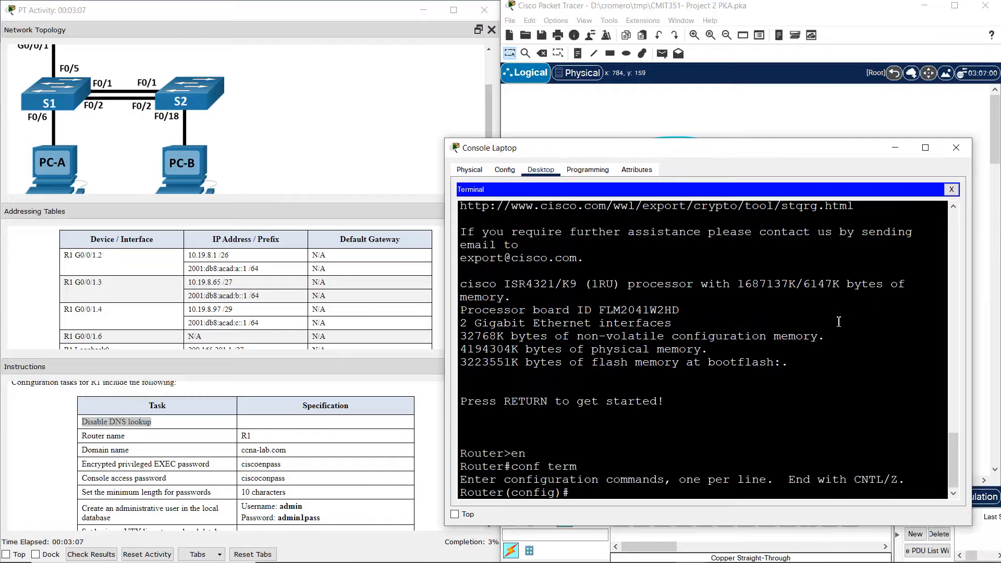
pyautogui.click(165, 417)
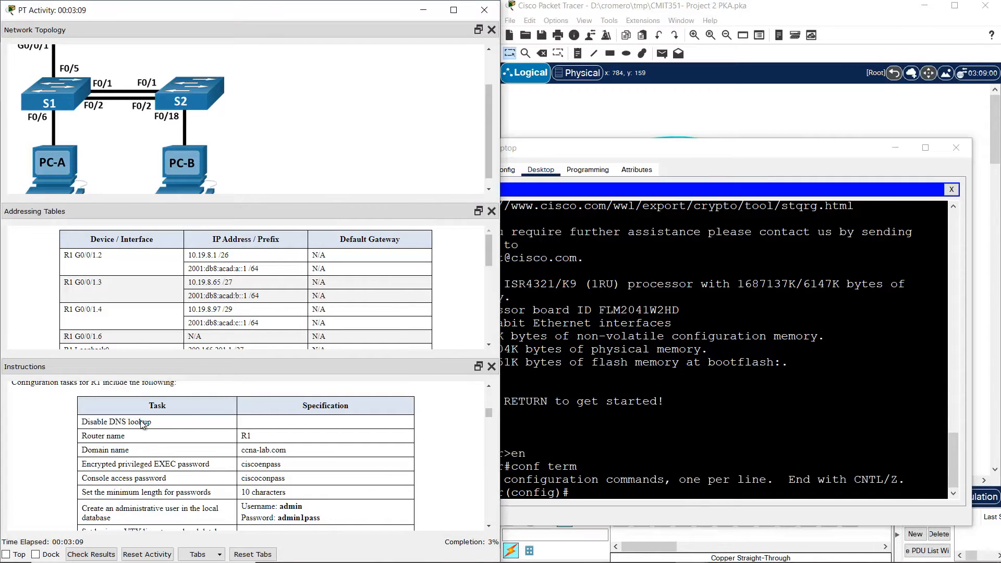
# - Disable DNS lookup and set the router hostname to R1
pyautogui.moveTo(94, 423); pyautogui.dragTo(165, 427)
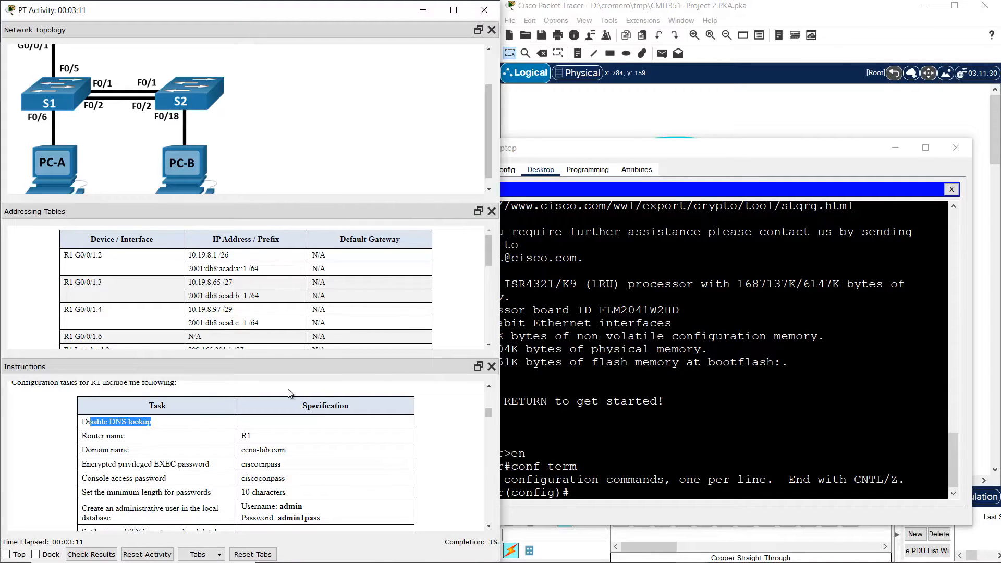
pyautogui.click(673, 348)
pyautogui.write('no ip domai')
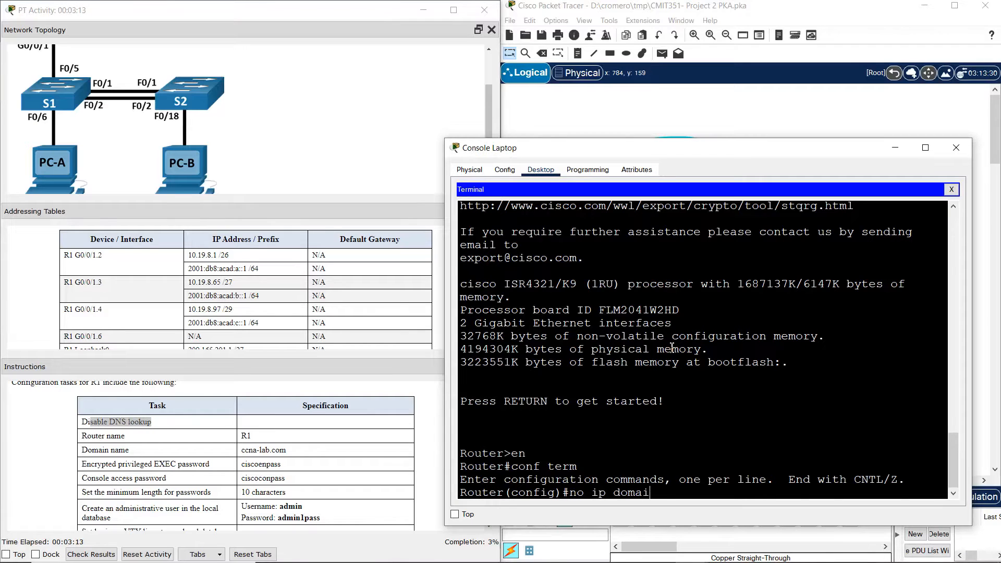
pyautogui.write('n lookup')
pyautogui.press('Return')
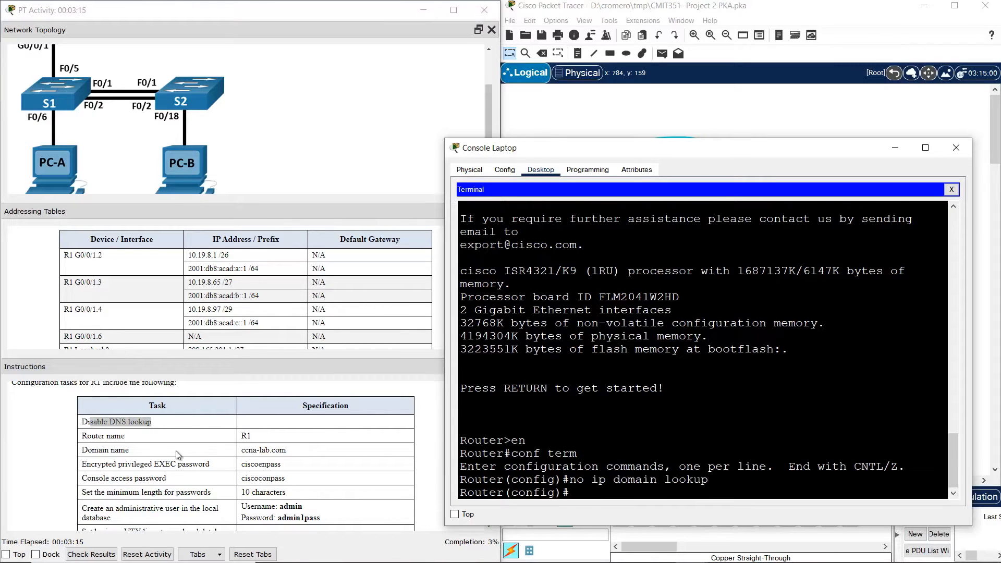
pyautogui.moveTo(87, 436); pyautogui.dragTo(261, 439)
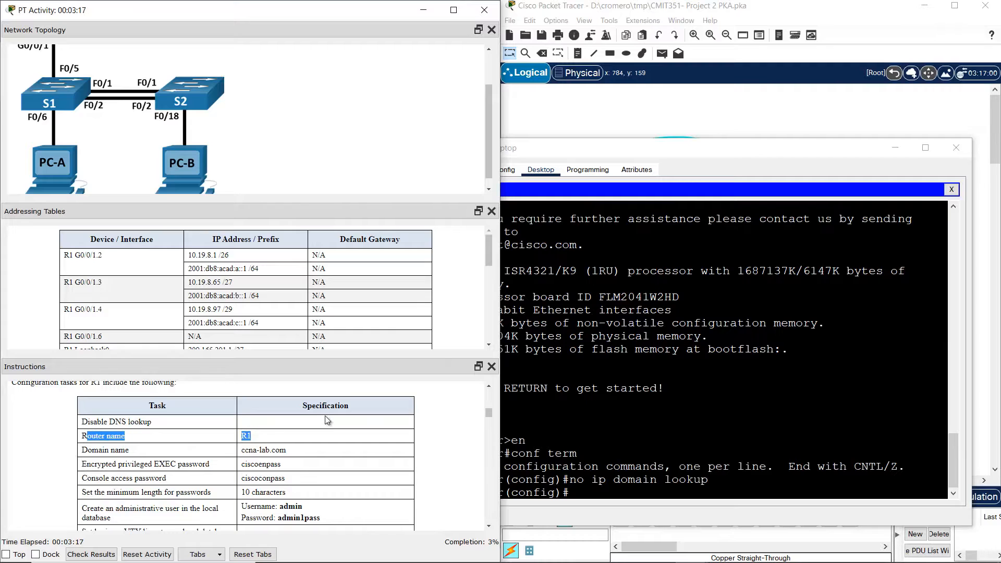
pyautogui.click(674, 398)
pyautogui.write('hostna')
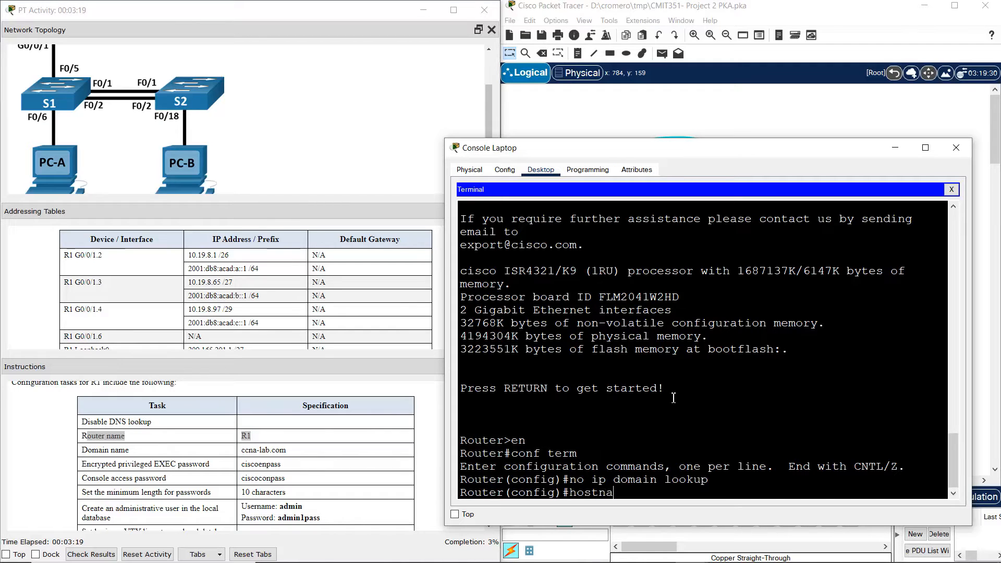
pyautogui.write('me R1')
pyautogui.press('Return')
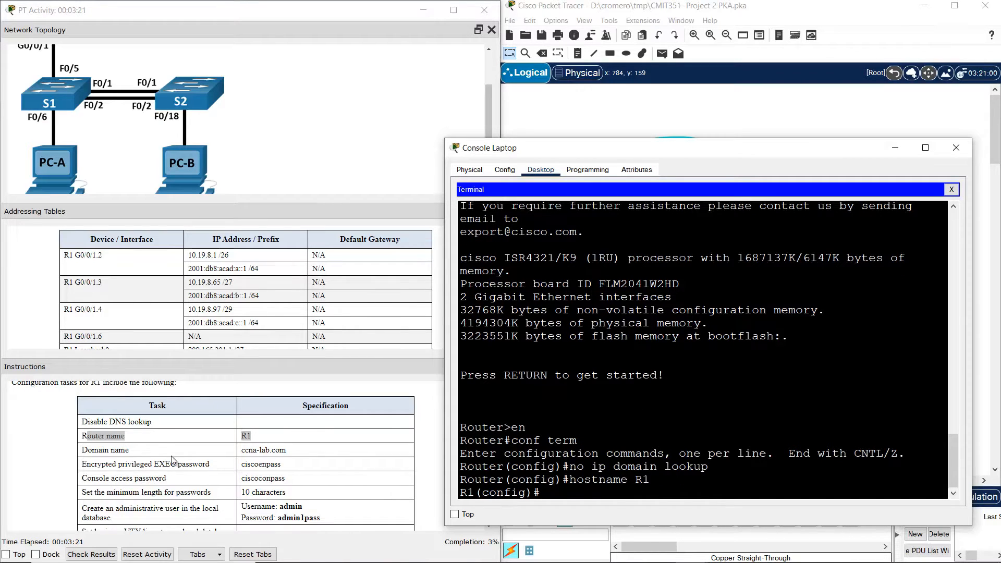
# - Set the domain name ccna-lab.com and an encrypted enable secret password
pyautogui.moveTo(109, 450); pyautogui.dragTo(297, 452)
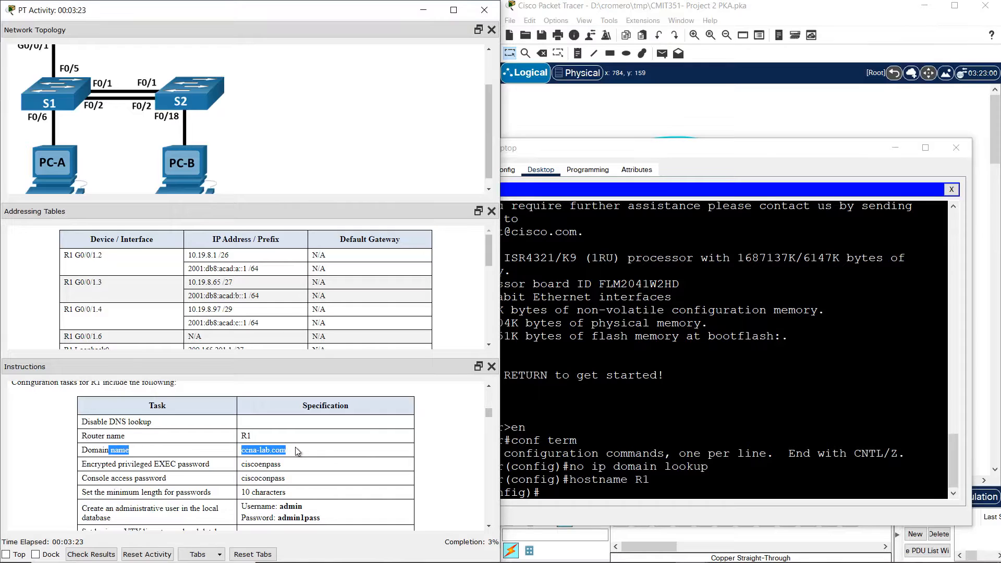
pyautogui.click(603, 431)
pyautogui.write('ip do')
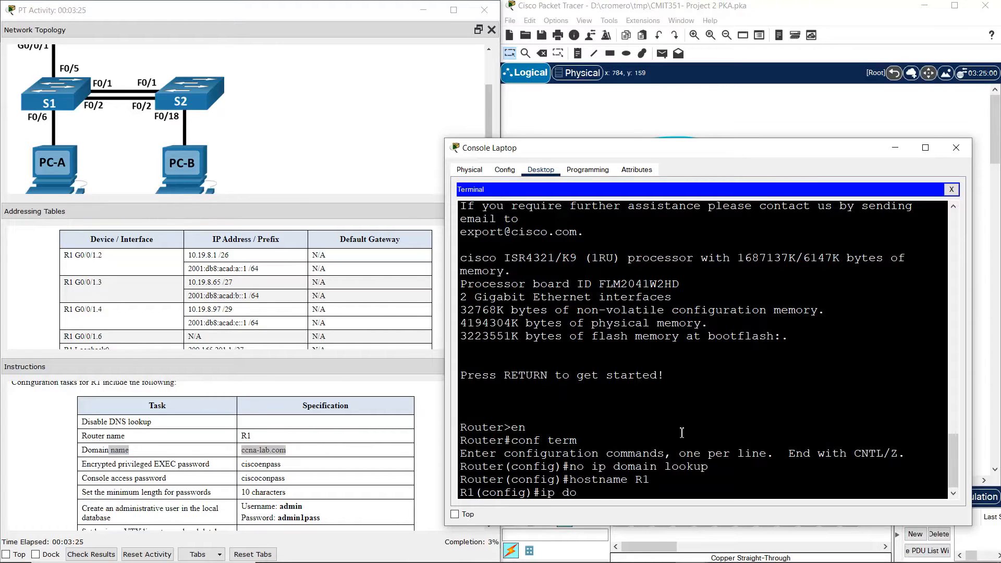
pyautogui.write('ainmain')
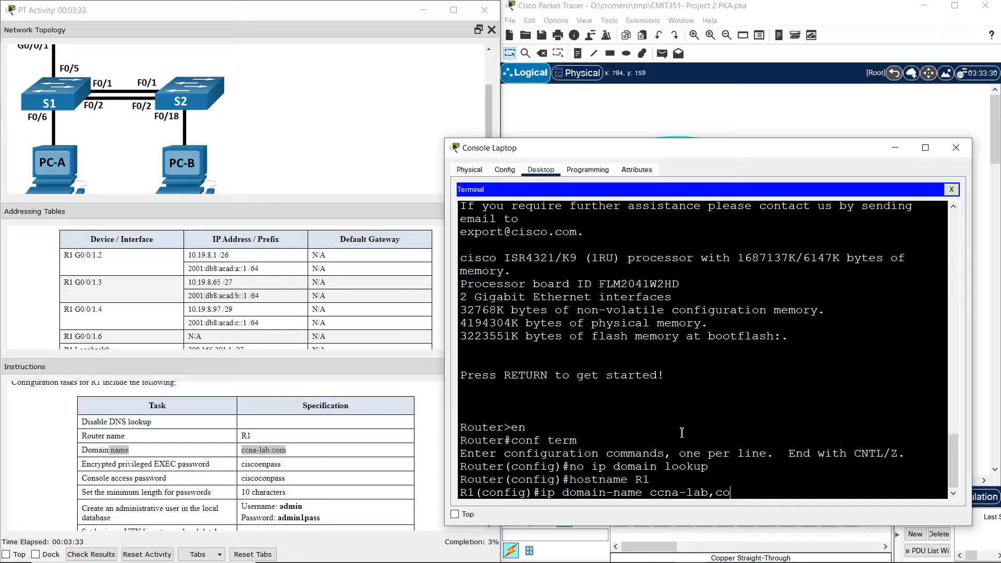
pyautogui.write('-name ccna-lab.com')
pyautogui.press('Return')
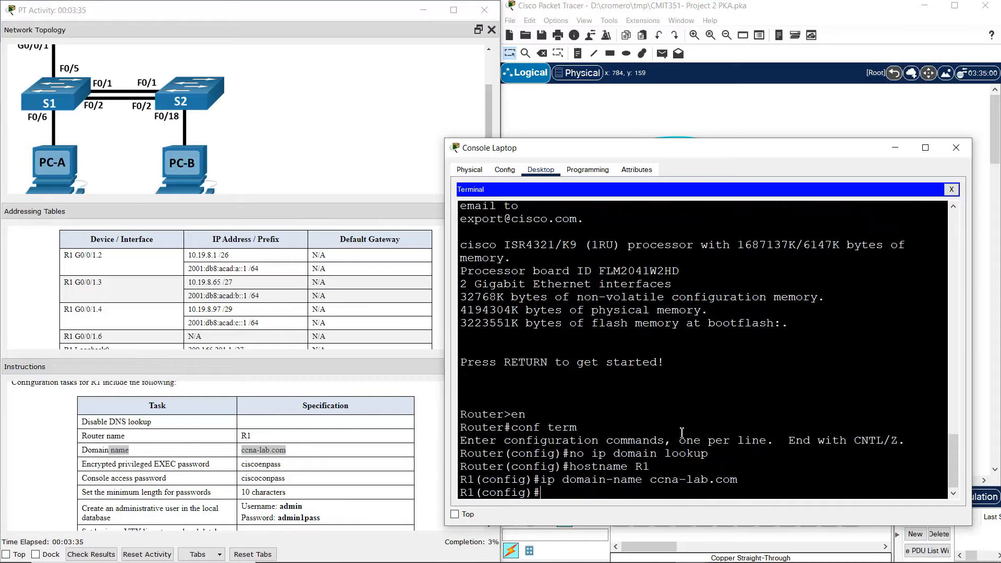
pyautogui.moveTo(92, 462); pyautogui.dragTo(298, 468)
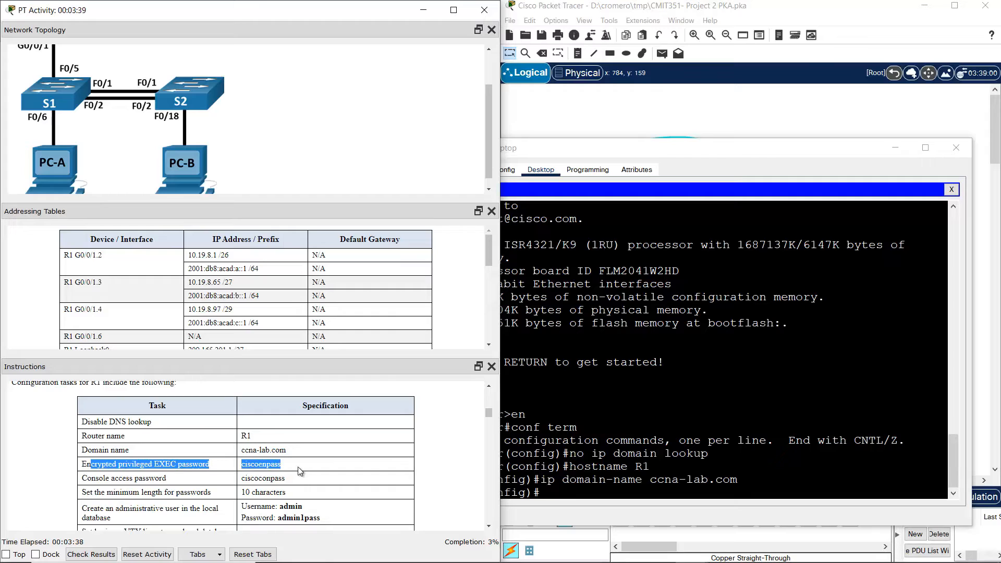
pyautogui.click(683, 425)
pyautogui.write('enable secr')
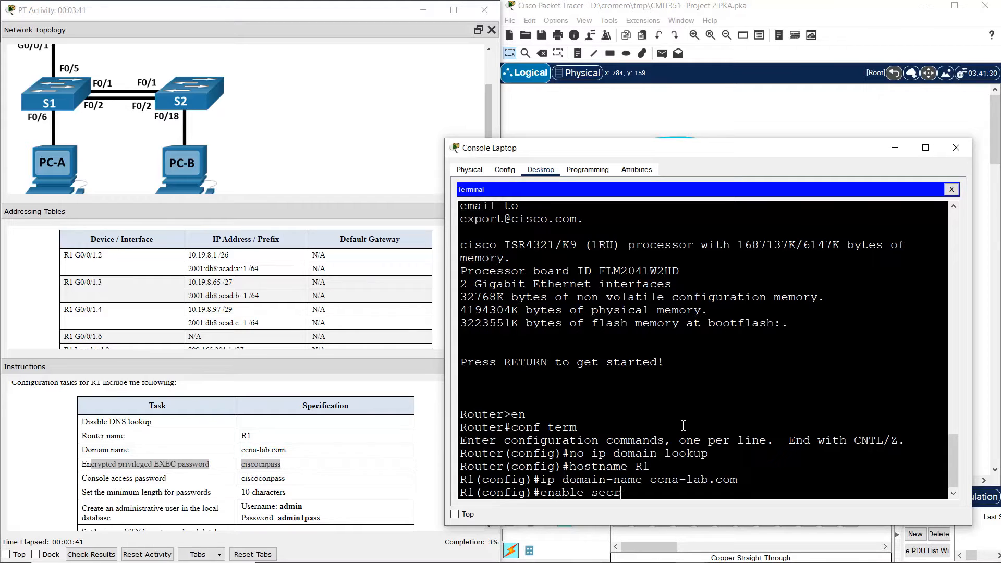
pyautogui.write('et ciscoenpass')
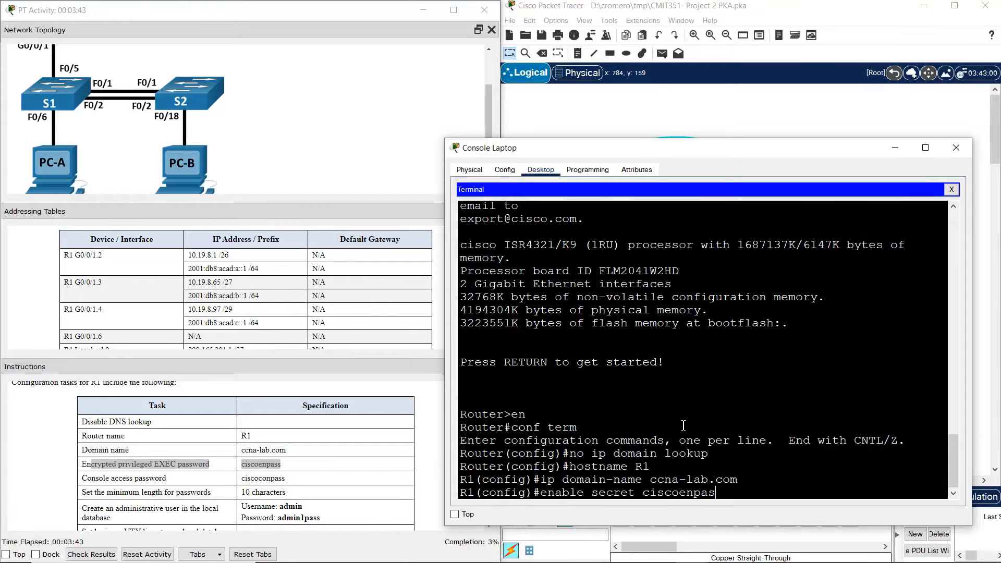
pyautogui.press('Return')
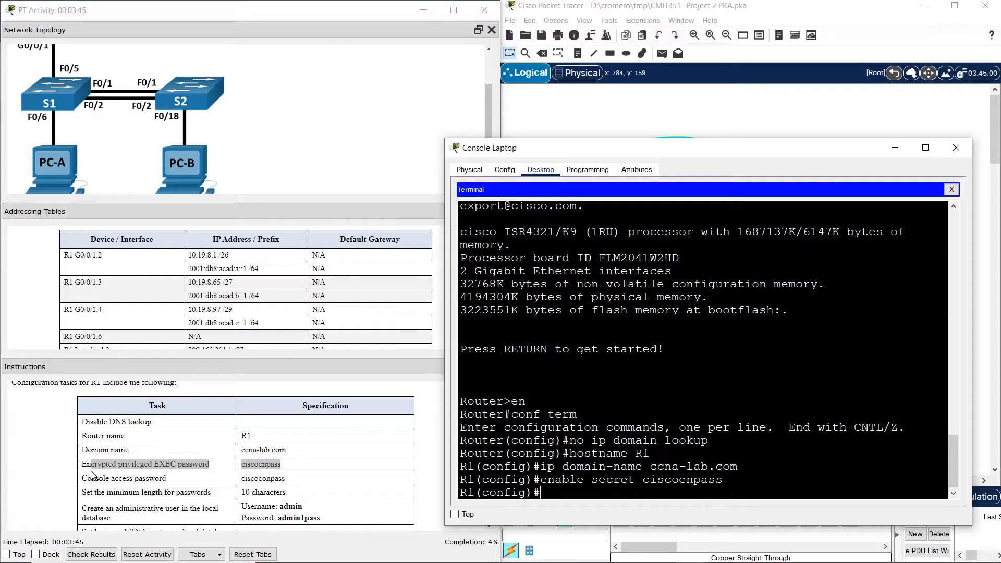
# - Give console line 0 a password and require login on it
pyautogui.moveTo(92, 475); pyautogui.dragTo(302, 479)
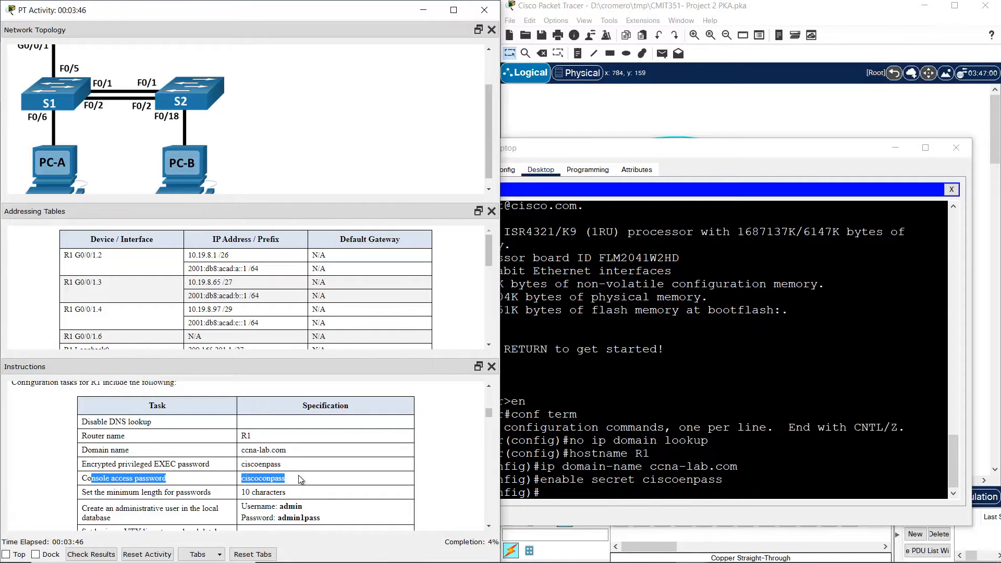
pyautogui.click(637, 391)
pyautogui.write('line console 0')
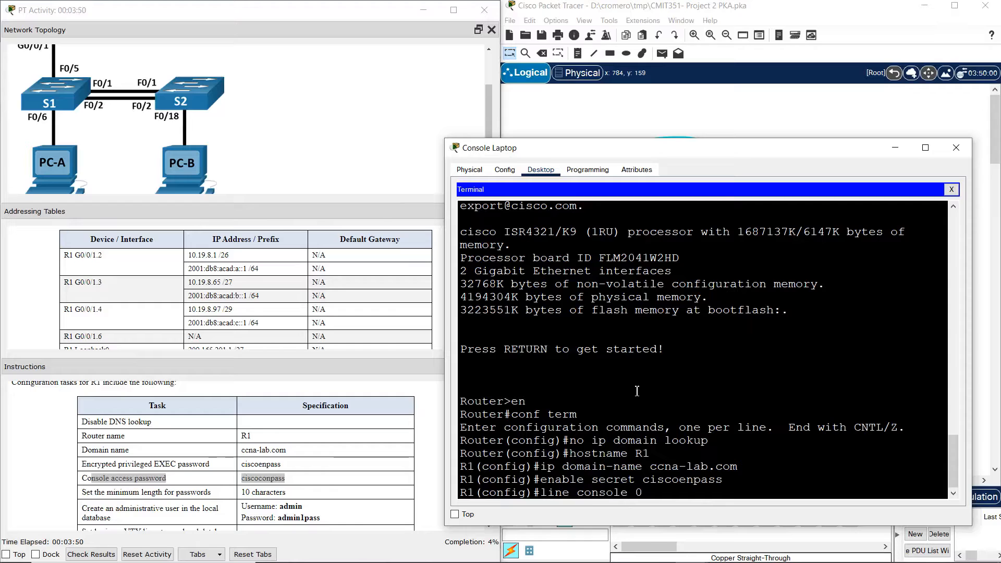
pyautogui.press('Return')
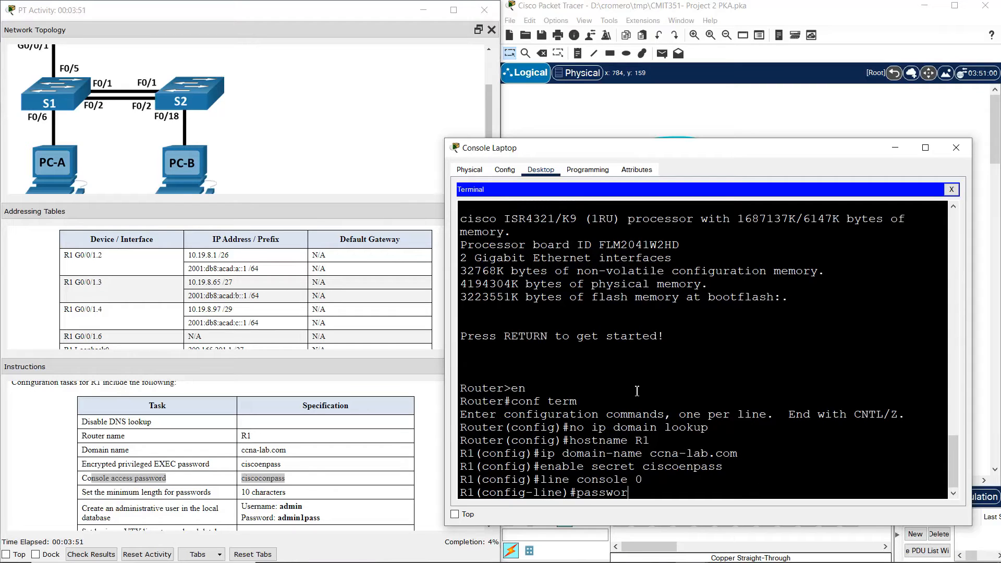
pyautogui.write('password ciscoconpass')
pyautogui.press('Return')
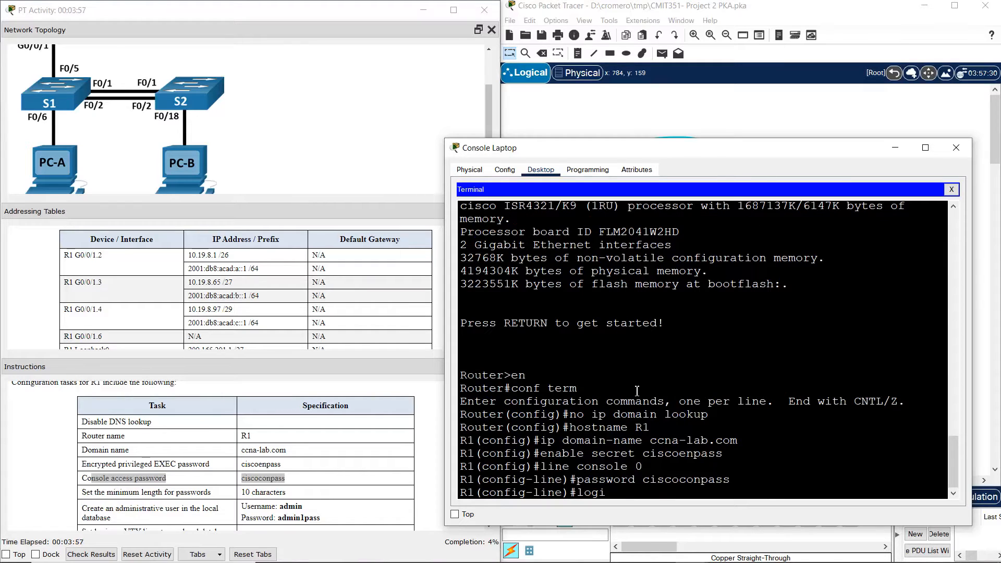
pyautogui.write('login')
pyautogui.press('Return')
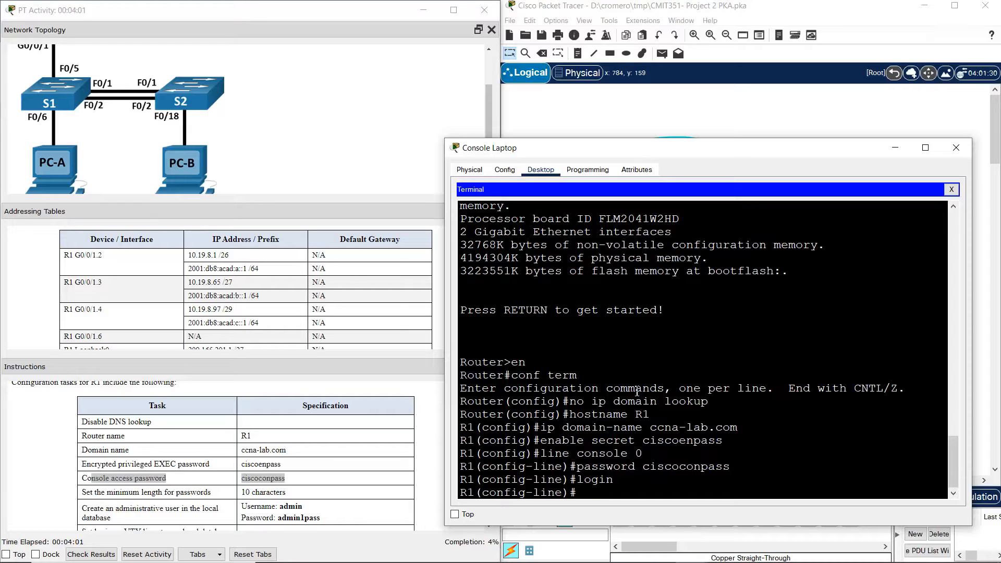
pyautogui.write('exit')
pyautogui.press('Return')
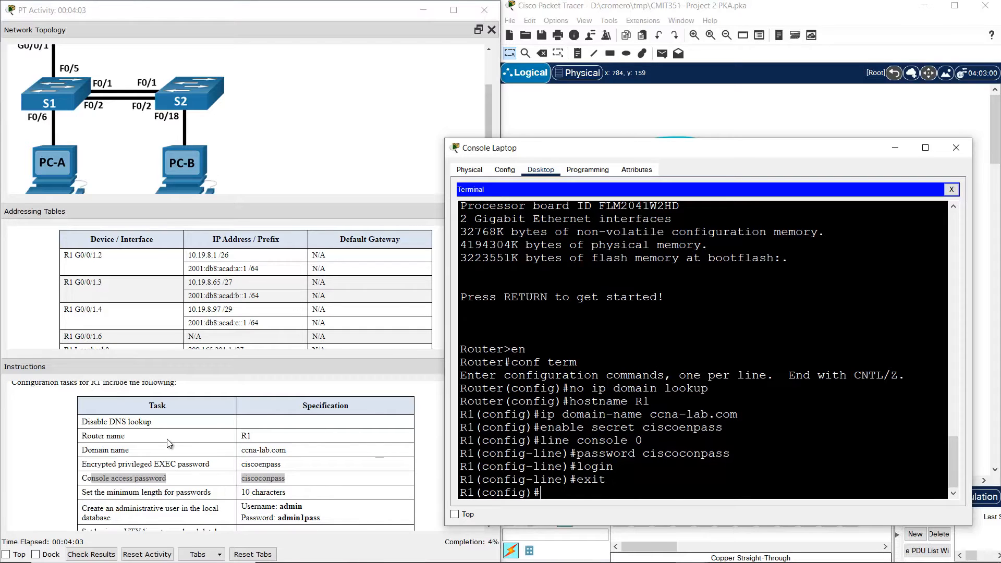
# - Enforce a 10-character minimum password length and create local user admin with a secret
pyautogui.moveTo(86, 493); pyautogui.dragTo(297, 496)
pyautogui.click(643, 427)
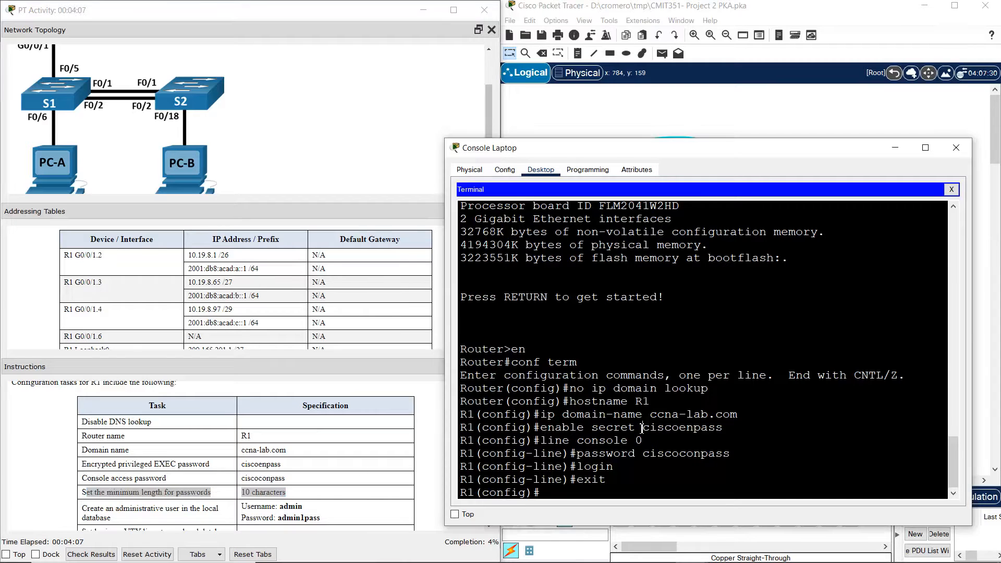
pyautogui.write('security passwords mi')
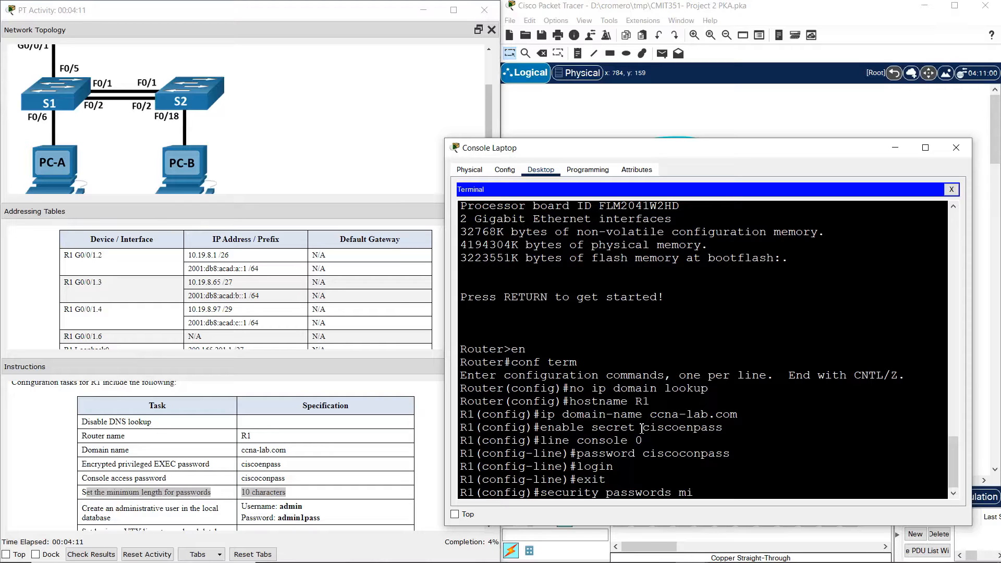
pyautogui.write('n-length 10')
pyautogui.press('Return')
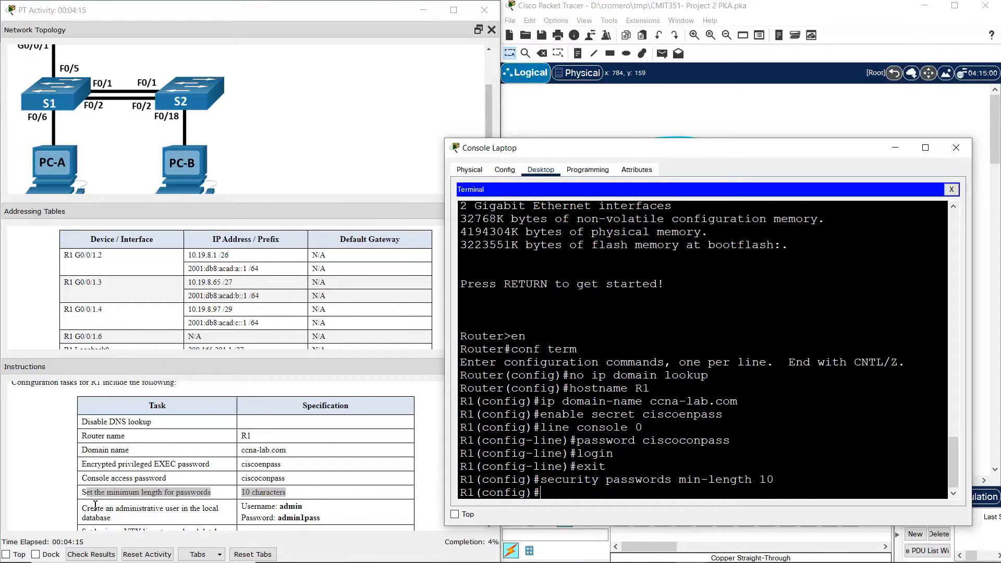
pyautogui.moveTo(85, 509); pyautogui.dragTo(330, 519)
pyautogui.click(578, 442)
pyautogui.write('username admin')
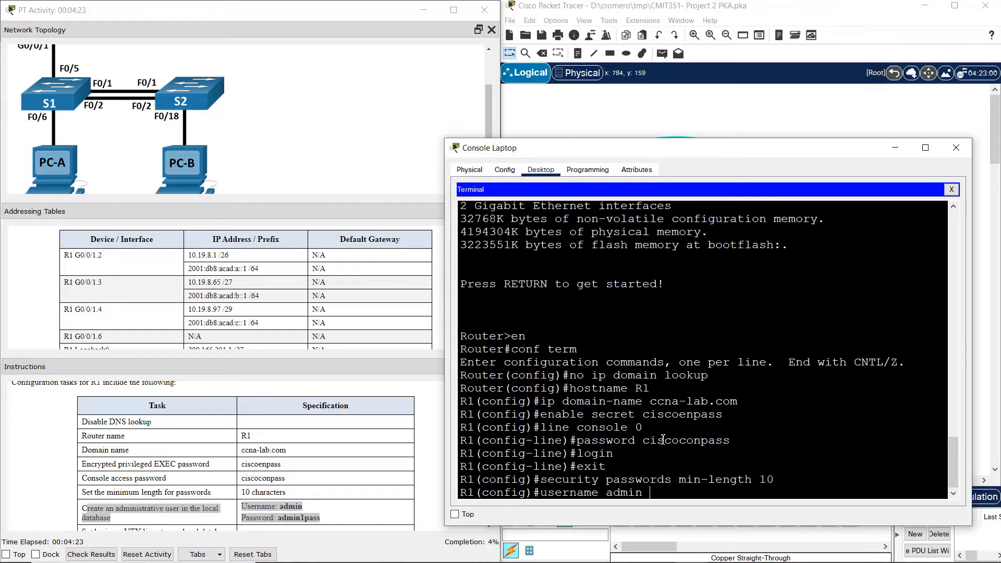
pyautogui.write(' secret admin1pass')
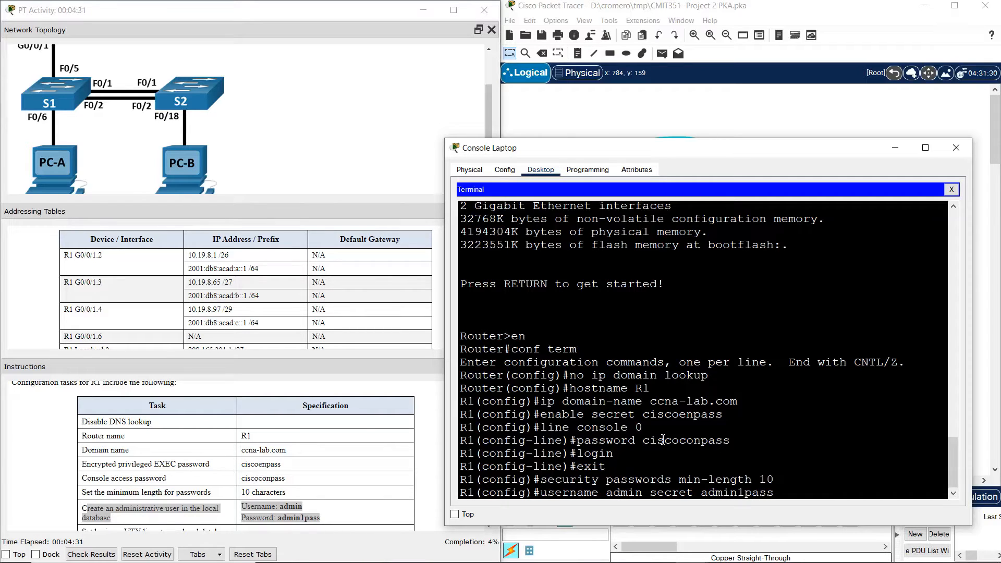
pyautogui.press('Return')
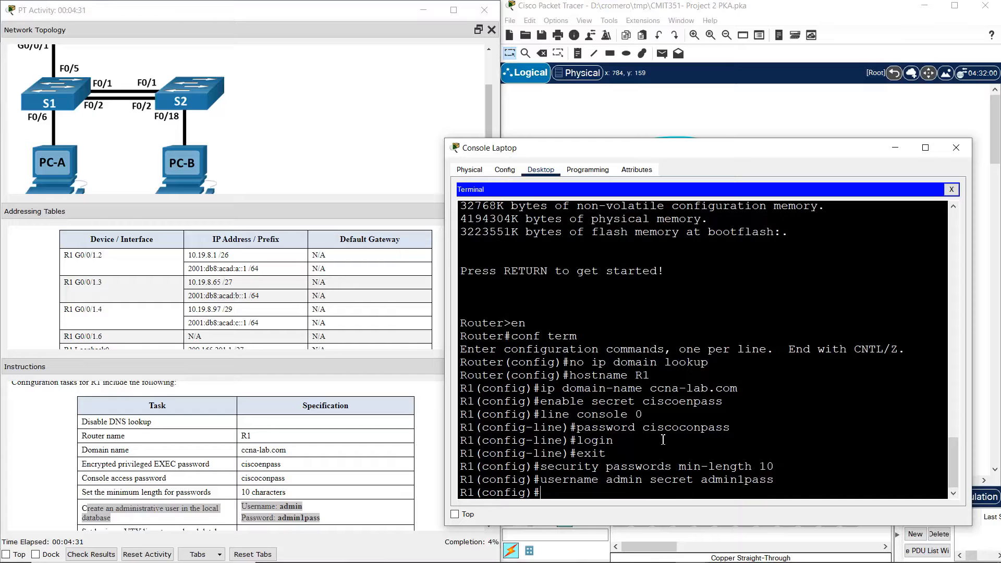
pyautogui.click(407, 443)
# - Make VTY lines 0–15 authenticate against the local user database
pyautogui.click(490, 527)
pyautogui.click(490, 526)
pyautogui.click(490, 527)
pyautogui.click(489, 526)
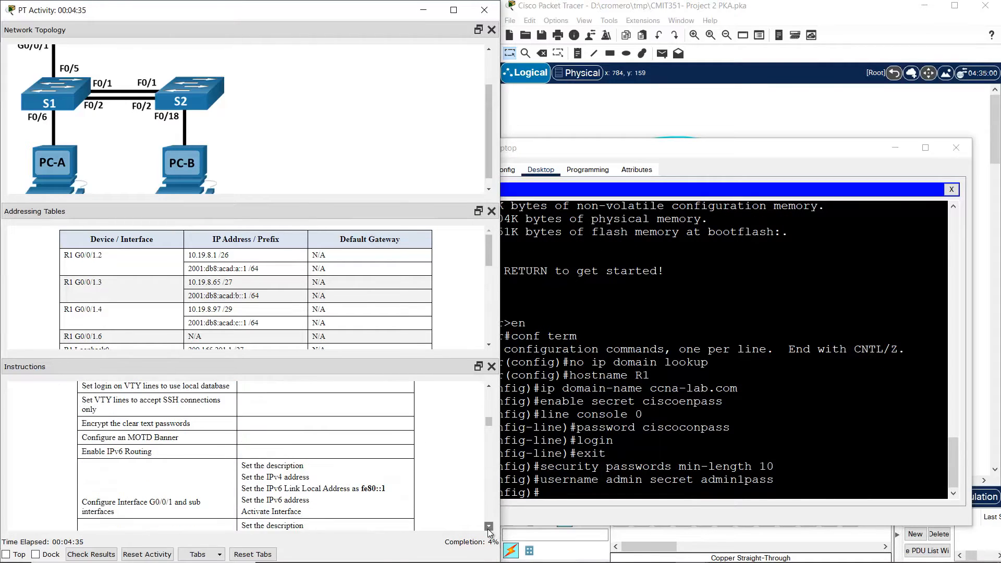
pyautogui.click(489, 387)
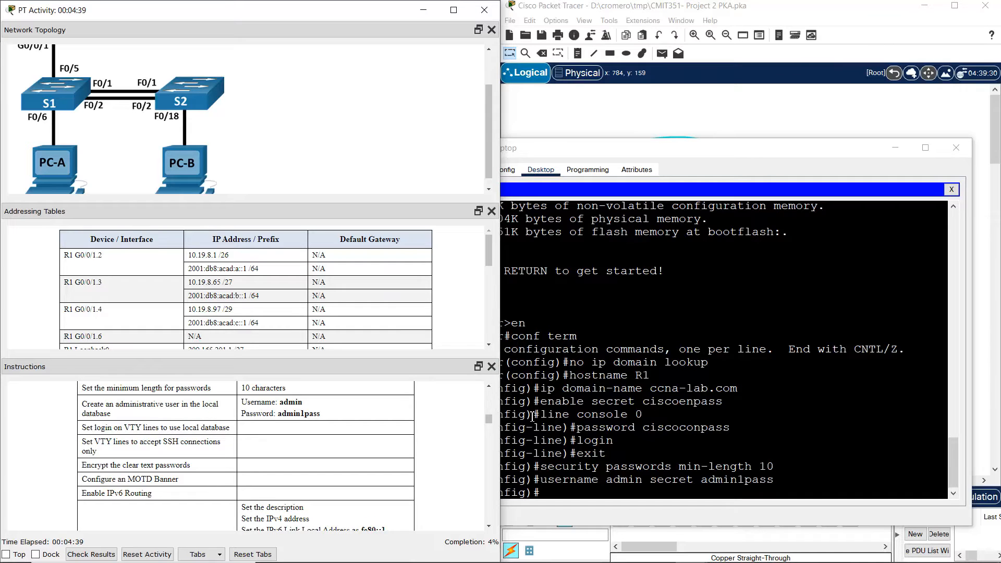
pyautogui.moveTo(87, 428); pyautogui.dragTo(228, 428)
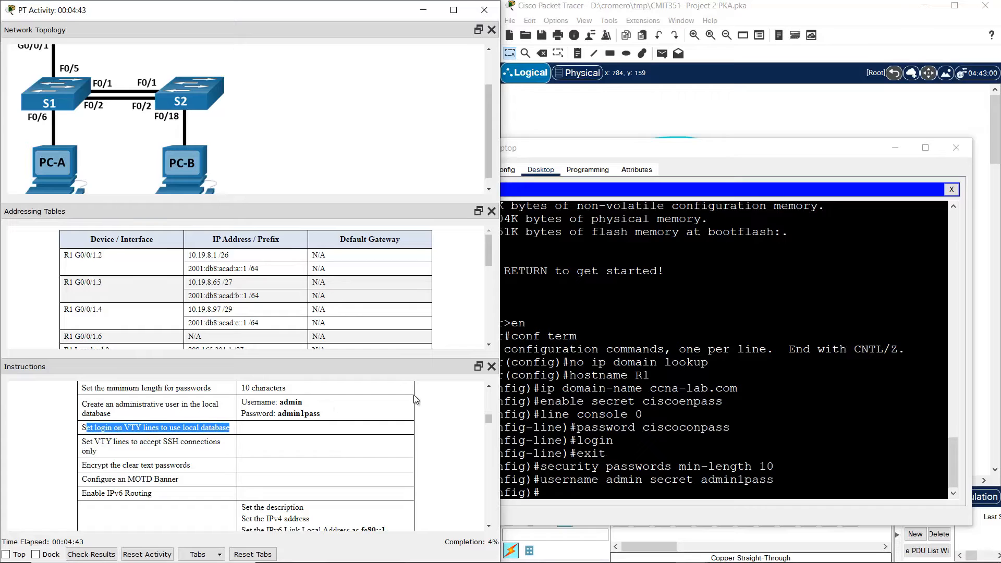
pyautogui.click(672, 464)
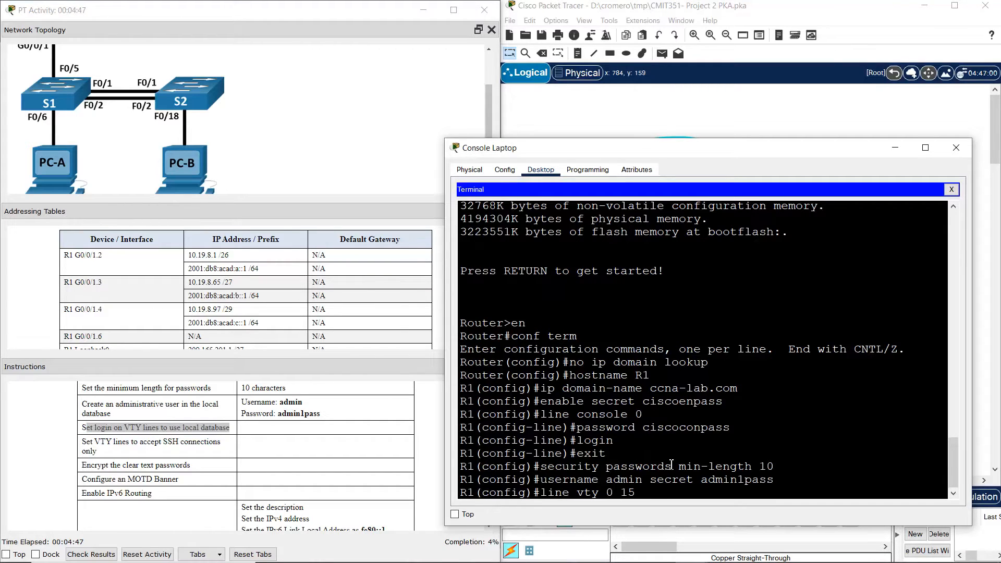
pyautogui.write('line vty 0 15')
pyautogui.press('Return')
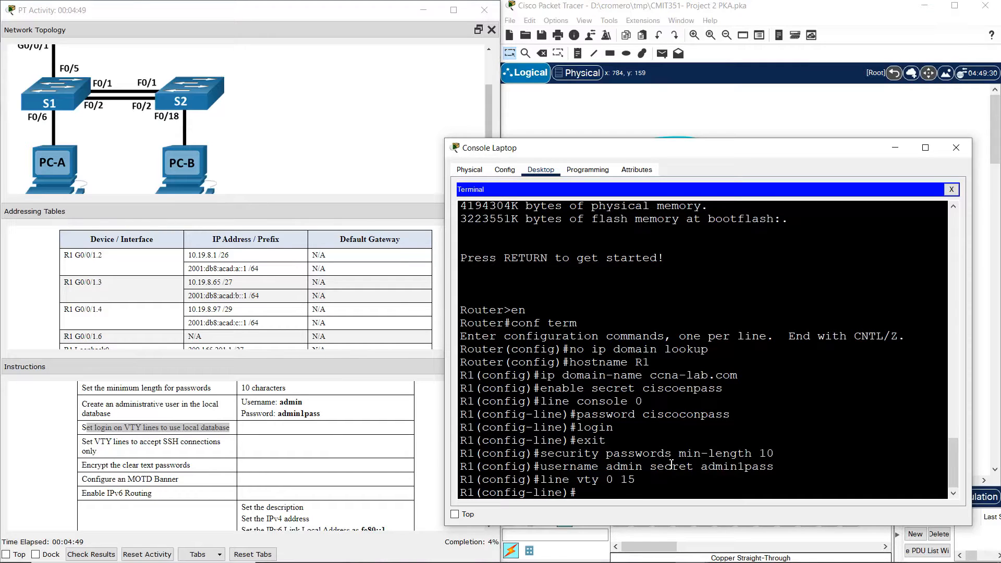
pyautogui.write('login local')
pyautogui.press('Return')
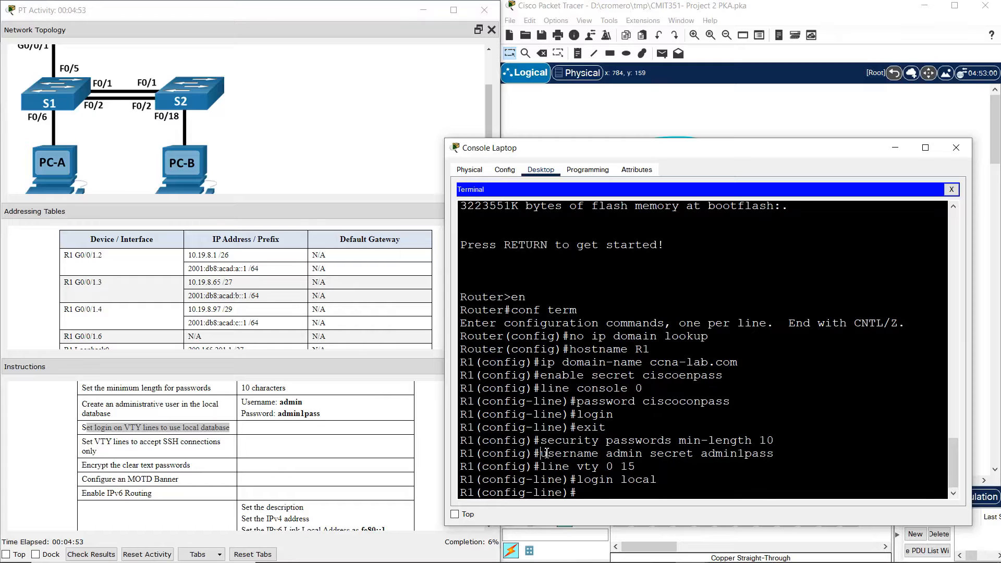
# - Restrict VTY line access to SSH only
pyautogui.moveTo(543, 454); pyautogui.dragTo(801, 454)
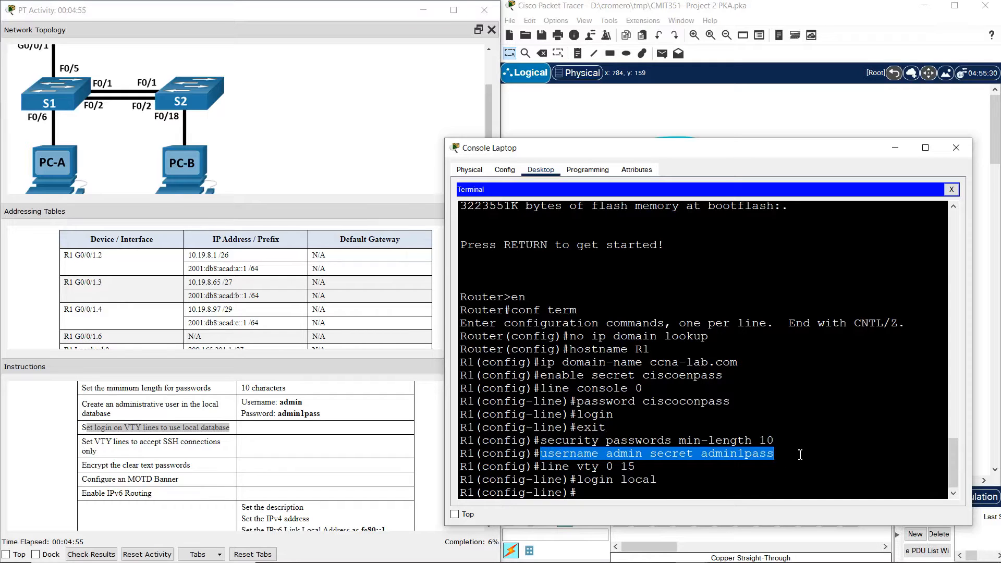
pyautogui.moveTo(94, 445); pyautogui.dragTo(218, 454)
pyautogui.click(640, 436)
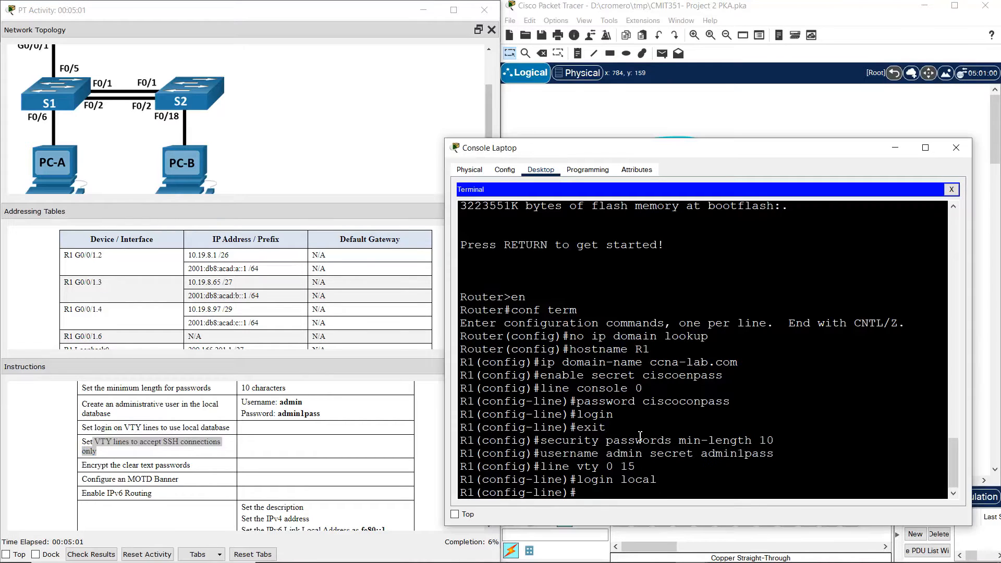
pyautogui.write('transport input ssh')
pyautogui.press('Return')
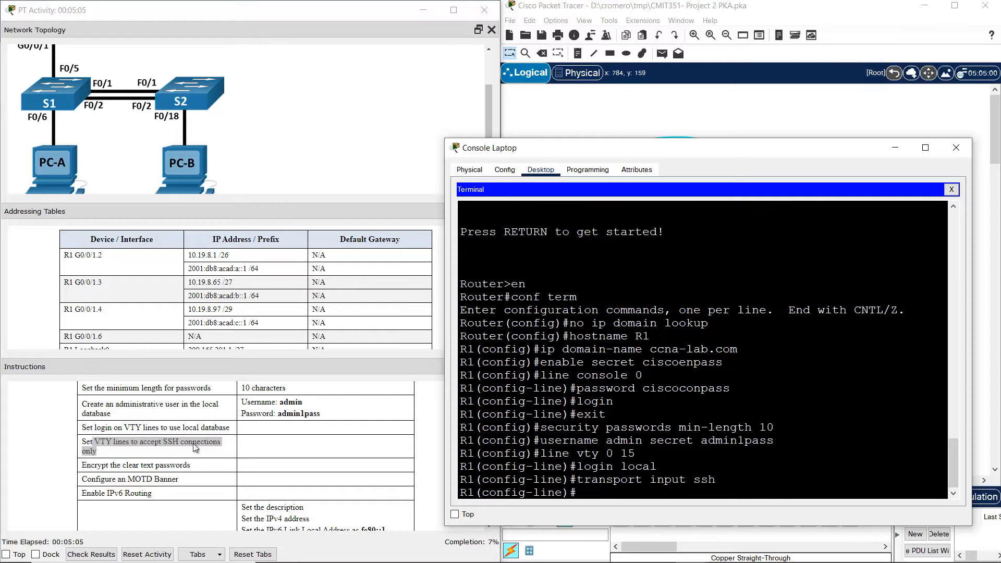
# - Exit line configuration and turn on service password-encryption
pyautogui.click(94, 468)
pyautogui.moveTo(86, 466); pyautogui.dragTo(191, 466)
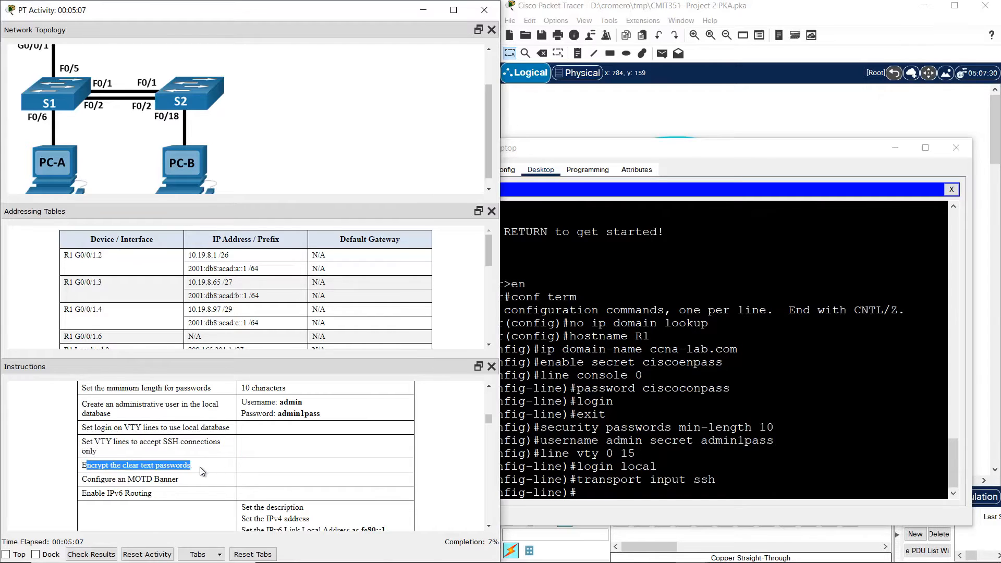
pyautogui.click(658, 444)
pyautogui.write('exi')
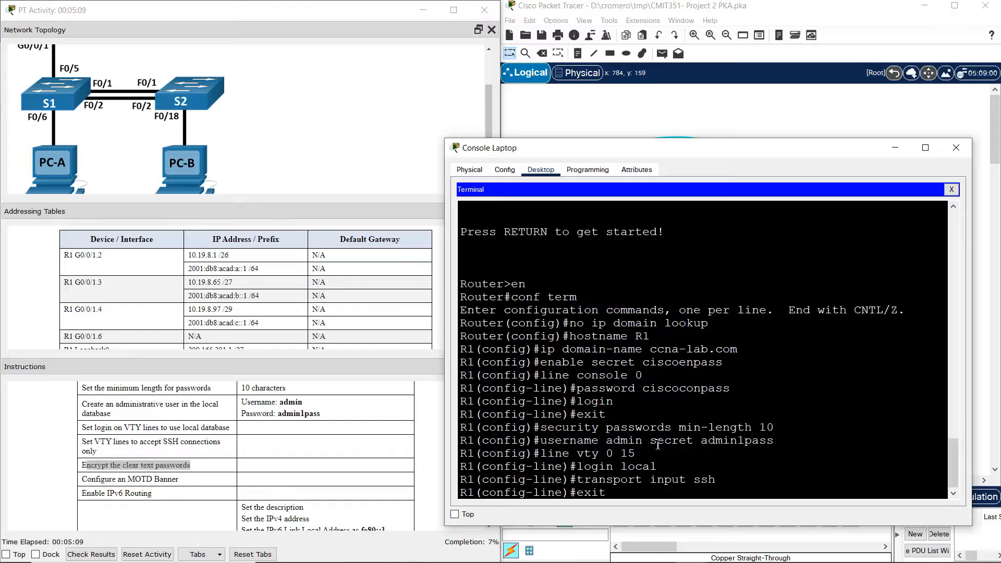
pyautogui.write('t')
pyautogui.press('Return')
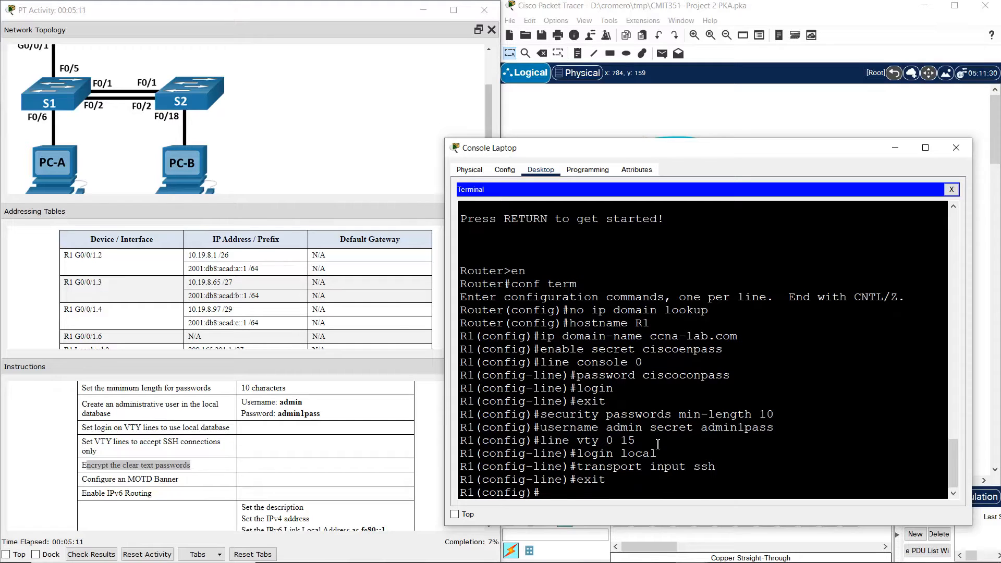
pyautogui.write('service passwo')
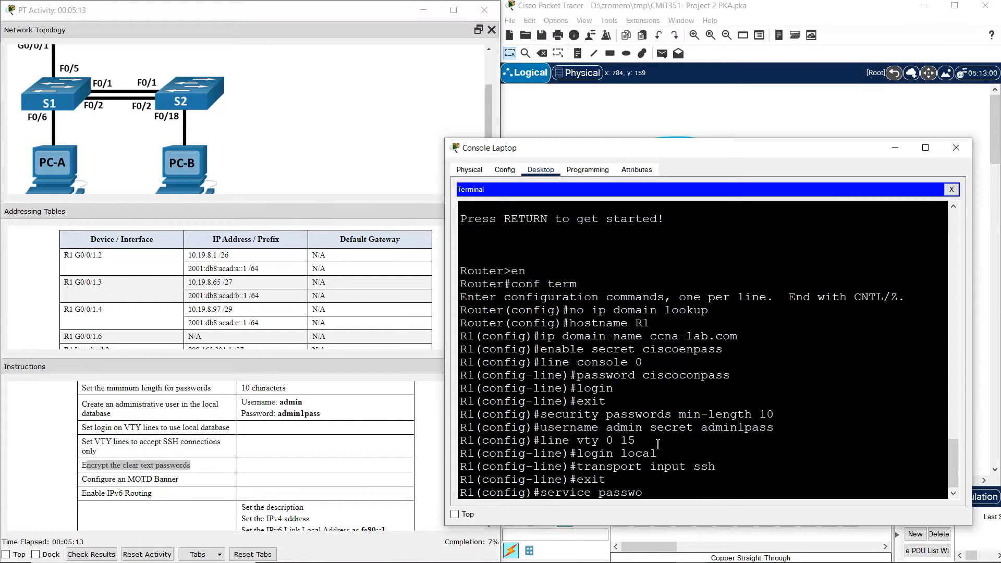
pyautogui.write('rd-encryption')
pyautogui.press('Return')
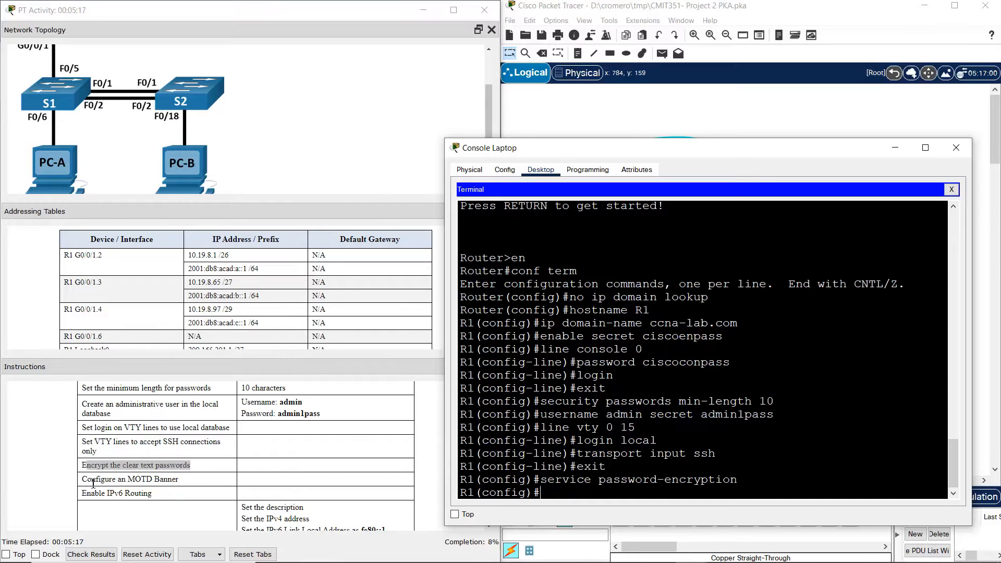
# - Add the 'Unauthorized Access is Prohibited!' MOTD banner and enable IPv6 unicast routing
pyautogui.moveTo(93, 484); pyautogui.dragTo(209, 484)
pyautogui.click(694, 353)
pyautogui.write('ba')
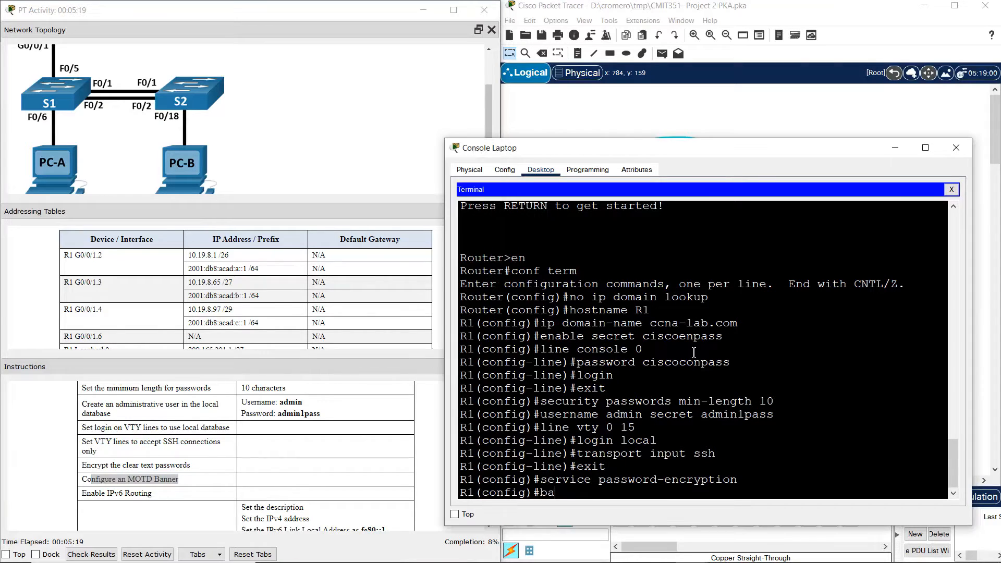
pyautogui.write('nner motd %%')
pyautogui.write('Una')
pyautogui.write('uthorized Ac')
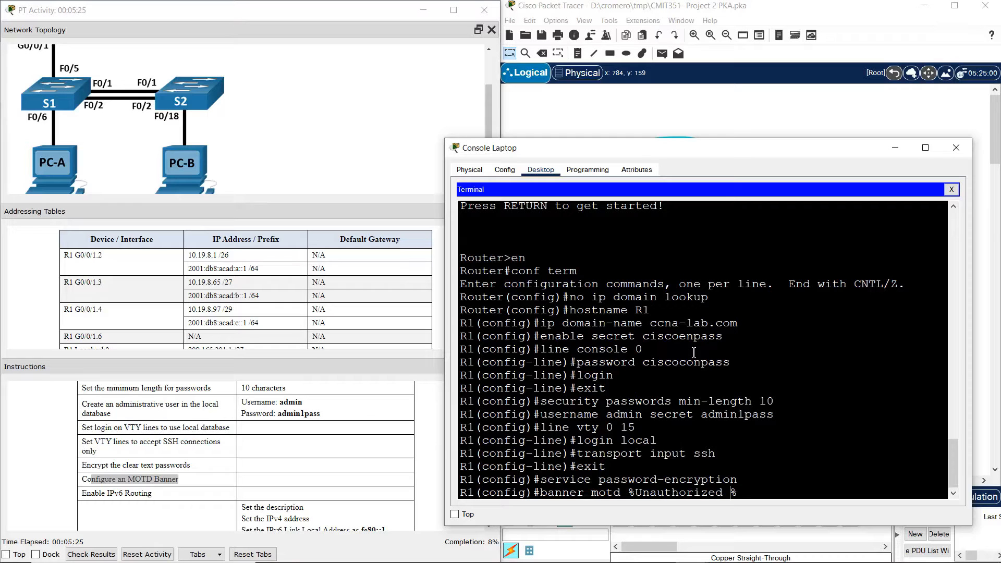
pyautogui.write('cess is Prohibited!')
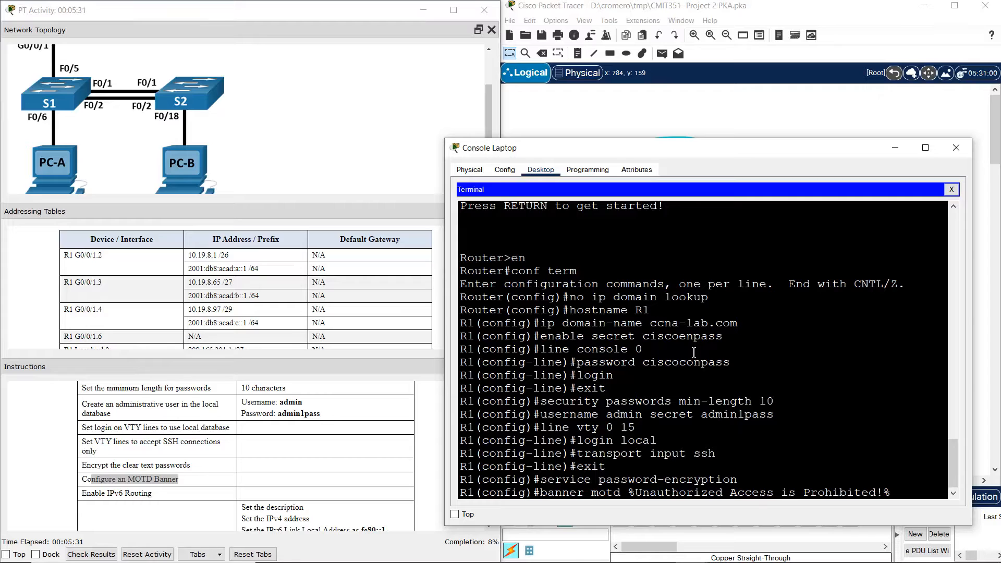
pyautogui.press('Return')
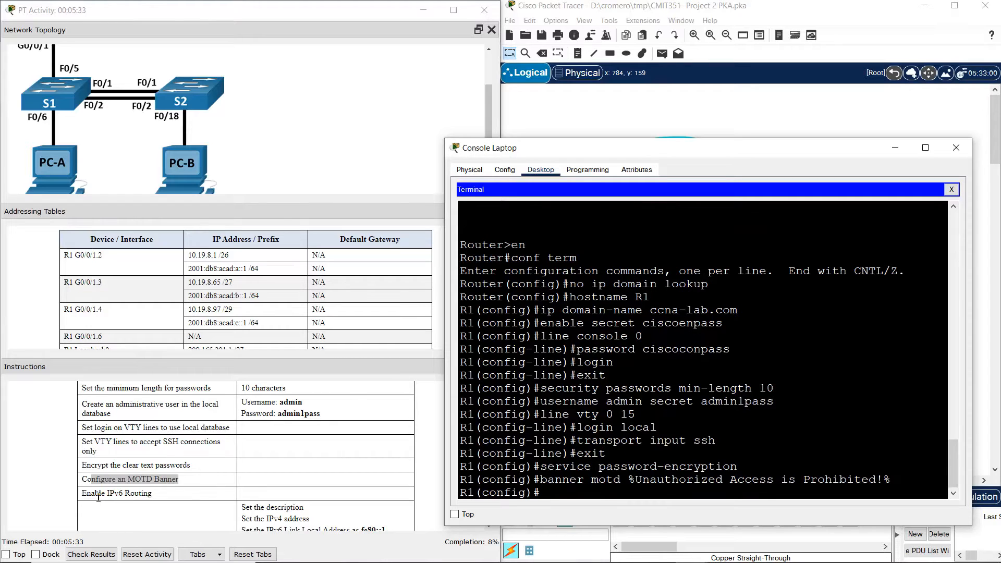
pyautogui.moveTo(95, 493); pyautogui.dragTo(152, 494)
pyautogui.click(646, 350)
pyautogui.write('ip')
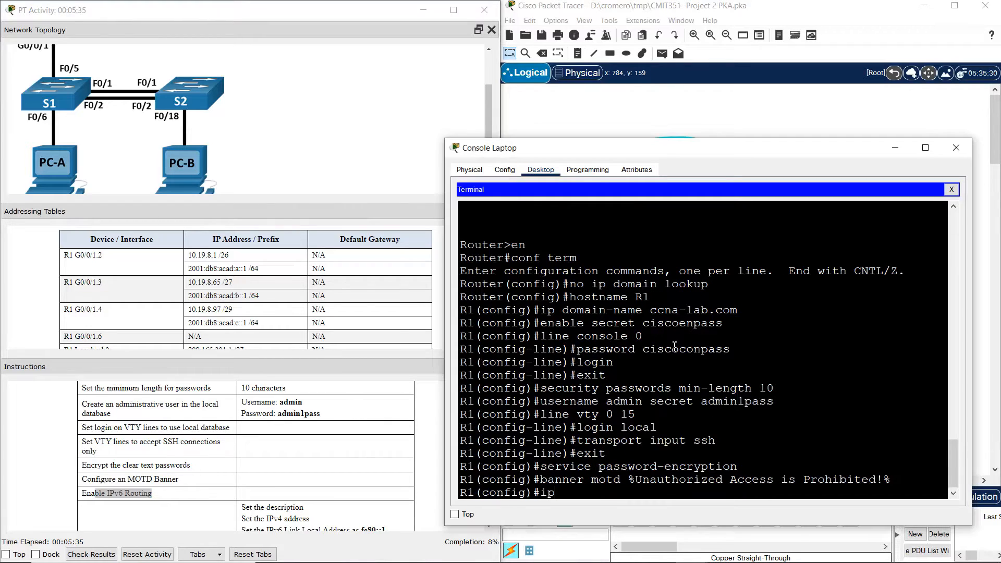
pyautogui.write('v6 unicast-routing')
pyautogui.press('Return')
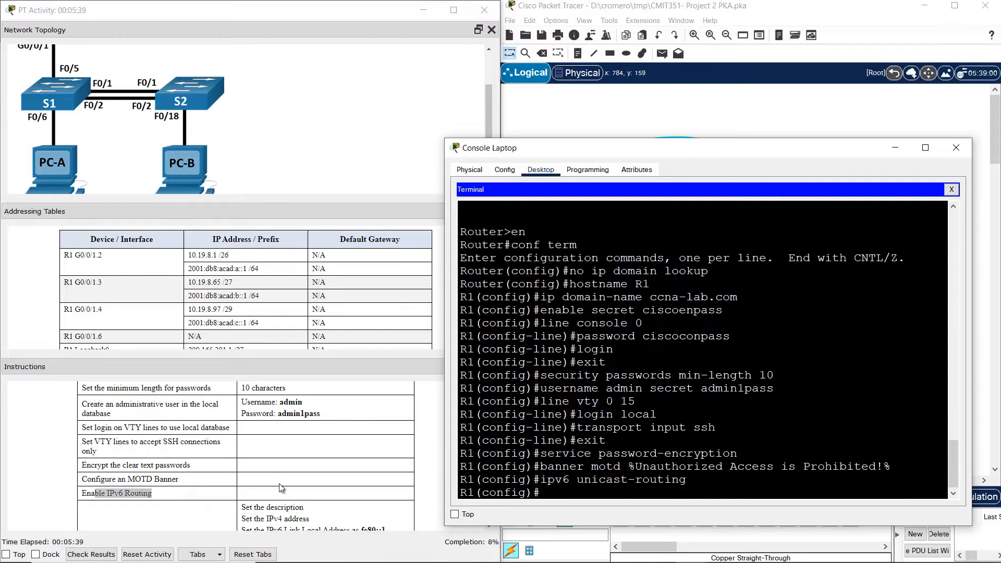
pyautogui.click(480, 429)
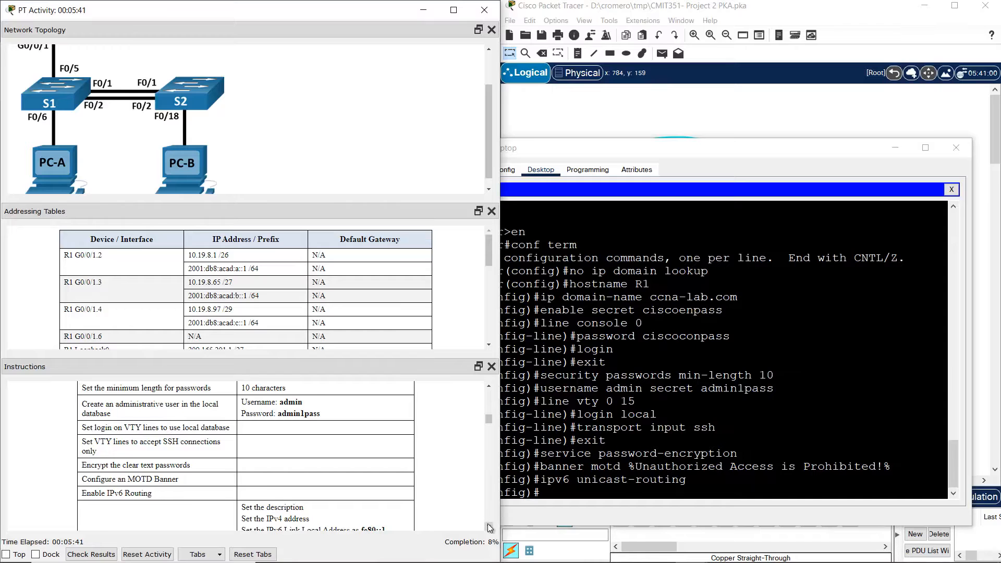
pyautogui.scroll(-3, 491, 528)
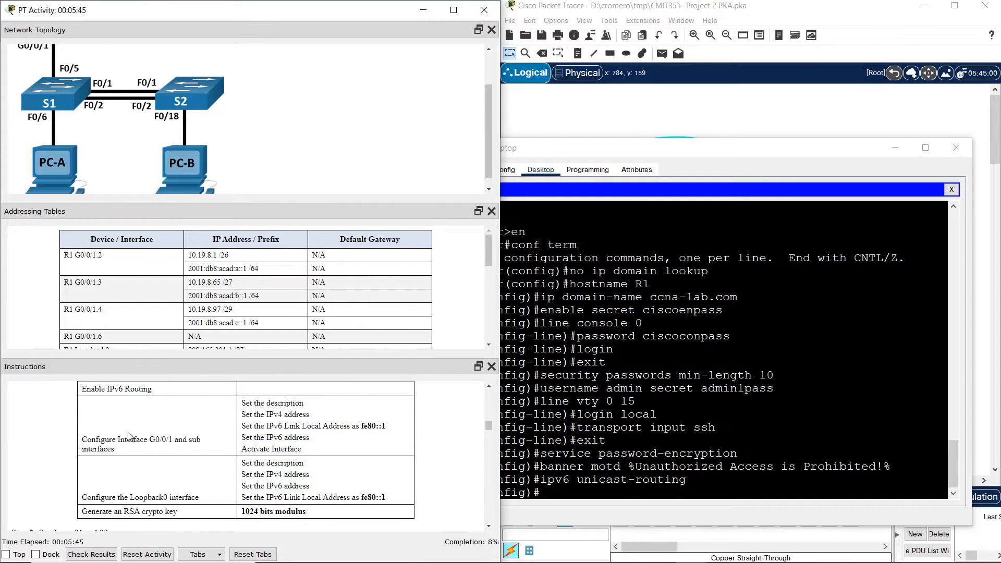
pyautogui.moveTo(111, 442); pyautogui.dragTo(138, 448)
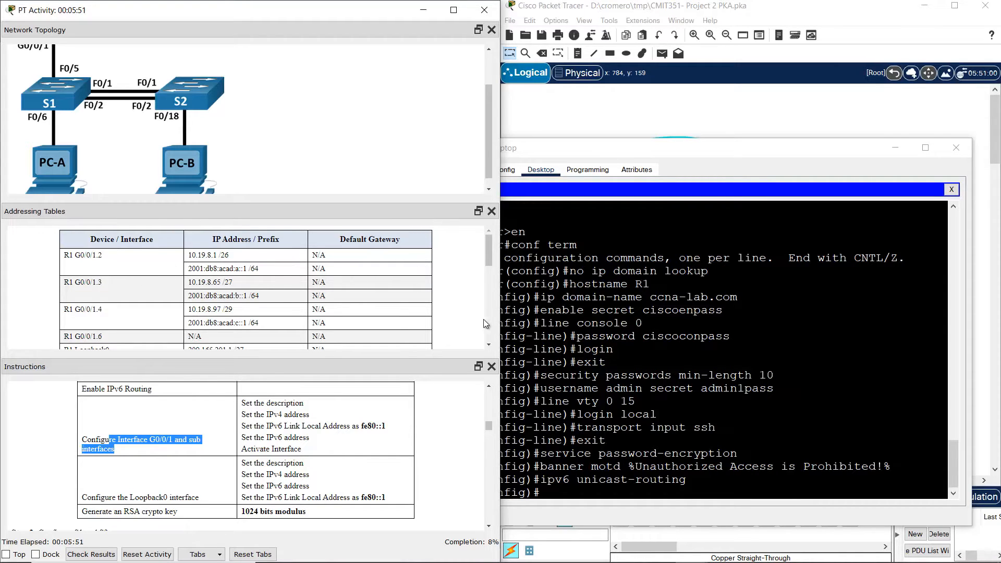
pyautogui.click(489, 345)
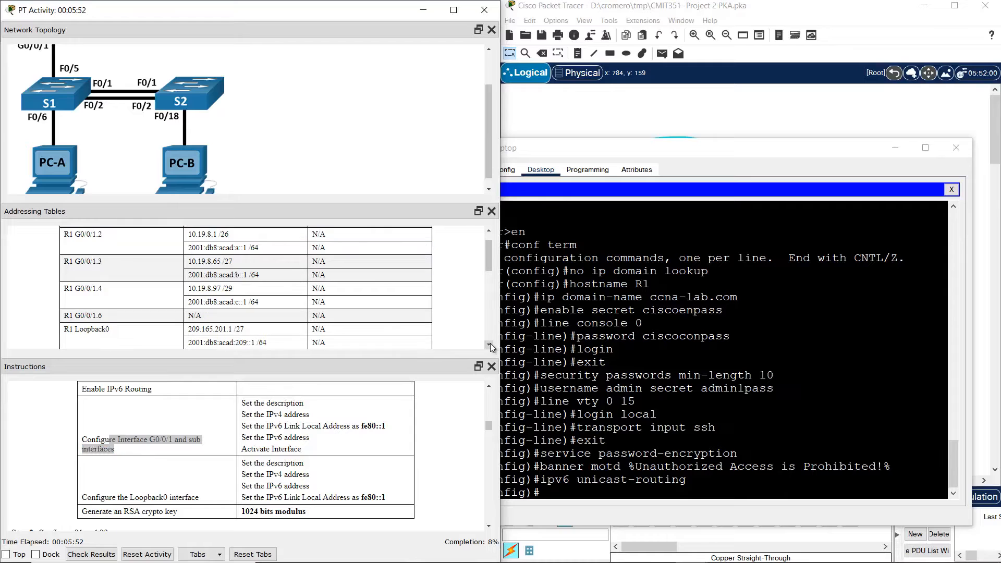
pyautogui.click(488, 232)
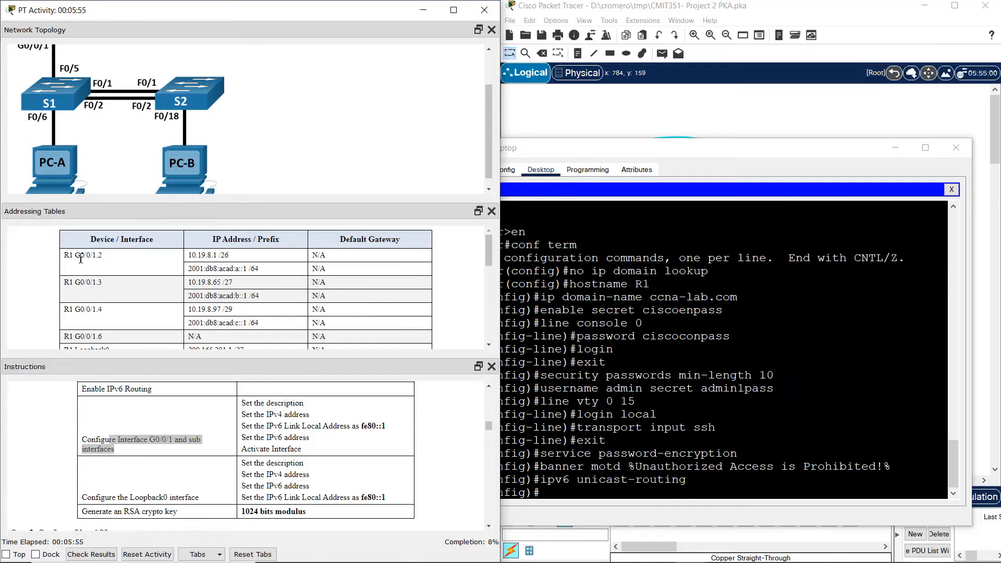
pyautogui.moveTo(81, 260); pyautogui.dragTo(358, 340)
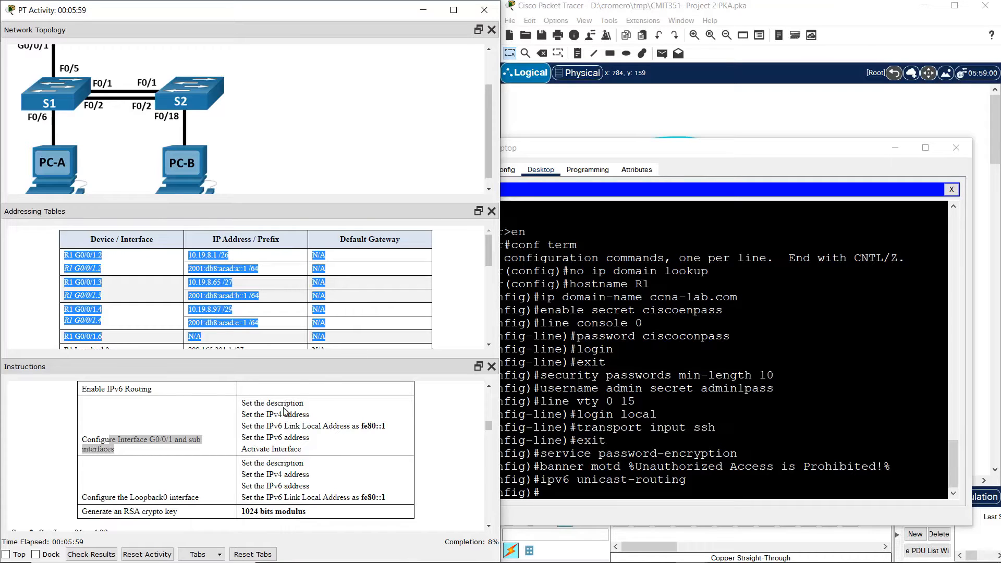
pyautogui.moveTo(254, 403); pyautogui.dragTo(319, 452)
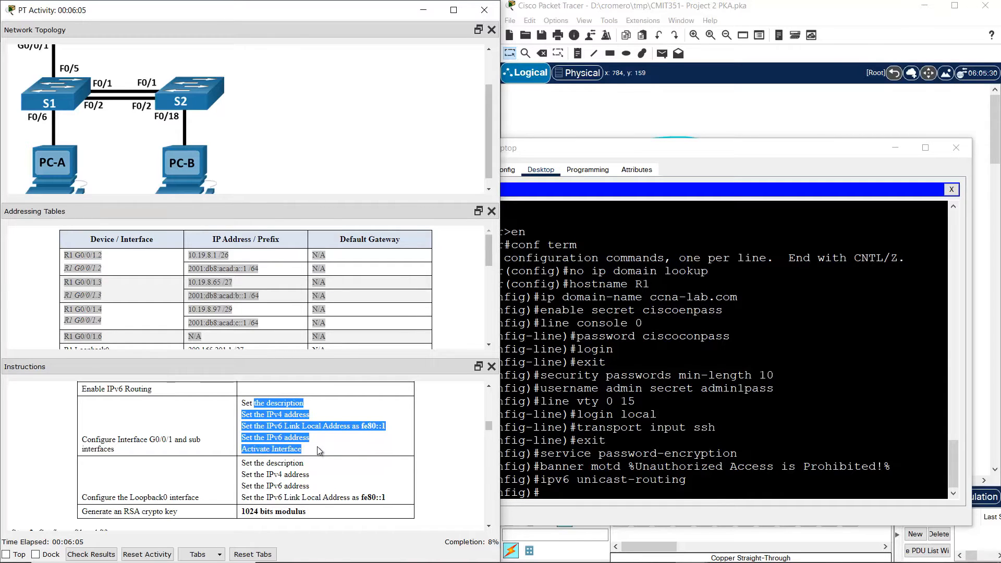
pyautogui.click(152, 283)
pyautogui.moveTo(67, 258); pyautogui.dragTo(101, 254)
pyautogui.click(77, 257)
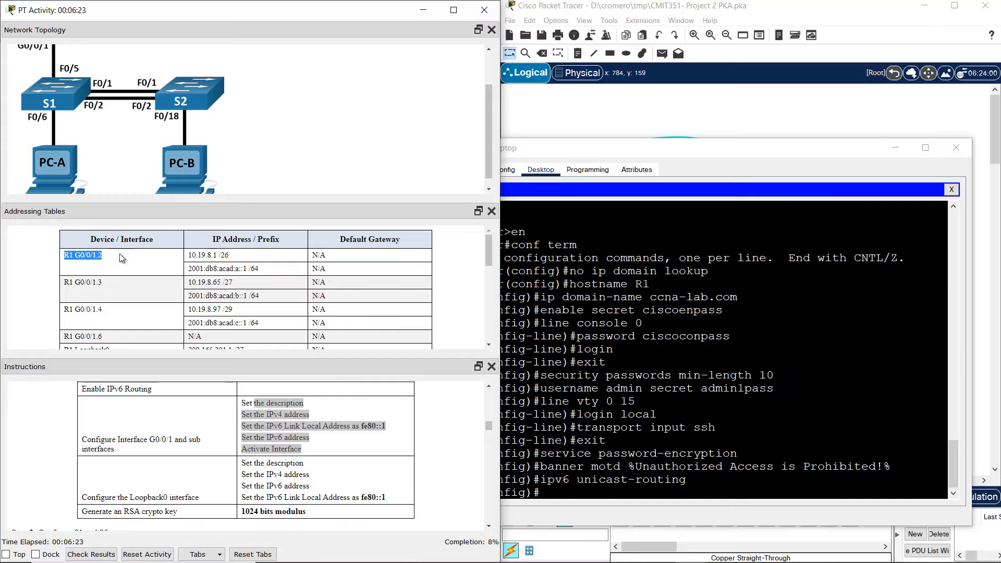
# - Enter subinterface G0/0/1.2 and look up the VLAN 2 name Bikes in the addressing table
pyautogui.click(654, 415)
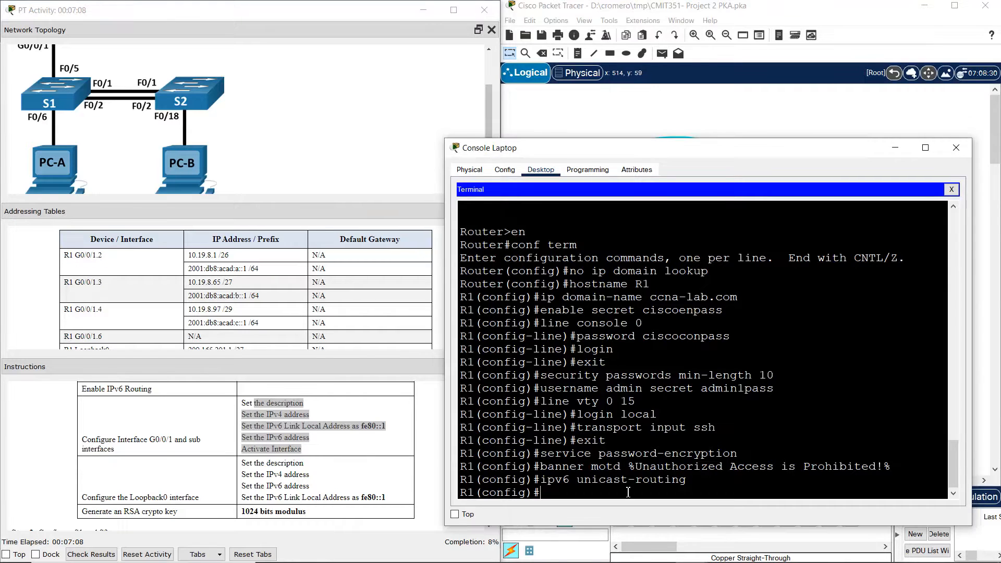
pyautogui.write('0/0/1.2')
pyautogui.press('Return')
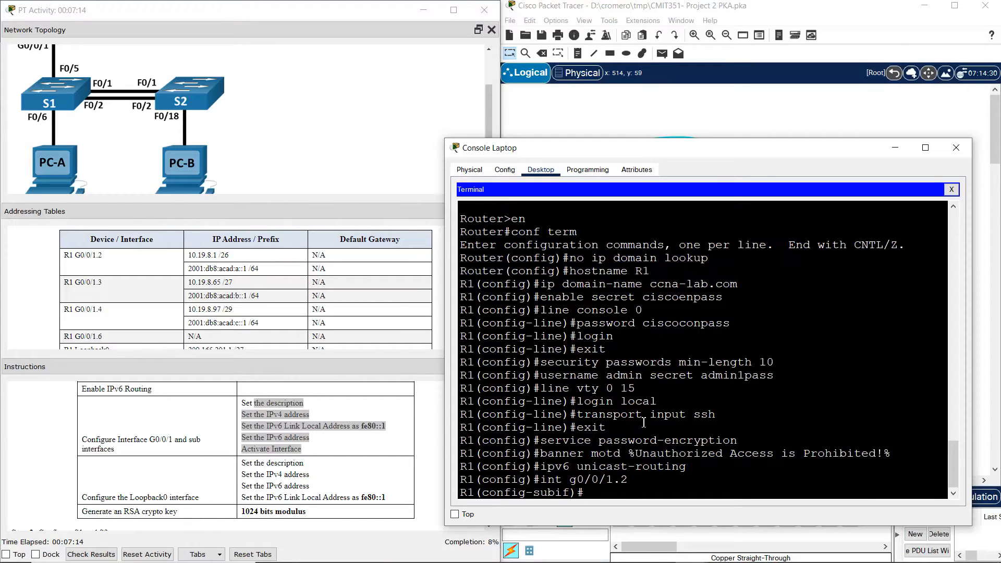
pyautogui.write('description')
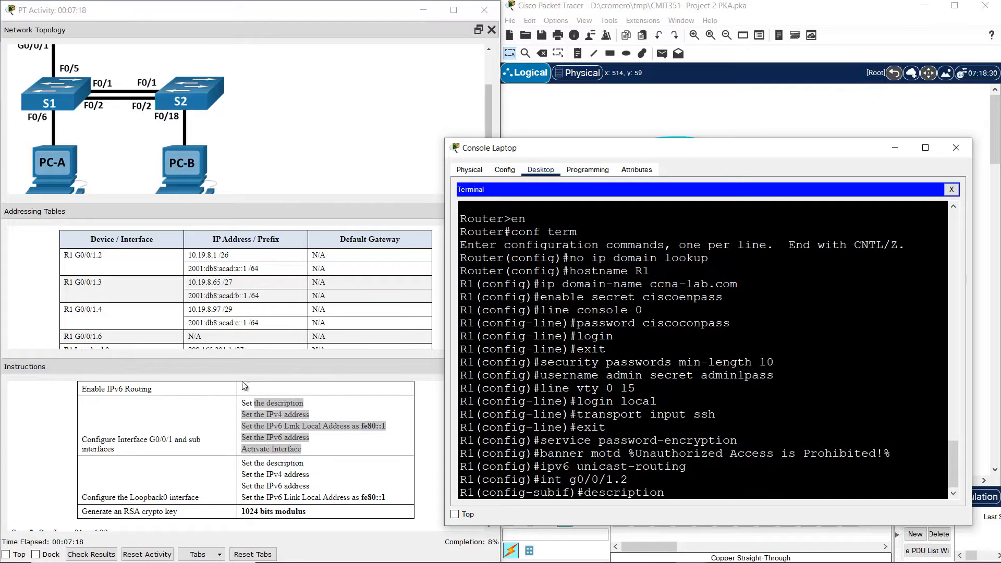
pyautogui.click(218, 305)
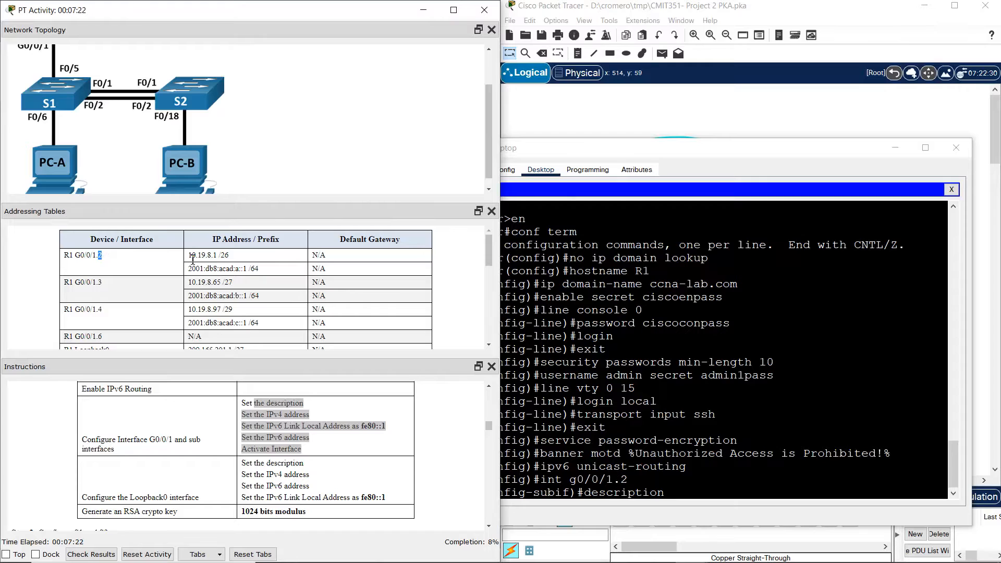
pyautogui.click(505, 251)
pyautogui.moveTo(490, 251); pyautogui.dragTo(481, 331)
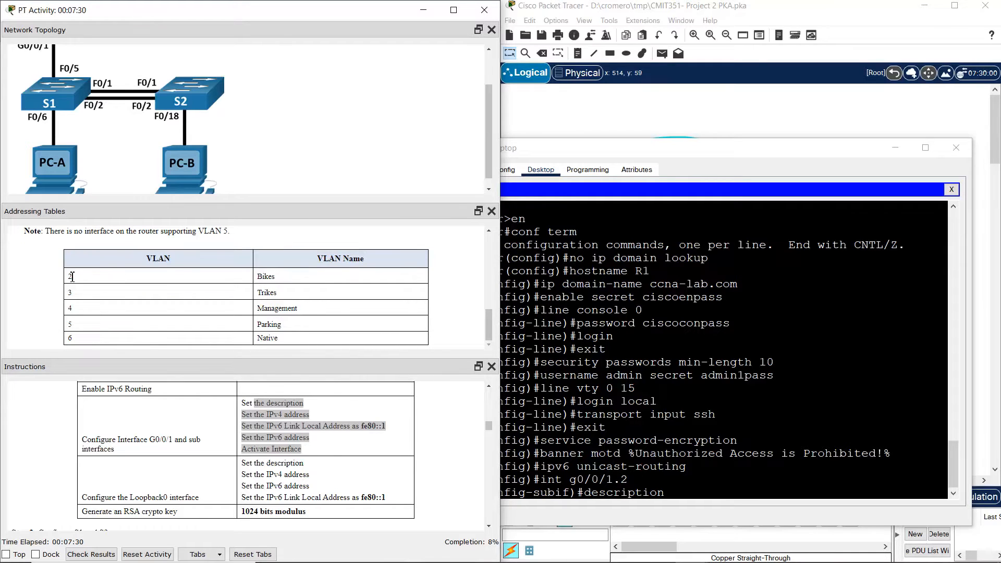
pyautogui.moveTo(72, 277); pyautogui.dragTo(373, 281)
pyautogui.moveTo(283, 278); pyautogui.dragTo(257, 279)
pyautogui.moveTo(487, 324); pyautogui.dragTo(477, 244)
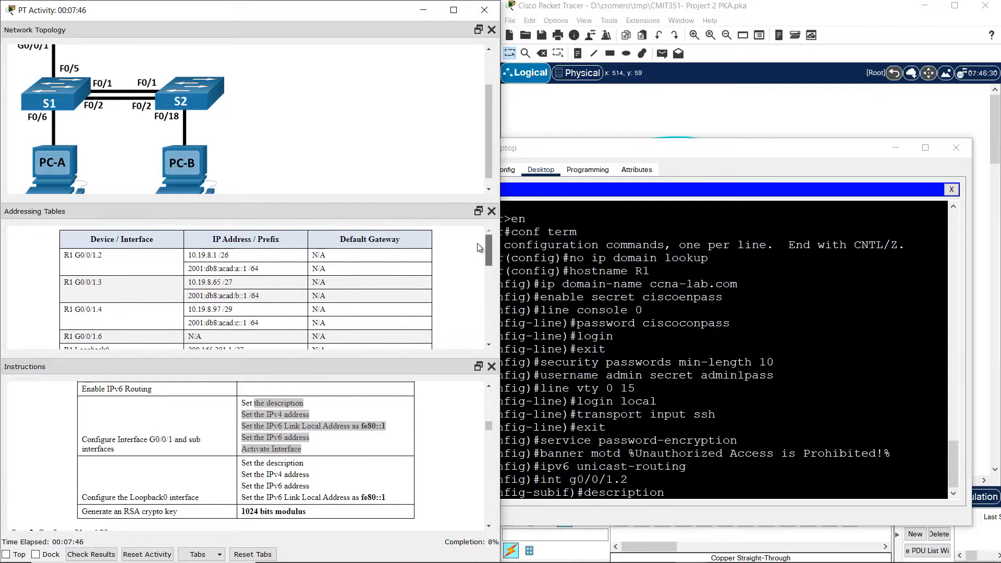
# - Describe the subinterface as Bikes and begin entering address 10.19.8.1 255.255.255.192
pyautogui.click(698, 493)
pyautogui.write('B')
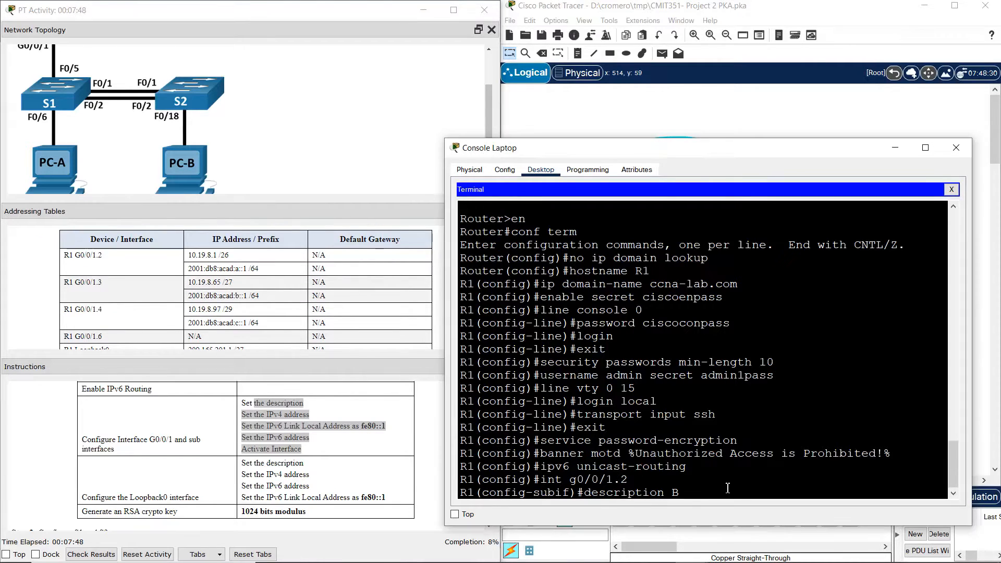
pyautogui.write('ikes')
pyautogui.press('Return')
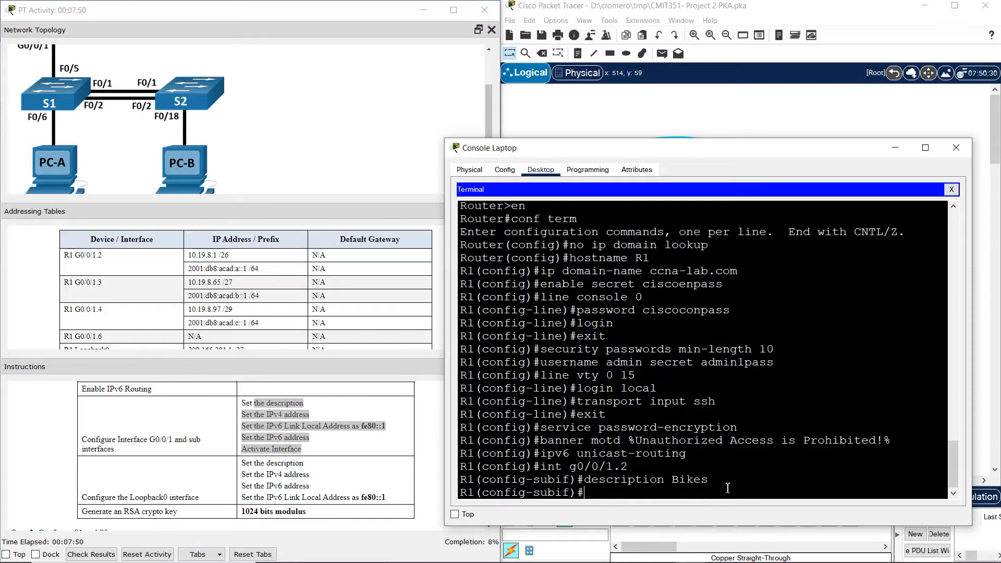
pyautogui.write('ip address 10.19.8.1 25')
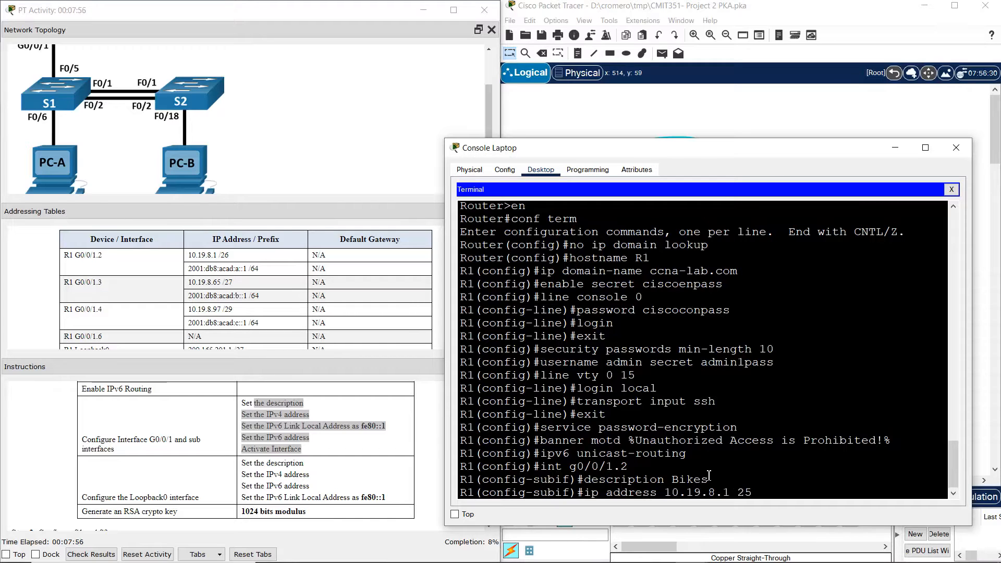
pyautogui.write('5.255.255.192')
# - Submit the G0/0/1.2 IPv4 address and read the error requiring 802.1Q encapsulation first
pyautogui.press('Return')
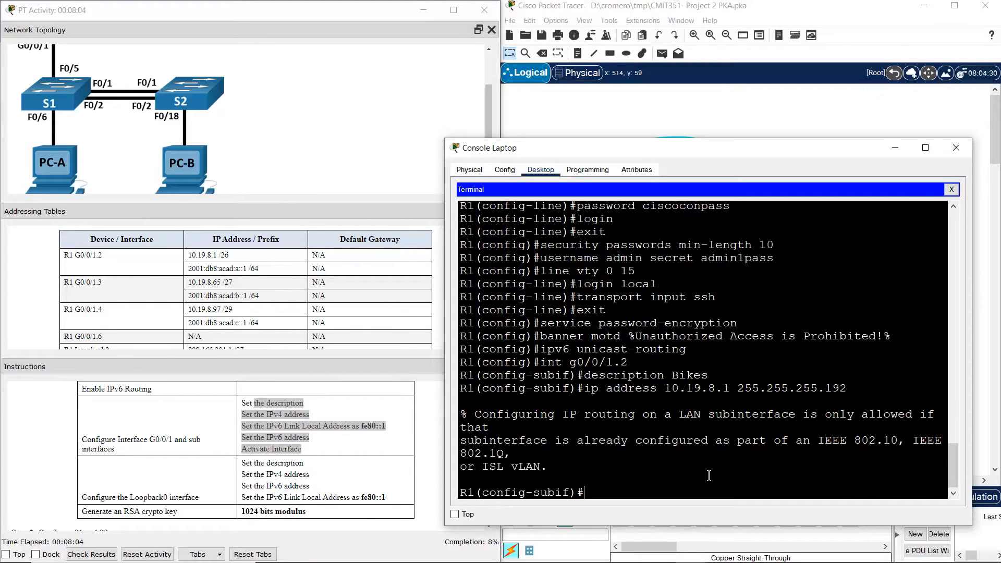
pyautogui.moveTo(503, 417); pyautogui.dragTo(584, 464)
pyautogui.click(470, 454)
pyautogui.moveTo(459, 454); pyautogui.dragTo(505, 454)
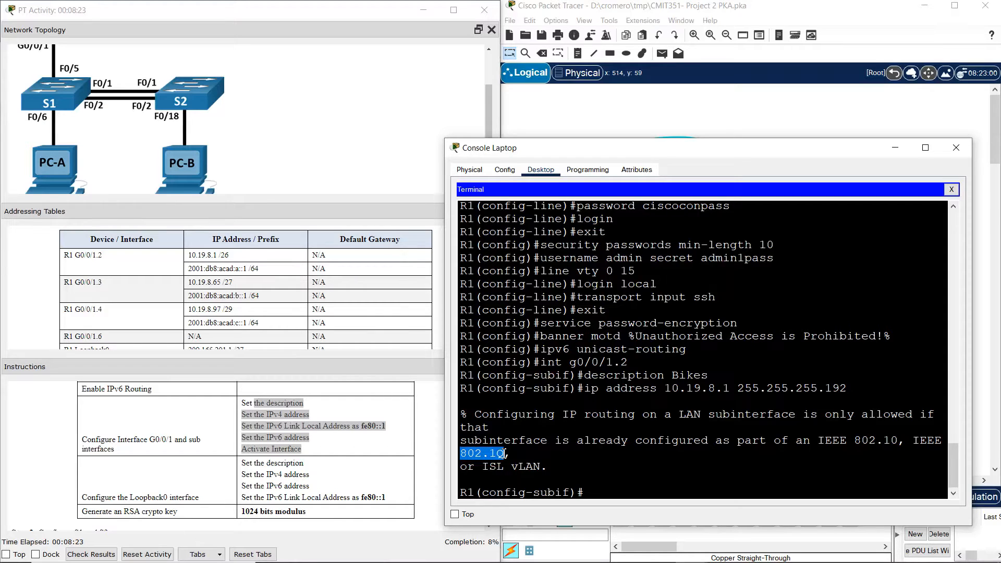
pyautogui.click(647, 493)
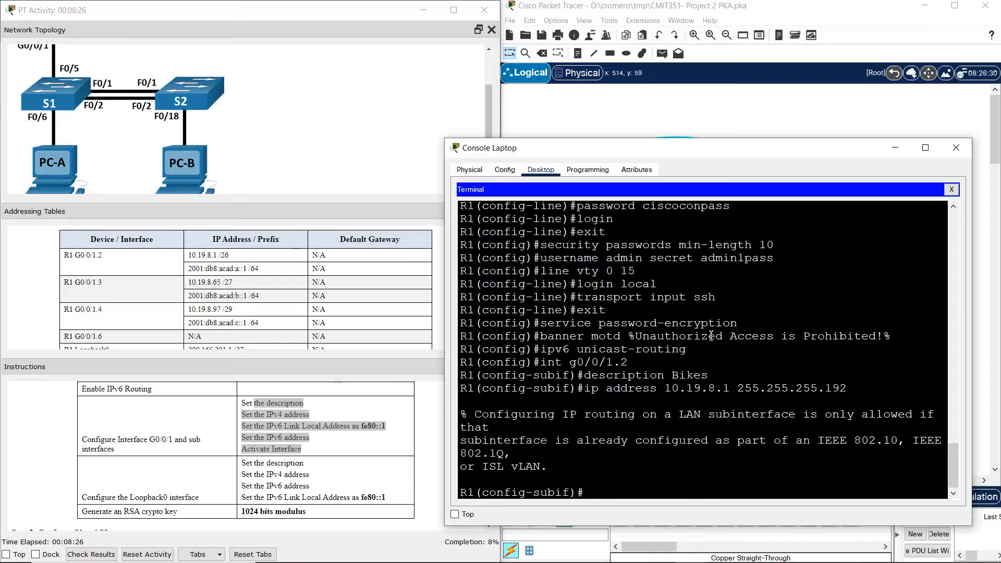
# - Enter 'encapsulation dot1q 2' for VLAN 2, fixing the misspelled dot1q keyword
pyautogui.write('encapsulation do1q 2')
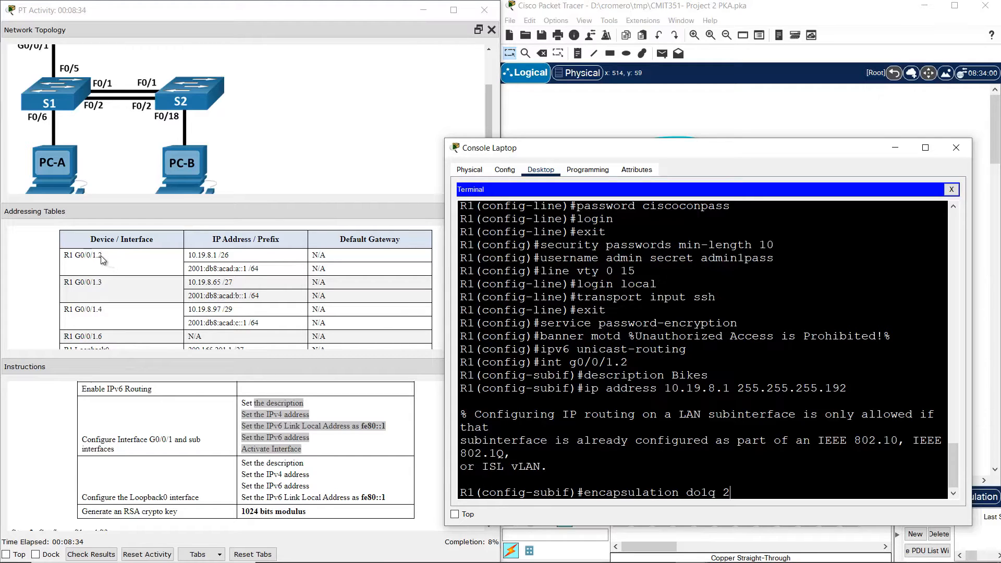
pyautogui.moveTo(99, 256); pyautogui.dragTo(109, 259)
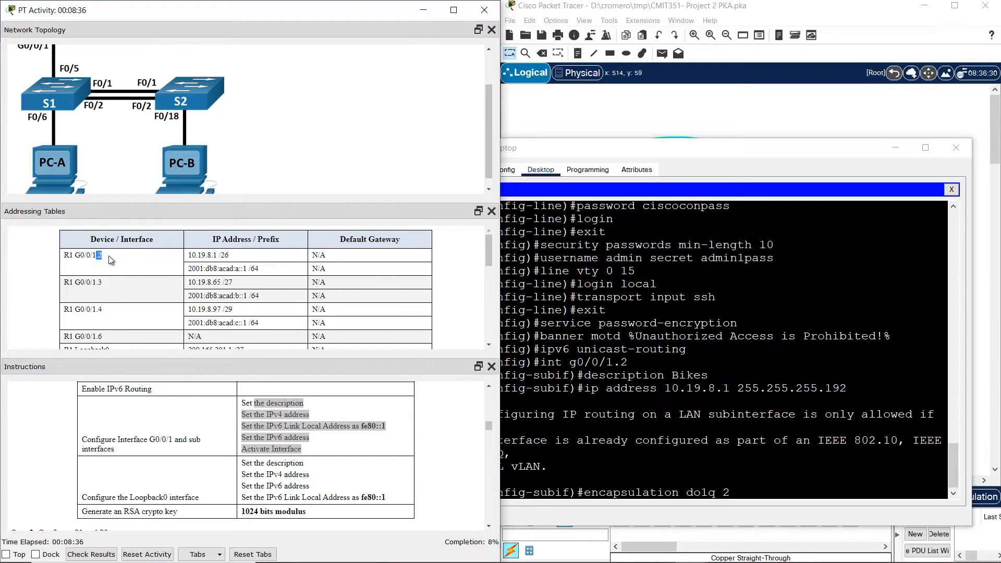
pyautogui.moveTo(487, 244)
pyautogui.mouseDown()
pyautogui.moveTo(486, 324)
pyautogui.moveTo(482, 252)
pyautogui.mouseUp()
pyautogui.doubleClick(79, 284)
pyautogui.click(710, 486)
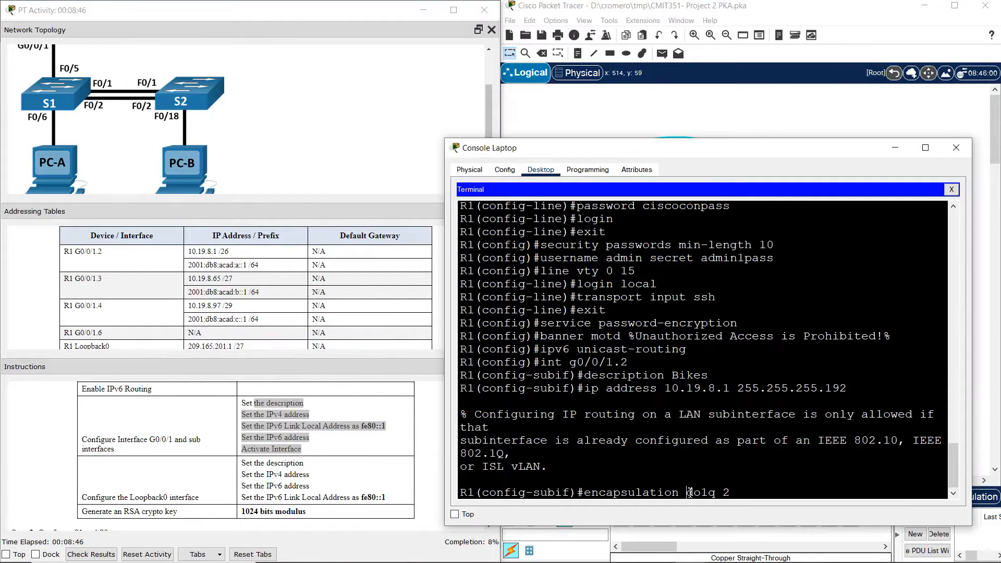
pyautogui.moveTo(699, 494); pyautogui.dragTo(730, 493)
pyautogui.press('Left')
pyautogui.write('t')
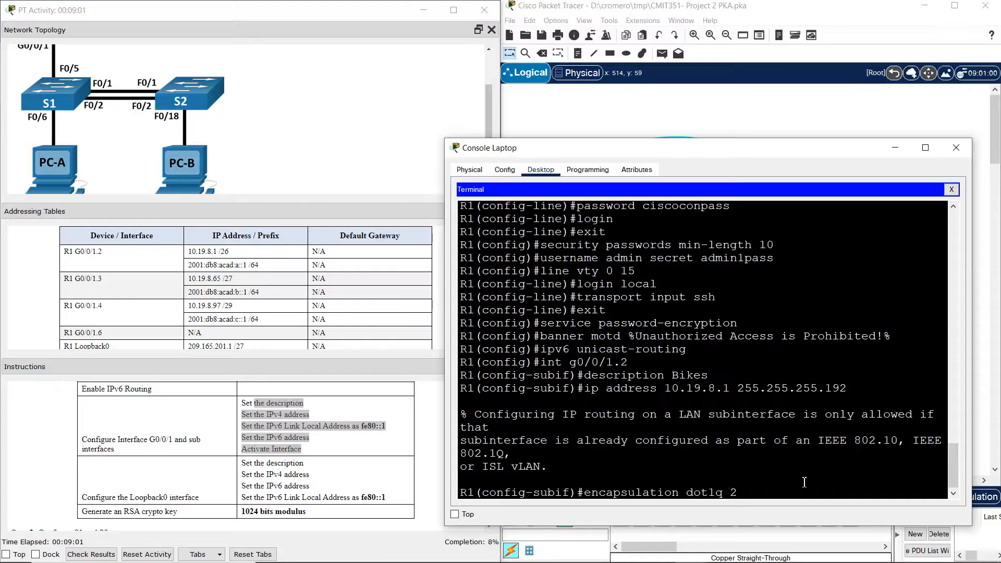
pyautogui.press('Return')
# - Recall the earlier ip address command for G0/0/1.2 from history
pyautogui.press('Up')
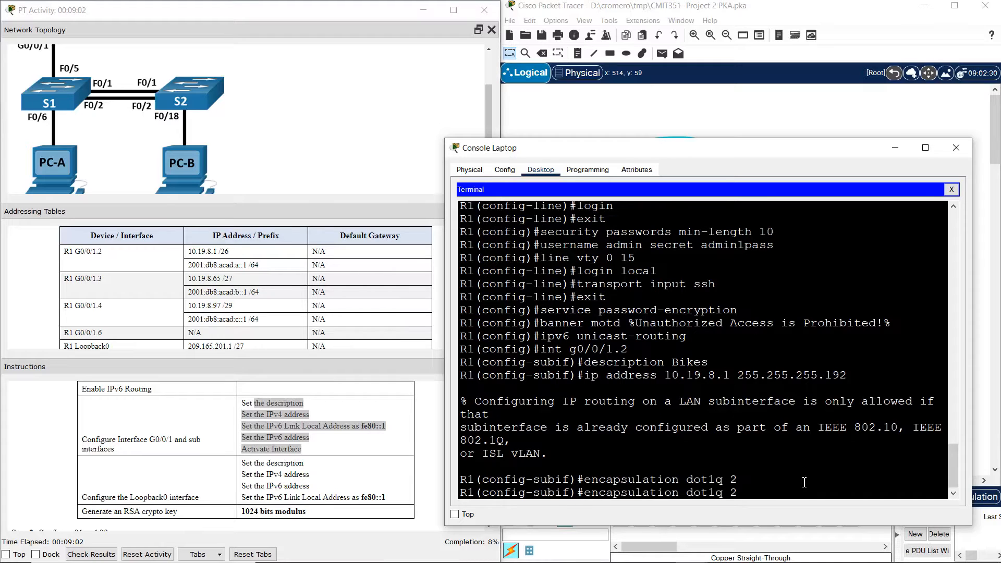
pyautogui.press('Up')
pyautogui.moveTo(608, 495); pyautogui.dragTo(858, 490)
# - Apply 10.19.8.1 255.255.255.192 to G0/0/1.2 and add link-local address fe80::1
pyautogui.click(854, 493)
pyautogui.press('Return')
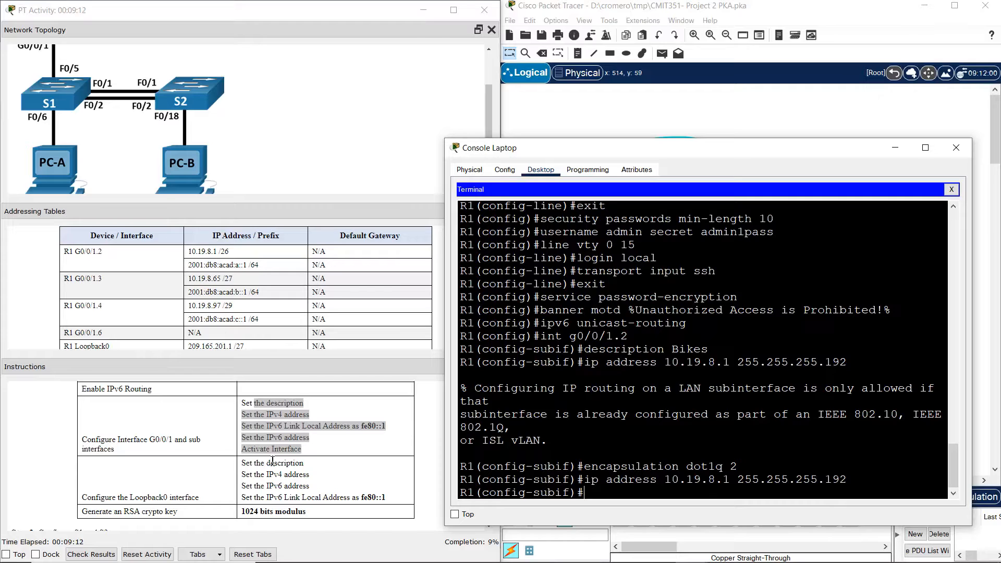
pyautogui.click(264, 426)
pyautogui.click(264, 426)
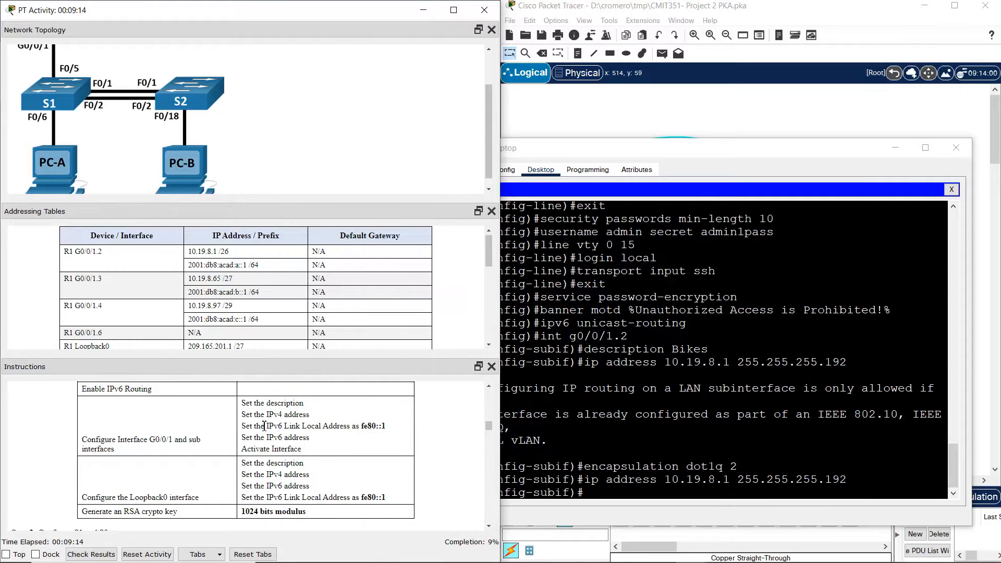
pyautogui.moveTo(274, 426); pyautogui.dragTo(391, 428)
pyautogui.click(705, 418)
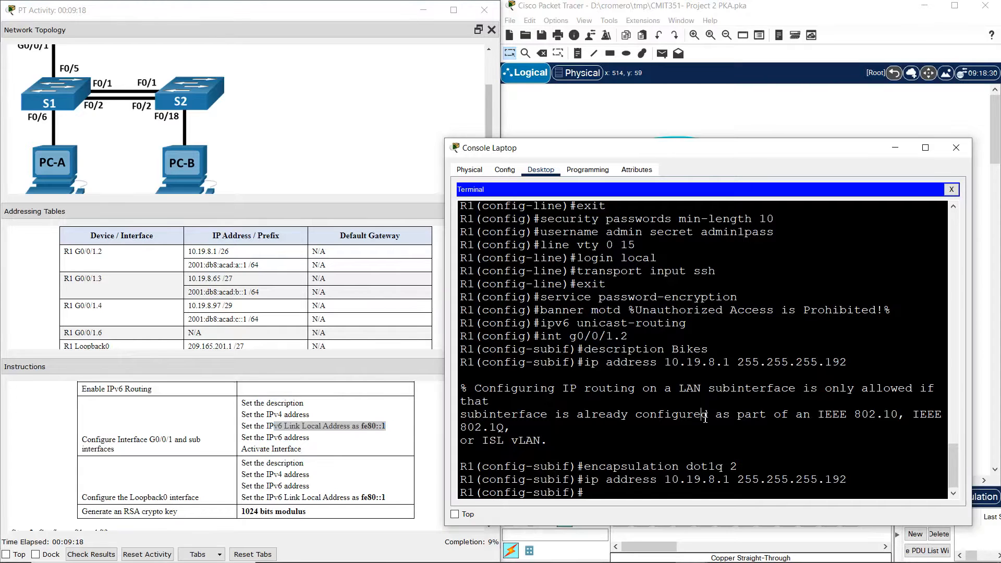
pyautogui.write('ipv6 address fe80:')
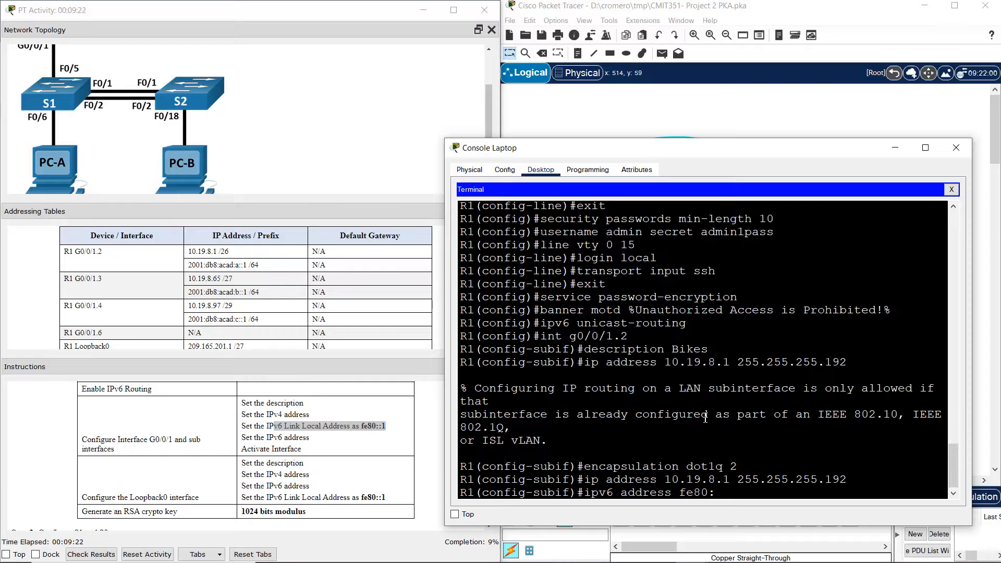
pyautogui.write('ink-local')
pyautogui.press('Return')
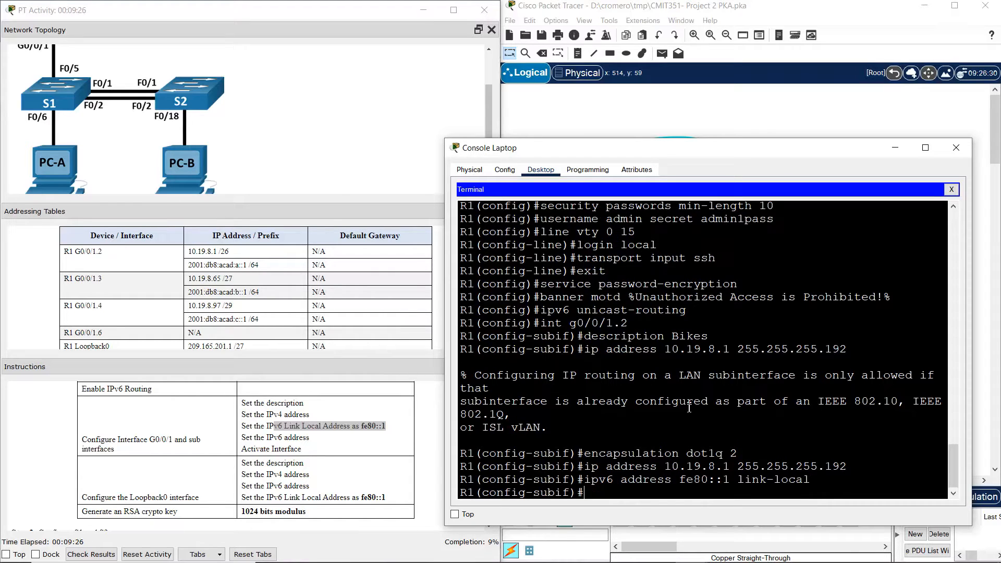
# - Add IPv6 address 2001:db8:acad:a::1/64 to G0/0/1.2
pyautogui.moveTo(192, 265); pyautogui.dragTo(268, 272)
pyautogui.click(715, 443)
pyautogui.press('Up')
pyautogui.press('BackSpace')
pyautogui.press('BackSpace')
pyautogui.press('BackSpace')
pyautogui.press('BackSpace')
pyautogui.press('BackSpace')
pyautogui.press('BackSpace')
pyautogui.press('BackSpace')
pyautogui.press('BackSpace')
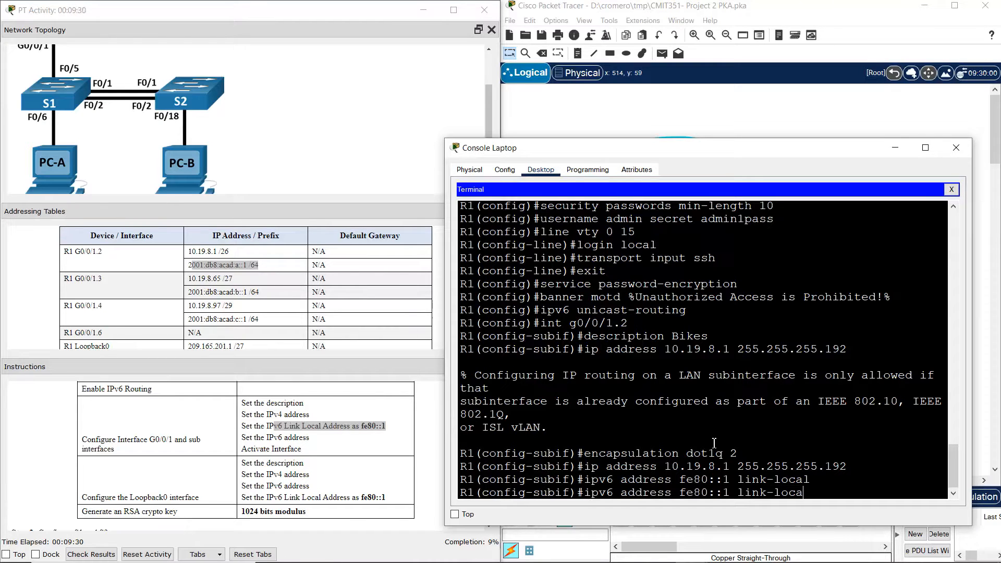
pyautogui.press('BackSpace')
pyautogui.press('BackSpace')
pyautogui.press('BackSpace')
pyautogui.press('BackSpace')
pyautogui.press('BackSpace')
pyautogui.press('BackSpace')
pyautogui.press('BackSpace')
pyautogui.press('BackSpace')
pyautogui.press('BackSpace')
pyautogui.press('BackSpace')
pyautogui.write('2001:db8')
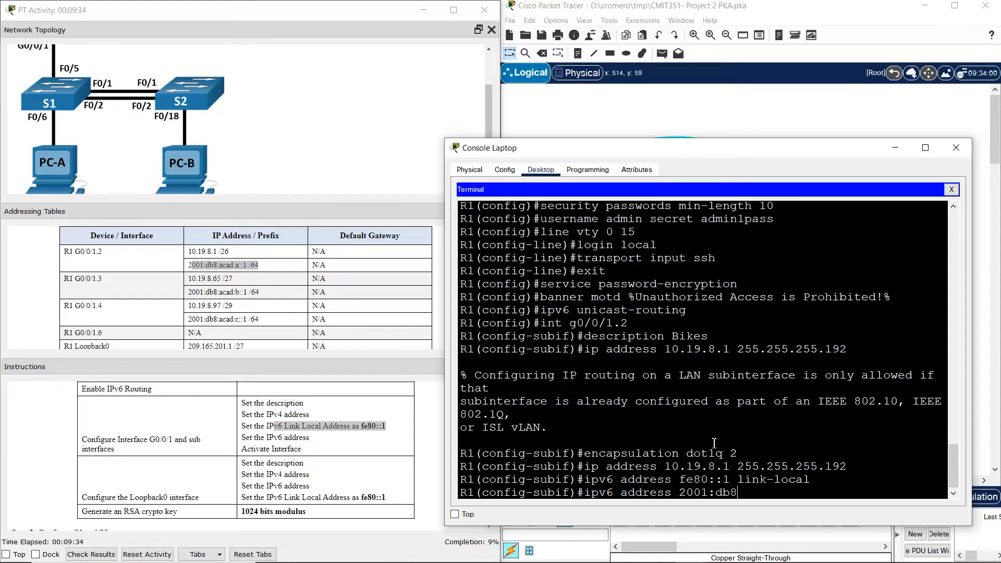
pyautogui.write(':acad:a::1/64')
pyautogui.press('Return')
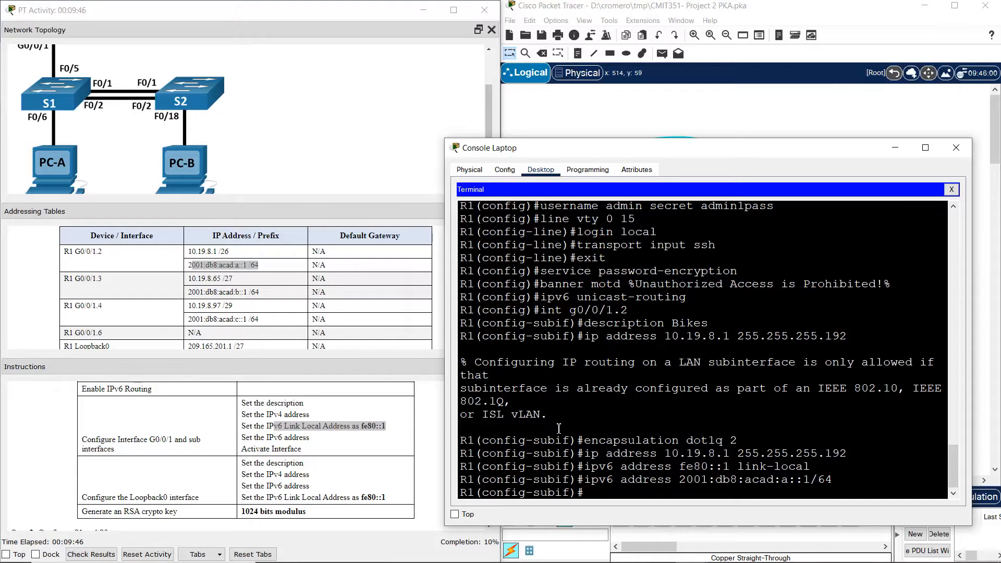
# - Check the G0/0/1.3 addressing rows and recall the G0/0/1.2 interface command
pyautogui.moveTo(69, 278); pyautogui.dragTo(381, 298)
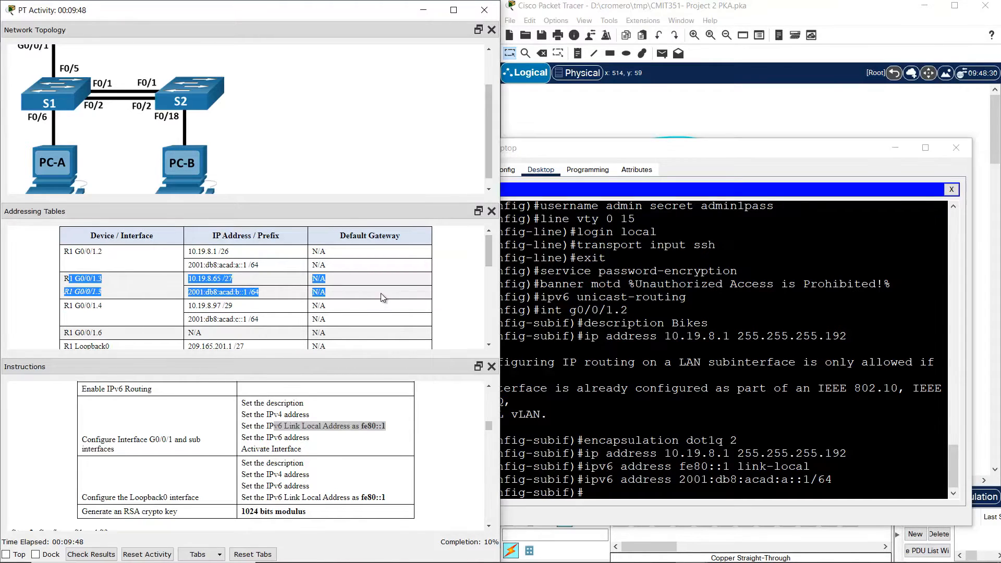
pyautogui.click(768, 394)
pyautogui.press('Up')
pyautogui.press('Up')
pyautogui.press('Up')
pyautogui.press('Up')
pyautogui.press('Up')
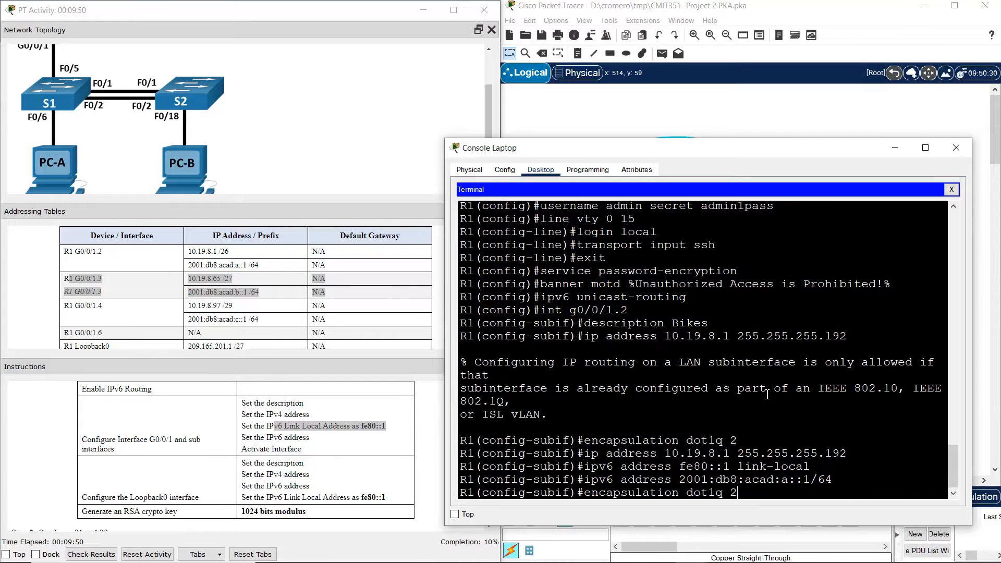
pyautogui.press('Up')
pyautogui.press('Up')
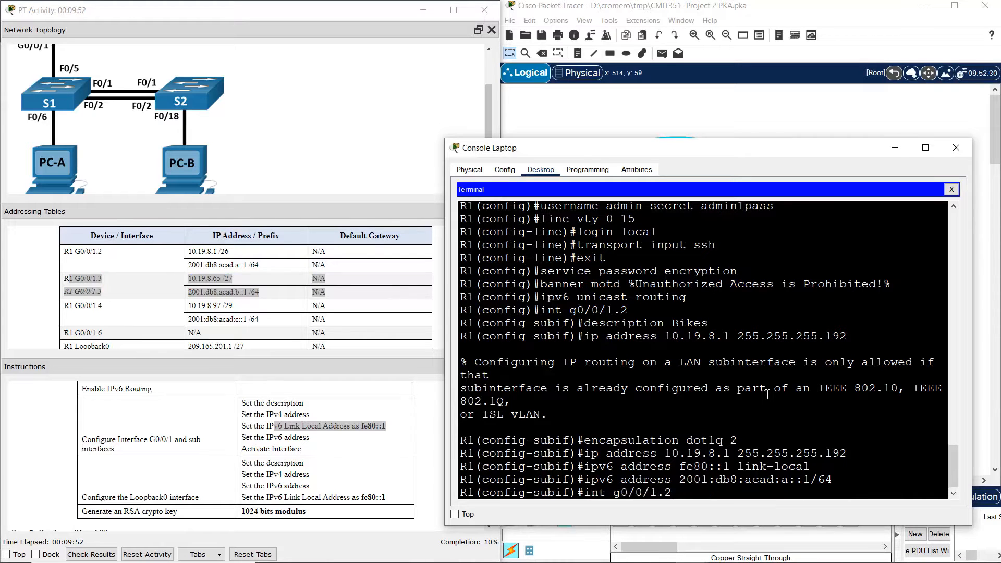
# - Enter subinterface G0/0/1.3 by editing the recalled interface command
pyautogui.press('BackSpace')
pyautogui.write('3')
pyautogui.press('Return')
pyautogui.press('Up')
pyautogui.press('Up')
pyautogui.press('Up')
pyautogui.press('Up')
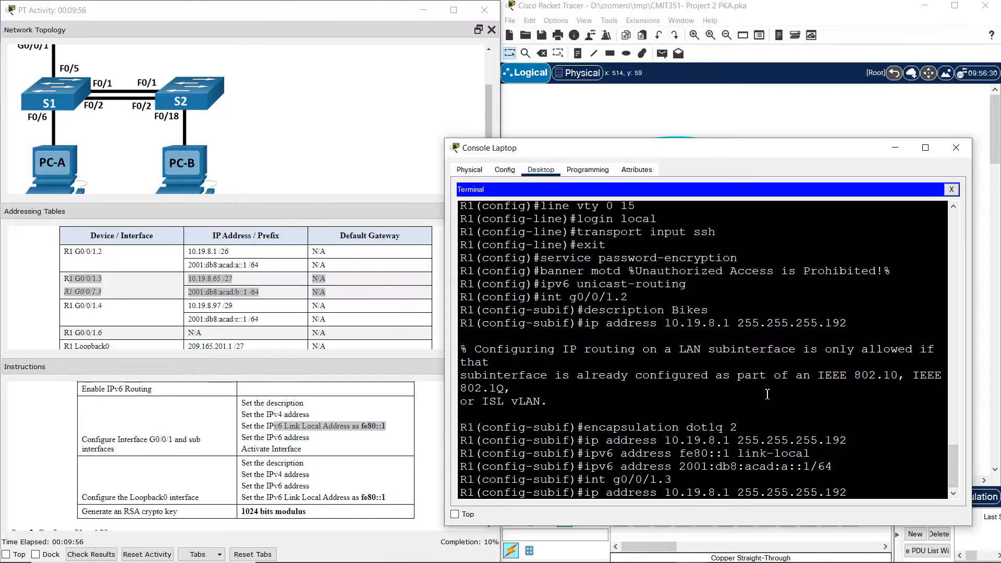
pyautogui.press('Up')
pyautogui.press('Up')
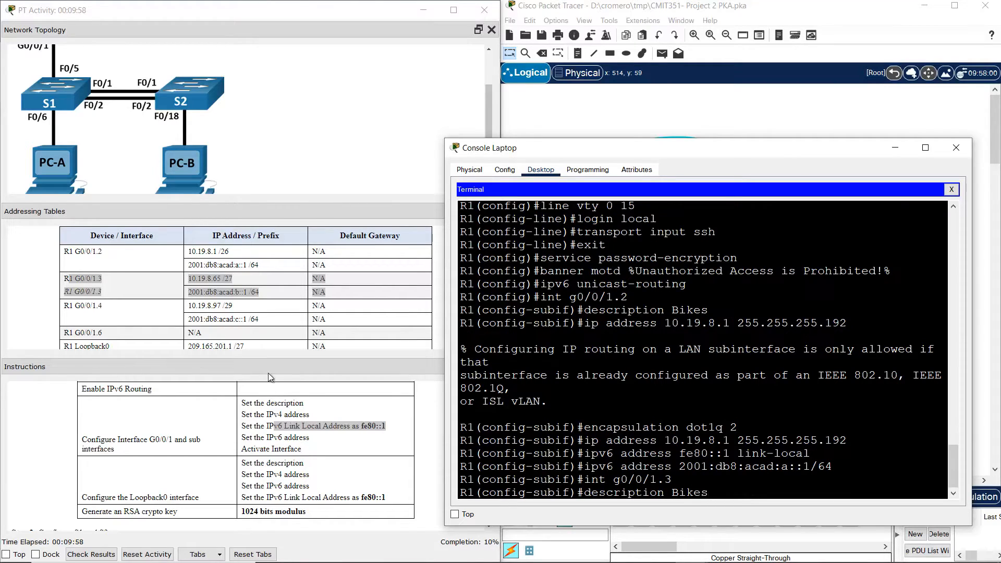
# - Set the G0/0/1.3 description to Trikes
pyautogui.click(386, 316)
pyautogui.moveTo(487, 254); pyautogui.dragTo(458, 328)
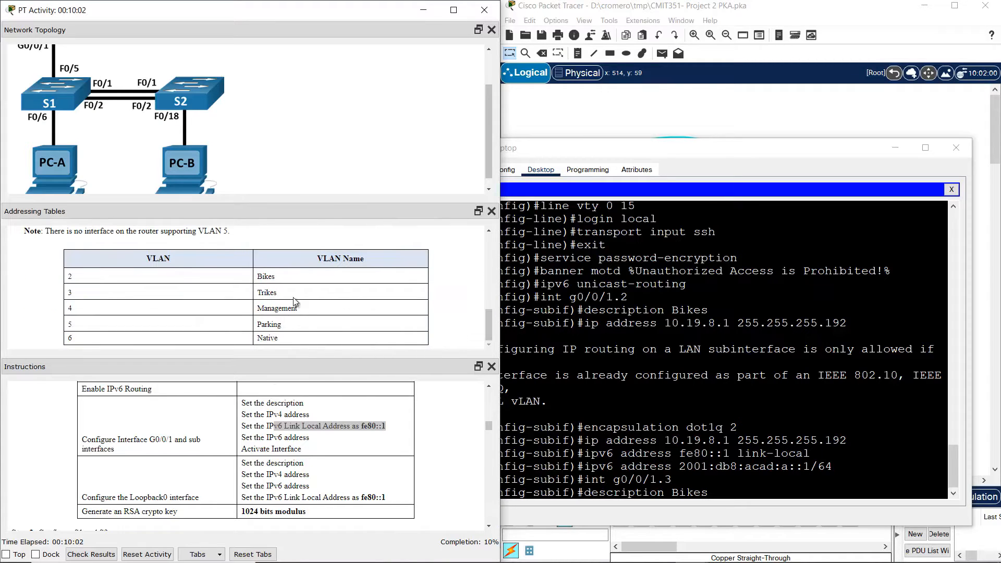
pyautogui.moveTo(249, 297); pyautogui.dragTo(77, 285)
pyautogui.moveTo(489, 328); pyautogui.dragTo(482, 262)
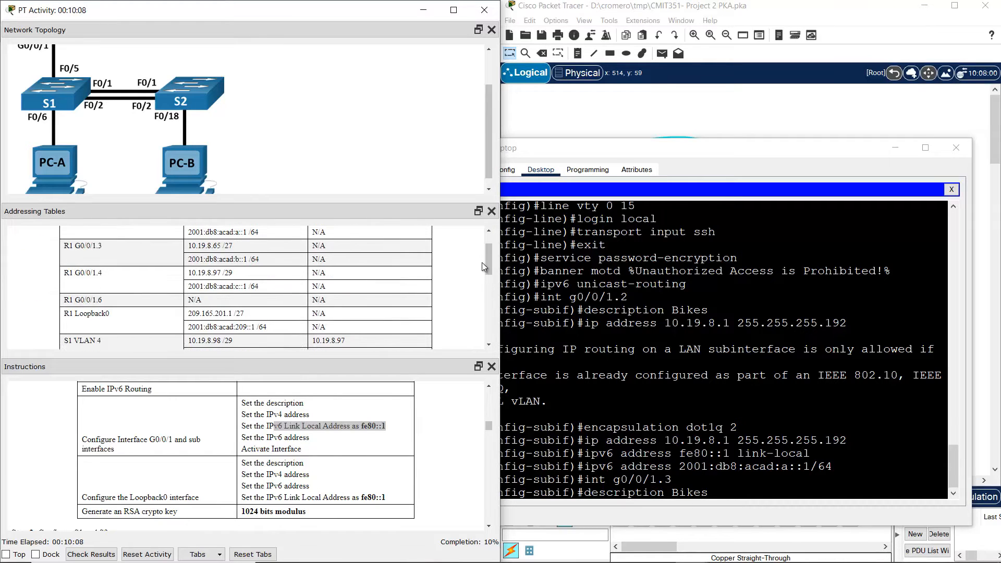
pyautogui.moveTo(129, 254); pyautogui.dragTo(412, 274)
pyautogui.click(739, 367)
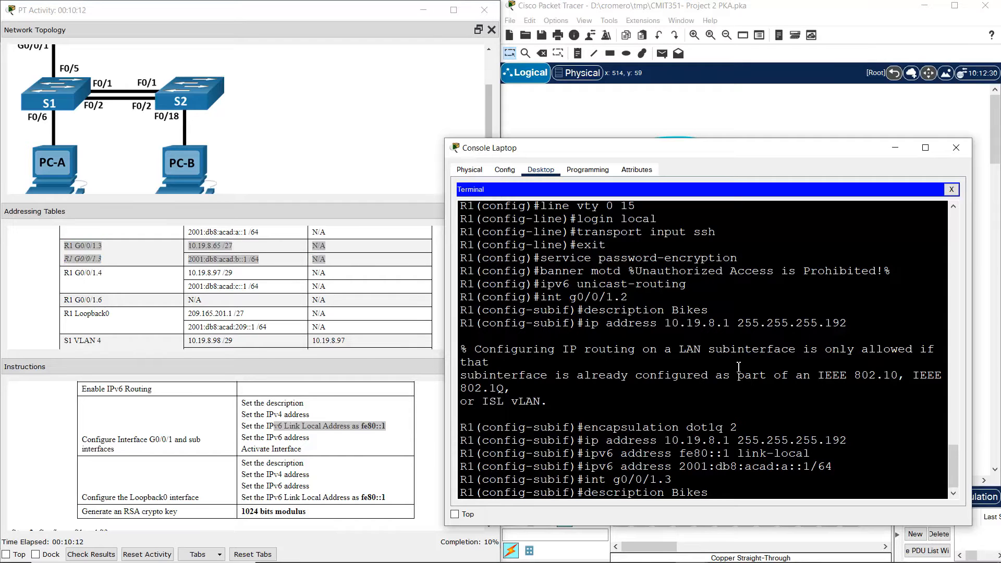
pyautogui.press('BackSpace')
pyautogui.press('BackSpace')
pyautogui.press('BackSpace')
pyautogui.press('BackSpace')
pyautogui.press('BackSpace')
pyautogui.write('Trikes')
pyautogui.press('Return')
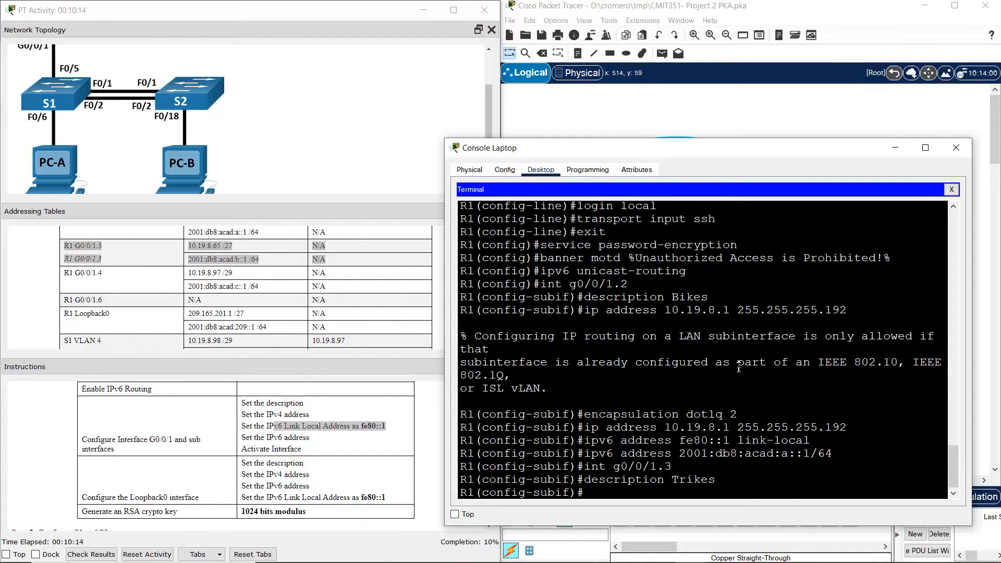
# - Apply 'encapsulation dot1q 3' to tag G0/0/1.3 for VLAN 3
pyautogui.press('Up')
pyautogui.press('Up')
pyautogui.press('Up')
pyautogui.press('Up')
pyautogui.press('Up')
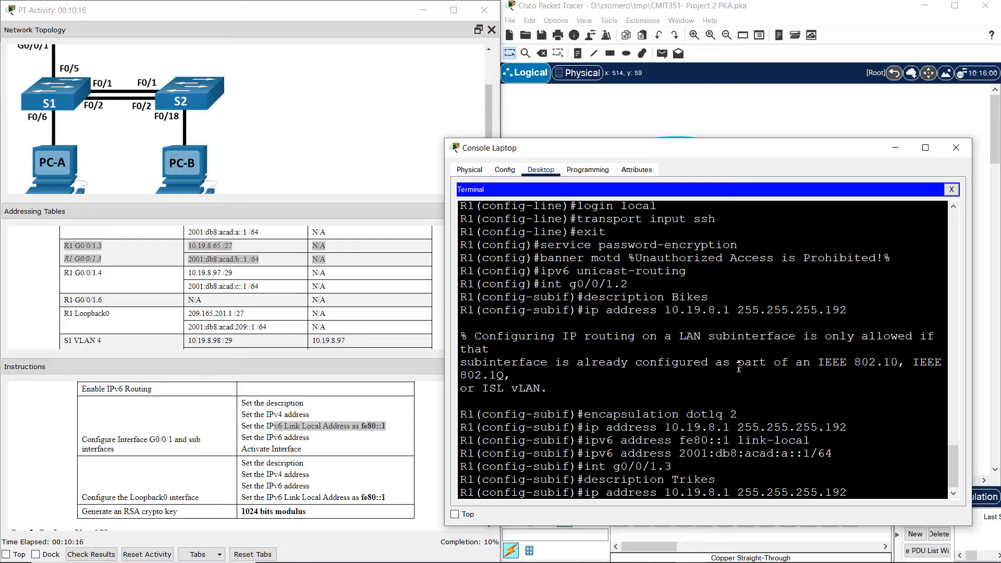
pyautogui.press('Up')
pyautogui.press('BackSpace')
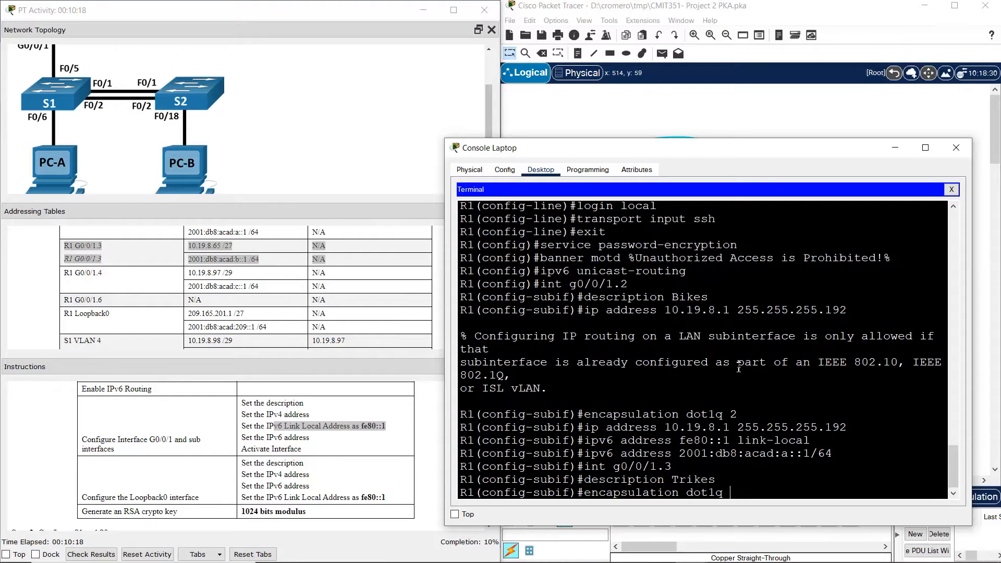
pyautogui.write('3')
pyautogui.press('Return')
# - Assign IPv4 address 10.19.8.65 255.255.255.224 to G0/0/1.3
pyautogui.press('Up')
pyautogui.press('Up')
pyautogui.press('Up')
pyautogui.press('Up')
pyautogui.press('Up')
pyautogui.press('Up')
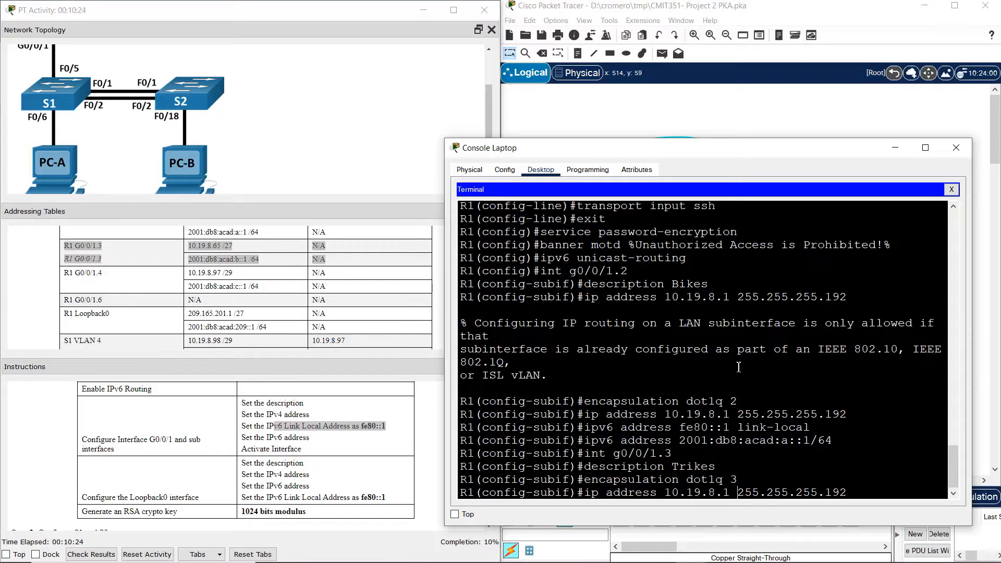
pyautogui.press('BackSpace')
pyautogui.write('65')
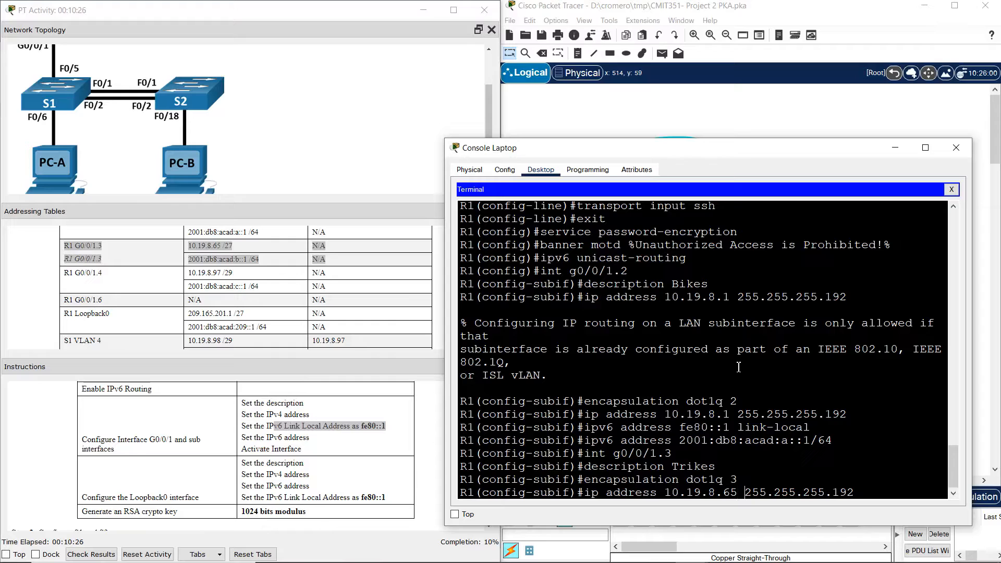
pyautogui.press('Right')
pyautogui.press('Right')
pyautogui.press('Right')
pyautogui.press('Right')
pyautogui.press('Right')
pyautogui.press('Right')
pyautogui.press('Right')
pyautogui.press('Right')
pyautogui.press('Right')
pyautogui.press('Right')
pyautogui.press('Right')
pyautogui.press('Right')
pyautogui.press('Right')
pyautogui.press('BackSpace')
pyautogui.press('BackSpace')
pyautogui.press('BackSpace')
pyautogui.write('224')
pyautogui.press('Return')
# - Add link-local fe80::1 and IPv6 address 2001:db8:acad:b::1/64 to G0/0/1.3
pyautogui.press('Up')
pyautogui.press('Up')
pyautogui.press('Up')
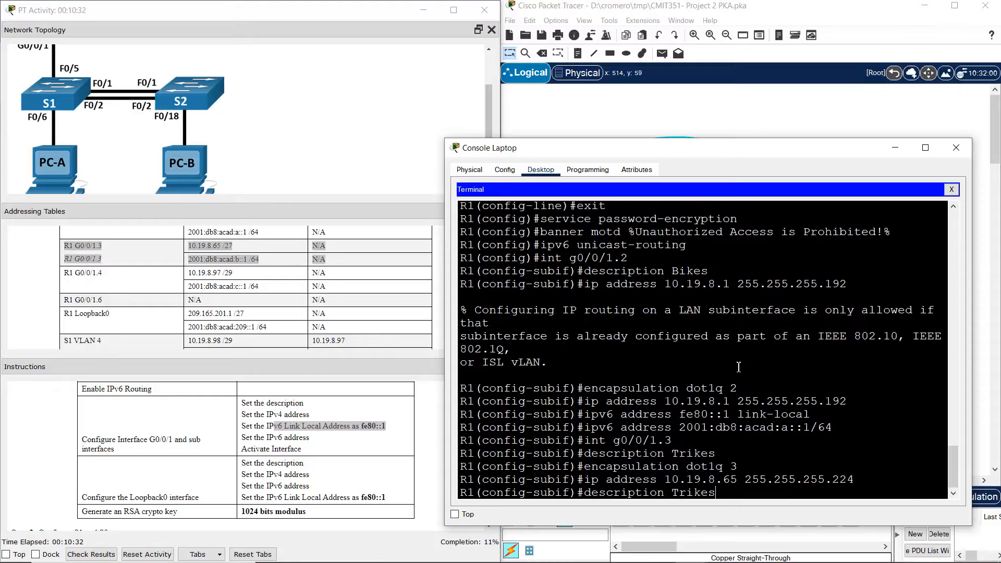
pyautogui.press('Up')
pyautogui.press('Up')
pyautogui.press('Up')
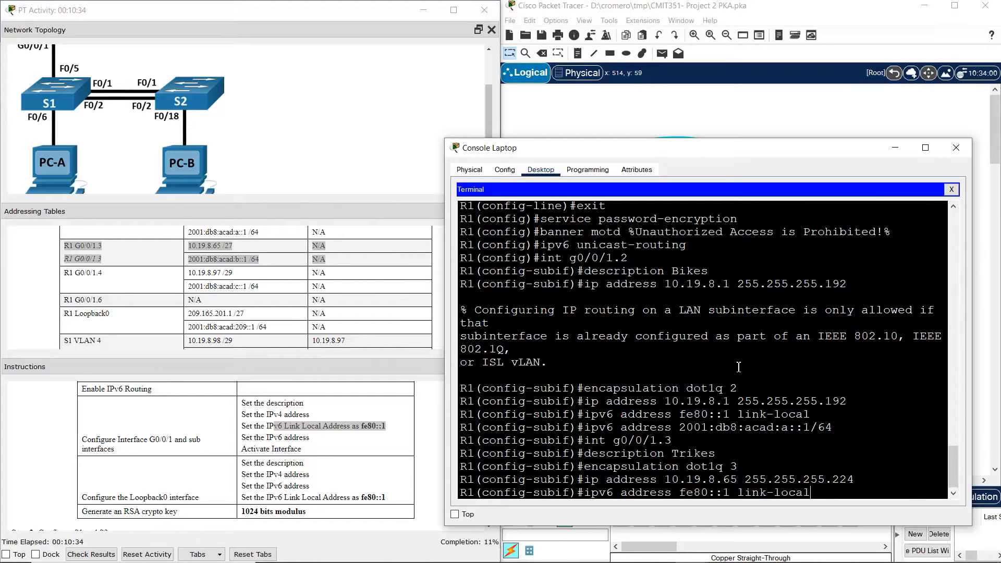
pyautogui.press('Return')
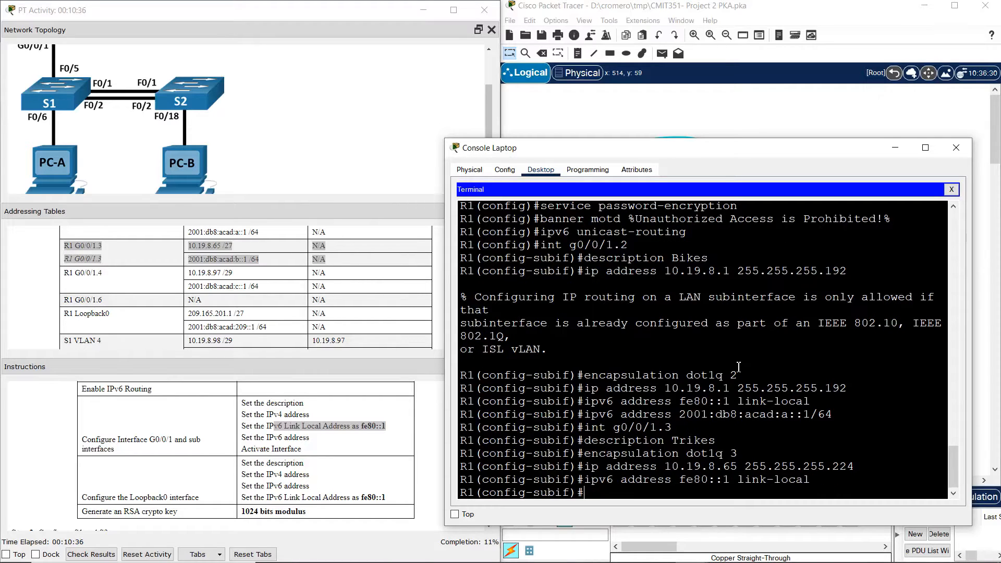
pyautogui.press('Up')
pyautogui.press('Up')
pyautogui.press('Up')
pyautogui.press('Up')
pyautogui.press('Up')
pyautogui.press('Up')
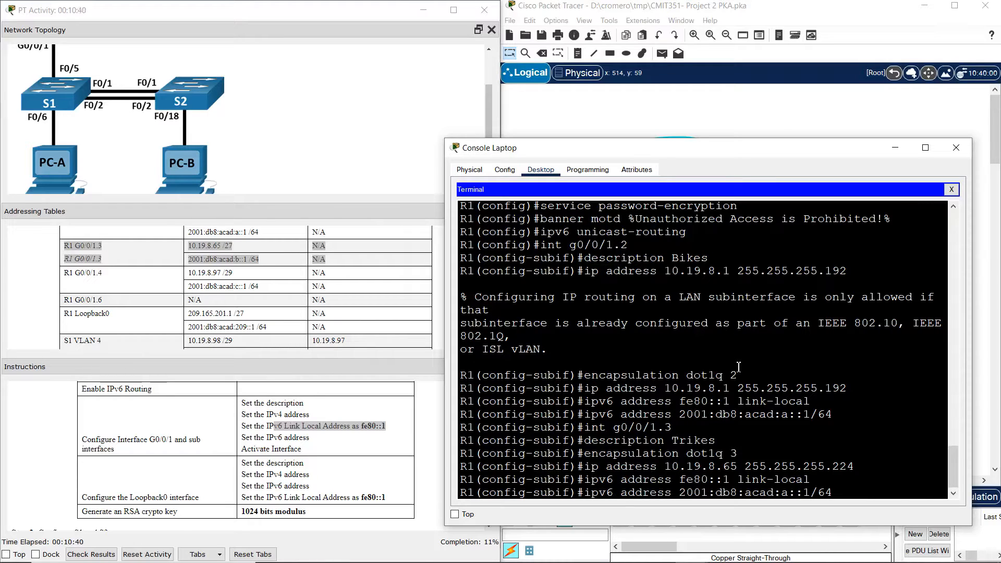
pyautogui.press('Left')
pyautogui.press('Left')
pyautogui.press('Left')
pyautogui.press('Left')
pyautogui.press('Left')
pyautogui.press('Left')
pyautogui.press('BackSpace')
pyautogui.write('b')
pyautogui.press('Return')
pyautogui.press('Up')
pyautogui.press('Up')
pyautogui.press('Up')
pyautogui.press('Up')
pyautogui.press('Up')
pyautogui.press('Up')
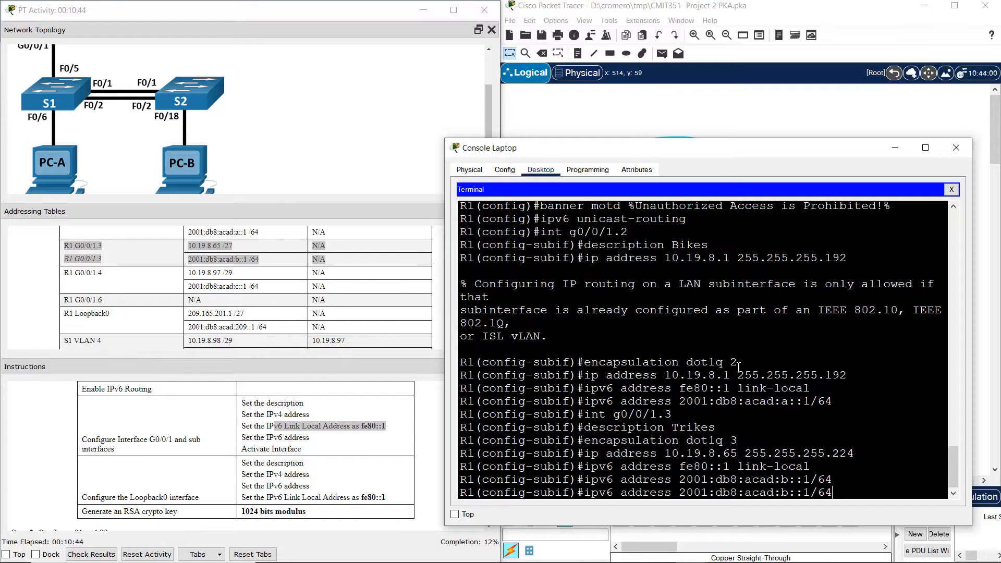
pyautogui.press('BackSpace')
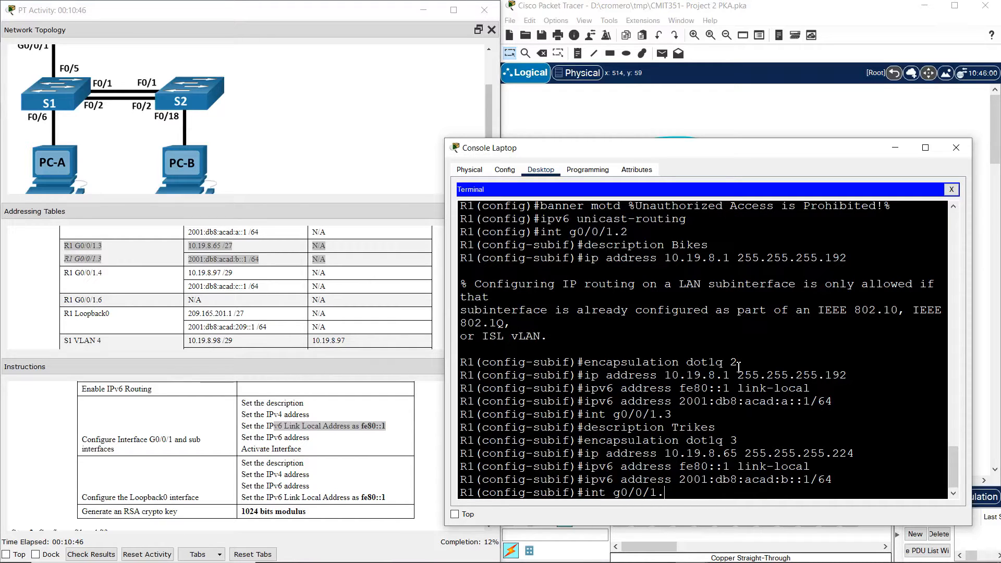
# - Enter subinterface G0/0/1.4 configuration
pyautogui.write('4')
pyautogui.press('Return')
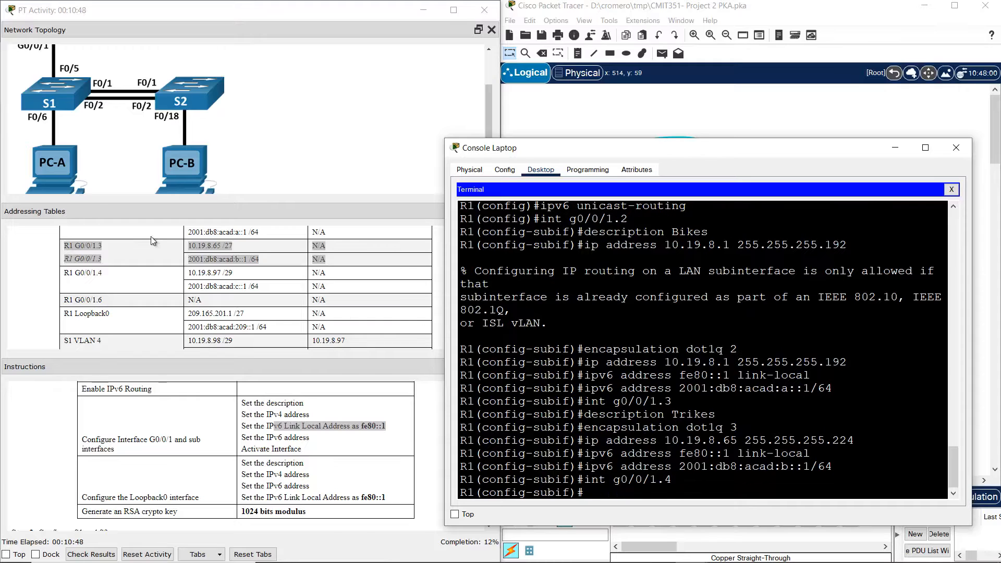
pyautogui.click(69, 277)
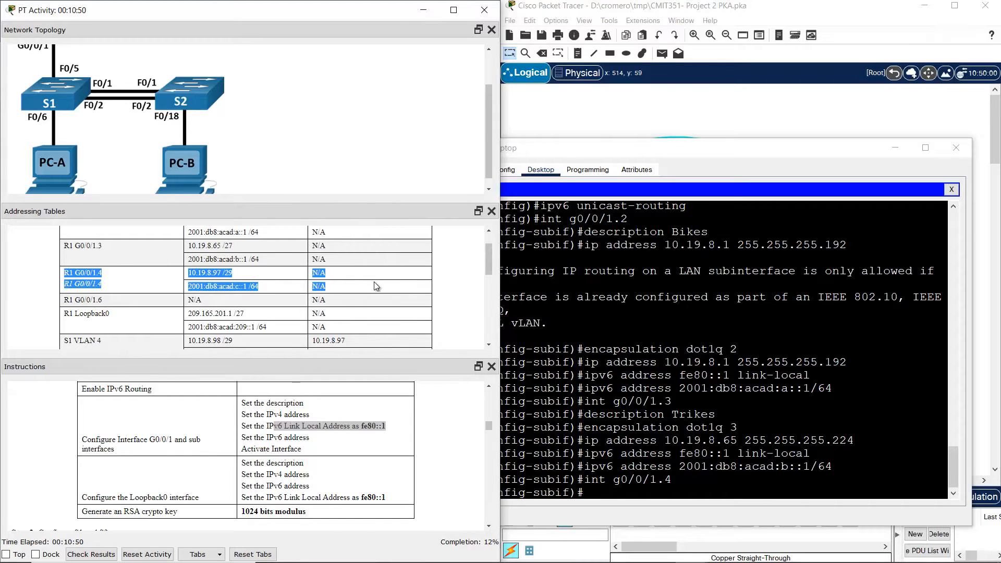
pyautogui.click(720, 388)
# - Set the G0/0/1.4 description to Management, matching VLAN 4 in the table
pyautogui.press('Up')
pyautogui.press('Up')
pyautogui.press('Up')
pyautogui.press('Up')
pyautogui.press('Up')
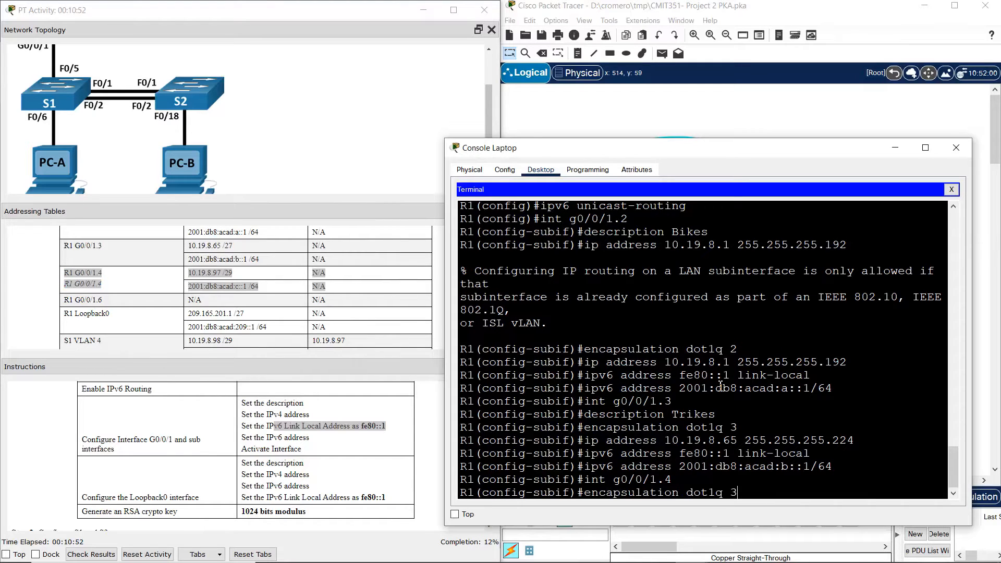
pyautogui.press('Up')
pyautogui.press('BackSpace')
pyautogui.press('BackSpace')
pyautogui.press('BackSpace')
pyautogui.press('BackSpace')
pyautogui.press('BackSpace')
pyautogui.press('BackSpace')
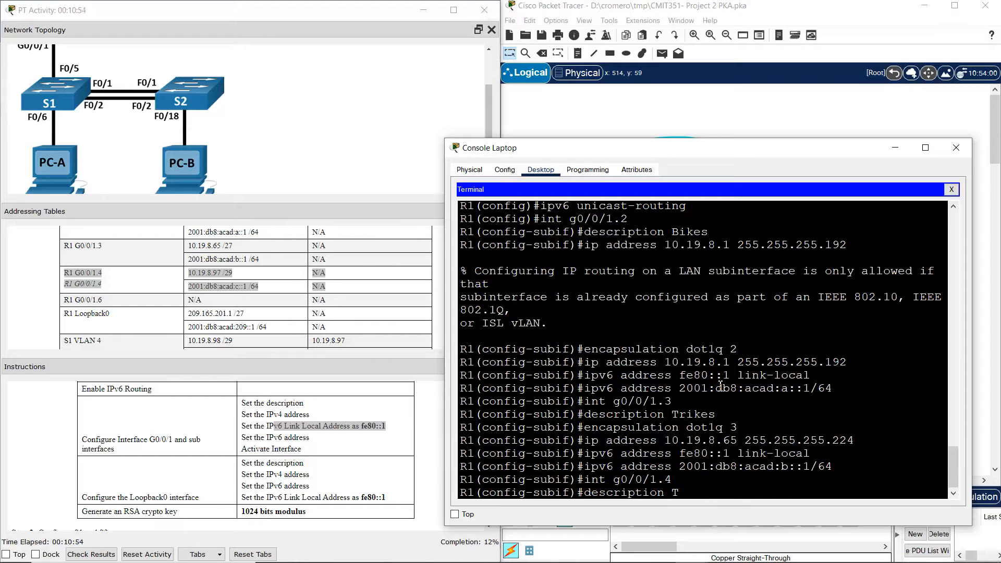
pyautogui.click(457, 274)
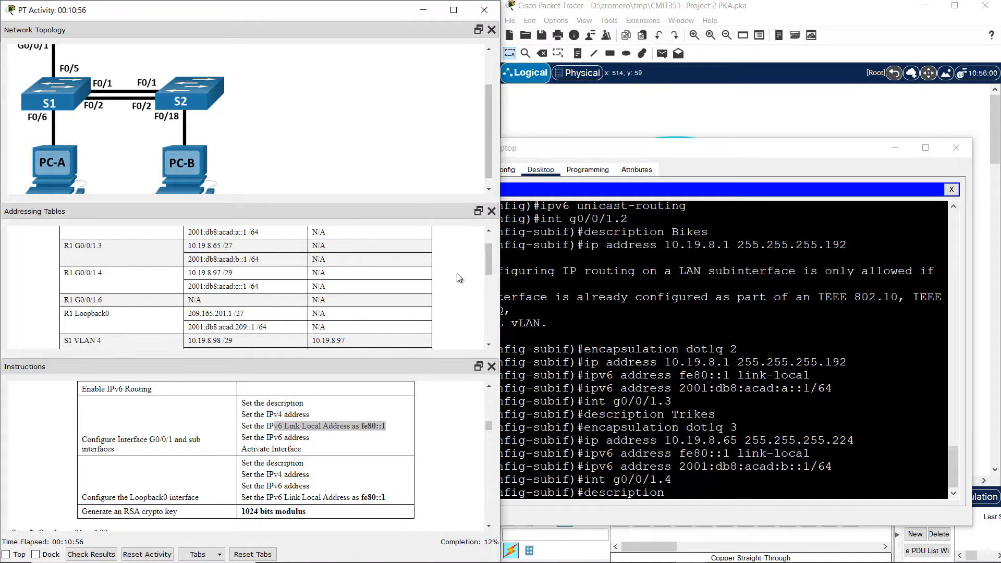
pyautogui.moveTo(489, 264); pyautogui.dragTo(407, 331)
pyautogui.moveTo(297, 308); pyautogui.dragTo(97, 314)
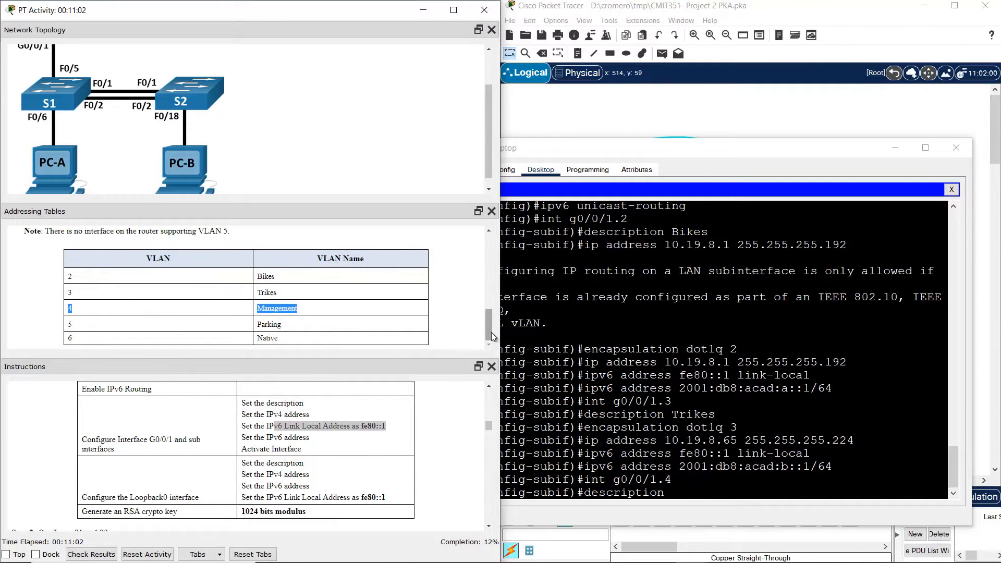
pyautogui.moveTo(492, 333); pyautogui.dragTo(489, 270)
pyautogui.moveTo(68, 252); pyautogui.dragTo(389, 271)
pyautogui.click(741, 400)
pyautogui.write('Management')
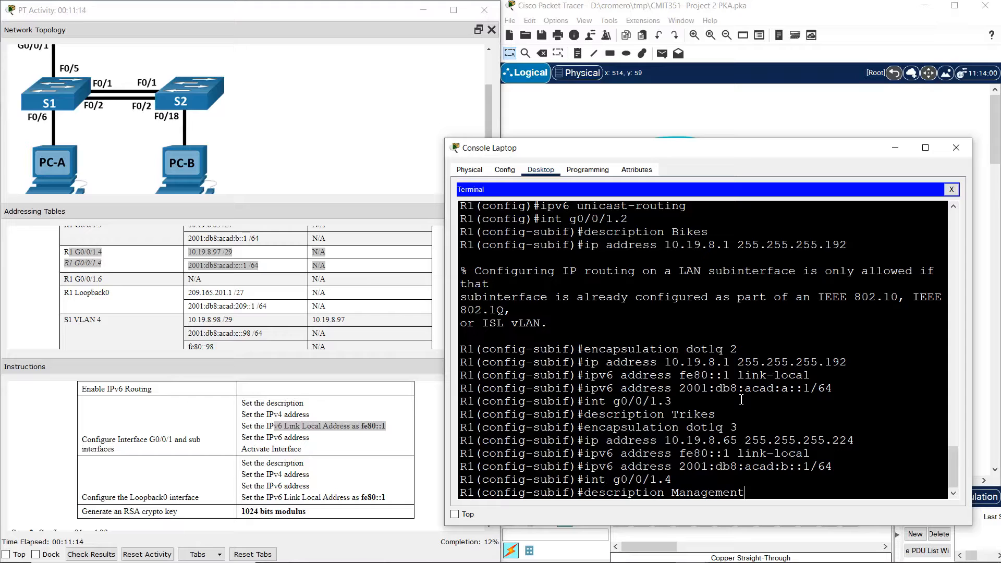
pyautogui.press('Return')
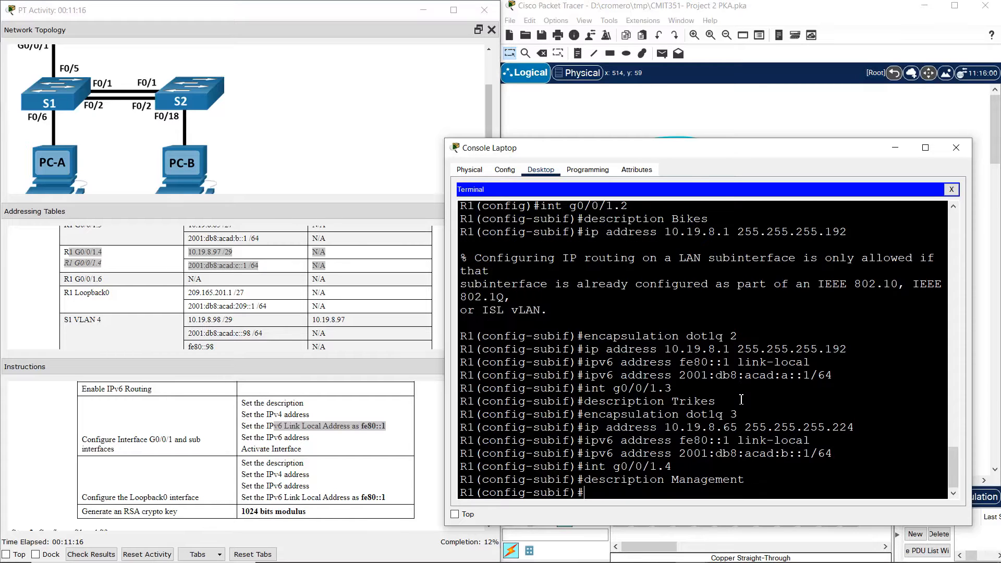
# - Apply 'encapsulation dot1q 4' to tag G0/0/1.4 for VLAN 4
pyautogui.write('encapsulation dot1q 3')
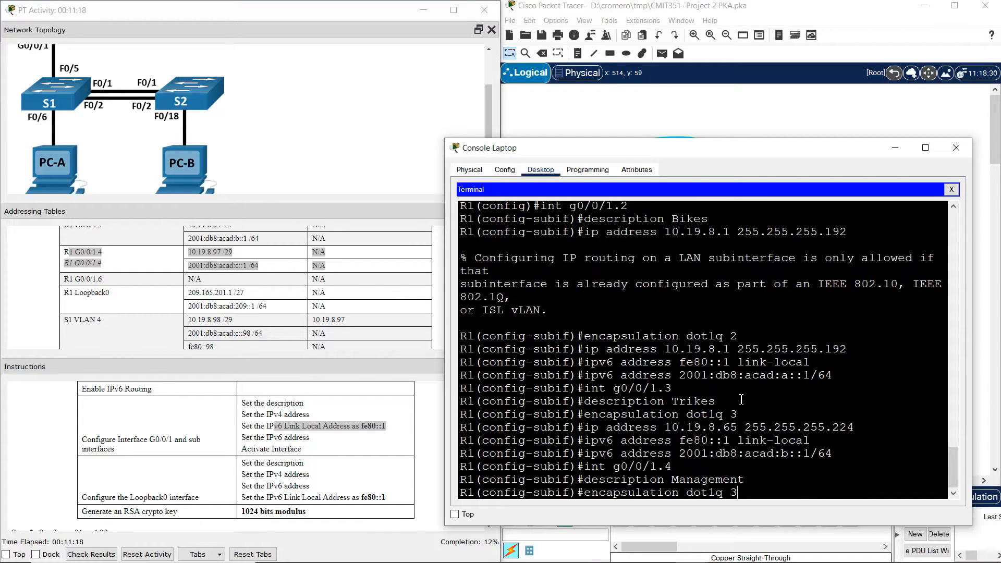
pyautogui.press('BackSpace')
pyautogui.write('4')
pyautogui.press('Return')
# - Assign IPv4 address 10.19.8.97 255.255.255.248 to G0/0/1.4
pyautogui.press('Up')
pyautogui.press('Up')
pyautogui.press('Up')
pyautogui.press('Up')
pyautogui.press('Up')
pyautogui.press('Up')
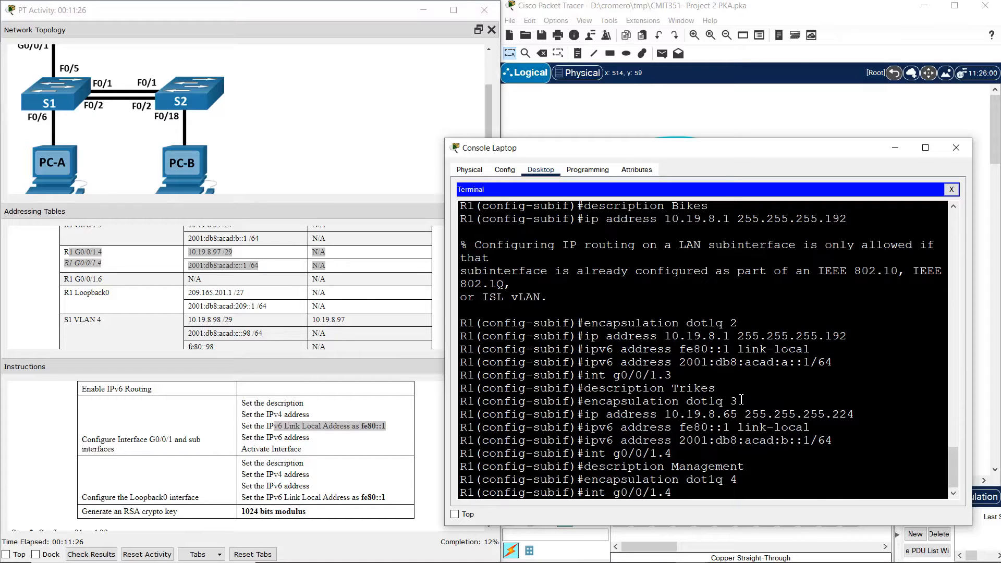
pyautogui.press('Up')
pyautogui.press('Down')
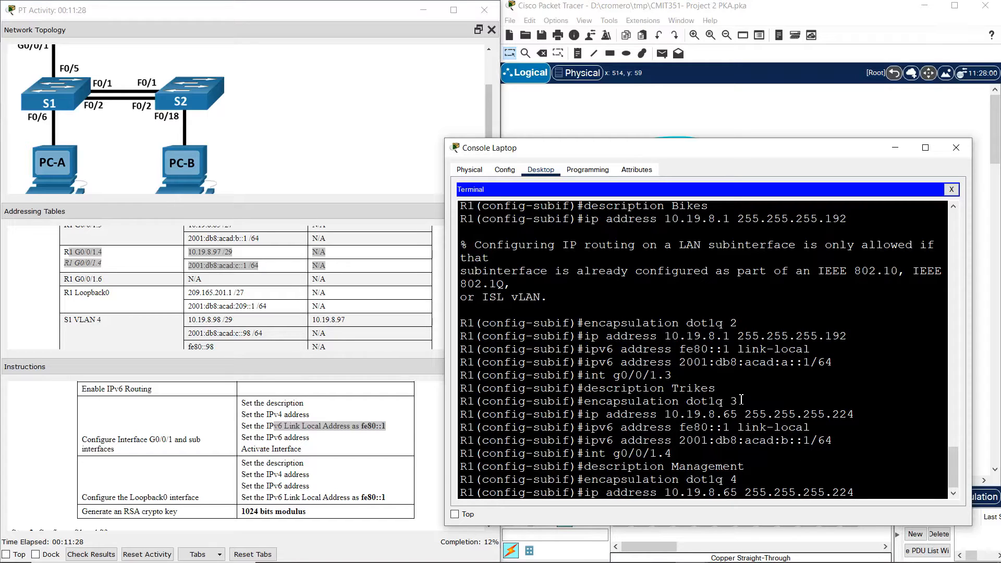
pyautogui.press('Left')
pyautogui.press('Left')
pyautogui.press('Right')
pyautogui.press('BackSpace')
pyautogui.press('BackSpace')
pyautogui.write('97')
pyautogui.press('BackSpace')
pyautogui.press('BackSpace')
pyautogui.write('48')
pyautogui.press('Return')
# - Add link-local fe80::1 and IPv6 address 2001:db8:acad:c::1/64 to G0/0/1.4
pyautogui.press('Up')
pyautogui.press('Up')
pyautogui.press('Up')
pyautogui.press('Up')
pyautogui.press('Up')
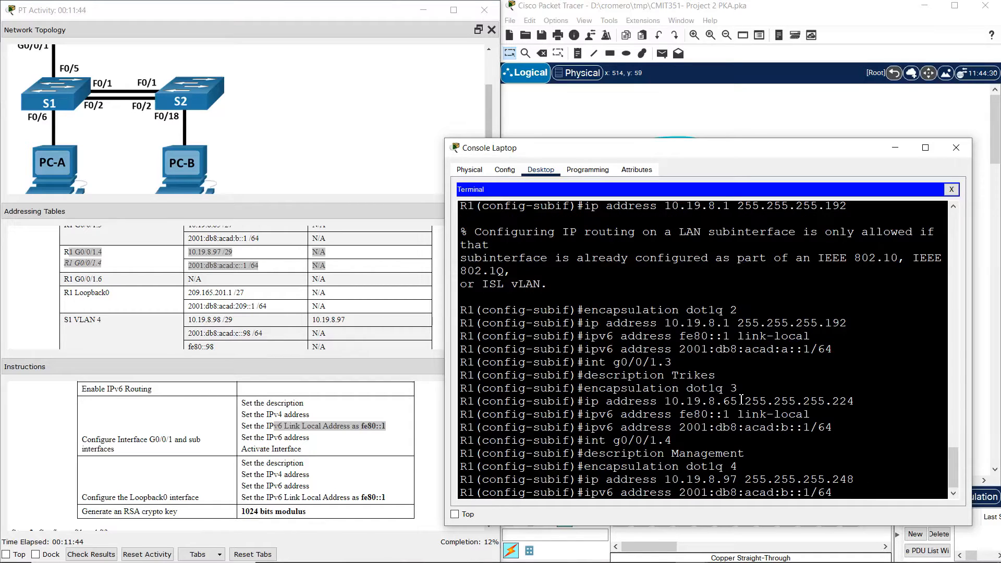
pyautogui.press('Up')
pyautogui.press('Return')
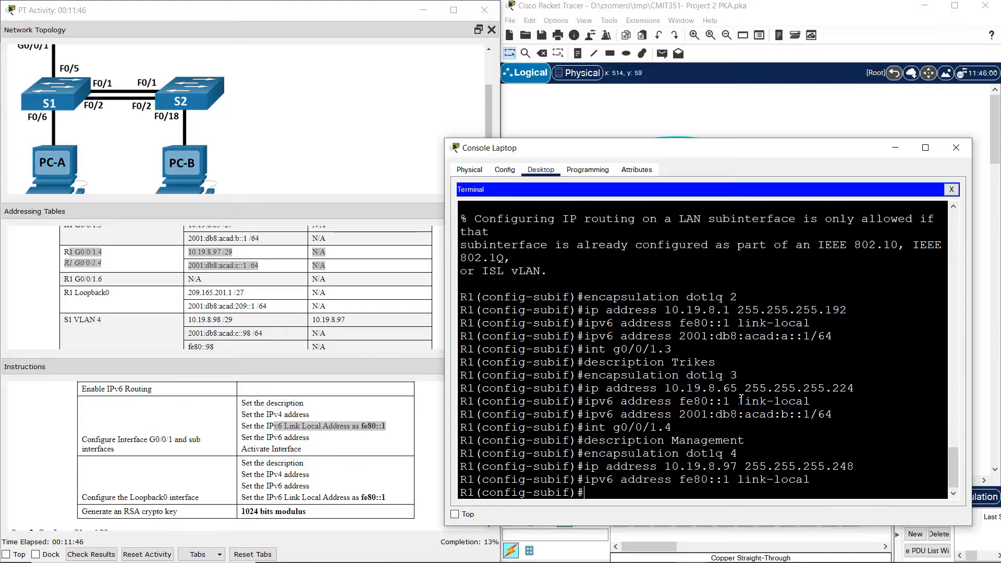
pyautogui.press('Up')
pyautogui.press('Up')
pyautogui.press('Up')
pyautogui.press('Up')
pyautogui.press('Up')
pyautogui.press('Up')
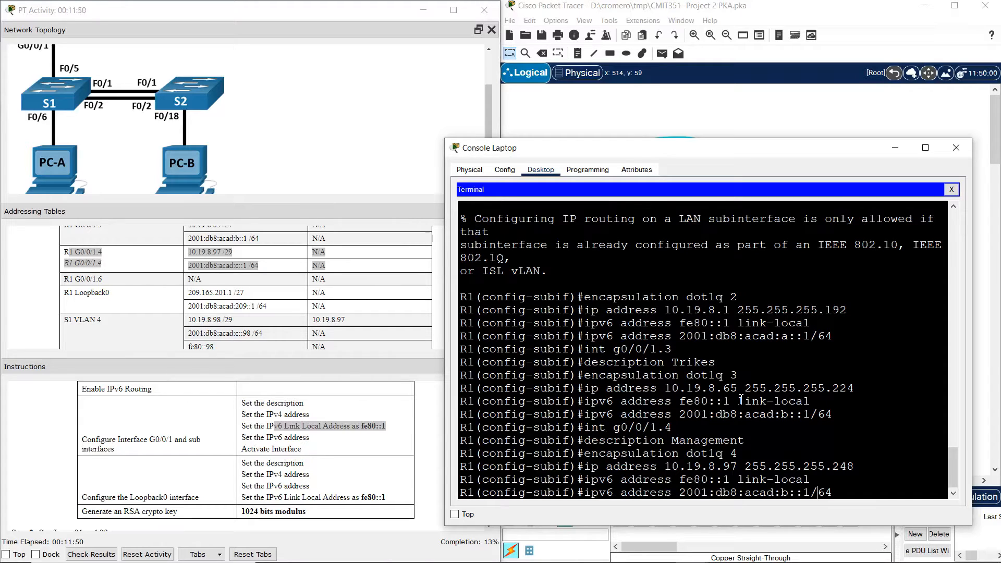
pyautogui.press('BackSpace')
pyautogui.write('c')
pyautogui.press('Return')
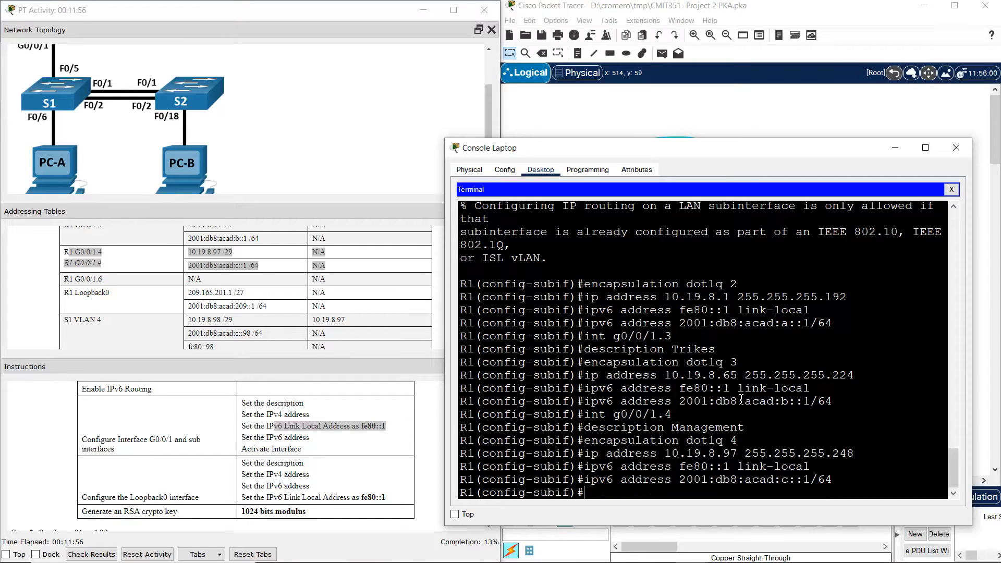
# - Enter subinterface G0/0/1.6 on R1 and give it the description Native
pyautogui.click(91, 280)
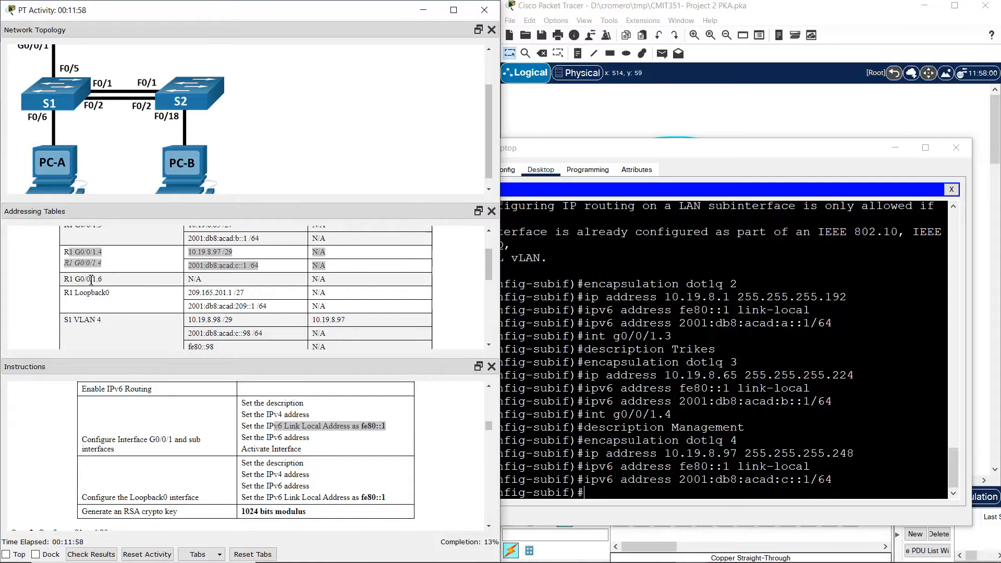
pyautogui.moveTo(65, 281); pyautogui.dragTo(375, 282)
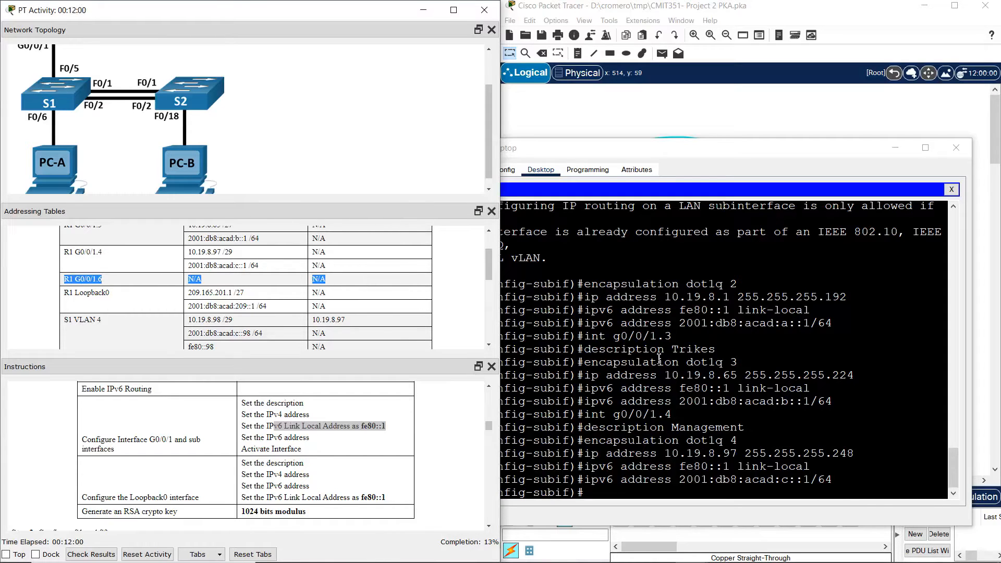
pyautogui.click(659, 359)
pyautogui.press('Up')
pyautogui.press('Up')
pyautogui.press('Up')
pyautogui.press('Up')
pyautogui.press('Up')
pyautogui.press('Up')
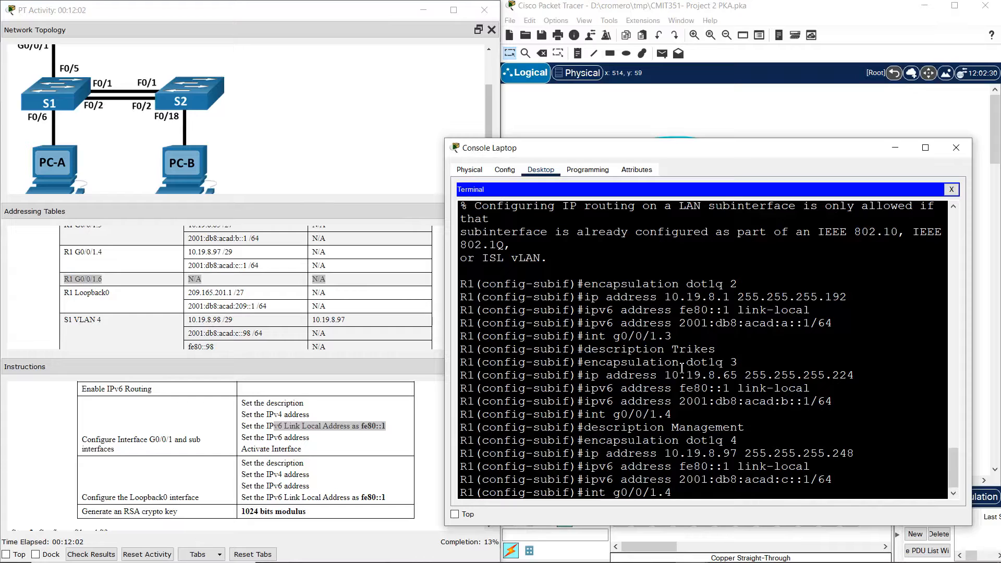
pyautogui.press('BackSpace')
pyautogui.write('6')
pyautogui.press('Return')
pyautogui.press('Up')
pyautogui.press('Up')
pyautogui.press('Up')
pyautogui.press('Up')
pyautogui.press('Up')
pyautogui.press('Up')
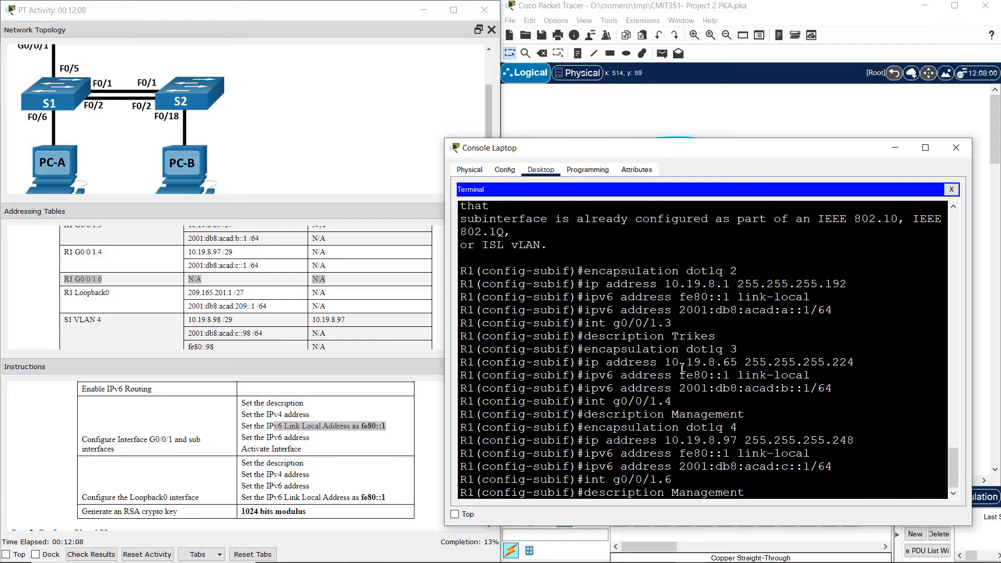
pyautogui.press('BackSpace')
pyautogui.press('BackSpace')
pyautogui.press('BackSpace')
pyautogui.press('BackSpace')
pyautogui.press('BackSpace')
pyautogui.press('BackSpace')
pyautogui.press('BackSpace')
pyautogui.press('BackSpace')
pyautogui.press('BackSpace')
pyautogui.press('BackSpace')
pyautogui.click(364, 287)
pyautogui.moveTo(489, 267); pyautogui.dragTo(484, 330)
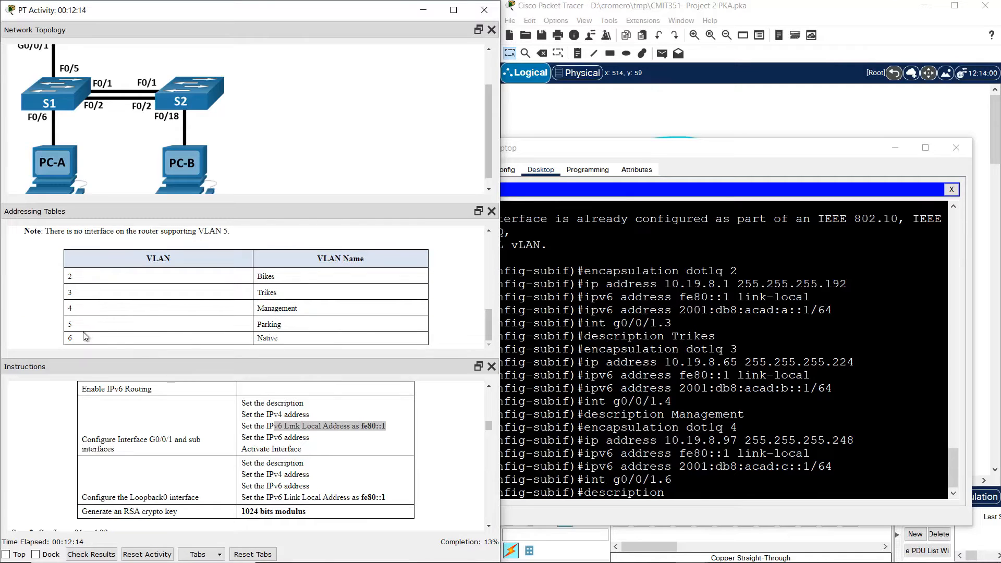
pyautogui.moveTo(68, 338); pyautogui.dragTo(325, 351)
pyautogui.moveTo(489, 331); pyautogui.dragTo(487, 268)
pyautogui.moveTo(79, 265); pyautogui.dragTo(344, 267)
pyautogui.click(675, 363)
pyautogui.write('Nativ')
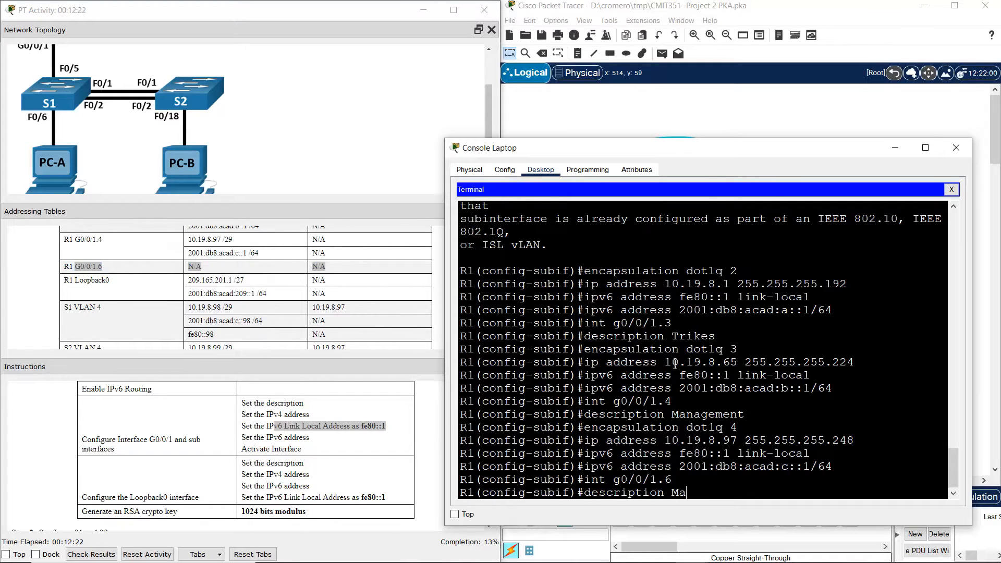
pyautogui.press('BackSpace')
pyautogui.press('BackSpace')
pyautogui.press('BackSpace')
pyautogui.press('BackSpace')
pyautogui.press('BackSpace')
pyautogui.write('Native')
pyautogui.press('Return')
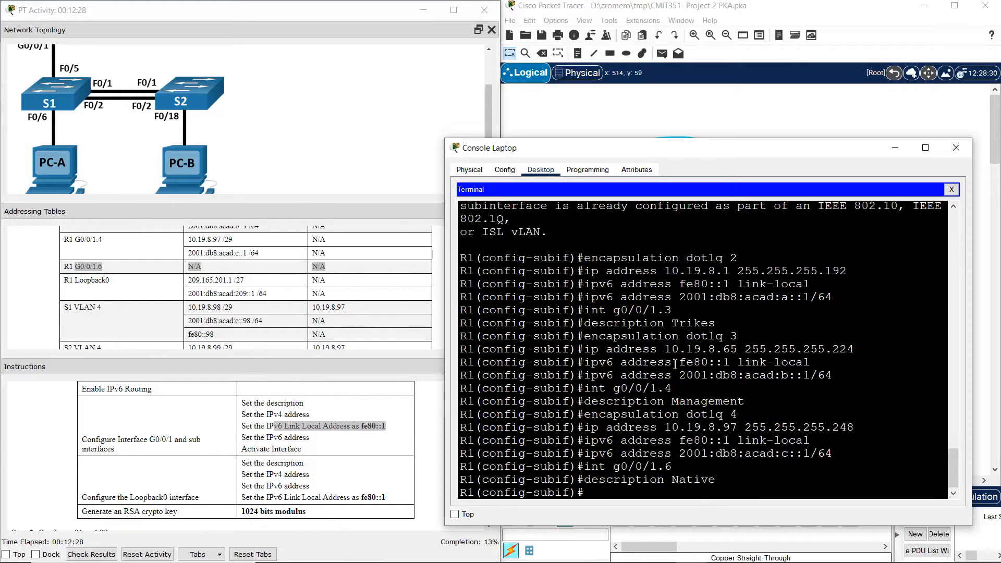
# - Set G0/0/1.6 encapsulation to dot1q 6 native
pyautogui.press('Up')
pyautogui.press('Up')
pyautogui.press('Up')
pyautogui.press('Up')
pyautogui.press('Up')
pyautogui.press('Up')
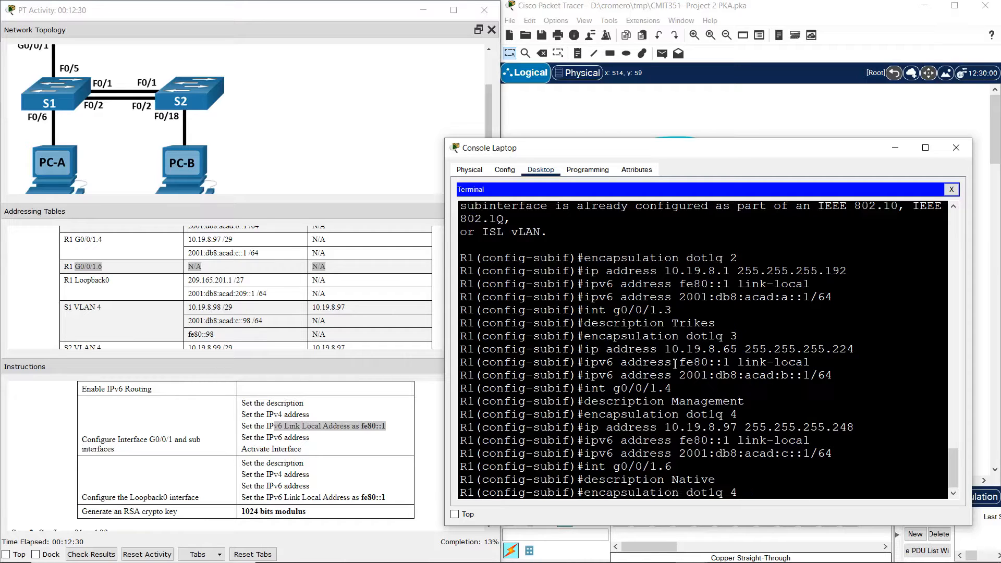
pyautogui.press('Up')
pyautogui.press('Down')
pyautogui.press('BackSpace')
pyautogui.write('6 native')
pyautogui.press('Return')
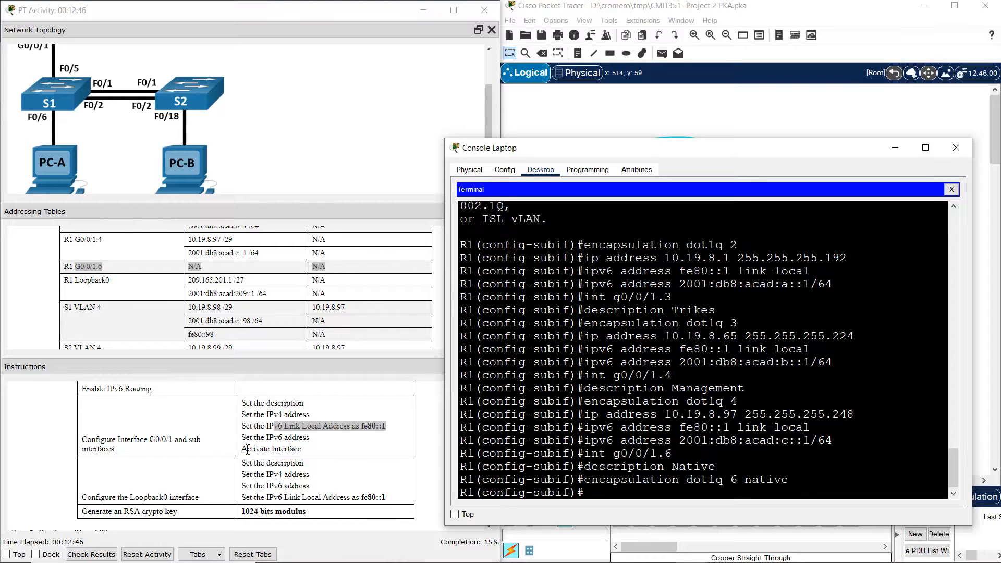
# - Activate parent interface G0/0/1 with no shutdown
pyautogui.moveTo(248, 450); pyautogui.dragTo(334, 453)
pyautogui.click(719, 402)
pyautogui.press('Up')
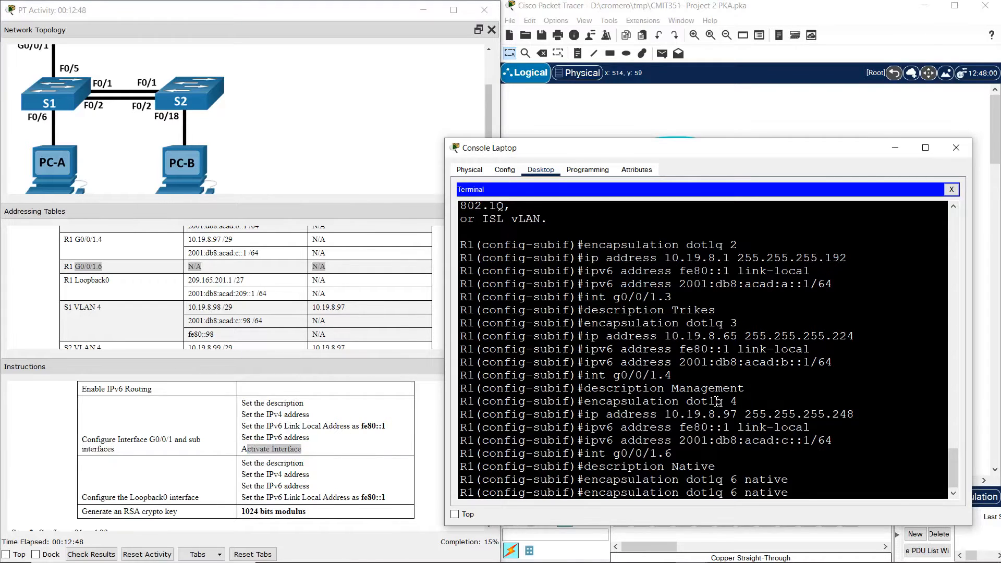
pyautogui.press('Up')
pyautogui.press('Up')
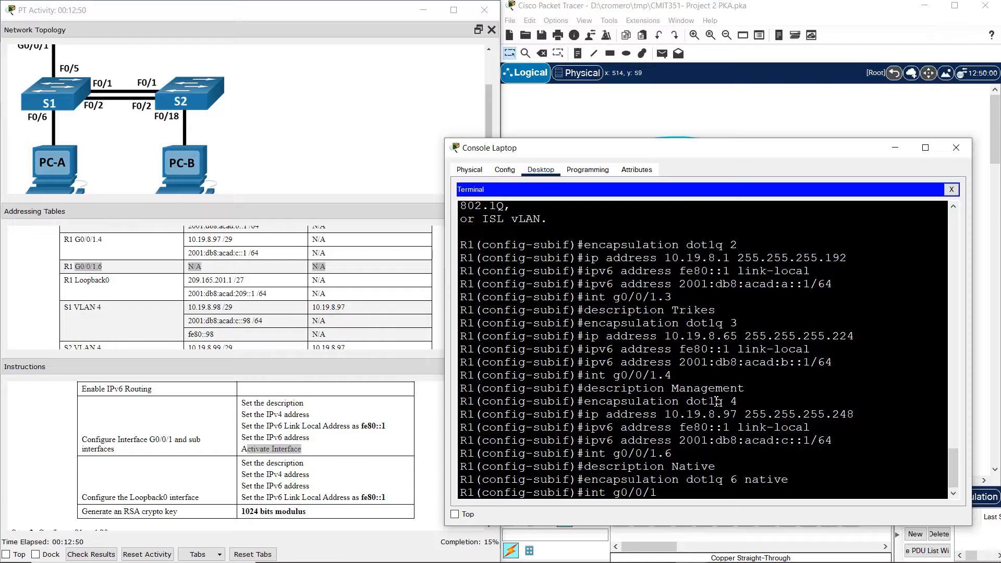
pyautogui.press('BackSpace')
pyautogui.press('Return')
pyautogui.write('no shutdown')
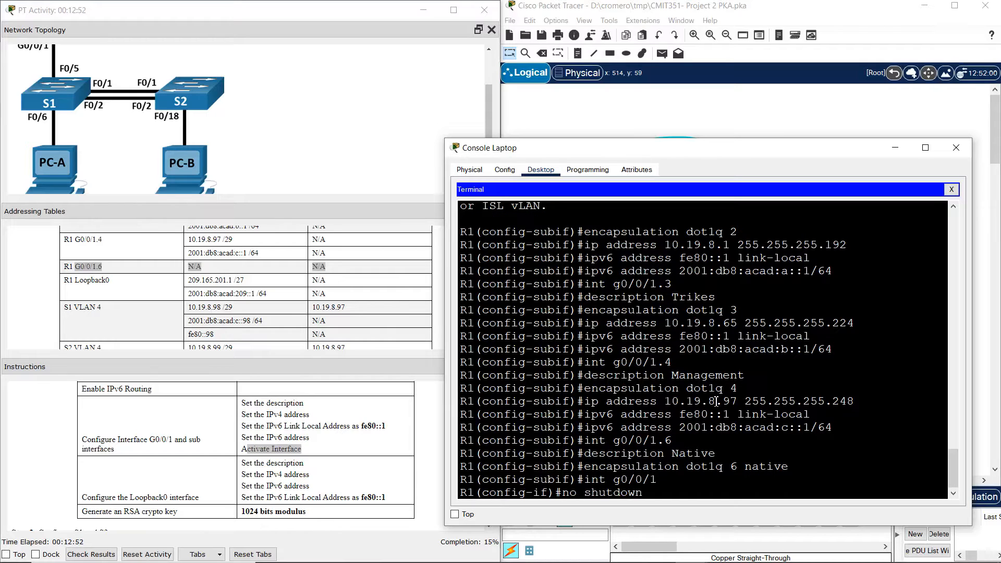
pyautogui.press('Return')
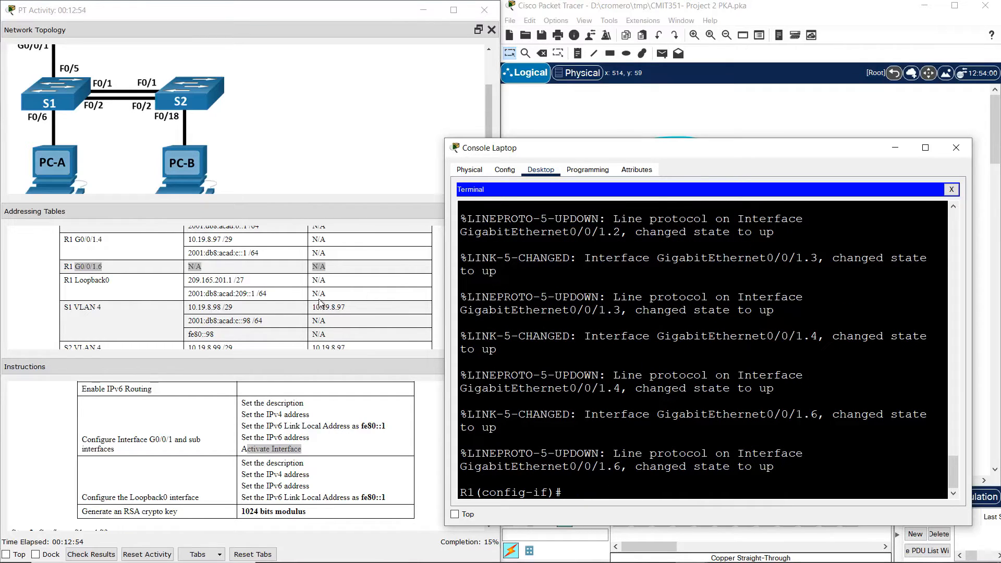
pyautogui.moveTo(99, 497); pyautogui.dragTo(390, 499)
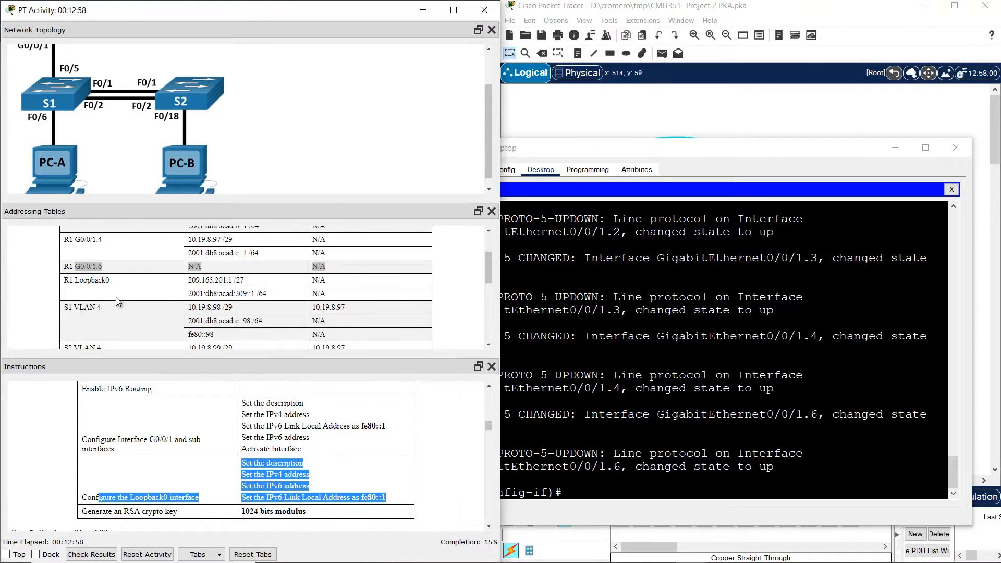
# - Create interface Loopback0 on R1 with the description Loopback
pyautogui.moveTo(74, 281); pyautogui.dragTo(371, 295)
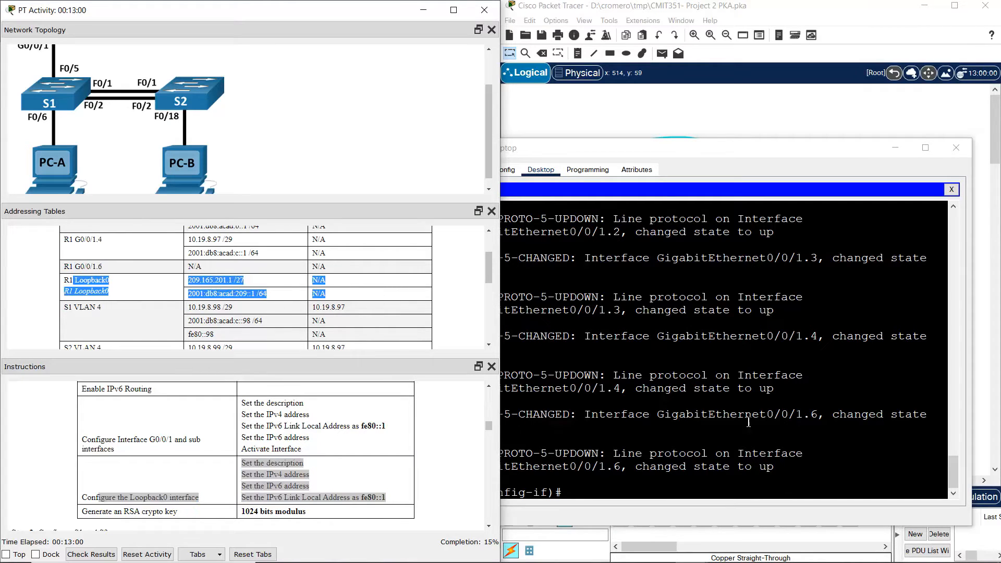
pyautogui.click(765, 431)
pyautogui.write('int l')
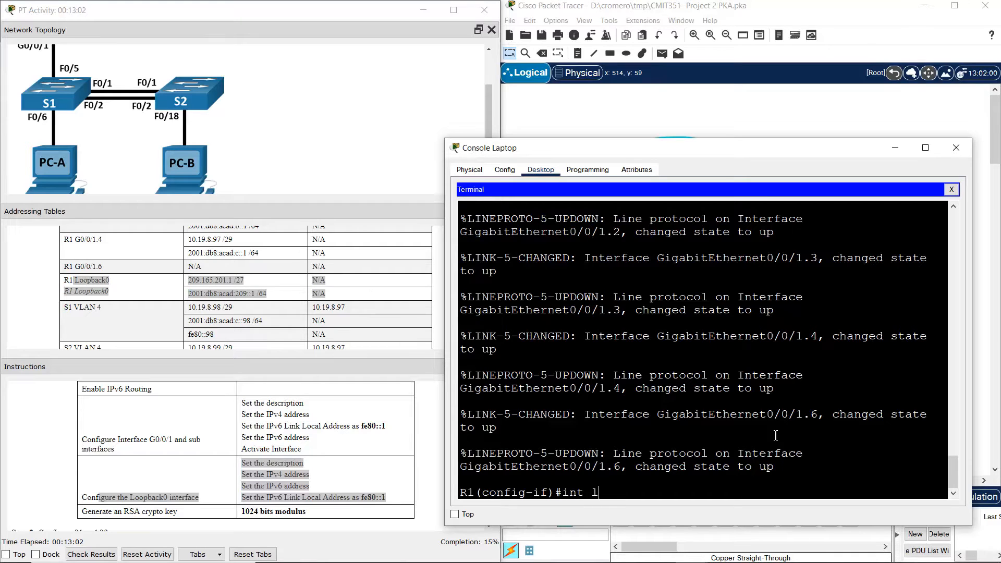
pyautogui.write('oopback 0')
pyautogui.press('Return')
pyautogui.press('Return')
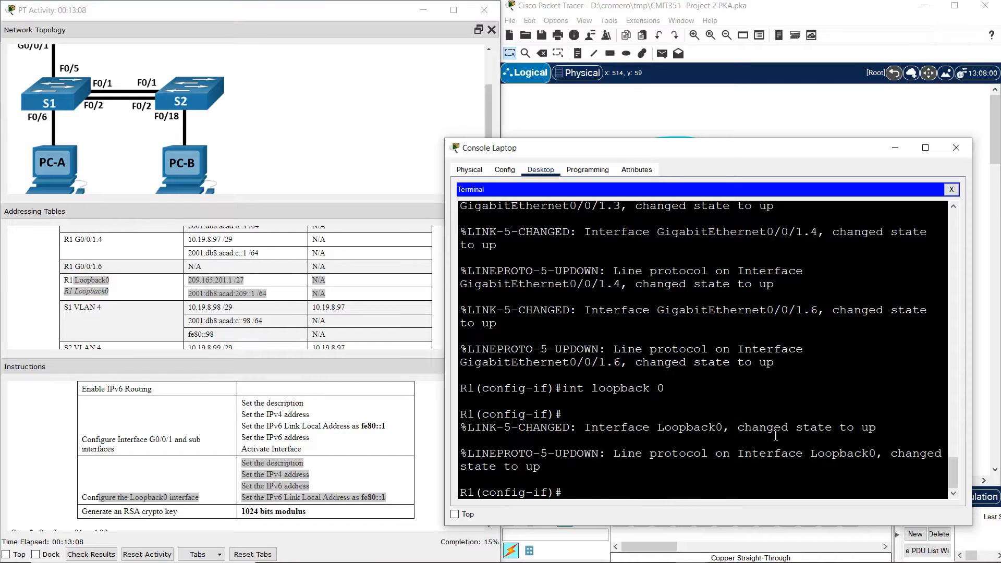
pyautogui.press('Up')
pyautogui.press('Up')
pyautogui.press('Up')
pyautogui.press('Up')
pyautogui.press('Up')
pyautogui.press('Up')
pyautogui.press('Up')
pyautogui.press('Up')
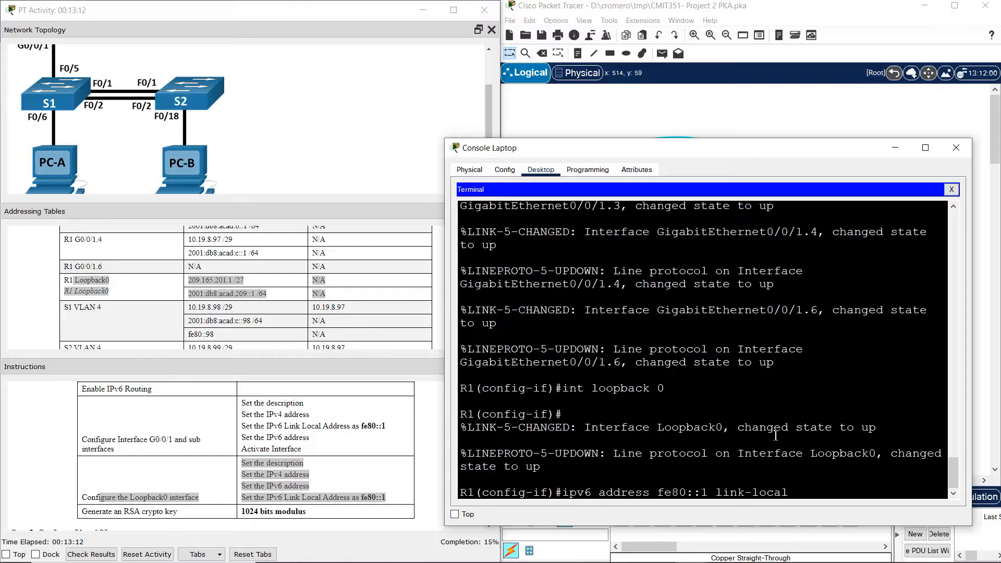
pyautogui.press('Up')
pyautogui.press('Up')
pyautogui.press('Up')
pyautogui.press('Up')
pyautogui.press('Up')
pyautogui.press('Up')
pyautogui.press('Up')
pyautogui.press('Up')
pyautogui.press('Up')
pyautogui.press('Up')
pyautogui.press('BackSpace')
pyautogui.press('BackSpace')
pyautogui.press('BackSpace')
pyautogui.press('BackSpace')
pyautogui.press('BackSpace')
pyautogui.press('BackSpace')
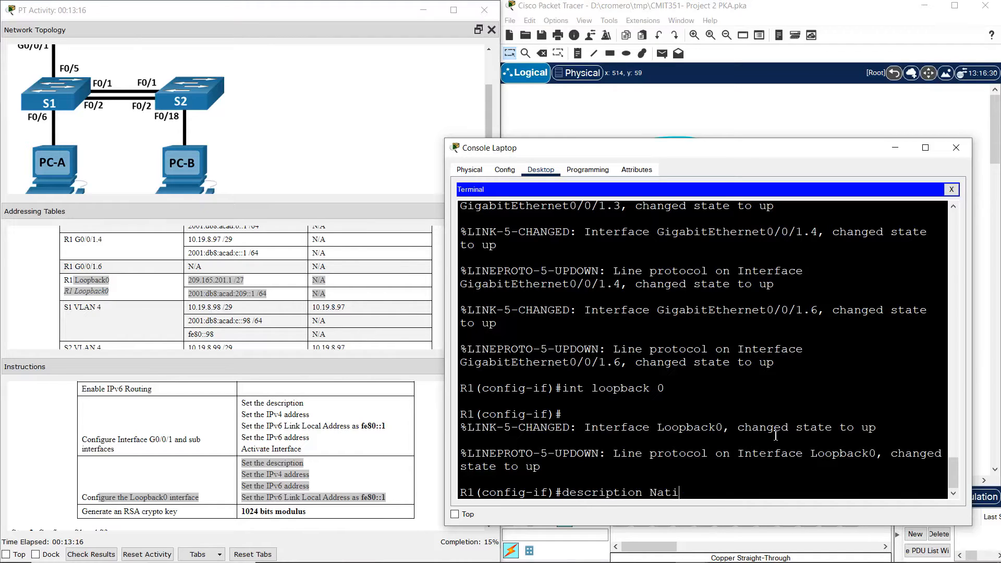
pyautogui.write('Loopback')
pyautogui.press('Return')
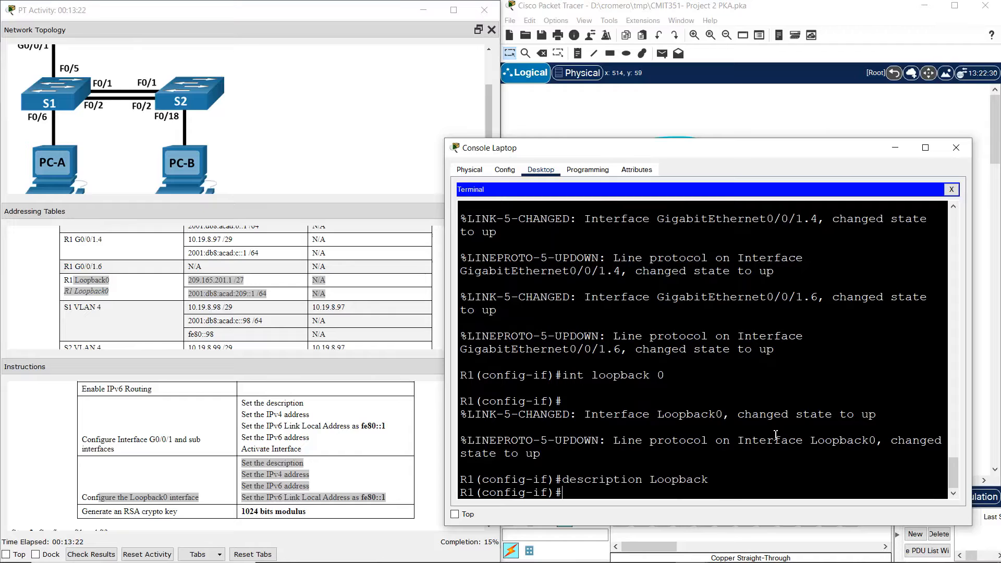
# - Give Loopback0 the IPv4 address 209.165.201.1 255.255.255.224
pyautogui.press('Up')
pyautogui.press('Up')
pyautogui.press('Down')
pyautogui.press('Down')
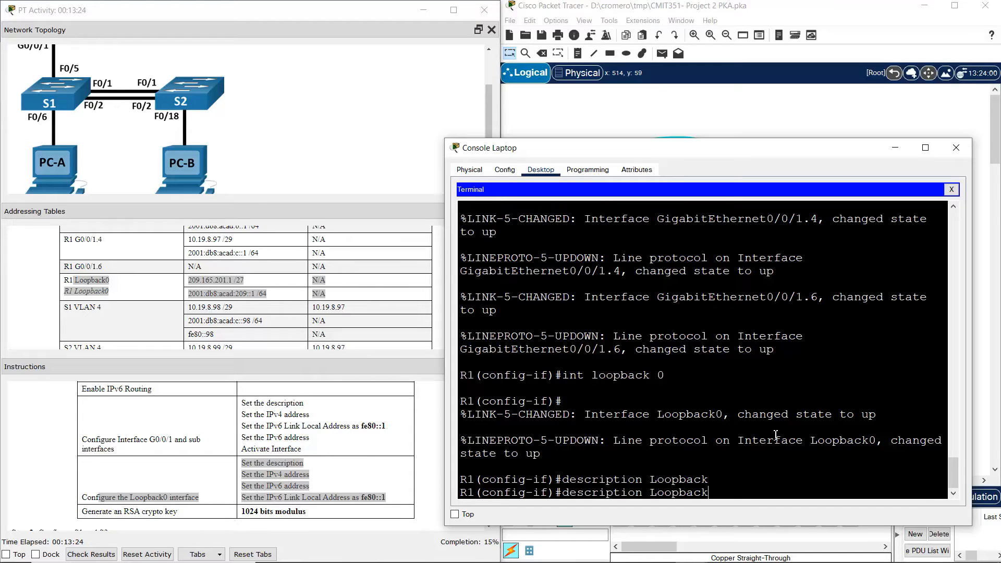
pyautogui.write('ip add')
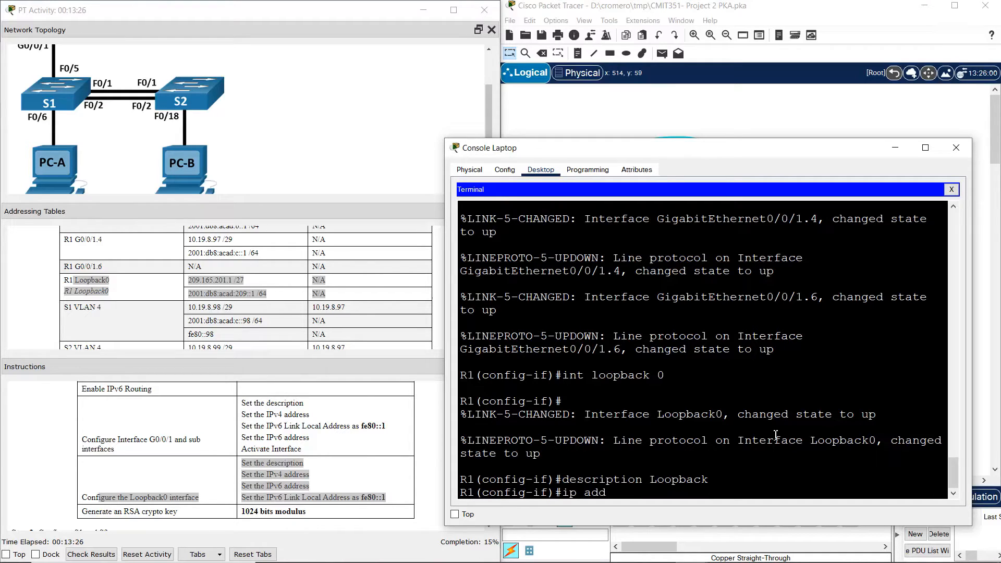
pyautogui.write('ress 209.165.201.1 255.255.255.')
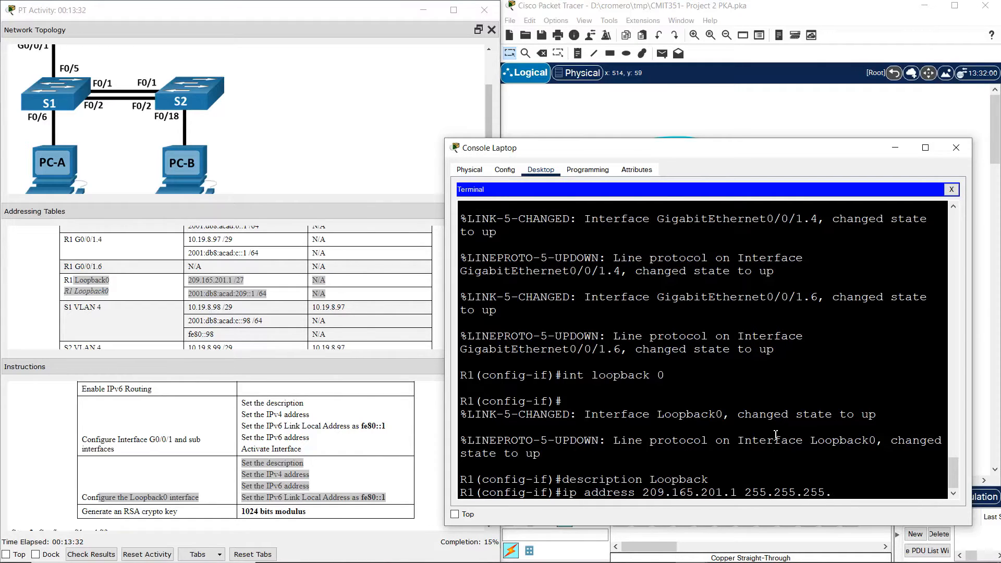
pyautogui.write('224')
pyautogui.press('Return')
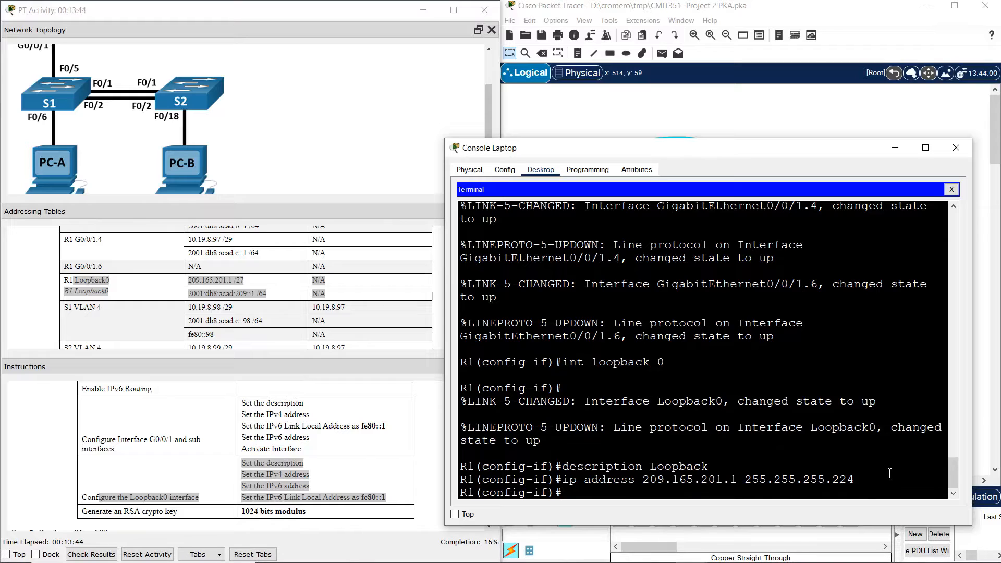
# - Add link-local fe80::1 and IPv6 address 2001:db8:acad:209::1/64 to Loopback0
pyautogui.press('Up')
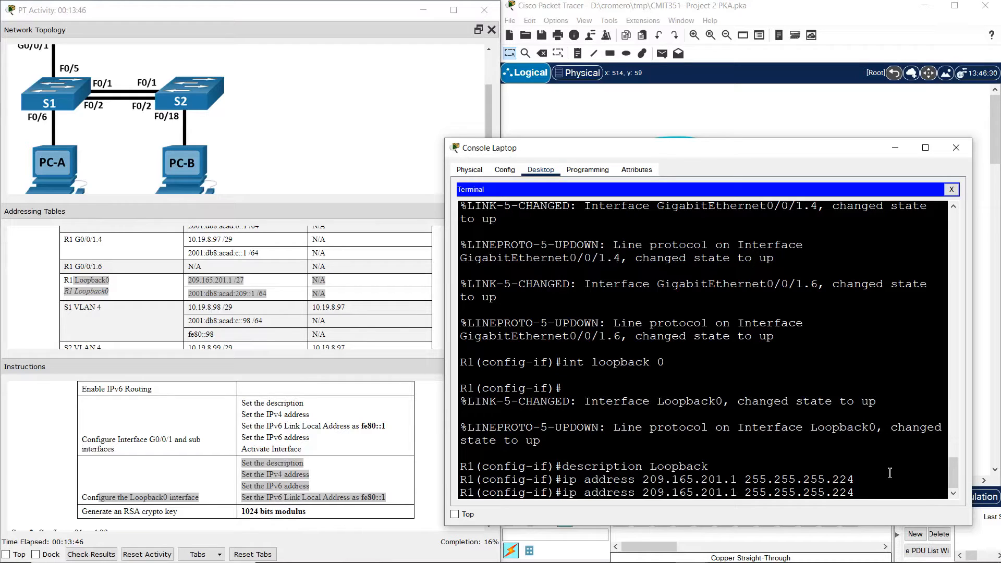
pyautogui.press('Up')
pyautogui.press('Up')
pyautogui.press('Up')
pyautogui.press('Up')
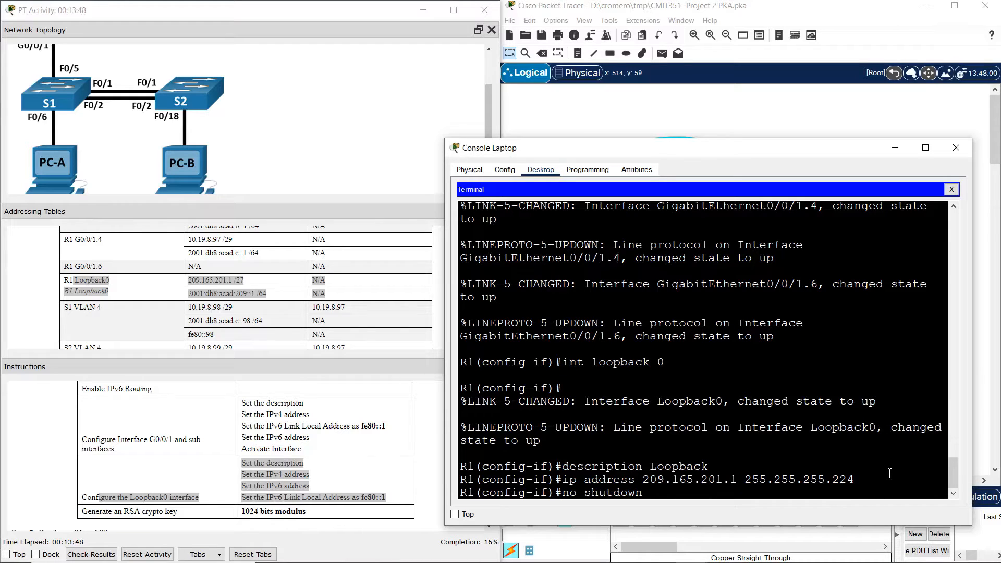
pyautogui.press('Up')
pyautogui.press('Up')
pyautogui.press('Up')
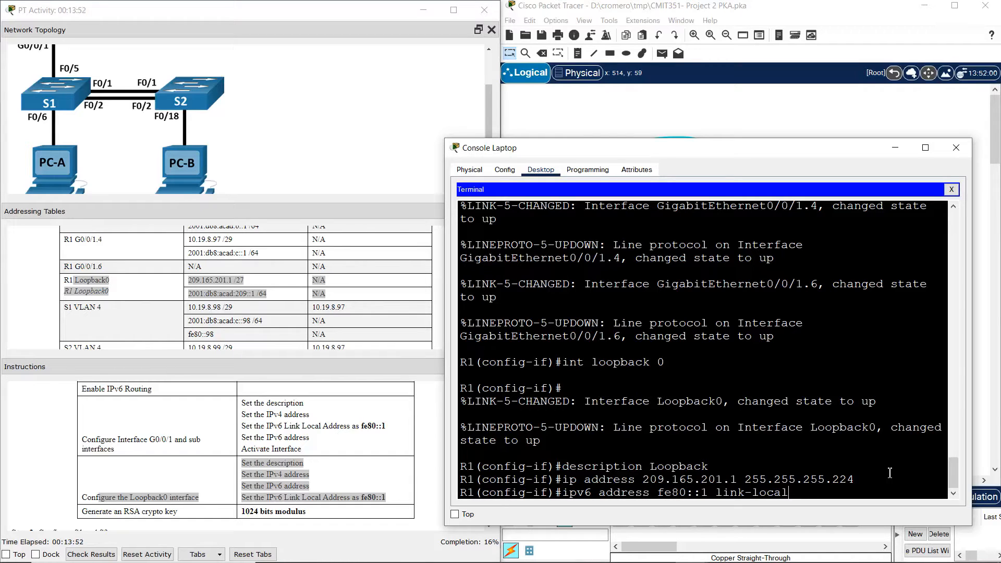
pyautogui.press('Return')
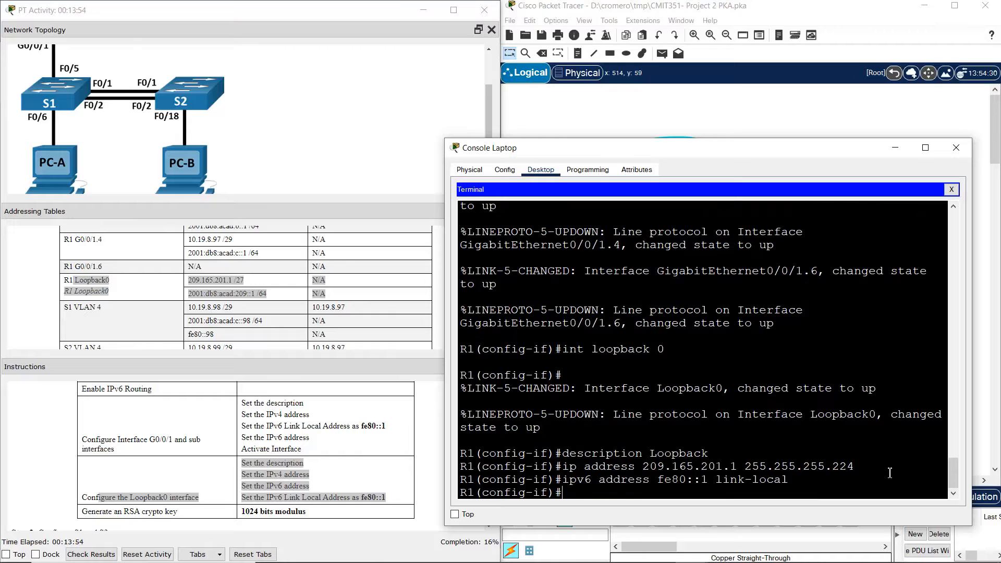
pyautogui.press('Up')
pyautogui.press('Up')
pyautogui.press('Up')
pyautogui.press('Up')
pyautogui.press('Up')
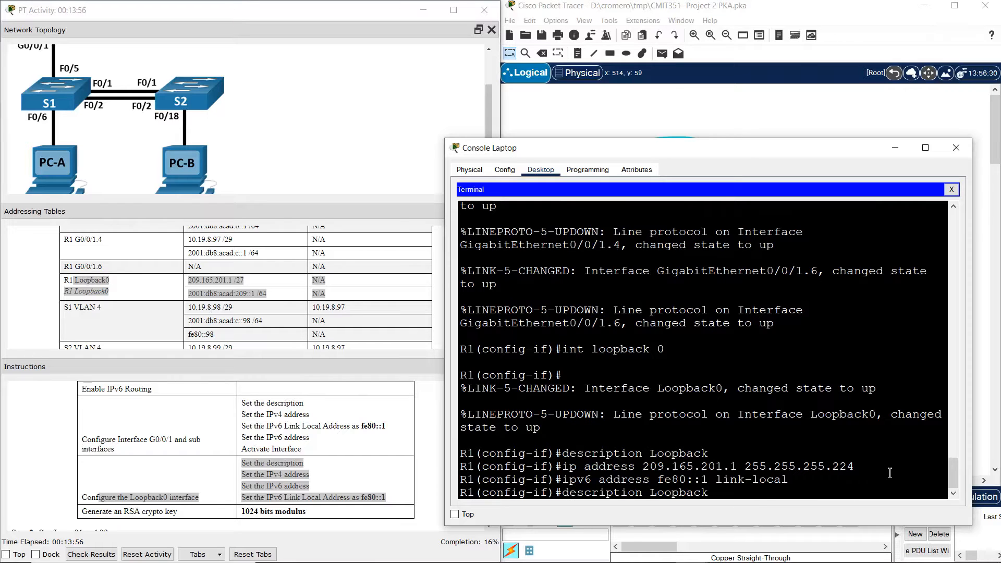
pyautogui.press('Up')
pyautogui.press('Up')
pyautogui.press('Up')
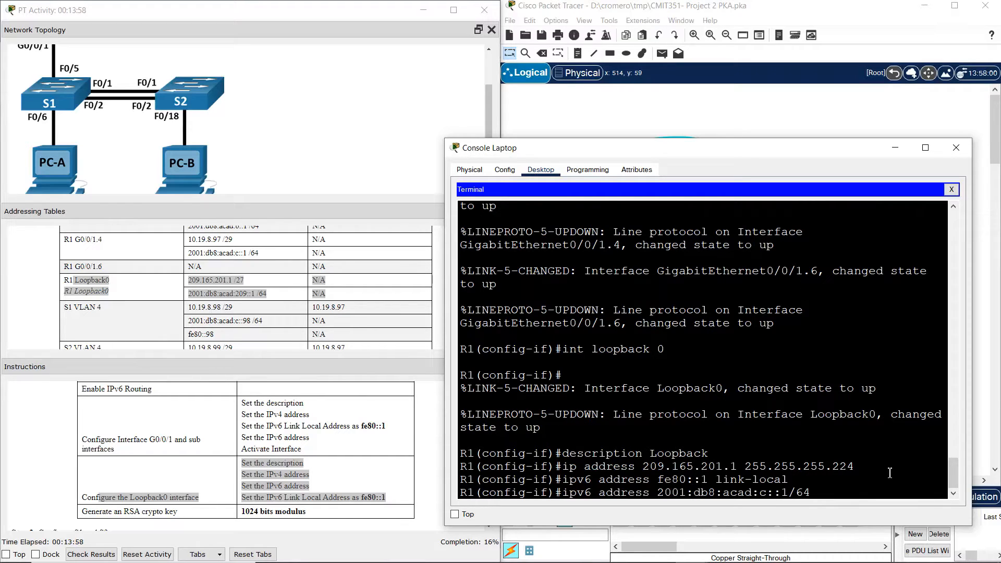
pyautogui.press('Left')
pyautogui.press('Left')
pyautogui.press('Left')
pyautogui.press('Left')
pyautogui.press('Left')
pyautogui.press('Left')
pyautogui.press('Left')
pyautogui.press('Left')
pyautogui.press('BackSpace')
pyautogui.write('209')
pyautogui.press('Right')
pyautogui.press('Right')
pyautogui.press('Right')
pyautogui.press('Right')
pyautogui.press('Return')
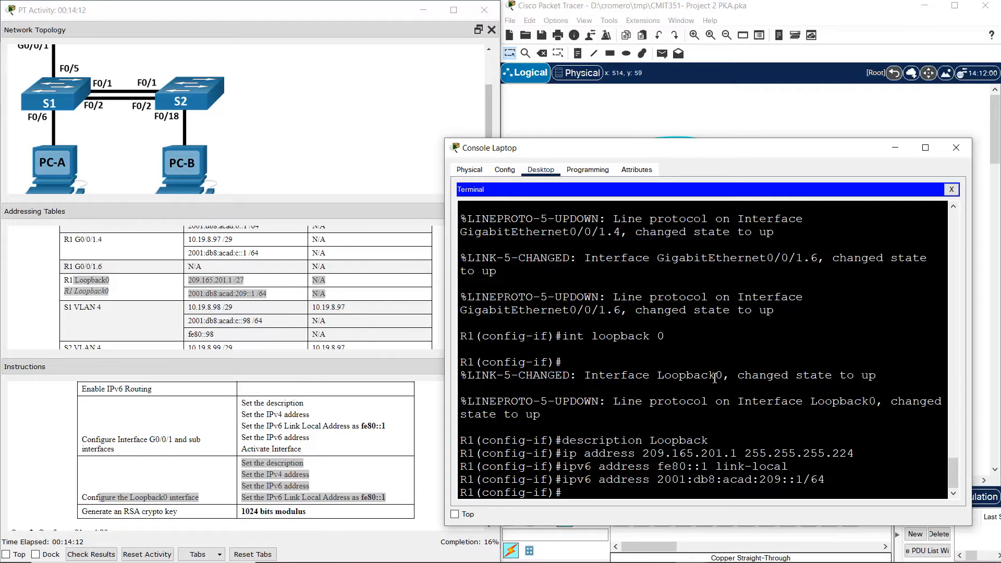
pyautogui.moveTo(658, 375); pyautogui.dragTo(877, 375)
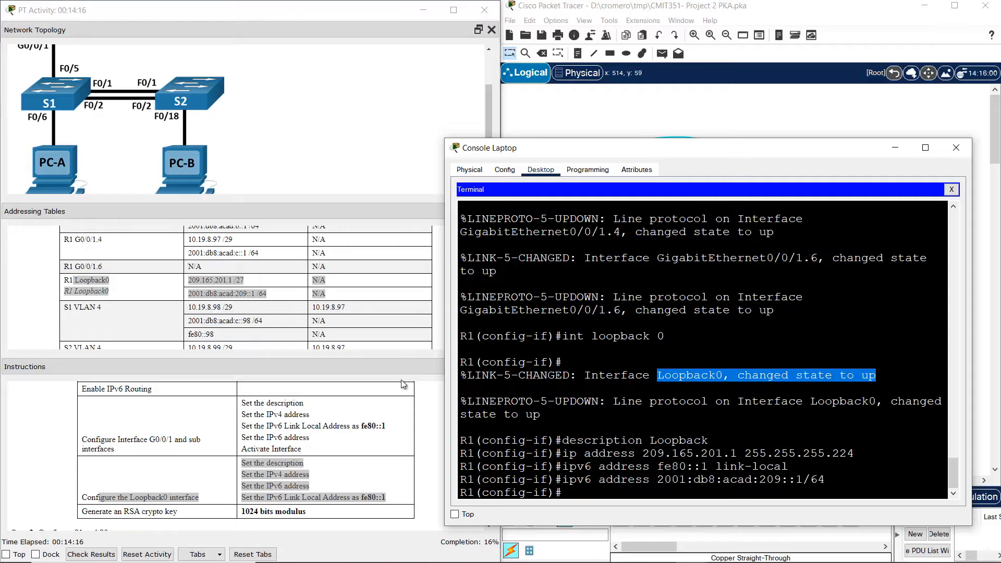
# - Leave interface mode and generate 1024-bit general-purpose RSA keys on R1
pyautogui.click(422, 435)
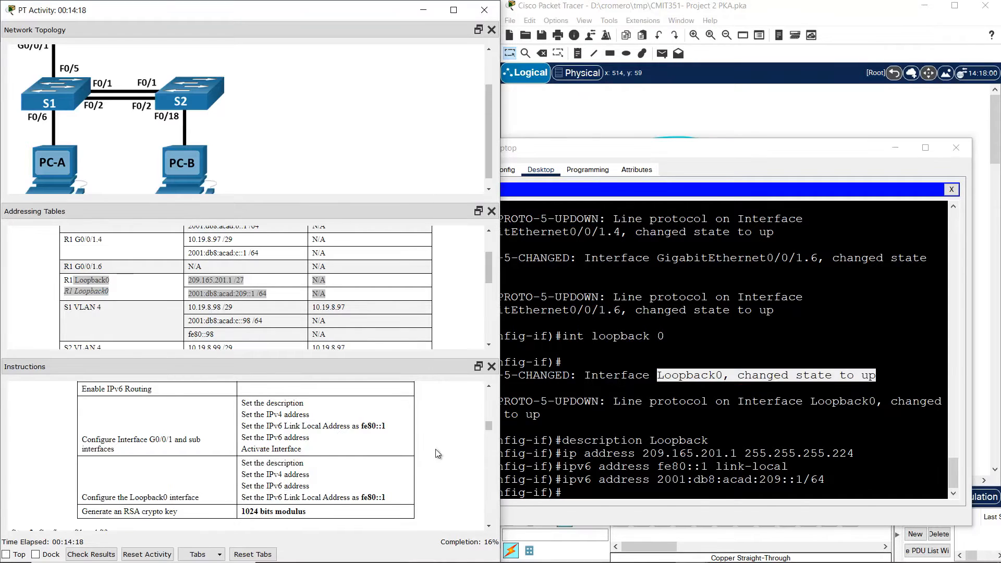
pyautogui.click(488, 528)
pyautogui.click(487, 527)
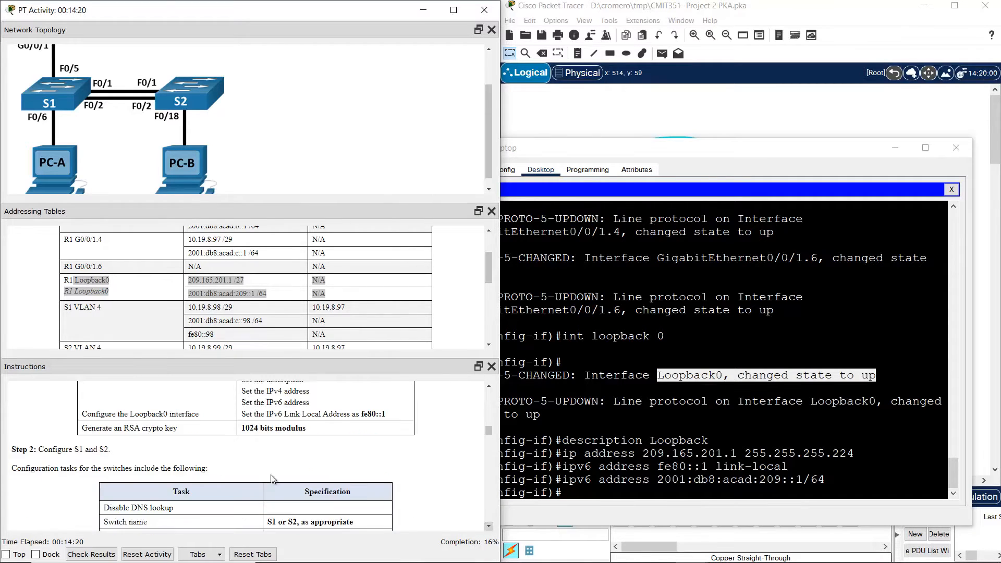
pyautogui.moveTo(87, 428); pyautogui.dragTo(305, 429)
pyautogui.click(613, 448)
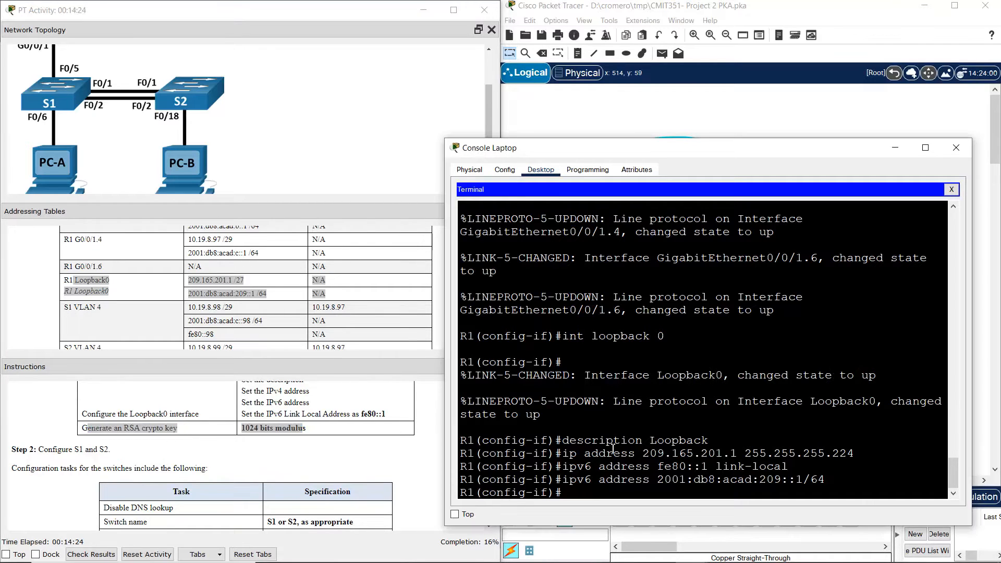
pyautogui.write('exit')
pyautogui.press('Return')
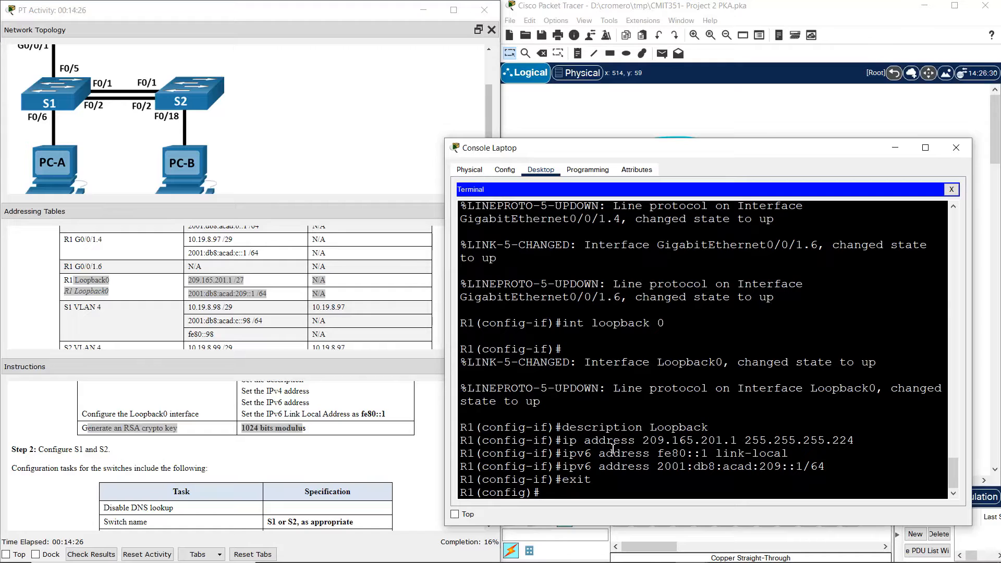
pyautogui.write('crypto key generat')
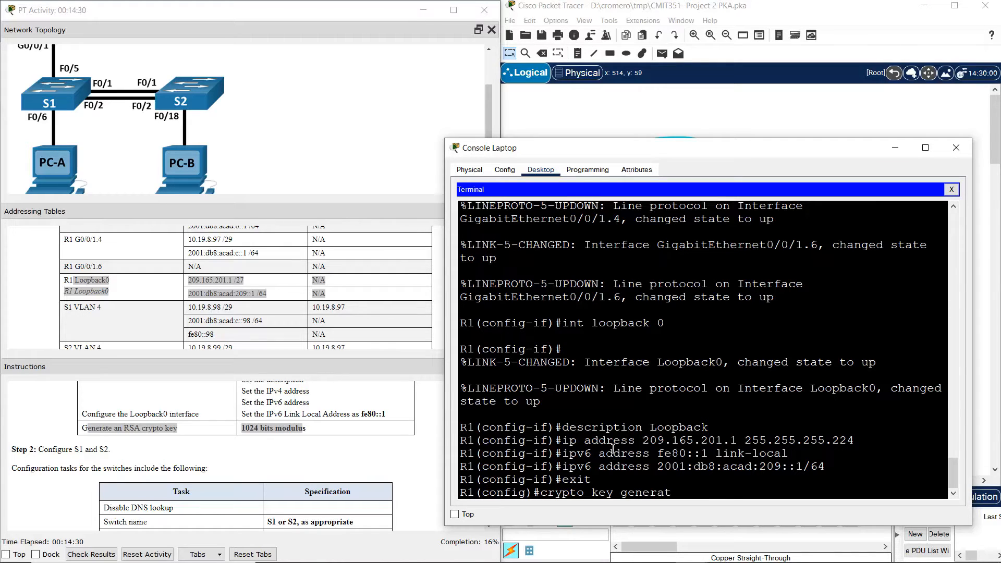
pyautogui.write('e rsa general-keys modulus 1024')
pyautogui.press('Return')
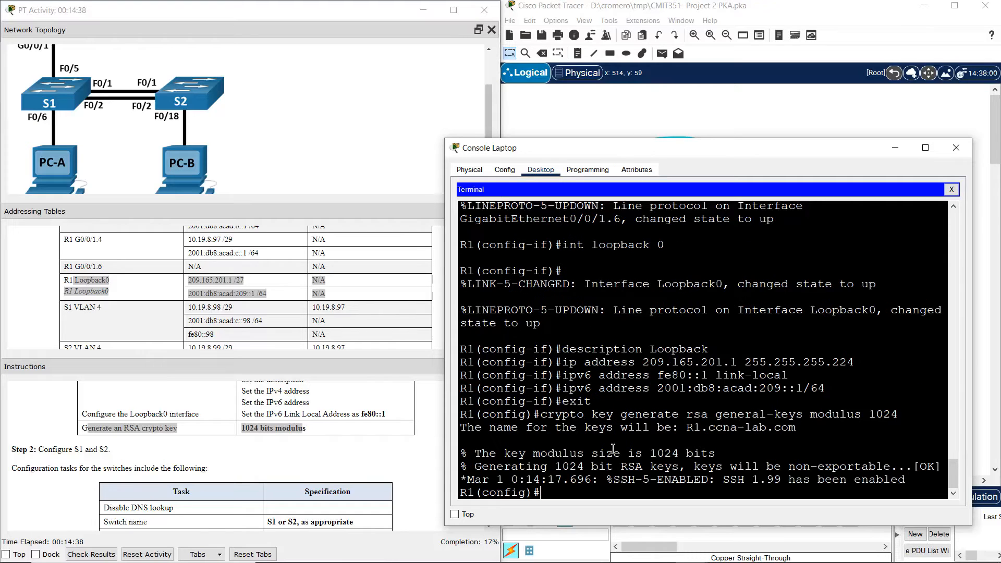
pyautogui.press('Return')
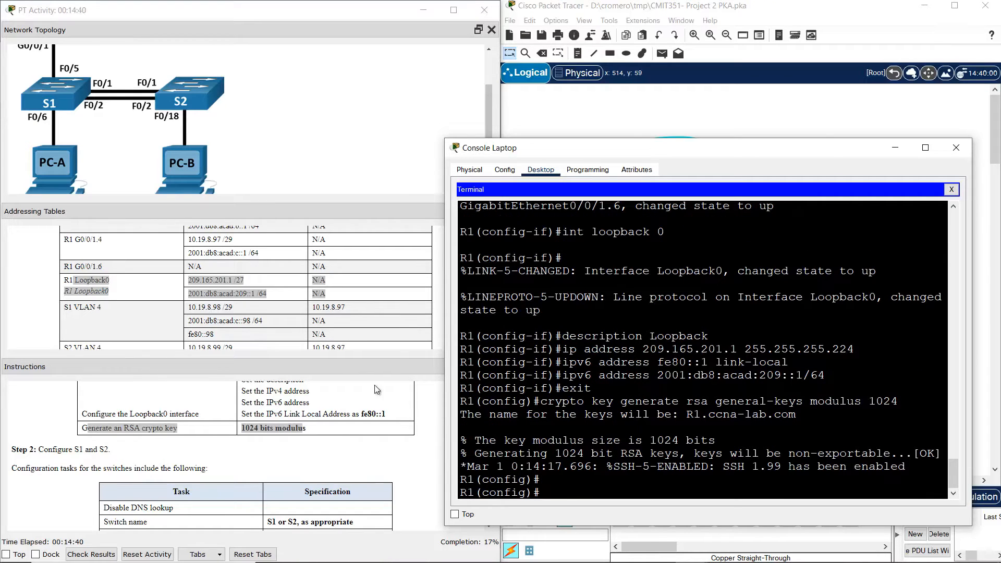
# - Scroll the Instructions panel down to the Step 2 switch configuration tasks
pyautogui.click(396, 449)
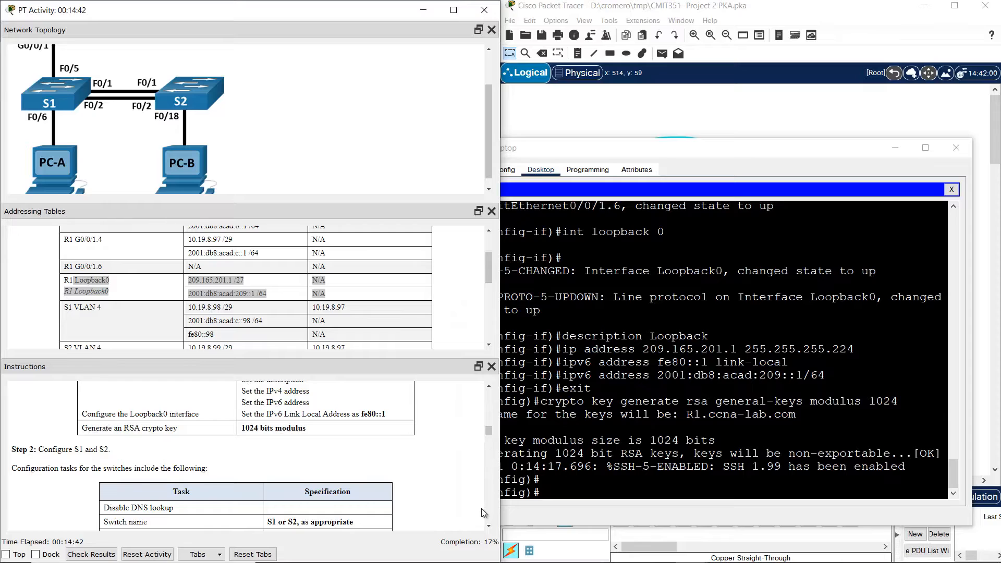
pyautogui.click(488, 527)
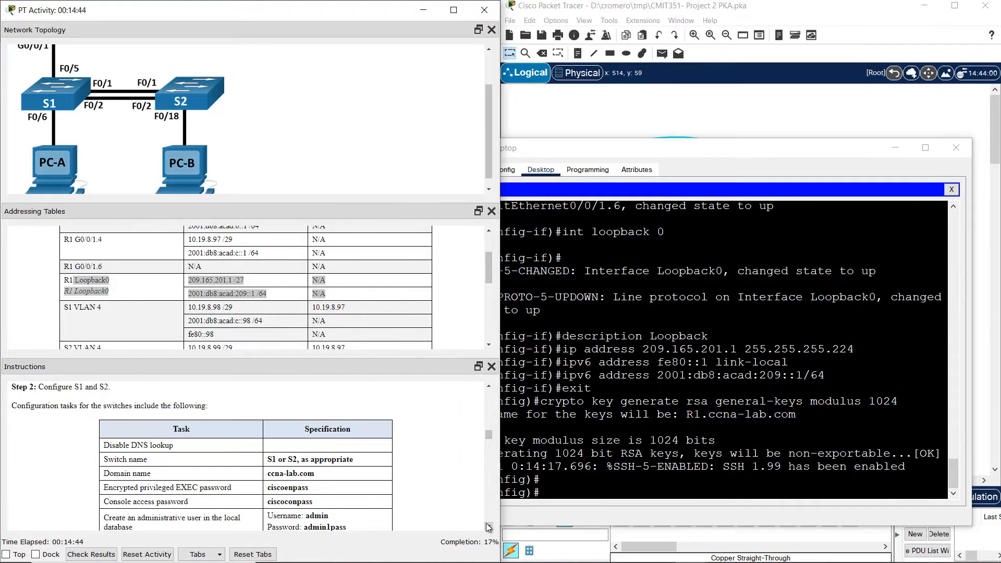
pyautogui.click(489, 528)
pyautogui.click(489, 528)
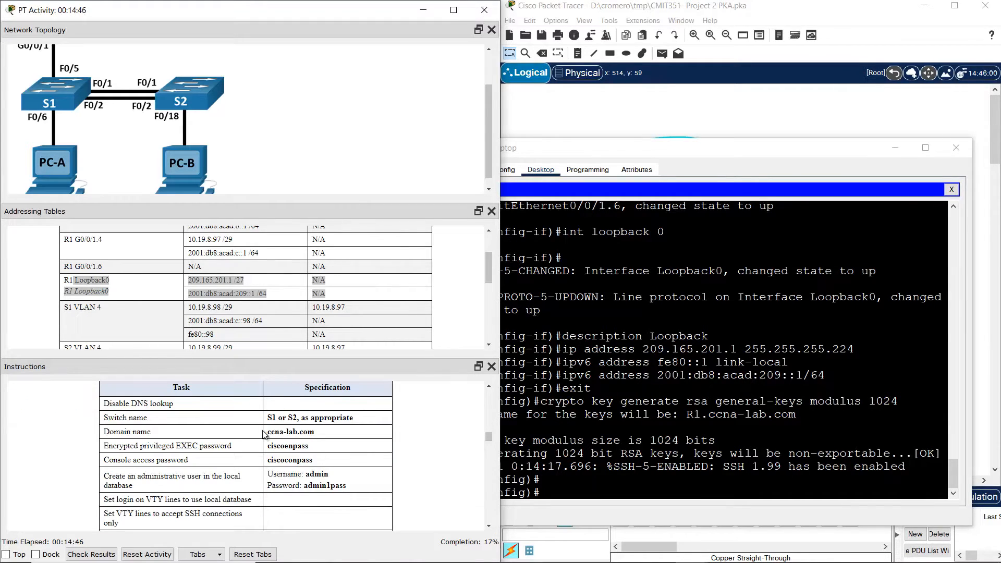
pyautogui.moveTo(109, 404); pyautogui.dragTo(291, 512)
pyautogui.click(290, 509)
# - Start PC-A's Terminal with default serial settings and enlarge its window
pyautogui.click(688, 103)
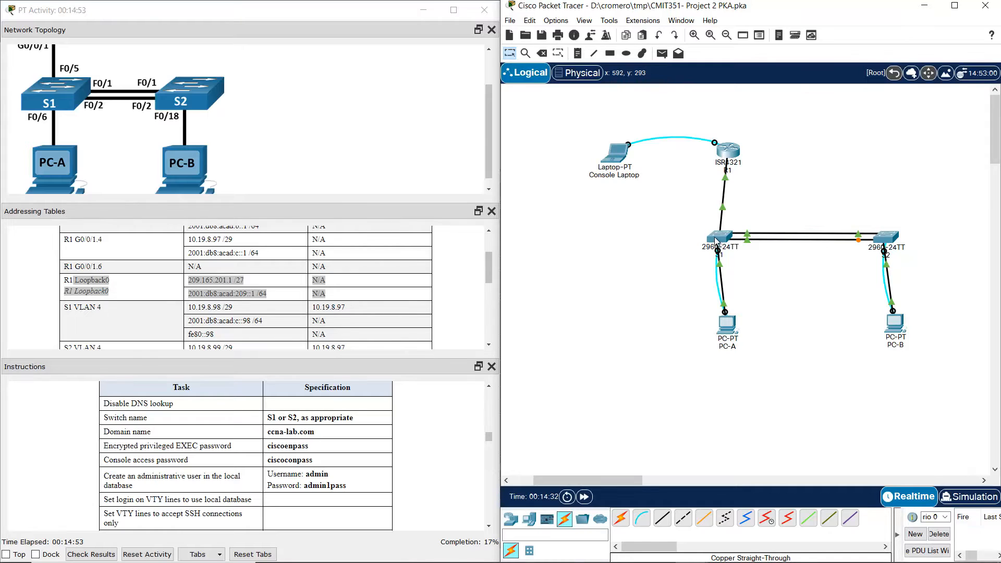
pyautogui.click(727, 323)
pyautogui.click(414, 124)
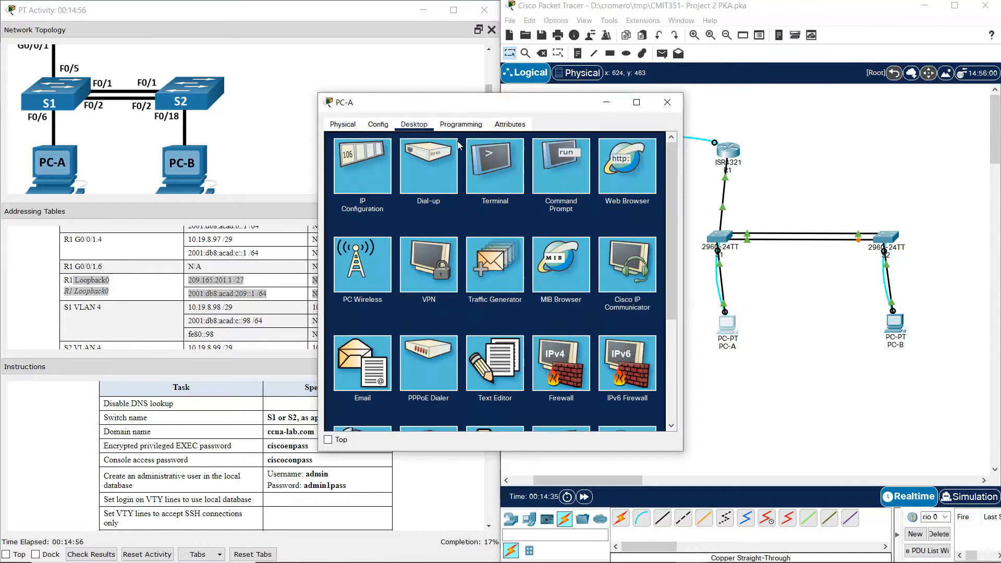
pyautogui.click(499, 170)
pyautogui.click(640, 246)
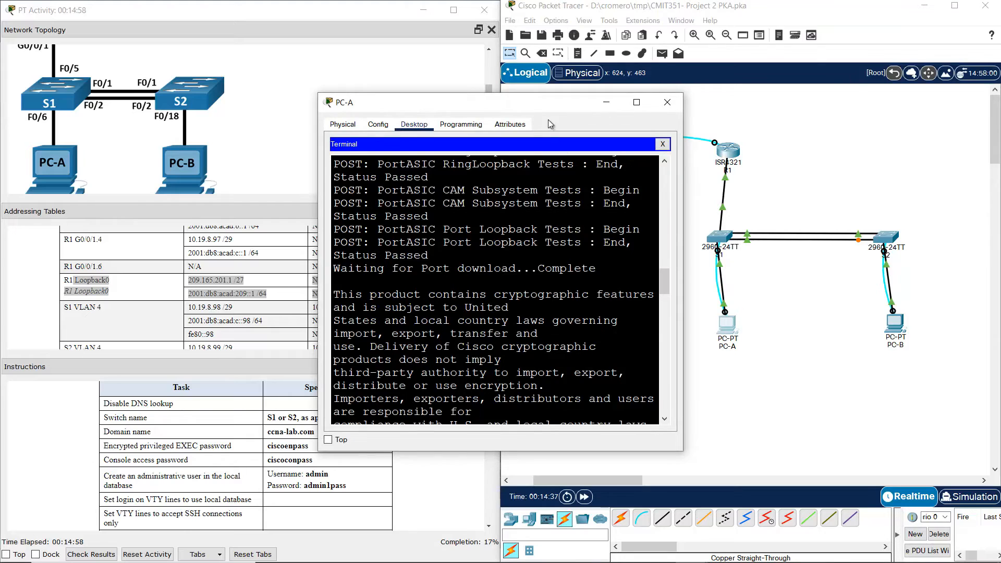
pyautogui.moveTo(545, 111); pyautogui.dragTo(641, 176)
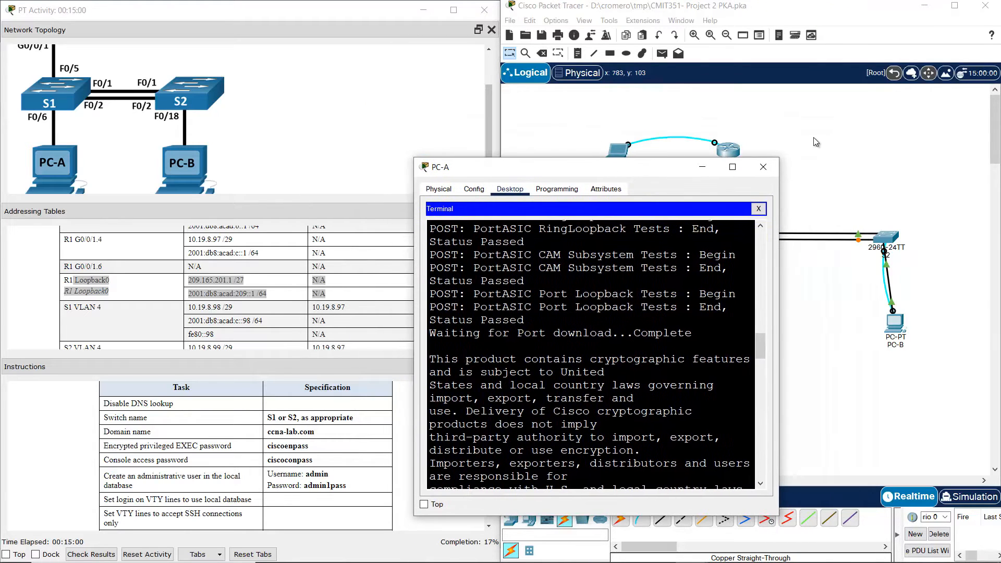
pyautogui.moveTo(782, 160); pyautogui.dragTo(959, 90)
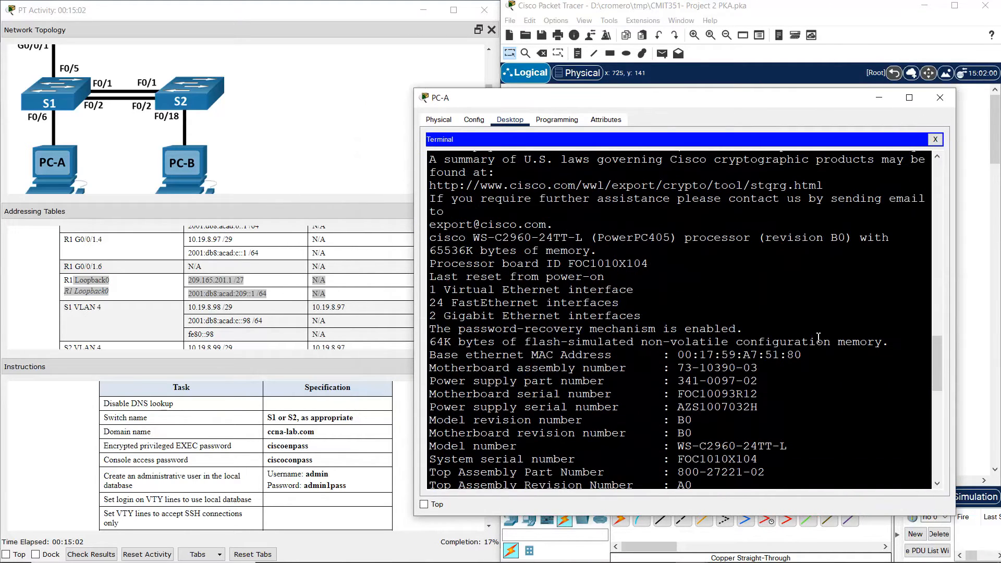
# - In global config, disable DNS lookup, name the switch S1, and set domain ccna-lab.com
pyautogui.press('Return')
pyautogui.write('en')
pyautogui.press('Return')
pyautogui.write('conf term')
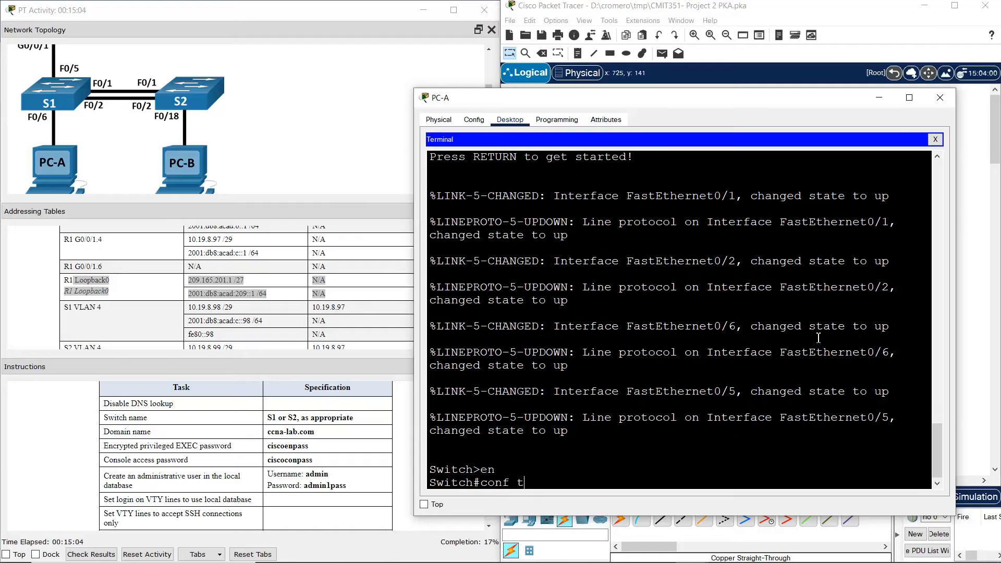
pyautogui.press('Return')
pyautogui.write('no ip d')
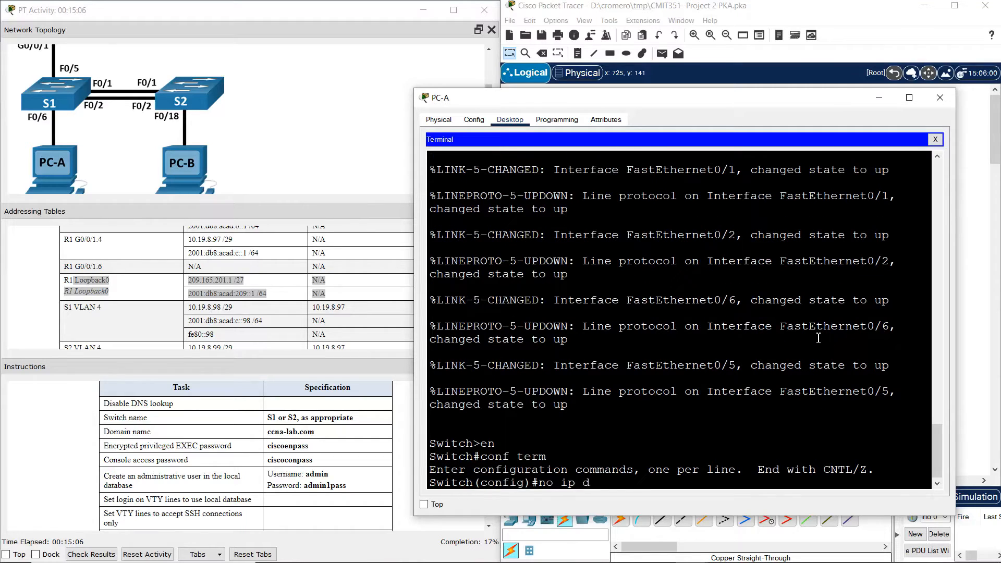
pyautogui.write('omain-lookup')
pyautogui.press('Return')
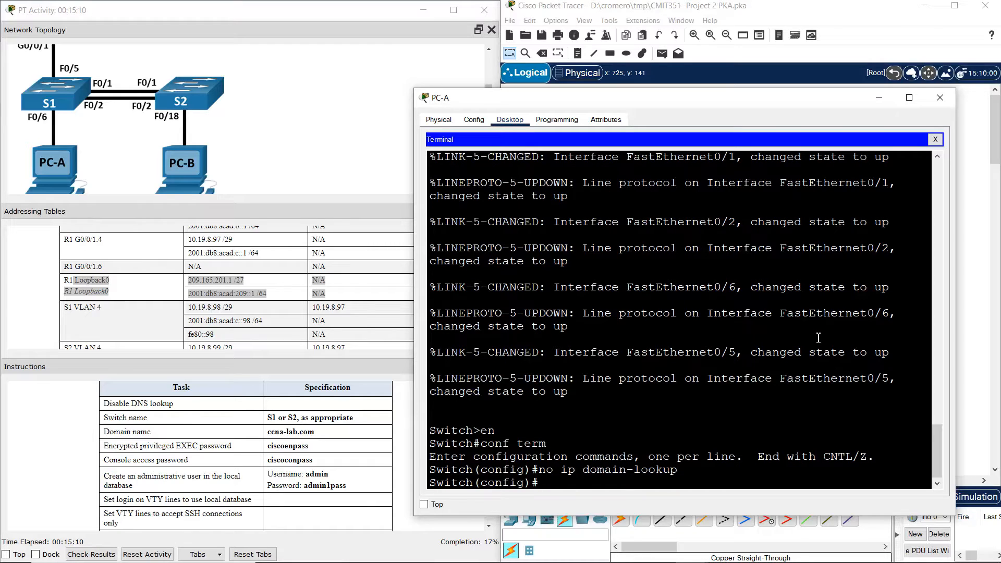
pyautogui.write('hostname S1')
pyautogui.press('Return')
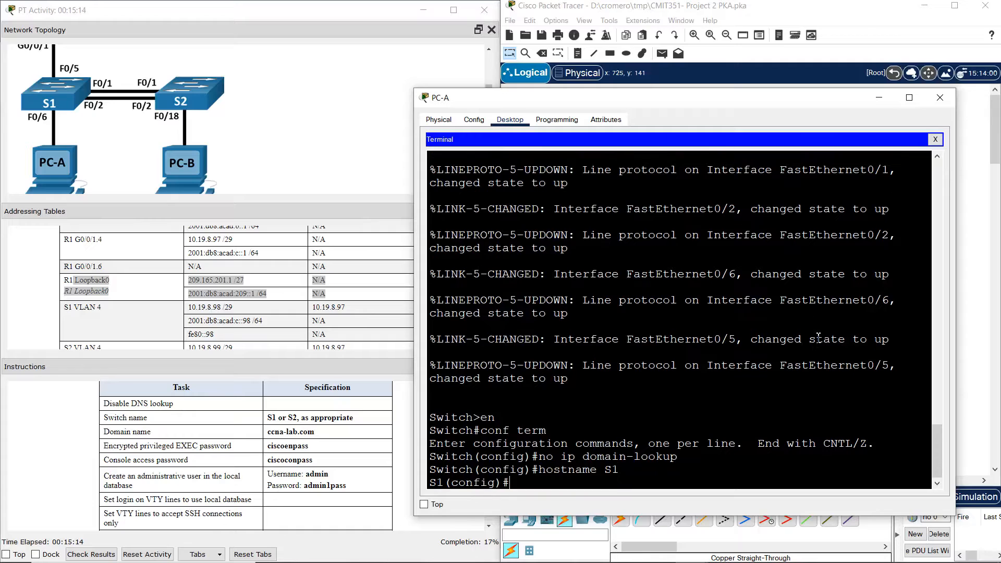
pyautogui.write('ip domain-name ccna-lab')
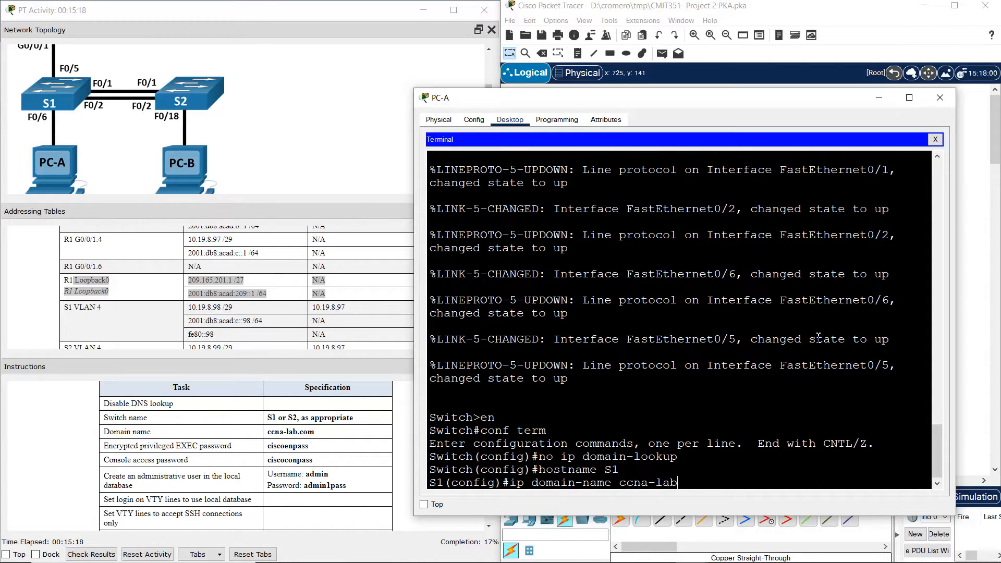
pyautogui.write('.com')
pyautogui.press('Return')
# - Set an enable secret and a console 0 password with login required
pyautogui.write('en')
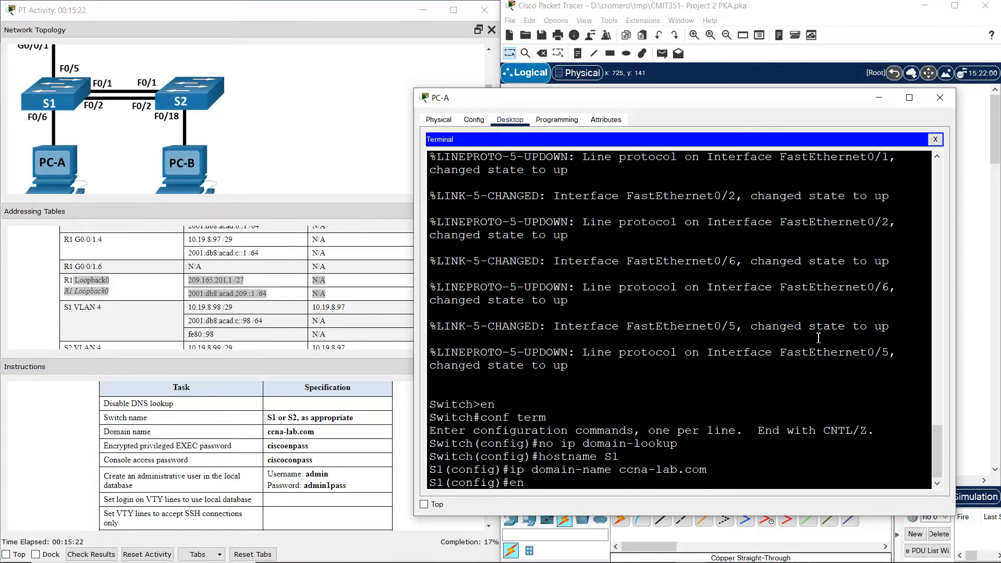
pyautogui.write('able secret ciscoenpass')
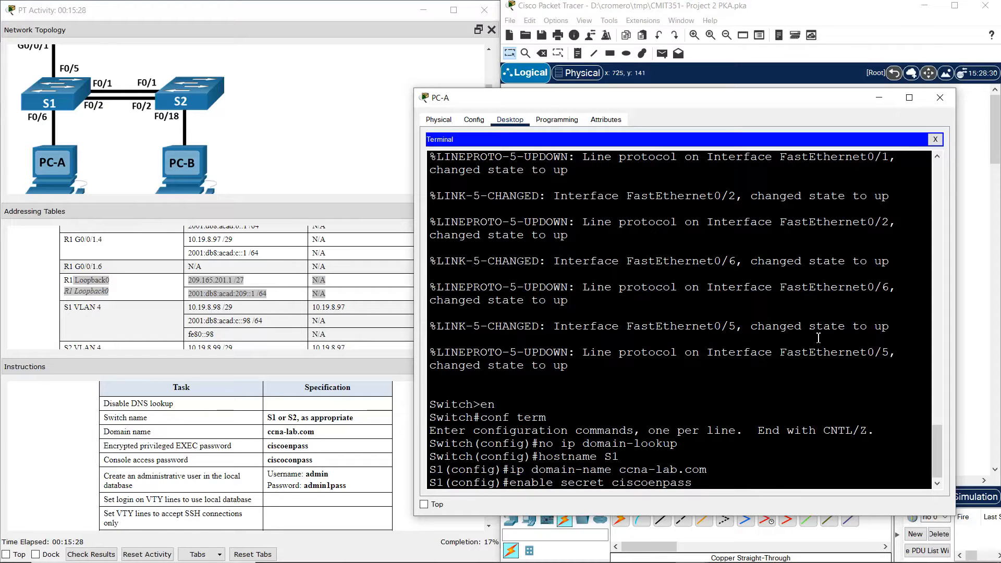
pyautogui.press('Return')
pyautogui.write('line ')
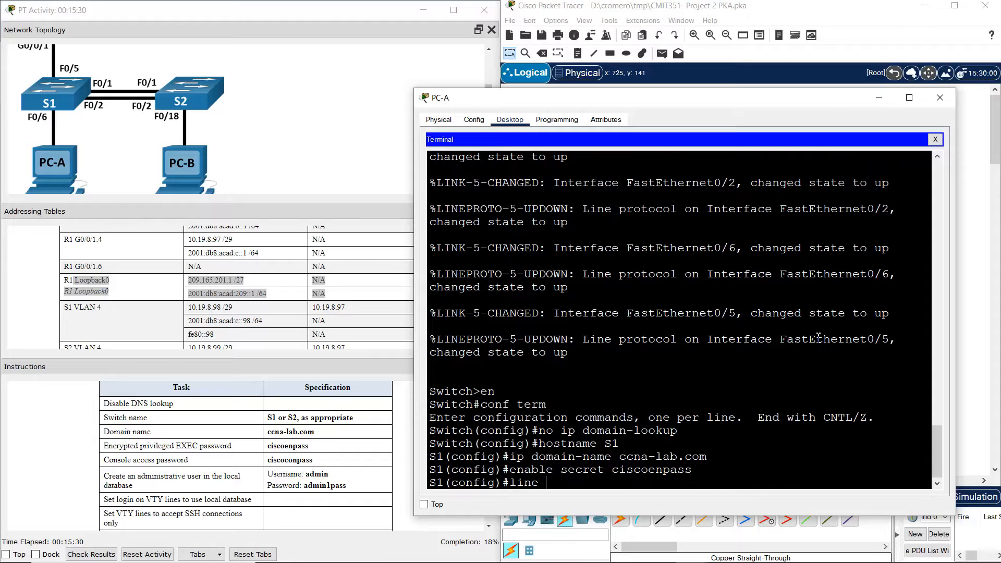
pyautogui.write('console 0')
pyautogui.press('Return')
pyautogui.write('pass')
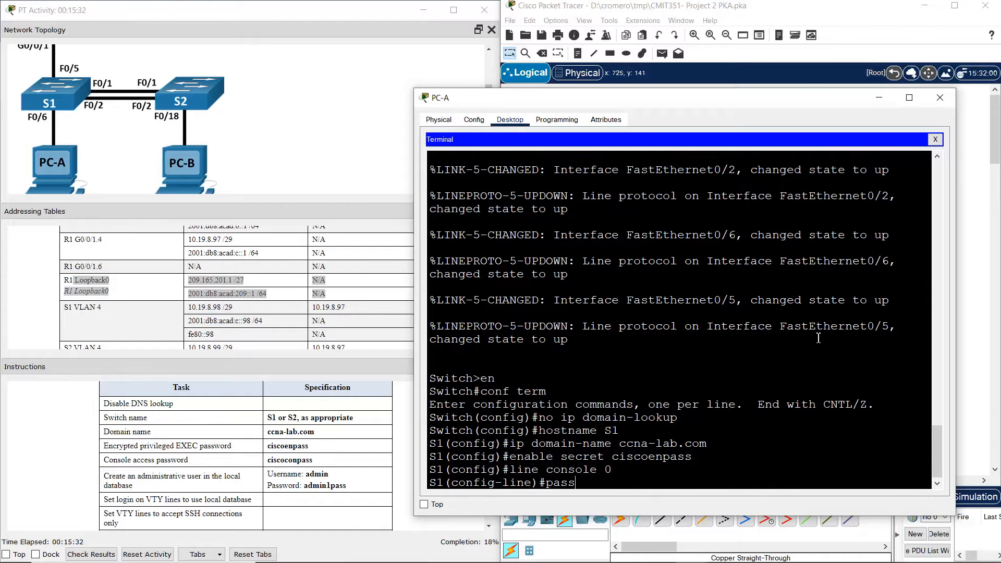
pyautogui.write('word ciscoconpass')
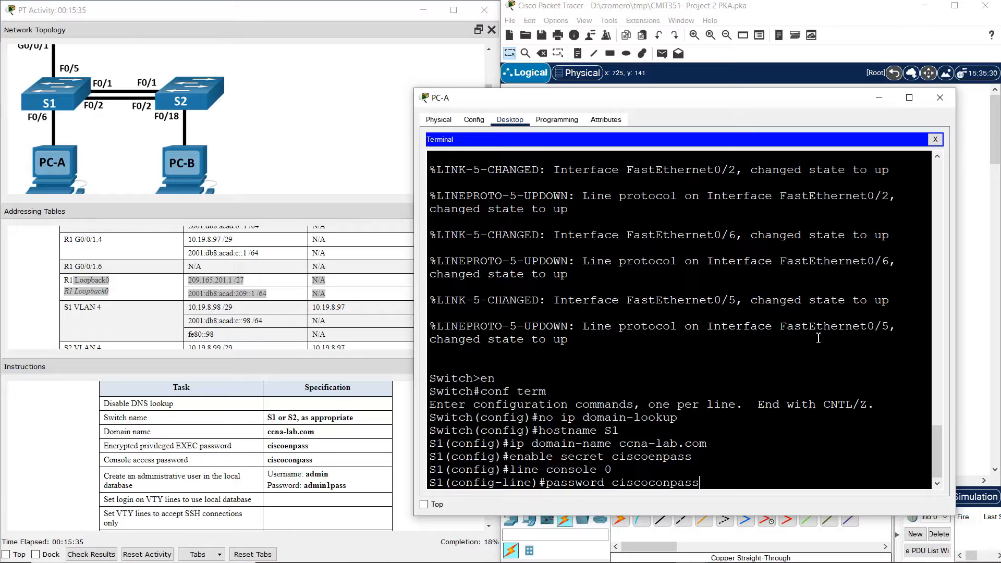
pyautogui.press('Return')
pyautogui.write('login')
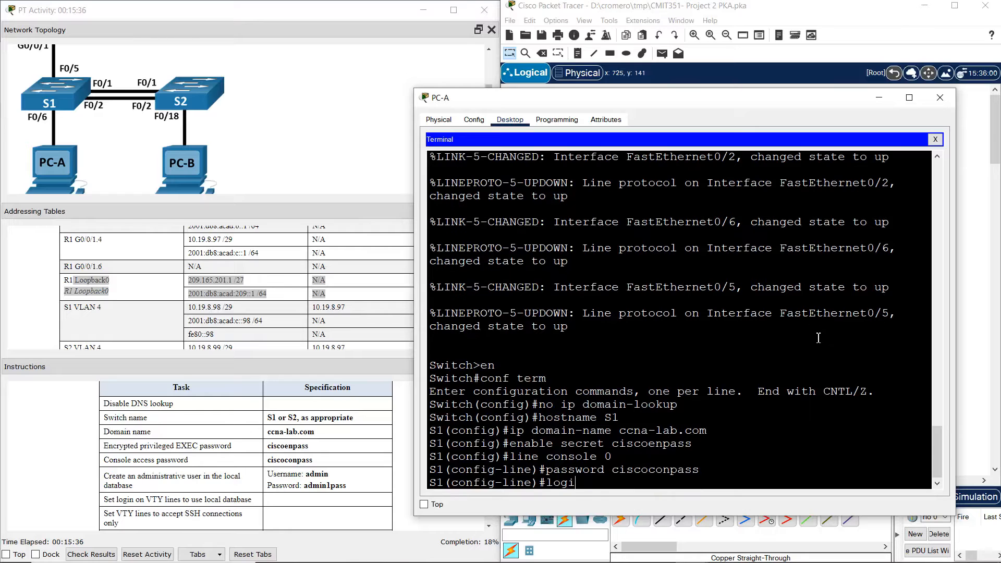
pyautogui.press('Return')
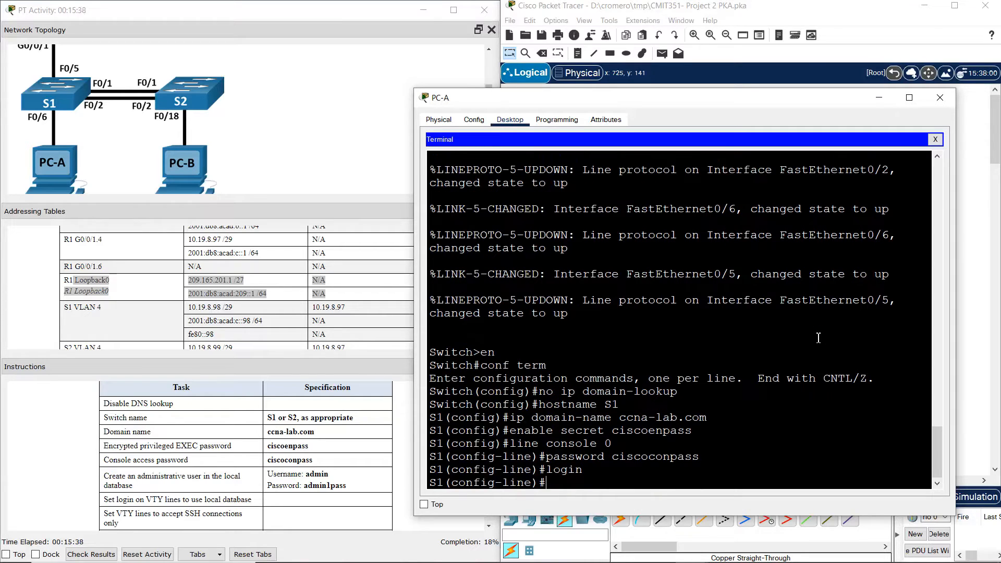
pyautogui.write('exit')
pyautogui.press('Return')
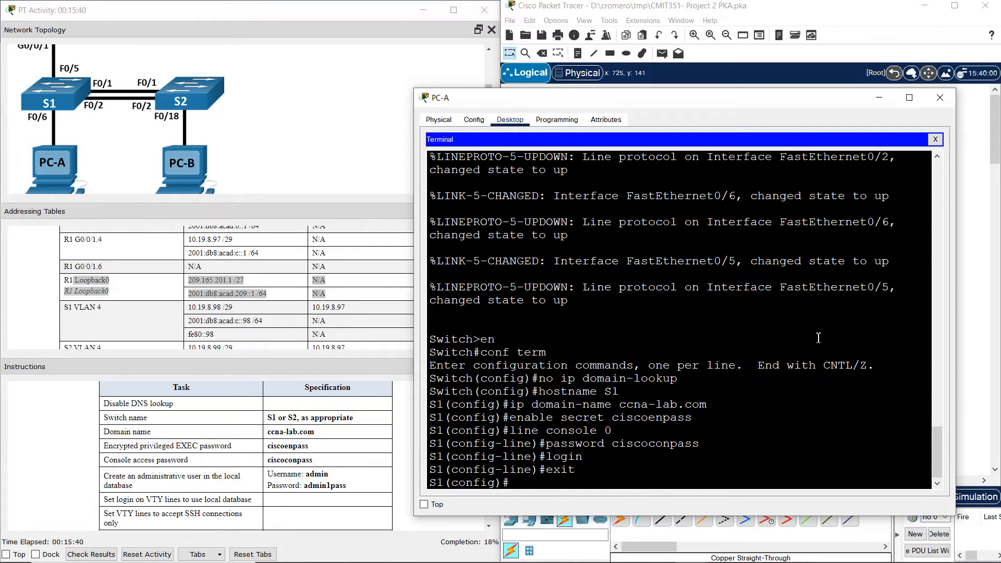
# - Create local user admin with a secret, and set VTY 0 15 to login local, SSH only
pyautogui.write('username admin secr')
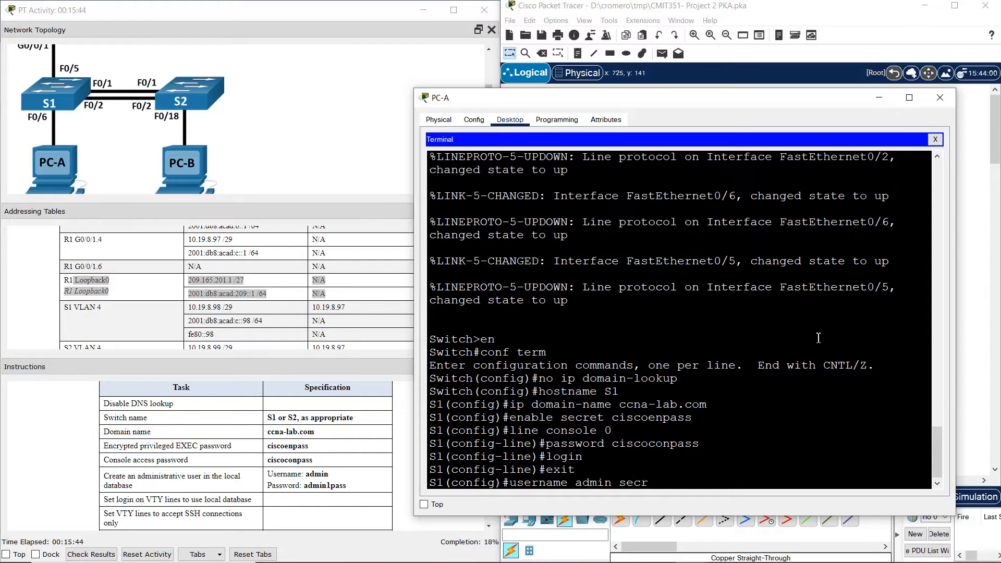
pyautogui.write('et admin1pass')
pyautogui.press('Return')
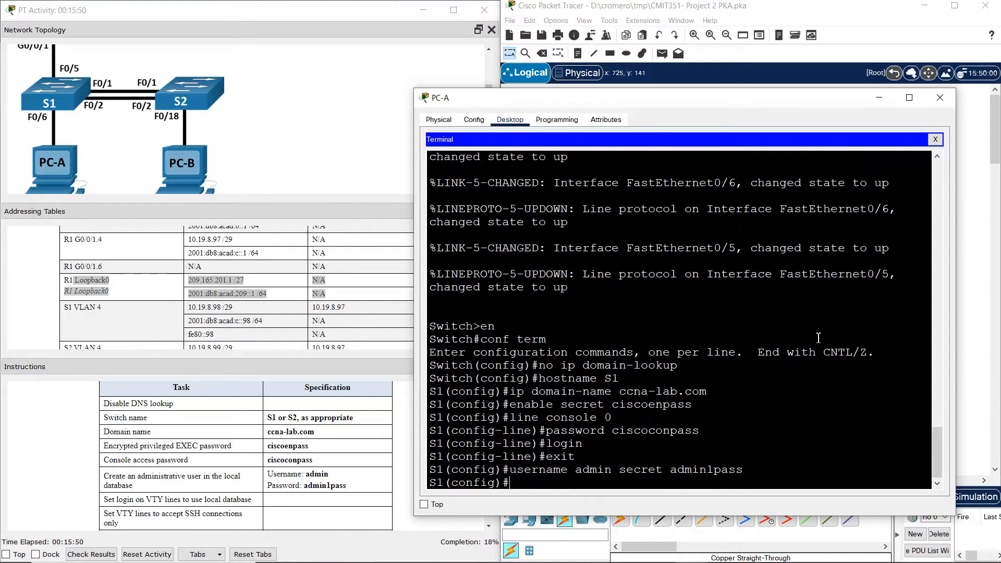
pyautogui.write('line vty 0 15')
pyautogui.press('Return')
pyautogui.write('login loca')
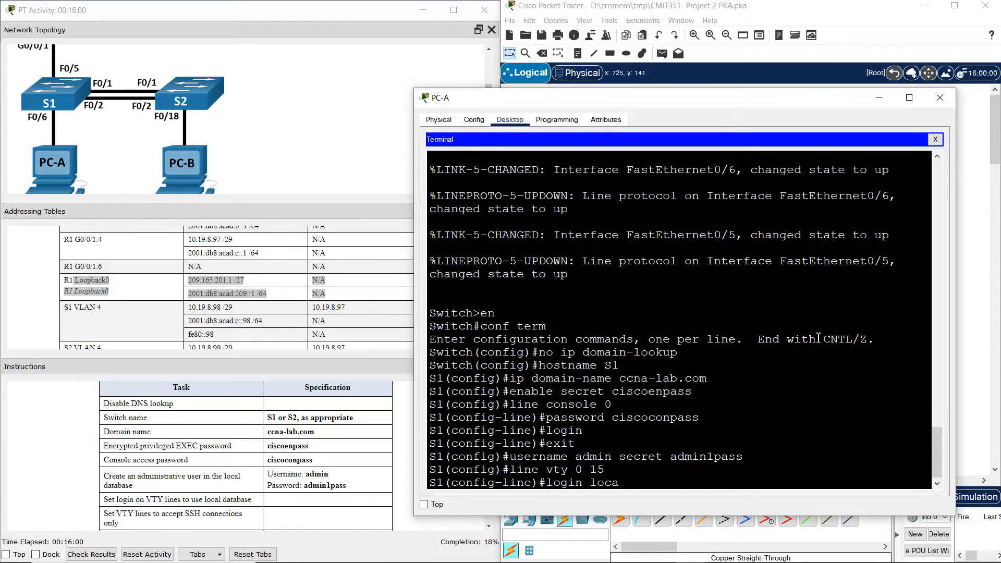
pyautogui.write('l')
pyautogui.press('Return')
pyautogui.write('tran')
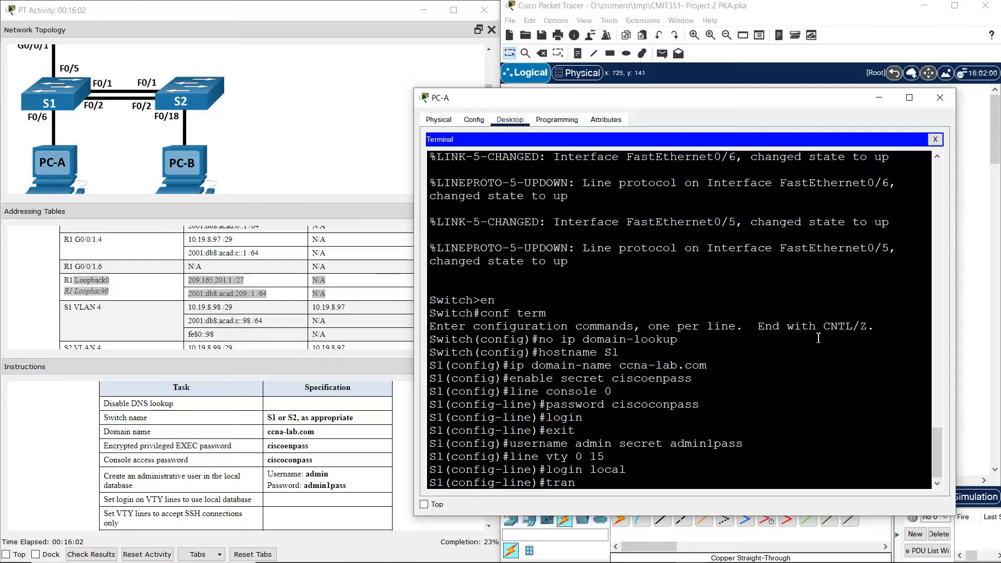
pyautogui.write('sport input ssh')
pyautogui.press('Return')
# - Scroll the Instructions panel to review the next switch tasks
pyautogui.click(362, 440)
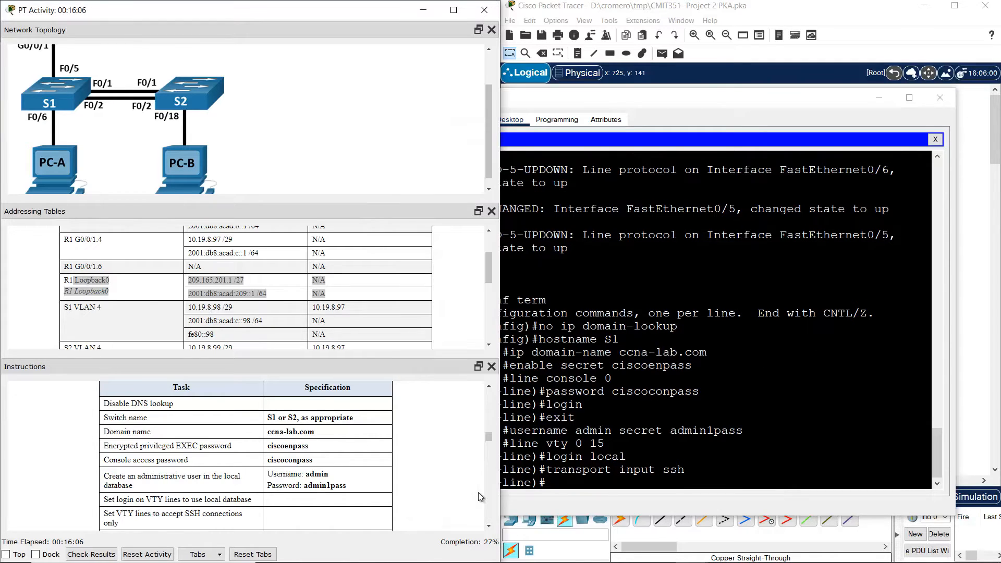
pyautogui.scroll(-5, 494, 527)
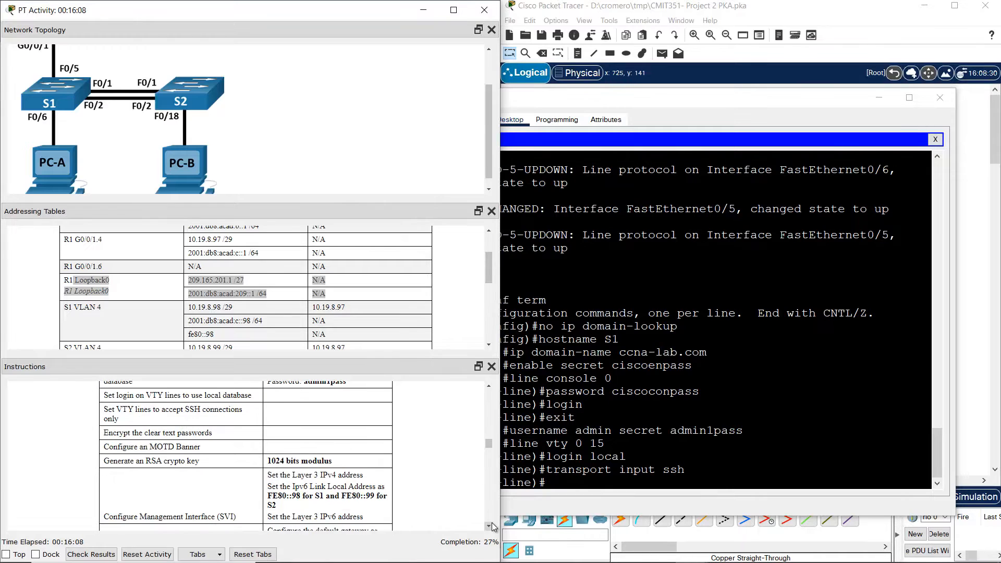
pyautogui.scroll(-1, 492, 522)
pyautogui.click(597, 464)
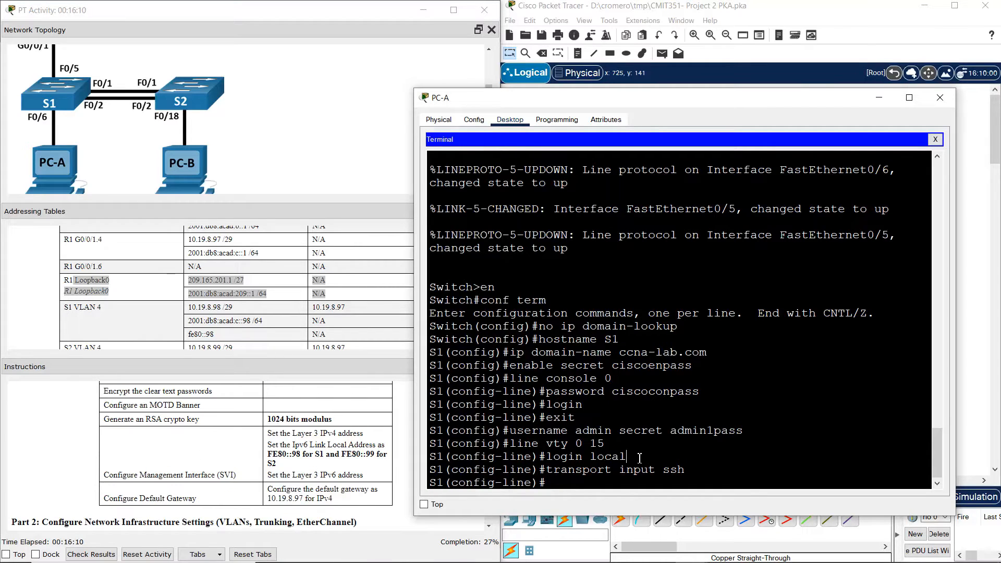
# - Enable service password-encryption and set the MOTD banner 'Unauthorized Access is Prohibited!'
pyautogui.write('exit')
pyautogui.press('Return')
pyautogui.write('servic')
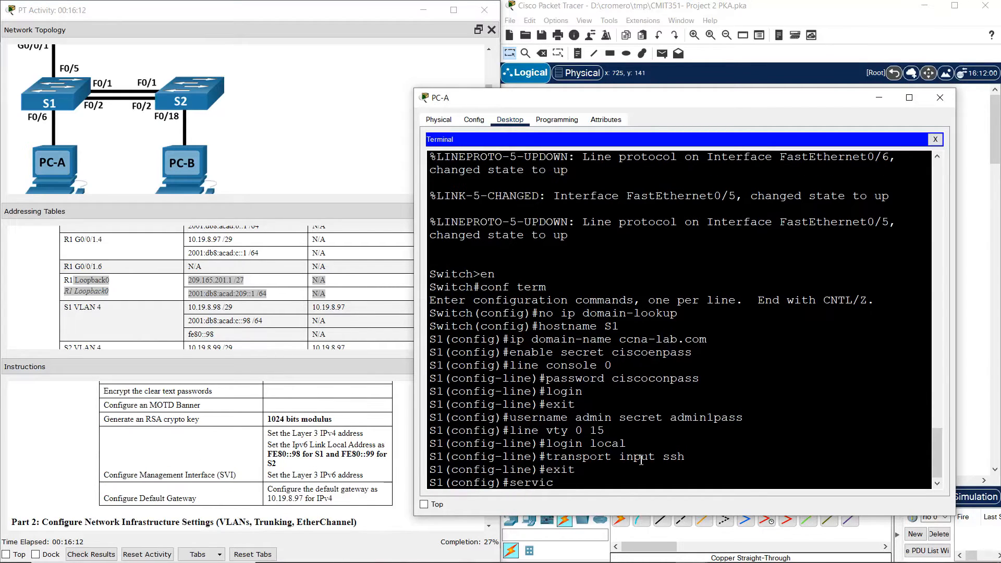
pyautogui.write('e password-encryption')
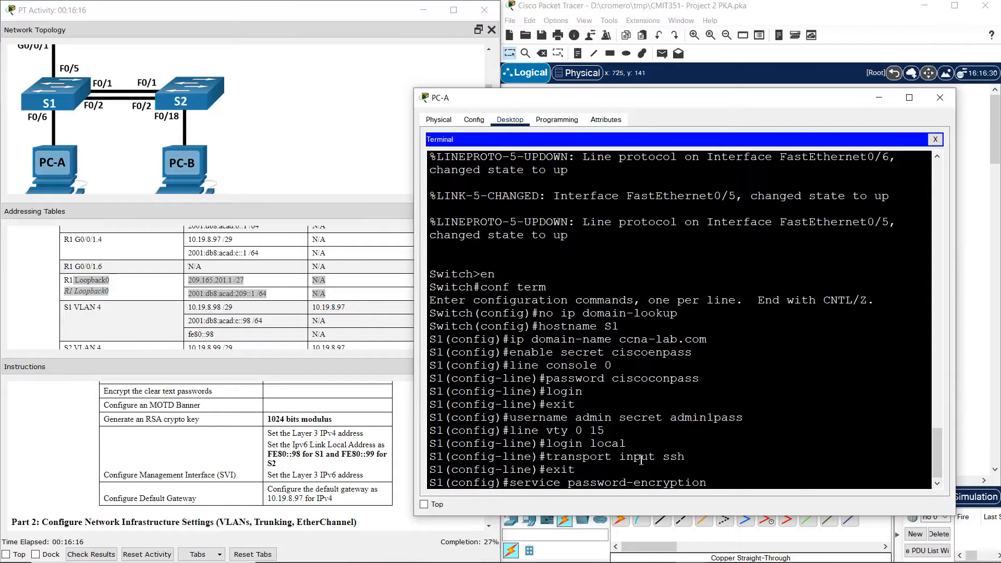
pyautogui.press('Return')
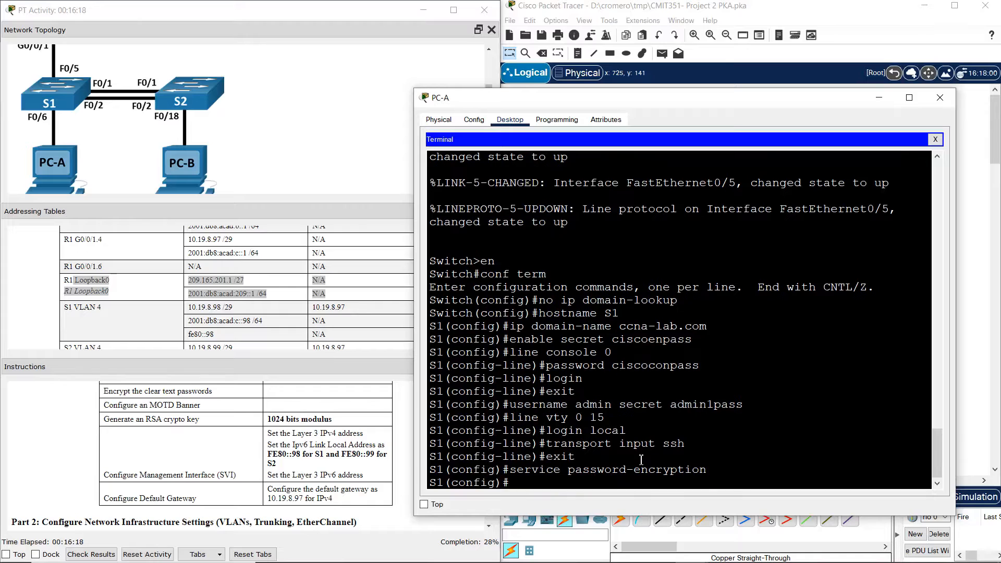
pyautogui.write('banner')
pyautogui.write(' motd %%')
pyautogui.write('Unauthor')
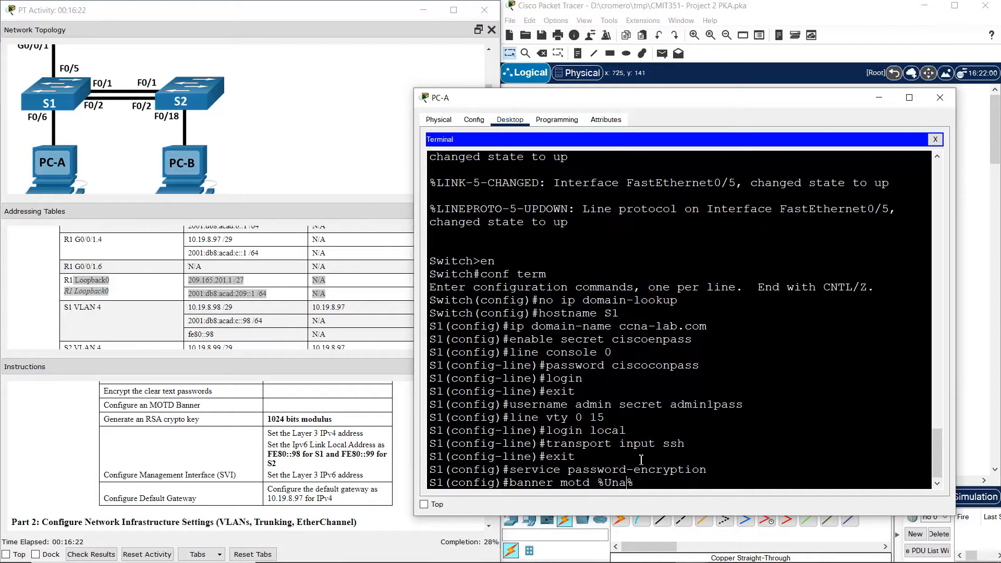
pyautogui.write('ized Acces')
pyautogui.write('s is Prohibite')
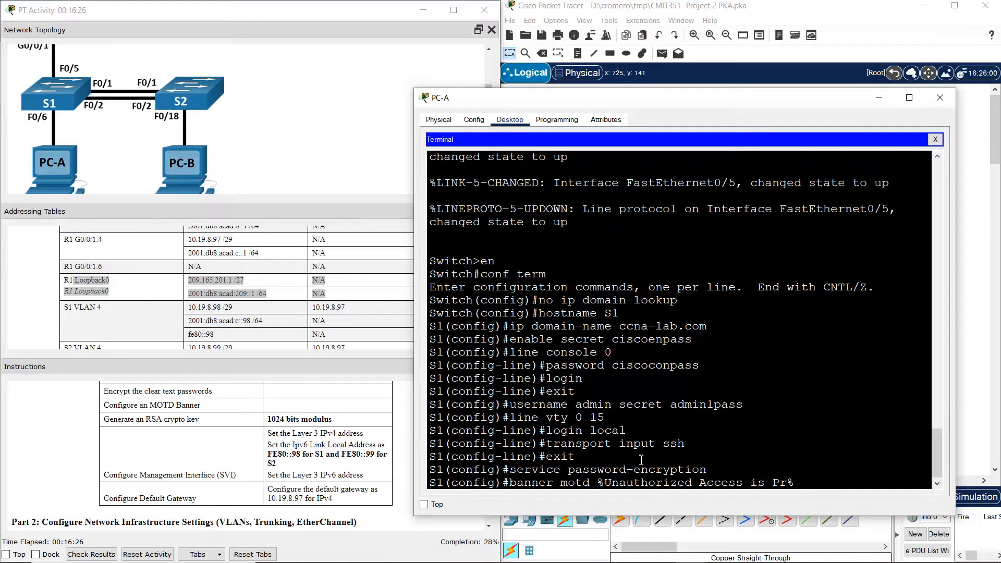
pyautogui.write('d!')
pyautogui.press('Return')
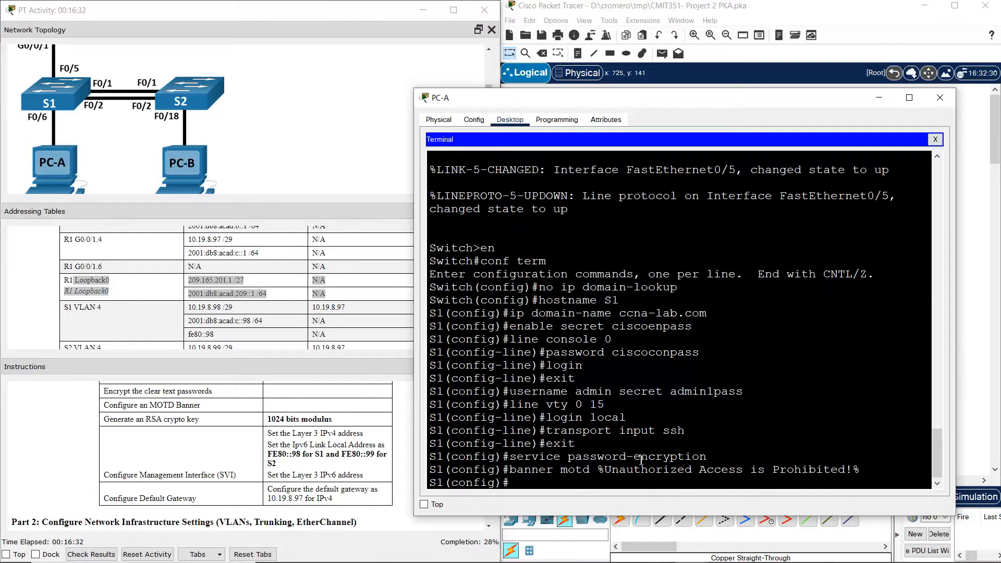
# - Generate a 1024-bit RSA key on S1 to enable SSH
pyautogui.write('crypto key generate rsa')
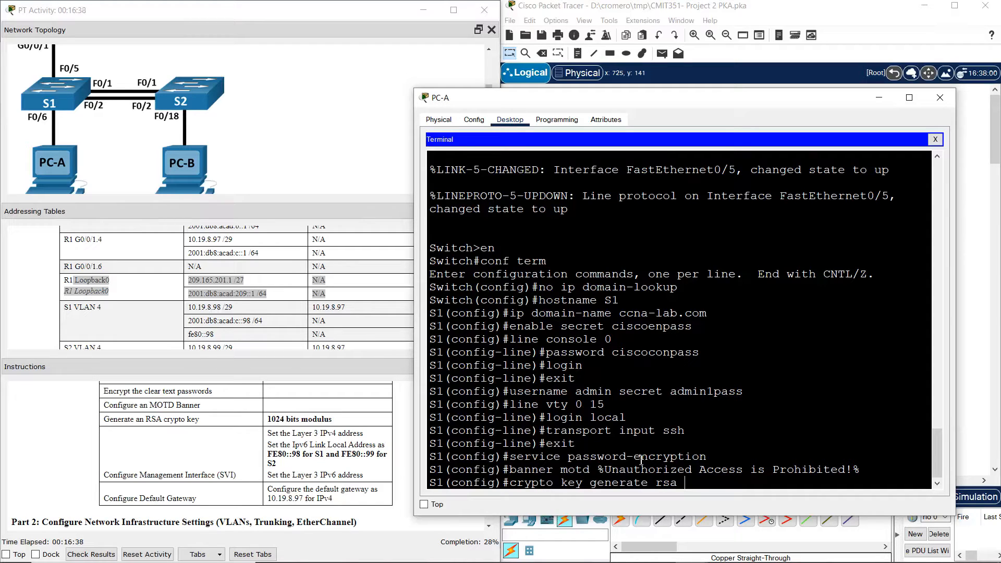
pyautogui.write(' general-key modulus 1024')
pyautogui.press('Return')
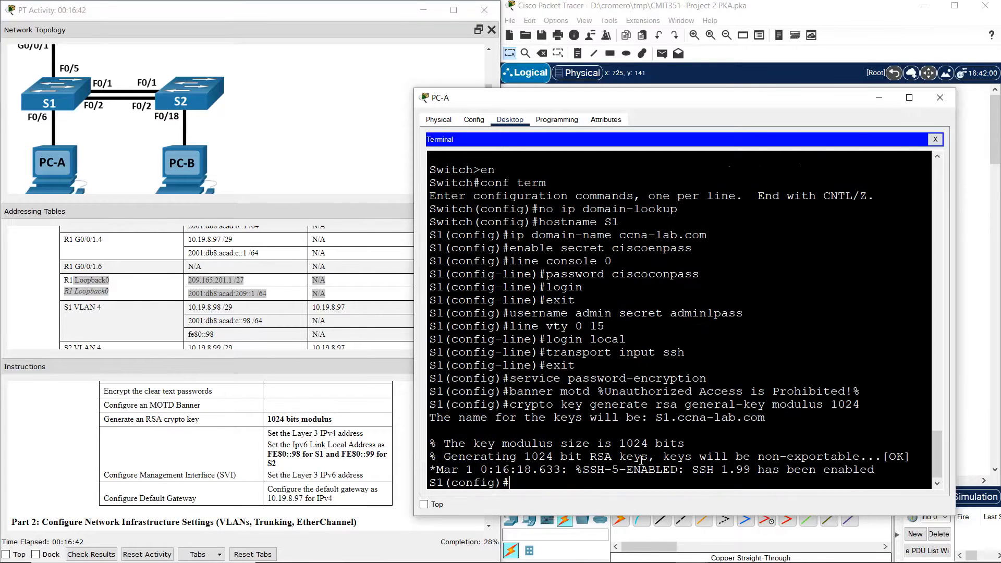
pyautogui.press('Return')
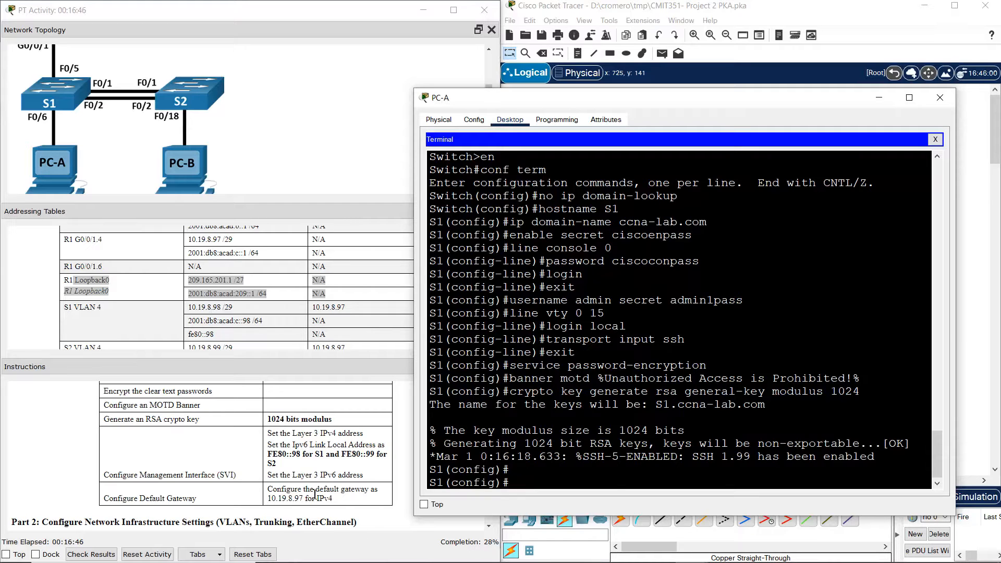
# - Mark the SVI requirements and bring the PT Activity instructions in front of PC-A's terminal
pyautogui.click(152, 479)
pyautogui.moveTo(153, 478); pyautogui.dragTo(367, 474)
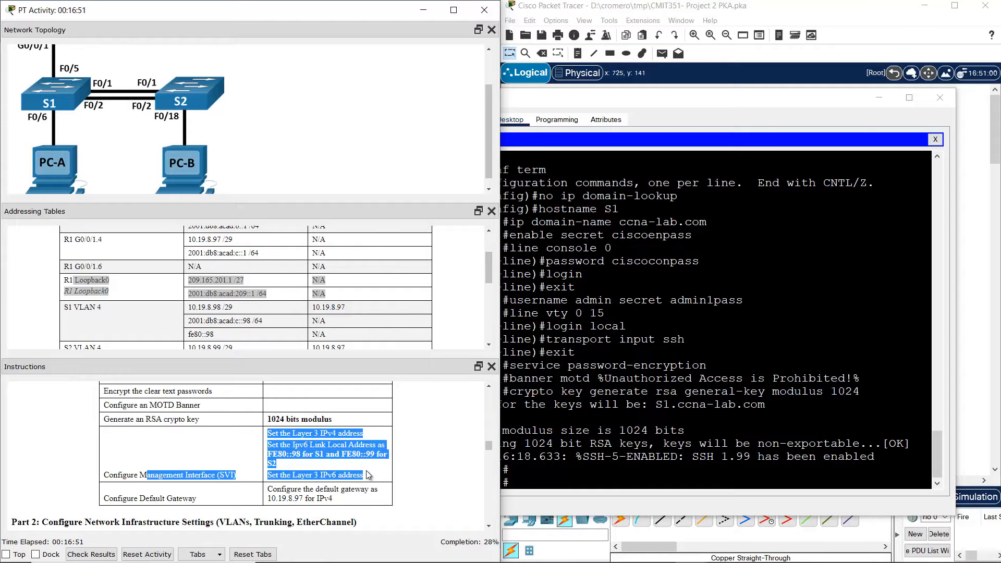
pyautogui.click(665, 6)
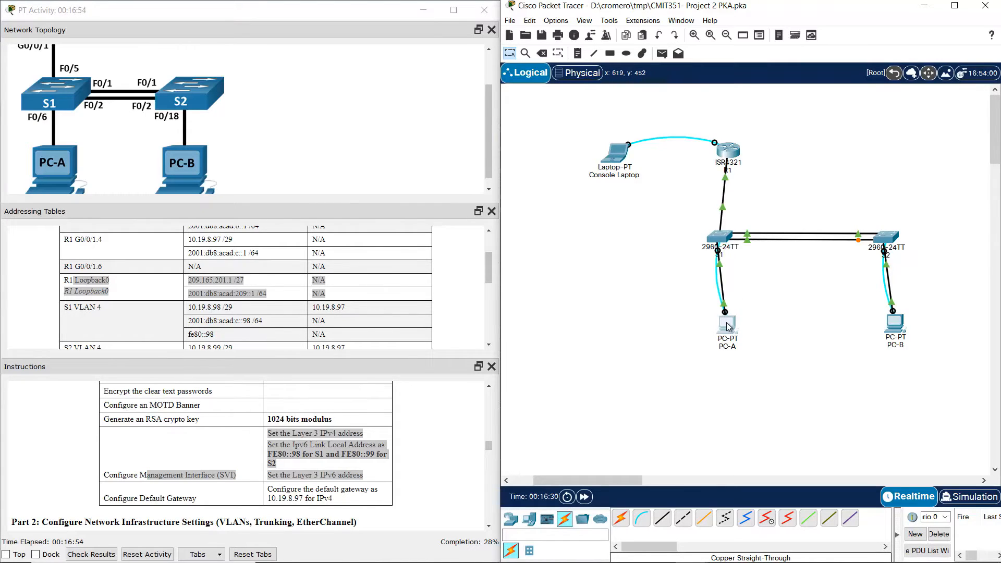
pyautogui.click(726, 323)
pyautogui.click(385, 442)
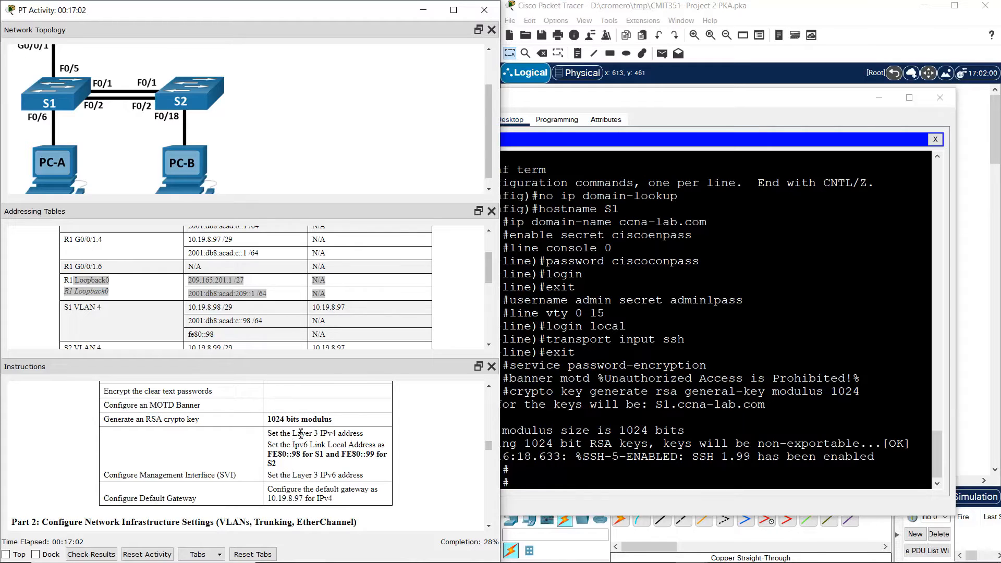
# - Enter S1's VLAN 4 interface and assign it 10.19.8.98 255.255.255.248
pyautogui.moveTo(280, 434); pyautogui.dragTo(364, 474)
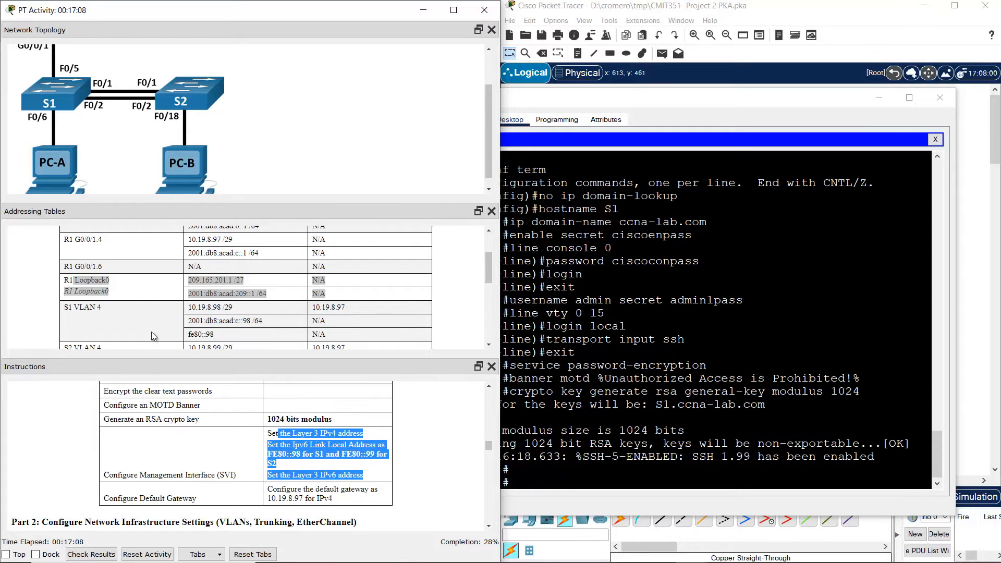
pyautogui.moveTo(67, 311); pyautogui.dragTo(334, 337)
pyautogui.click(722, 434)
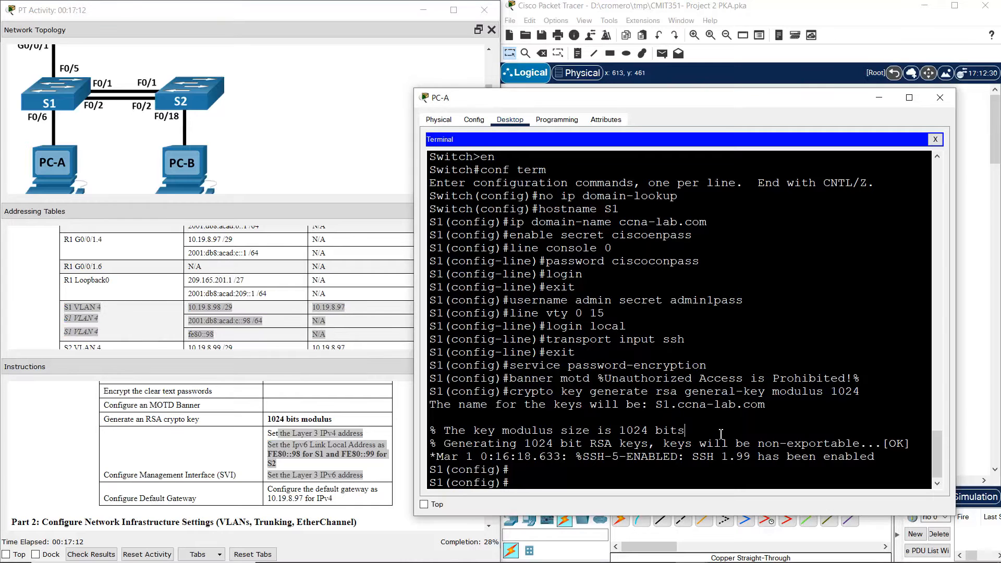
pyautogui.write('int vlan 4')
pyautogui.press('Return')
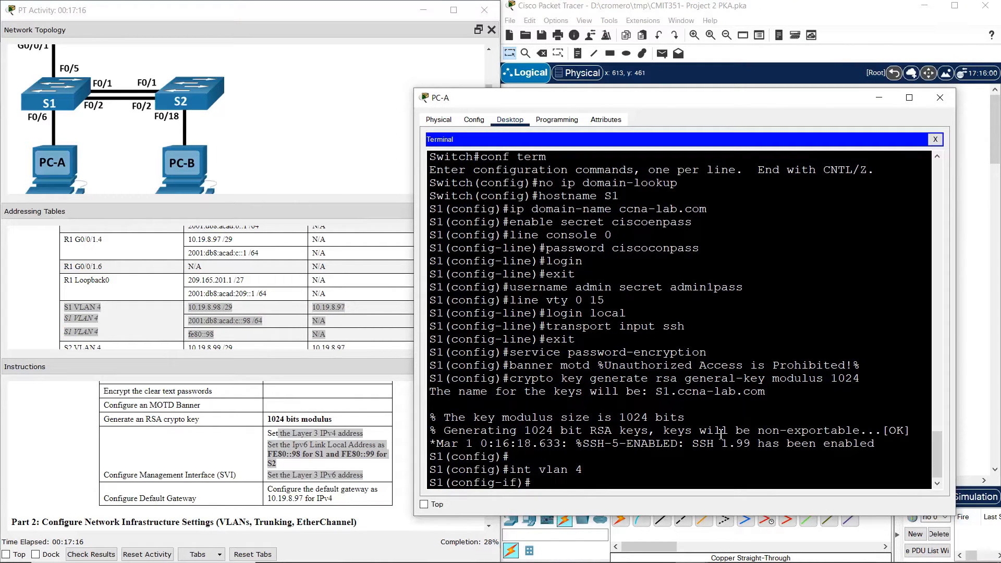
pyautogui.write('ip address 10.19.8.98 255')
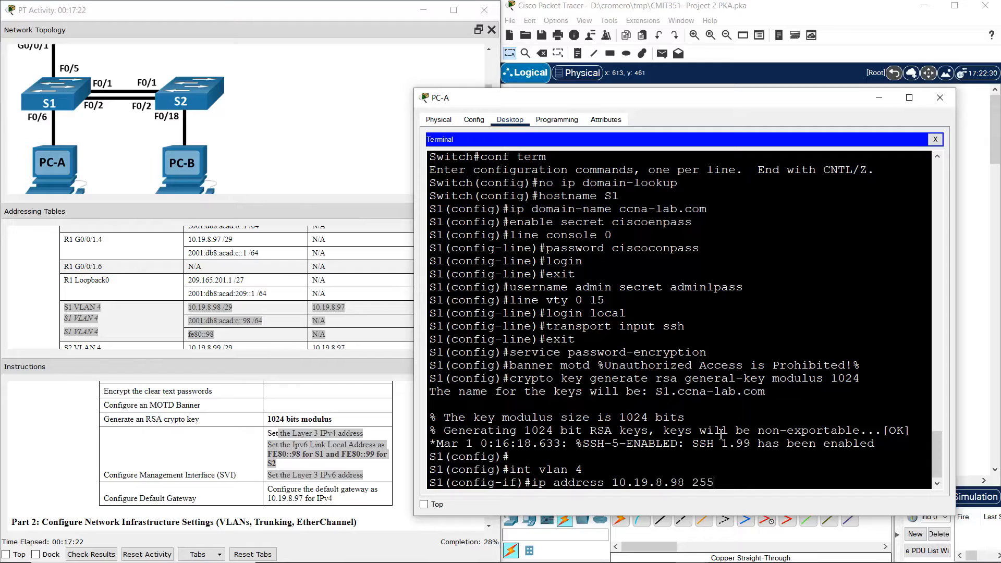
pyautogui.write('.255.255.248')
pyautogui.press('Return')
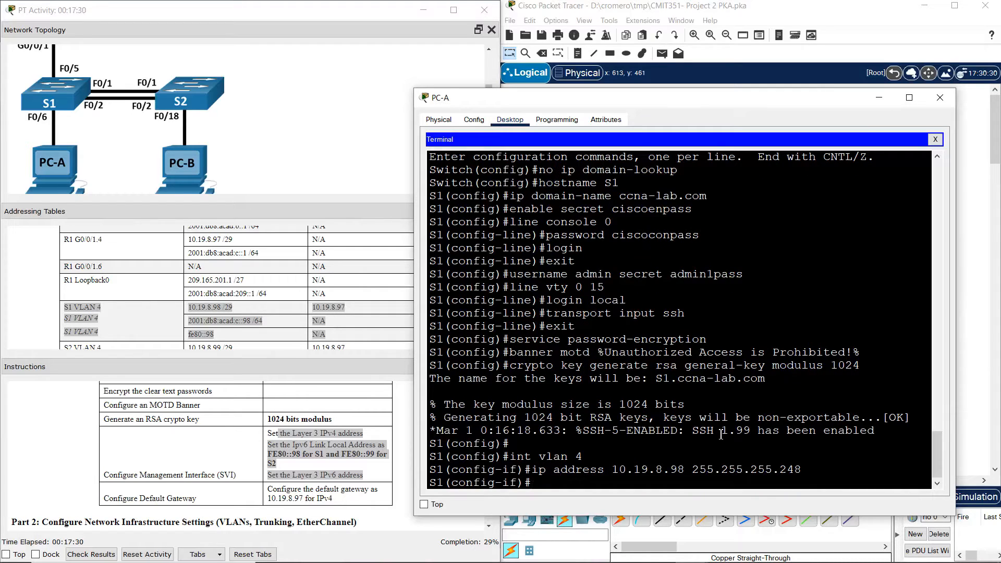
# - Add IPv6 addresses fe80::98 link-local and 2001:db8:acad:c::98/64 to VLAN 4
pyautogui.write('ipv6 address fe80::98 ')
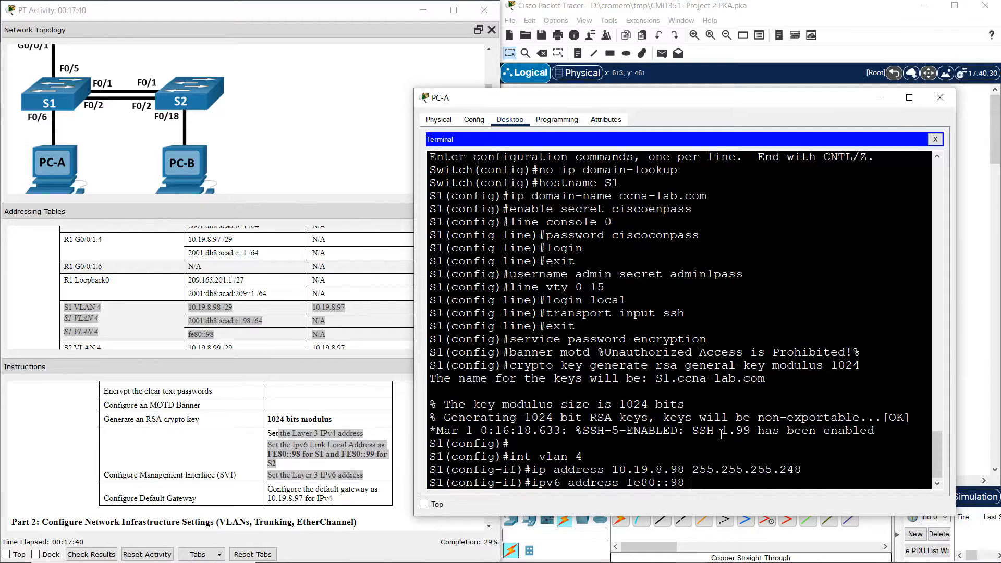
pyautogui.write('link-local')
pyautogui.press('Return')
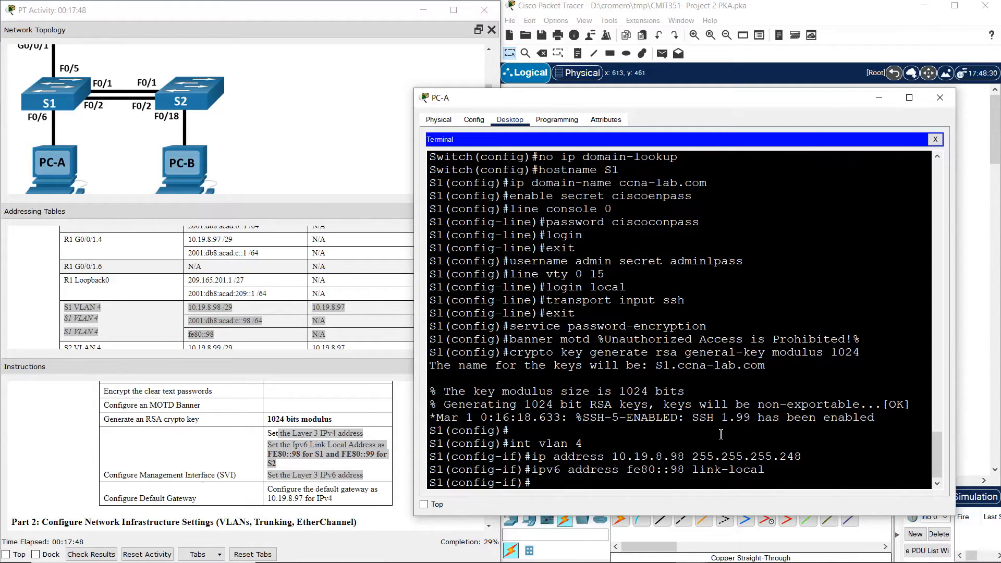
pyautogui.press('Up')
pyautogui.press('BackSpace')
pyautogui.press('BackSpace')
pyautogui.press('BackSpace')
pyautogui.press('BackSpace')
pyautogui.press('BackSpace')
pyautogui.press('BackSpace')
pyautogui.press('BackSpace')
pyautogui.press('BackSpace')
pyautogui.press('BackSpace')
pyautogui.press('BackSpace')
pyautogui.press('BackSpace')
pyautogui.press('BackSpace')
pyautogui.press('BackSpace')
pyautogui.press('BackSpace')
pyautogui.press('BackSpace')
pyautogui.press('BackSpace')
pyautogui.press('BackSpace')
pyautogui.press('BackSpace')
pyautogui.press('BackSpace')
pyautogui.write('2001:db8:acad')
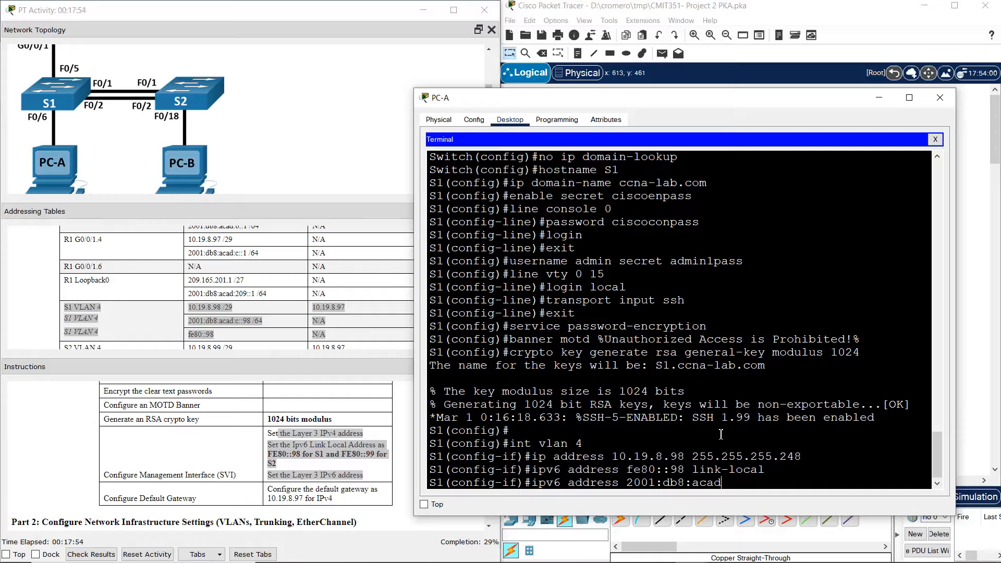
pyautogui.write(':c::98/64')
pyautogui.press('Return')
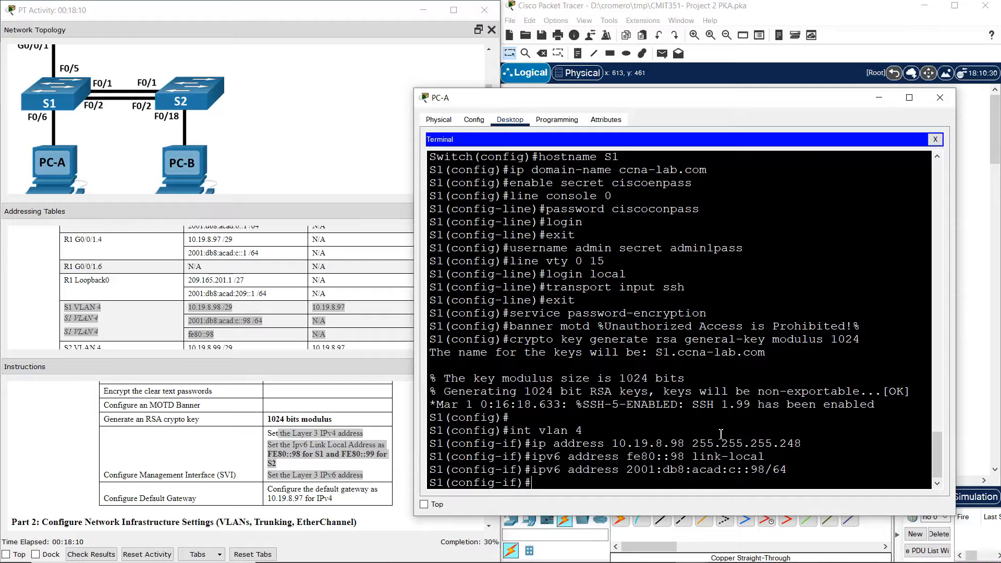
# - Set the VLAN 4 interface description to Management and exit
pyautogui.write('description Management')
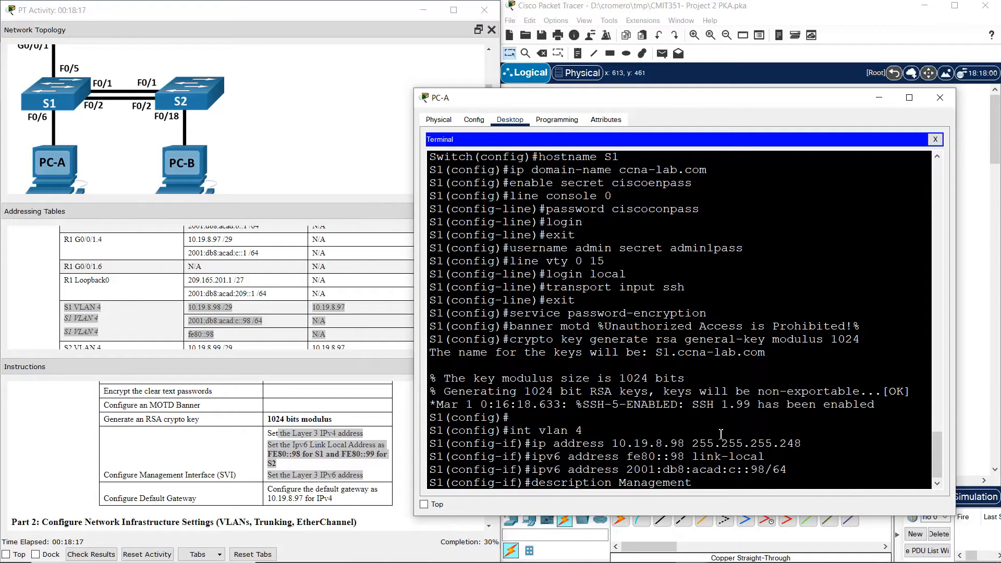
pyautogui.press('Return')
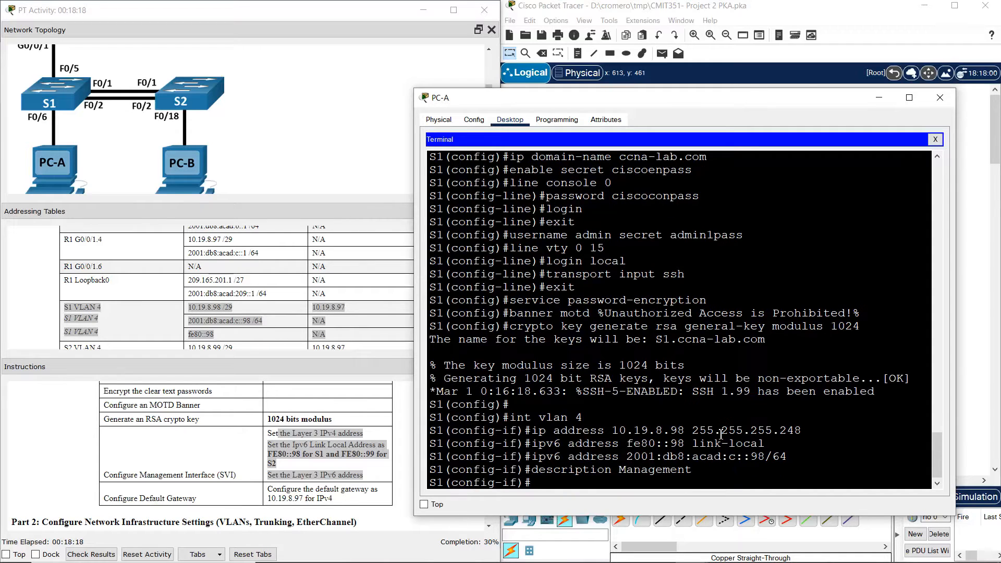
pyautogui.write('exit')
pyautogui.press('Return')
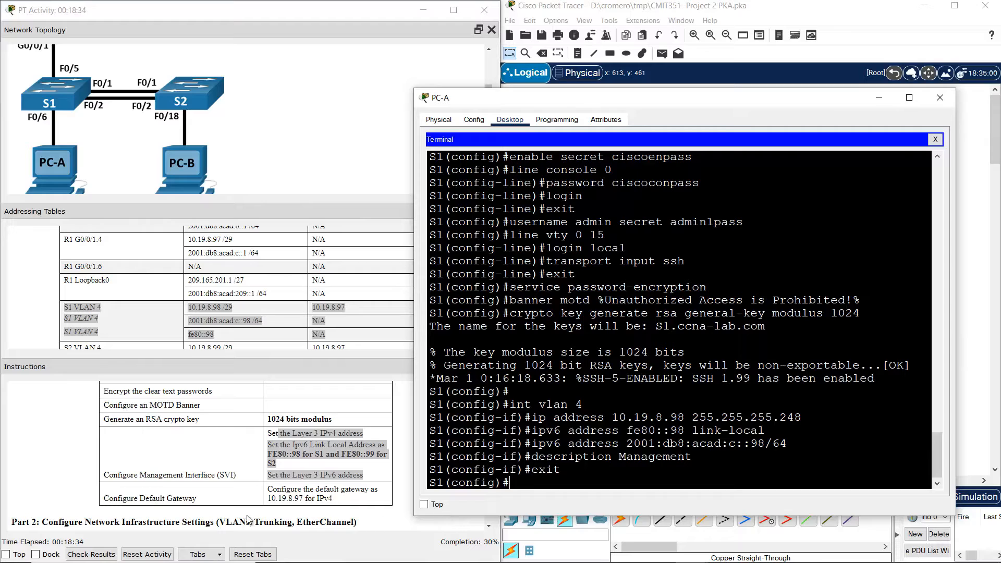
# - Set S1's default gateway to 10.19.8.97, then scroll the instructions back to Step 2
pyautogui.moveTo(163, 499); pyautogui.dragTo(344, 504)
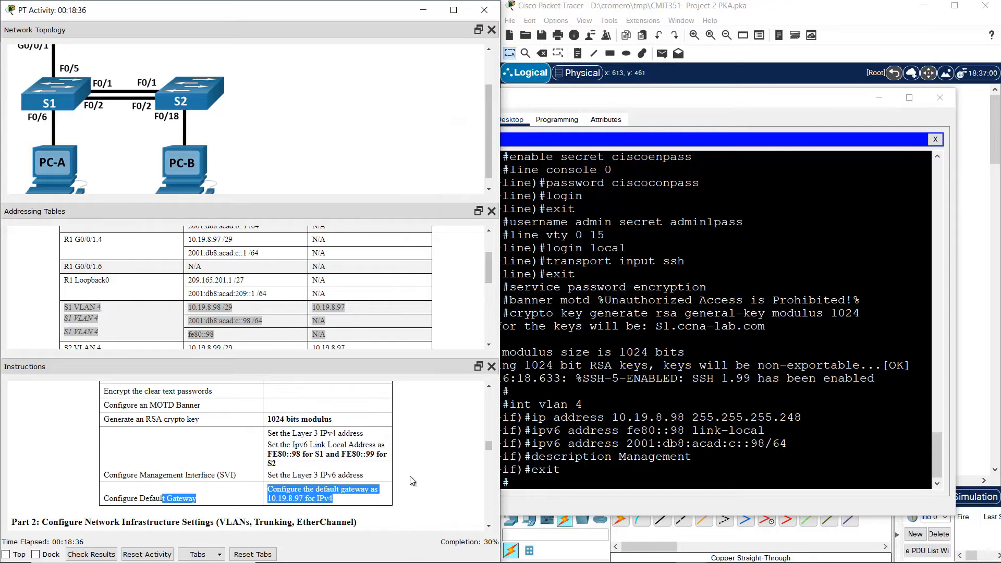
pyautogui.click(617, 469)
pyautogui.write('ip d')
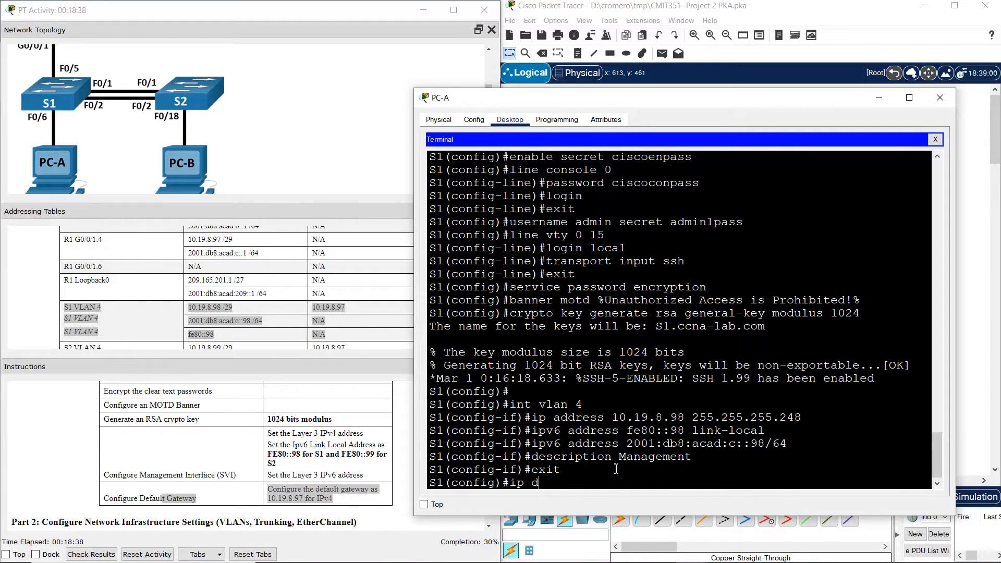
pyautogui.write('efault-gateway')
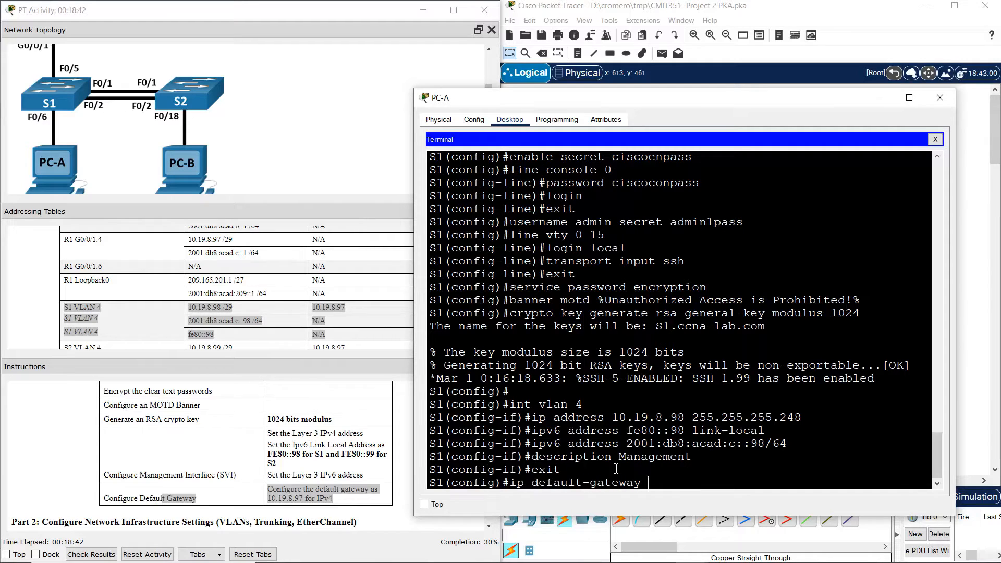
pyautogui.write(' 10.1+9')
pyautogui.press('BackSpace')
pyautogui.write('8.97')
pyautogui.press('Return')
pyautogui.click(386, 468)
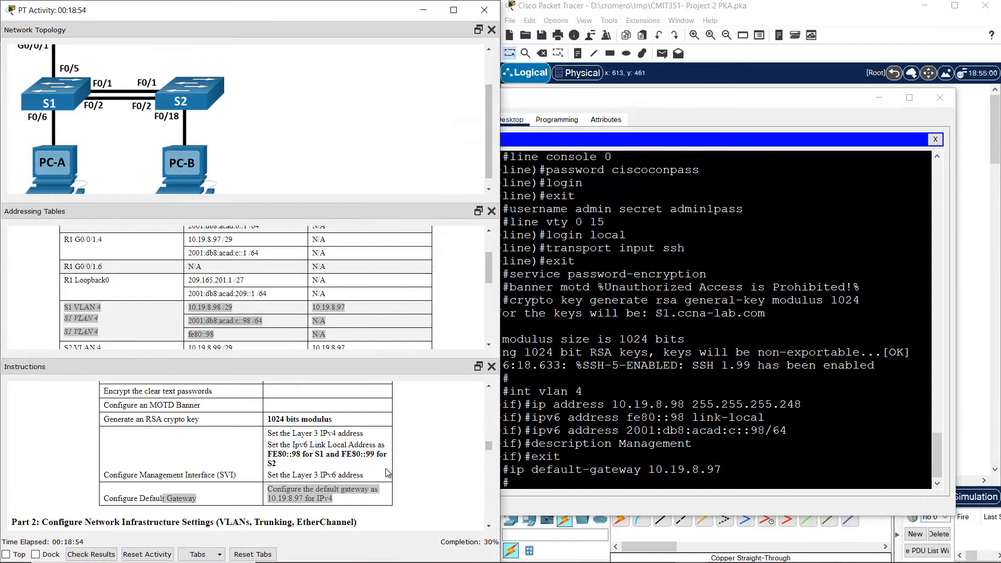
pyautogui.moveTo(486, 448); pyautogui.dragTo(486, 436)
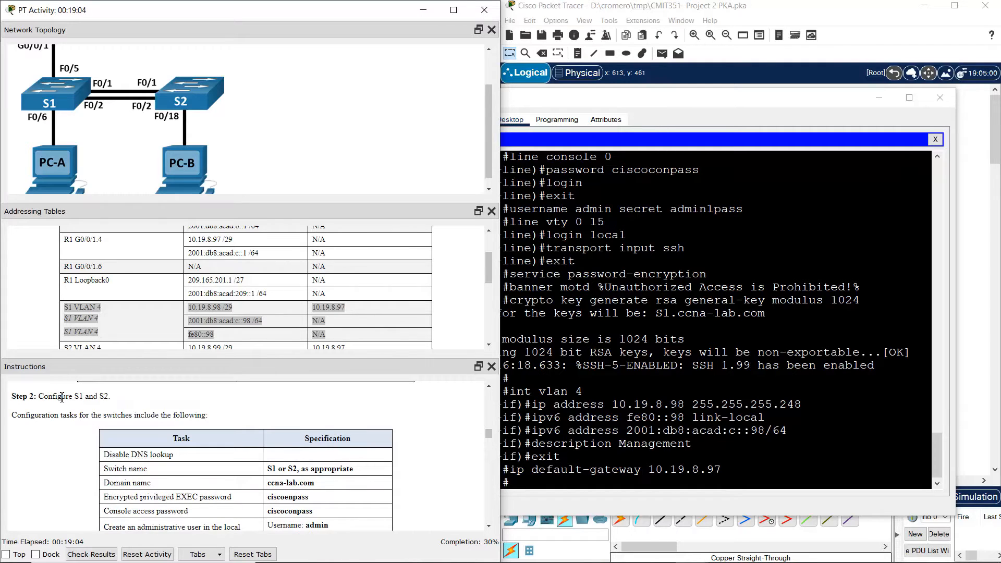
# - Connect PC-B's Terminal to S2's console with default serial settings and enlarge the window
pyautogui.moveTo(61, 396); pyautogui.dragTo(151, 397)
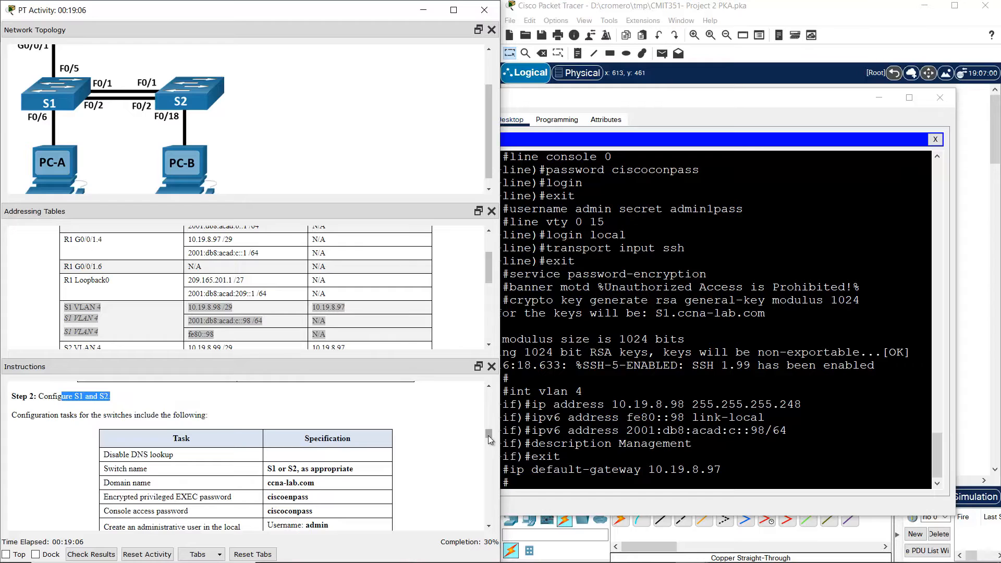
pyautogui.scroll(-2, 488, 436)
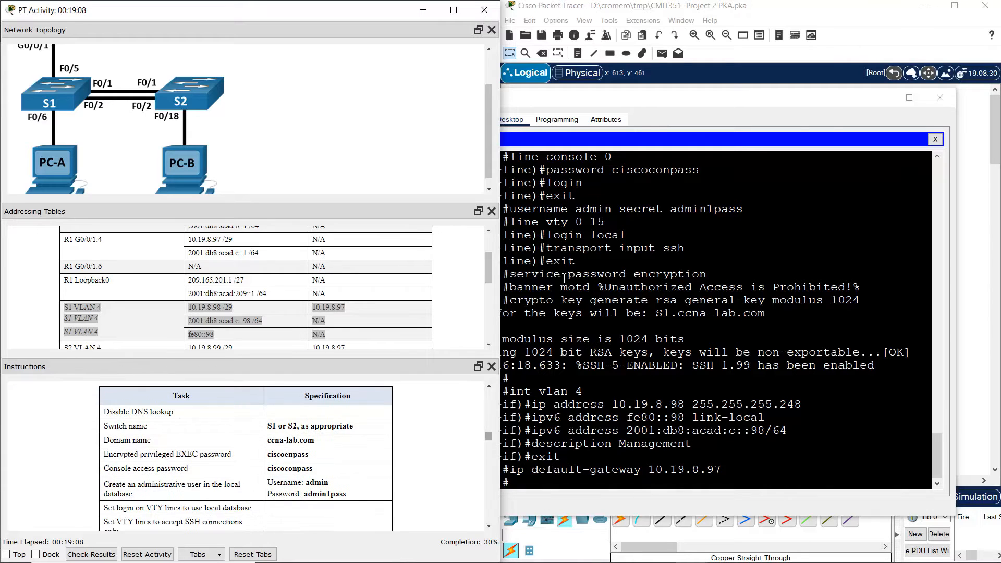
pyautogui.click(751, 6)
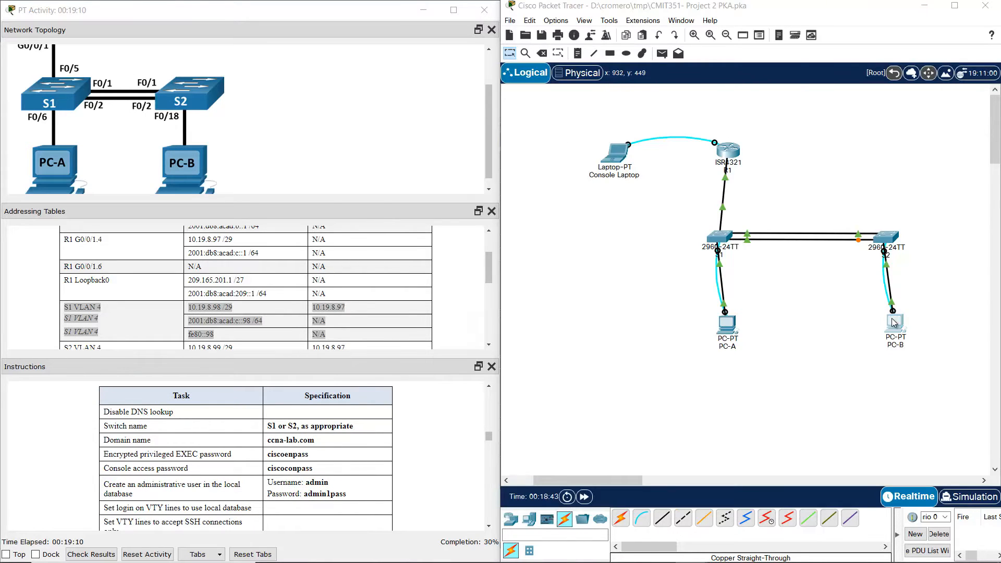
pyautogui.click(892, 318)
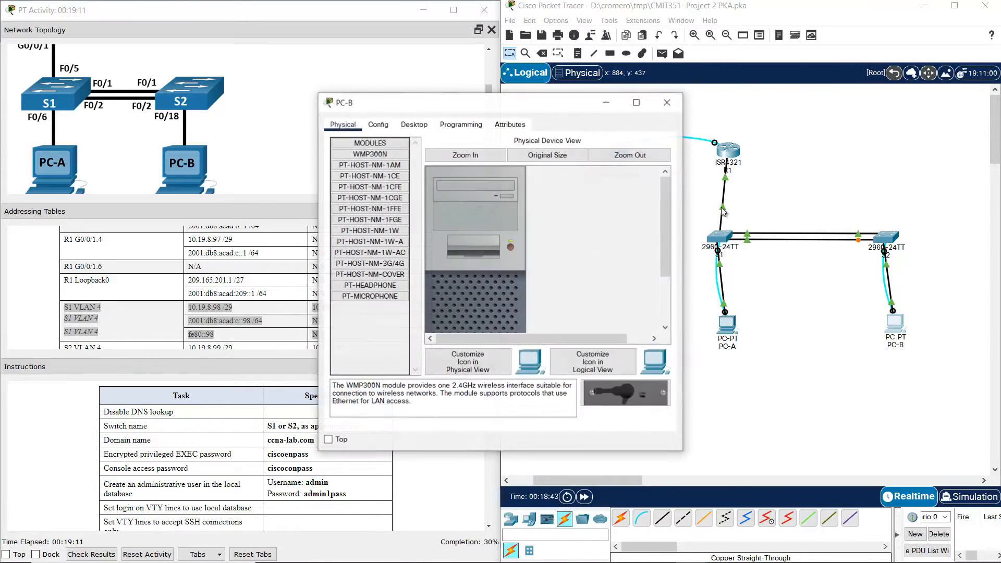
pyautogui.click(416, 124)
pyautogui.click(495, 185)
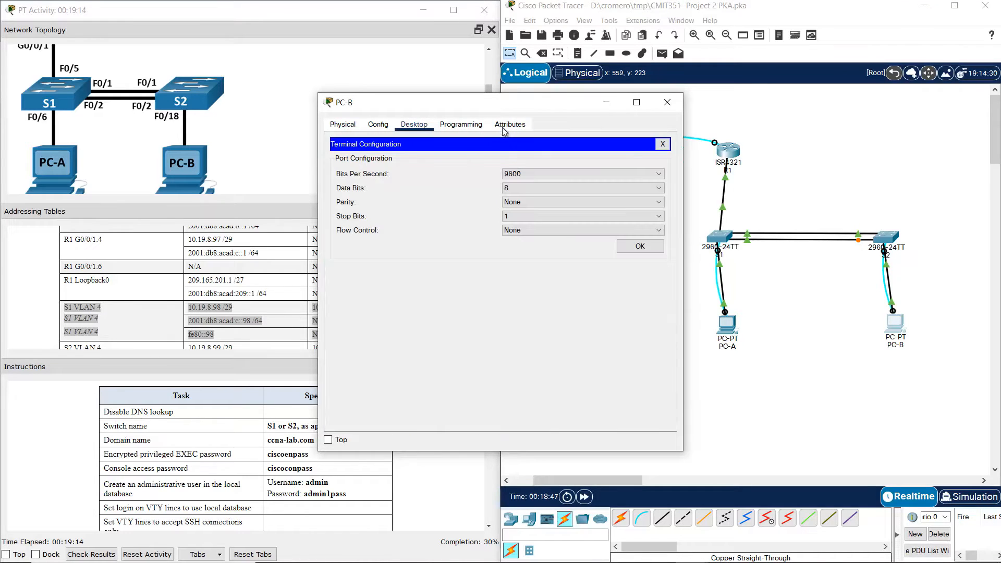
pyautogui.moveTo(522, 107); pyautogui.dragTo(618, 130)
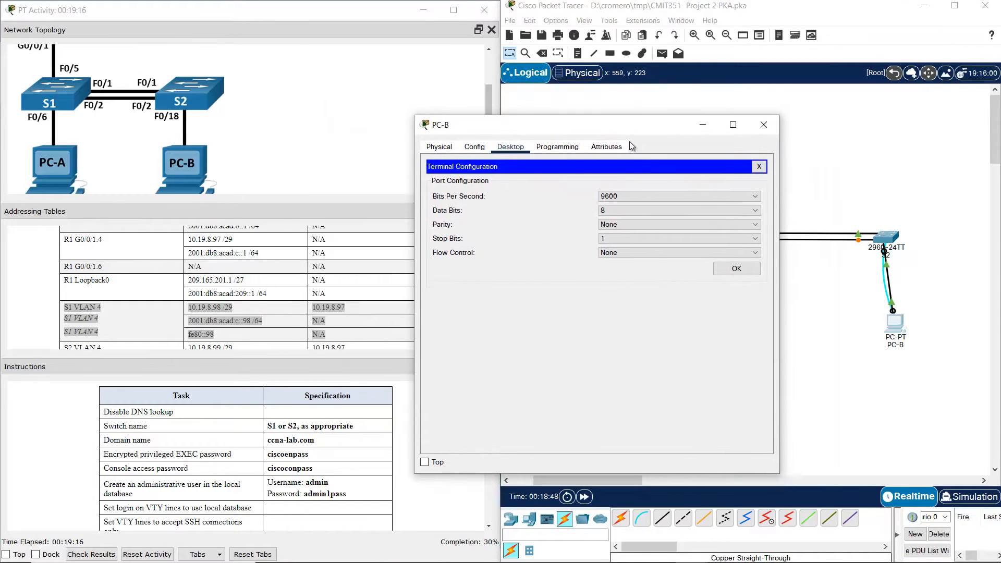
pyautogui.click(735, 269)
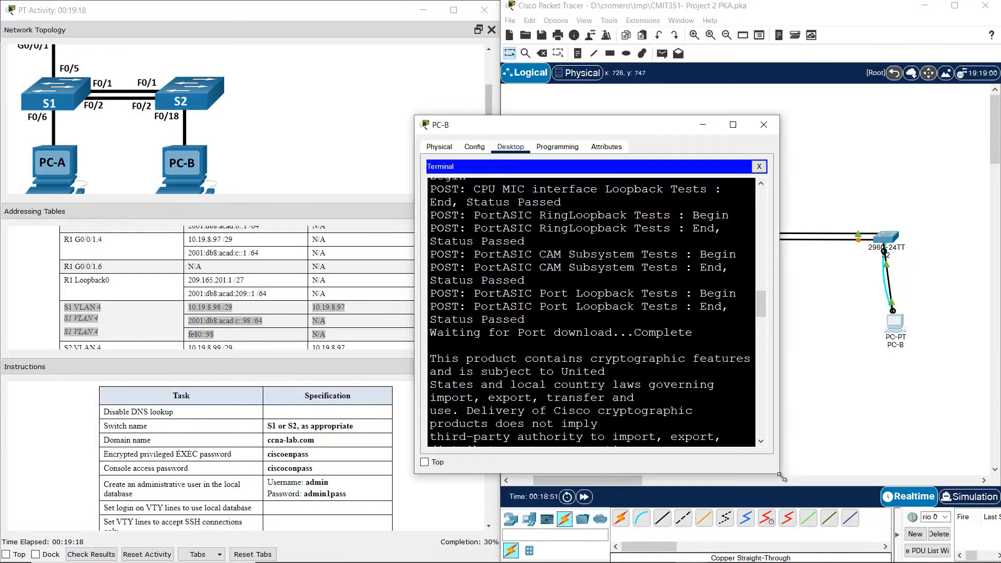
pyautogui.moveTo(784, 473); pyautogui.dragTo(996, 527)
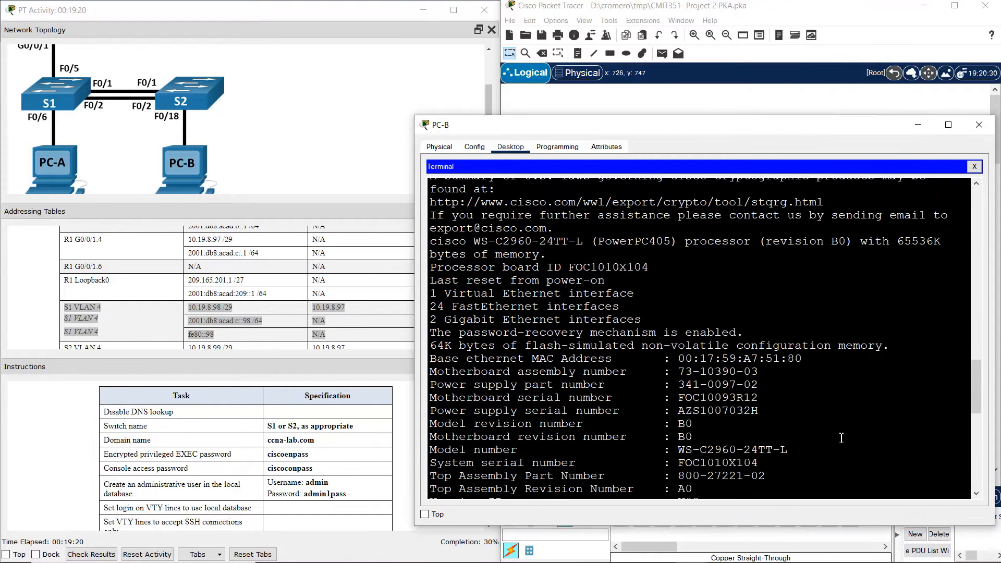
# - On S2, enter global configuration, disable DNS lookup and set the hostname
pyautogui.press('Return')
pyautogui.write('en')
pyautogui.press('Return')
pyautogui.write('conf term')
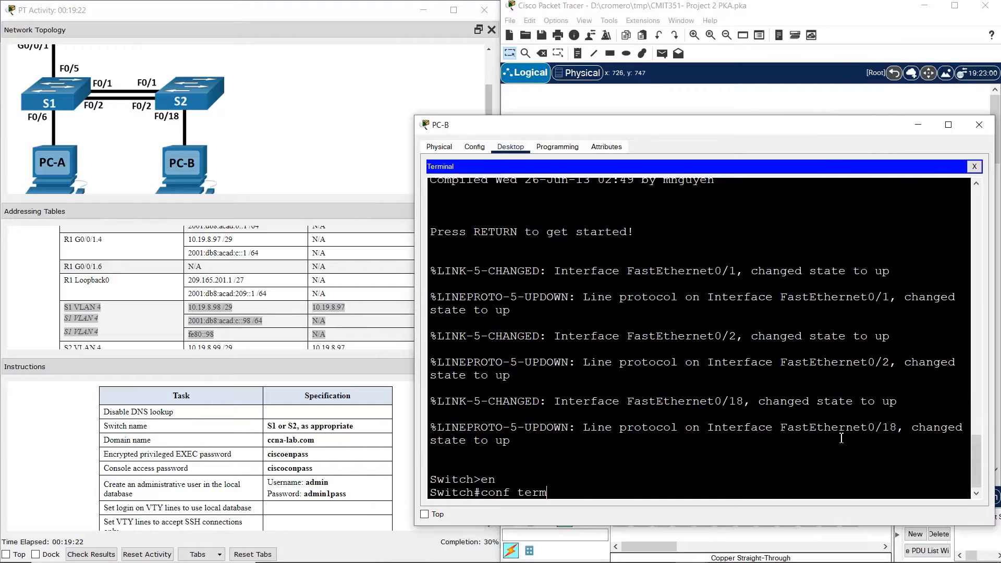
pyautogui.press('Return')
pyautogui.write('no ip domain-')
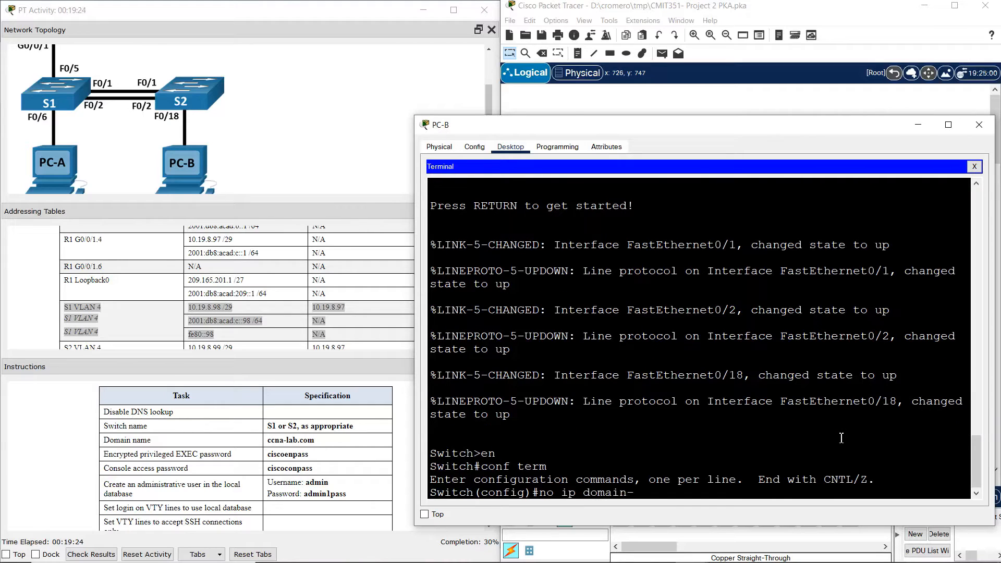
pyautogui.write('lookup')
pyautogui.press('Return')
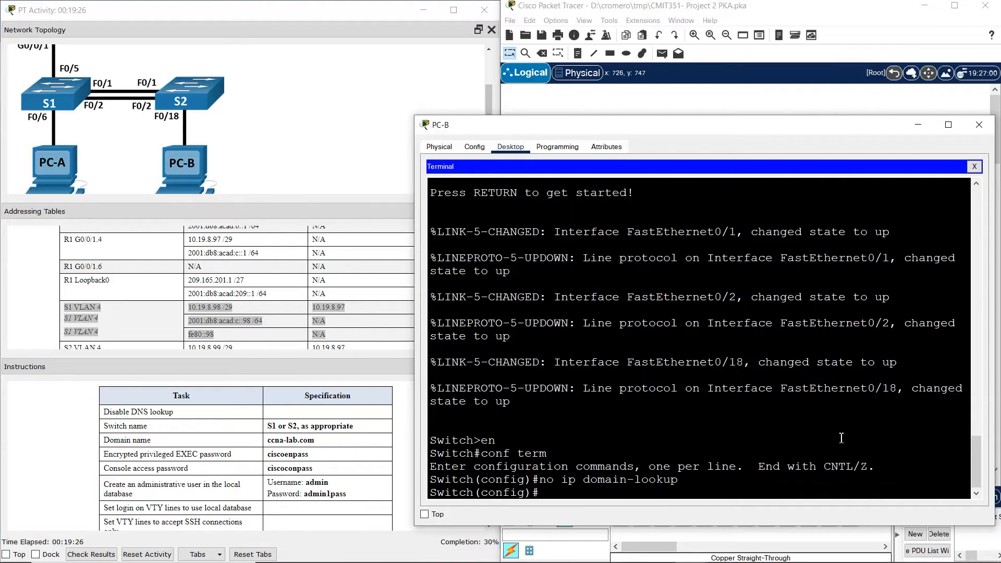
pyautogui.write('hostname S2')
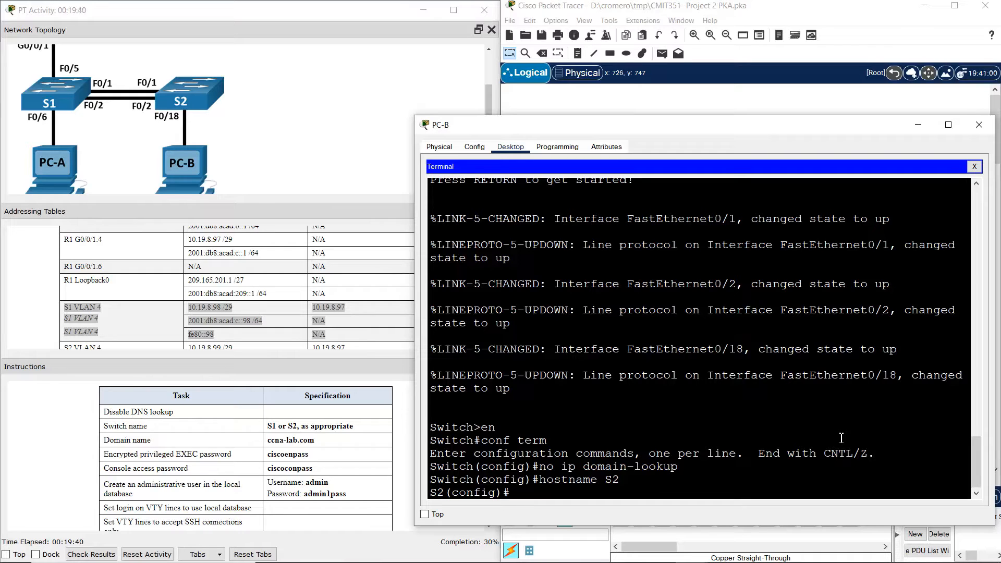
# - Set S2's domain name to ccna-lab.com and configure the enable secret
pyautogui.write('ip domain-name ccna-lab')
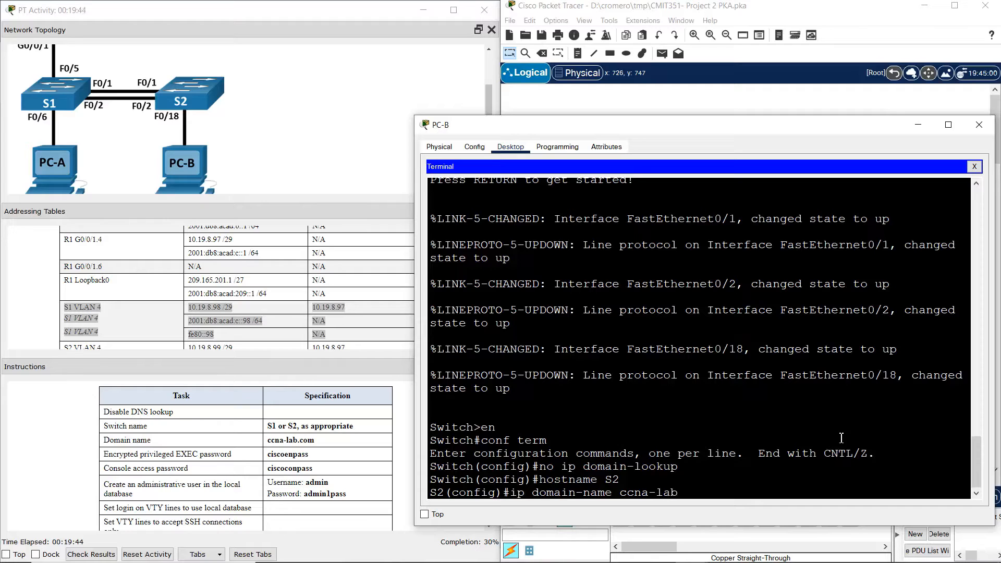
pyautogui.write('.com')
pyautogui.press('Return')
pyautogui.write('e')
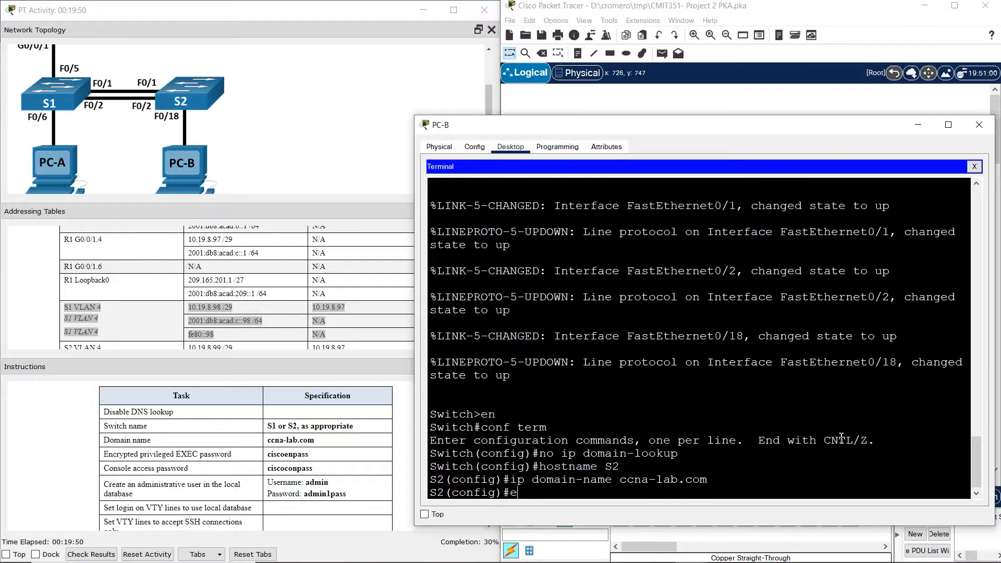
pyautogui.write('nable secret ciscoenpass')
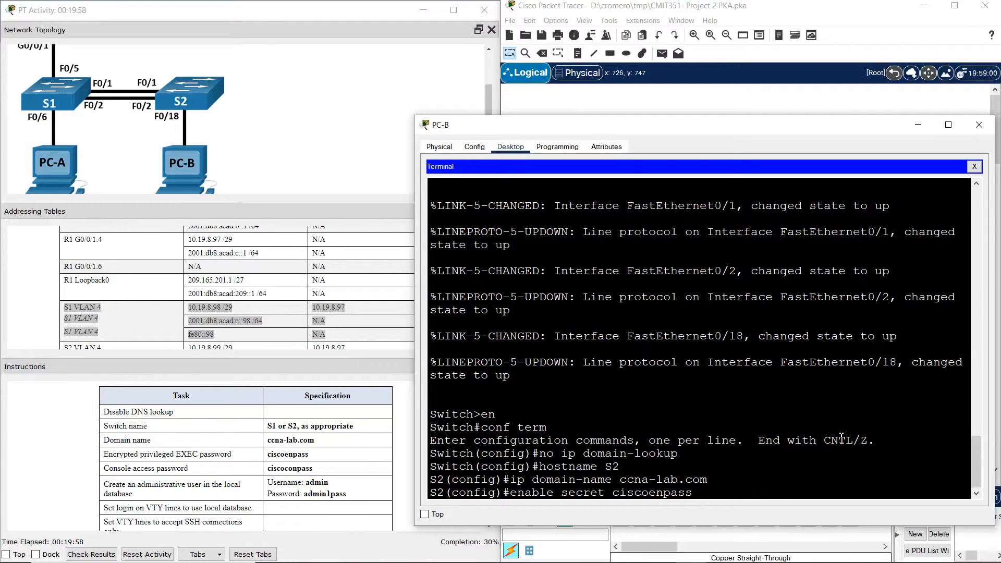
pyautogui.press('Return')
# - Give console line 0 a password and require login
pyautogui.write('line console 0')
pyautogui.press('Return')
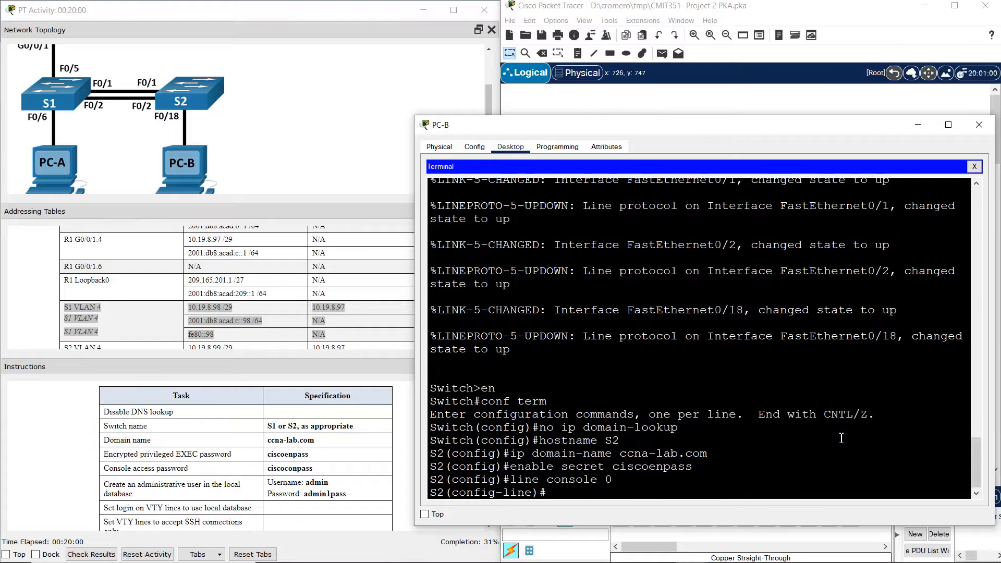
pyautogui.write('password ciscoconpass')
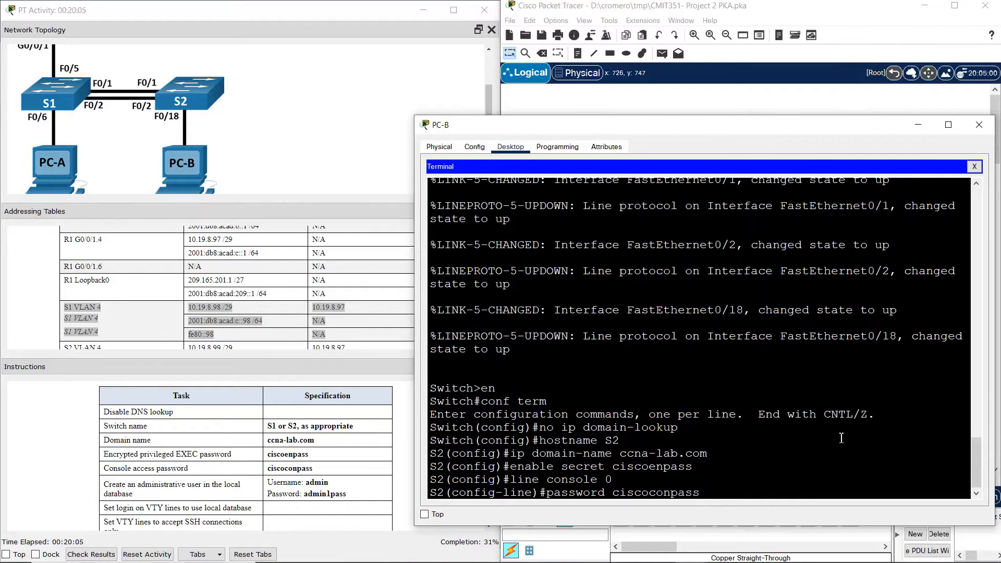
pyautogui.press('Return')
pyautogui.write('login')
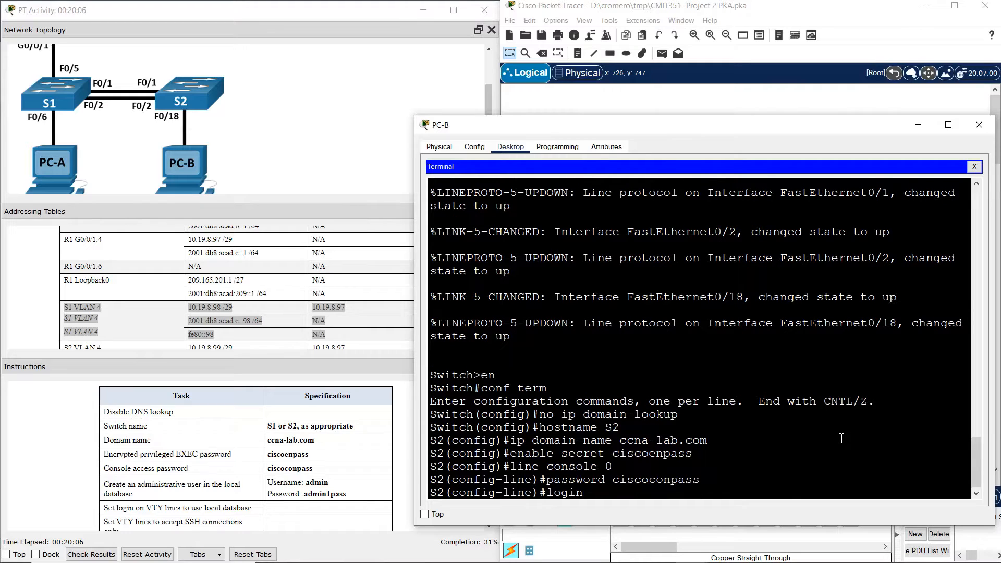
pyautogui.press('Return')
pyautogui.write('exit')
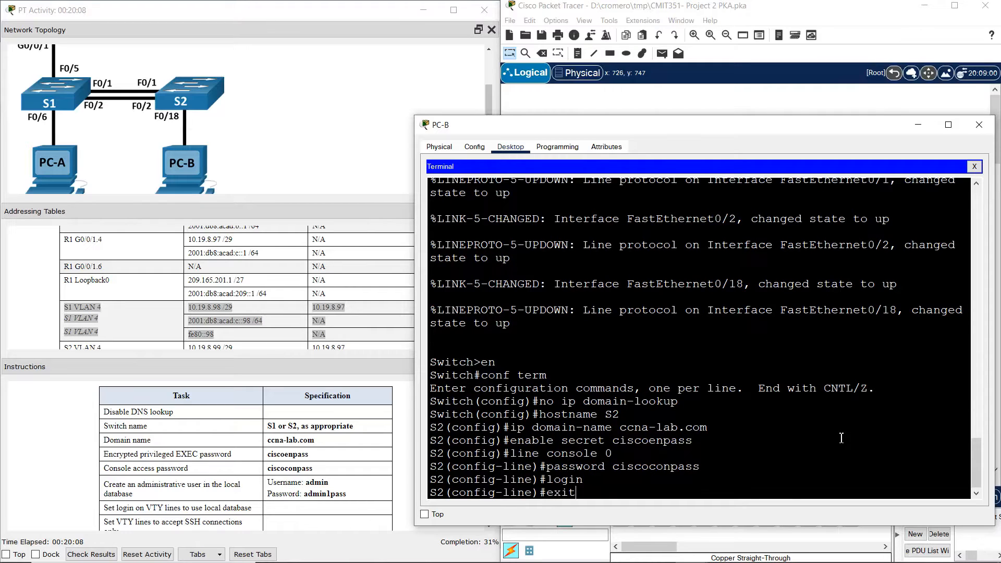
pyautogui.press('Return')
# - Create a local admin user with a secret and make VTY 0 15 use local login over SSH only
pyautogui.write('user')
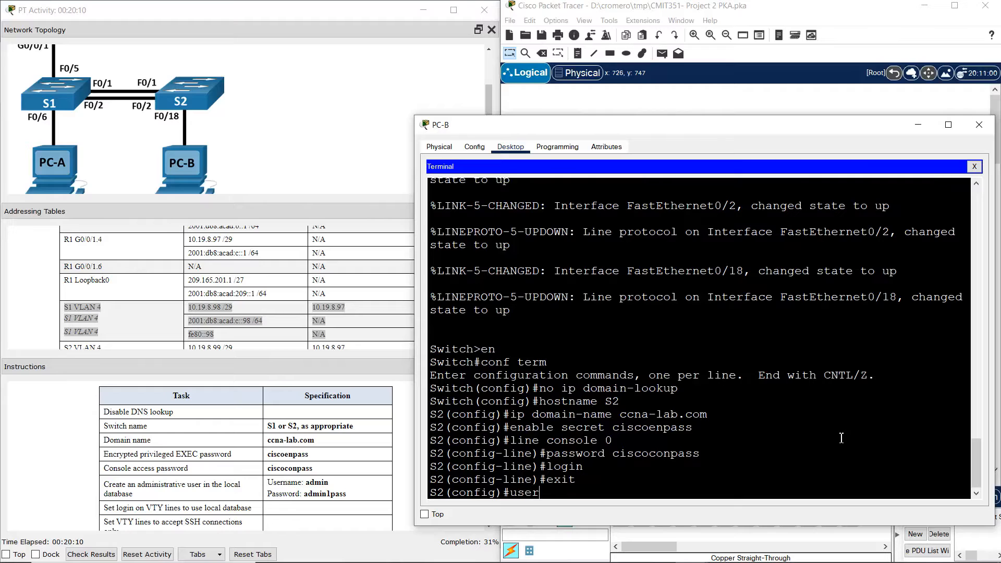
pyautogui.write('name admin secret admin1pass')
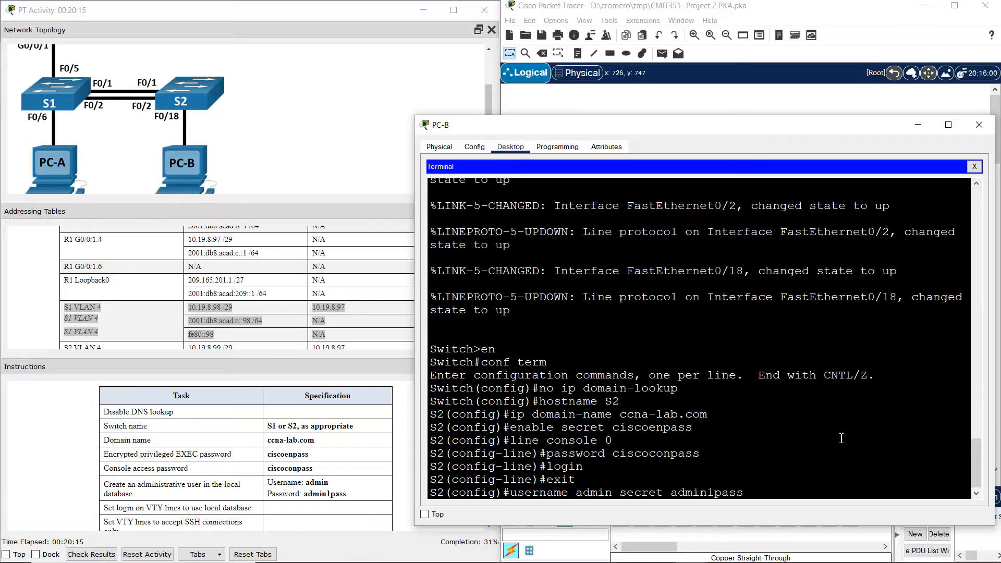
pyautogui.press('Return')
pyautogui.write('l')
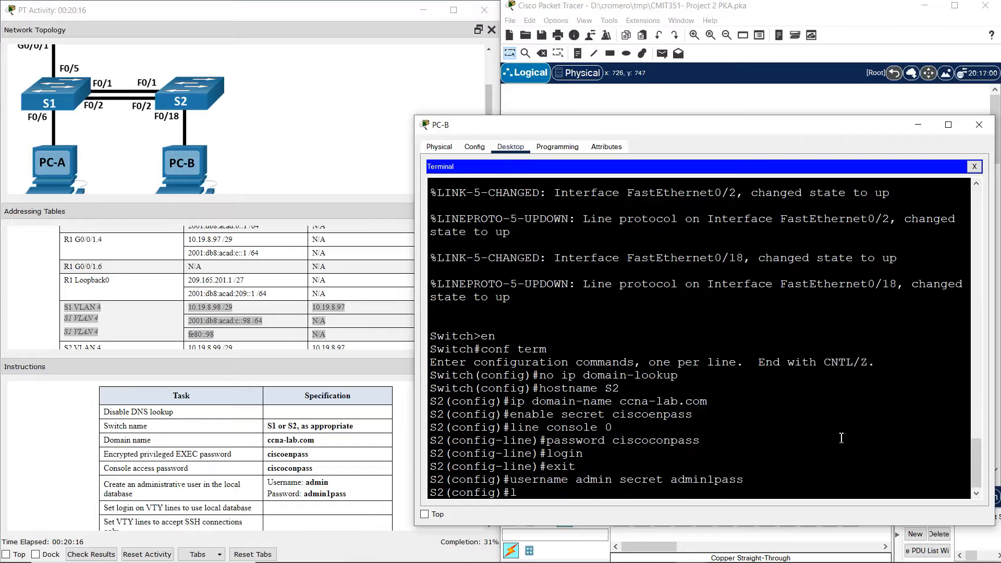
pyautogui.write('ine vty 0 15')
pyautogui.press('Return')
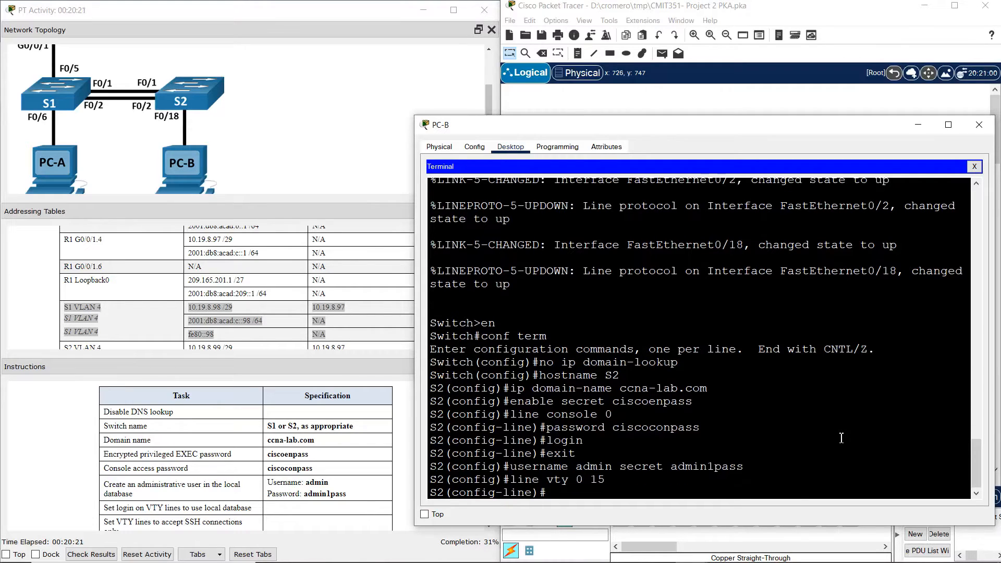
pyautogui.write('login local')
pyautogui.press('Return')
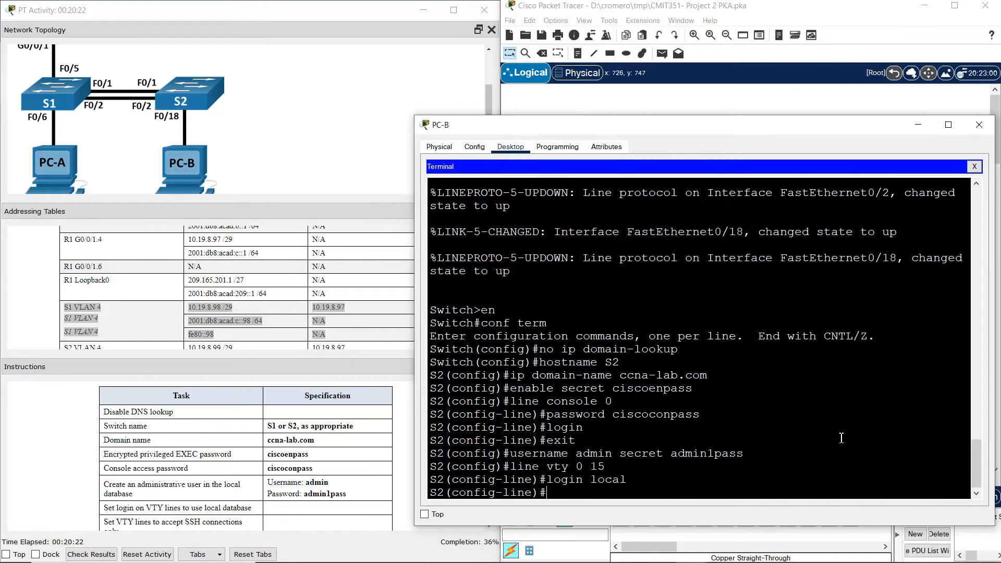
pyautogui.write('transport input ssh')
pyautogui.press('Return')
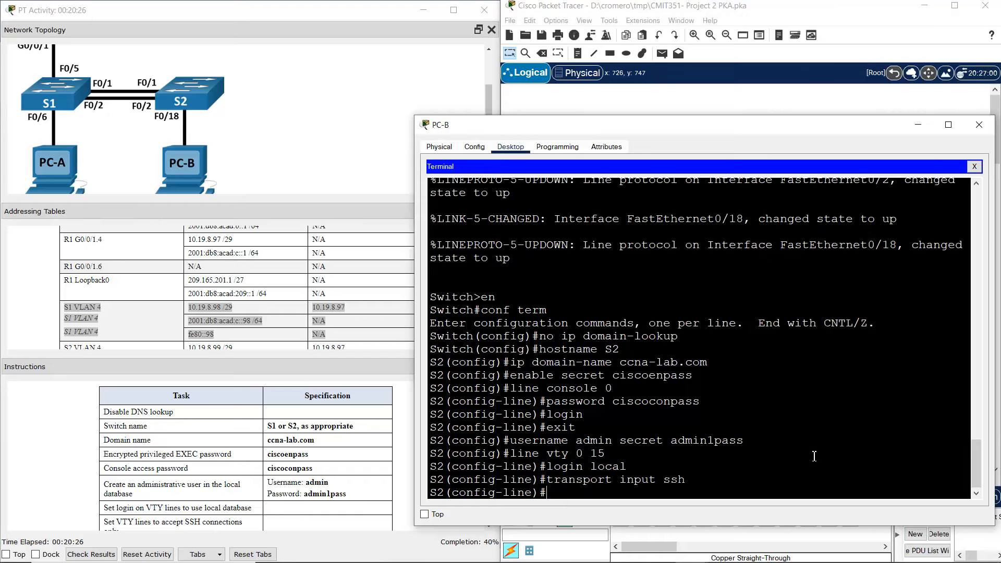
# - Scroll through the lab instructions to review S2's remaining tasks
pyautogui.click(329, 482)
pyautogui.click(491, 527)
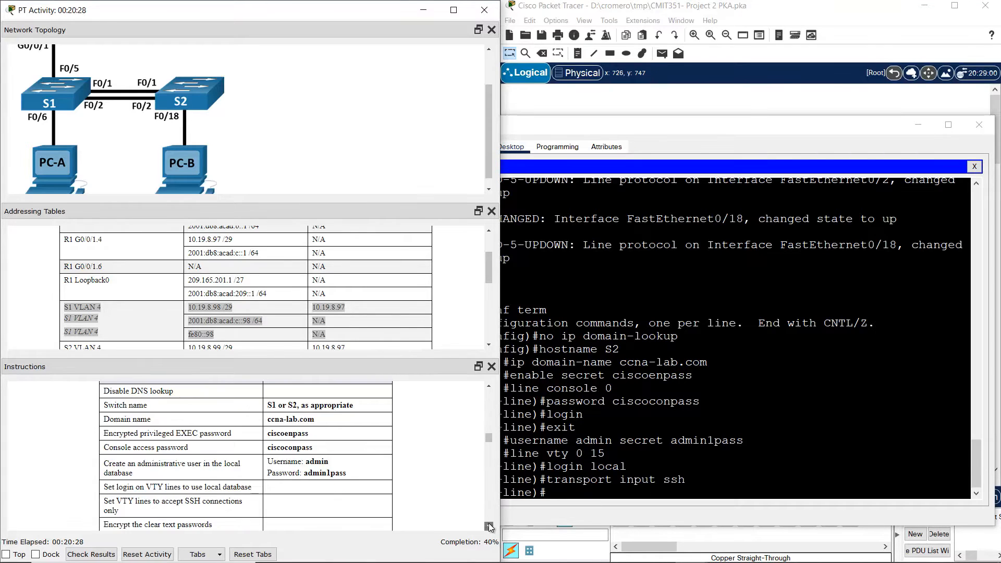
pyautogui.click(491, 527)
pyautogui.click(491, 527)
pyautogui.click(490, 527)
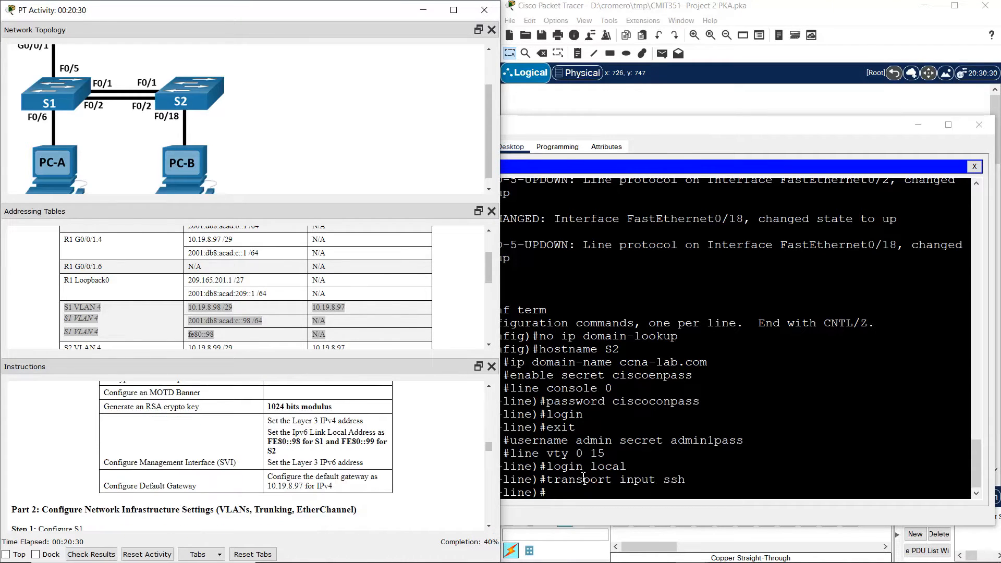
pyautogui.click(489, 386)
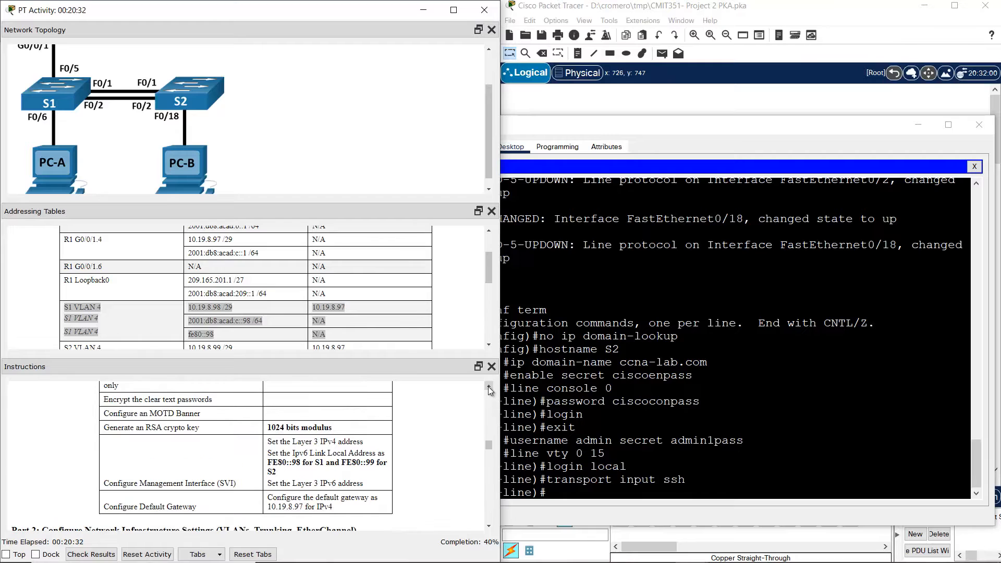
pyautogui.click(636, 445)
# - Enable password encryption, add the 'Unauthorized Access is Prohibited!' banner, and generate 1024-bit RSA keys
pyautogui.write('exit')
pyautogui.press('Return')
pyautogui.write('se')
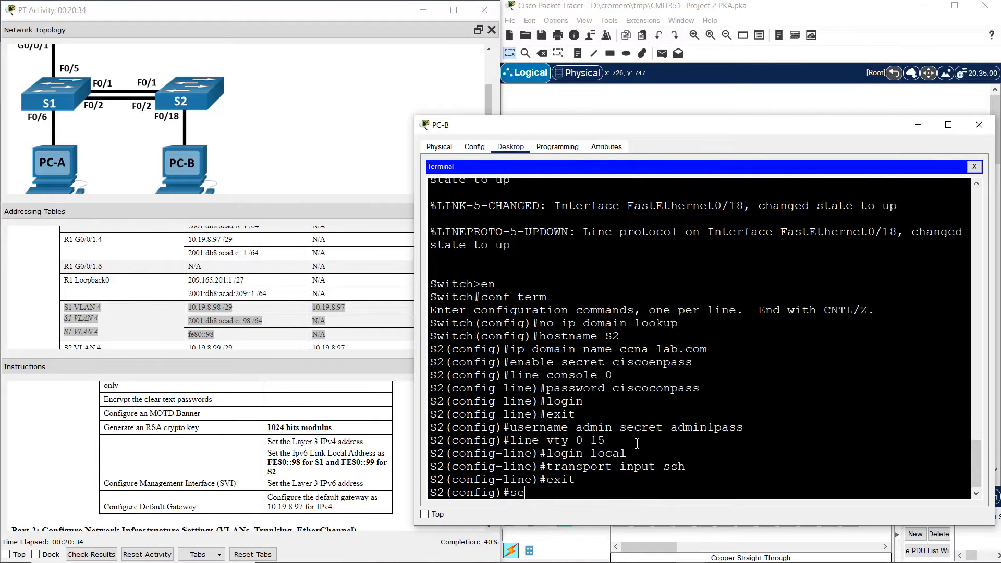
pyautogui.write('rvice password-encryption')
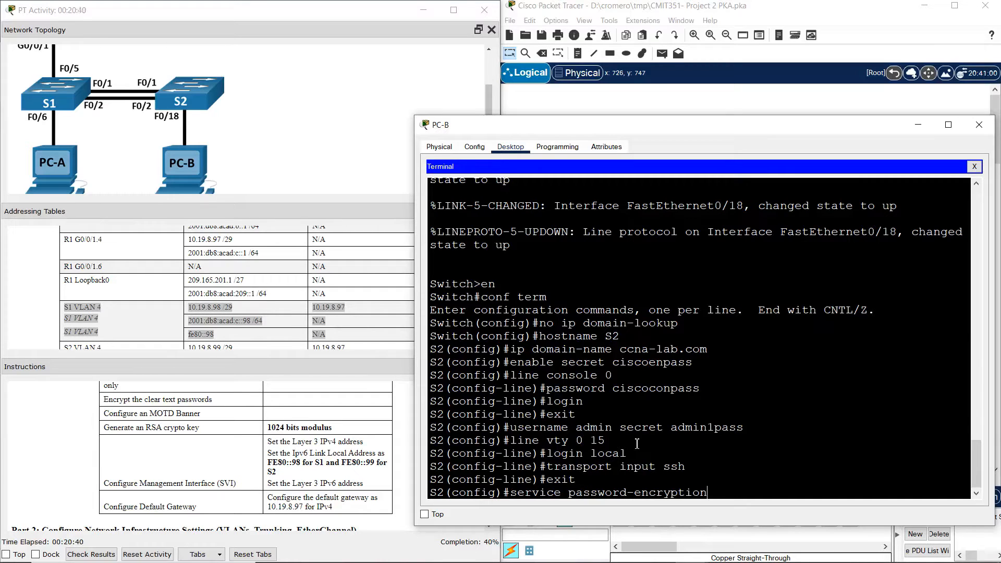
pyautogui.press('Return')
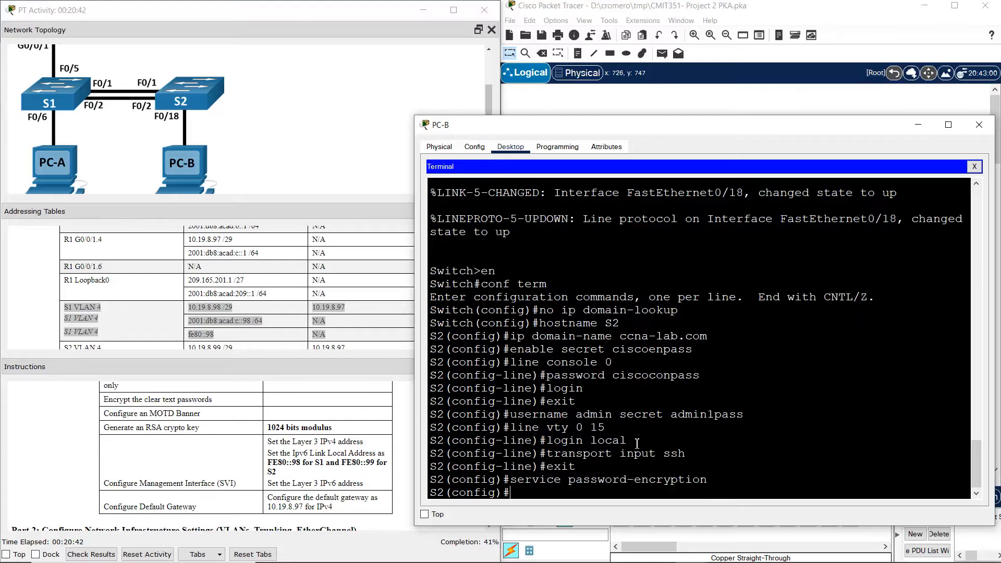
pyautogui.write('banner ')
pyautogui.write('motd &&')
pyautogui.write('Unauthoriz')
pyautogui.write('ed Access is ')
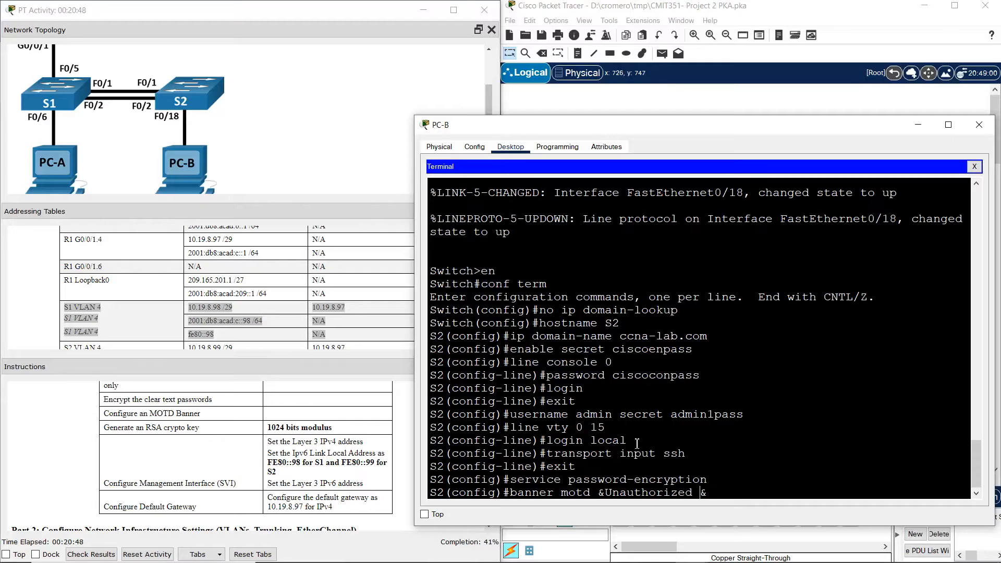
pyautogui.write('Prohibited')
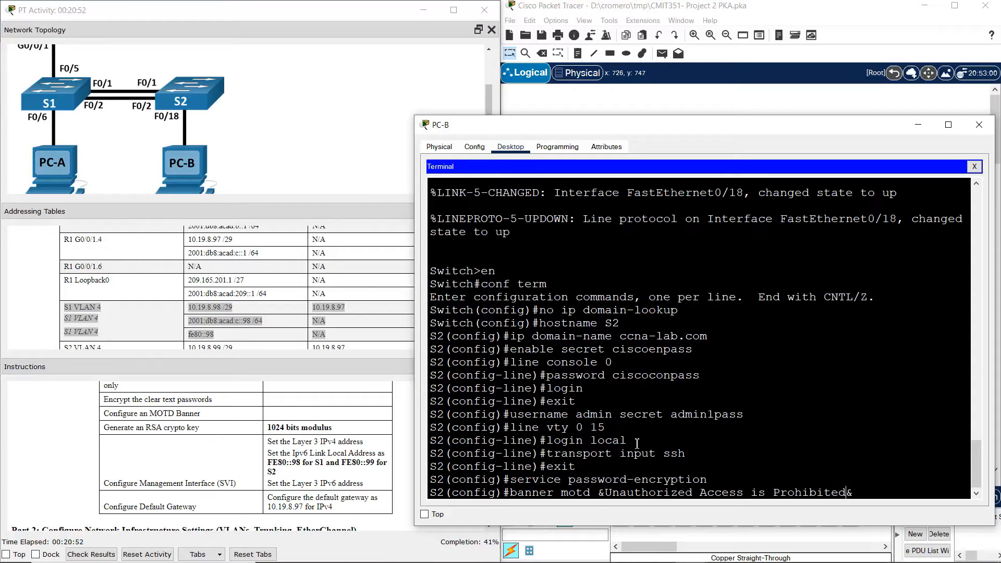
pyautogui.write('!')
pyautogui.press('Return')
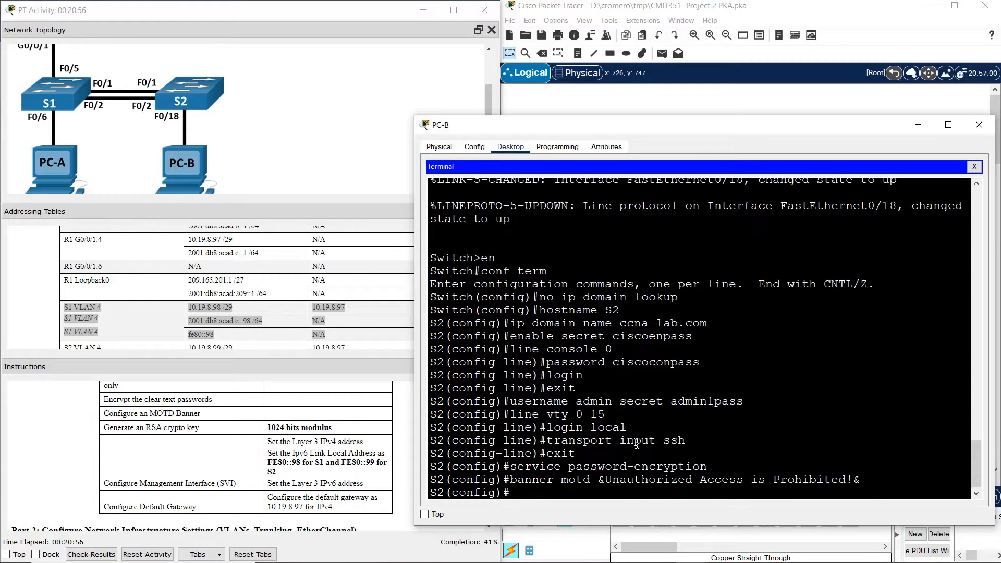
pyautogui.write('crypto key generate rsa ')
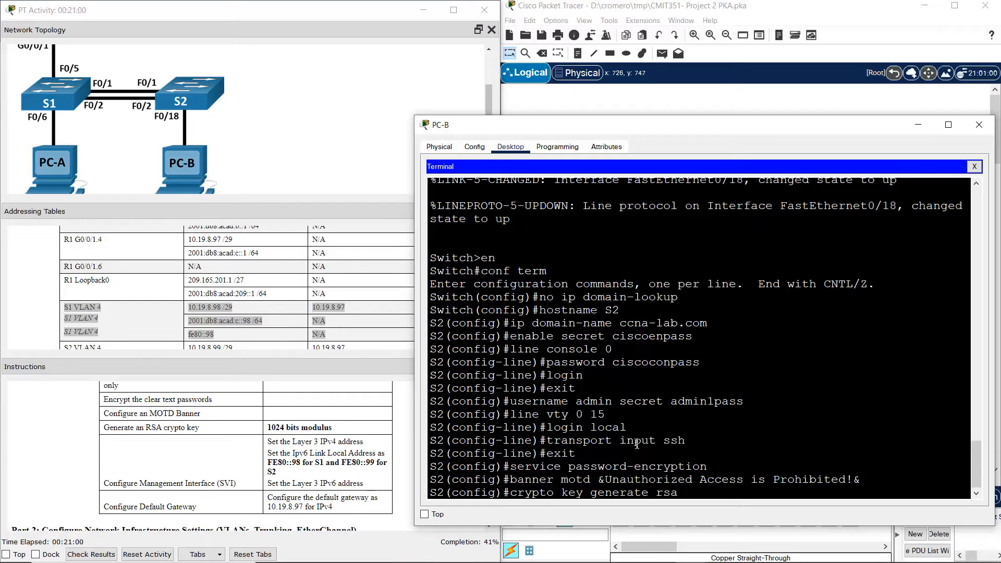
pyautogui.write('general-keys modulus 1024')
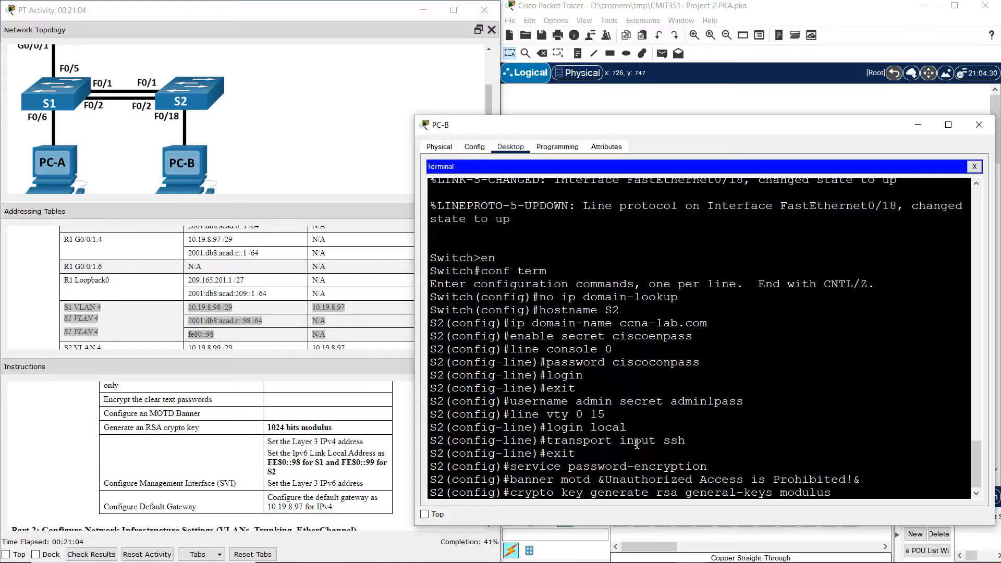
pyautogui.press('Return')
pyautogui.press('Return')
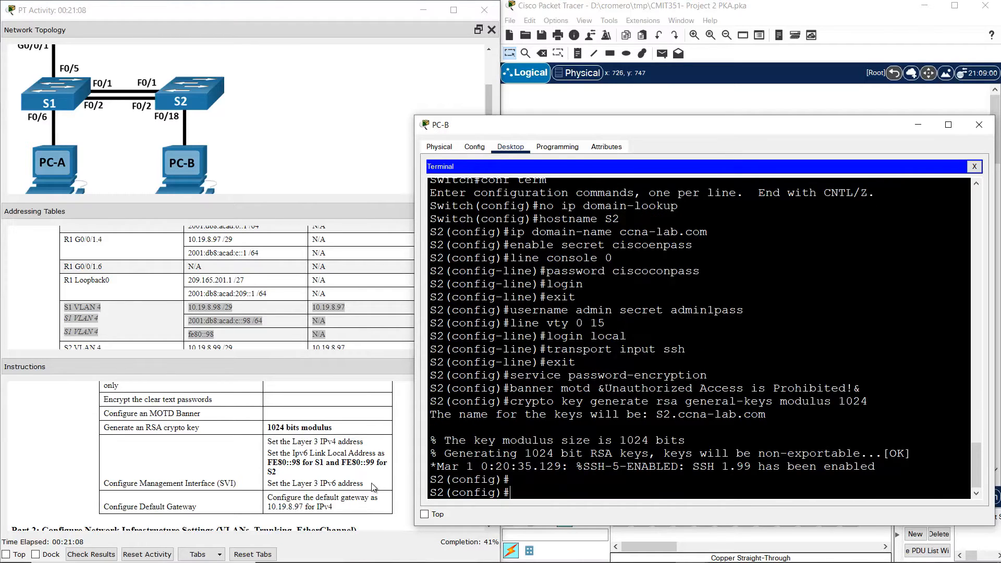
# - Enter S2's VLAN 4 interface and assign it 10.19.8.99 255.255.255.248
pyautogui.click(388, 260)
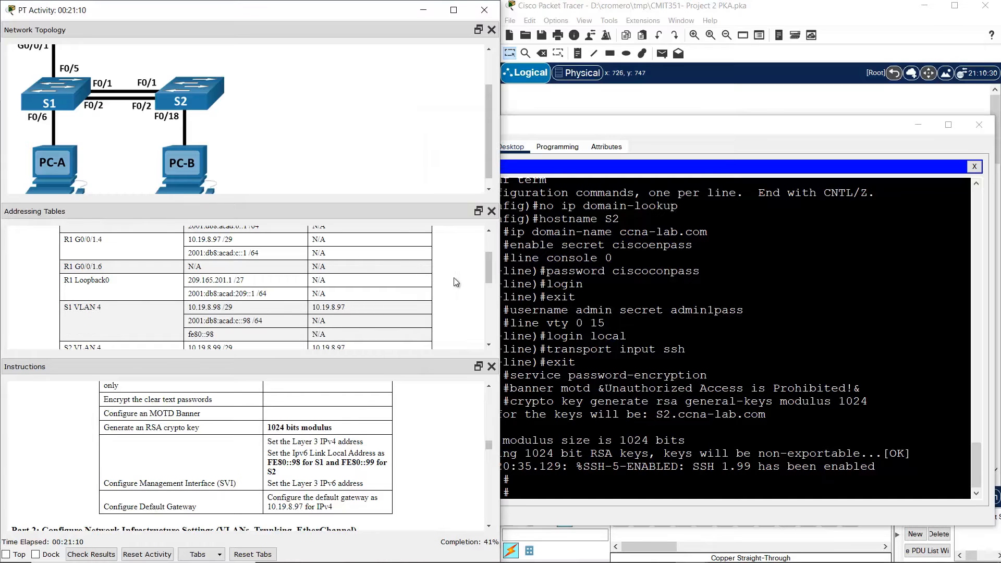
pyautogui.moveTo(487, 272); pyautogui.dragTo(481, 292)
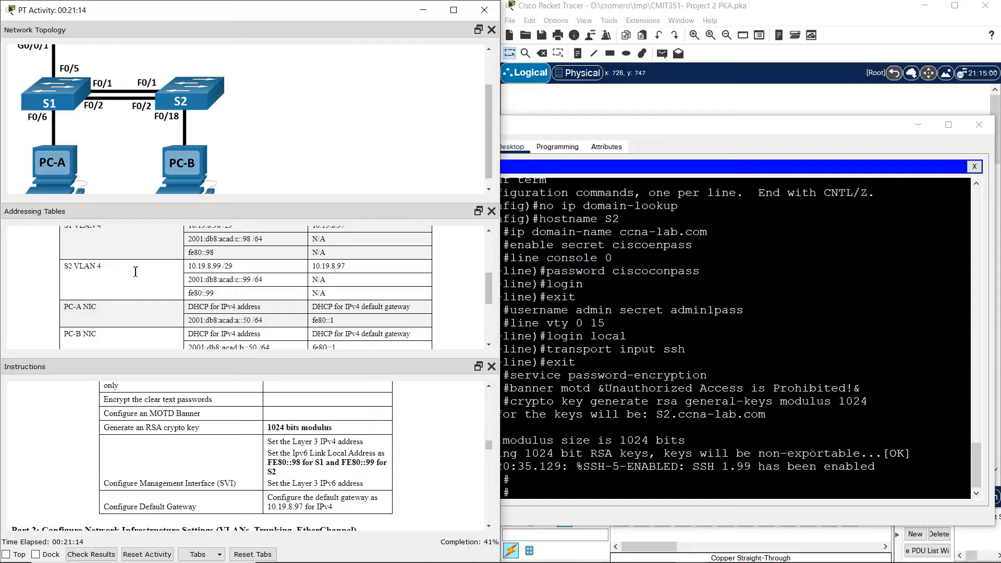
pyautogui.moveTo(68, 267); pyautogui.dragTo(364, 295)
pyautogui.click(696, 420)
pyautogui.write('i')
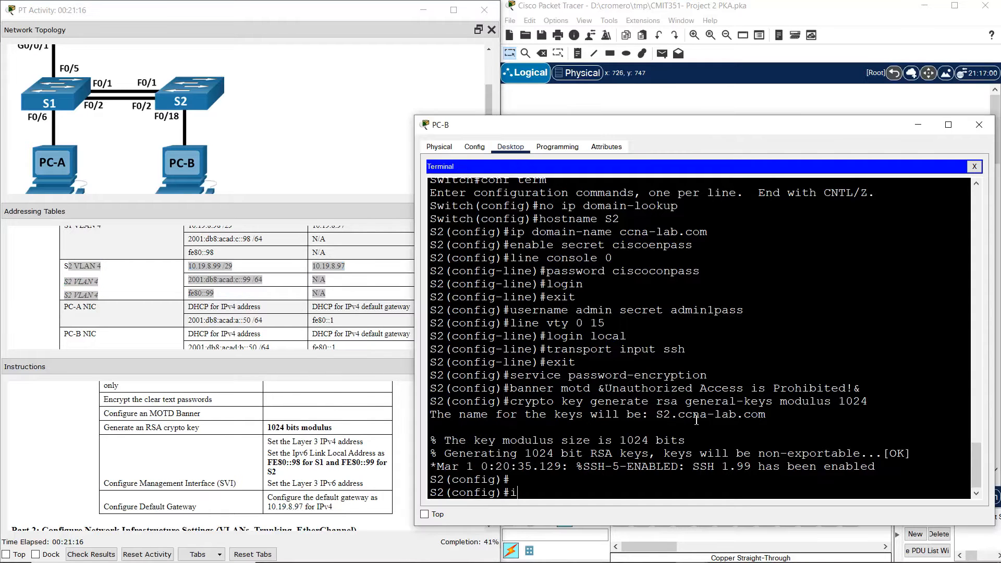
pyautogui.write('nt vlan 4')
pyautogui.press('Return')
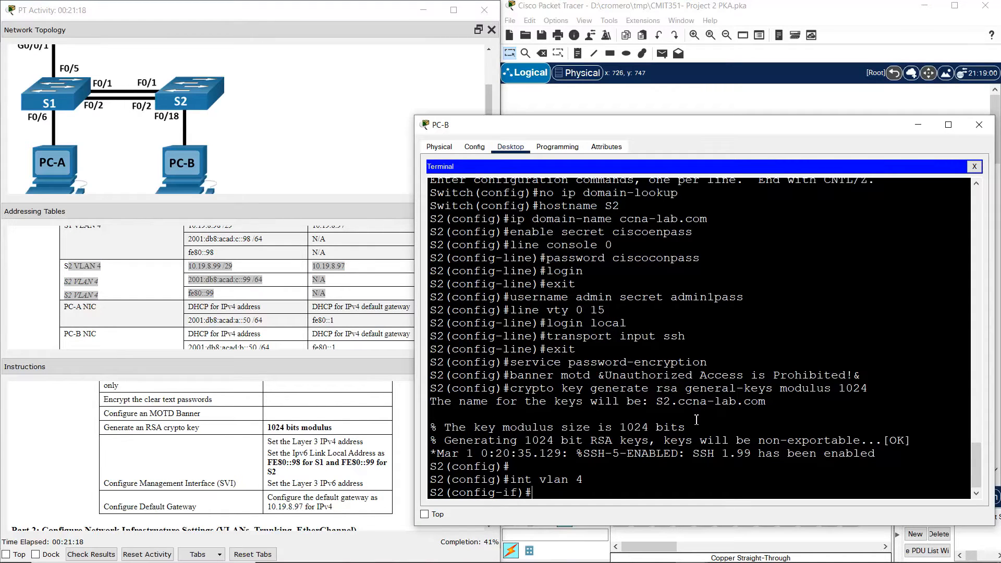
pyautogui.write('ip address 10.19.8.99 255.25')
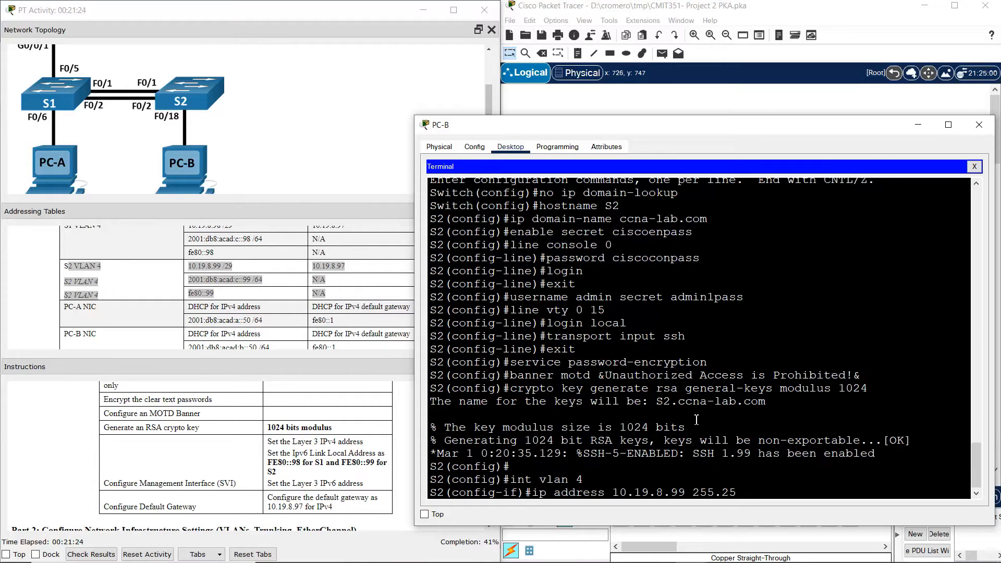
pyautogui.write('5.255.248')
pyautogui.press('Return')
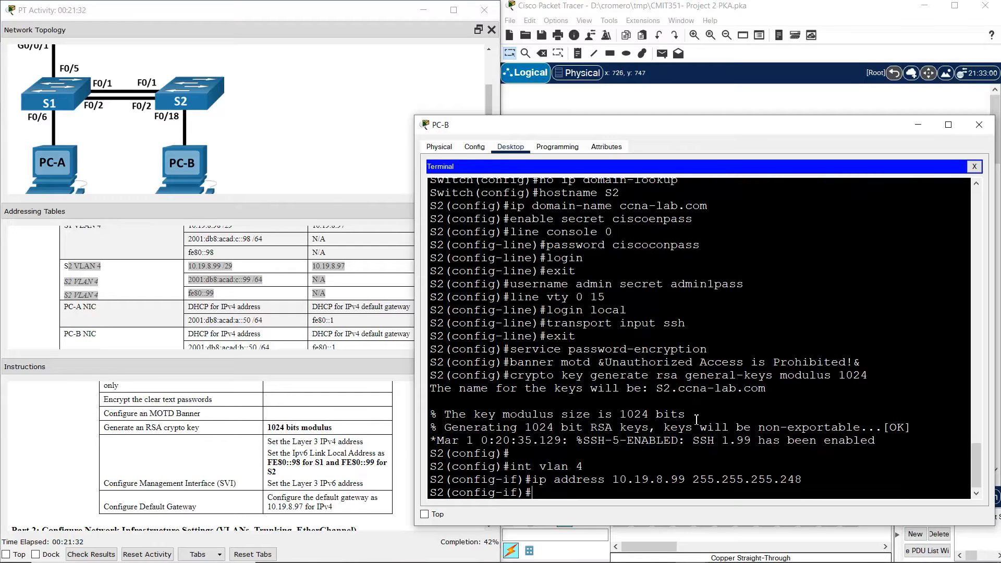
# - Add IPv6 addresses fe80::99 link-local and 2001:db8:acad:c::99/64 to VLAN 4
pyautogui.write('ipv6 address fe80')
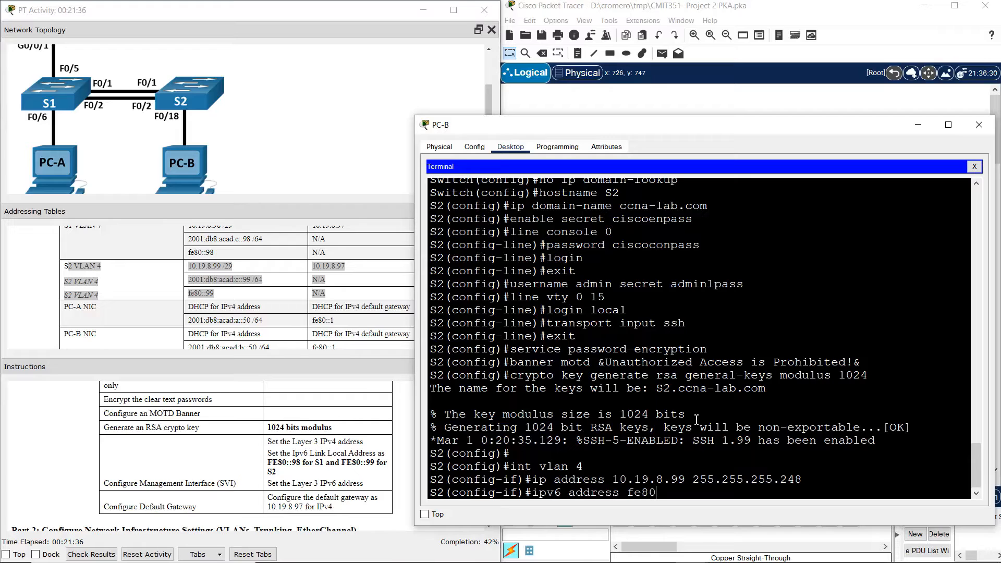
pyautogui.write('::99 link-local')
pyautogui.press('Return')
pyautogui.press('Up')
pyautogui.press('BackSpace')
pyautogui.press('BackSpace')
pyautogui.press('BackSpace')
pyautogui.press('BackSpace')
pyautogui.press('BackSpace')
pyautogui.press('BackSpace')
pyautogui.press('BackSpace')
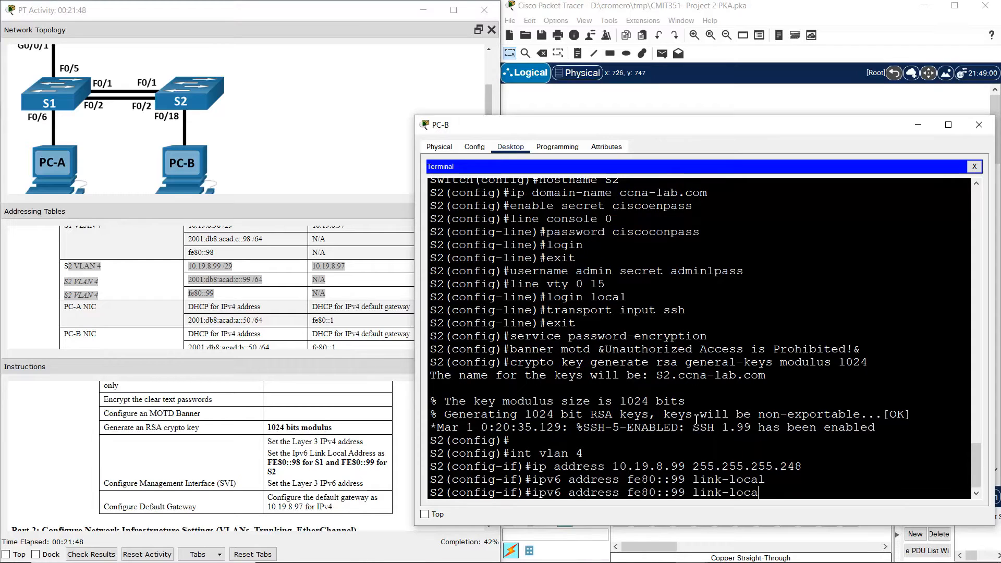
pyautogui.press('BackSpace')
pyautogui.press('BackSpace')
pyautogui.press('BackSpace')
pyautogui.press('BackSpace')
pyautogui.press('BackSpace')
pyautogui.press('BackSpace')
pyautogui.press('BackSpace')
pyautogui.press('BackSpace')
pyautogui.press('BackSpace')
pyautogui.press('BackSpace')
pyautogui.press('BackSpace')
pyautogui.press('BackSpace')
pyautogui.write('200')
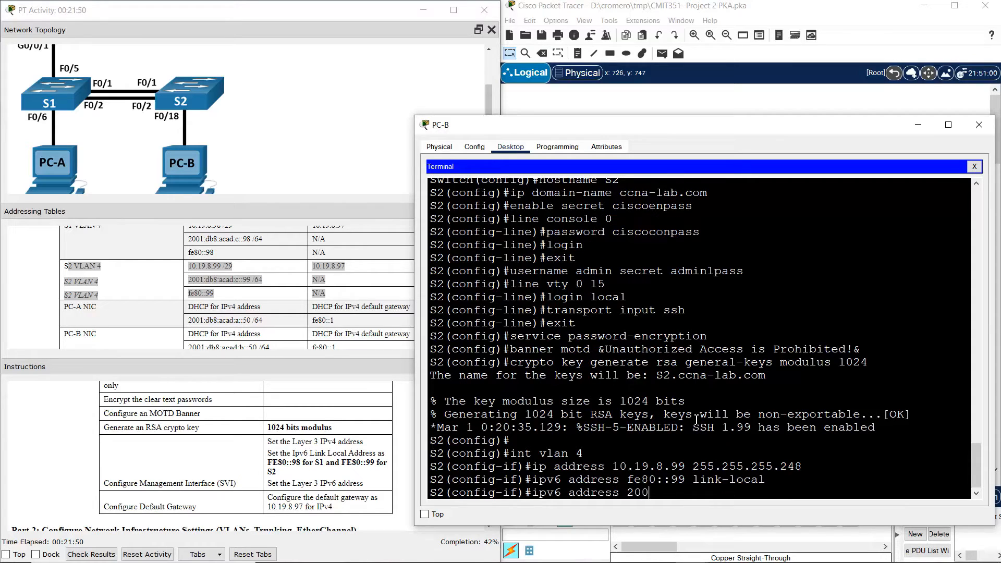
pyautogui.write('1:db8:acad:c::99')
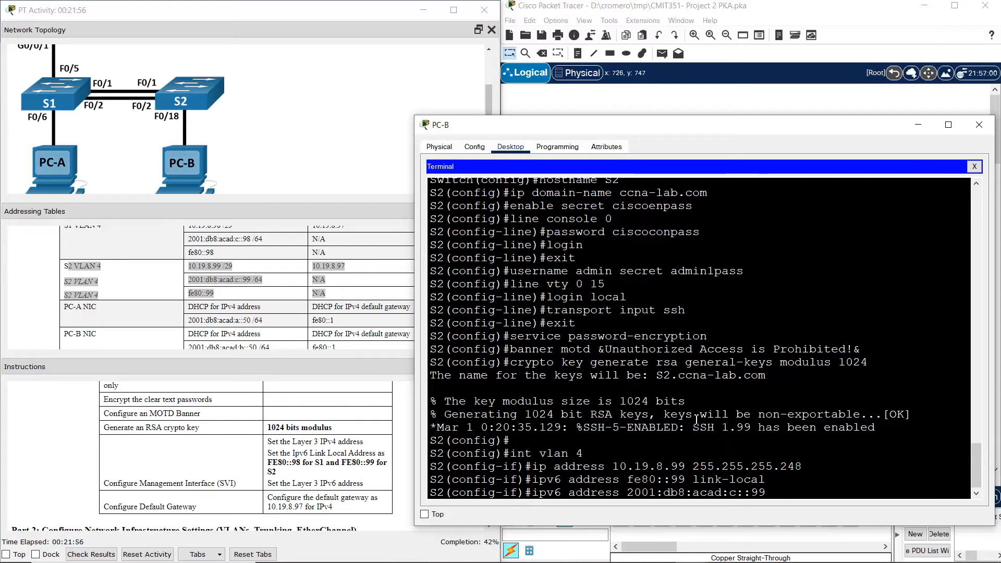
pyautogui.write('/64')
pyautogui.press('Return')
# - Describe the interface as Management, bring it up with no shutdown, and exit
pyautogui.write('de')
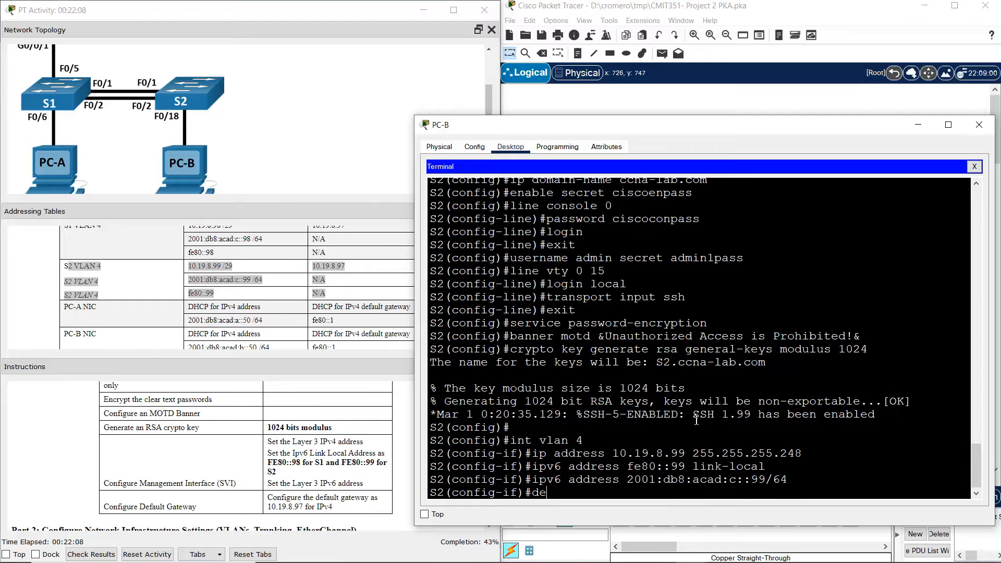
pyautogui.write('scription Management')
pyautogui.press('Return')
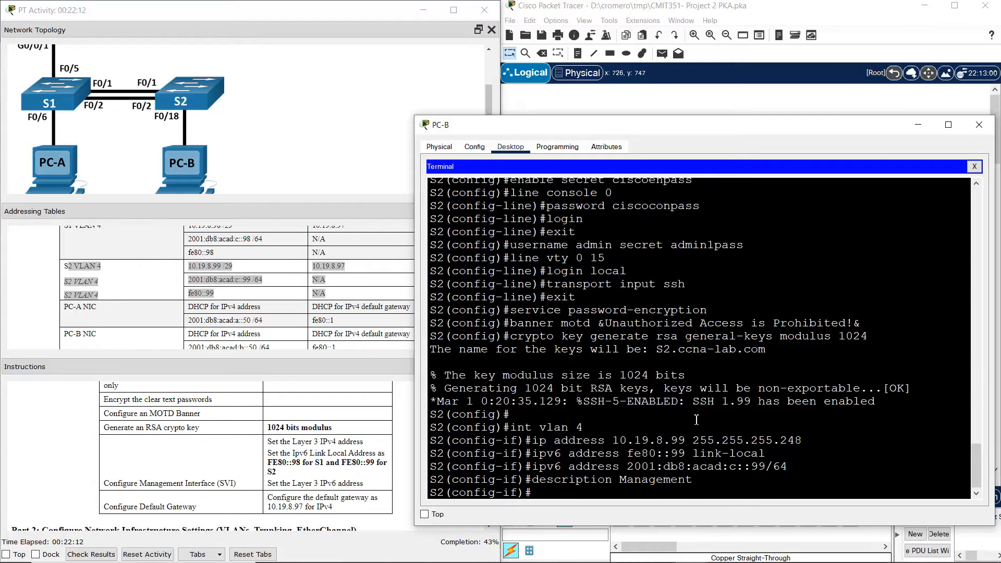
pyautogui.write('ex')
pyautogui.press('BackSpace')
pyautogui.press('BackSpace')
pyautogui.write('no shutdown')
pyautogui.press('Return')
pyautogui.write('exit')
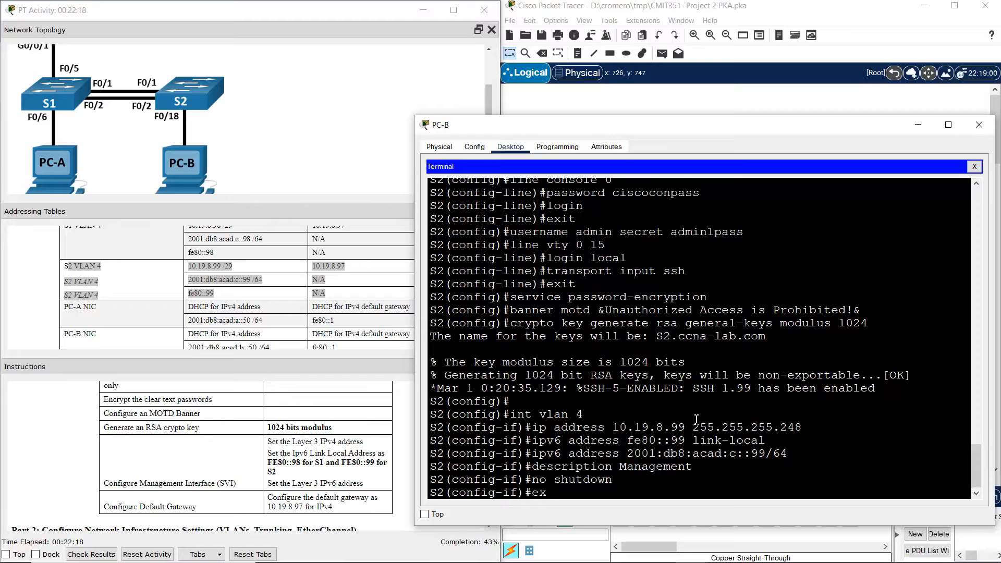
pyautogui.press('Return')
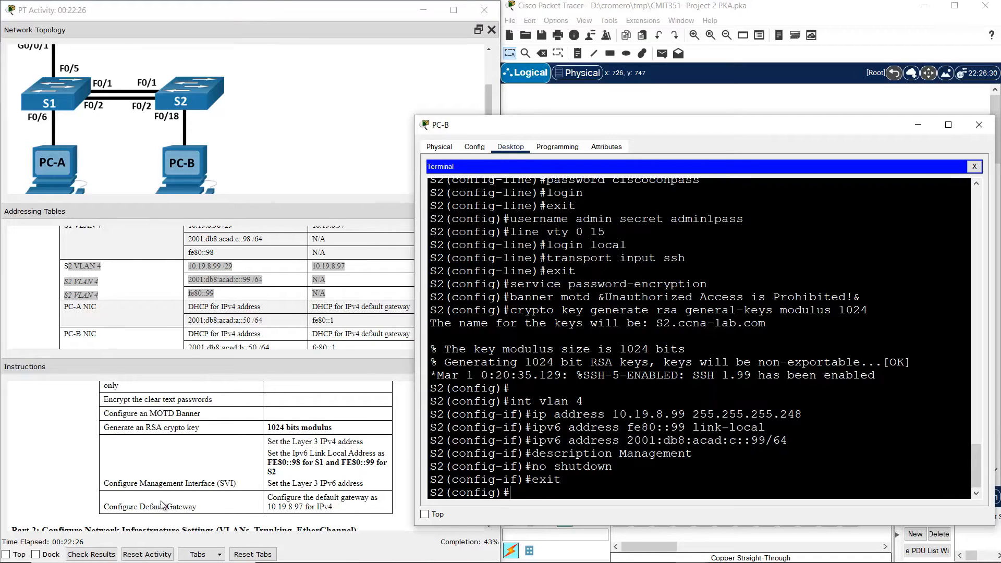
# - Enter ip default-gateway 10.19.8.97 on S2, correcting typos along the way
pyautogui.moveTo(161, 505); pyautogui.dragTo(334, 508)
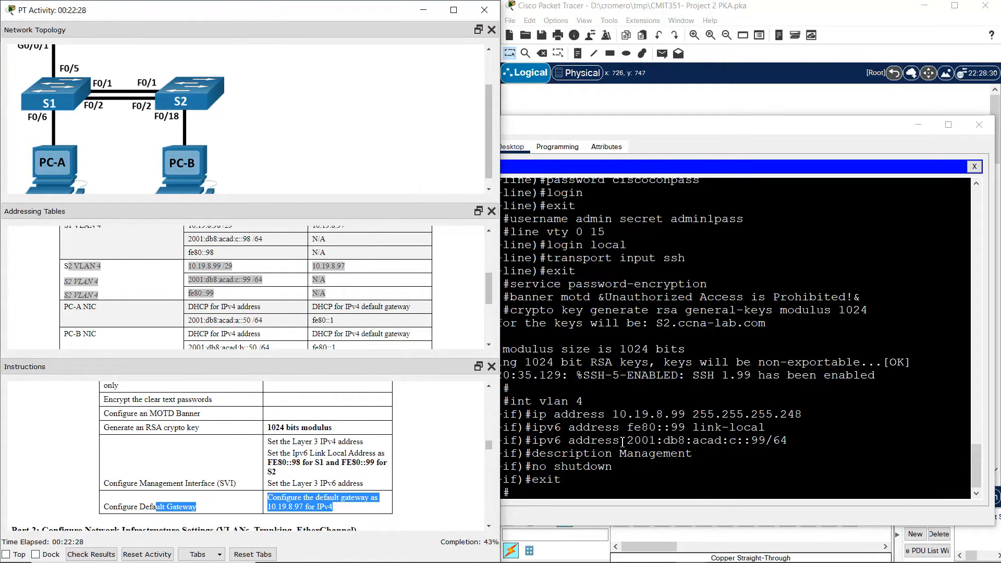
pyautogui.click(661, 463)
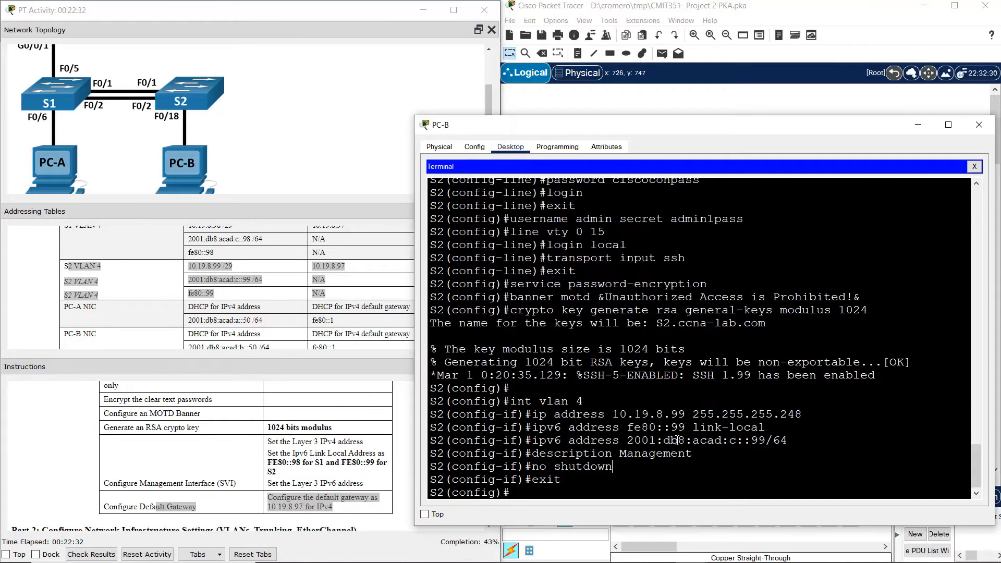
pyautogui.write('ip defaut')
pyautogui.press('BackSpace')
pyautogui.write('lt gateway')
pyautogui.press('BackSpace')
pyautogui.write('-gateway')
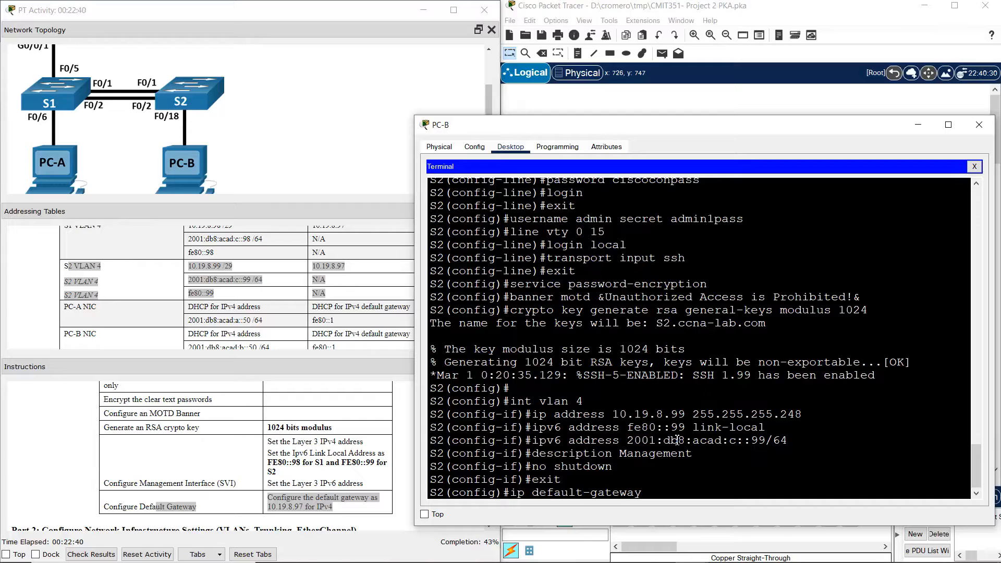
pyautogui.write(' 10.19.8.97')
pyautogui.press('Return')
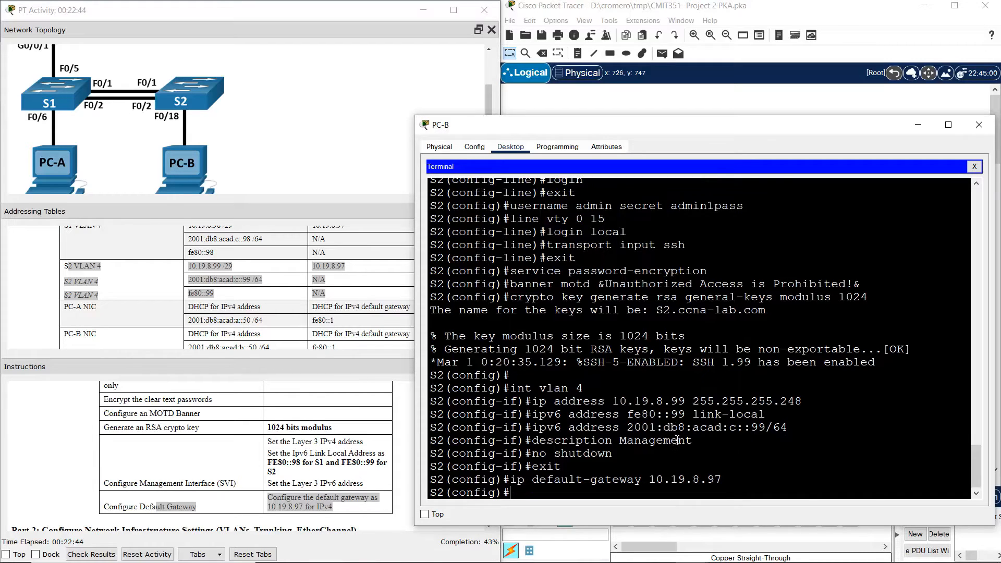
pyautogui.moveTo(511, 481); pyautogui.dragTo(755, 476)
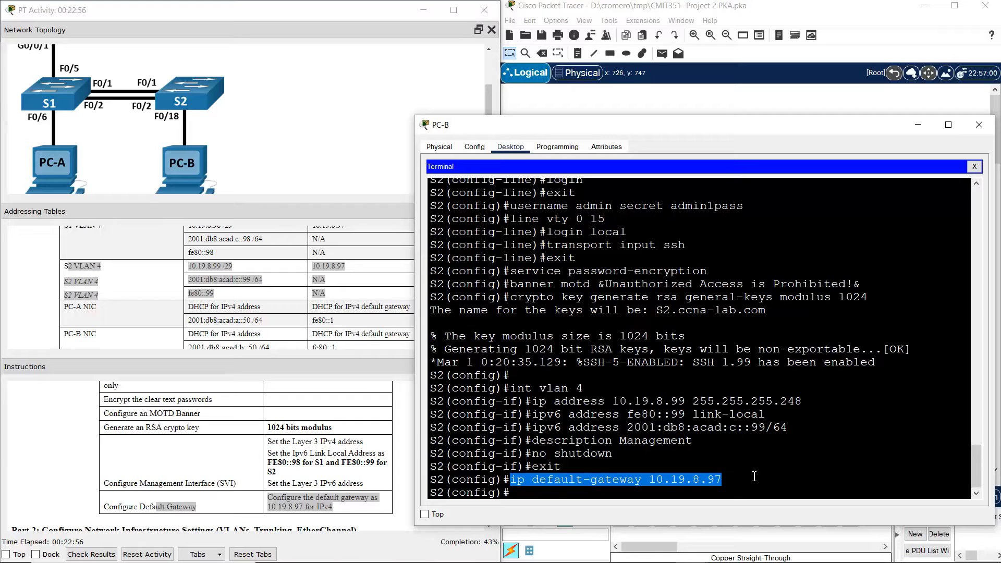
pyautogui.click(652, 484)
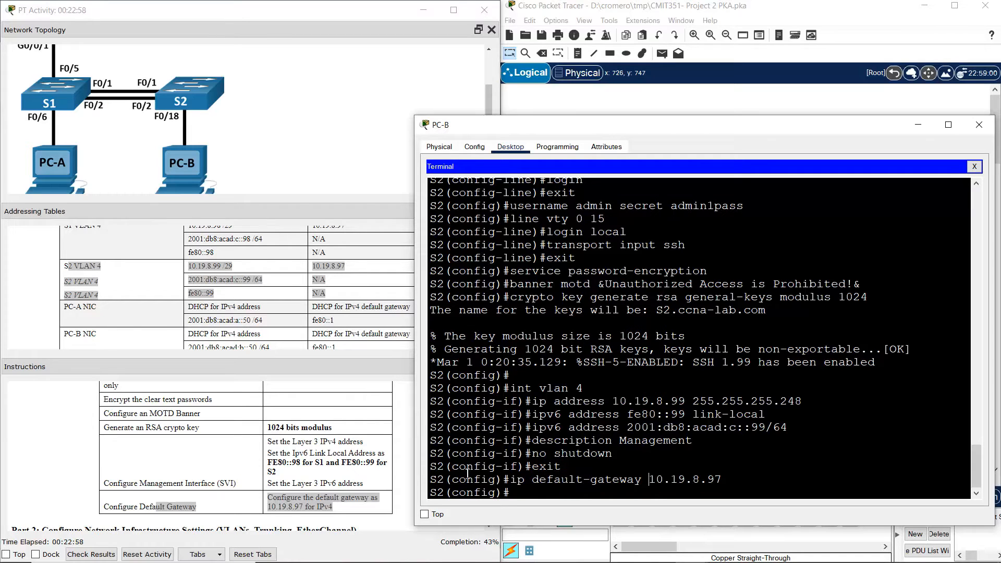
# - Scroll the instructions to Part 2 Step 1 and highlight the VLANs to create on S1
pyautogui.click(396, 462)
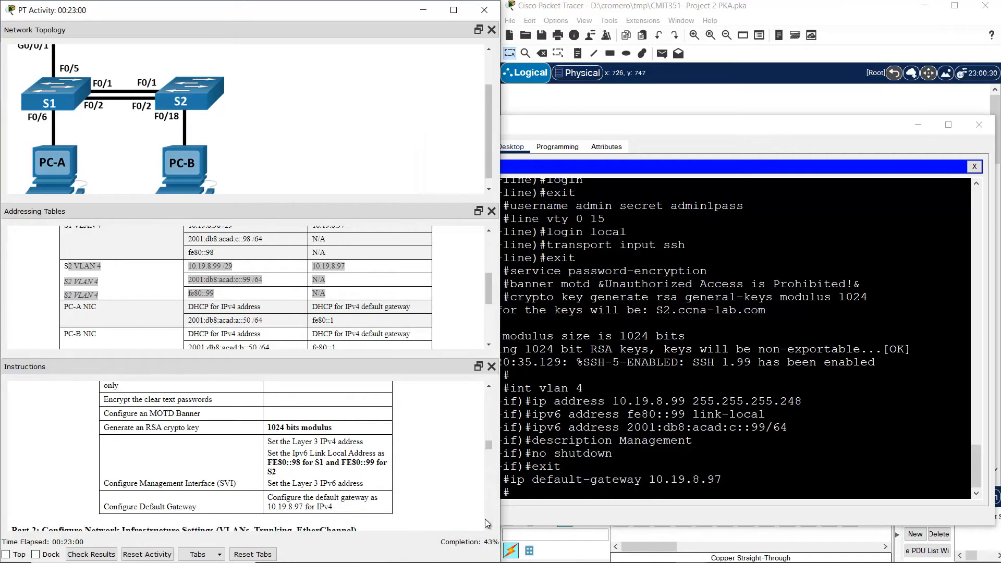
pyautogui.scroll(-5, 485, 519)
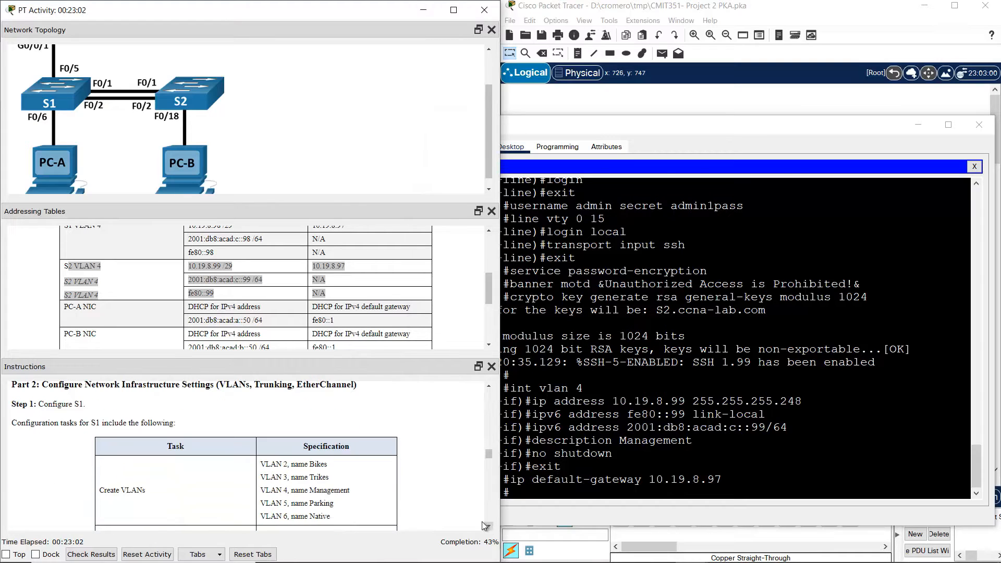
pyautogui.moveTo(215, 386); pyautogui.dragTo(304, 443)
pyautogui.click(363, 524)
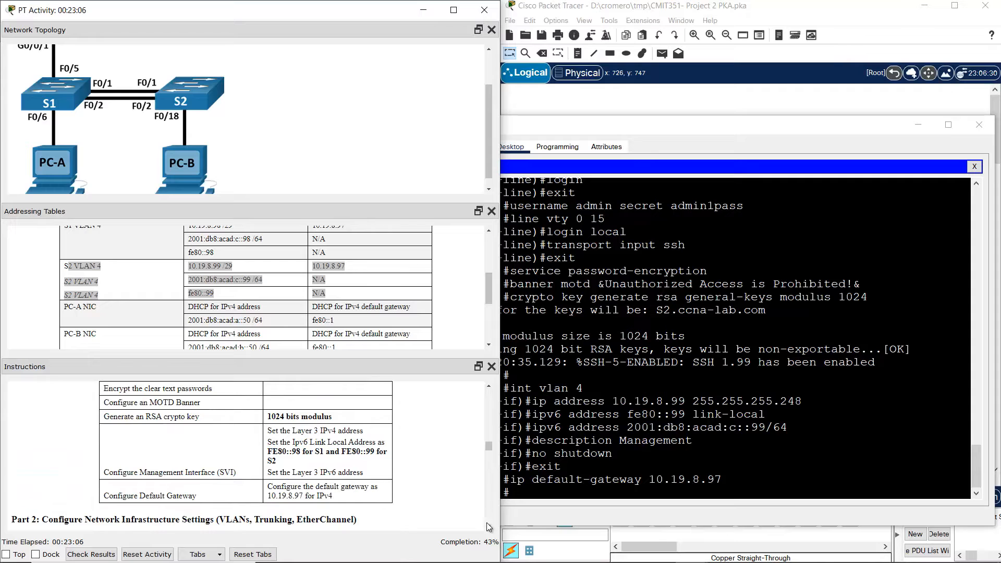
pyautogui.scroll(-3, 490, 527)
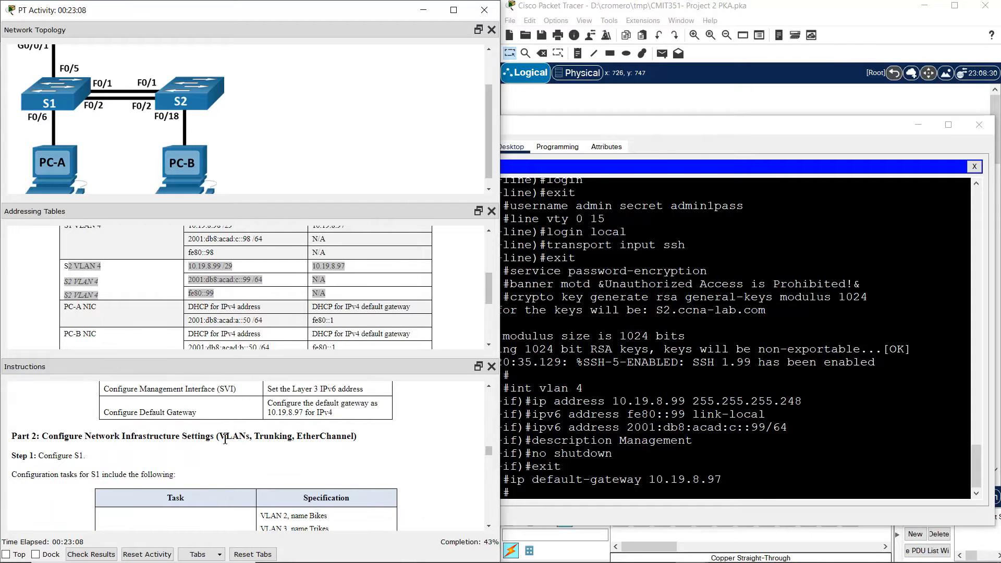
pyautogui.moveTo(225, 439); pyautogui.dragTo(342, 441)
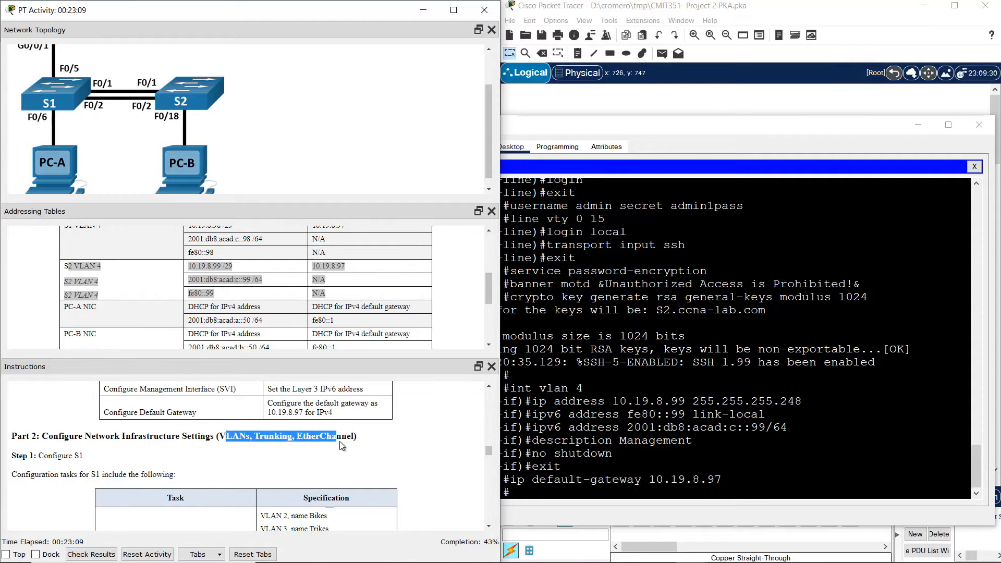
pyautogui.click(490, 529)
pyautogui.moveTo(56, 413); pyautogui.dragTo(116, 423)
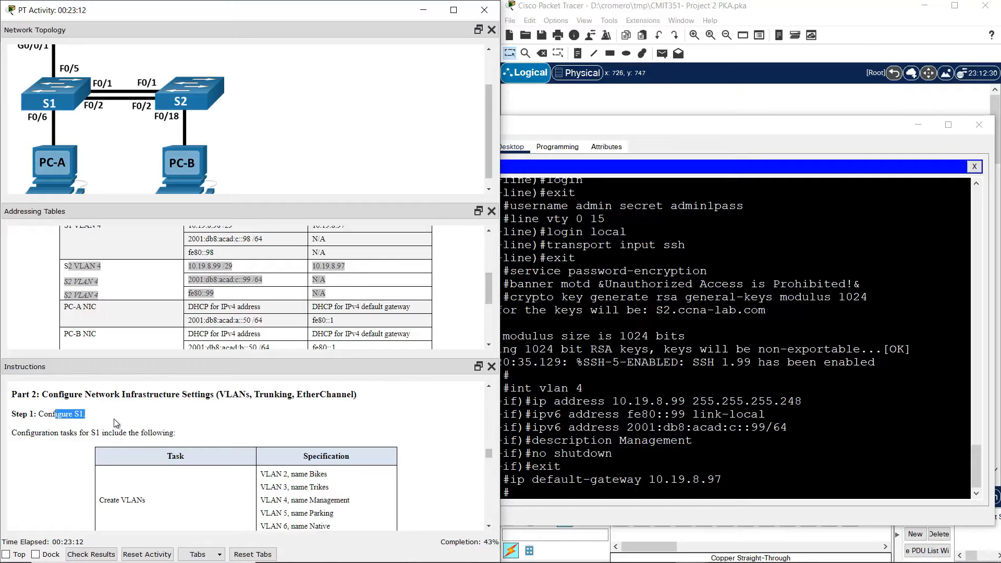
pyautogui.click(490, 528)
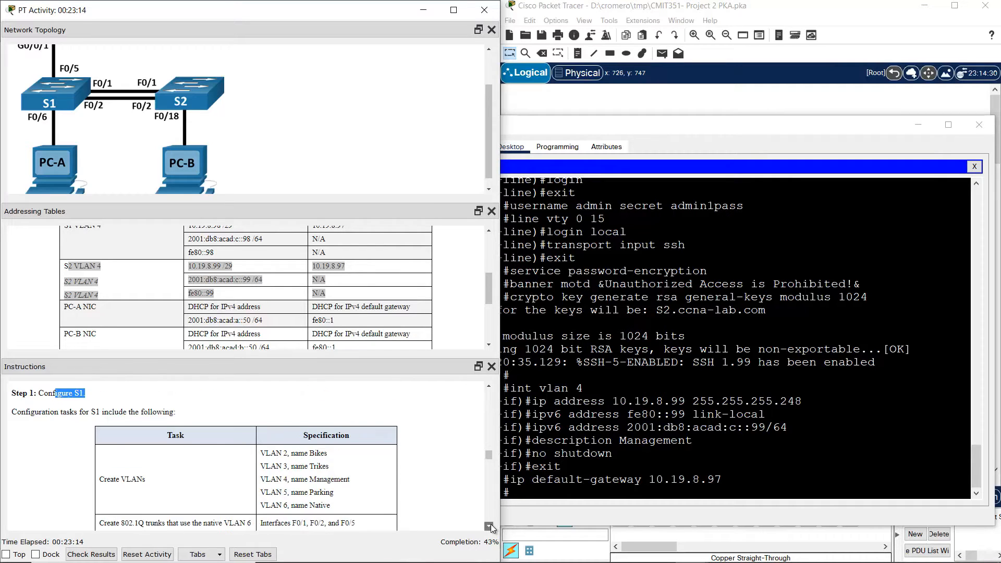
pyautogui.click(490, 527)
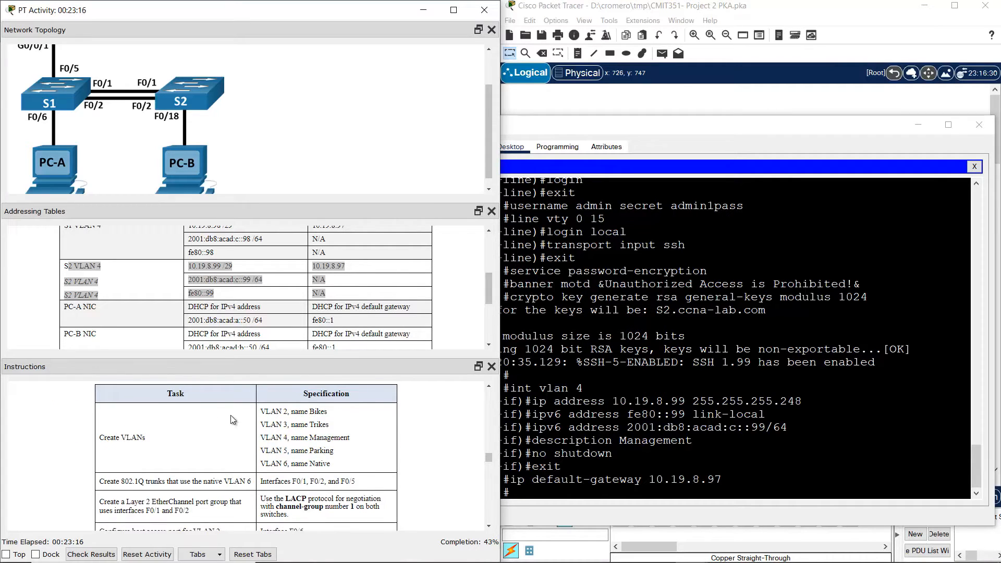
pyautogui.moveTo(164, 391); pyautogui.dragTo(361, 470)
pyautogui.click(740, 92)
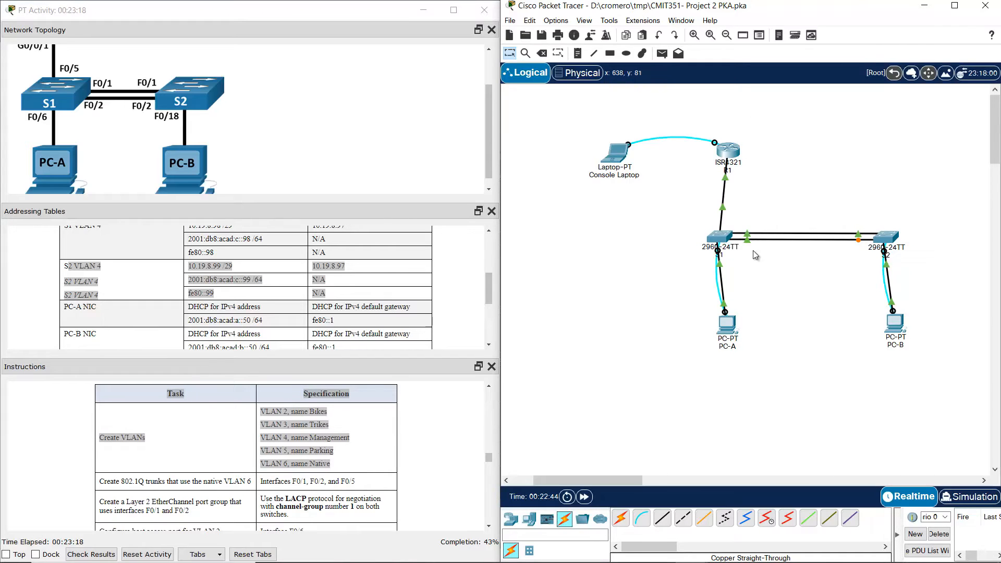
# - In S1's terminal, create VLAN 2 named Bikes and VLAN 3 named Trikes
pyautogui.click(732, 326)
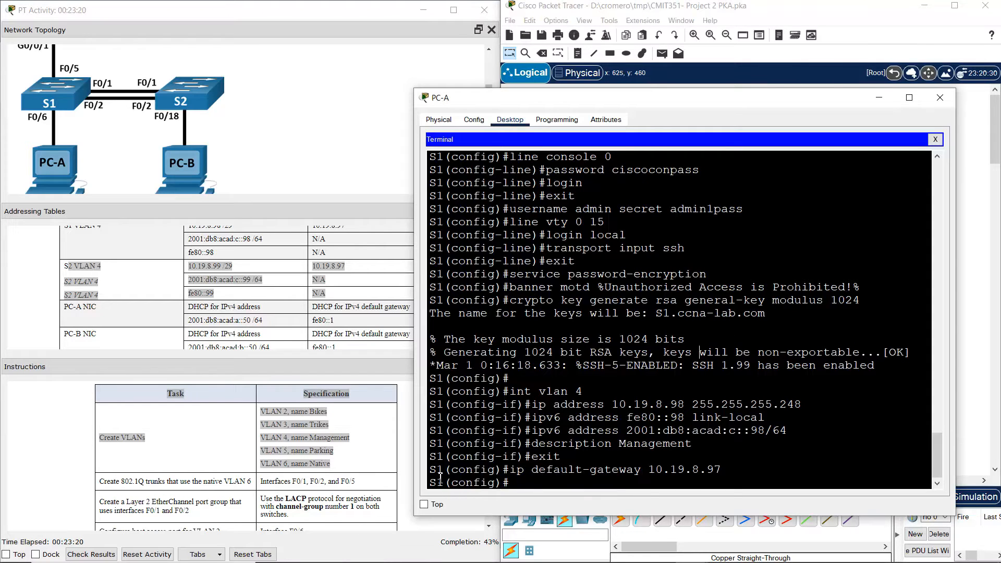
pyautogui.moveTo(437, 484); pyautogui.dragTo(523, 485)
pyautogui.click(524, 485)
pyautogui.write('vlan 2')
pyautogui.press('Return')
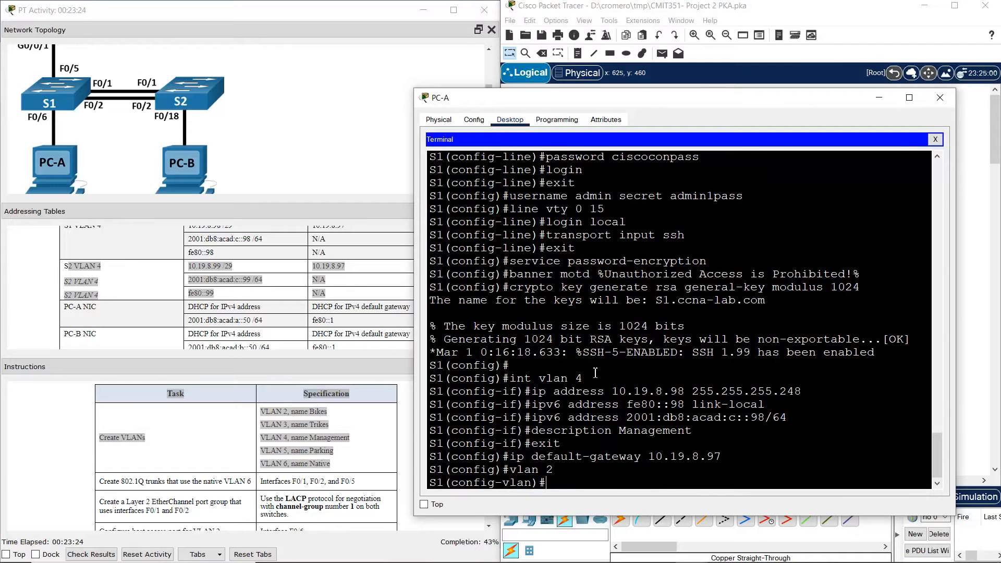
pyautogui.write('name Bikes')
pyautogui.press('Return')
pyautogui.write('vlan 3')
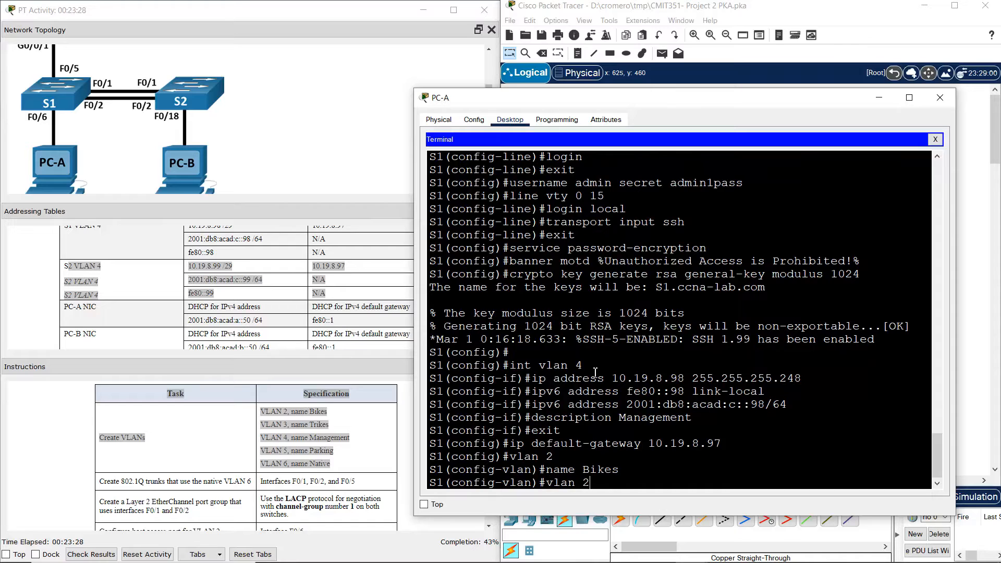
pyautogui.press('Return')
pyautogui.press('Up')
pyautogui.press('Up')
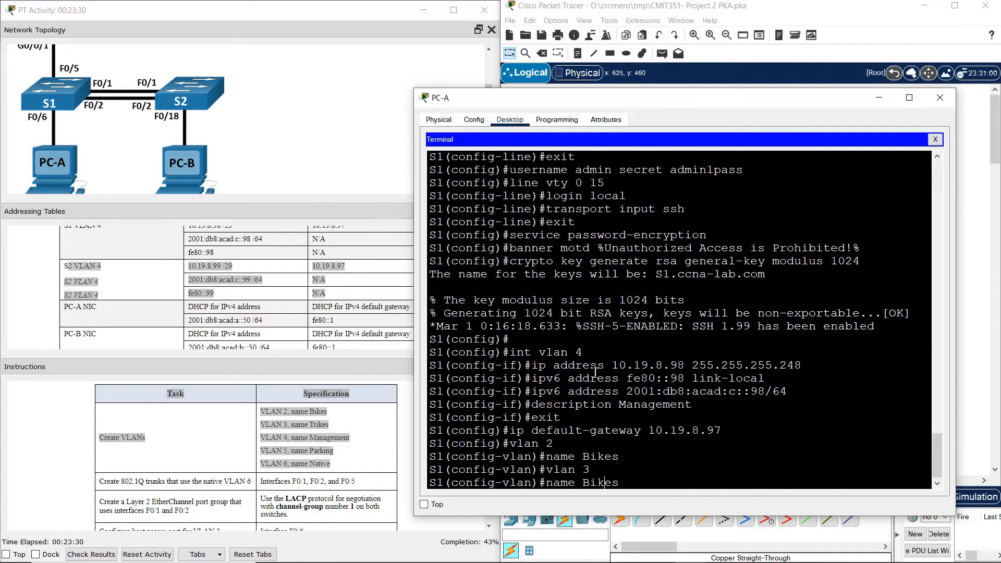
pyautogui.press('BackSpace')
pyautogui.press('BackSpace')
pyautogui.press('BackSpace')
pyautogui.write('Trik')
pyautogui.press('Return')
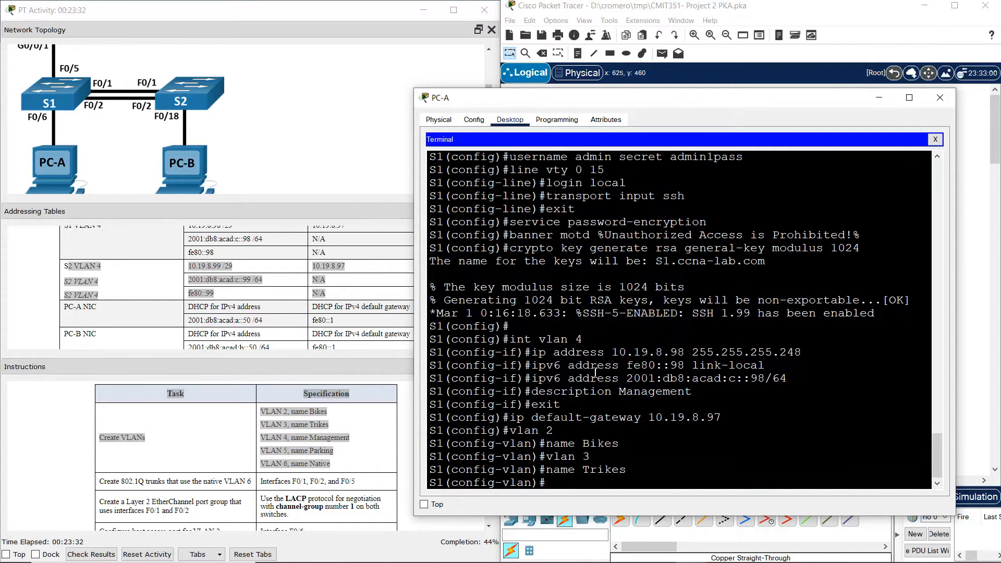
# - Create VLAN 4 and name it Management
pyautogui.press('Up')
pyautogui.press('Up')
pyautogui.press('BackSpace')
pyautogui.write('4')
pyautogui.press('Return')
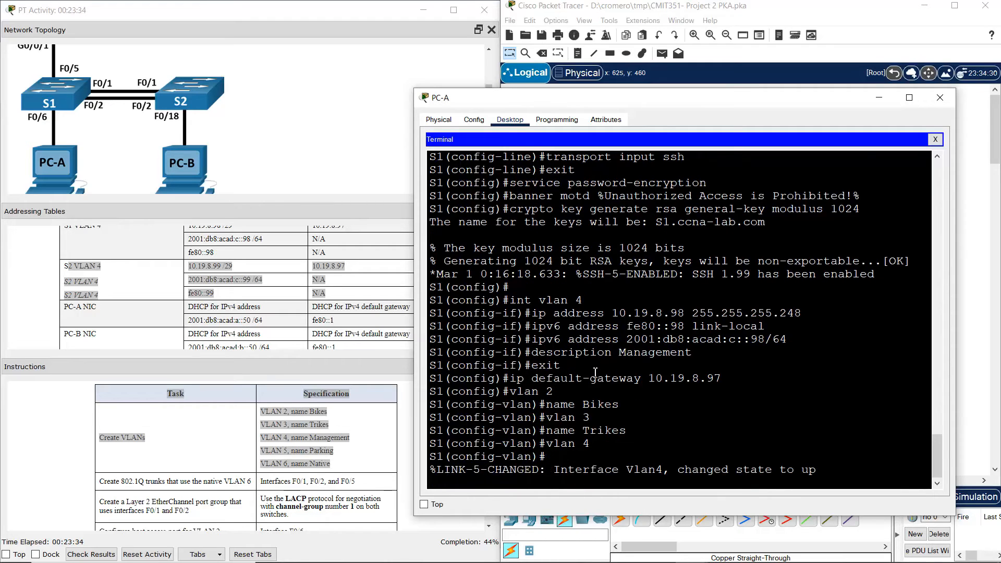
pyautogui.press('Return')
pyautogui.write('name Mana')
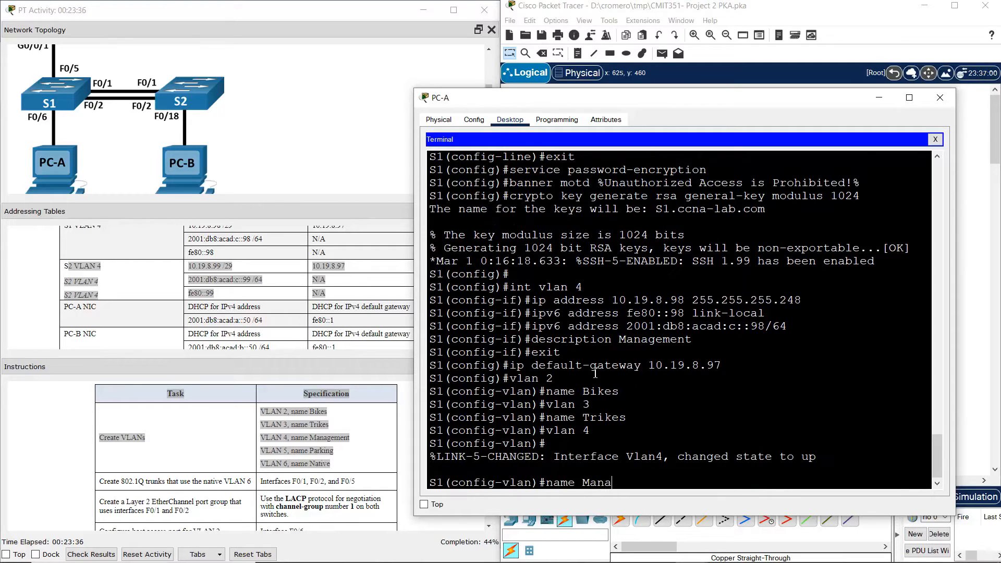
pyautogui.write('gement')
pyautogui.press('Return')
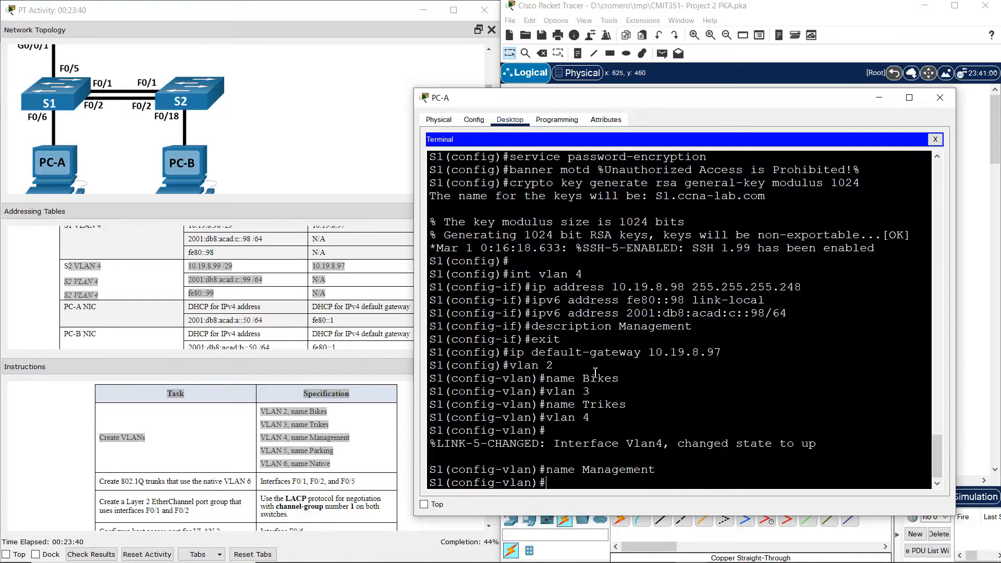
# - Create VLAN 5 named Parking and VLAN 6 named Native, then exit VLAN configuration
pyautogui.write('van')
pyautogui.press('BackSpace')
pyautogui.press('BackSpace')
pyautogui.press('BackSpace')
pyautogui.write('lan 5')
pyautogui.press('Return')
pyautogui.write('name')
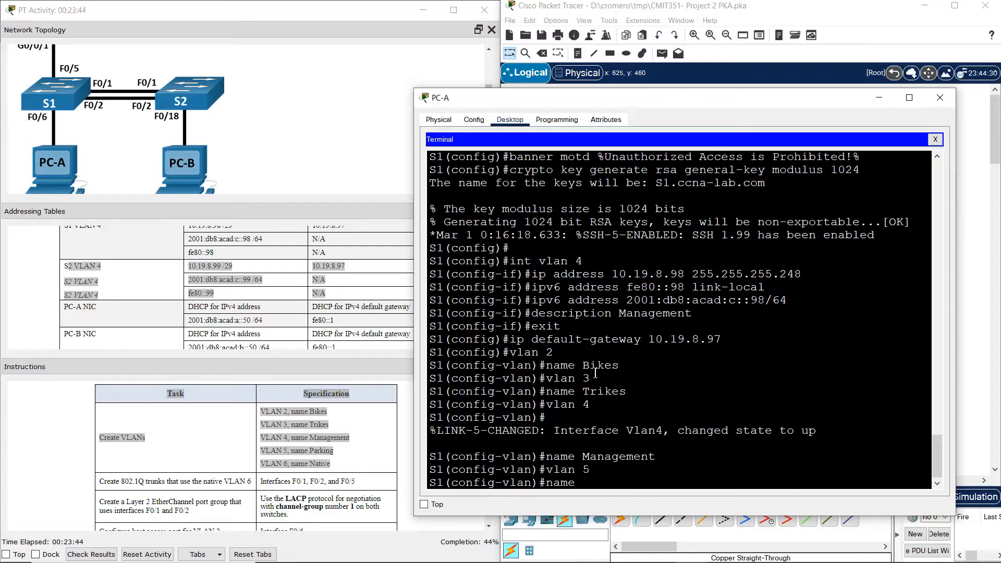
pyautogui.write(' Parking')
pyautogui.press('Return')
pyautogui.write('vlan 6')
pyautogui.press('Return')
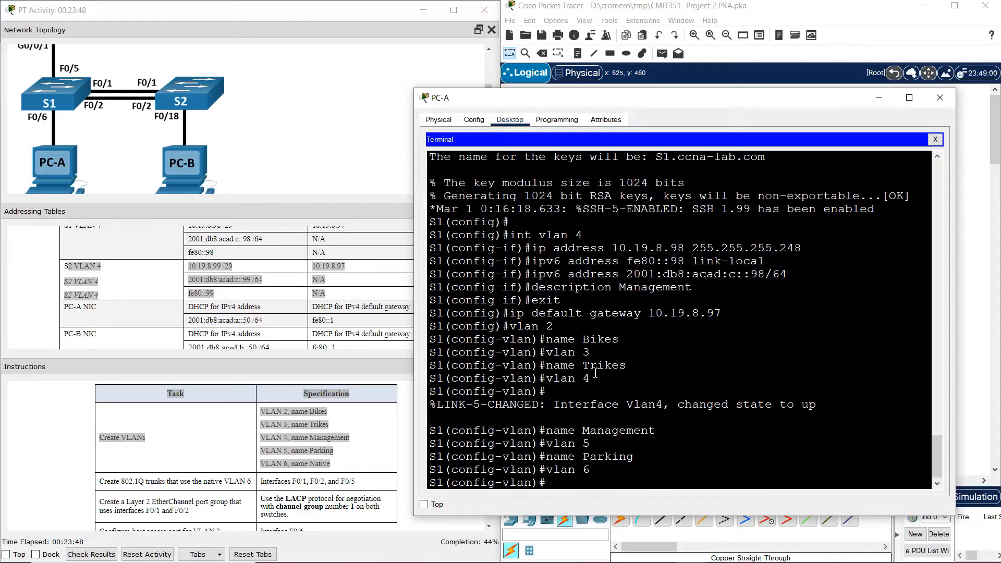
pyautogui.write('name Native')
pyautogui.press('Return')
pyautogui.write('exit')
pyautogui.press('Return')
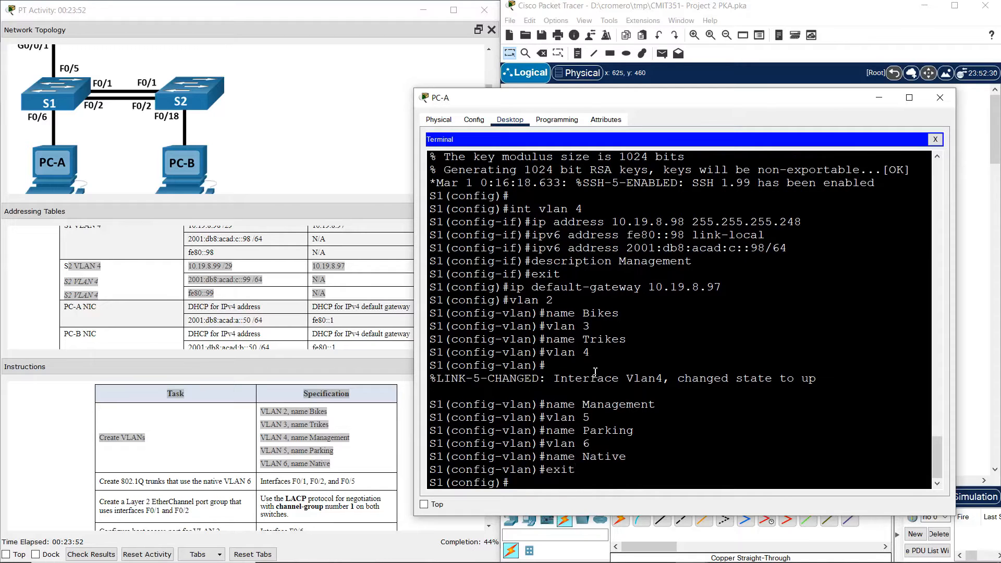
# - Select S1 interfaces F0/1, F0/2 and F0/5 with int range and set them to trunk mode
pyautogui.moveTo(111, 481); pyautogui.dragTo(341, 483)
pyautogui.click(691, 4)
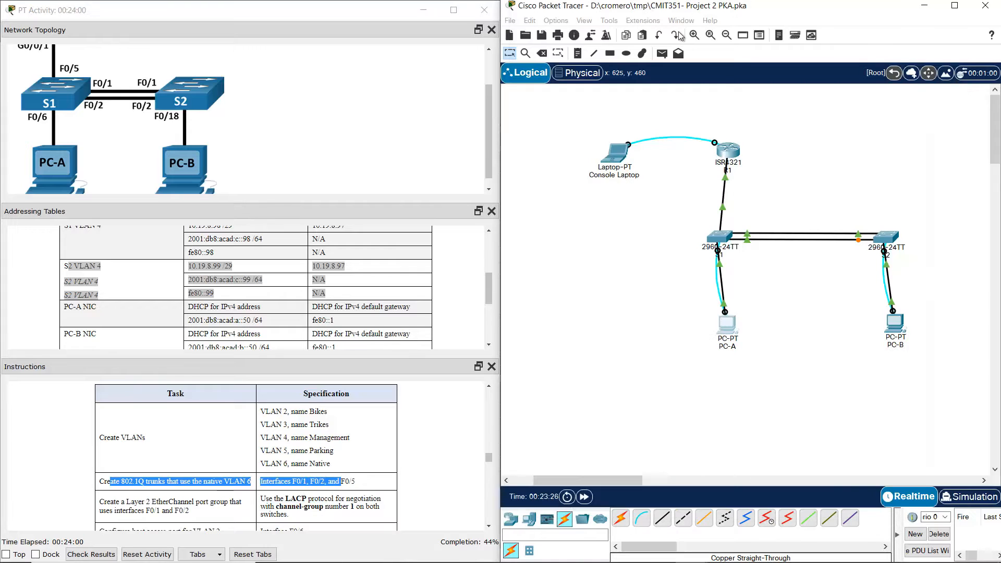
pyautogui.moveTo(761, 224); pyautogui.dragTo(732, 259)
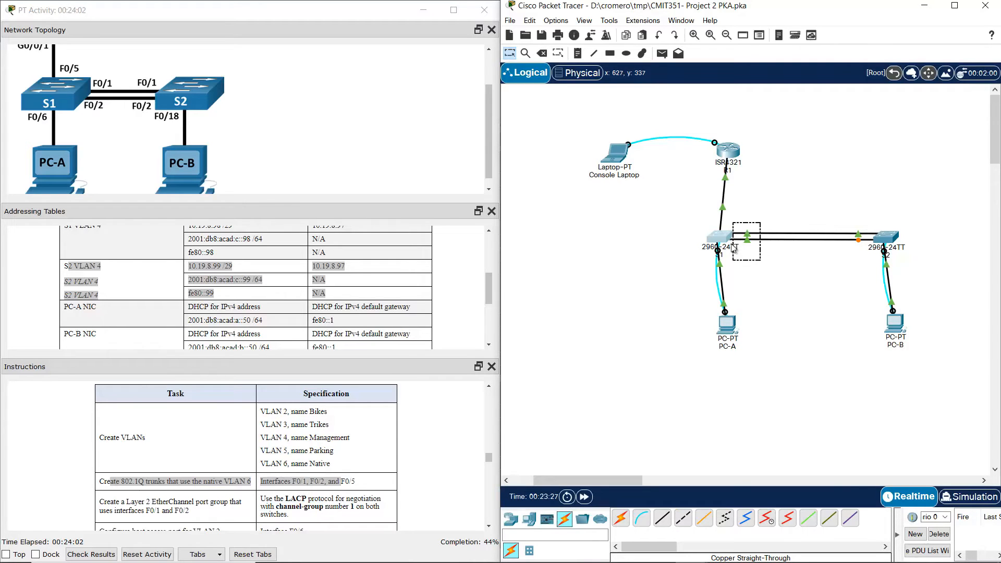
pyautogui.click(736, 213)
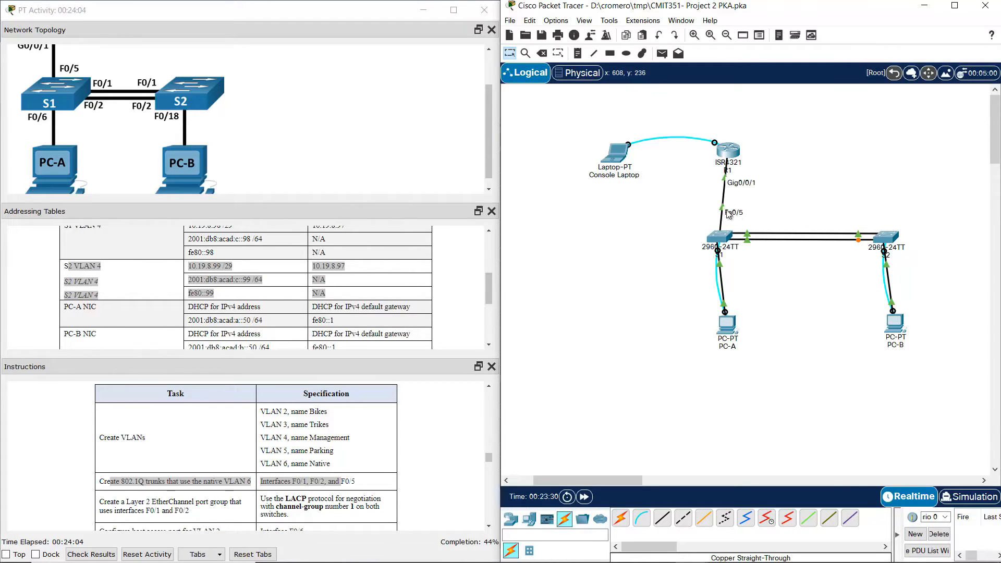
pyautogui.click(728, 328)
pyautogui.write('int')
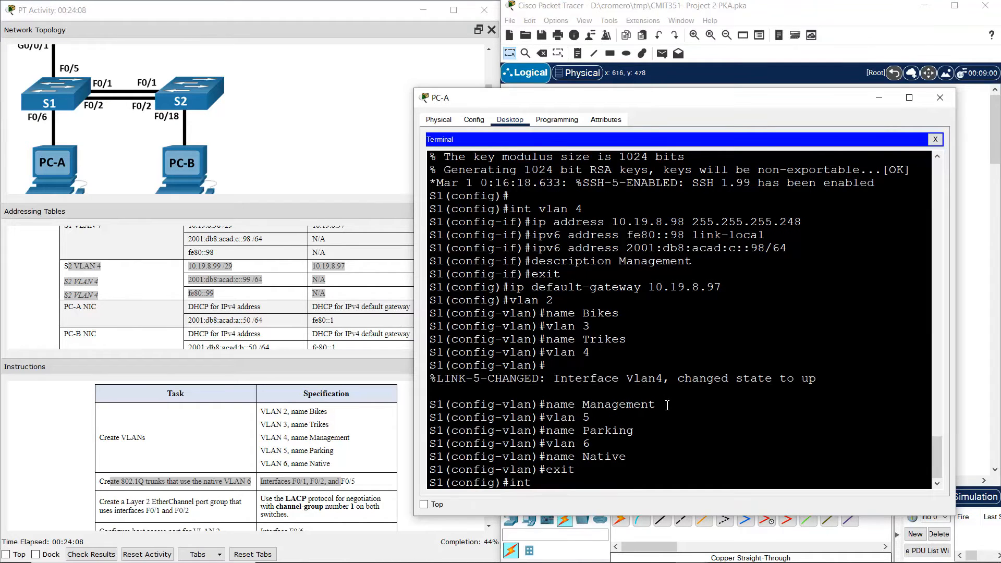
pyautogui.write(' range f0/1-2,f0/5')
pyautogui.press('Return')
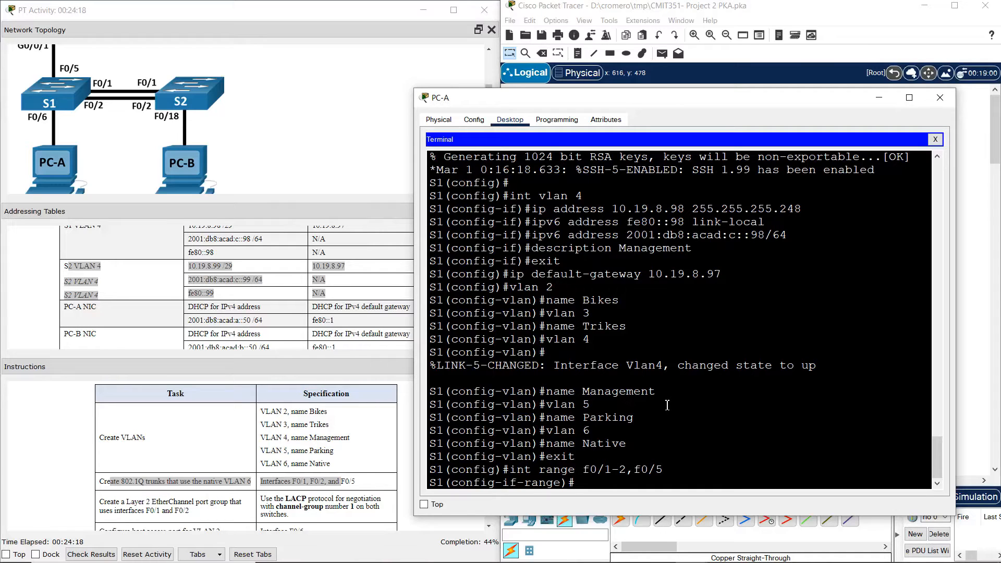
pyautogui.write('switcport')
pyautogui.write('h')
pyautogui.write(' mode trunk')
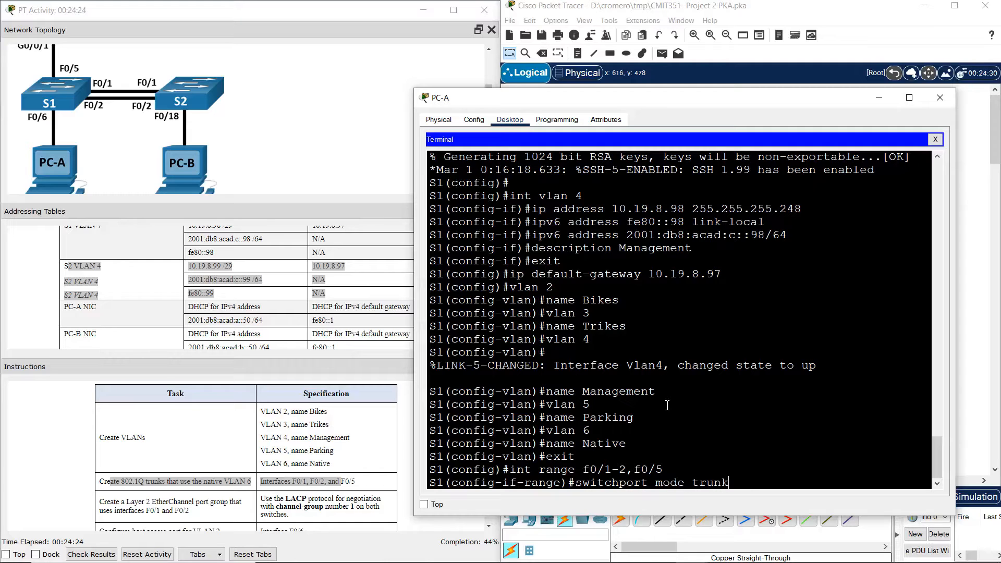
pyautogui.press('Return')
# - Set native VLAN 6 on the F0/1, F0/2 and F0/5 trunks
pyautogui.press('Up')
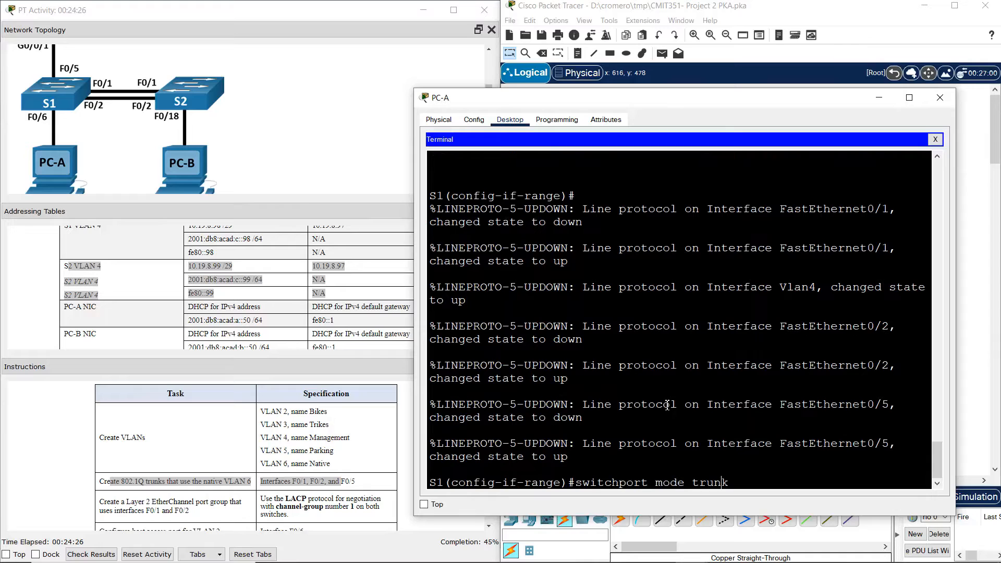
pyautogui.press('Left')
pyautogui.press('Left')
pyautogui.press('Left')
pyautogui.press('Left')
pyautogui.press('Left')
pyautogui.press('BackSpace')
pyautogui.press('BackSpace')
pyautogui.press('BackSpace')
pyautogui.press('BackSpace')
pyautogui.press('BackSpace')
pyautogui.write('native vlan 6')
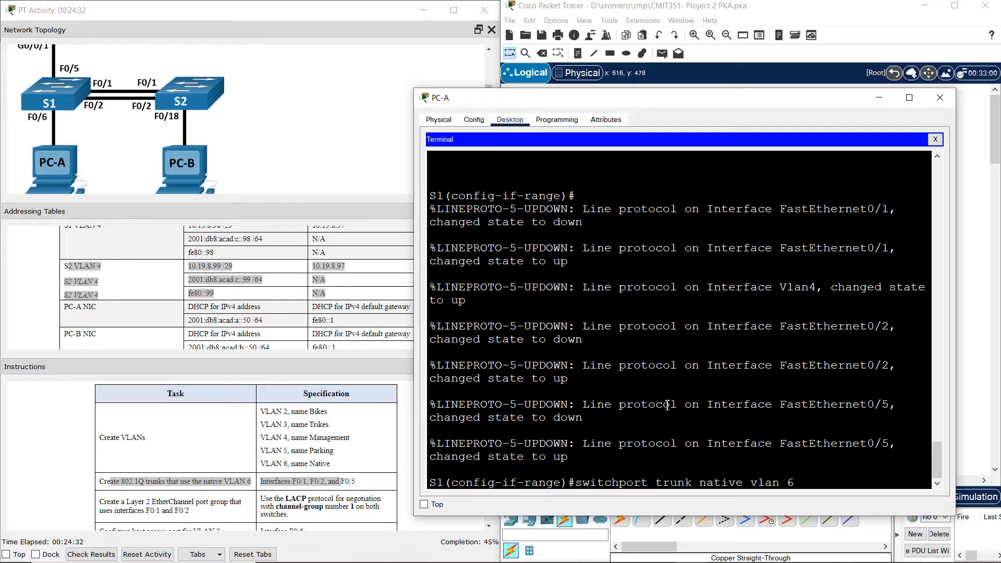
pyautogui.press('Return')
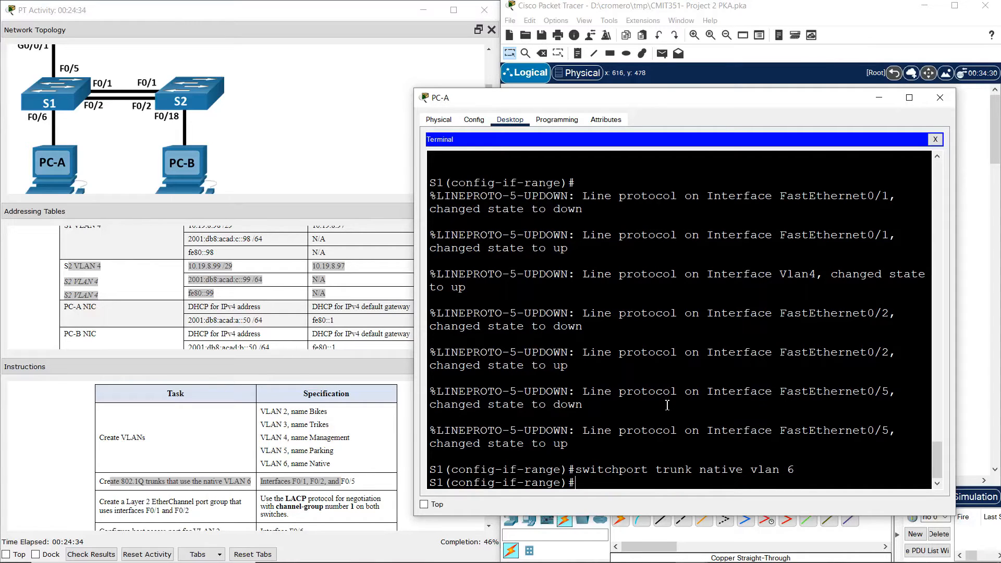
# - Leave the interface range and select only F0/1 and F0/2 together
pyautogui.click(137, 492)
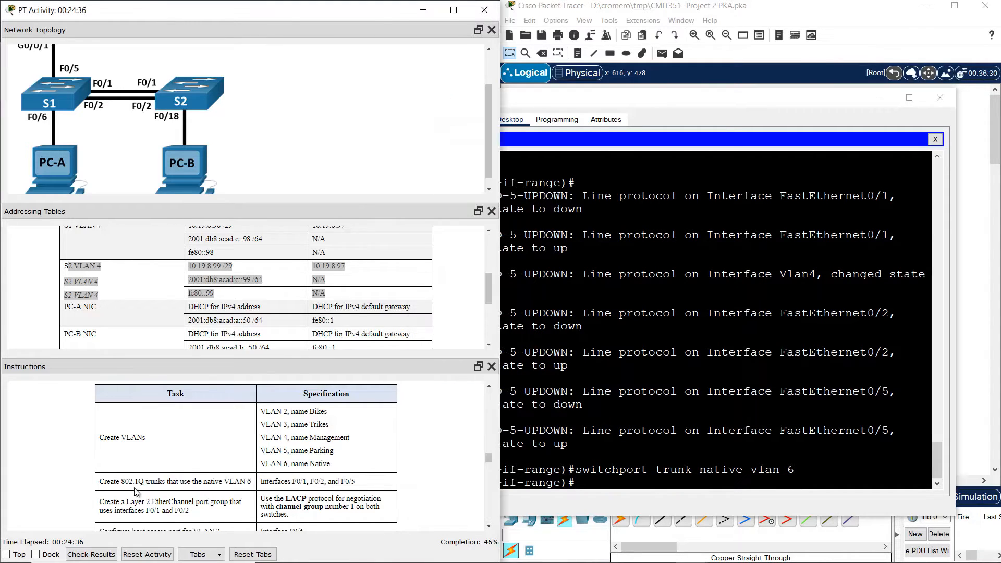
pyautogui.moveTo(126, 481); pyautogui.dragTo(282, 483)
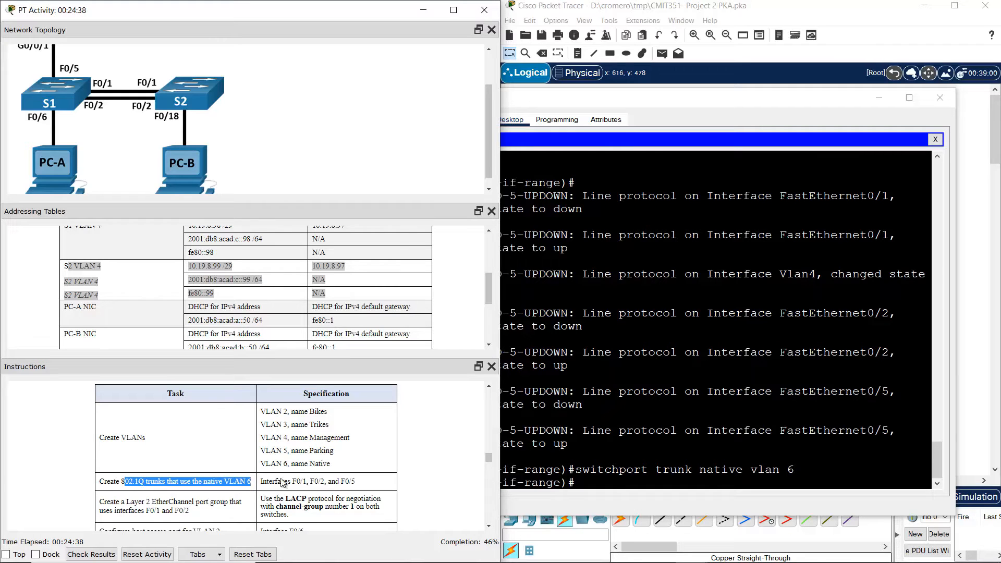
pyautogui.click(489, 527)
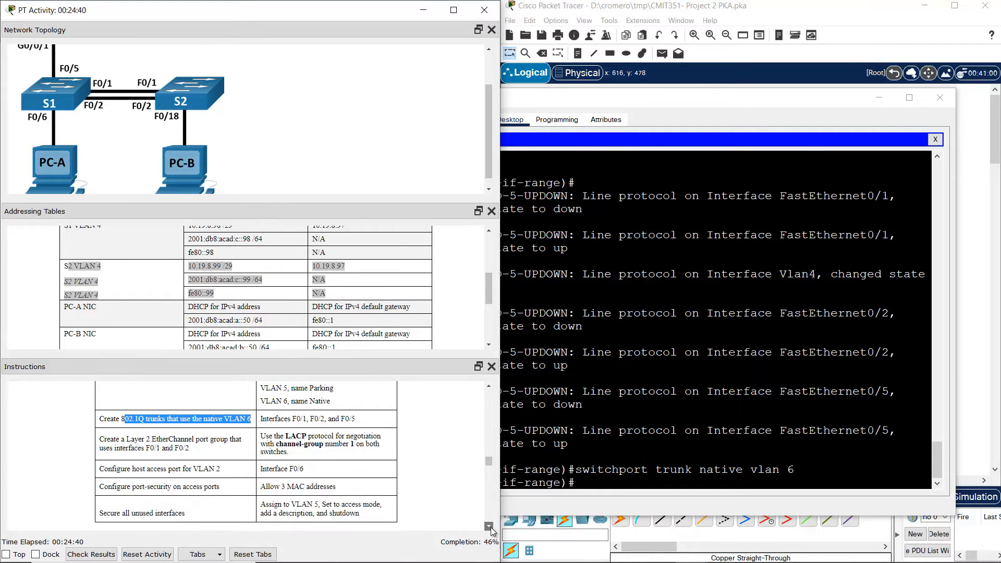
pyautogui.moveTo(103, 440); pyautogui.dragTo(195, 443)
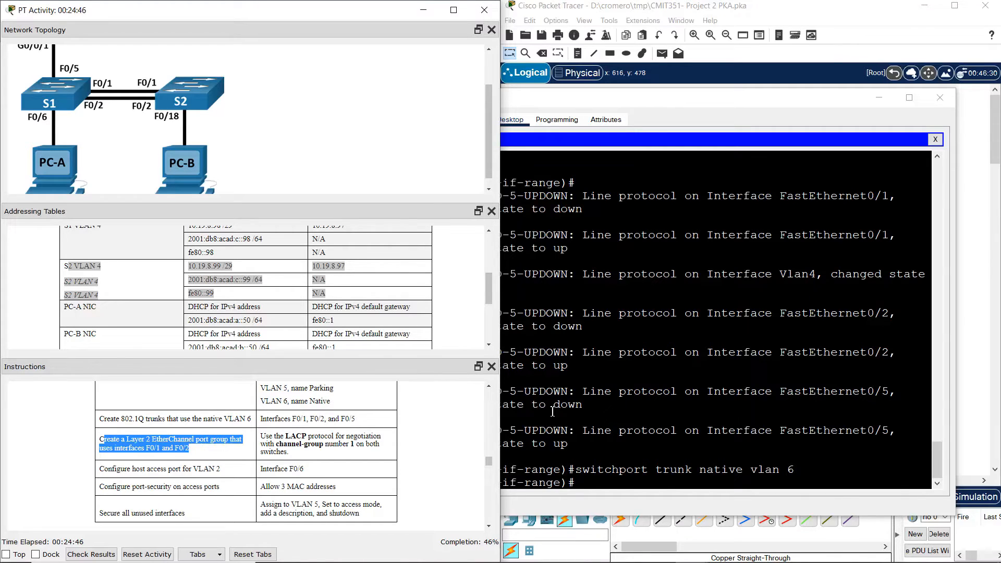
pyautogui.click(721, 413)
pyautogui.write('exit')
pyautogui.press('Return')
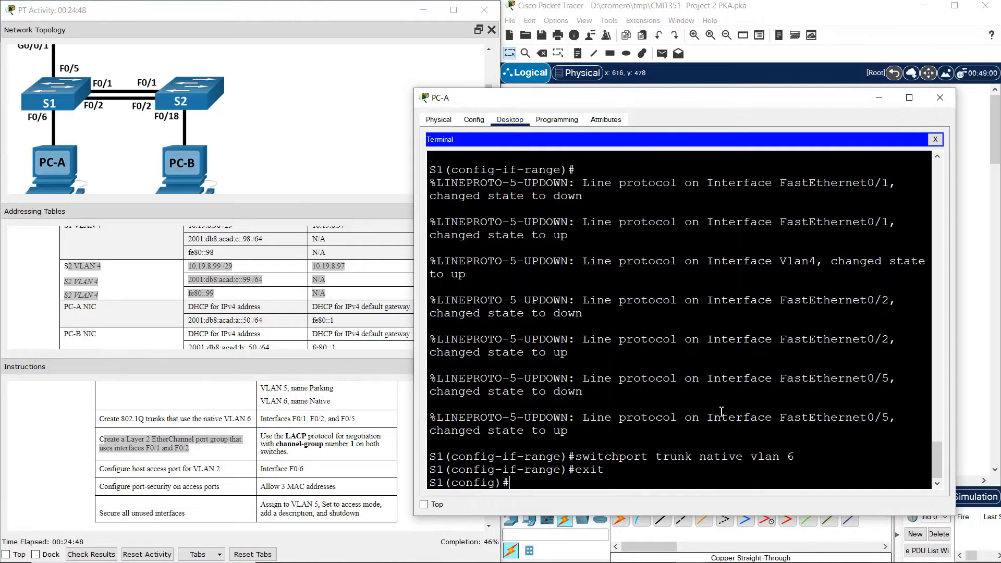
pyautogui.press('Up')
pyautogui.press('Up')
pyautogui.press('Up')
pyautogui.press('Up')
pyautogui.press('BackSpace')
pyautogui.press('BackSpace')
pyautogui.press('BackSpace')
pyautogui.press('BackSpace')
pyautogui.press('BackSpace')
pyautogui.press('Return')
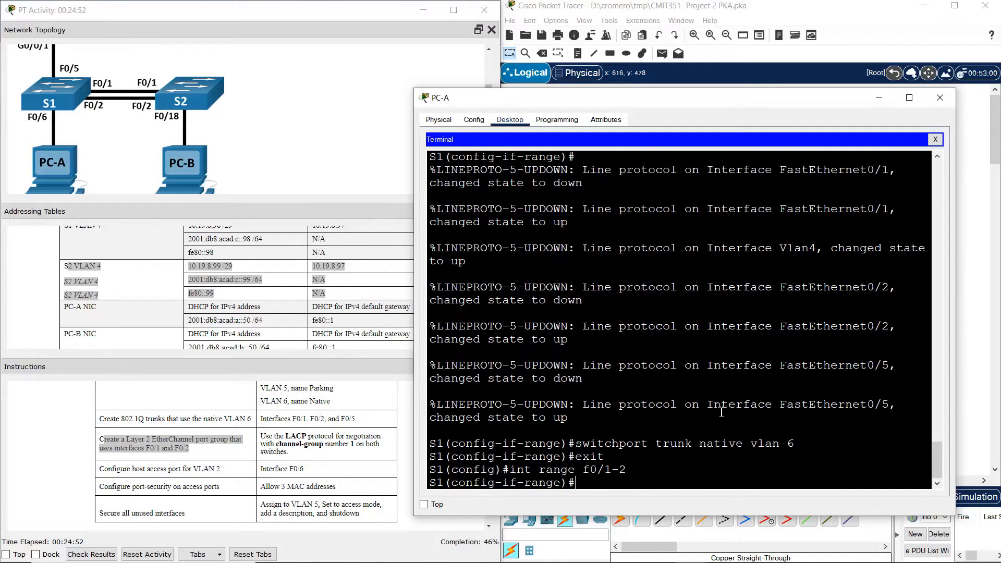
# - Add F0/1 and F0/2 to LACP EtherChannel group 1 with channel-group 1 mode active
pyautogui.moveTo(275, 436); pyautogui.dragTo(307, 457)
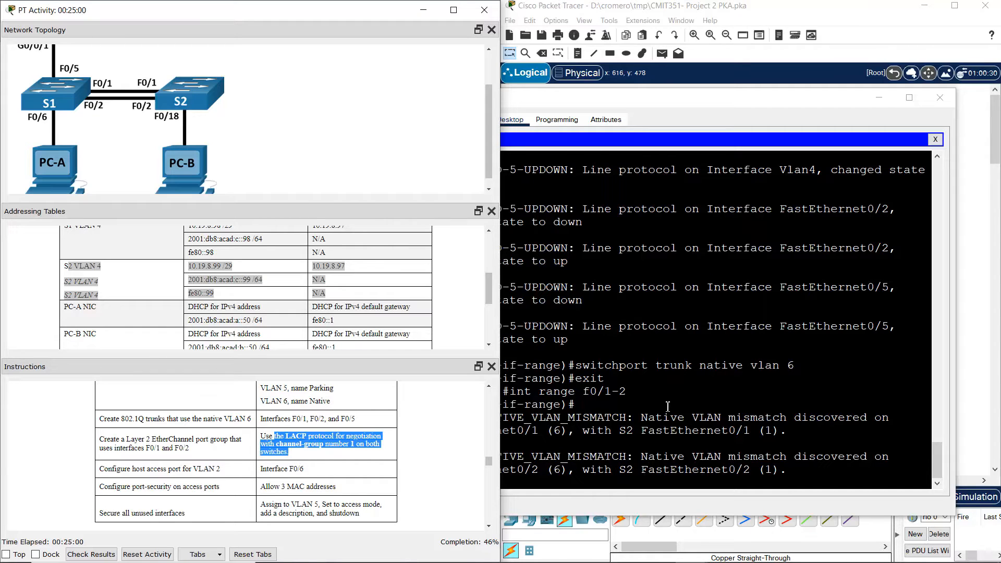
pyautogui.click(668, 409)
pyautogui.press('Return')
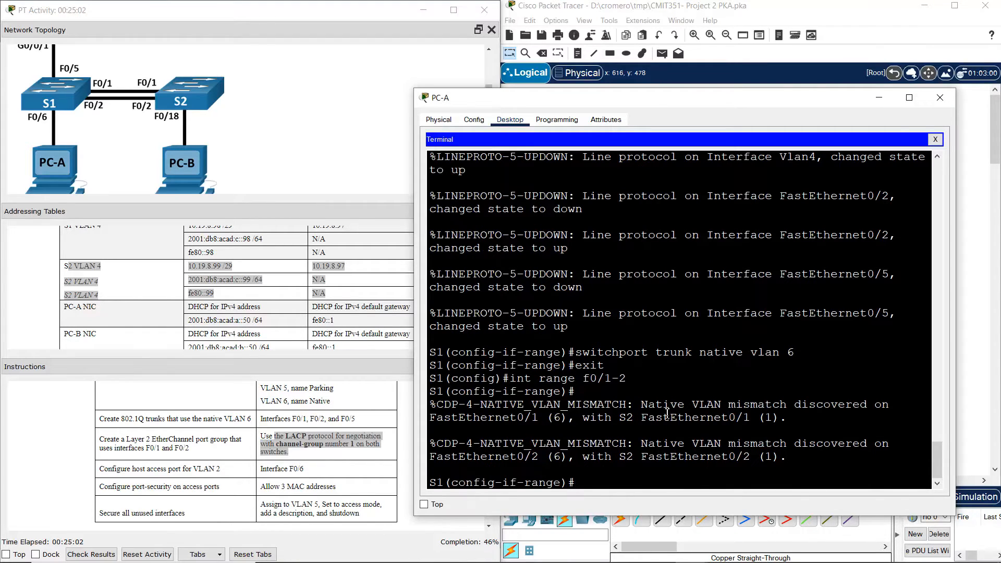
pyautogui.write('channel-group 1 mode activ')
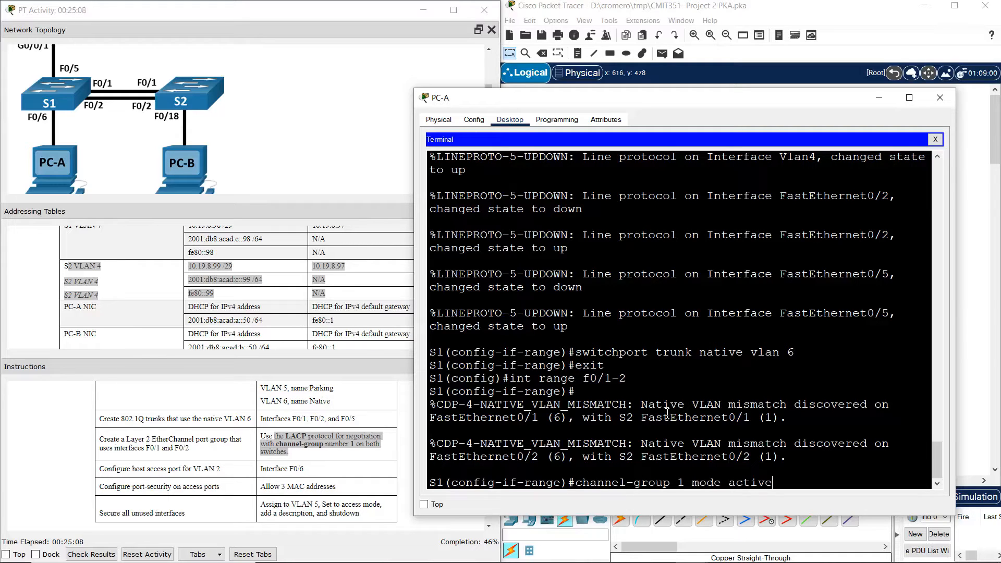
pyautogui.write('e')
pyautogui.press('Return')
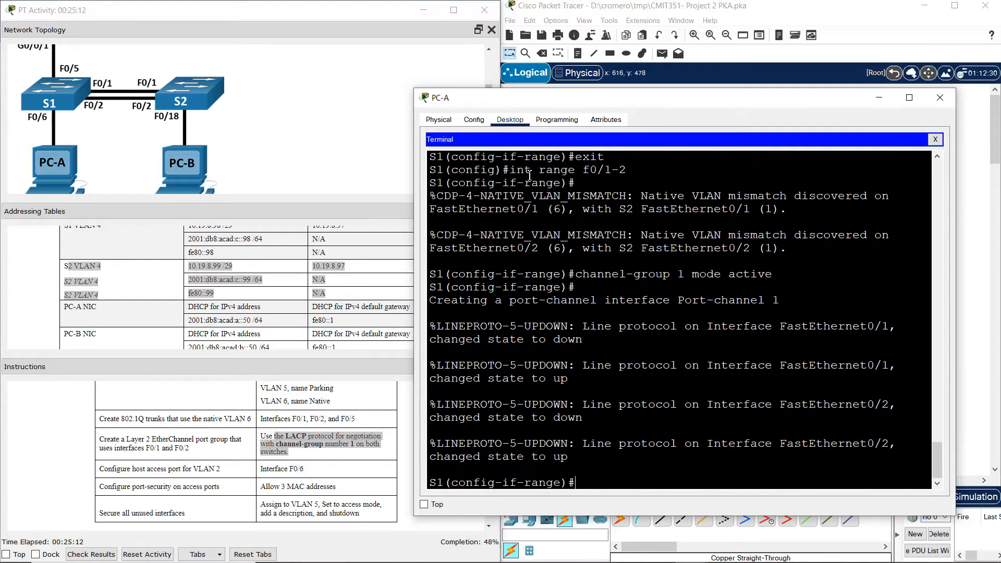
pyautogui.moveTo(517, 170); pyautogui.dragTo(642, 168)
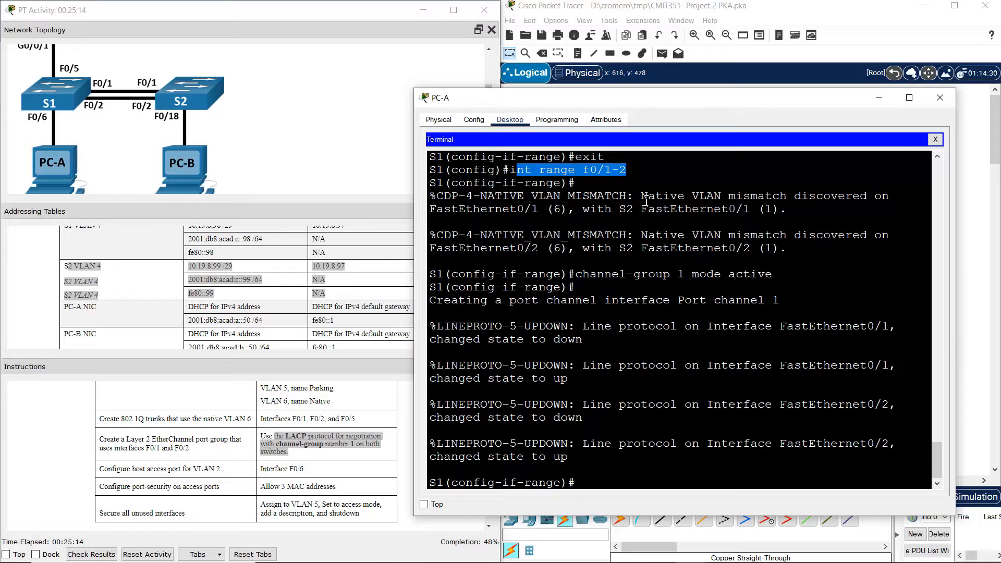
pyautogui.moveTo(583, 274); pyautogui.dragTo(801, 281)
# - Review the host access port task in the lab instructions and return to the topology workspace
pyautogui.click(308, 447)
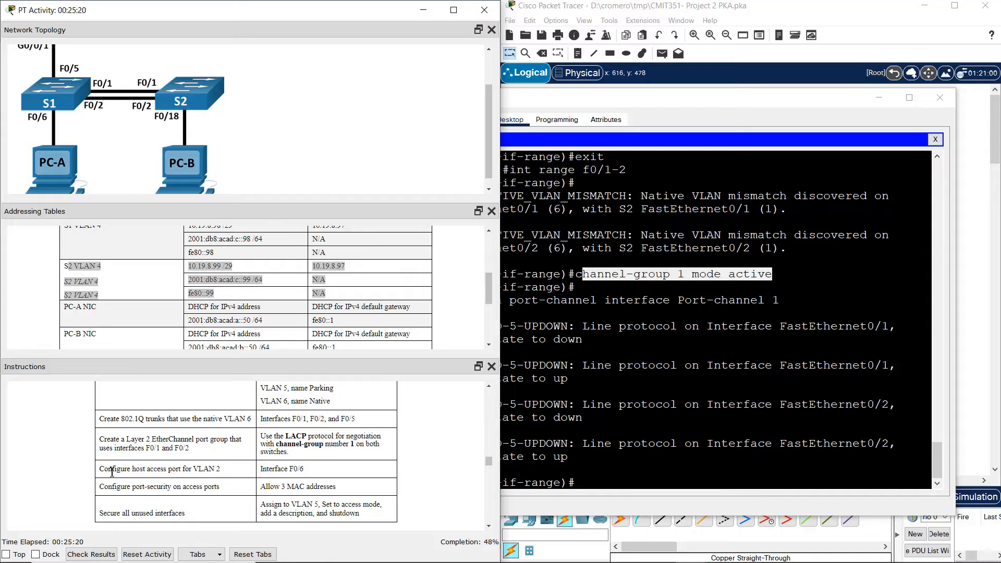
pyautogui.moveTo(110, 472); pyautogui.dragTo(319, 471)
pyautogui.click(659, 411)
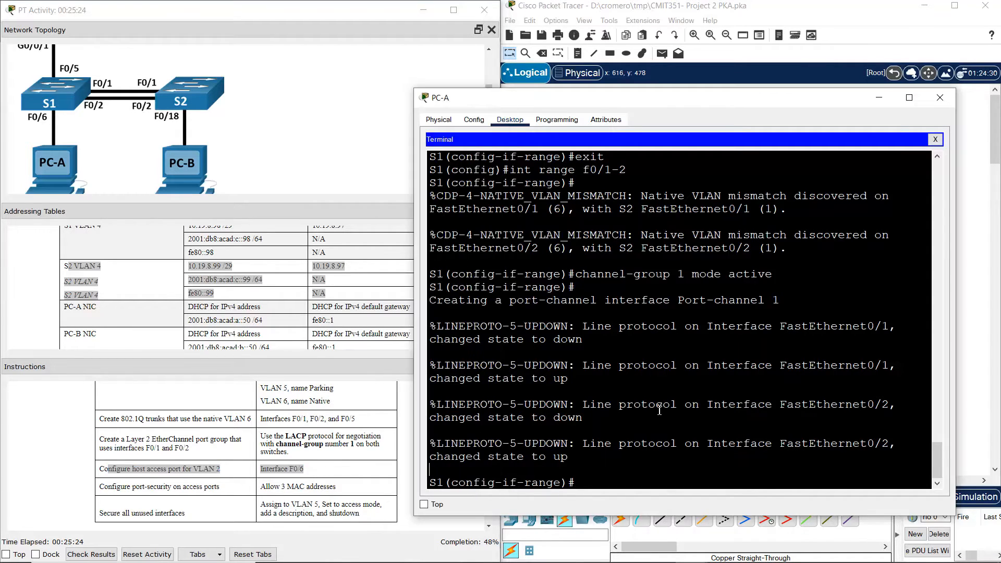
pyautogui.click(734, 4)
pyautogui.moveTo(699, 269); pyautogui.dragTo(721, 267)
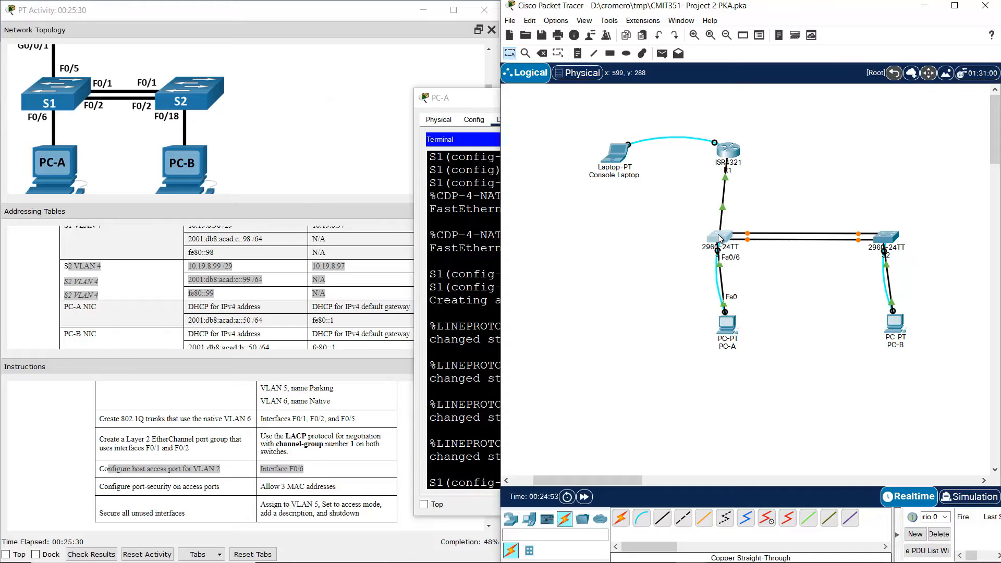
# - Leave the interface range and enter configuration for S1 interface F0/6
pyautogui.click(720, 238)
pyautogui.click(664, 101)
pyautogui.click(468, 462)
pyautogui.write('exit')
pyautogui.press('Return')
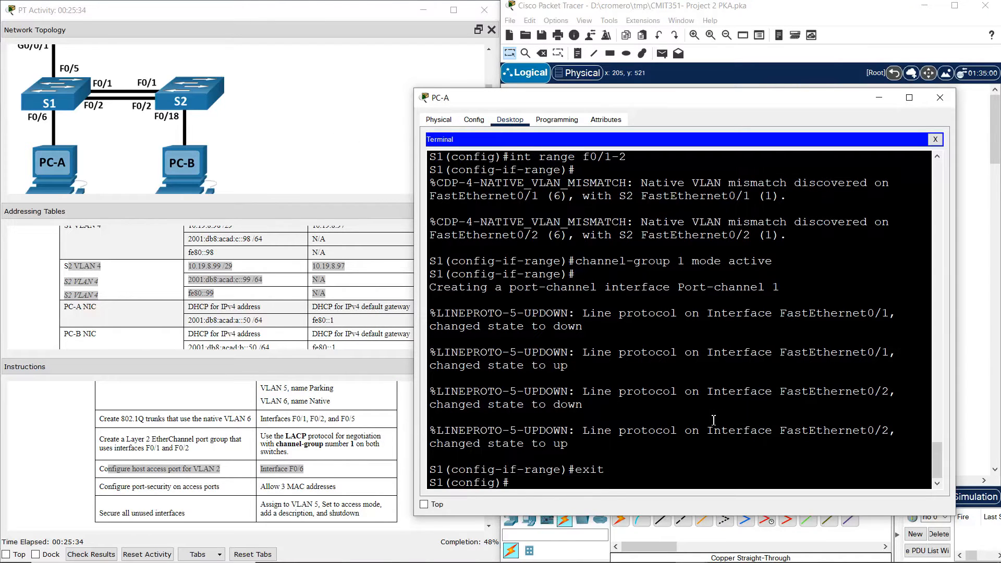
pyautogui.write('int f0/6')
pyautogui.press('Return')
# - Make F0/6 an access port assigned to VLAN 2
pyautogui.write('swit')
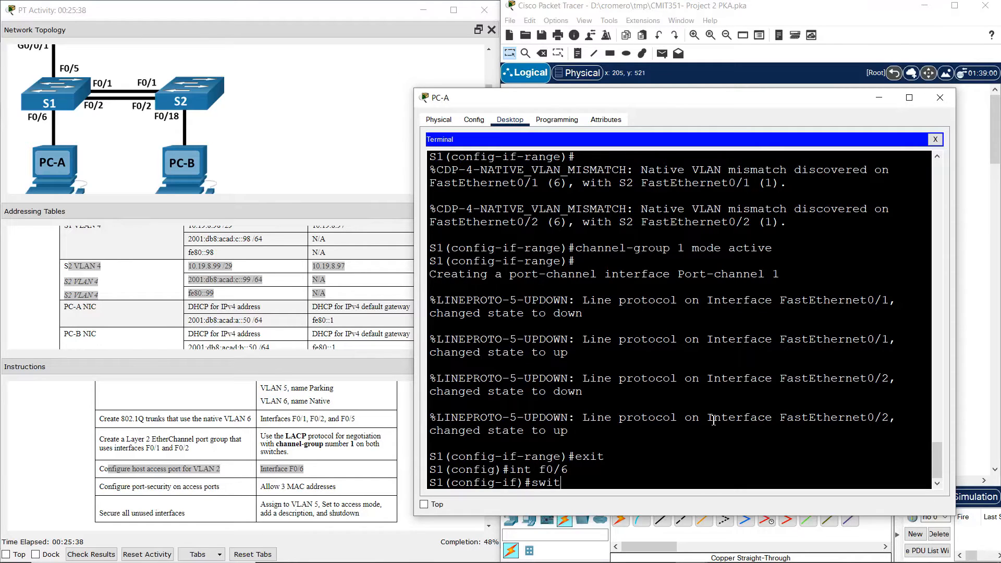
pyautogui.write('chport mode access')
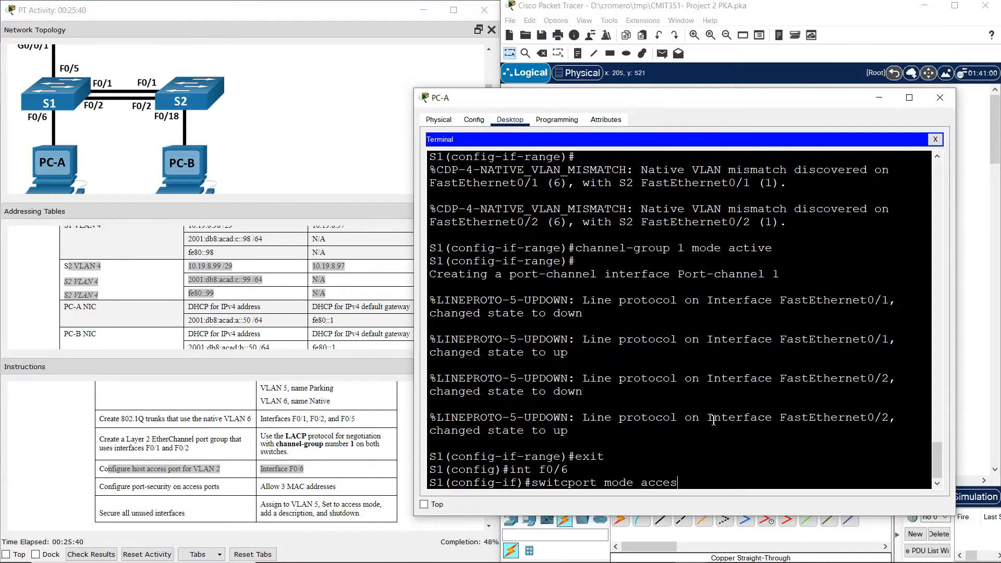
pyautogui.press('Return')
pyautogui.press('Up')
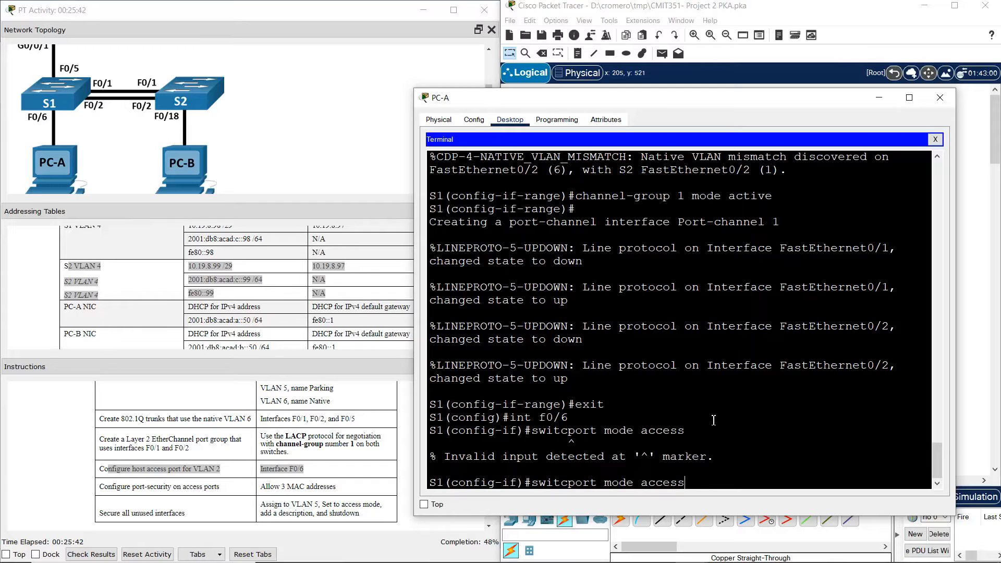
pyautogui.press('Return')
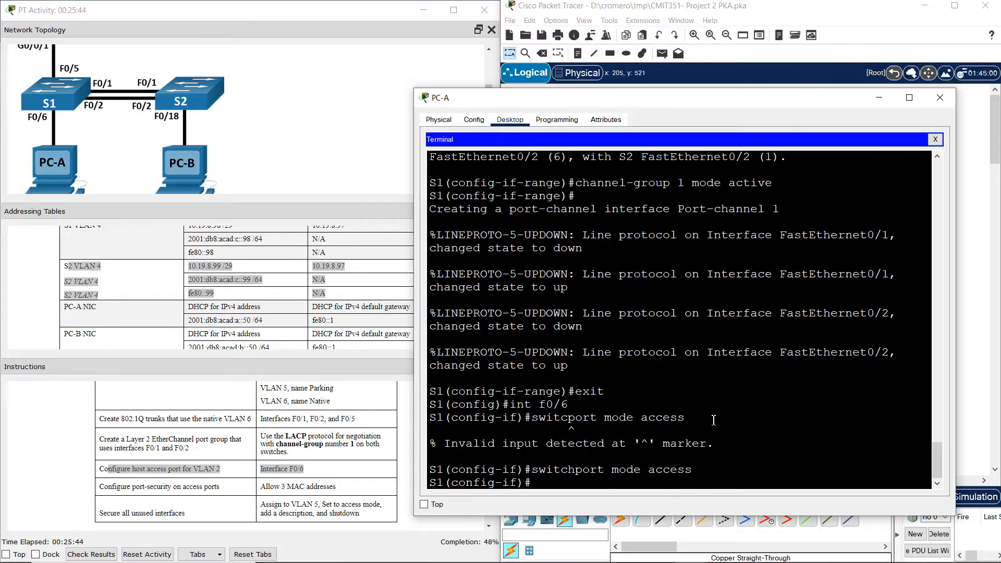
pyautogui.press('Up')
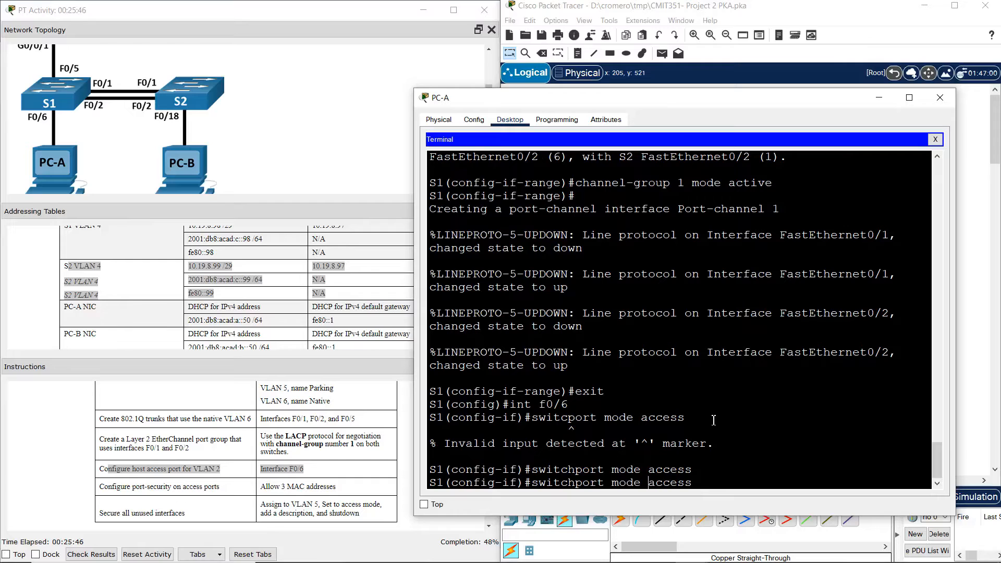
pyautogui.press('BackSpace')
pyautogui.press('BackSpace')
pyautogui.press('BackSpace')
pyautogui.press('BackSpace')
pyautogui.press('BackSpace')
pyautogui.write('vlan 2')
pyautogui.press('Return')
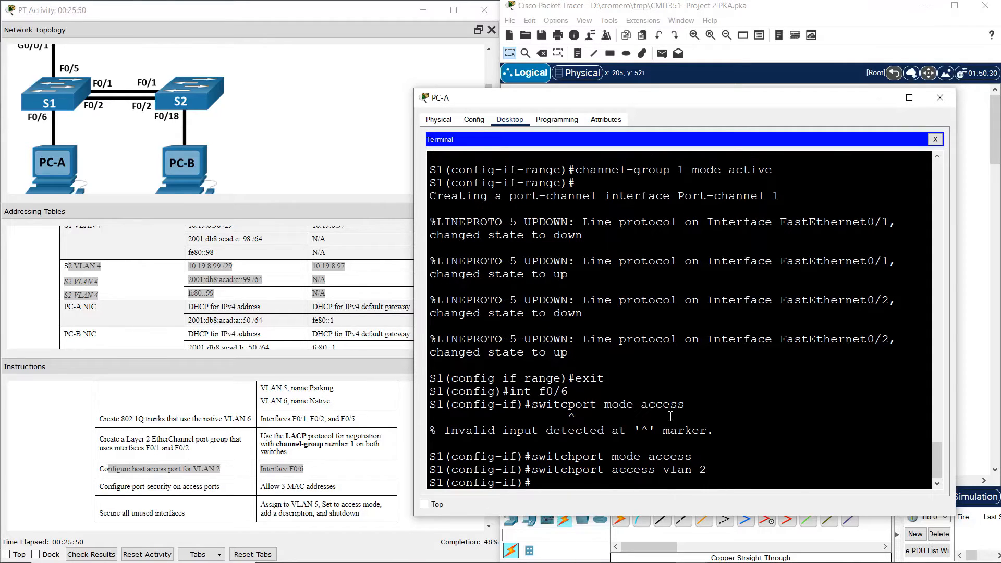
# - Enable switchport port-security on S1's F0/6
pyautogui.click(200, 479)
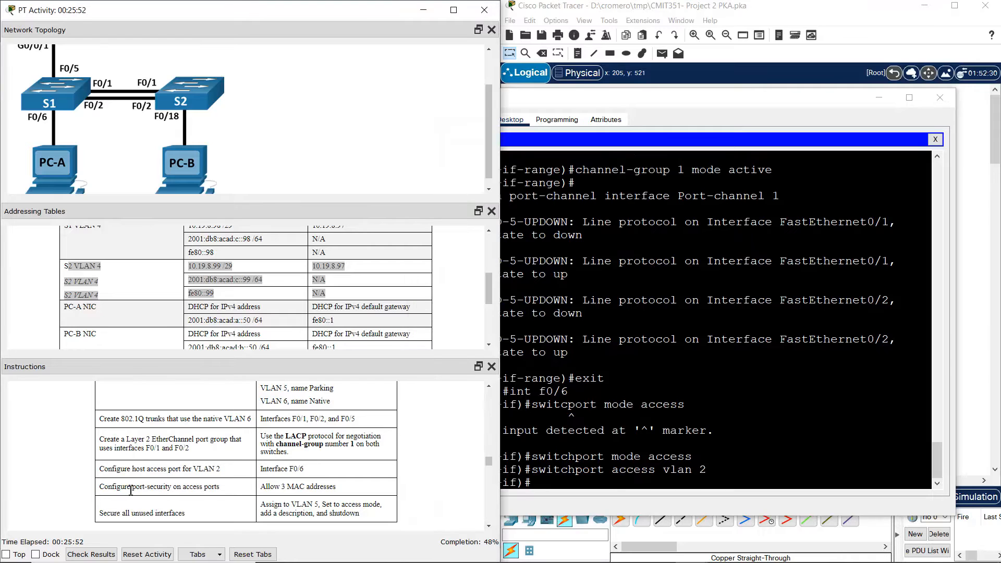
pyautogui.moveTo(128, 490); pyautogui.dragTo(347, 494)
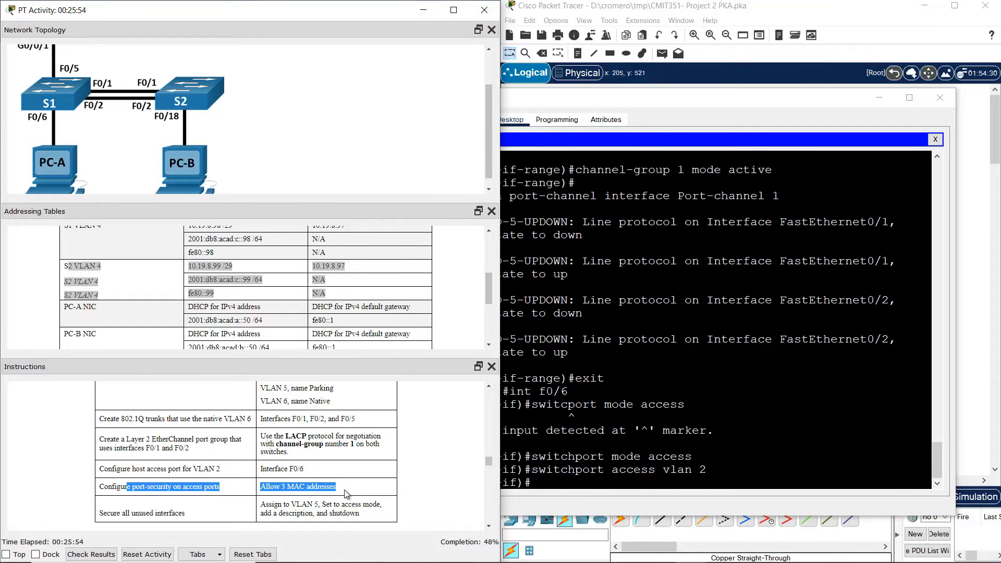
pyautogui.click(647, 462)
pyautogui.press('Up')
pyautogui.press('BackSpace')
pyautogui.press('BackSpace')
pyautogui.press('BackSpace')
pyautogui.press('BackSpace')
pyautogui.press('BackSpace')
pyautogui.press('BackSpace')
pyautogui.press('BackSpace')
pyautogui.press('BackSpace')
pyautogui.press('BackSpace')
pyautogui.press('BackSpace')
pyautogui.press('BackSpace')
pyautogui.press('BackSpace')
pyautogui.press('BackSpace')
pyautogui.press('BackSpace')
pyautogui.press('BackSpace')
pyautogui.press('BackSpace')
pyautogui.press('BackSpace')
pyautogui.press('BackSpace')
pyautogui.press('BackSpace')
pyautogui.press('BackSpace')
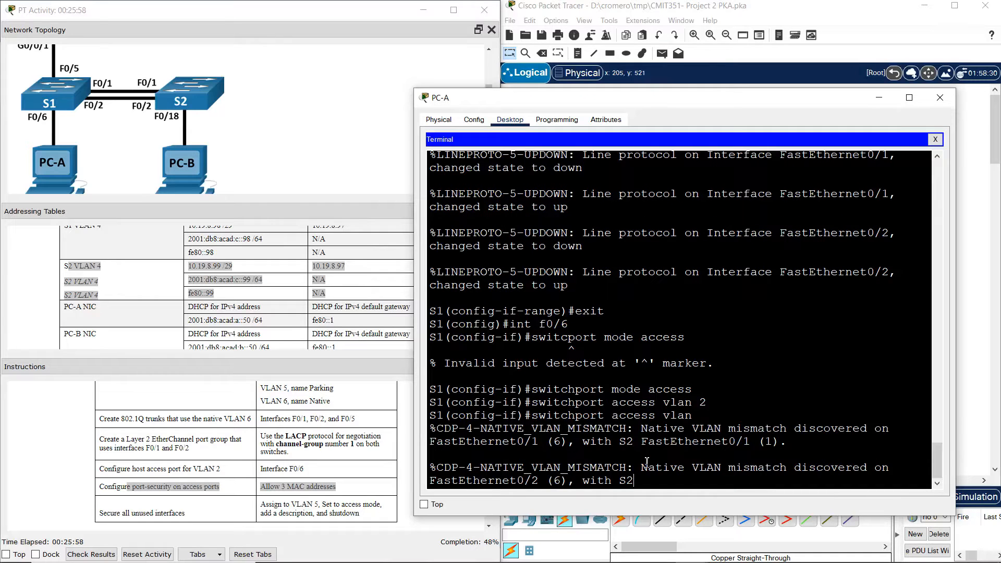
pyautogui.press('Up')
pyautogui.press('BackSpace')
pyautogui.press('BackSpace')
pyautogui.press('BackSpace')
pyautogui.press('BackSpace')
pyautogui.press('BackSpace')
pyautogui.press('BackSpace')
pyautogui.press('BackSpace')
pyautogui.press('BackSpace')
pyautogui.press('BackSpace')
pyautogui.press('BackSpace')
pyautogui.press('BackSpace')
pyautogui.press('BackSpace')
pyautogui.press('BackSpace')
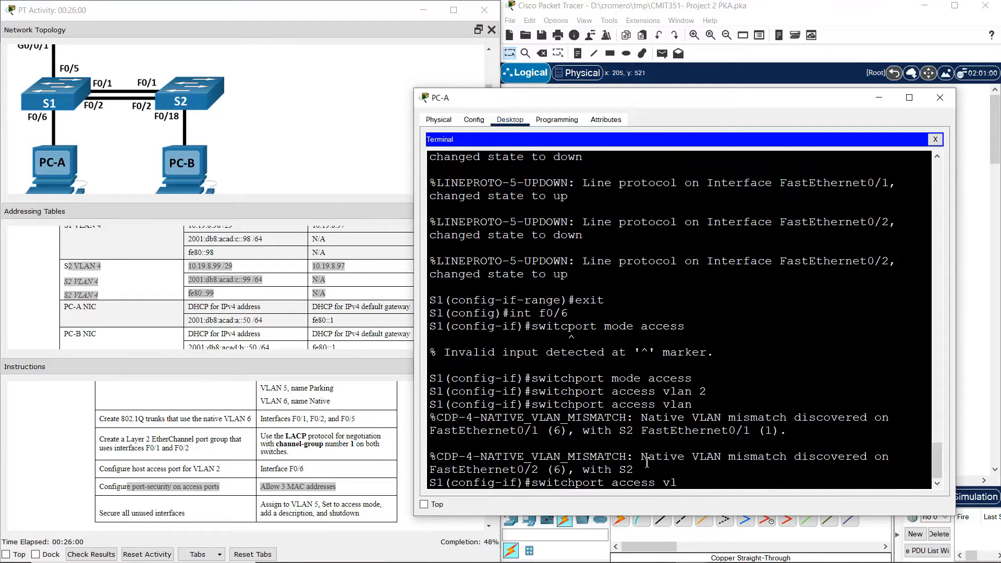
pyautogui.write('port-security')
pyautogui.press('Return')
# - Limit F0/6 port-security to a maximum of 3 MAC addresses, then exit interface configuration
pyautogui.press('Up')
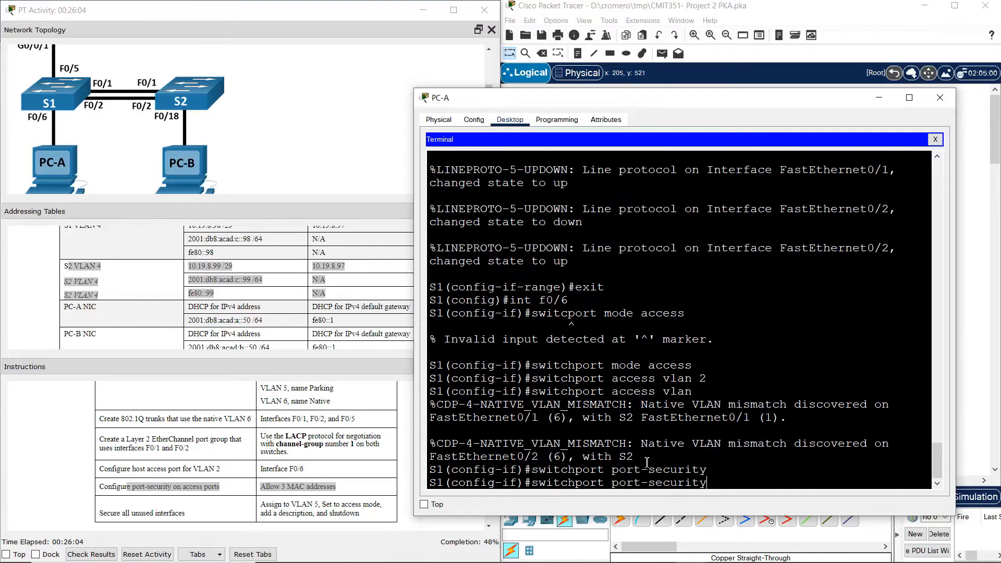
pyautogui.write('mac-addre')
pyautogui.press('BackSpace')
pyautogui.press('BackSpace')
pyautogui.press('BackSpace')
pyautogui.press('BackSpace')
pyautogui.press('BackSpace')
pyautogui.press('Return')
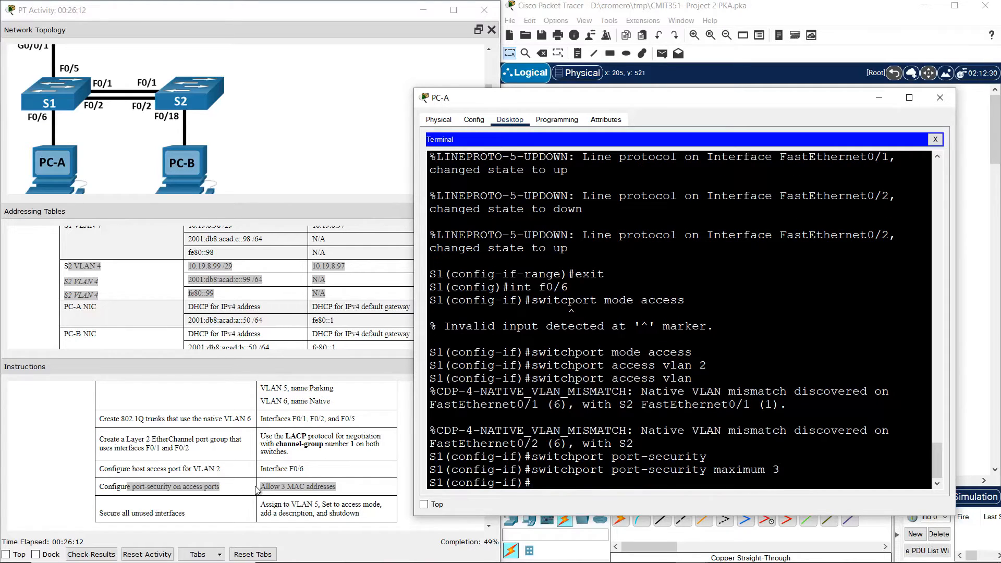
pyautogui.moveTo(117, 515); pyautogui.dragTo(369, 516)
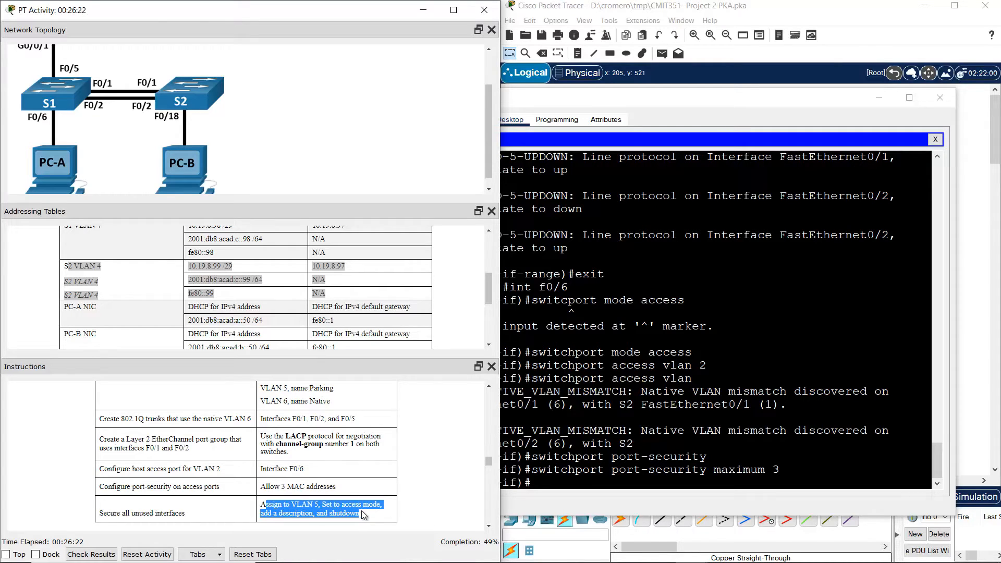
pyautogui.click(583, 455)
pyautogui.write('exit')
pyautogui.press('Return')
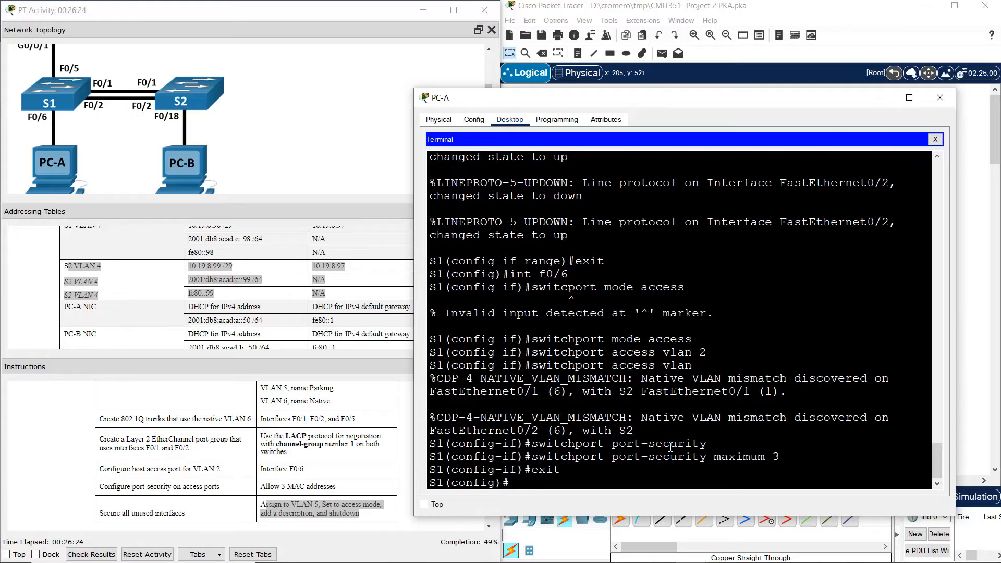
pyautogui.write('int range')
pyautogui.click(766, 5)
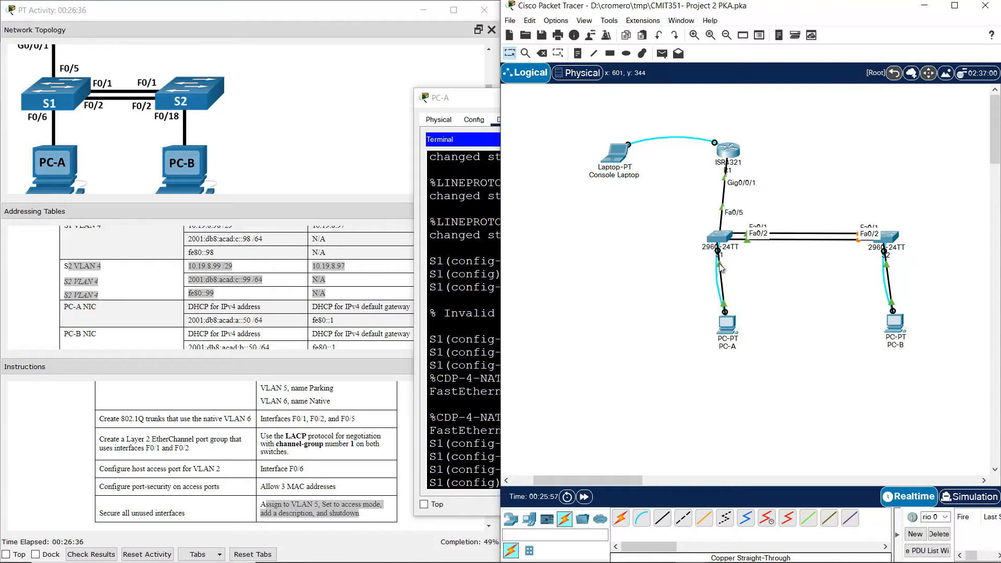
# - Select unused ports F0/3-4, F0/7-24 and G0/1-2 and give them the description Unused
pyautogui.click(465, 419)
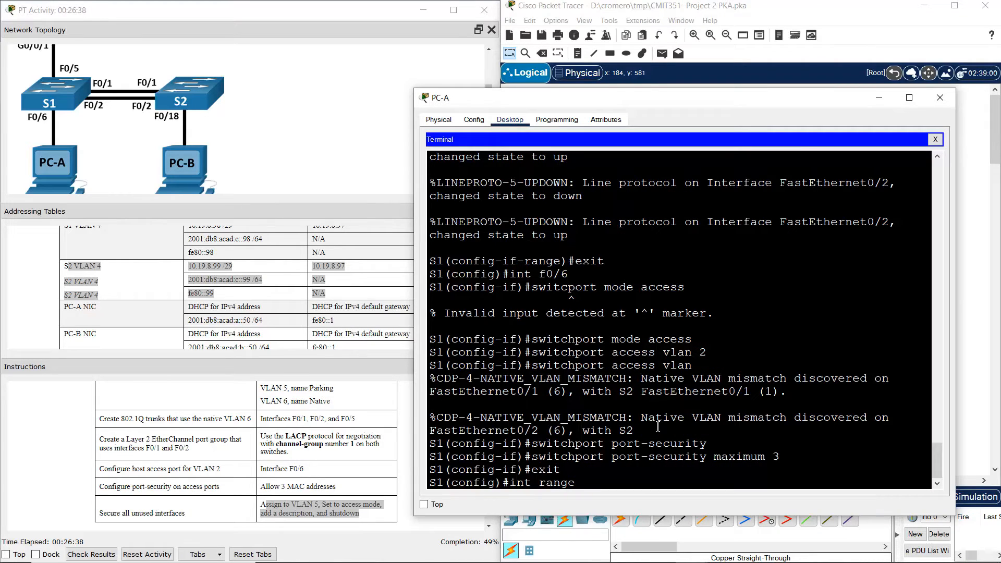
pyautogui.write('f0/3-4,f0/7-24,g0/1-2')
pyautogui.press('Return')
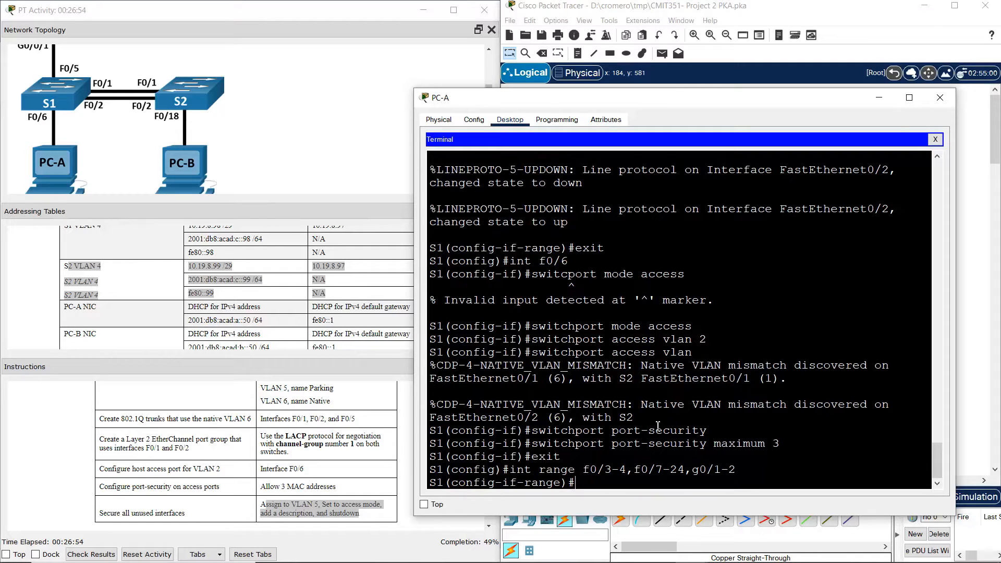
pyautogui.write('descriptoo')
pyautogui.write('ion')
pyautogui.press('Return')
pyautogui.press('Up')
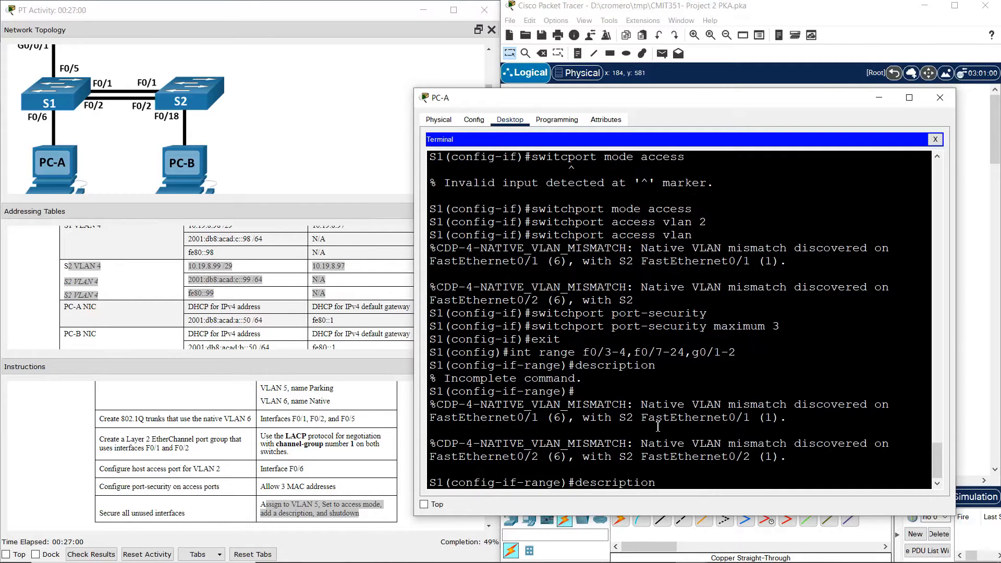
pyautogui.write('Unused')
pyautogui.press('Return')
# - Make the unused ports access ports in VLAN 5 and shut them down
pyautogui.write('s')
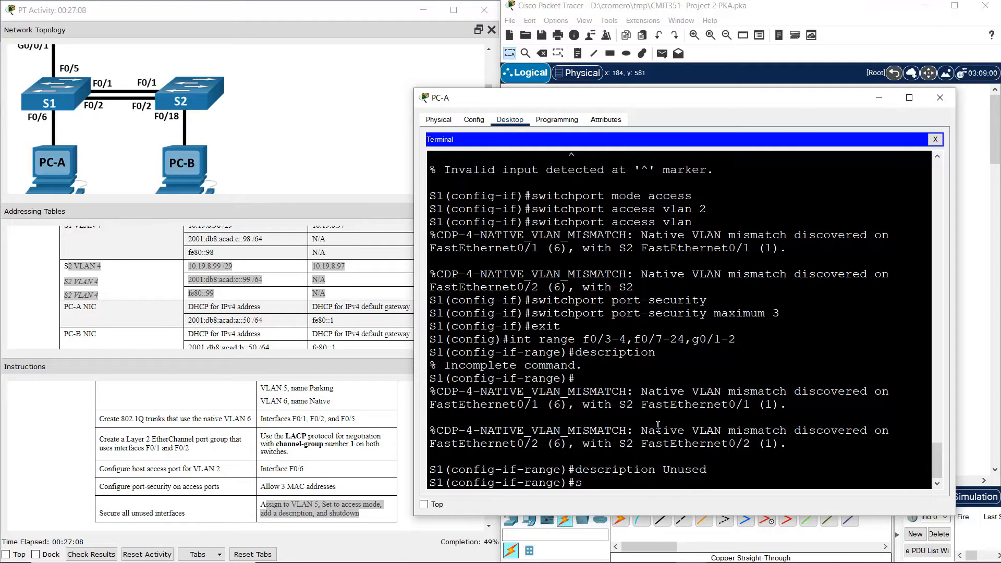
pyautogui.write('witchport mode access')
pyautogui.press('Return')
pyautogui.press('Up')
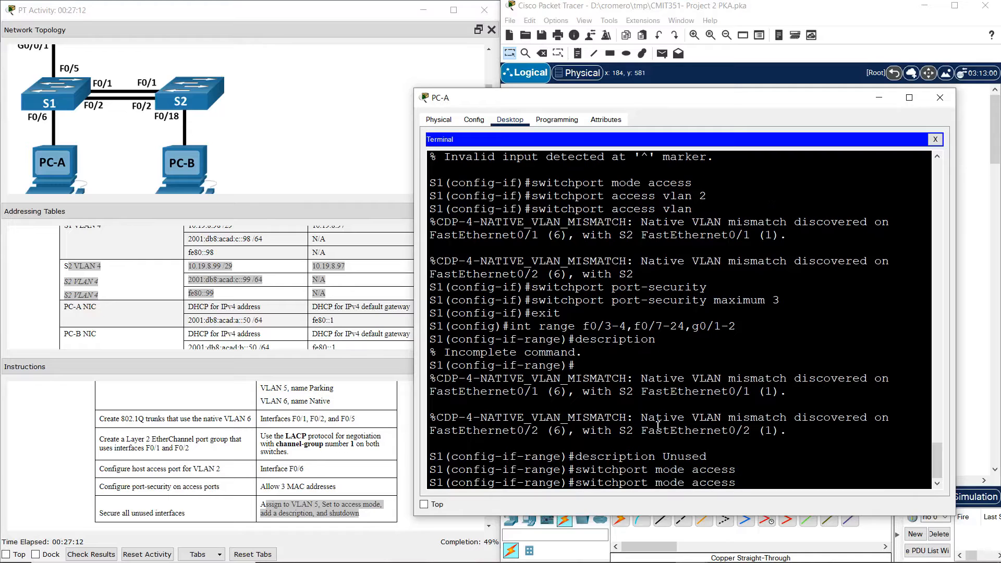
pyautogui.press('Left')
pyautogui.press('Left')
pyautogui.press('Left')
pyautogui.press('Left')
pyautogui.press('Left')
pyautogui.press('Left')
pyautogui.press('BackSpace')
pyautogui.press('BackSpace')
pyautogui.press('BackSpace')
pyautogui.press('BackSpace')
pyautogui.press('BackSpace')
pyautogui.write('vlan 5')
pyautogui.press('Return')
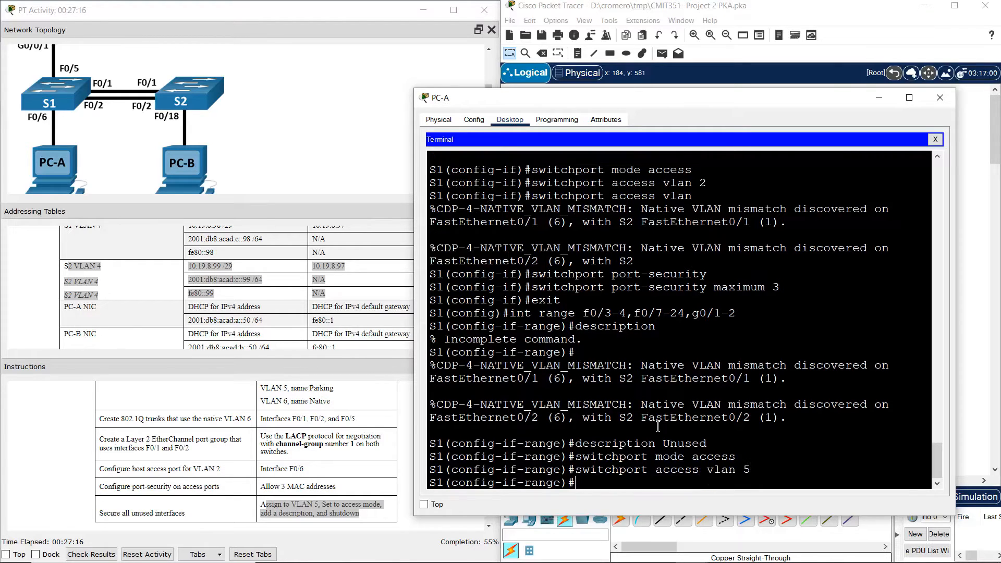
pyautogui.write('shutdown')
pyautogui.press('Return')
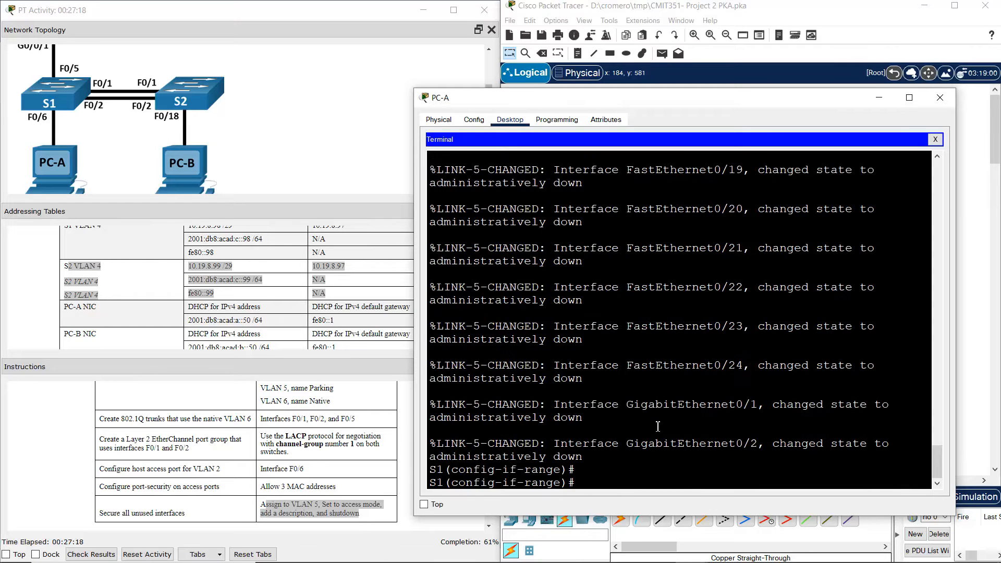
# - Scroll the instructions to Step 2's S2 tasks, check the native VLAN mismatch message, then return to the topology
pyautogui.click(403, 484)
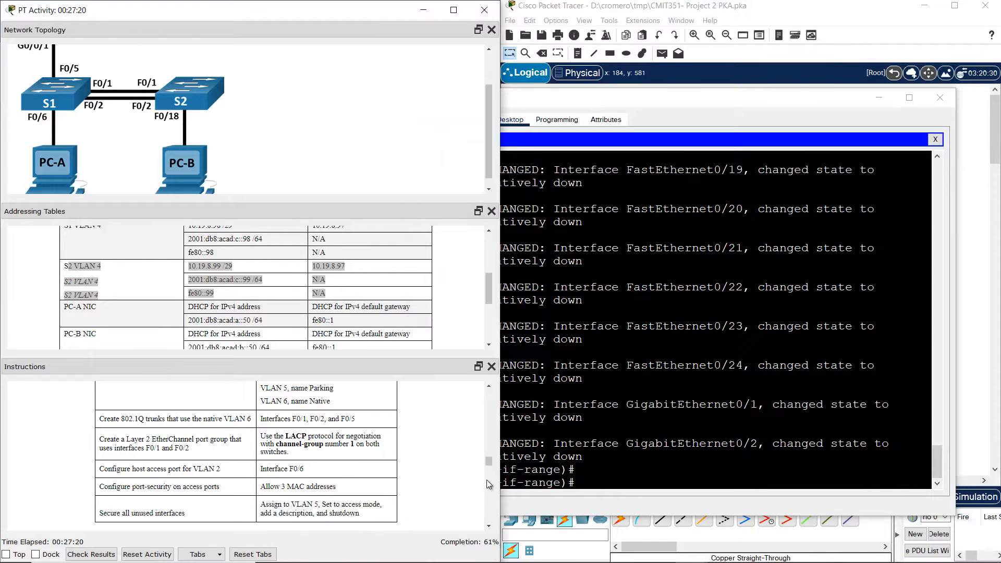
pyautogui.click(490, 526)
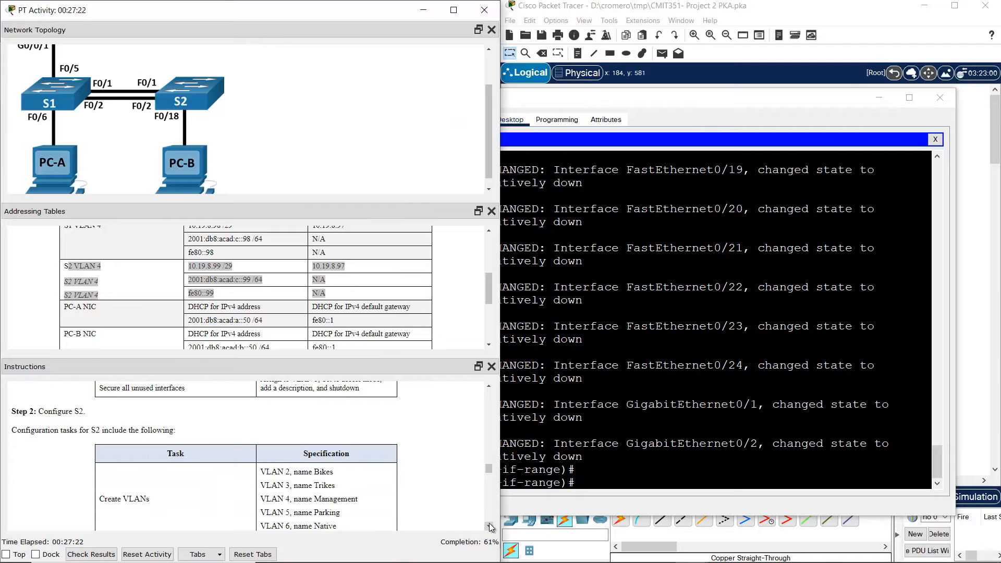
pyautogui.click(490, 525)
pyautogui.moveTo(53, 390); pyautogui.dragTo(183, 383)
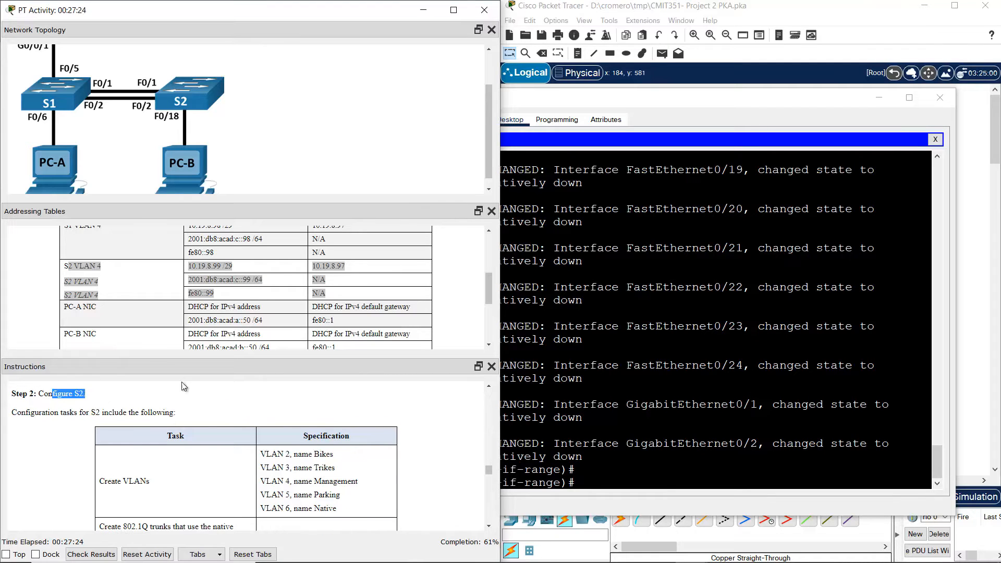
pyautogui.click(745, 410)
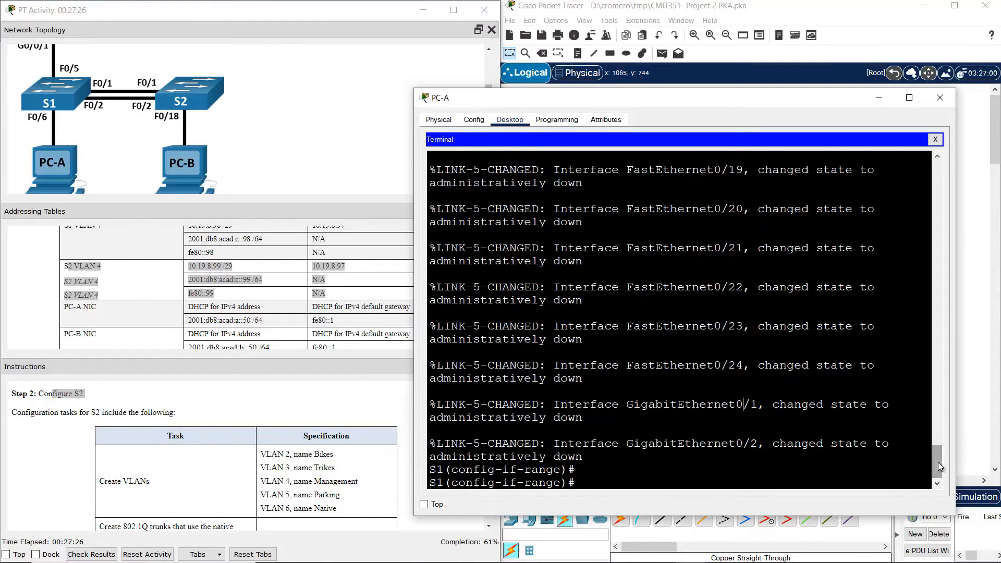
pyautogui.moveTo(938, 463); pyautogui.dragTo(946, 360)
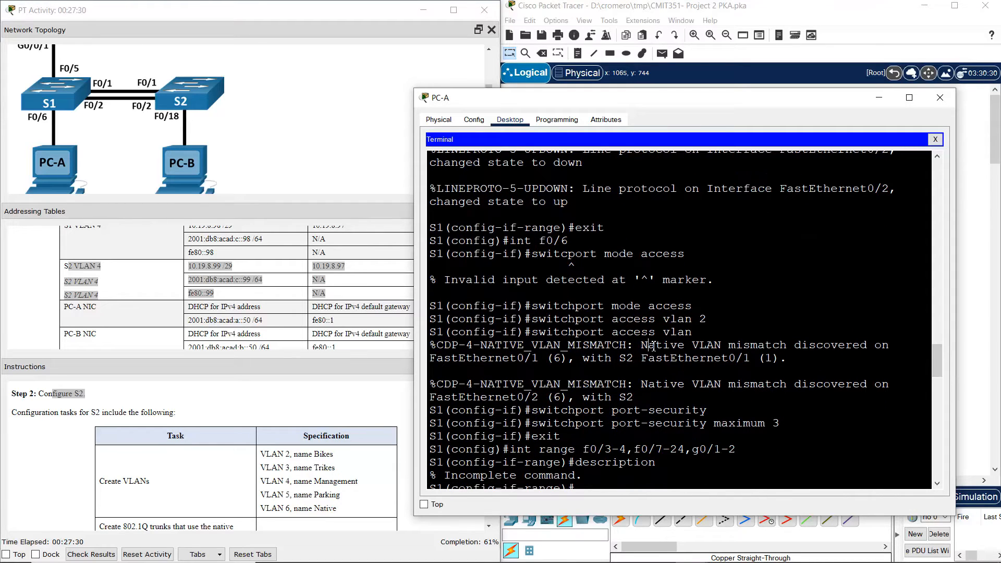
pyautogui.moveTo(653, 347); pyautogui.dragTo(802, 346)
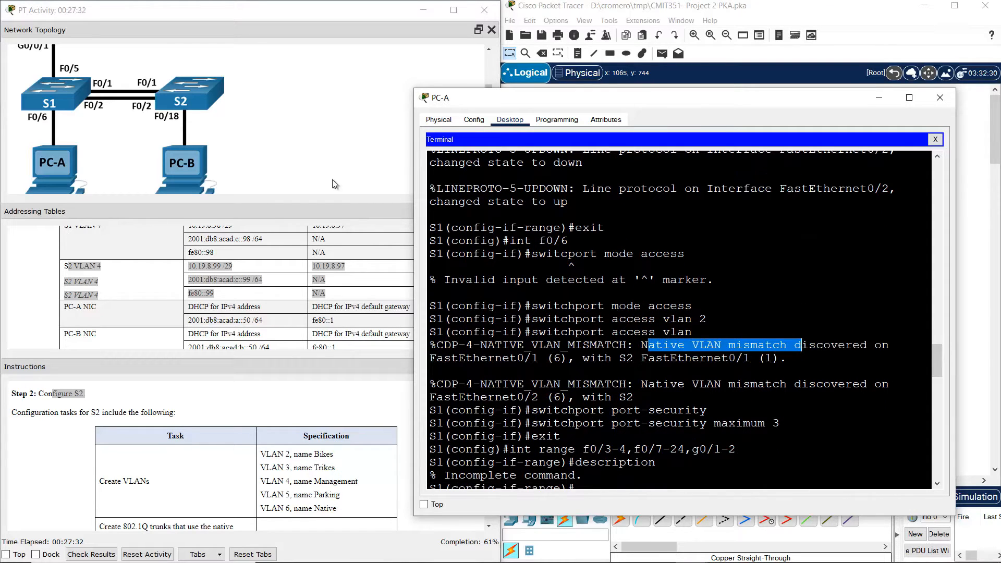
pyautogui.click(611, 85)
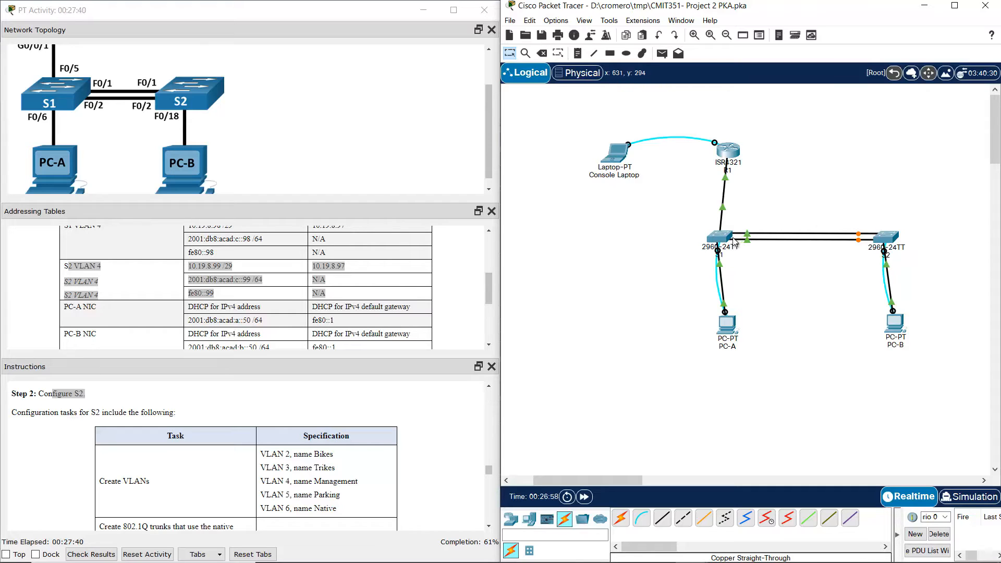
# - Review the native VLAN mismatch message on PC-A's console and the Step 2 VLAN list
pyautogui.moveTo(908, 214); pyautogui.dragTo(849, 266)
pyautogui.click(732, 323)
pyautogui.click(649, 348)
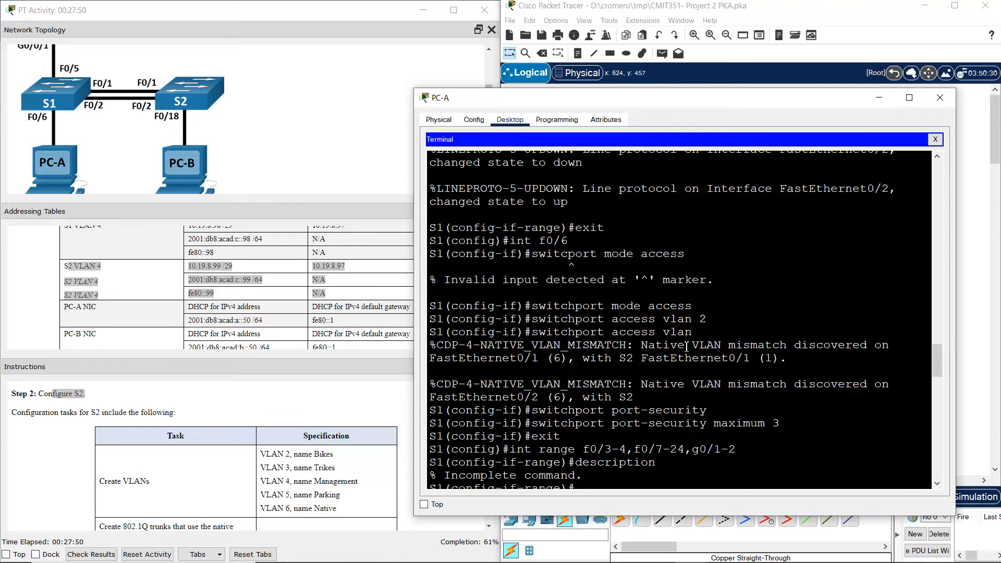
pyautogui.moveTo(643, 346); pyautogui.dragTo(787, 344)
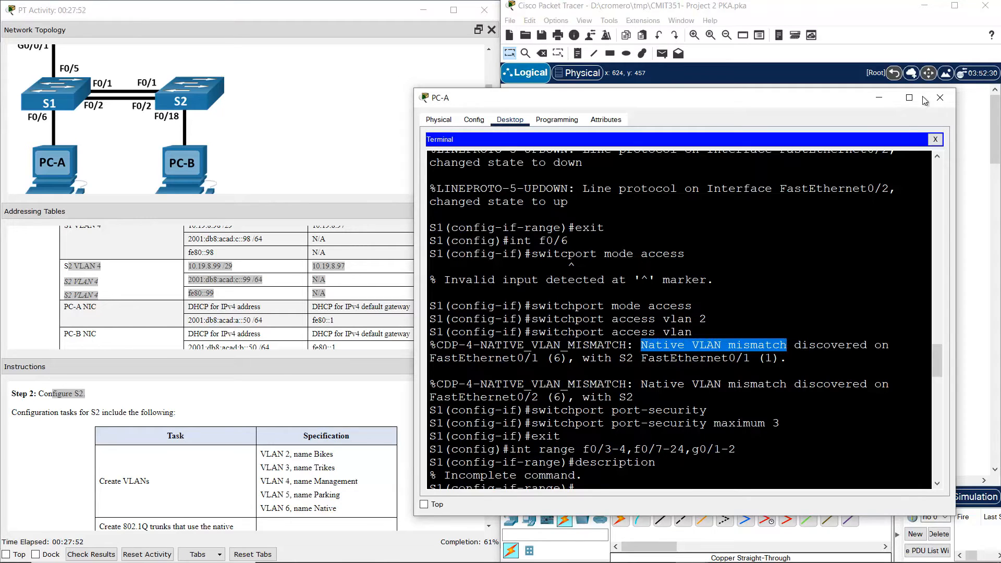
pyautogui.click(867, 100)
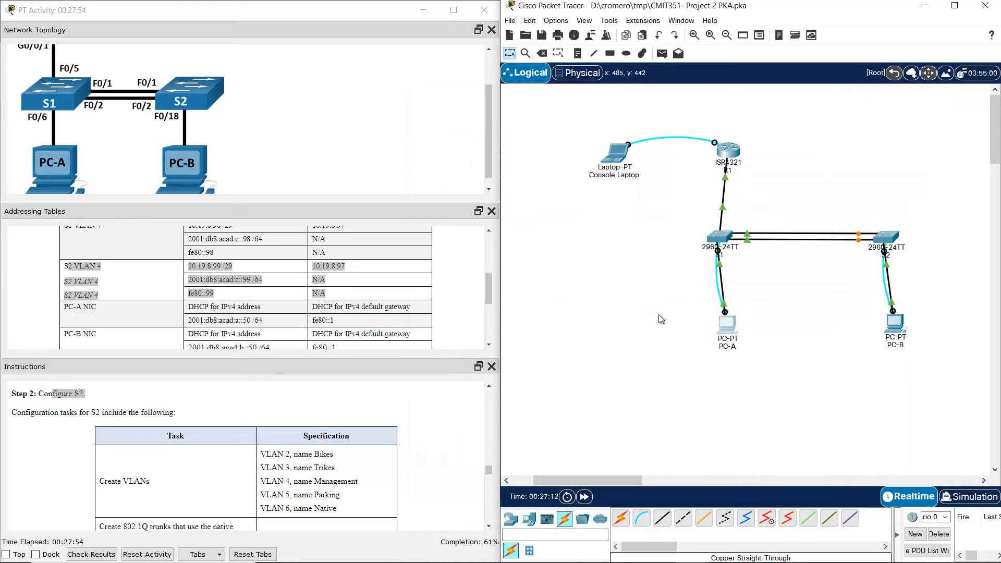
pyautogui.click(93, 420)
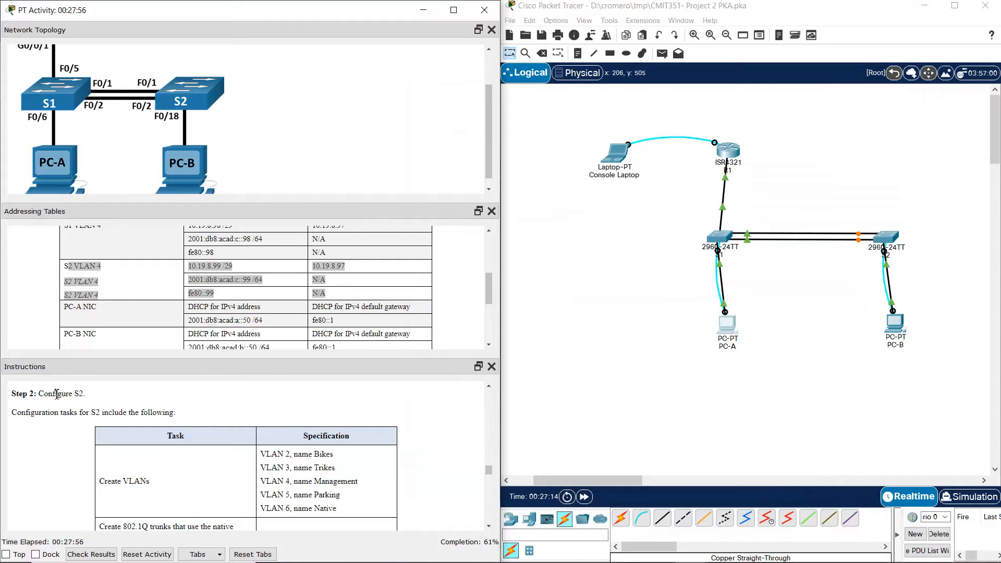
pyautogui.moveTo(48, 394); pyautogui.dragTo(389, 494)
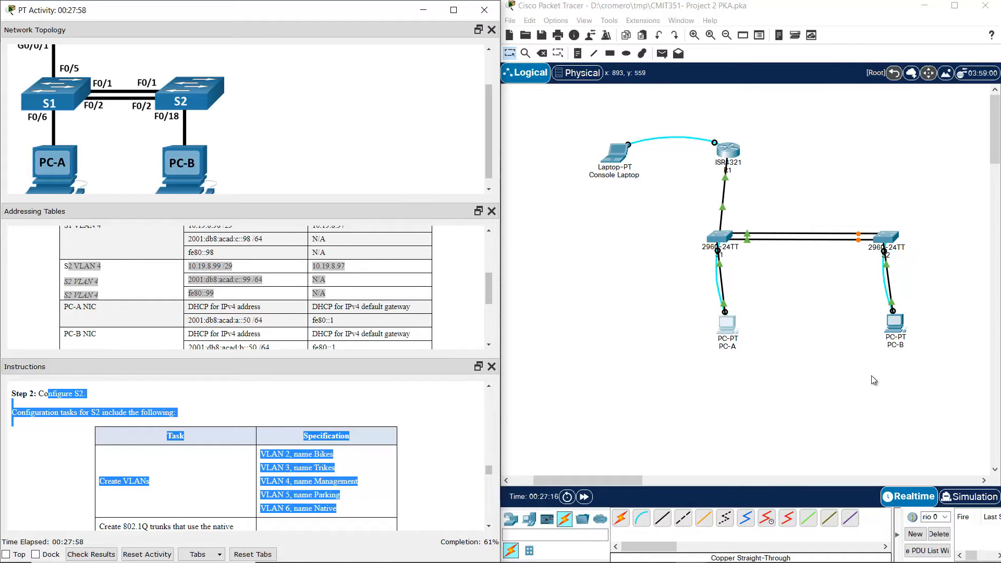
# - On S2, create VLAN 2 named Bikes and VLAN 3 named Trikes
pyautogui.click(893, 320)
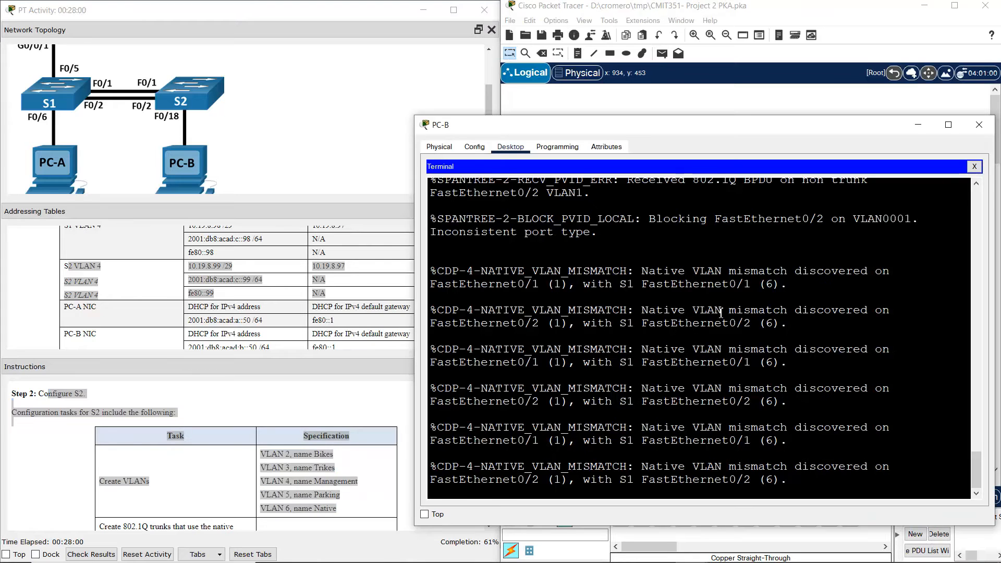
pyautogui.press('Return')
pyautogui.write('vlan 2')
pyautogui.press('Return')
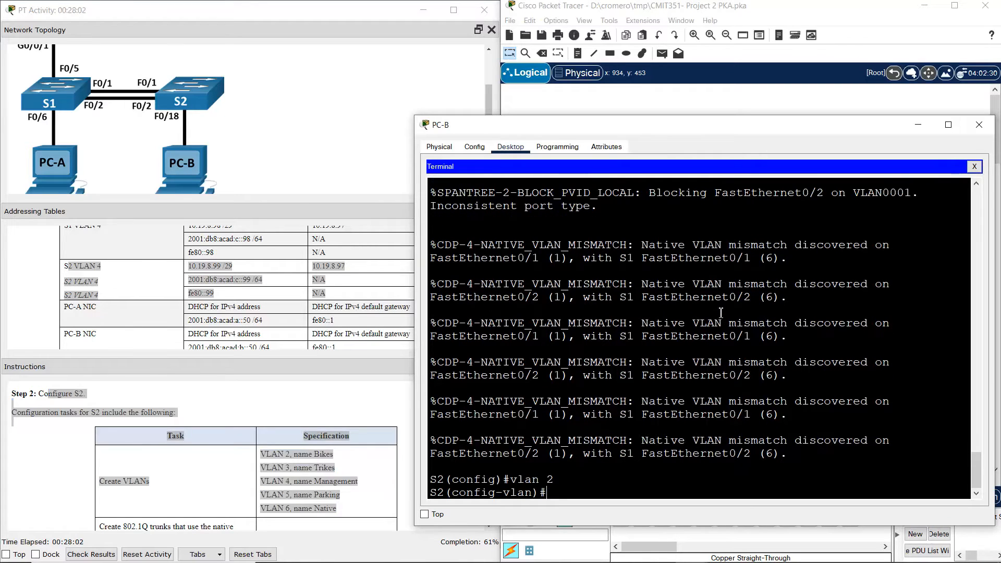
pyautogui.write('name Bikes')
pyautogui.press('Return')
pyautogui.press('Up')
pyautogui.press('Up')
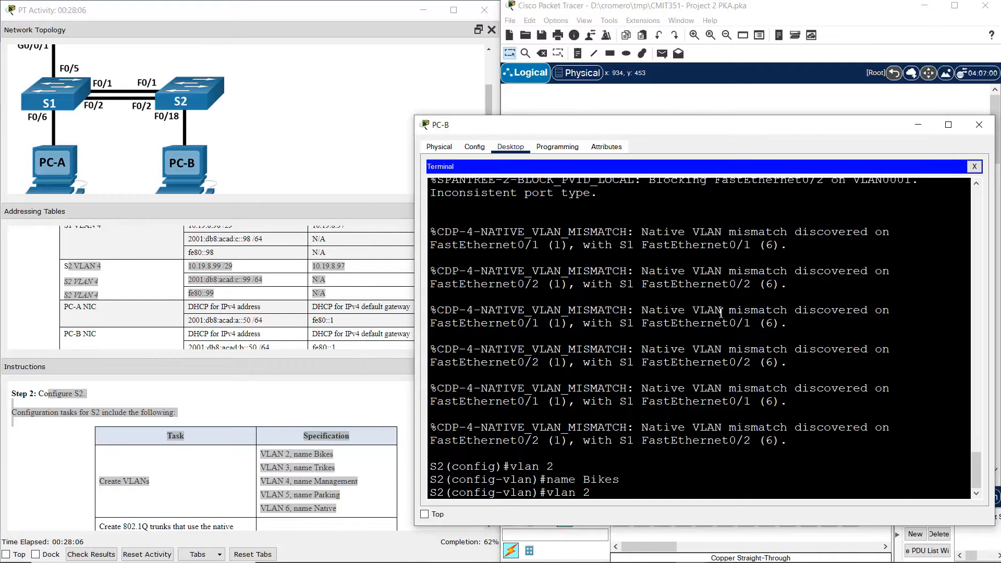
pyautogui.press('BackSpace')
pyautogui.write('3')
pyautogui.press('Return')
pyautogui.press('Up')
pyautogui.press('Up')
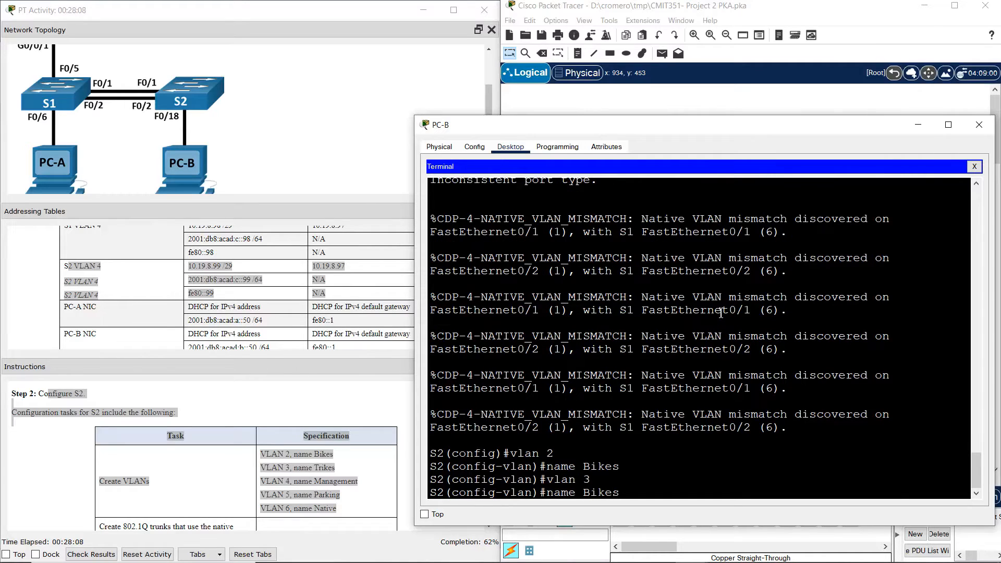
pyautogui.press('BackSpace')
pyautogui.press('BackSpace')
pyautogui.press('BackSpace')
pyautogui.press('BackSpace')
pyautogui.press('BackSpace')
pyautogui.write('Trikes')
pyautogui.press('Return')
# - Create VLAN 4 on S2 and name it Management
pyautogui.press('Up')
pyautogui.press('Up')
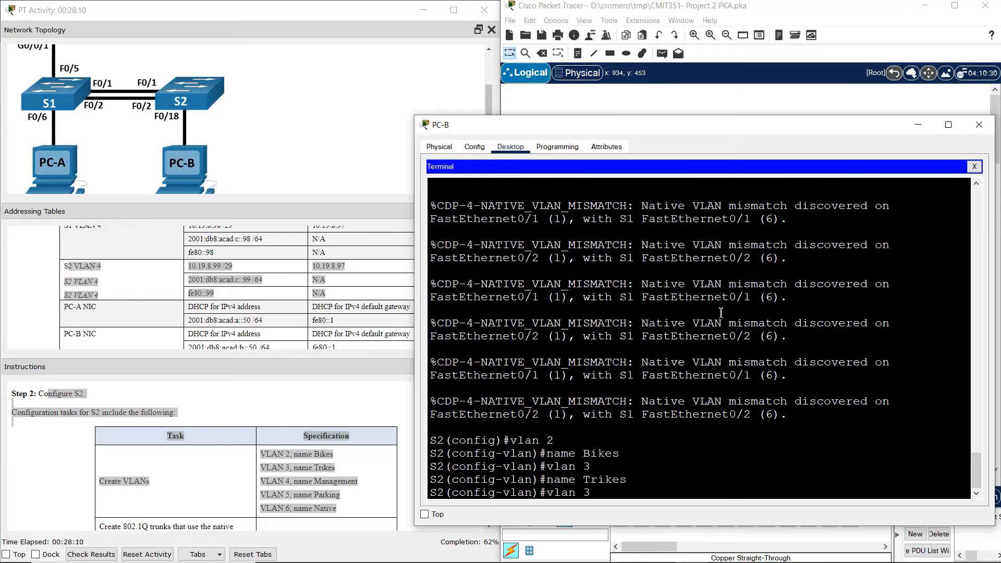
pyautogui.write('4')
pyautogui.press('Return')
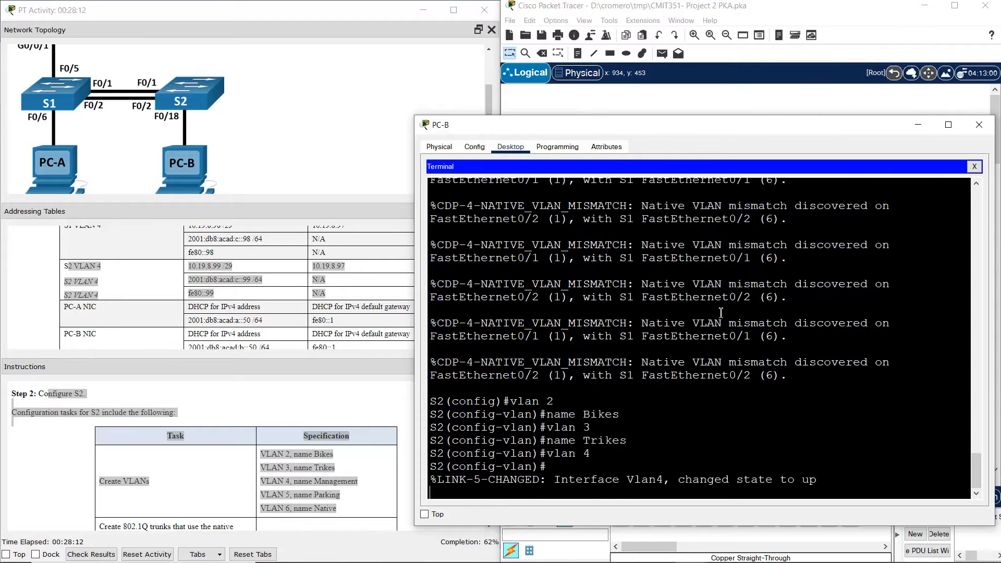
pyautogui.press('Return')
pyautogui.press('Up')
pyautogui.press('Up')
pyautogui.press('BackSpace')
pyautogui.press('BackSpace')
pyautogui.press('BackSpace')
pyautogui.press('BackSpace')
pyautogui.press('BackSpace')
pyautogui.press('BackSpace')
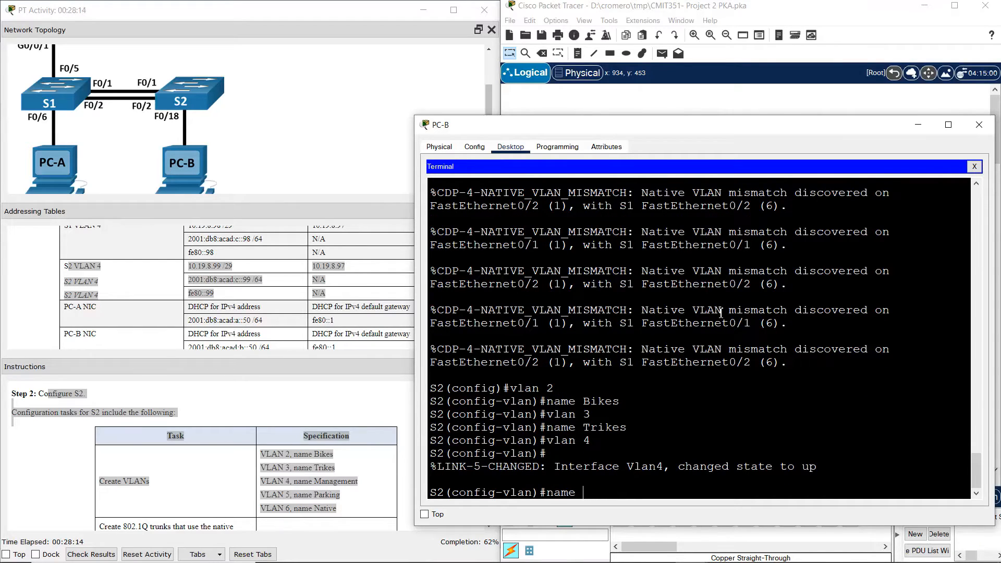
pyautogui.write('a')
pyautogui.press('BackSpace')
pyautogui.write('Management')
pyautogui.press('Return')
pyautogui.press('Return')
pyautogui.press('Up')
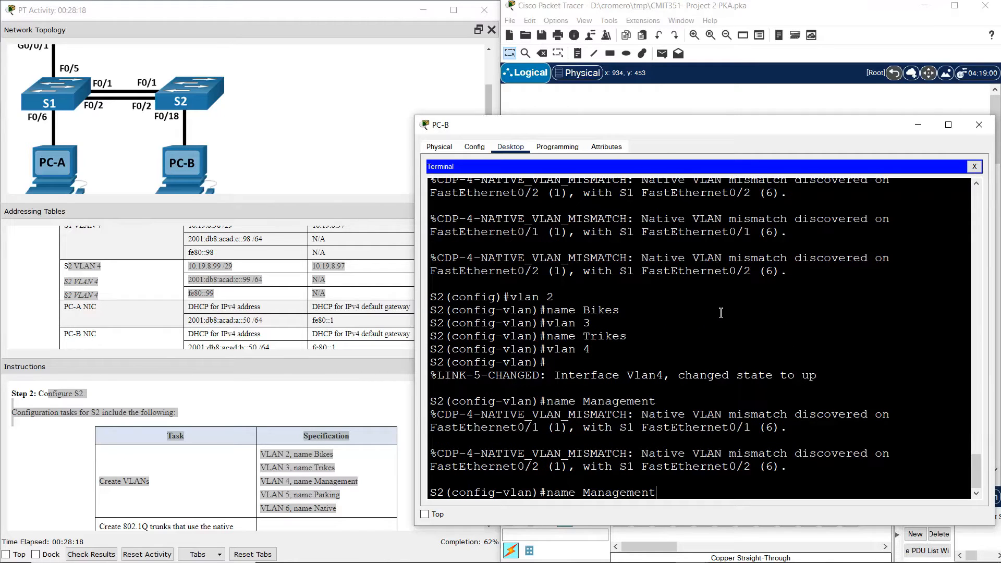
pyautogui.press('Up')
pyautogui.press('Return')
pyautogui.press('Up')
pyautogui.press('Up')
pyautogui.press('Return')
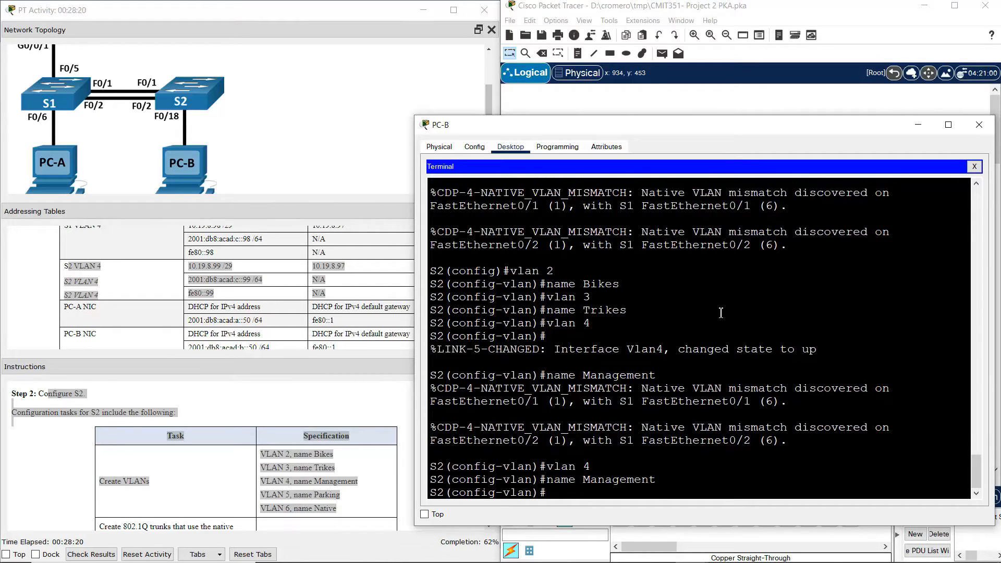
pyautogui.write('vlan 5')
pyautogui.press('Return')
# - Name VLAN 5 Parking, create VLAN 6 named Native, and exit VLAN configuration
pyautogui.write('name')
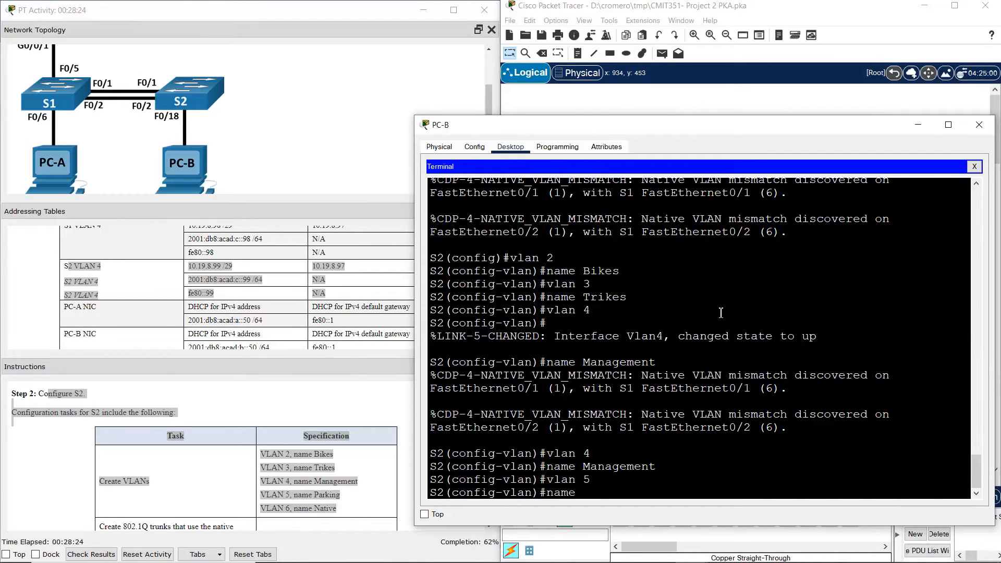
pyautogui.write(' Parking')
pyautogui.press('Return')
pyautogui.write('vlan ')
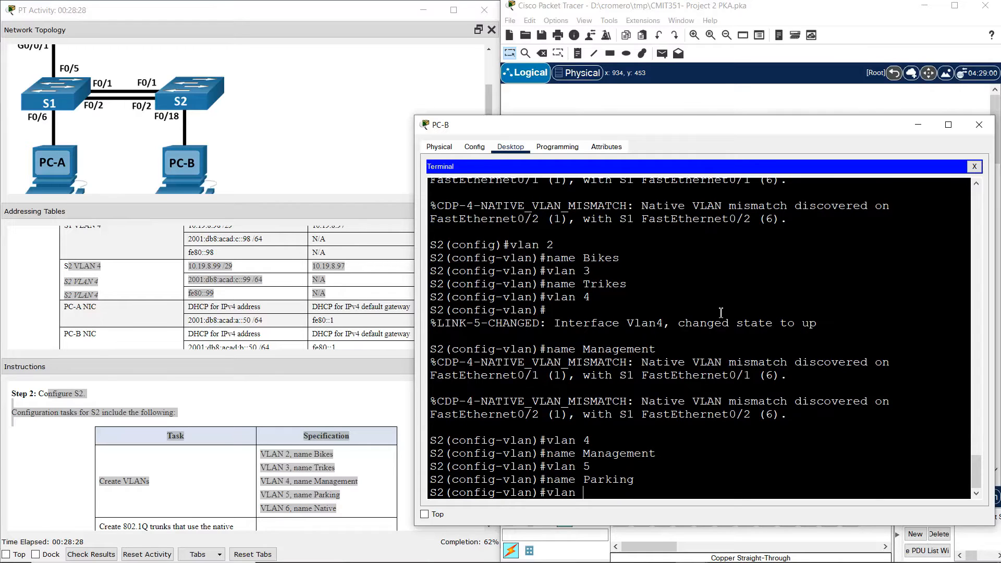
pyautogui.write('6')
pyautogui.press('Return')
pyautogui.write('name Native')
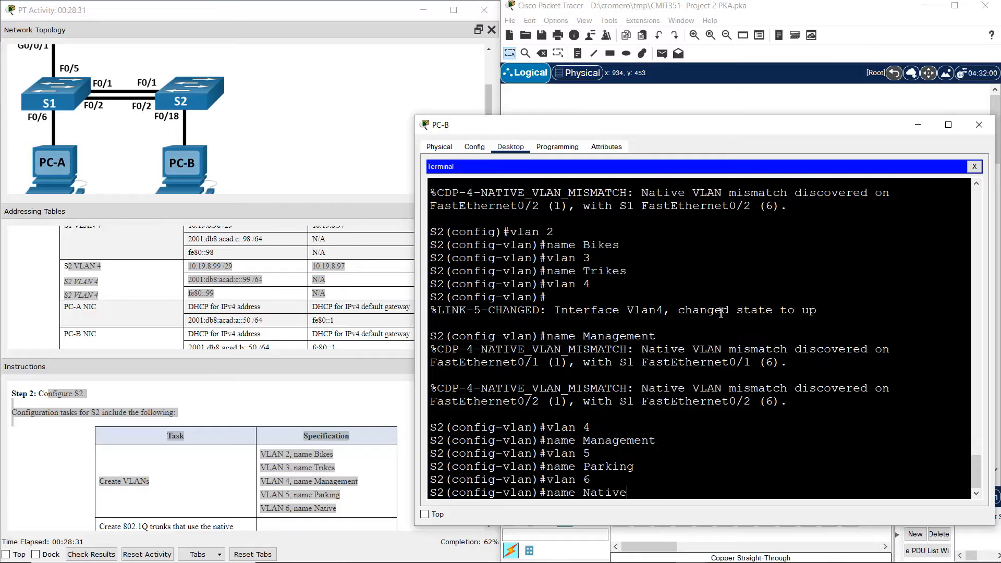
pyautogui.press('Return')
pyautogui.write('exit')
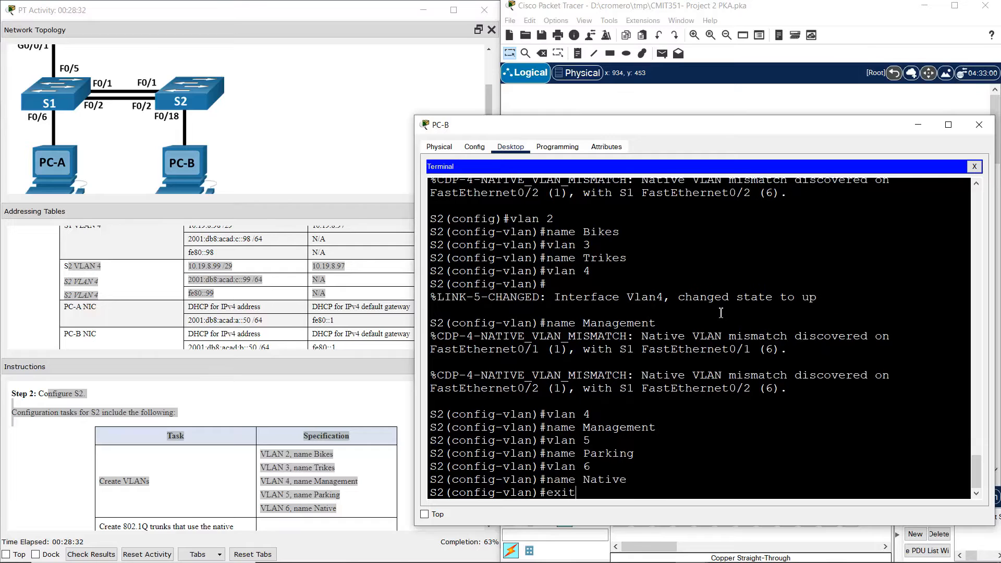
pyautogui.press('Return')
# - Read the 802.1Q trunk task, then return to PC-B's console session on S2
pyautogui.click(279, 408)
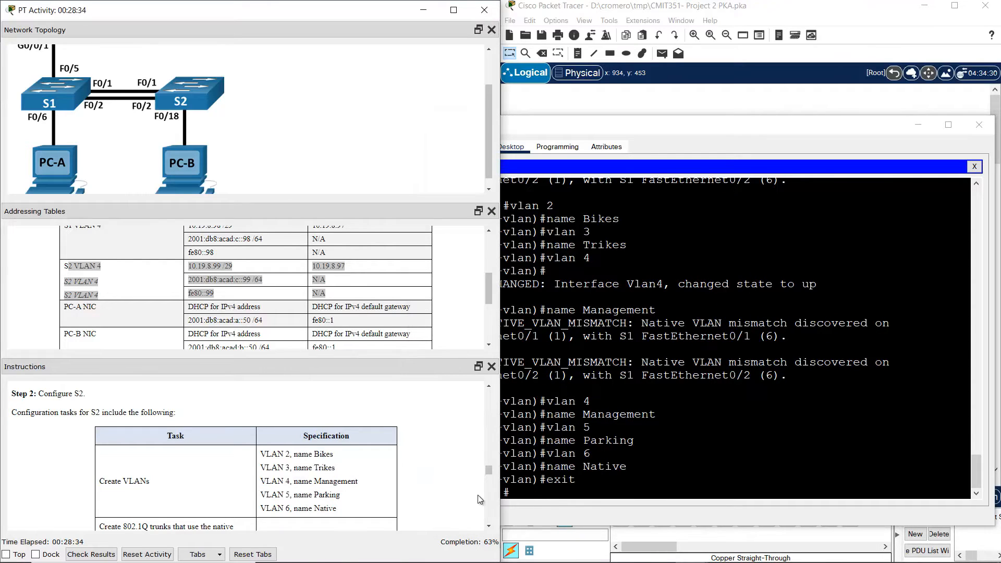
pyautogui.scroll(-3, 412, 495)
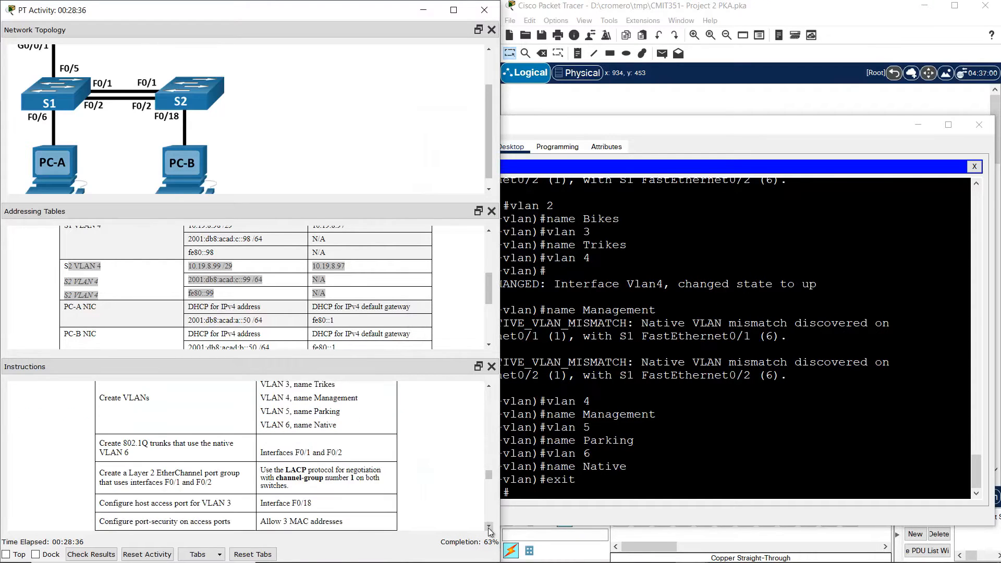
pyautogui.moveTo(219, 398); pyautogui.dragTo(343, 412)
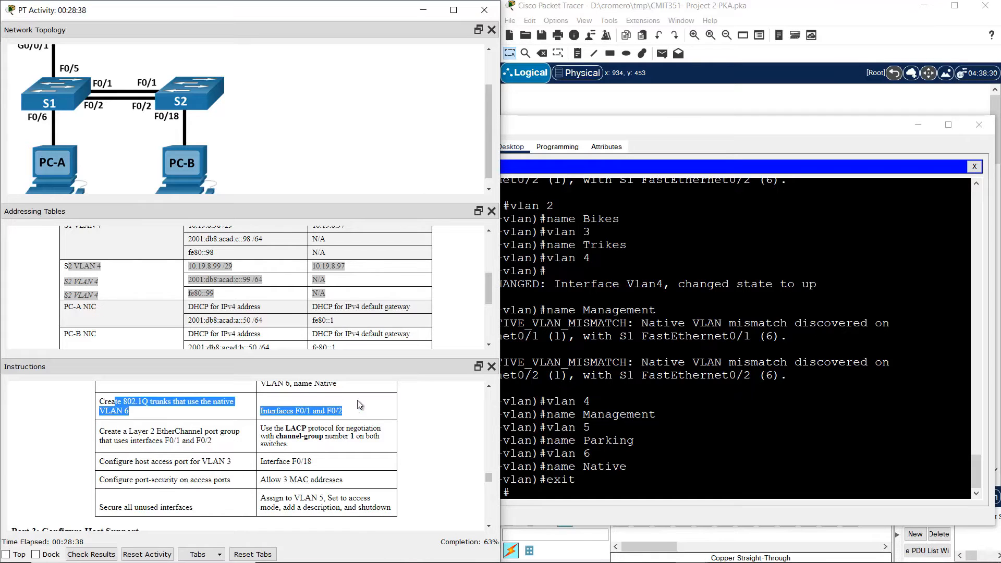
pyautogui.click(753, 102)
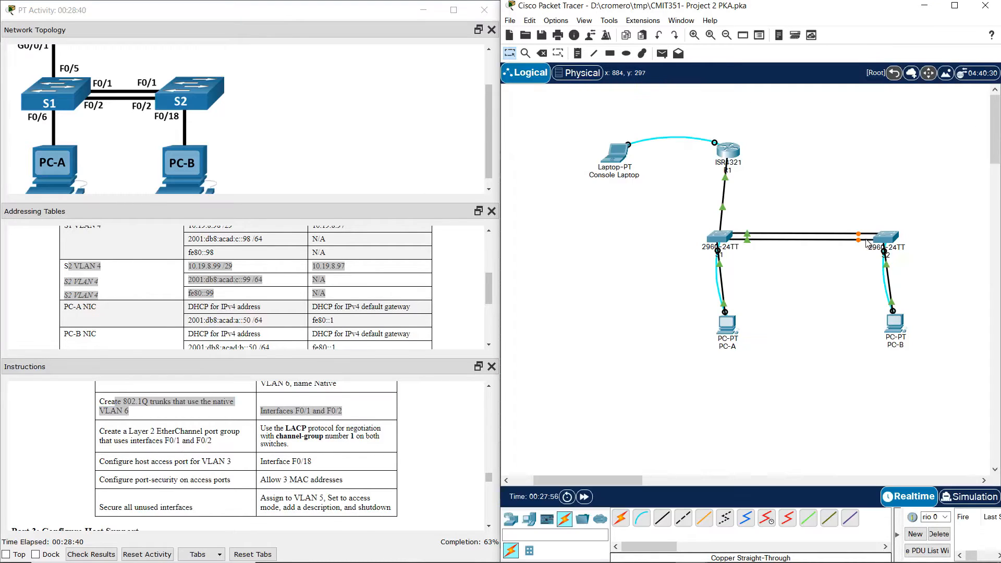
pyautogui.moveTo(860, 243)
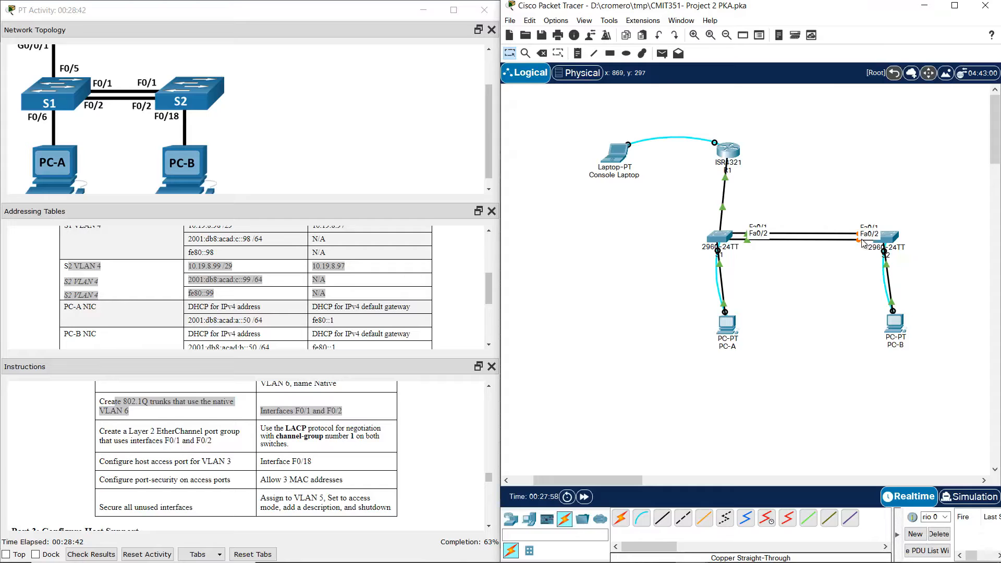
pyautogui.click(887, 238)
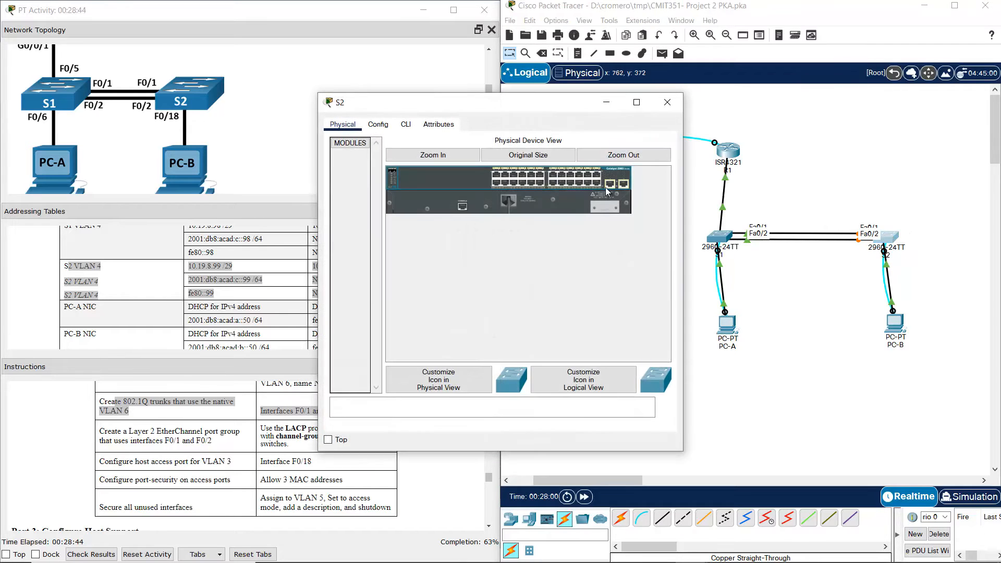
pyautogui.click(666, 103)
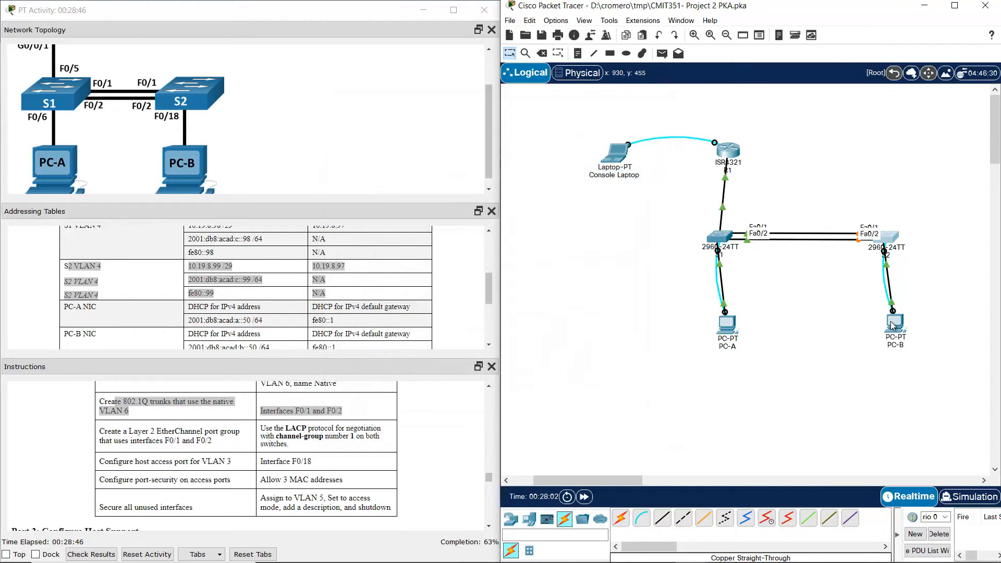
pyautogui.click(892, 323)
# - Make S2's F0/1–F0/2 trunk ports with native VLAN 6
pyautogui.write('int r')
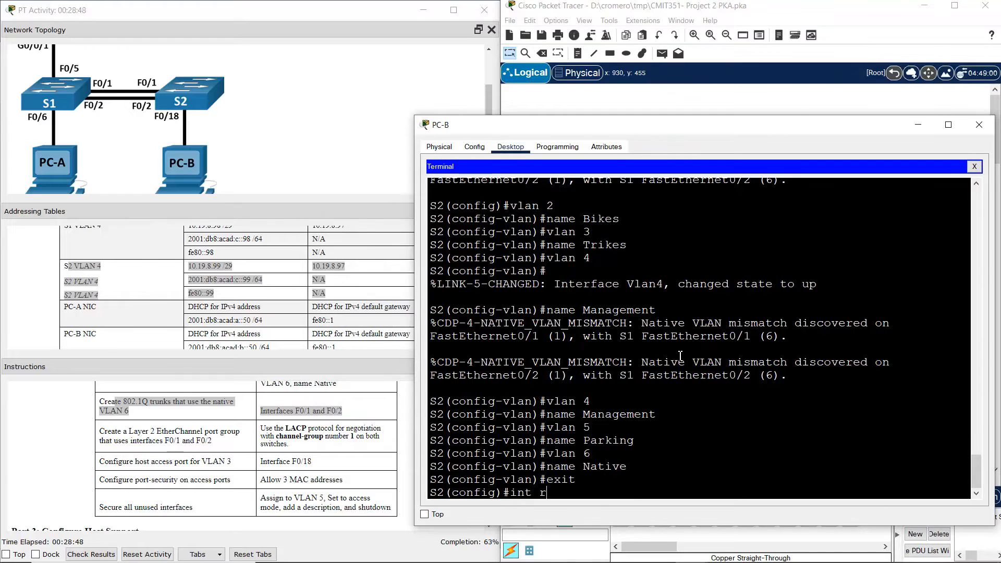
pyautogui.write('ange f0/1-2')
pyautogui.press('Return')
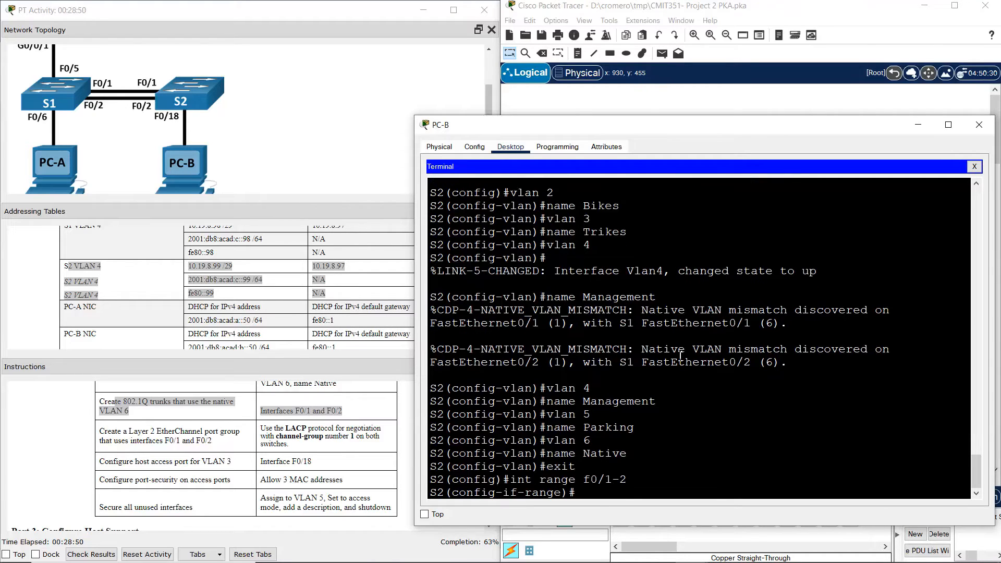
pyautogui.write('switchport mode trunk')
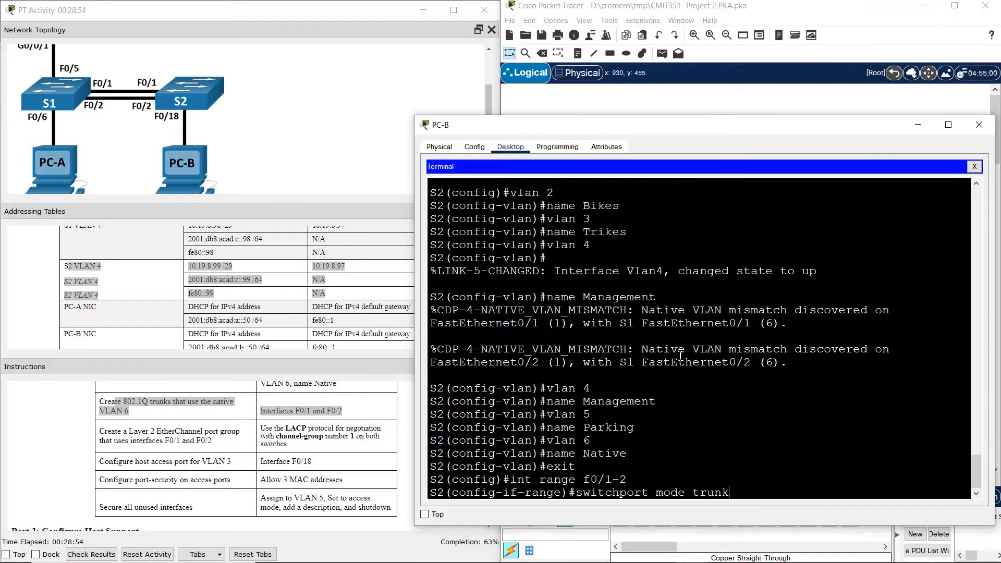
pyautogui.press('Return')
pyautogui.press('Up')
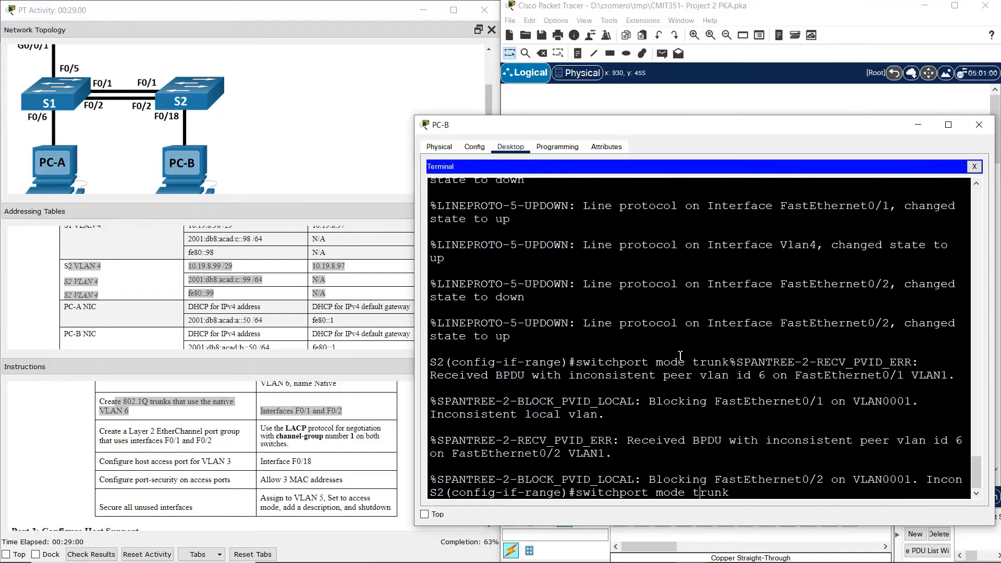
pyautogui.press('BackSpace')
pyautogui.press('BackSpace')
pyautogui.press('BackSpace')
pyautogui.press('BackSpace')
pyautogui.press('BackSpace')
pyautogui.write('native vlan 6')
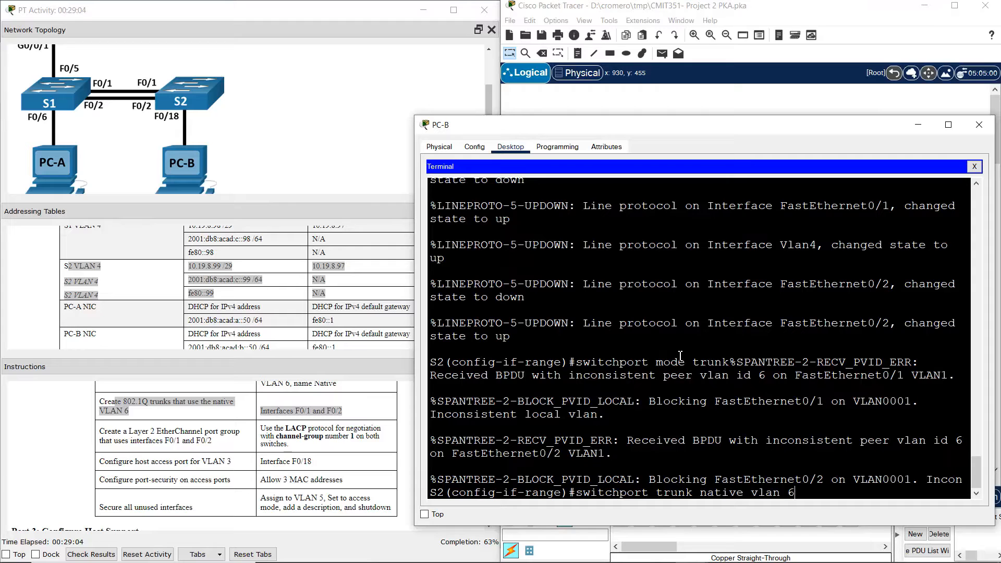
pyautogui.press('Return')
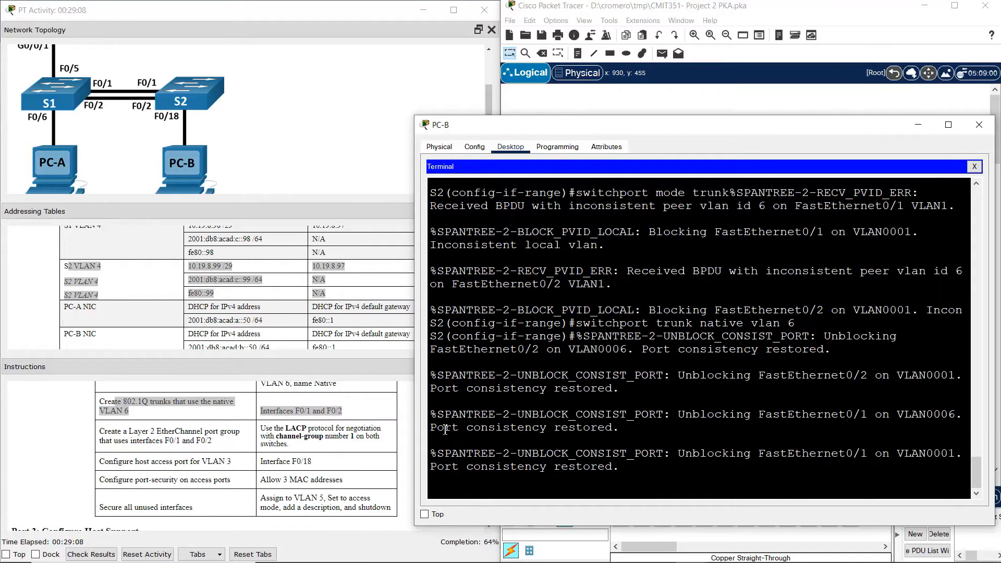
# - Confirm the port consistency restored message and review the S1–S2 links and EtherChannel task
pyautogui.moveTo(439, 430); pyautogui.dragTo(630, 429)
pyautogui.click(631, 430)
pyautogui.press('Return')
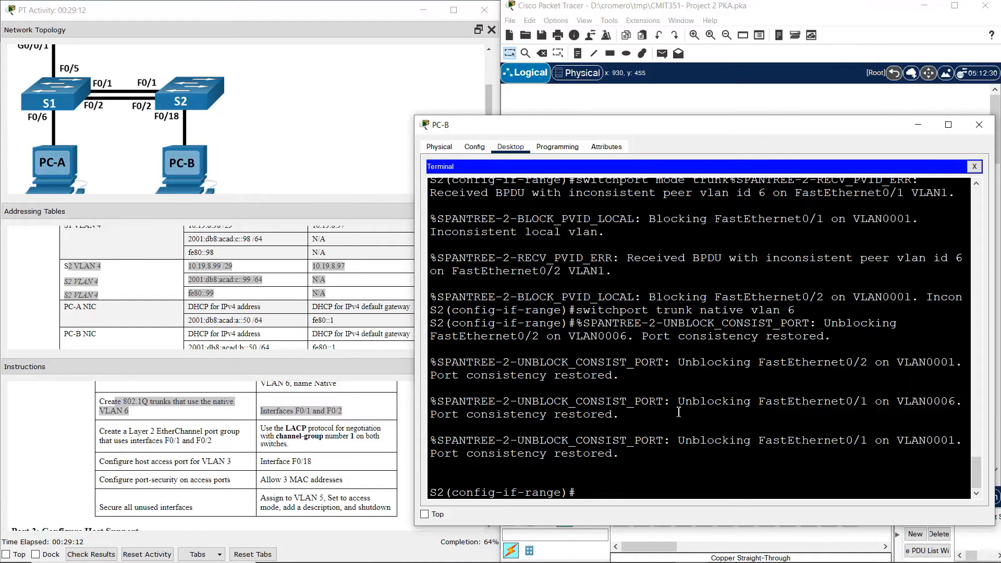
pyautogui.click(709, 102)
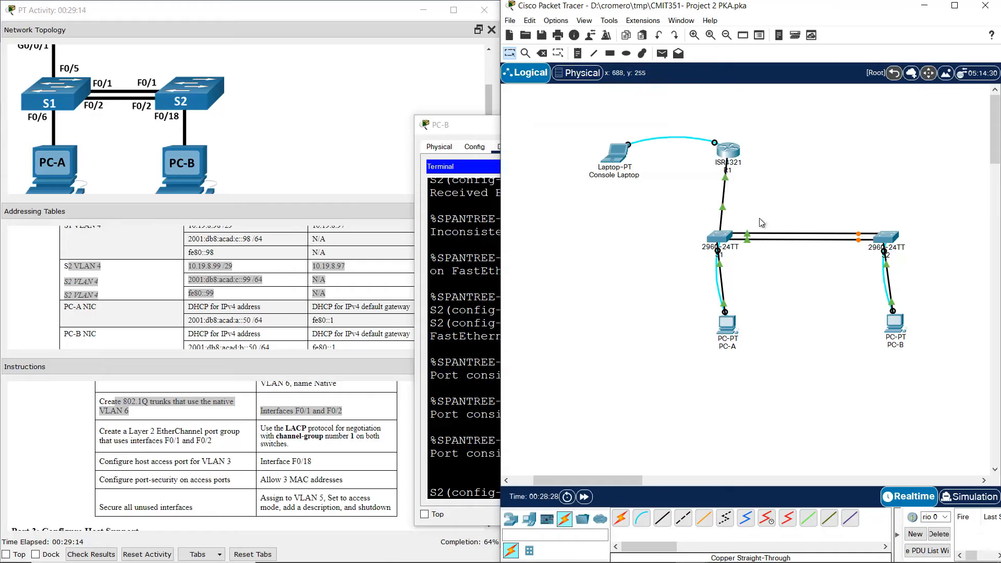
pyautogui.moveTo(740, 213); pyautogui.dragTo(874, 266)
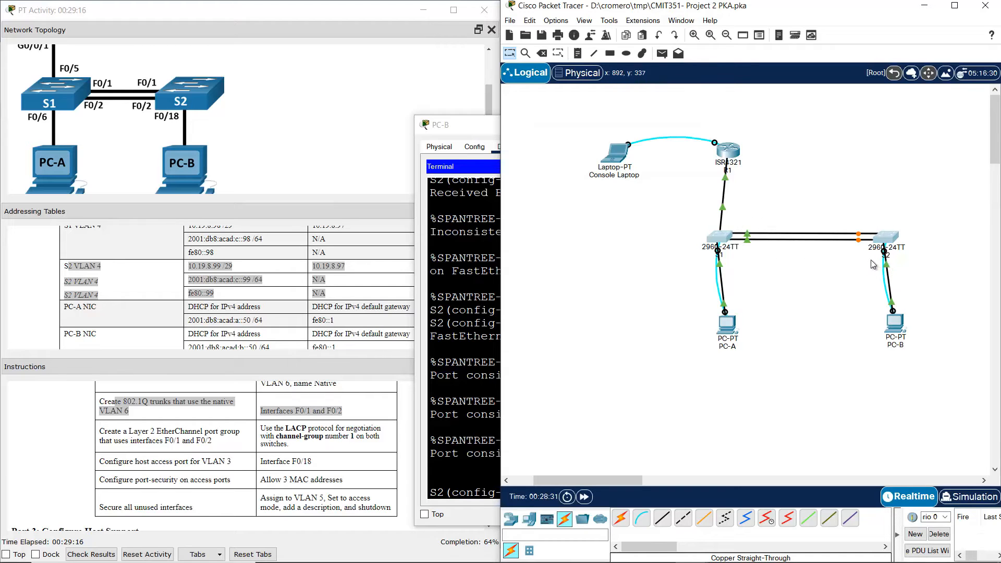
pyautogui.click(895, 326)
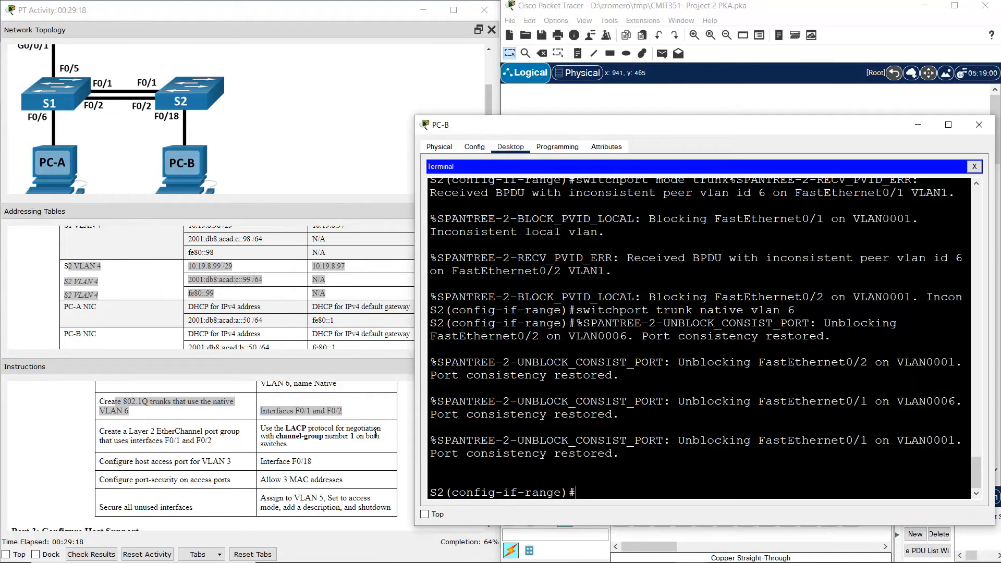
pyautogui.moveTo(123, 435); pyautogui.dragTo(357, 452)
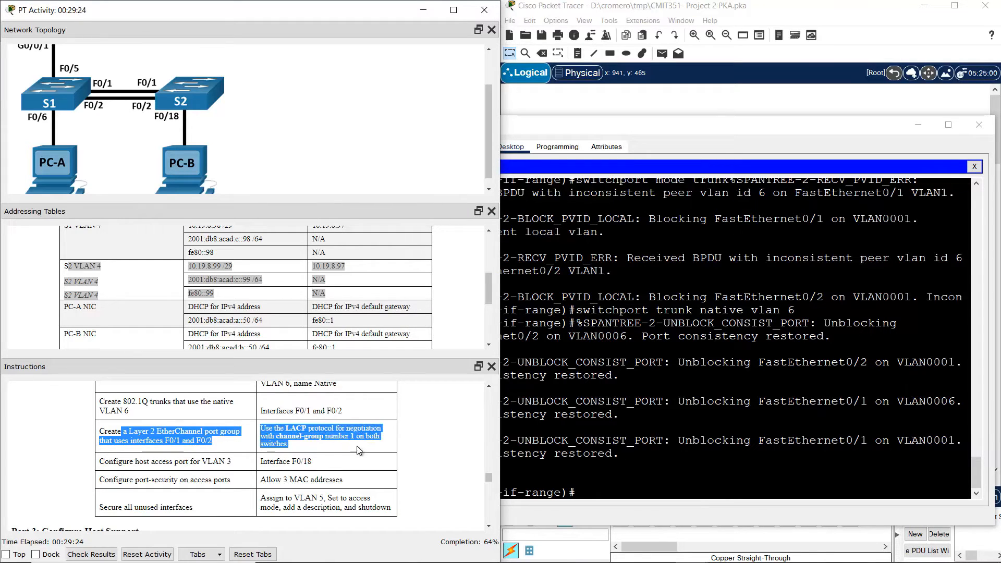
# - Add S2's F0/1–F0/2 to channel-group 1 in LACP active mode
pyautogui.click(690, 443)
pyautogui.write('exit')
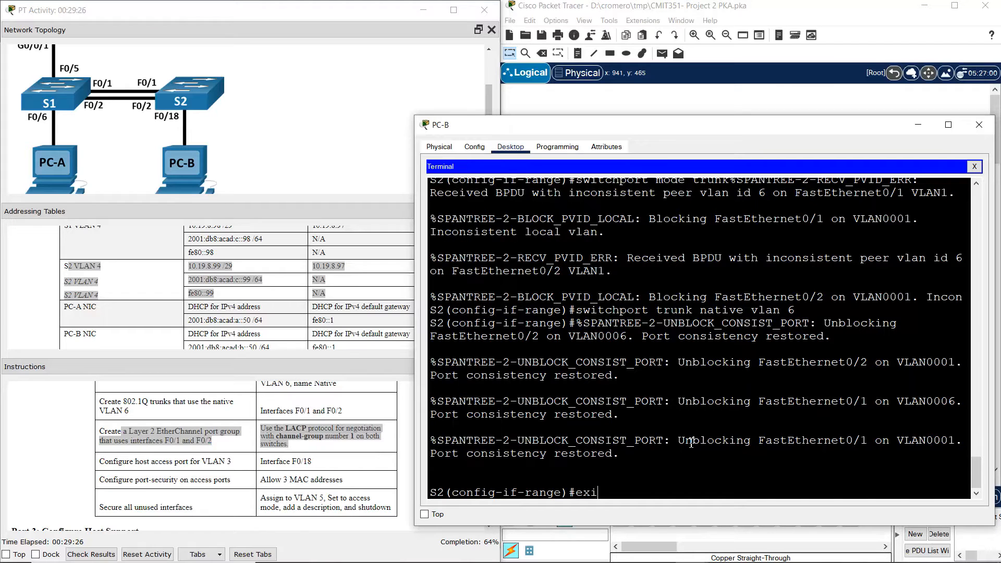
pyautogui.press('Return')
pyautogui.press('Up')
pyautogui.press('Up')
pyautogui.press('Up')
pyautogui.press('Up')
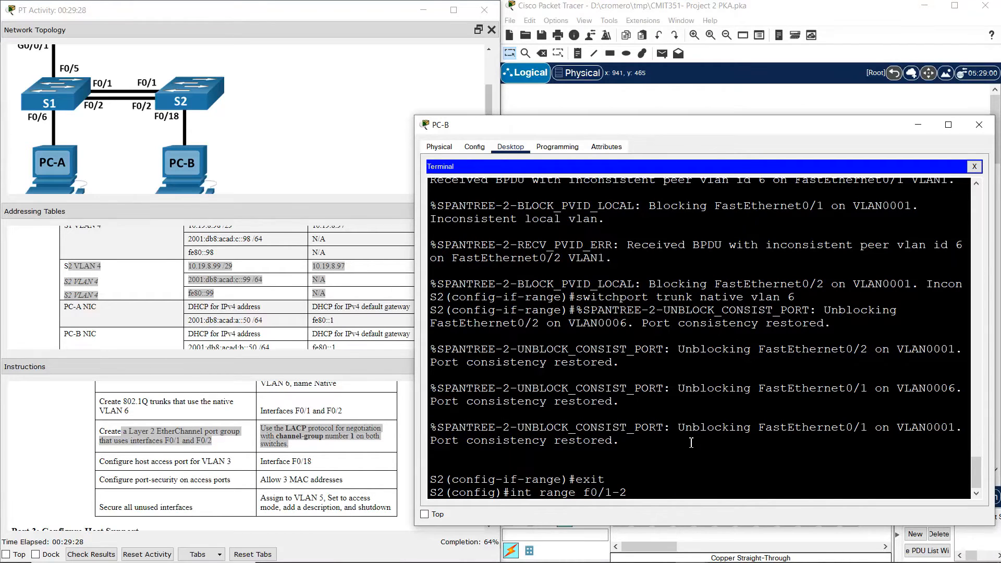
pyautogui.press('Return')
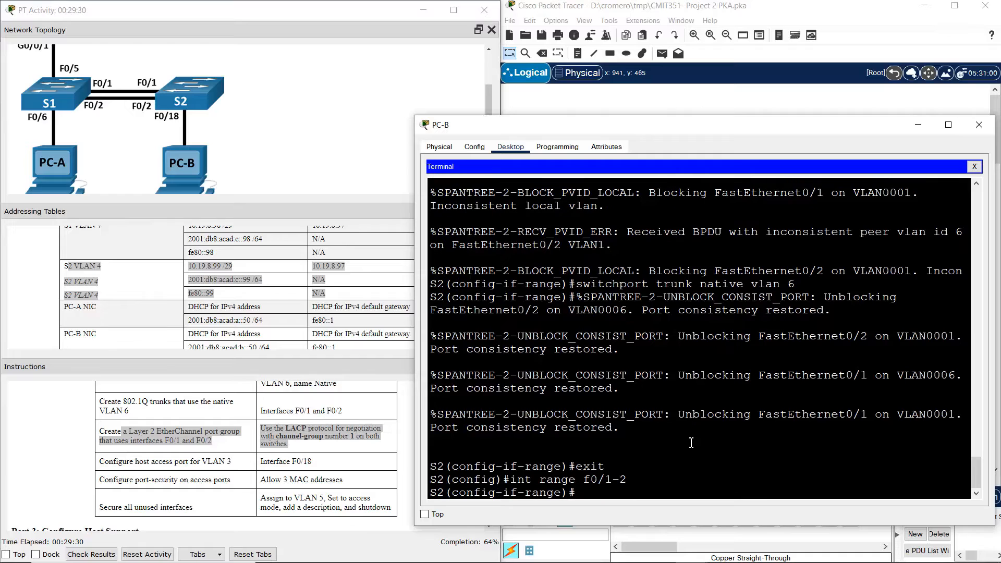
pyautogui.write('channel-group 1 mode active')
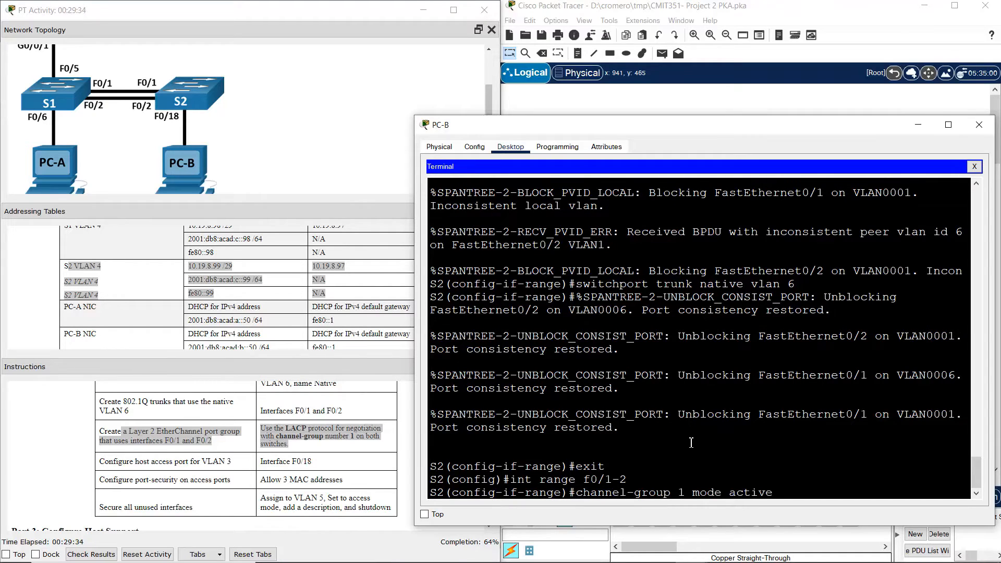
pyautogui.press('Return')
pyautogui.press('Return')
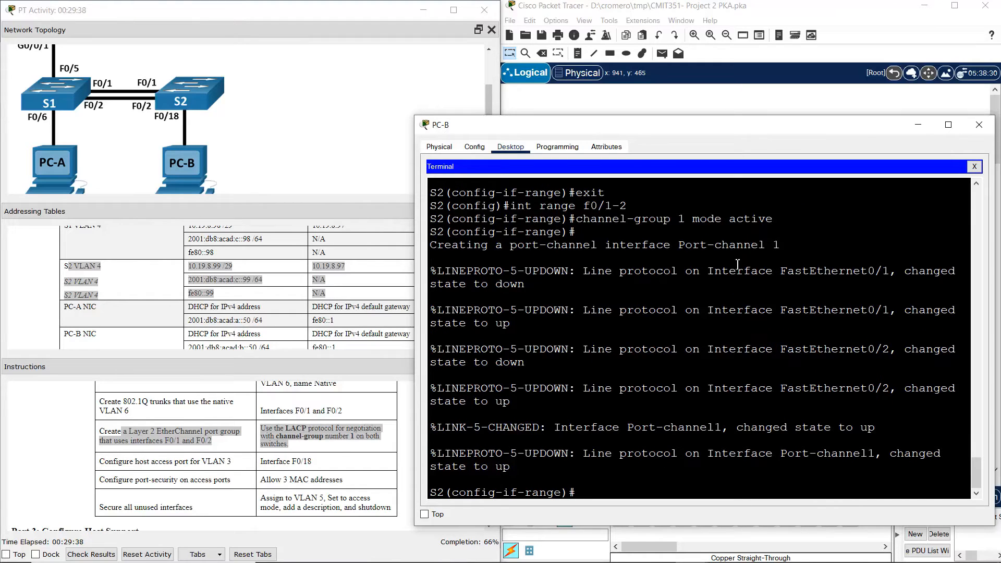
# - Check the active-mode output, note the VLAN 3 access port task, and return to S2's terminal
pyautogui.doubleClick(775, 220)
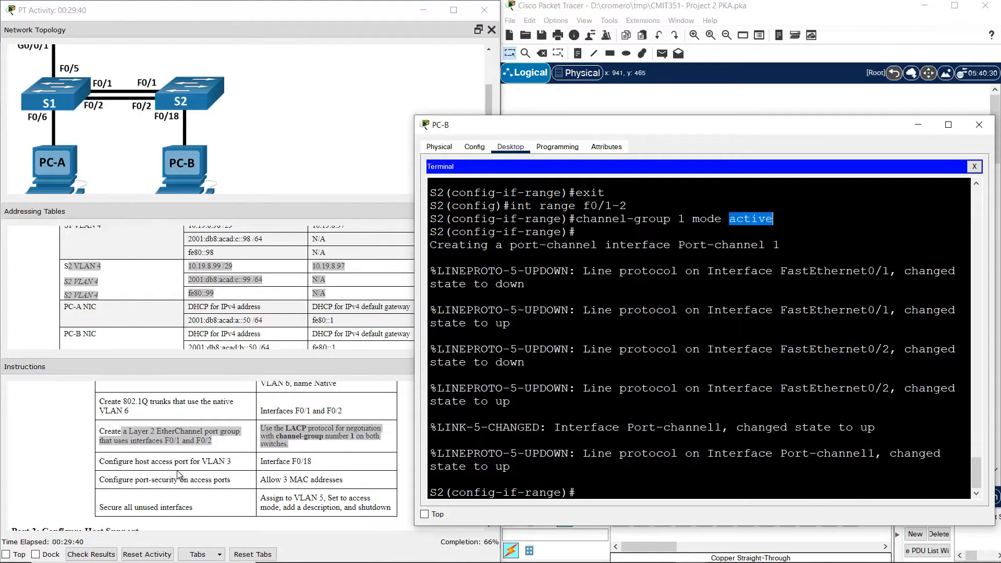
pyautogui.moveTo(159, 462); pyautogui.dragTo(330, 466)
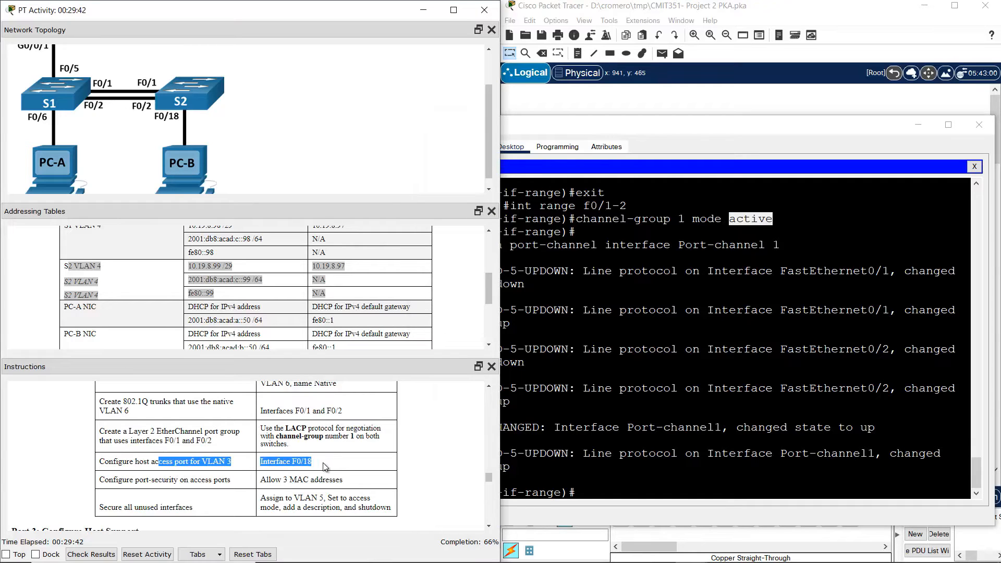
pyautogui.click(854, 102)
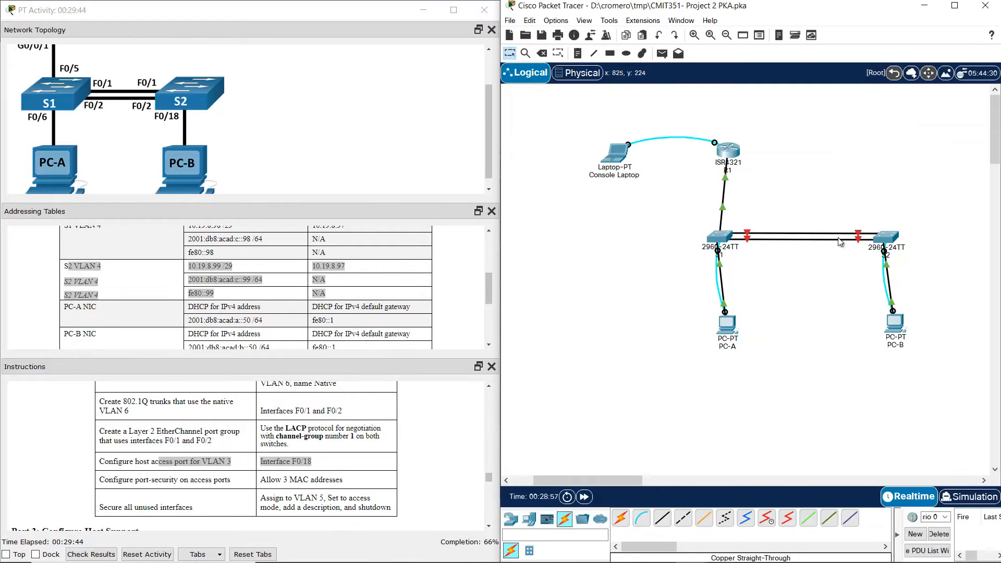
pyautogui.moveTo(889, 268)
pyautogui.click(893, 234)
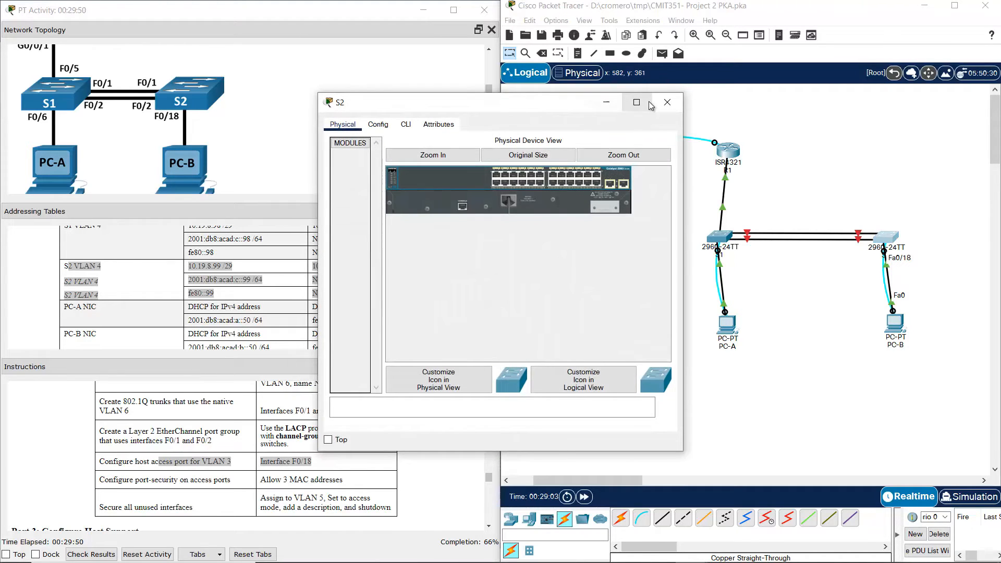
pyautogui.click(667, 103)
pyautogui.click(895, 323)
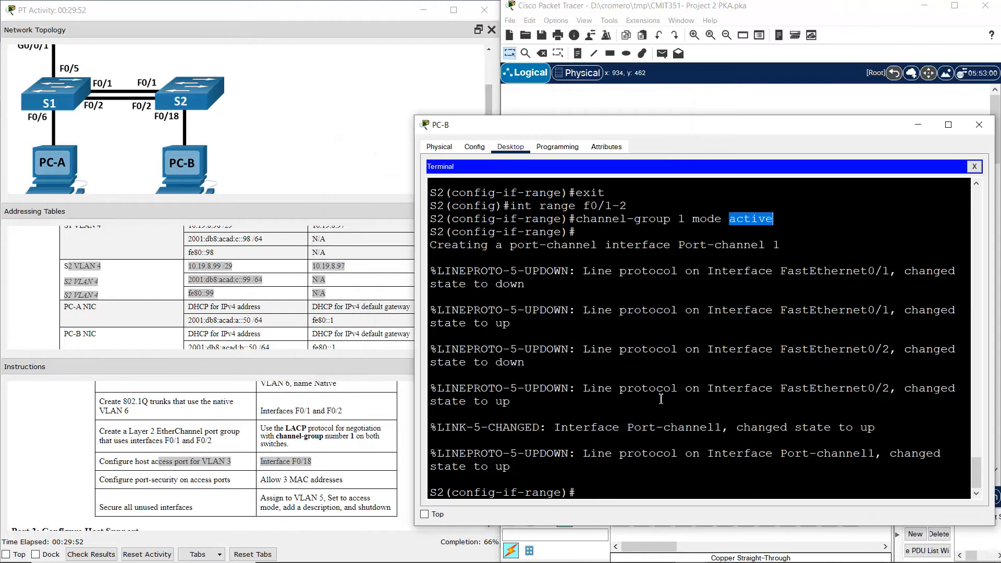
# - Make S2's F0/18 an access port in VLAN 3
pyautogui.click(661, 399)
pyautogui.write('exit')
pyautogui.press('Return')
pyautogui.write('int ')
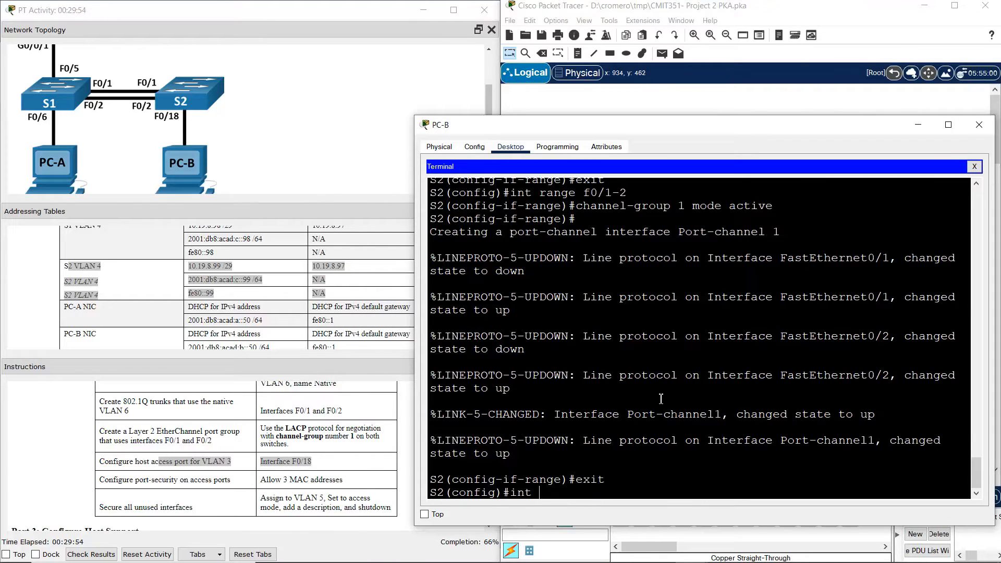
pyautogui.write('f0/128')
pyautogui.press('Return')
pyautogui.write('s')
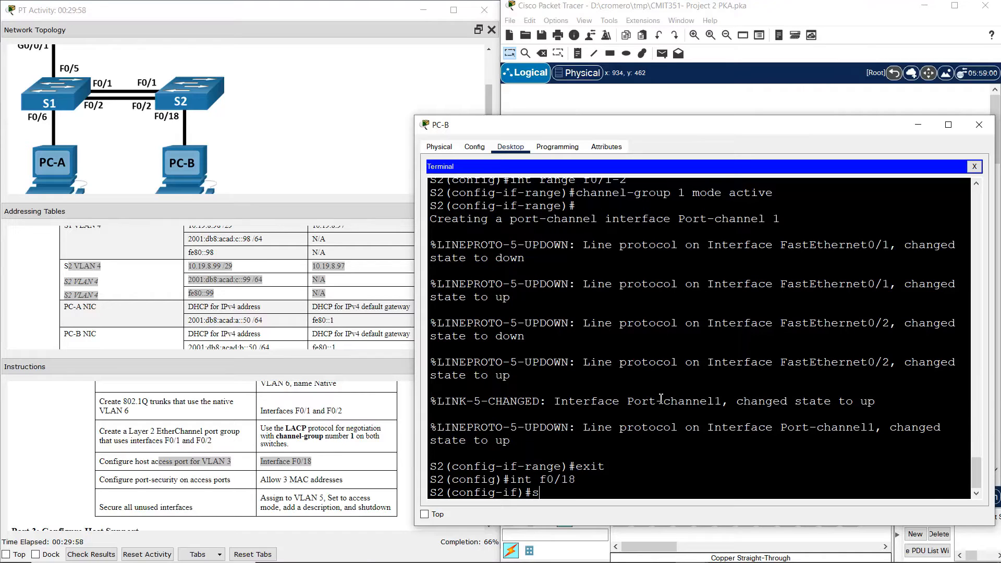
pyautogui.write('witpochport mode access')
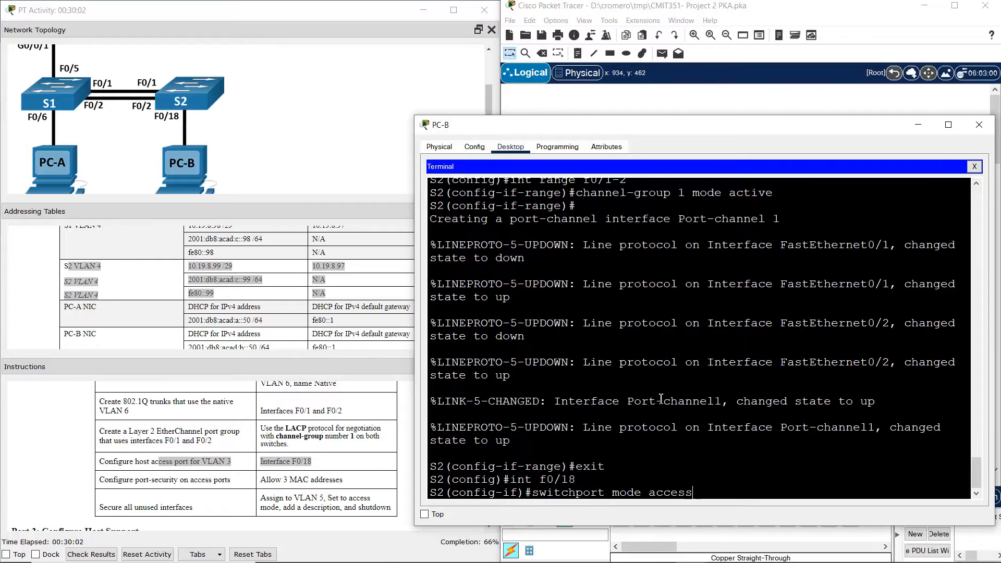
pyautogui.press('Return')
pyautogui.press('Up')
pyautogui.press('BackSpace')
pyautogui.press('BackSpace')
pyautogui.press('BackSpace')
pyautogui.press('BackSpace')
pyautogui.press('BackSpace')
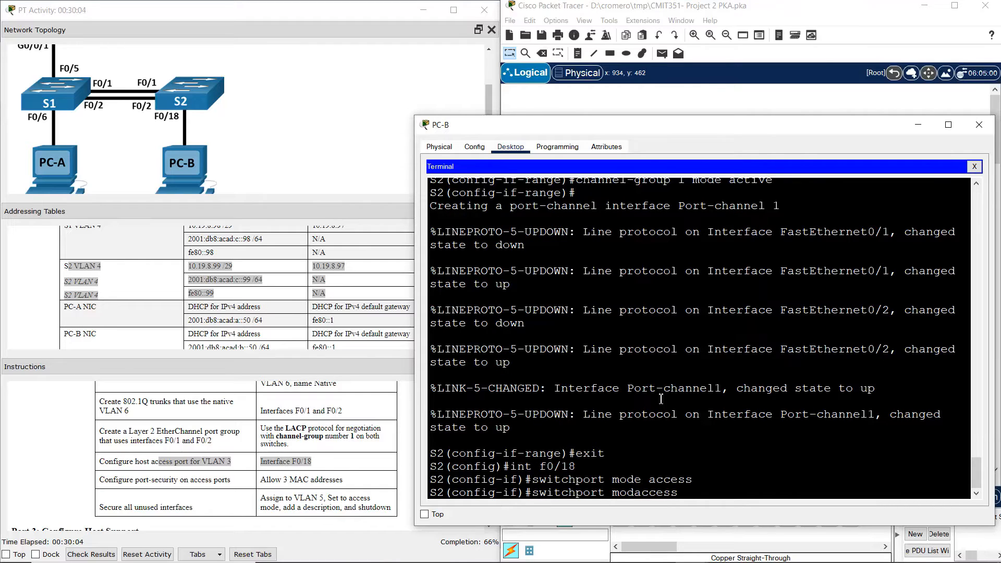
pyautogui.write('vlan 3')
pyautogui.press('Return')
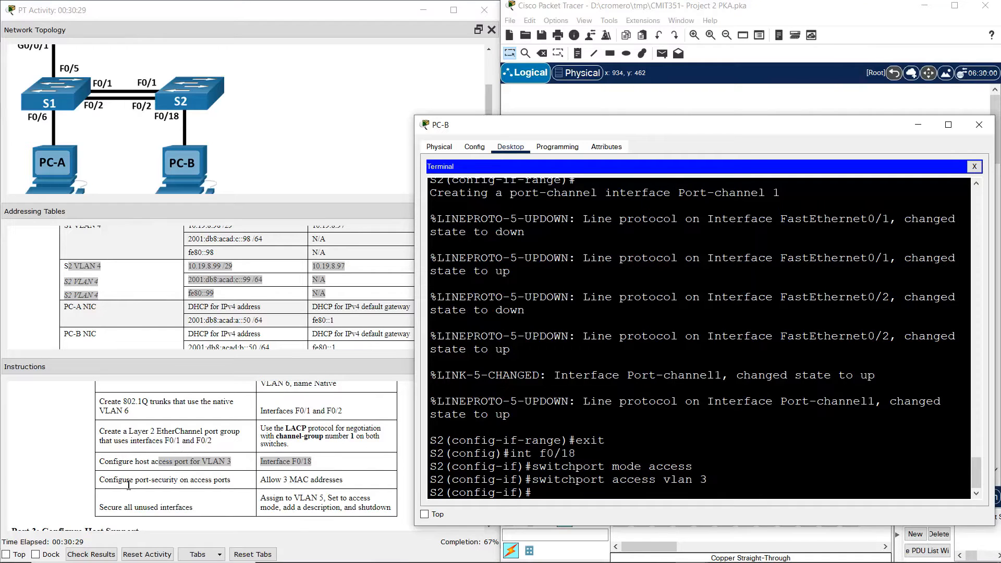
# - Enable port security on F0/18 with a maximum of 3 MAC addresses
pyautogui.click(172, 483)
pyautogui.moveTo(172, 482); pyautogui.dragTo(350, 485)
pyautogui.click(715, 478)
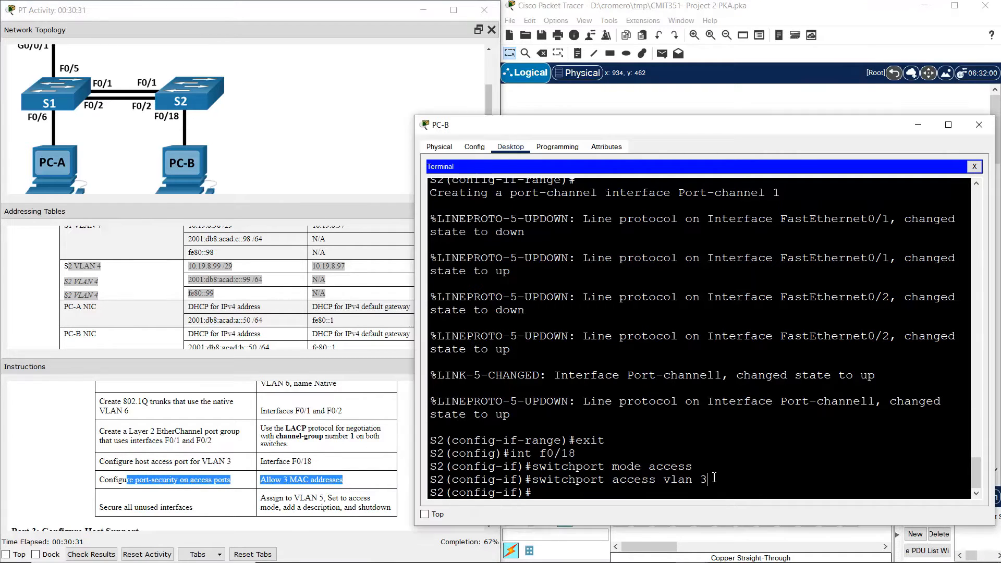
pyautogui.press('Up')
pyautogui.press('BackSpace')
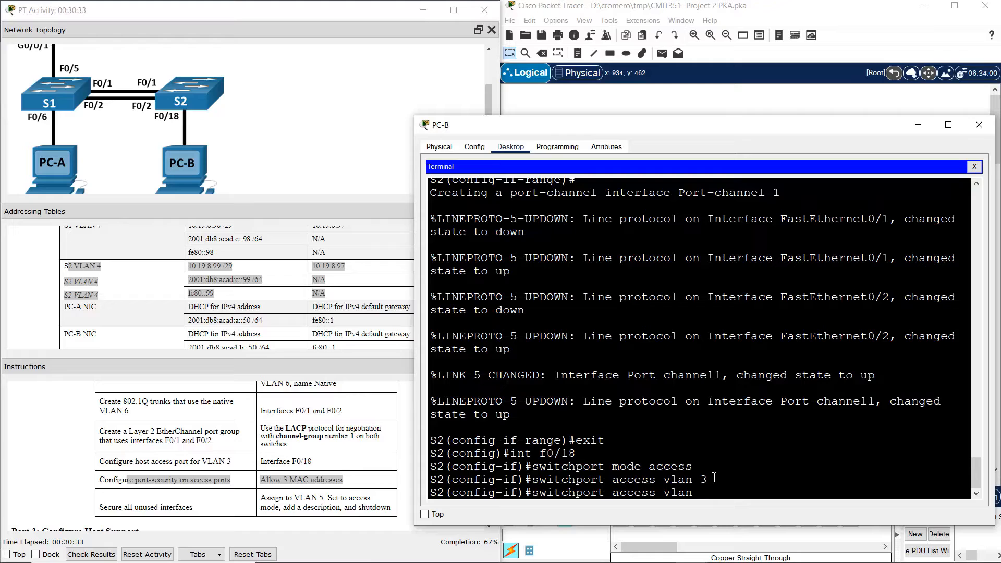
pyautogui.press('BackSpace')
pyautogui.press('BackSpace')
pyautogui.press('BackSpace')
pyautogui.press('BackSpace')
pyautogui.press('BackSpace')
pyautogui.press('BackSpace')
pyautogui.press('BackSpace')
pyautogui.press('BackSpace')
pyautogui.press('BackSpace')
pyautogui.press('BackSpace')
pyautogui.write('port-security')
pyautogui.press('Return')
pyautogui.press('Up')
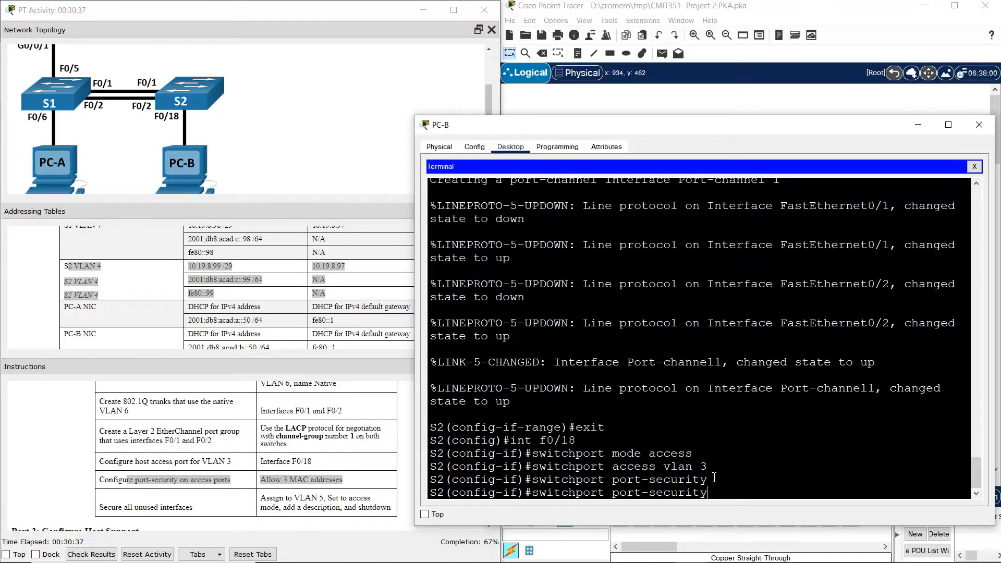
pyautogui.write('maximum 3')
pyautogui.press('Return')
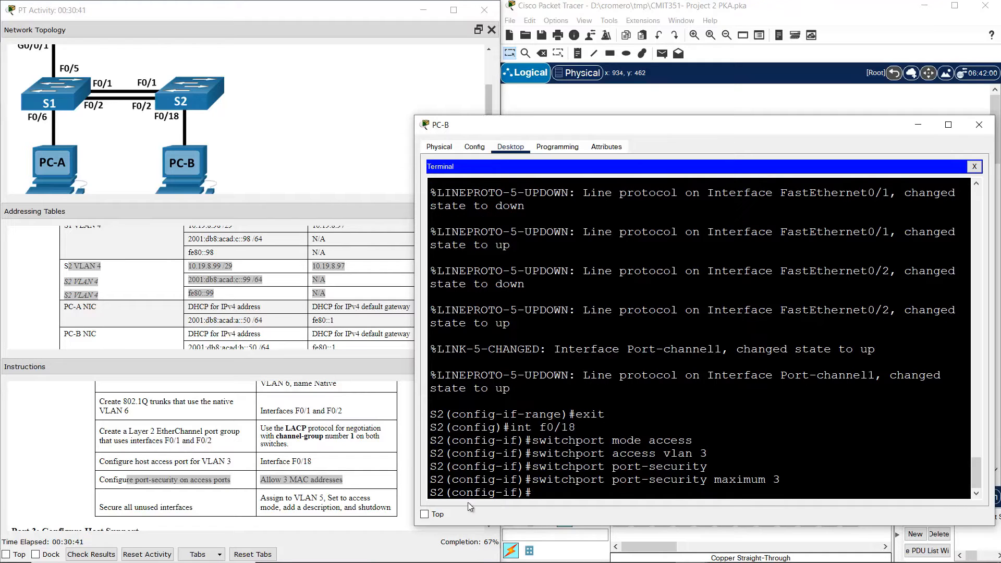
pyautogui.moveTo(112, 505); pyautogui.dragTo(393, 510)
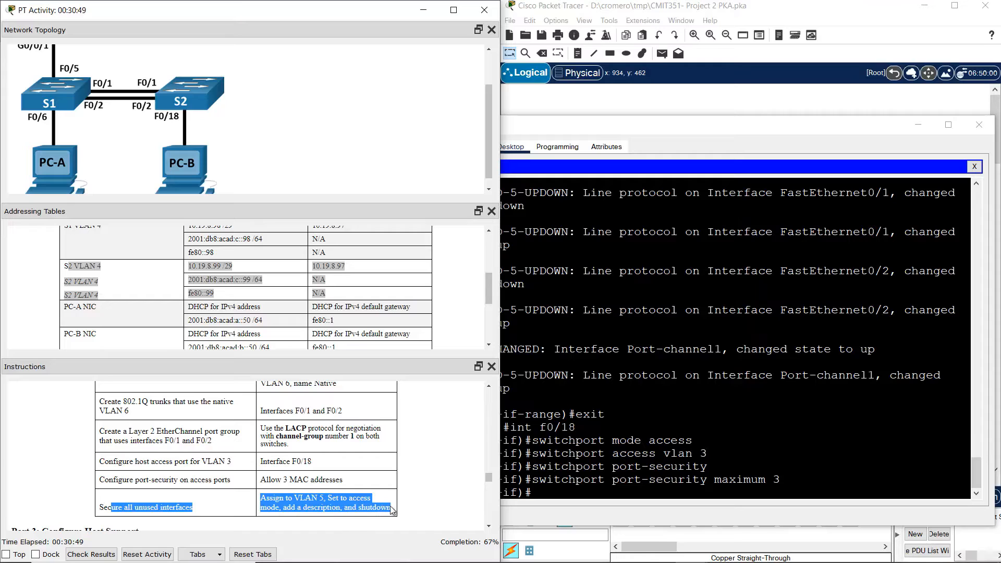
# - Select S2's unused ports F0/3-17, F0/19-24 and G0/1-2 as one interface range
pyautogui.click(768, 100)
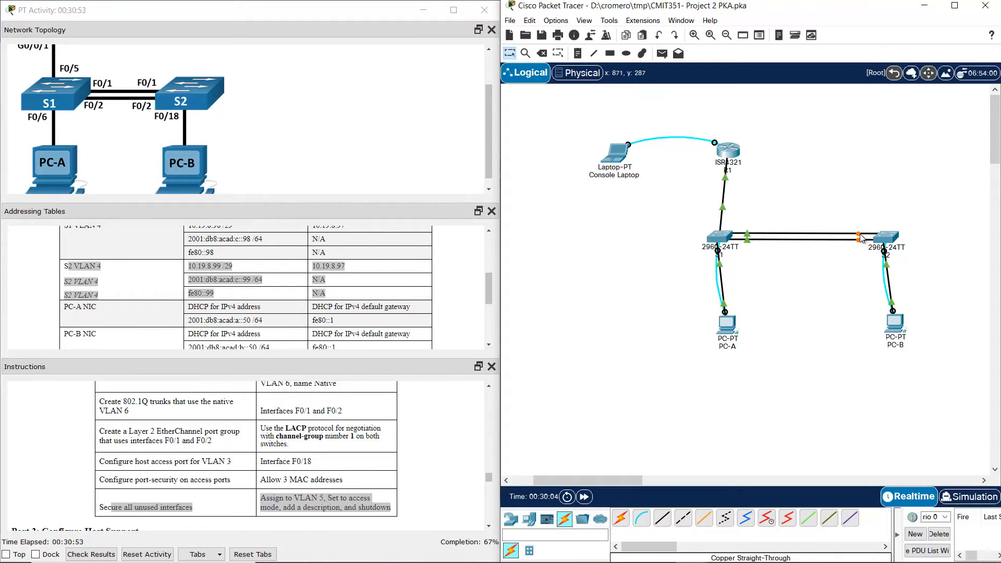
pyautogui.moveTo(861, 240)
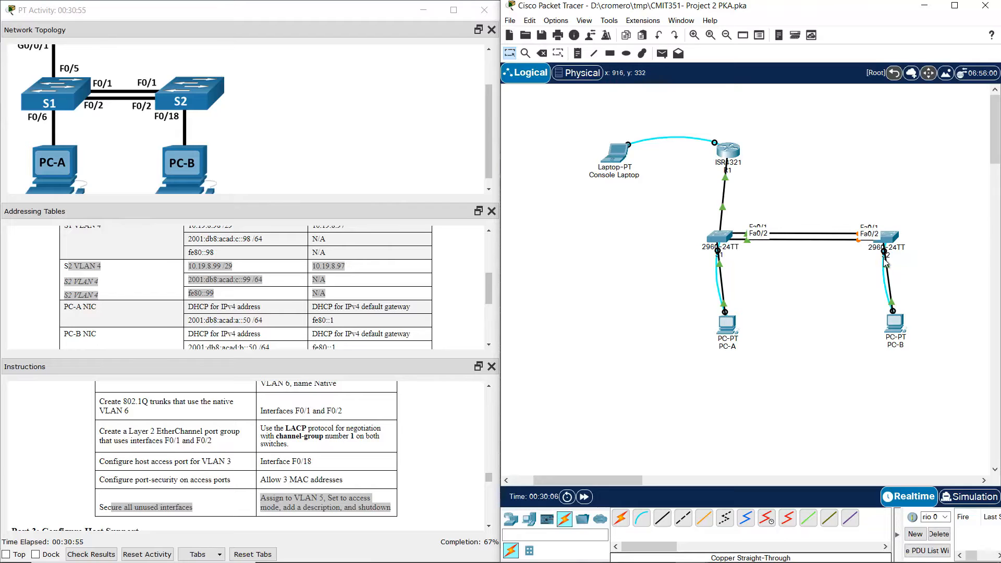
pyautogui.moveTo(890, 262)
pyautogui.click(888, 238)
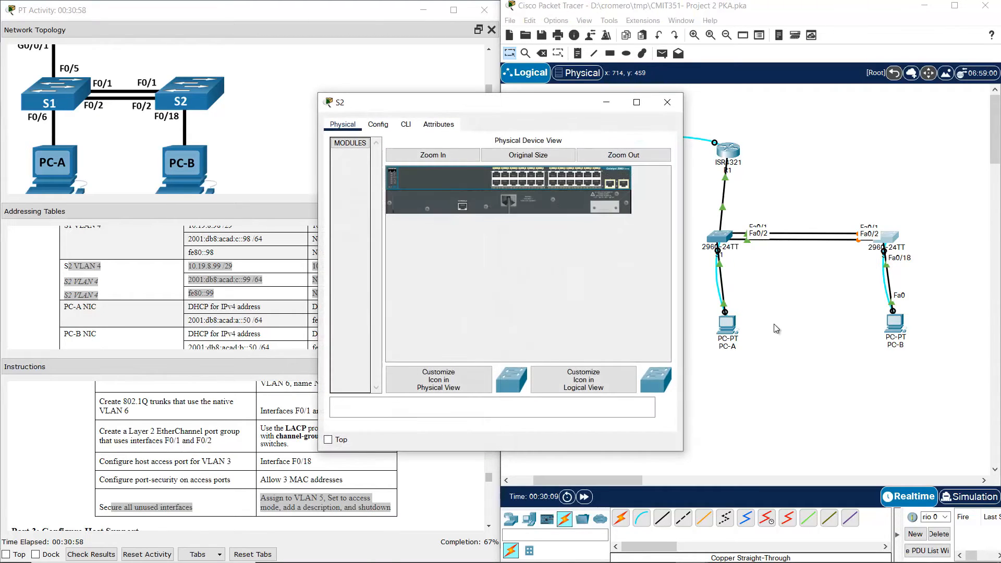
pyautogui.click(667, 102)
pyautogui.click(894, 339)
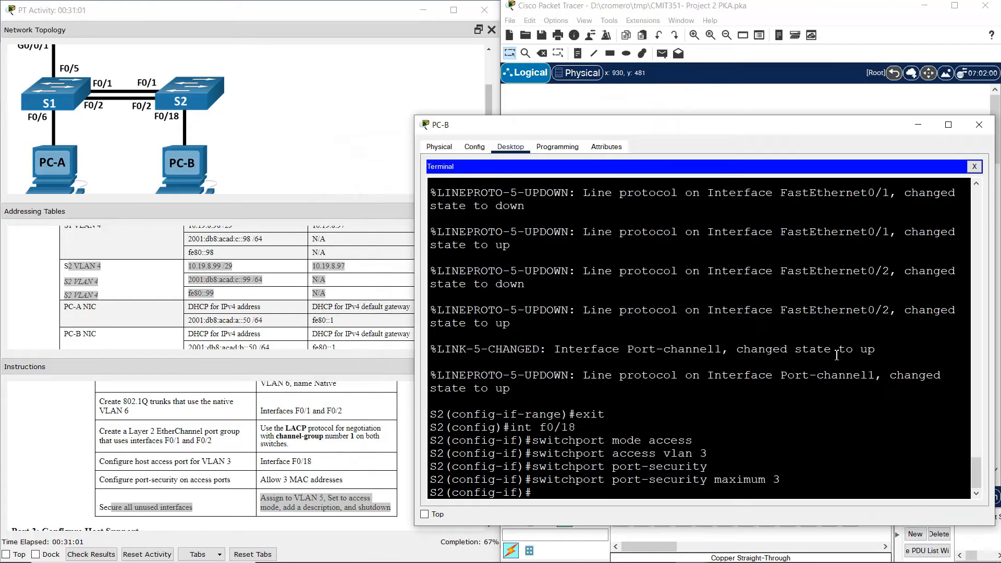
pyautogui.write('exit')
pyautogui.press('Return')
pyautogui.write('int')
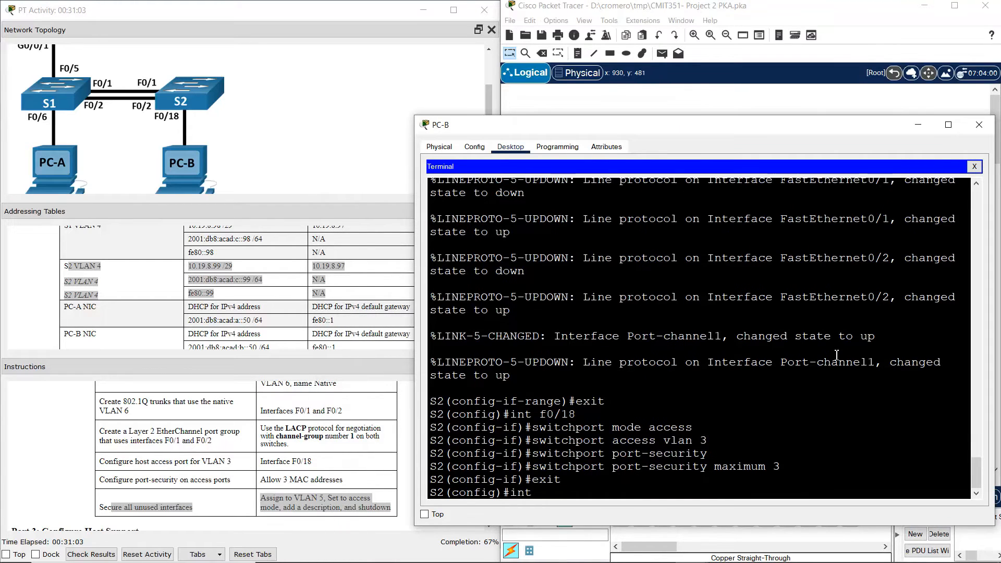
pyautogui.write(' range f0/3-17,f0/19')
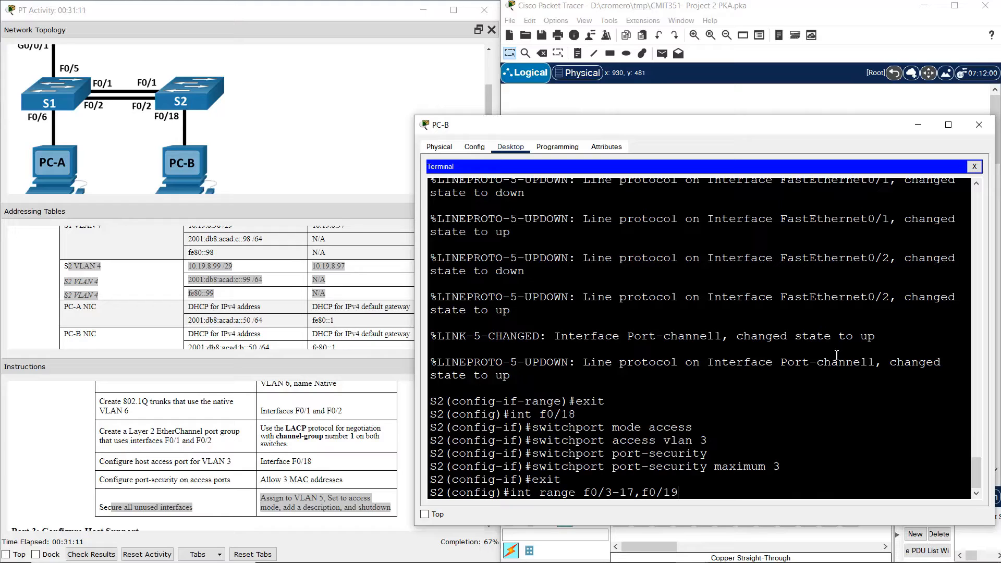
pyautogui.write('-24,g0/1-2')
pyautogui.press('Return')
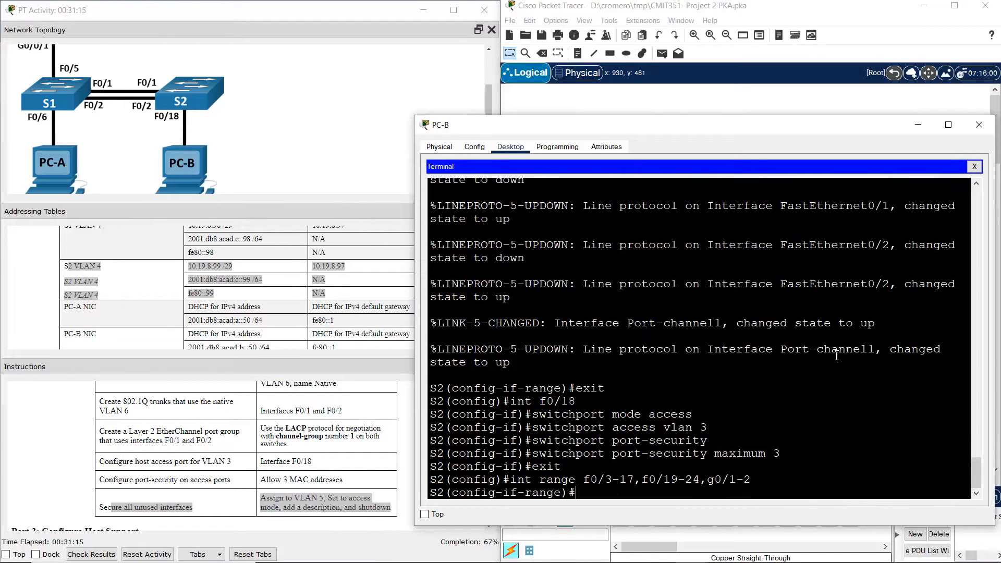
# - Make the range access ports in VLAN 5, describe them Unused, and shut them down
pyautogui.write('switchport mode acc')
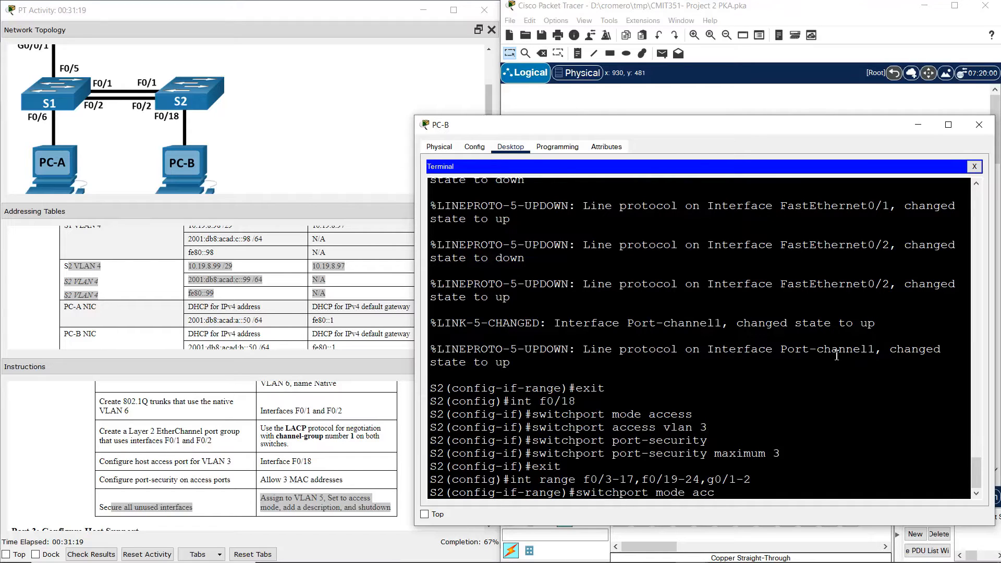
pyautogui.write('ess')
pyautogui.press('Return')
pyautogui.press('Up')
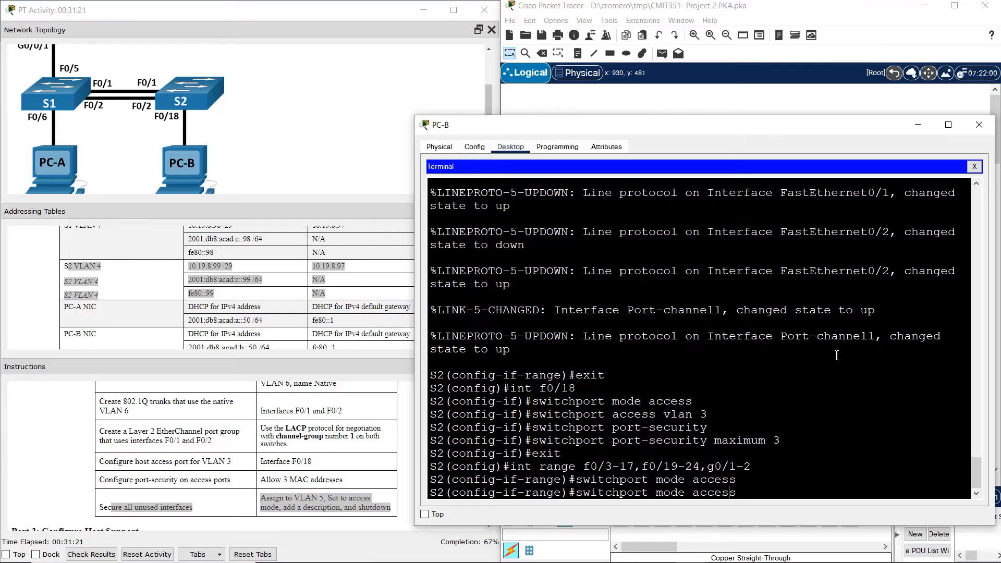
pyautogui.press('BackSpace')
pyautogui.press('BackSpace')
pyautogui.press('BackSpace')
pyautogui.press('BackSpace')
pyautogui.press('BackSpace')
pyautogui.write('vlan 5')
pyautogui.press('Return')
pyautogui.write('descript')
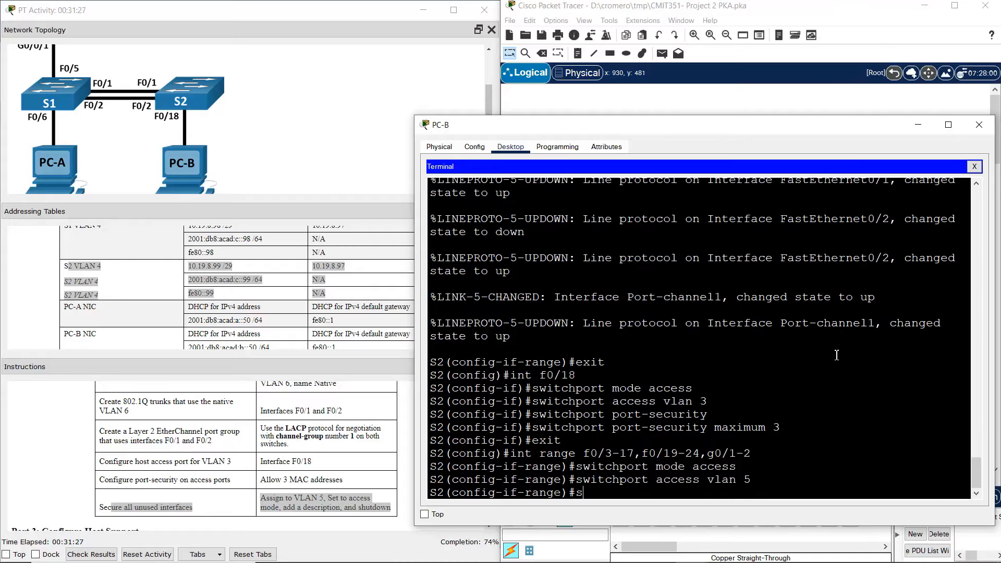
pyautogui.write('ion Unused')
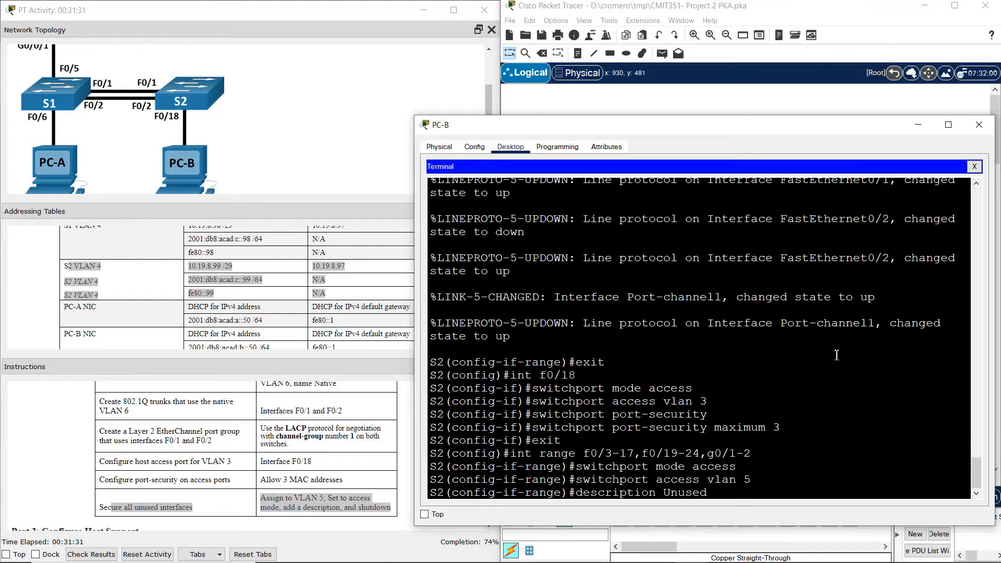
pyautogui.press('Return')
pyautogui.write('shutdown')
pyautogui.press('Return')
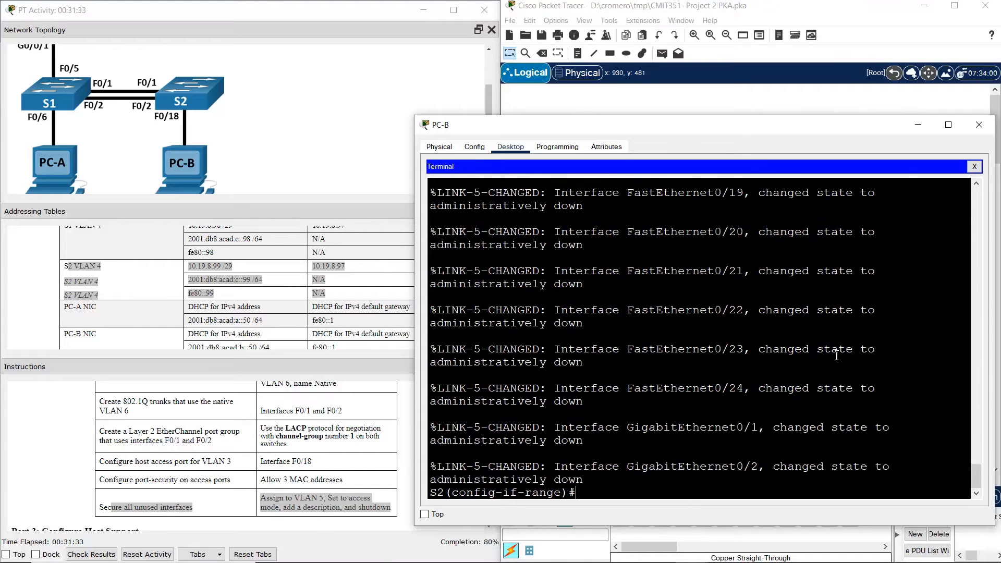
pyautogui.press('Return')
# - Scroll the instructions to Part 3's Configure R1 tasks and bring the topology workspace forward
pyautogui.click(402, 456)
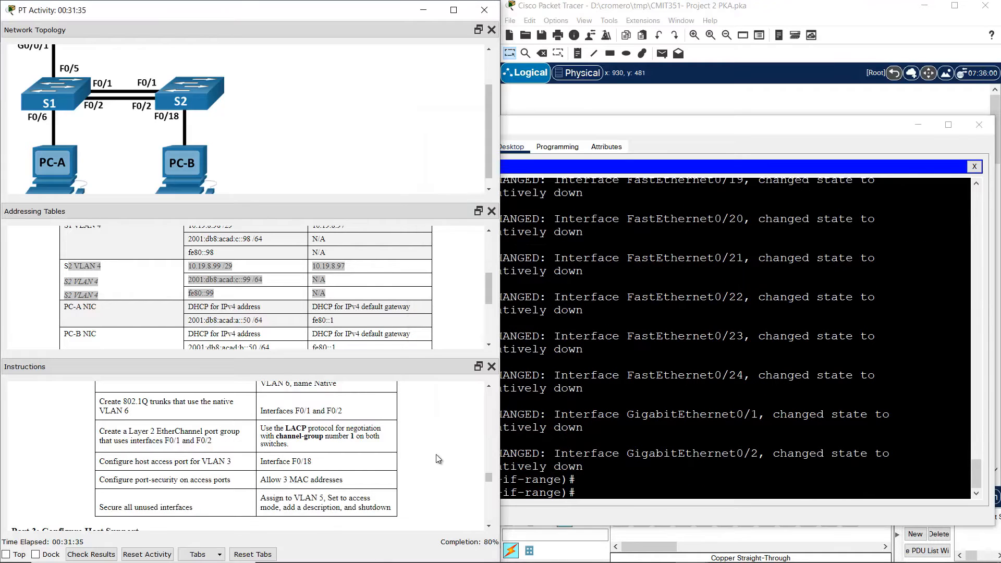
pyautogui.click(489, 525)
pyautogui.click(489, 527)
pyautogui.click(488, 527)
pyautogui.click(489, 527)
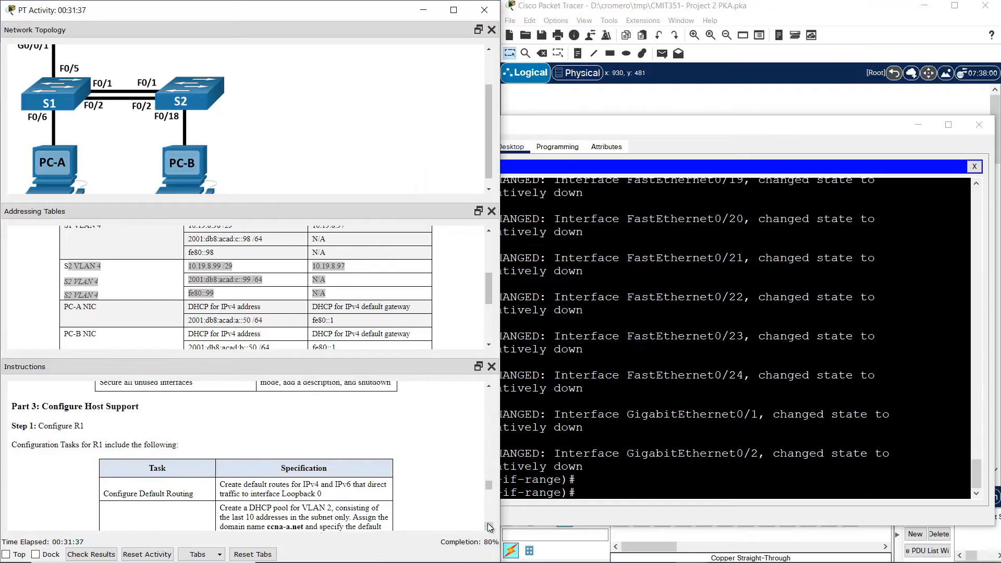
pyautogui.click(489, 527)
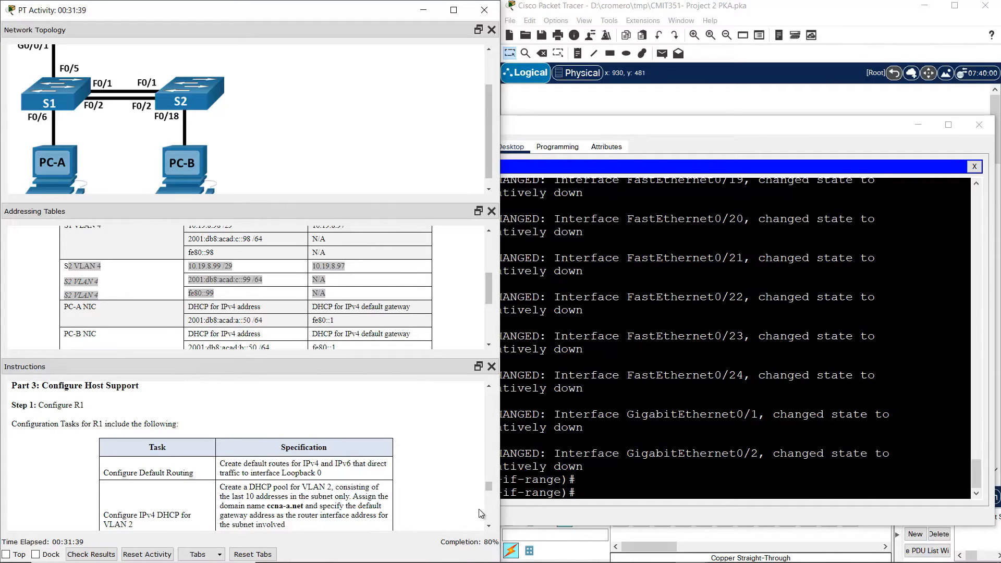
pyautogui.moveTo(53, 386); pyautogui.dragTo(144, 401)
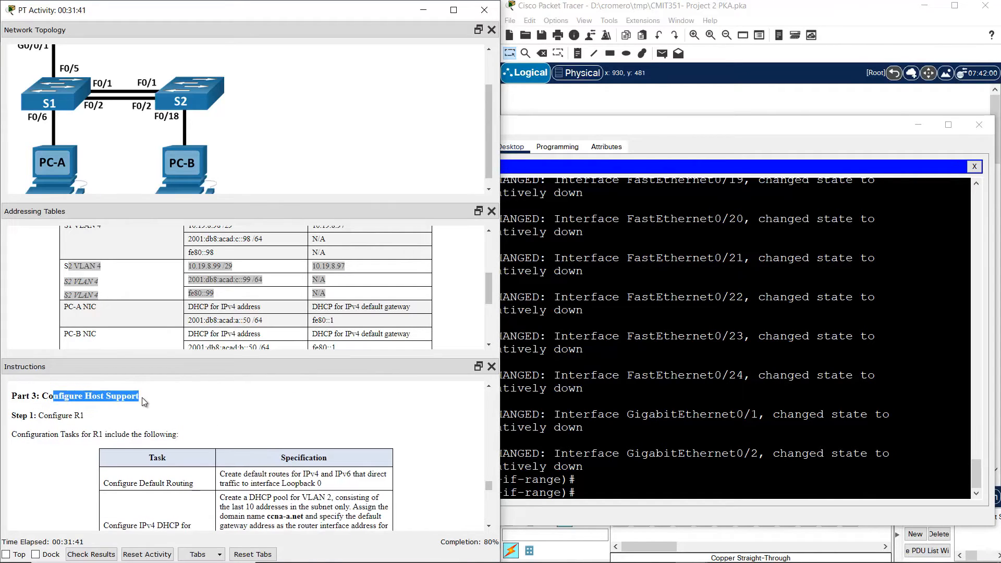
pyautogui.click(488, 527)
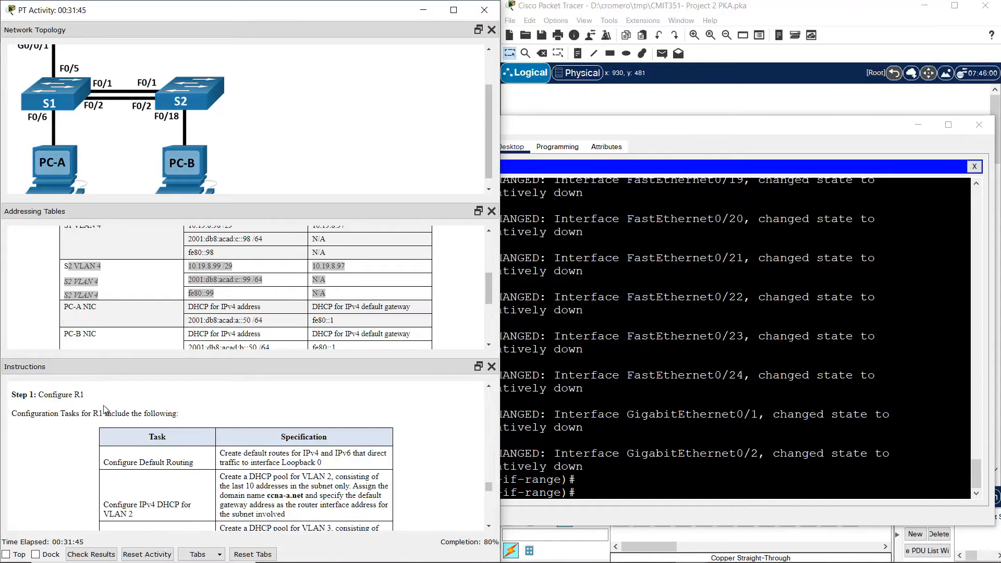
pyautogui.moveTo(38, 395); pyautogui.dragTo(179, 415)
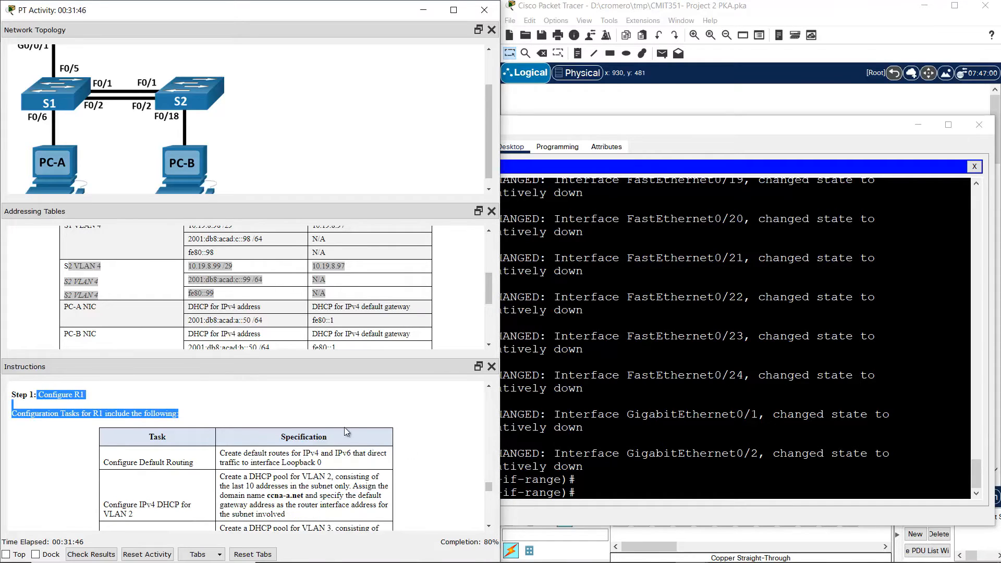
pyautogui.click(489, 527)
pyautogui.doubleClick(488, 527)
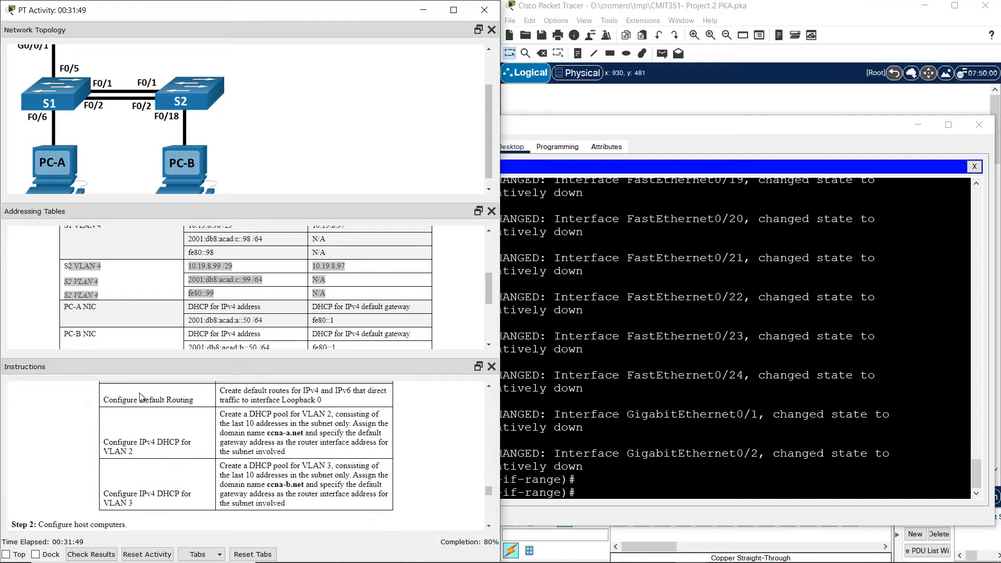
pyautogui.click(698, 105)
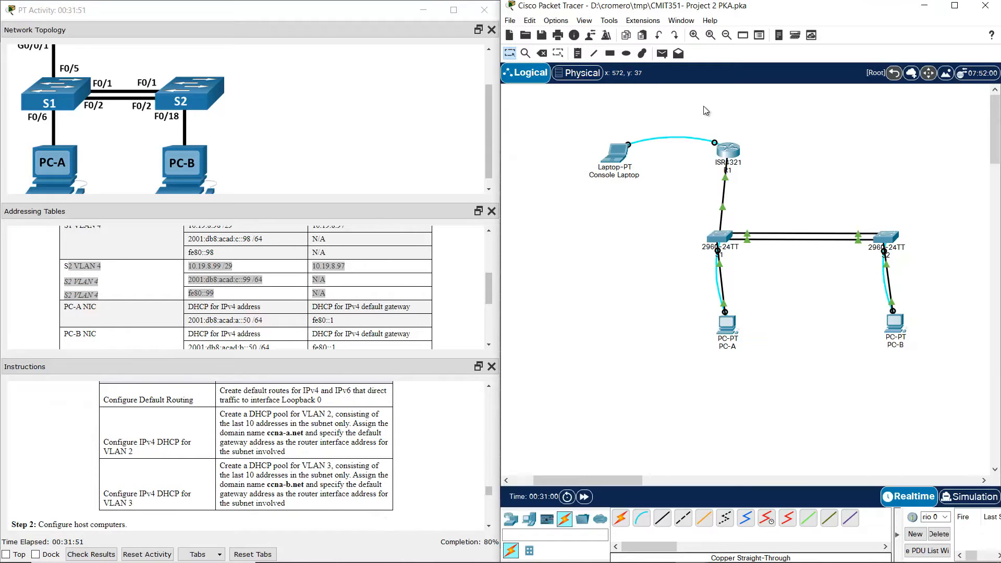
# - Log in to R1 from the Console Laptop terminal, enable privileged mode, and enter conf term
pyautogui.click(606, 156)
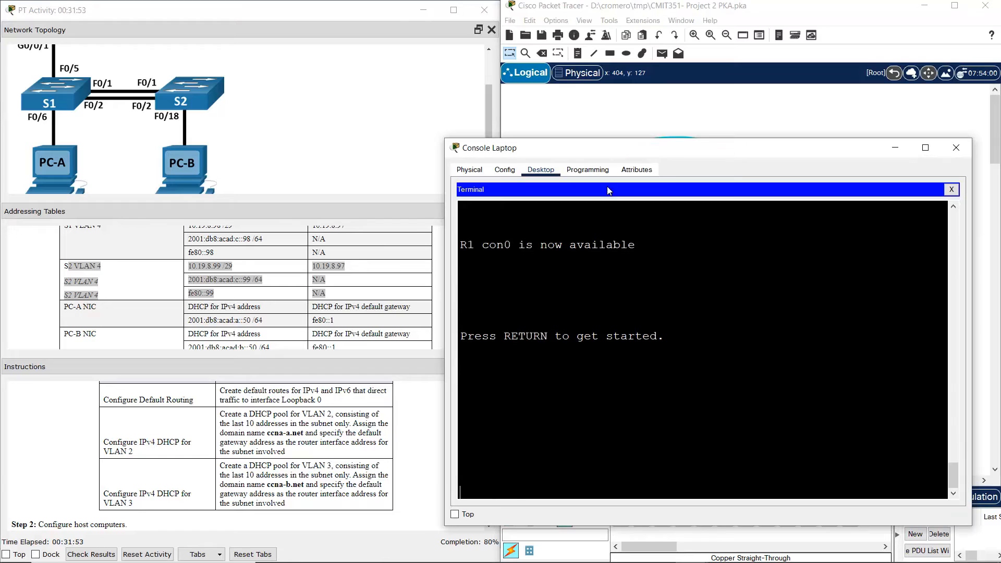
pyautogui.press('Return')
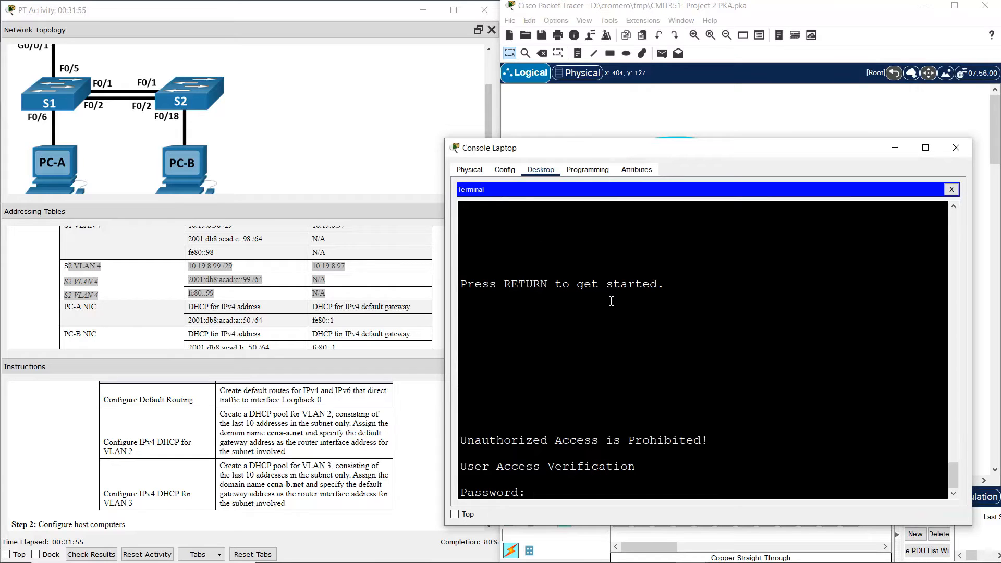
pyautogui.press('Return')
pyautogui.write('en')
pyautogui.press('Return')
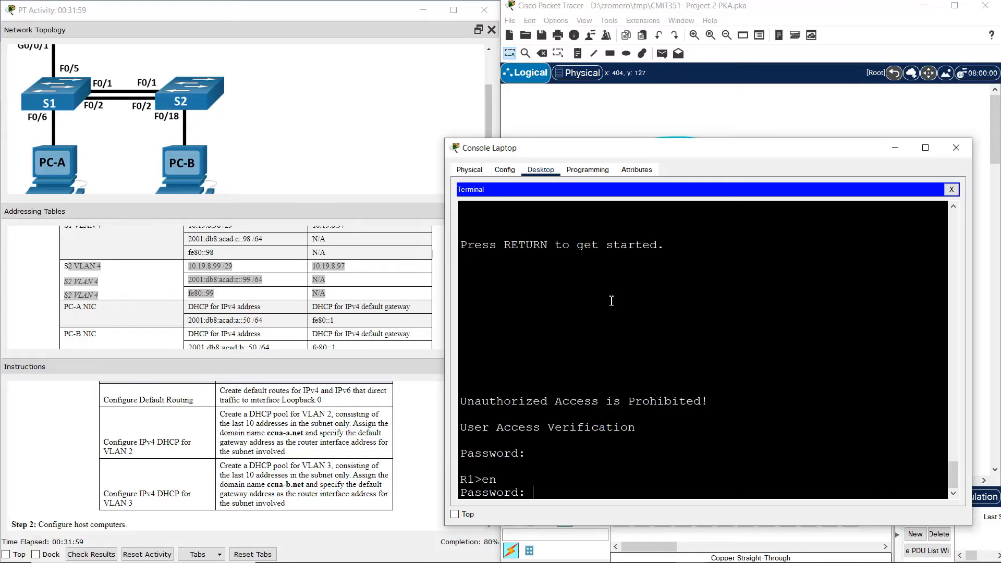
pyautogui.press('Return')
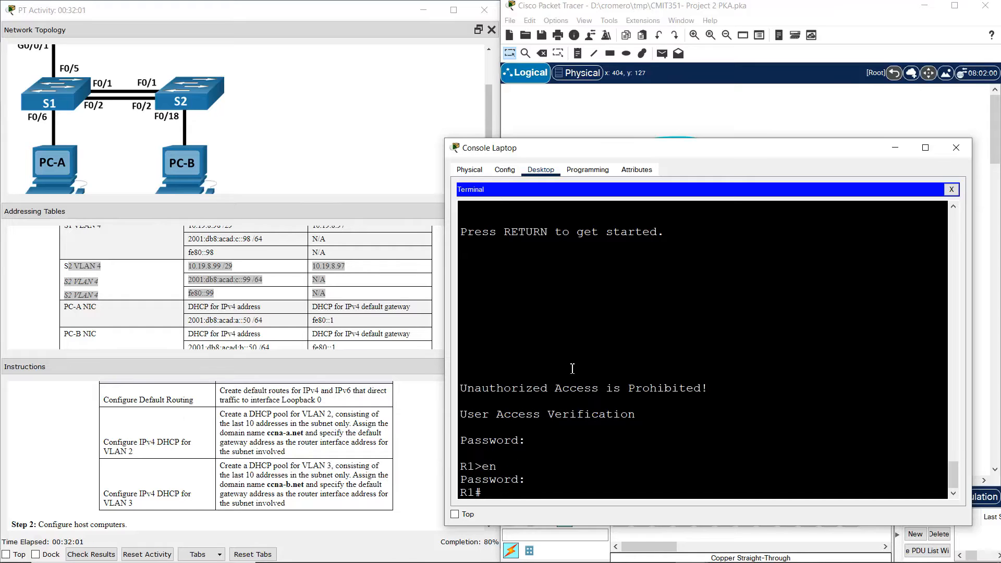
pyautogui.write('conf term')
pyautogui.press('Return')
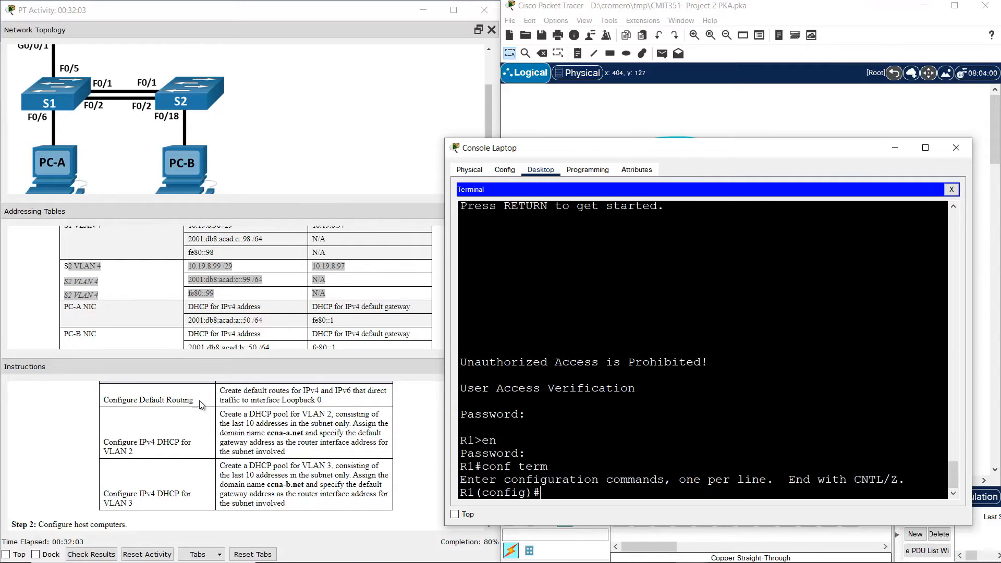
pyautogui.moveTo(224, 391); pyautogui.dragTo(325, 435)
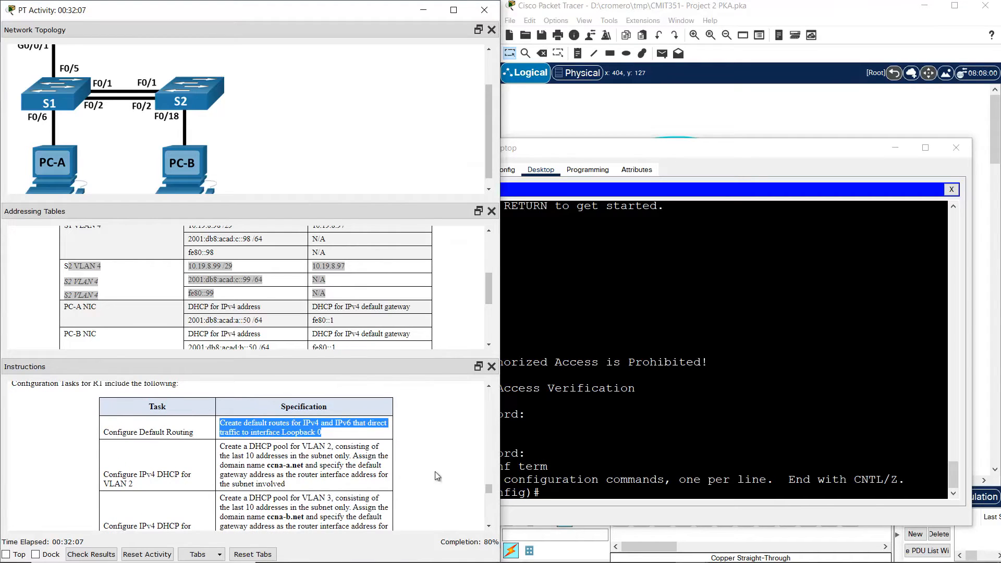
# - Add the IPv4 default route 'ip route 0.0.0.0 0.0.0.0 lo0' on R1
pyautogui.click(493, 527)
pyautogui.click(661, 443)
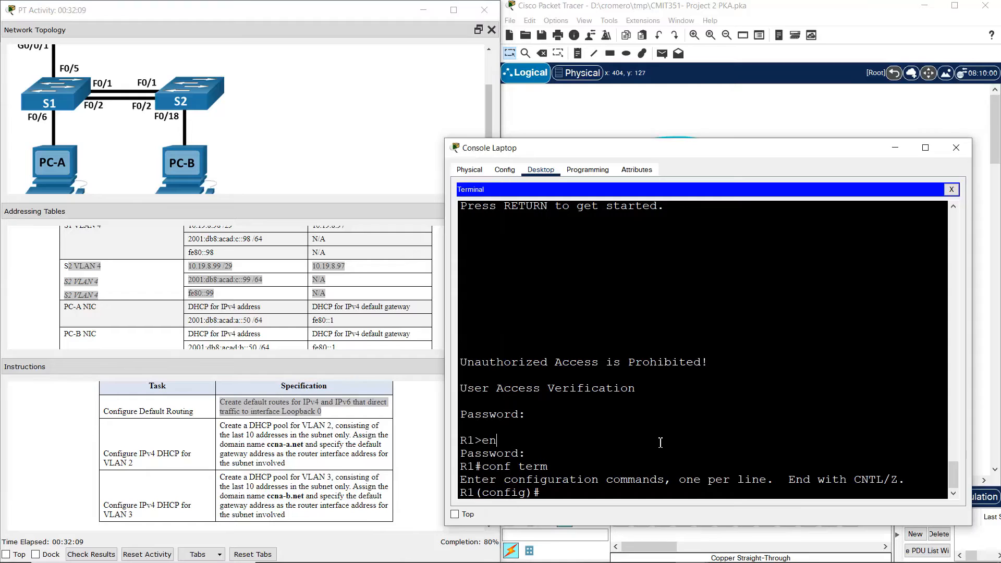
pyautogui.write('ip route 0.0.0.0 0.0.0.0')
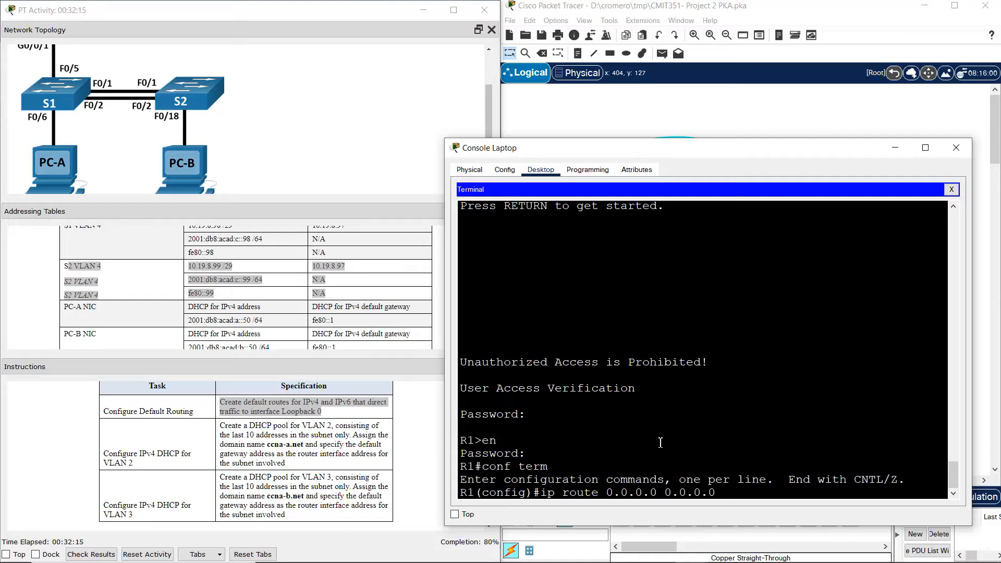
pyautogui.write(' lo0')
pyautogui.press('Return')
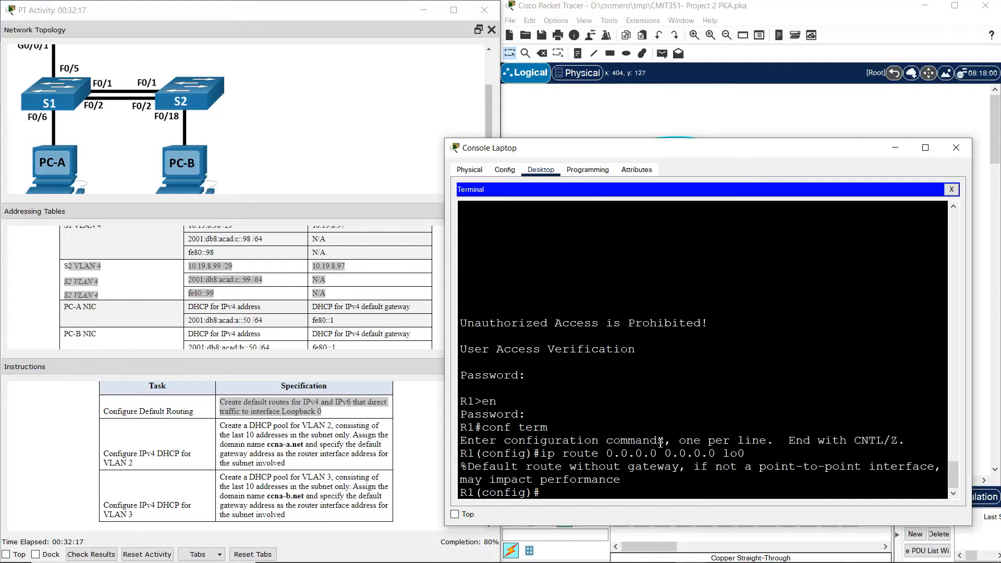
pyautogui.moveTo(622, 479); pyautogui.dragTo(548, 467)
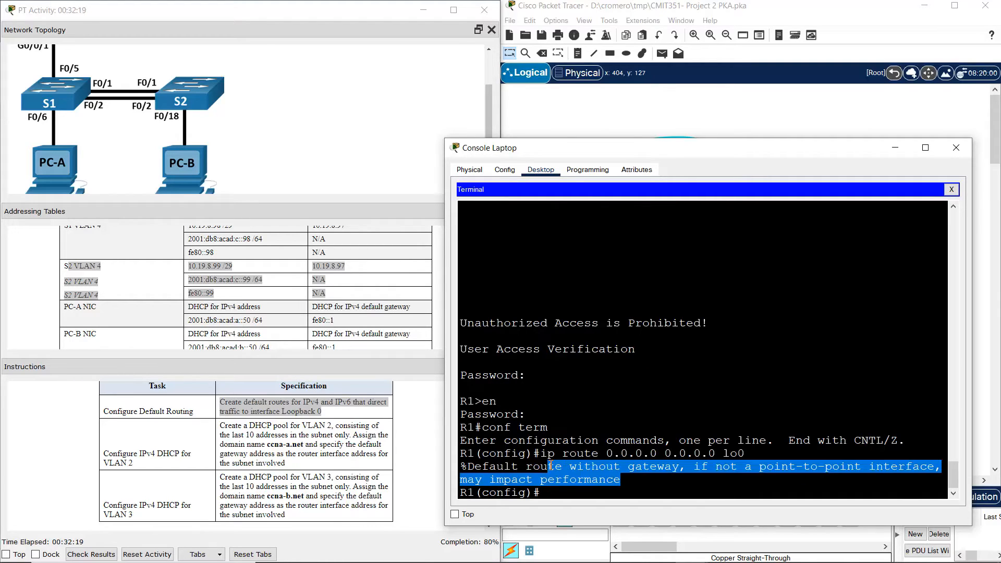
# - Add the IPv6 default route 'ipv6 route ::/0 lo0' on R1
pyautogui.moveTo(335, 402); pyautogui.dragTo(371, 402)
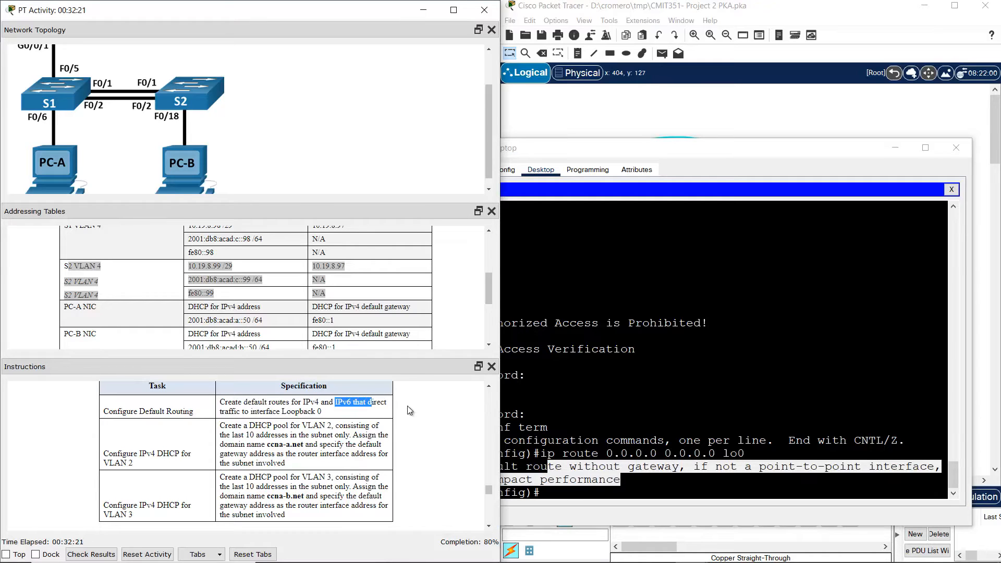
pyautogui.click(599, 414)
pyautogui.write('ipv6 ')
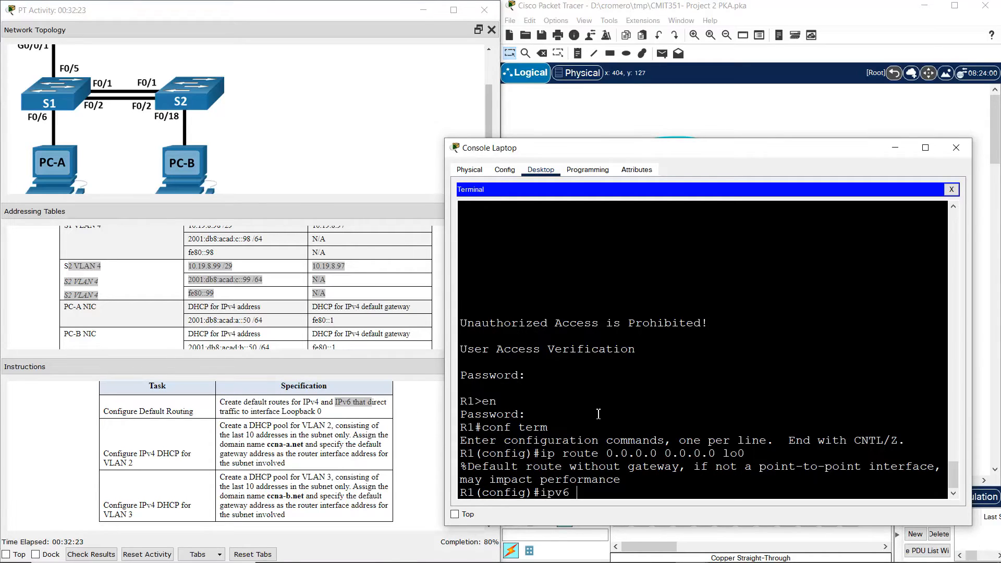
pyautogui.write('route ::/0 lo0')
pyautogui.press('Return')
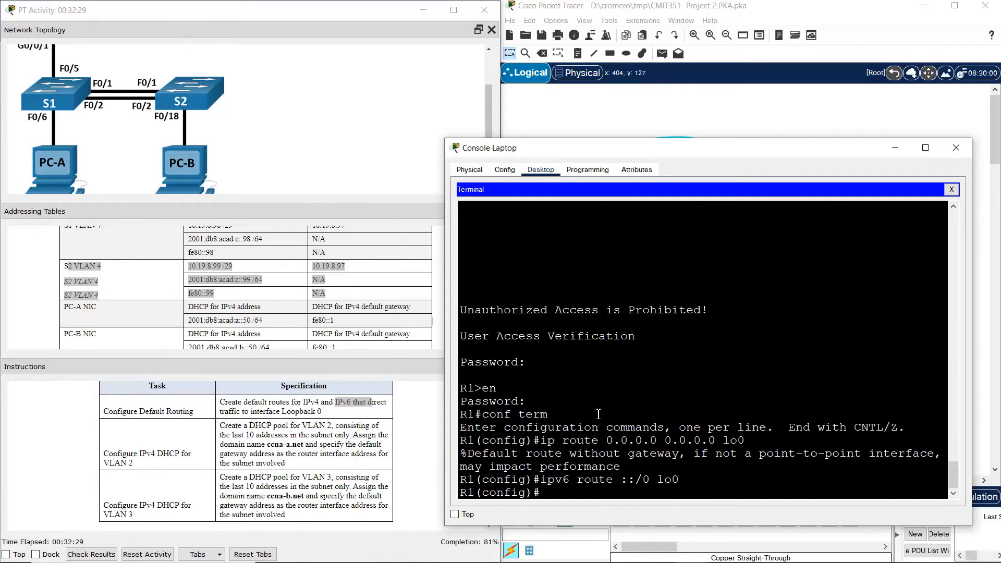
pyautogui.moveTo(108, 454); pyautogui.dragTo(136, 464)
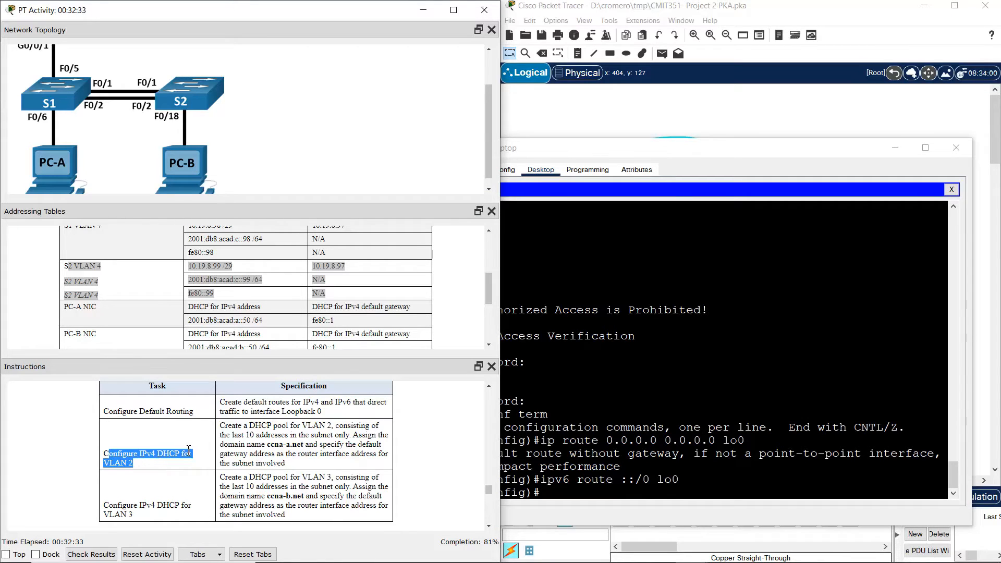
# - Begin typing 'ip dhcp excluded-address' on R1 and locate G0/0/1.2's 10.19.8.1 /26 address
pyautogui.moveTo(225, 426); pyautogui.dragTo(349, 435)
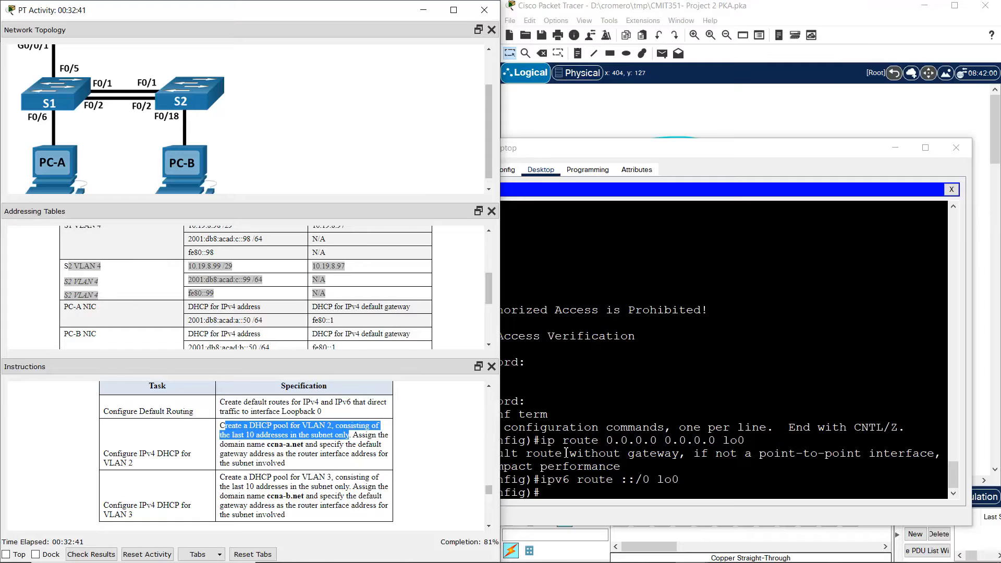
pyautogui.click(601, 456)
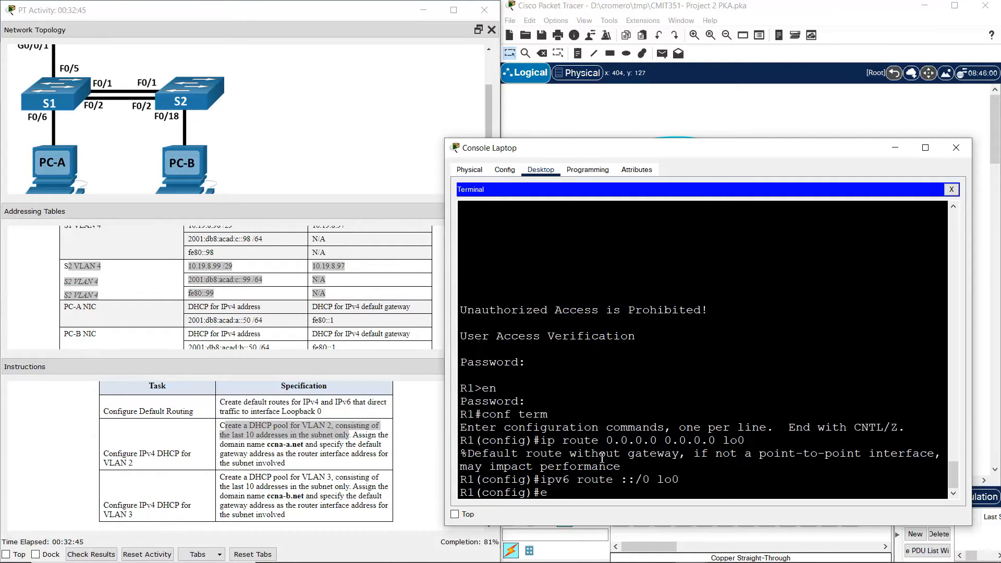
pyautogui.write('ip dhcp excluded-address')
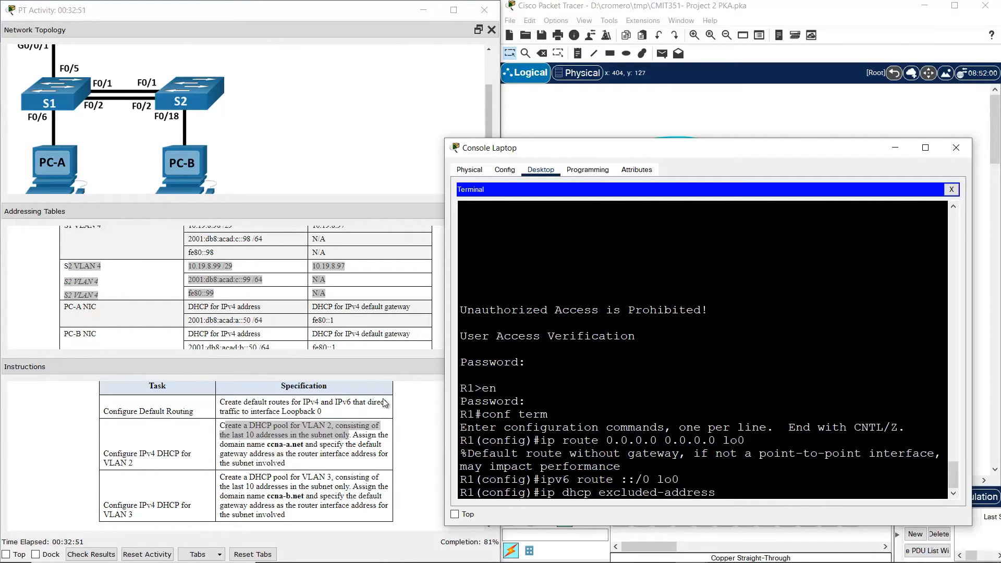
pyautogui.click(360, 294)
pyautogui.moveTo(490, 284); pyautogui.dragTo(486, 248)
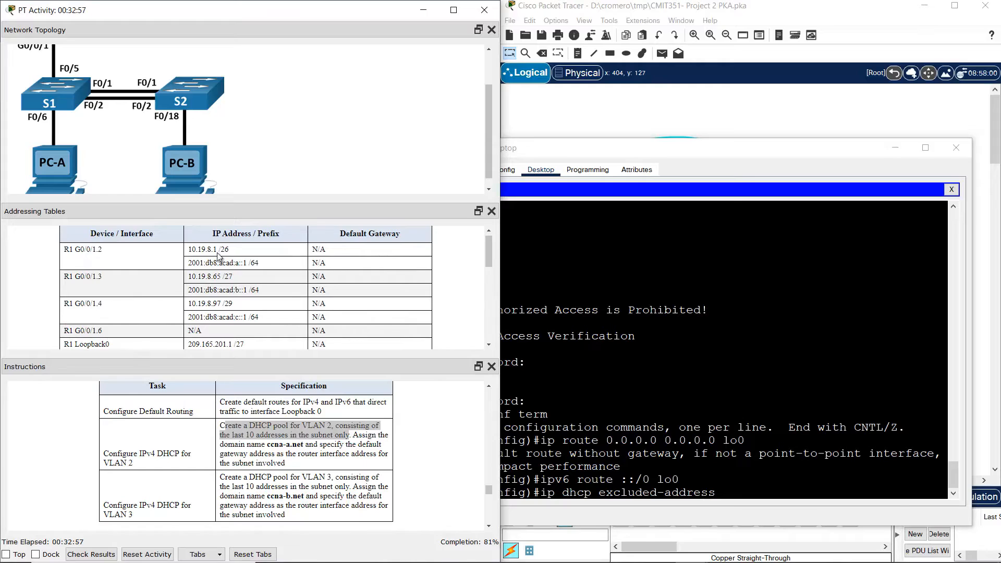
pyautogui.moveTo(191, 250); pyautogui.dragTo(243, 251)
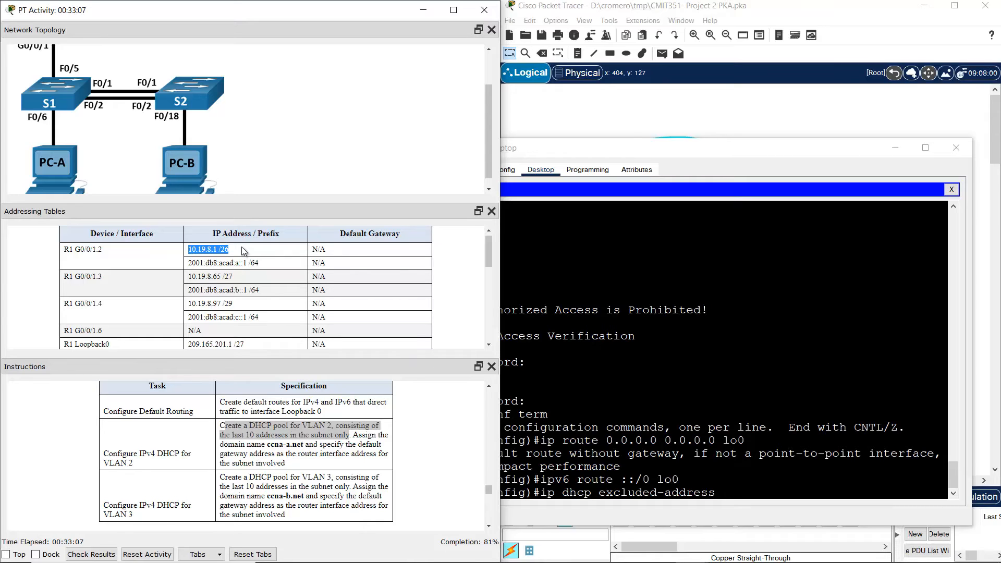
# - Open Notepad beside the tables and write the address 10.19.8.1/26
pyautogui.press('super')
pyautogui.write('note')
pyautogui.press('Return')
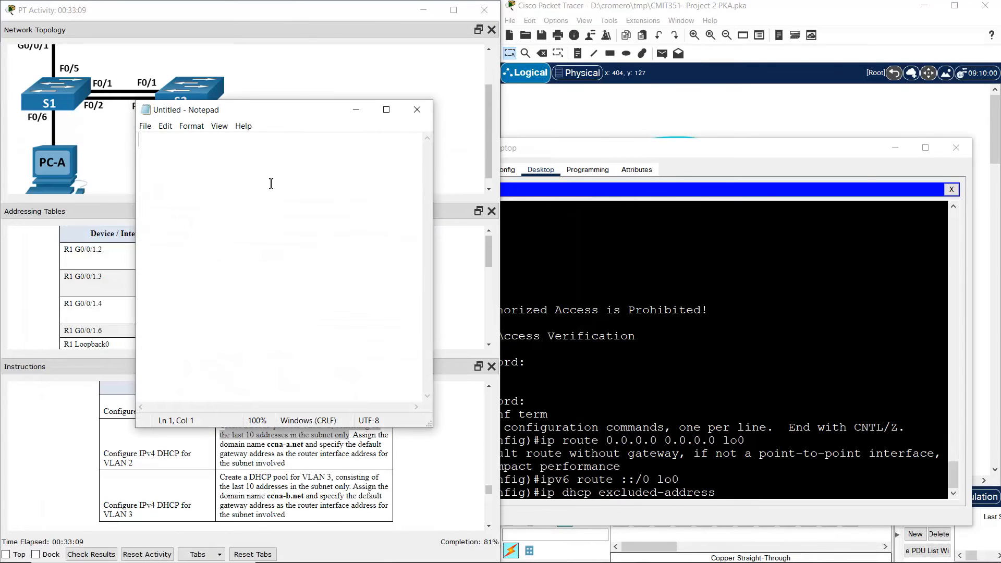
pyautogui.moveTo(272, 111); pyautogui.dragTo(591, 108)
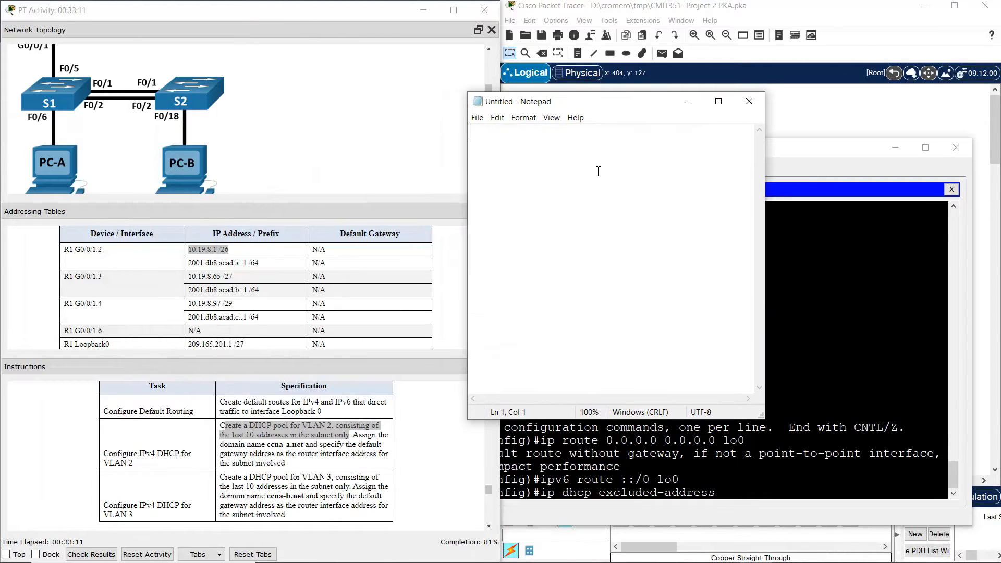
pyautogui.write('10.19')
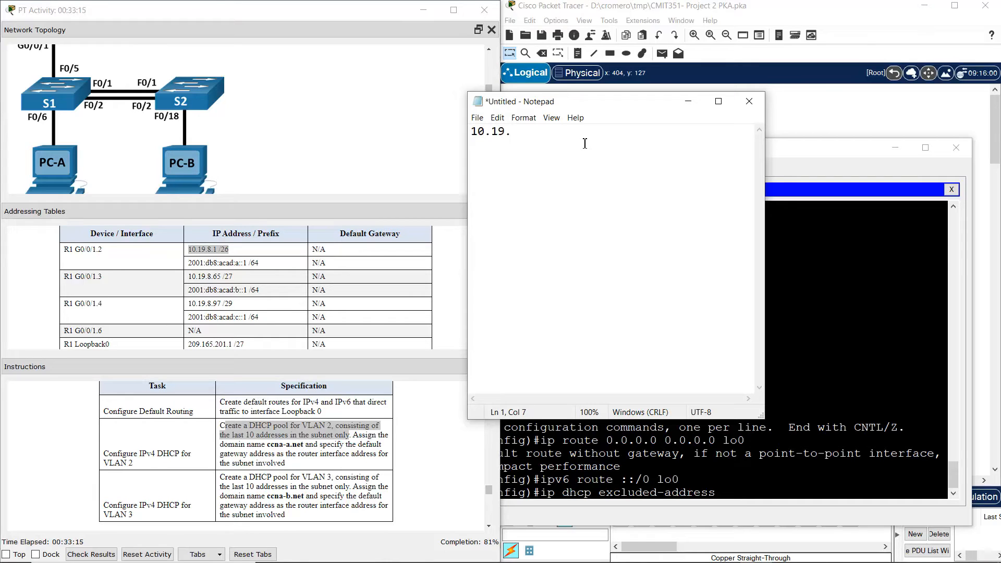
pyautogui.write('.8.1/26')
pyautogui.press('Return')
# - Add lines for network address 10.19.8.0/26 and host range 10.19.8.1 - 10.19.8.62
pyautogui.write('network  ad')
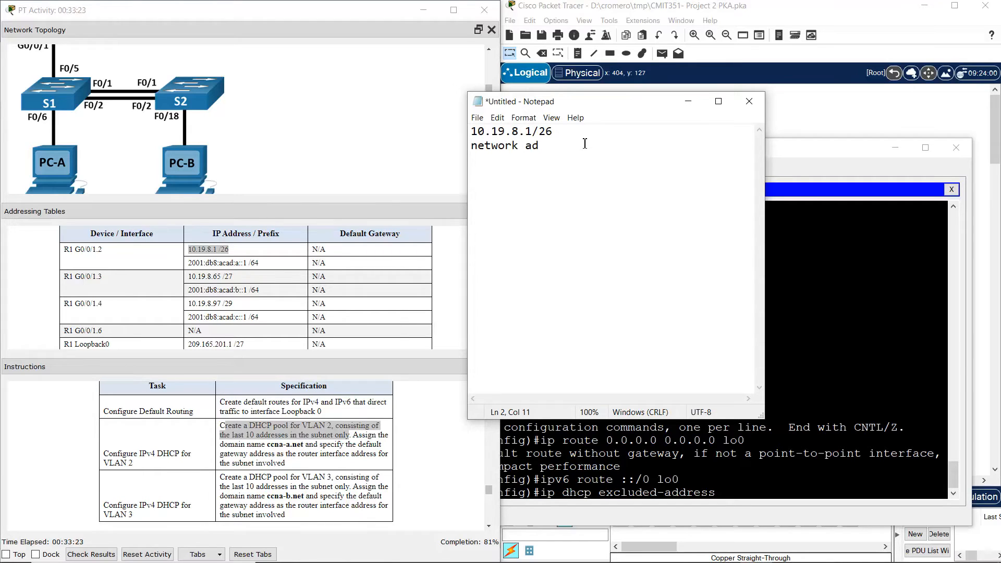
pyautogui.write('dress: 10.19.8.0/26')
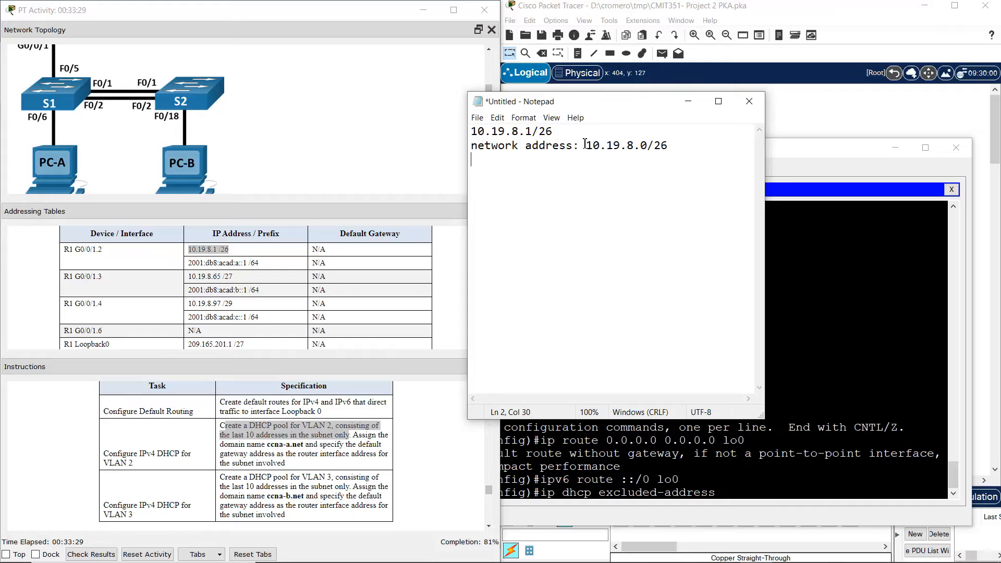
pyautogui.press('Return')
pyautogui.write('range')
pyautogui.write(' host')
pyautogui.press('BackSpace')
pyautogui.press('BackSpace')
pyautogui.press('BackSpace')
pyautogui.press('BackSpace')
pyautogui.write('ip host: 10.19.')
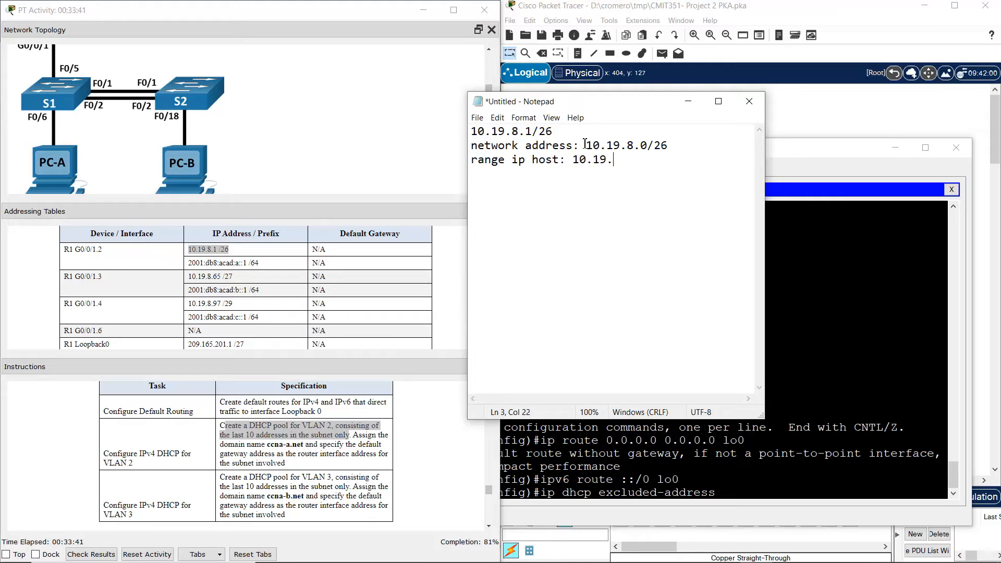
pyautogui.write('8.1-10.19.8.62')
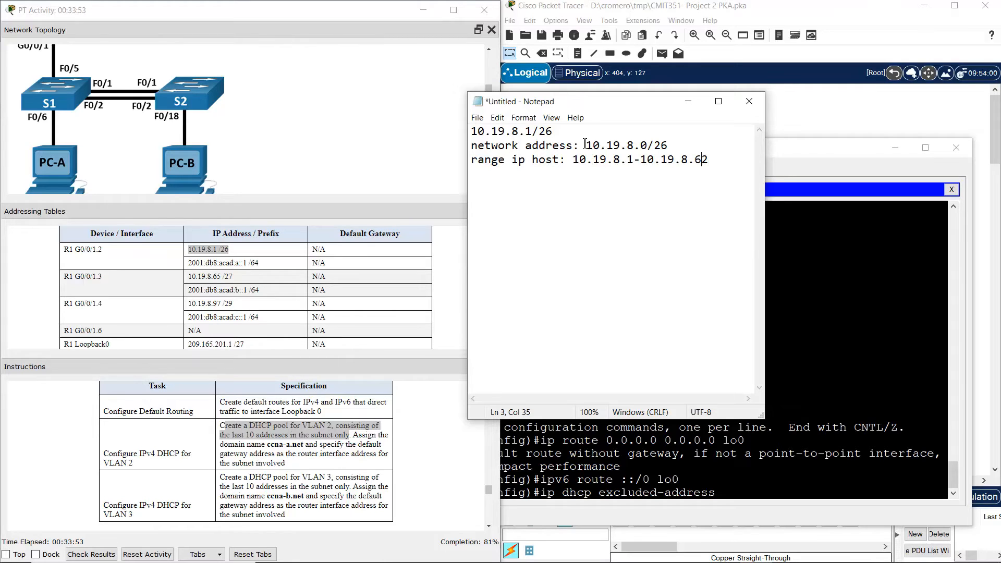
pyautogui.press('Left')
pyautogui.press('Left')
pyautogui.press('Left')
pyautogui.press('Left')
pyautogui.press('Left')
pyautogui.press('Left')
pyautogui.press('Left')
pyautogui.press('BackSpace')
pyautogui.write('-')
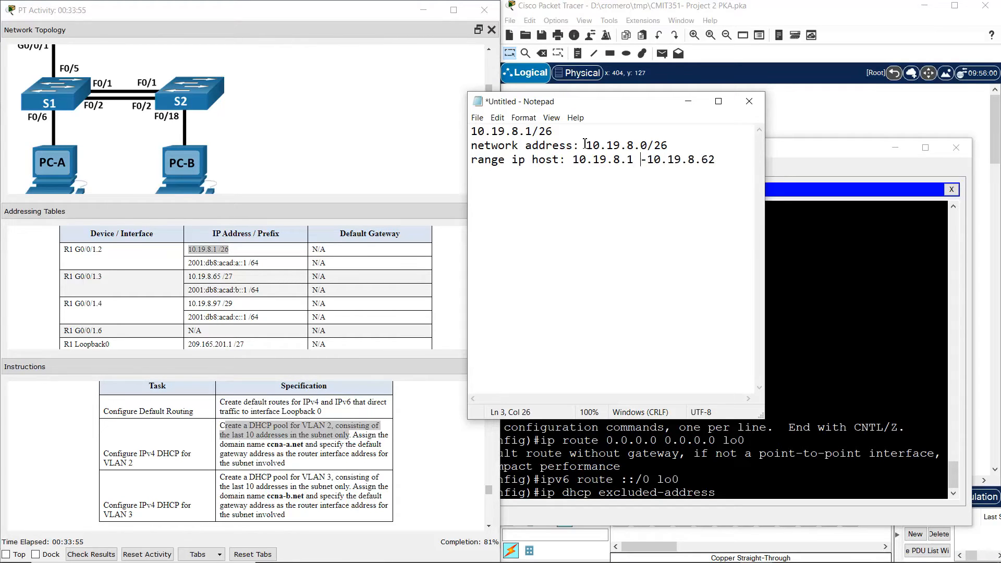
pyautogui.press('Right')
pyautogui.press('Right')
pyautogui.press('Right')
pyautogui.press('Right')
pyautogui.press('Right')
pyautogui.press('Right')
pyautogui.press('Right')
pyautogui.press('Right')
pyautogui.press('Right')
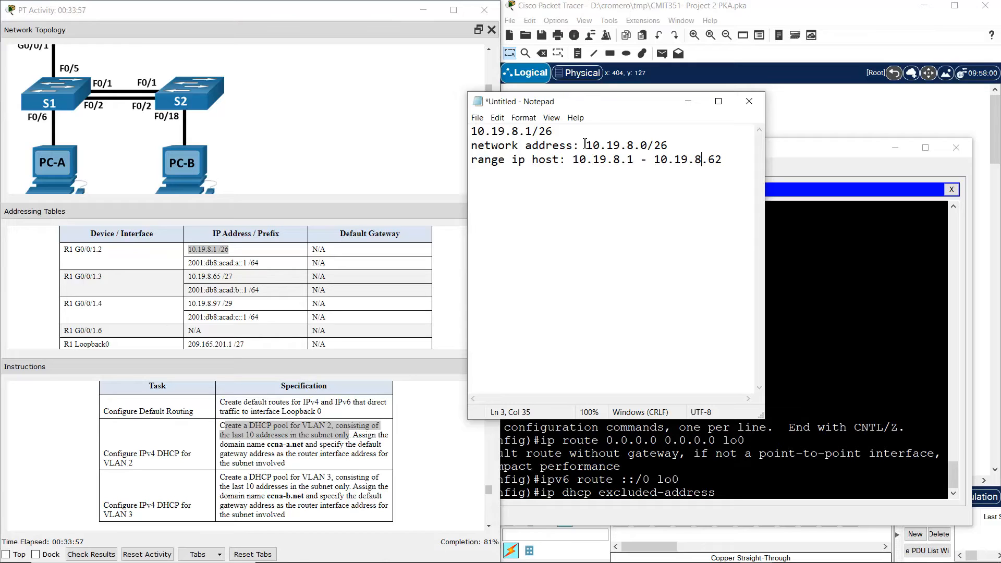
# - Complete and enter 'ip dhcp excluded-address 10.19.8.1 10.19.8.52' on R1
pyautogui.click(760, 493)
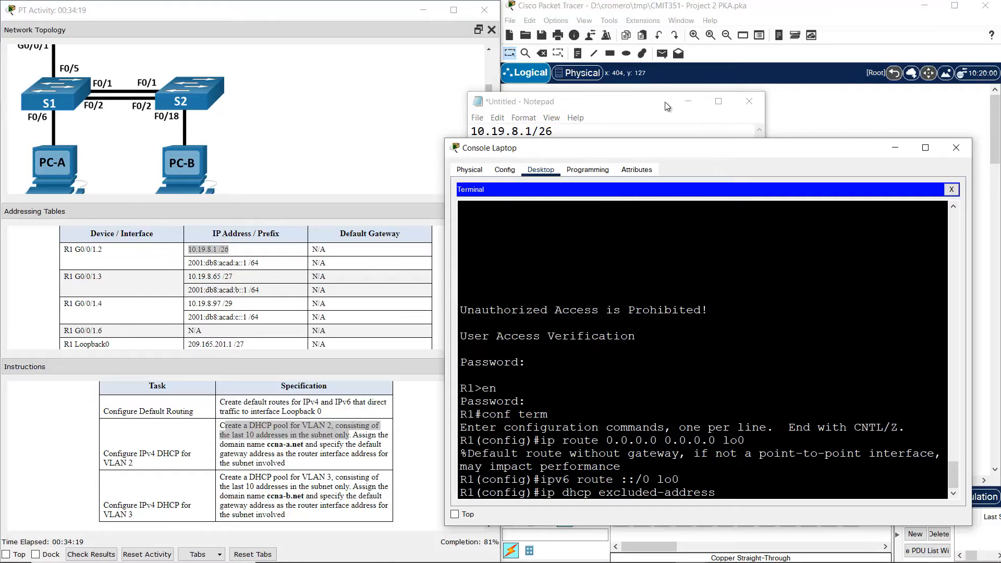
pyautogui.moveTo(665, 102); pyautogui.dragTo(613, 51)
pyautogui.click(801, 476)
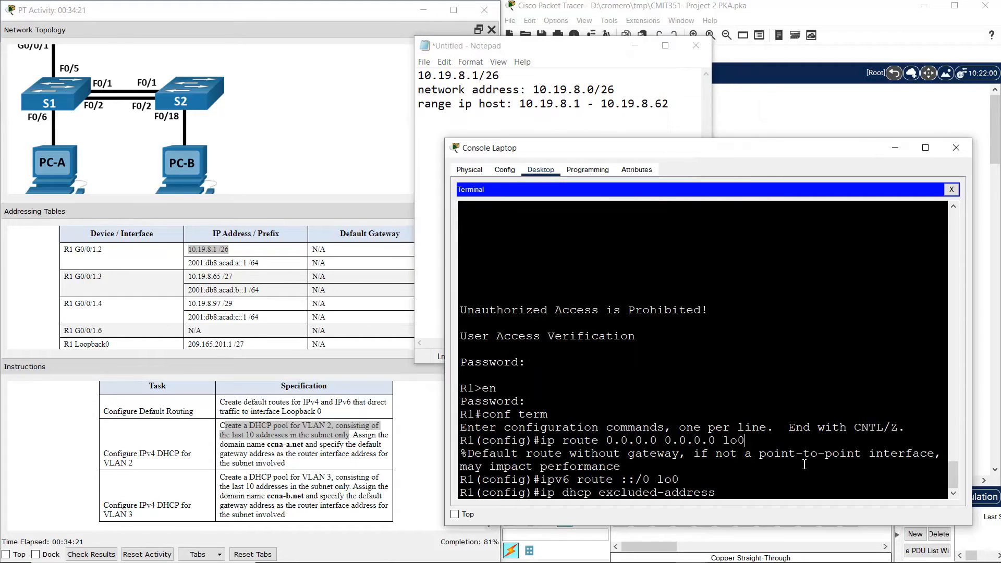
pyautogui.write('10.19.8.1 10.19.8.52')
pyautogui.press('Return')
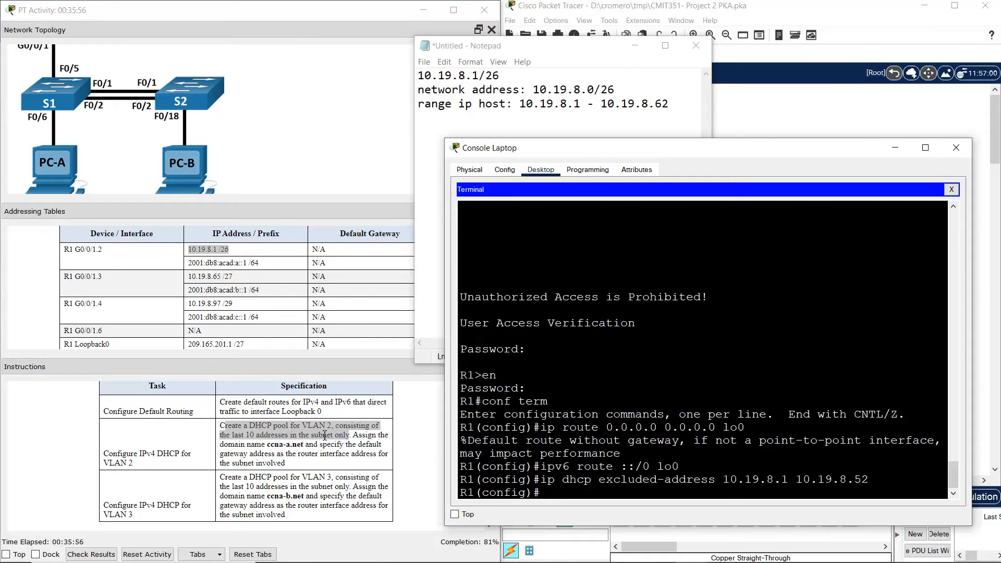
pyautogui.click(293, 436)
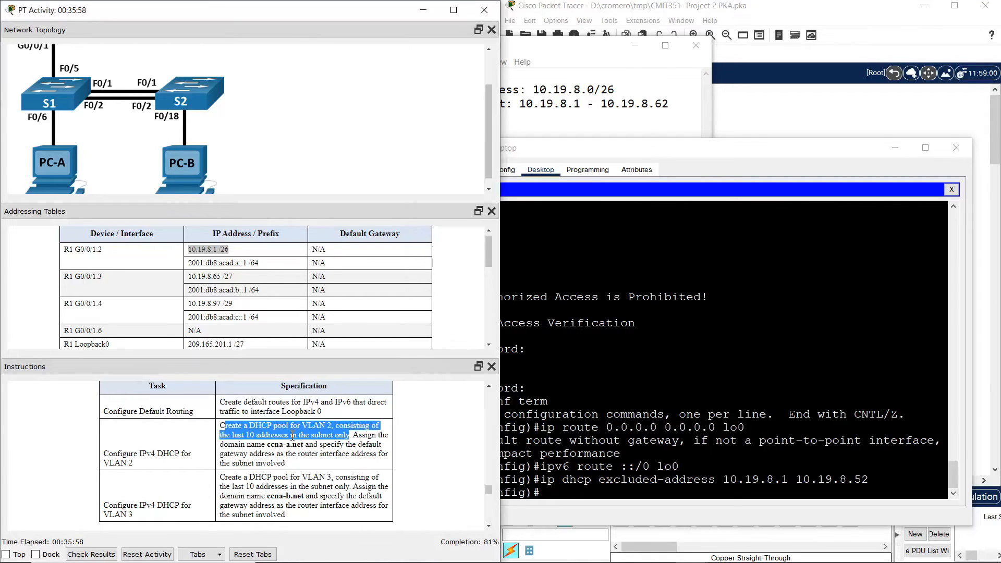
# - Create DHCP pool VLAN2 with network 10.19.8.0 255.255.255.192
pyautogui.moveTo(238, 429); pyautogui.dragTo(296, 429)
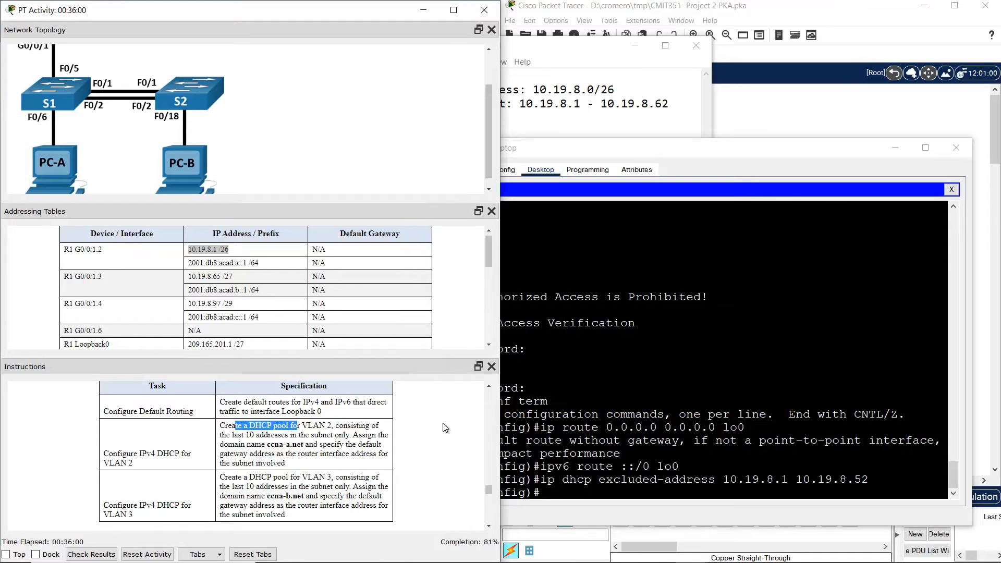
pyautogui.click(697, 447)
pyautogui.write('ip dhcp pool ')
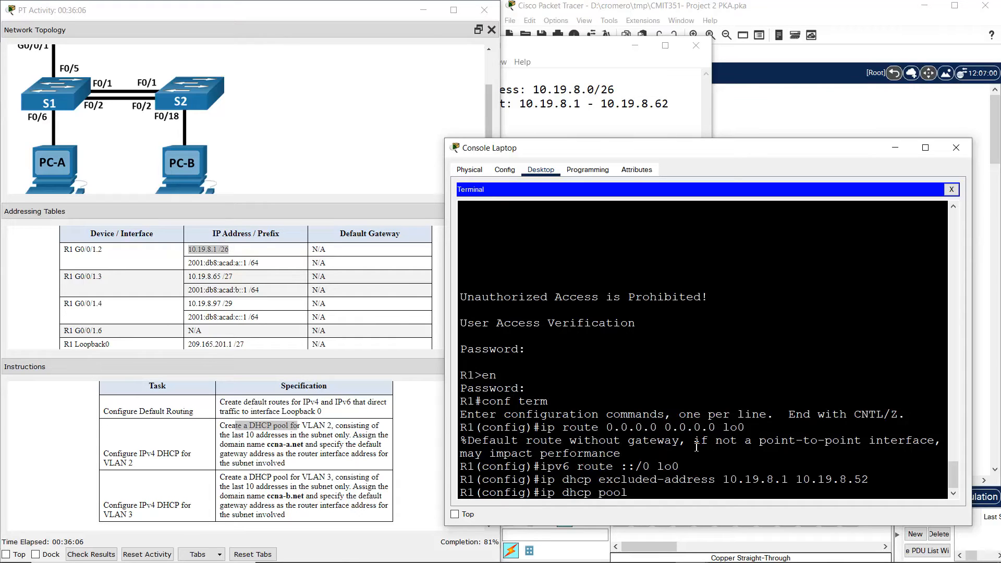
pyautogui.write('VLAN2')
pyautogui.press('Return')
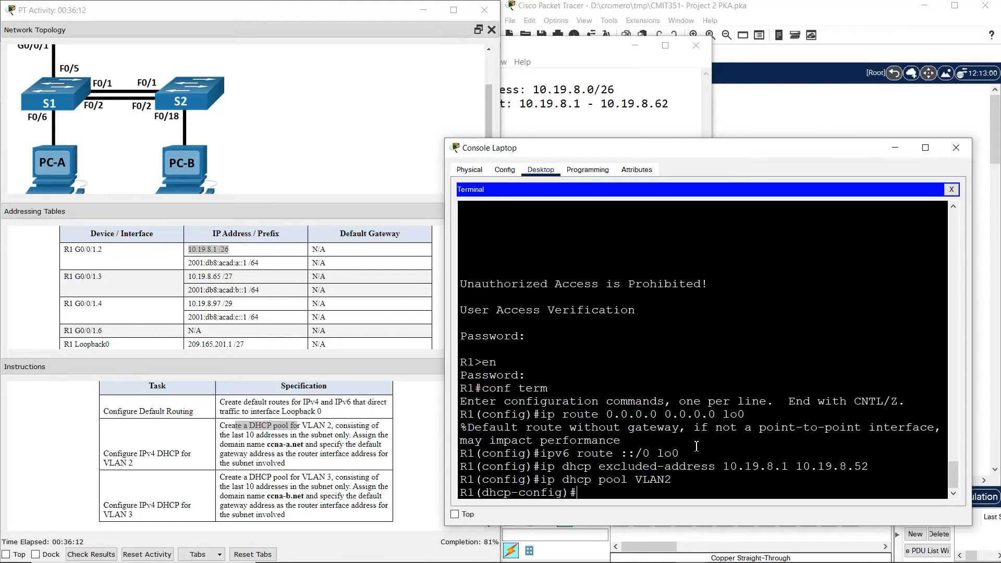
pyautogui.write('network 10.19.8.0')
pyautogui.click(595, 104)
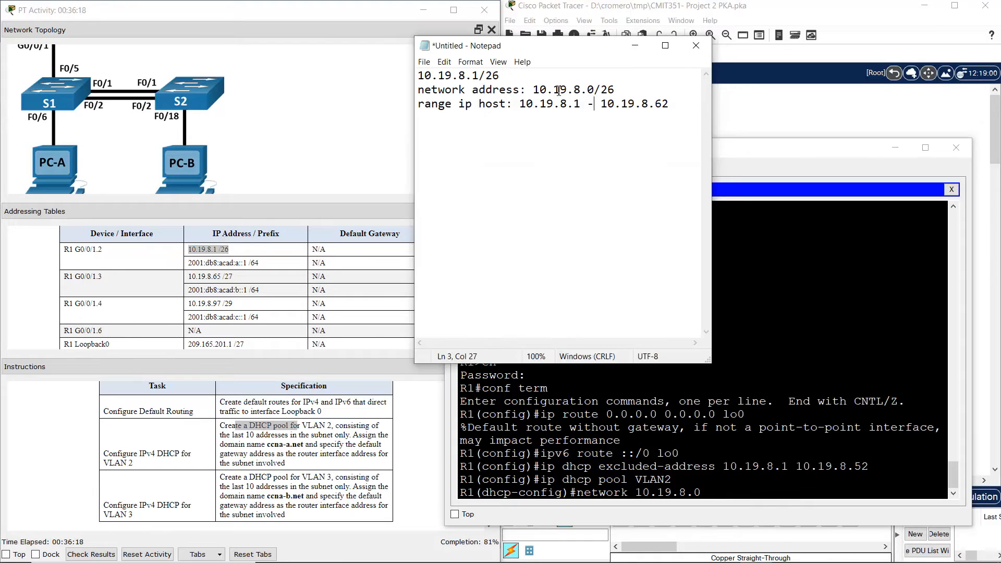
pyautogui.moveTo(527, 90); pyautogui.dragTo(620, 92)
pyautogui.click(852, 426)
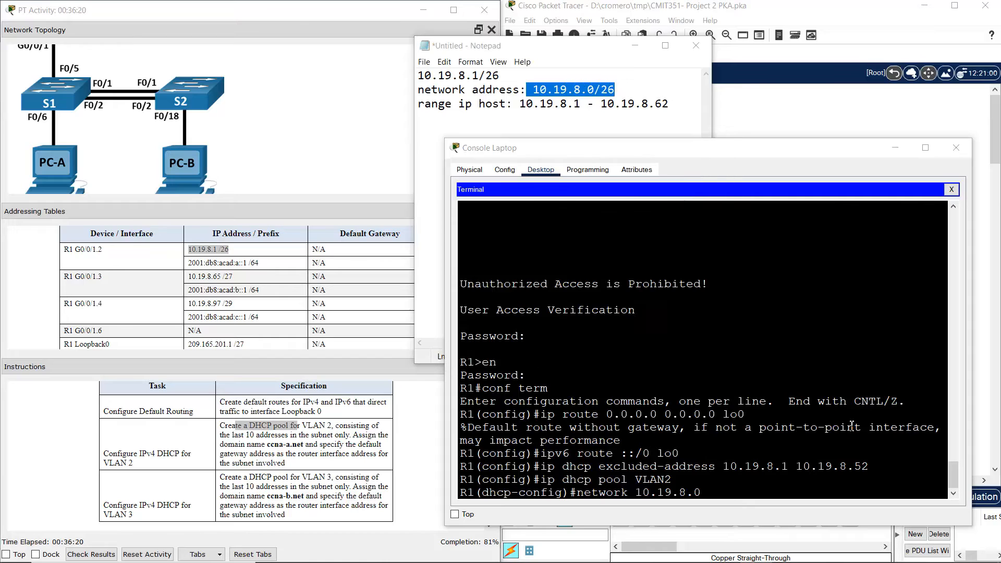
pyautogui.write('255.255.255.192')
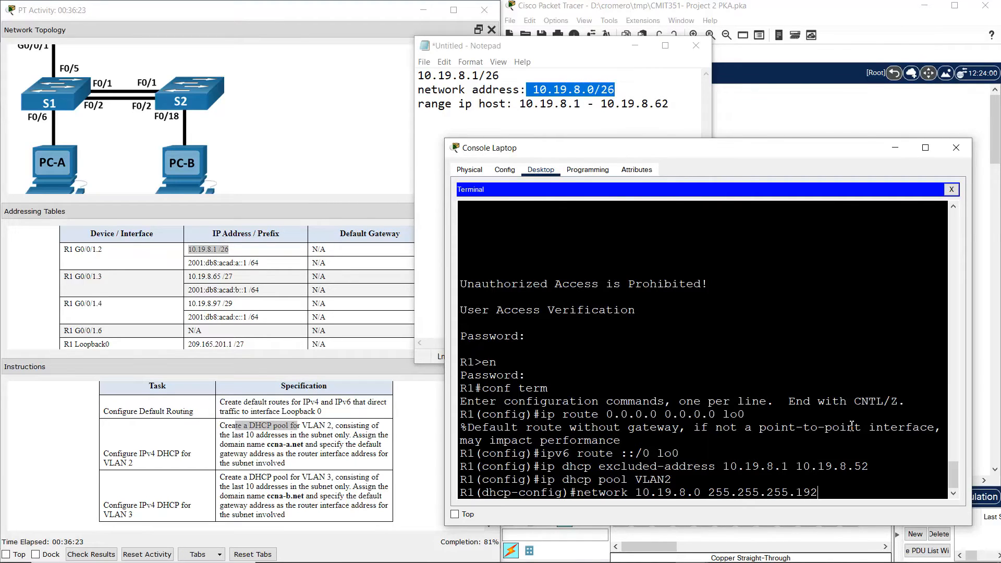
pyautogui.press('Return')
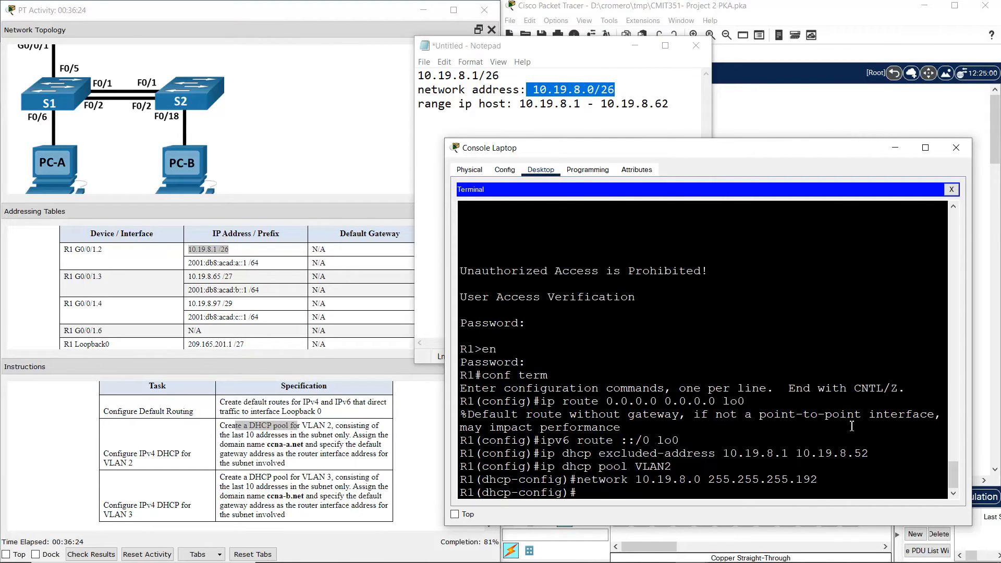
# - Set the VLAN2 pool's default router to 10.19.8.1
pyautogui.write('default-router')
pyautogui.click(479, 76)
pyautogui.moveTo(479, 76); pyautogui.dragTo(472, 76)
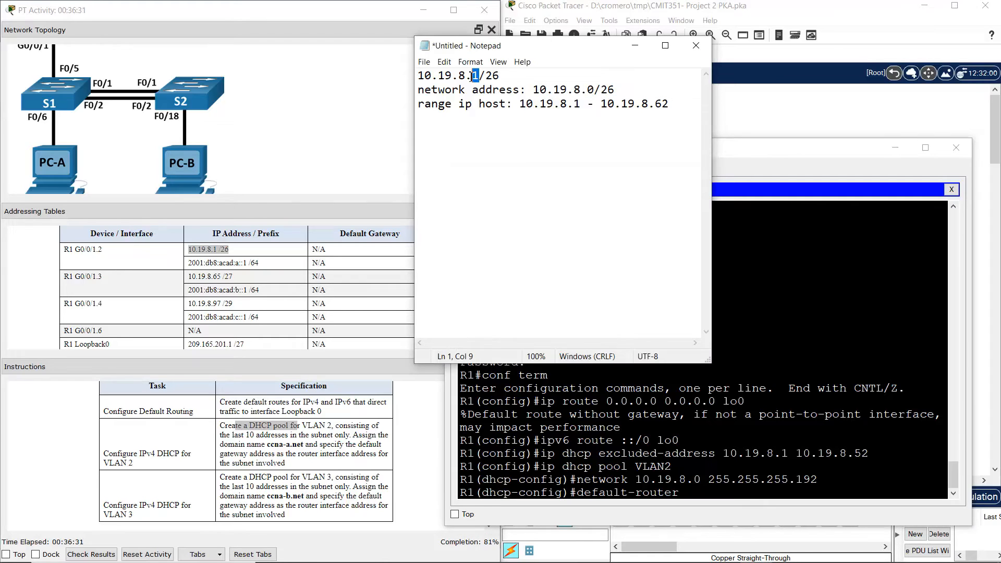
pyautogui.click(806, 403)
pyautogui.write('10.19.')
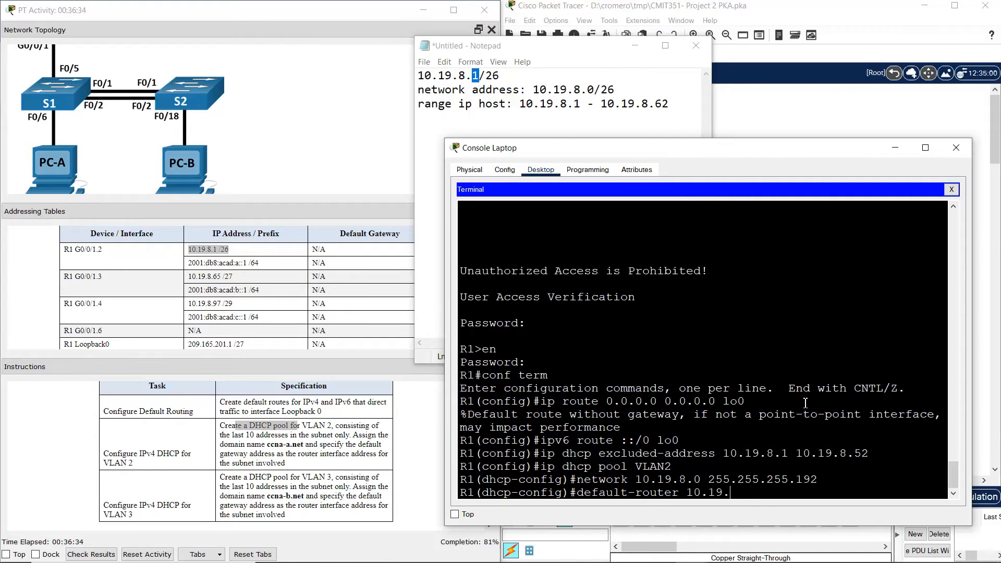
pyautogui.write('8.1')
pyautogui.press('Return')
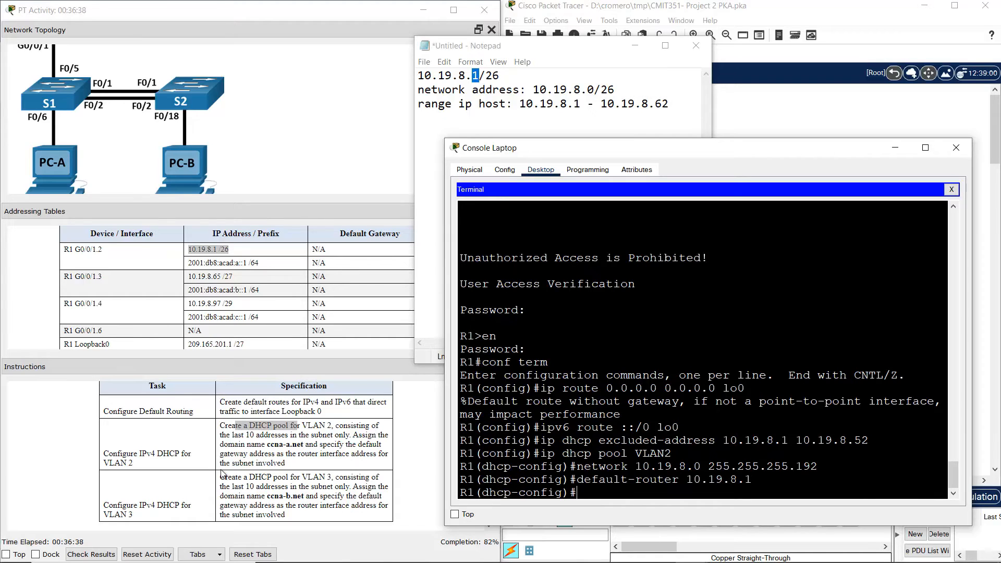
# - Add the domain name ccna-a.net to the VLAN2 pool
pyautogui.moveTo(239, 444); pyautogui.dragTo(319, 445)
pyautogui.click(688, 439)
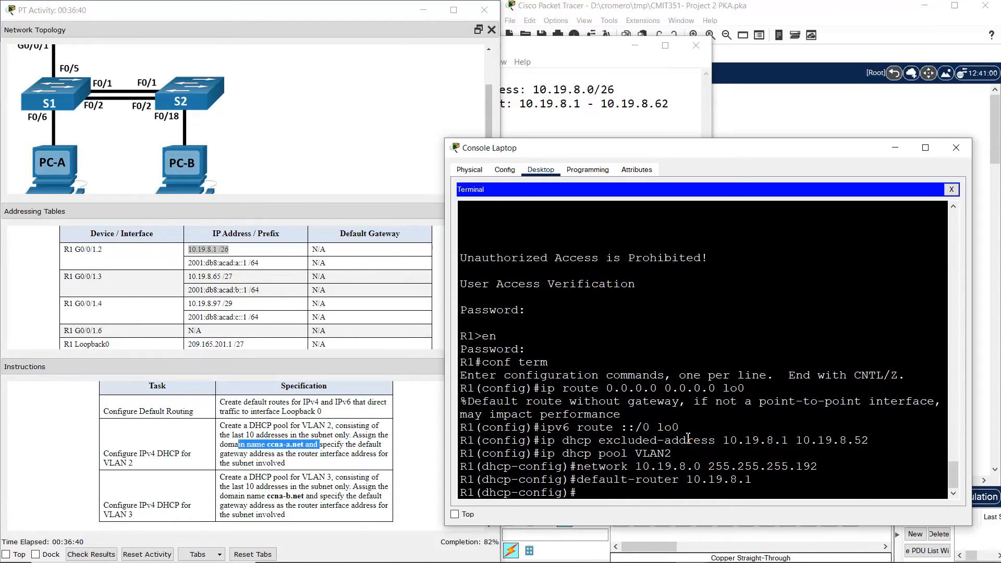
pyautogui.write('domain c')
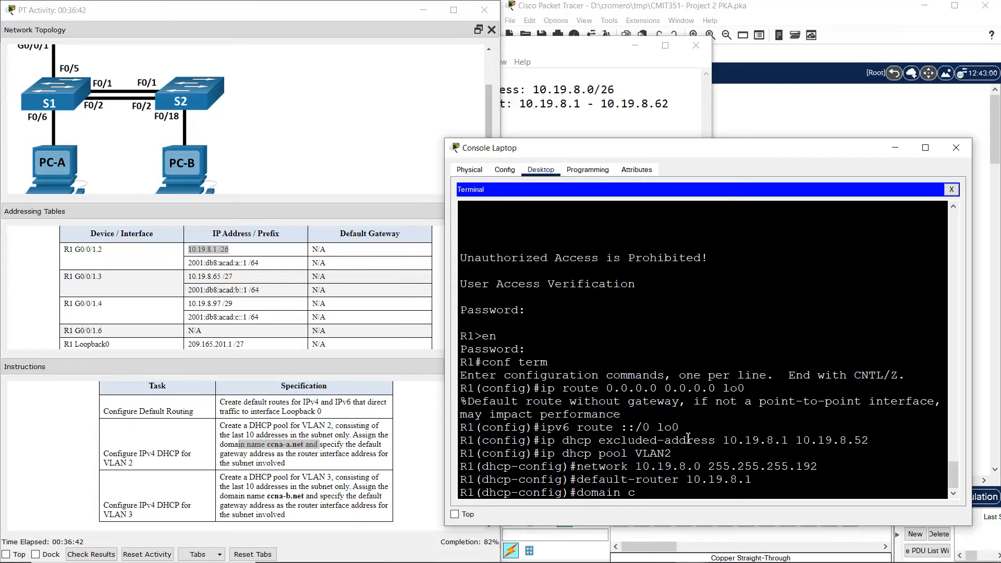
pyautogui.write('cna-a.net')
pyautogui.press('Return')
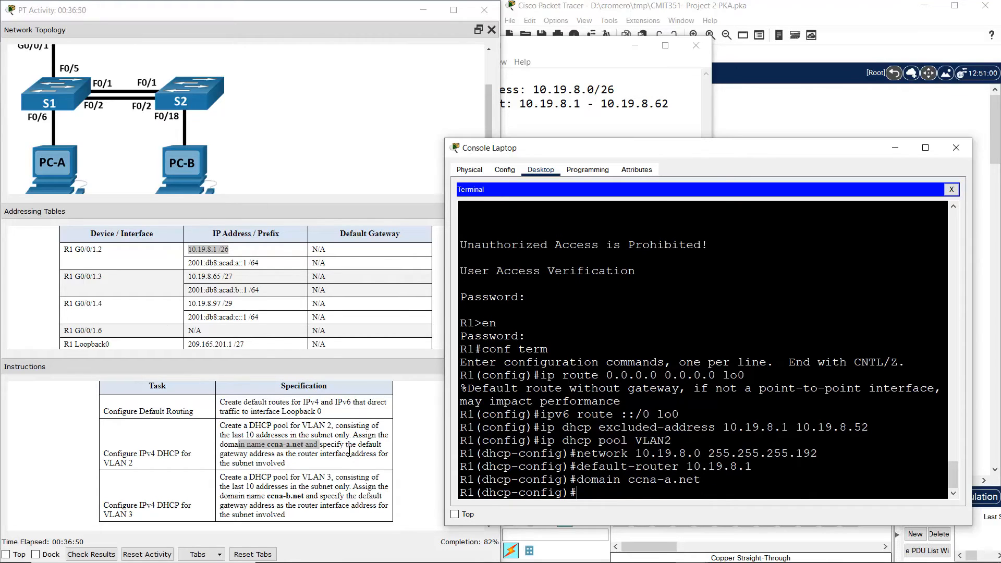
pyautogui.moveTo(346, 454); pyautogui.dragTo(224, 457)
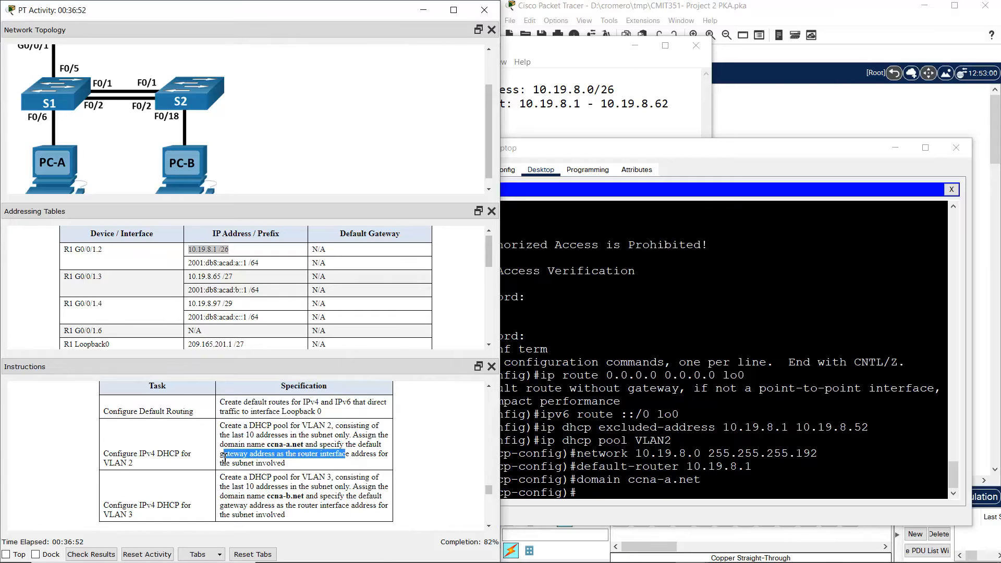
pyautogui.click(312, 459)
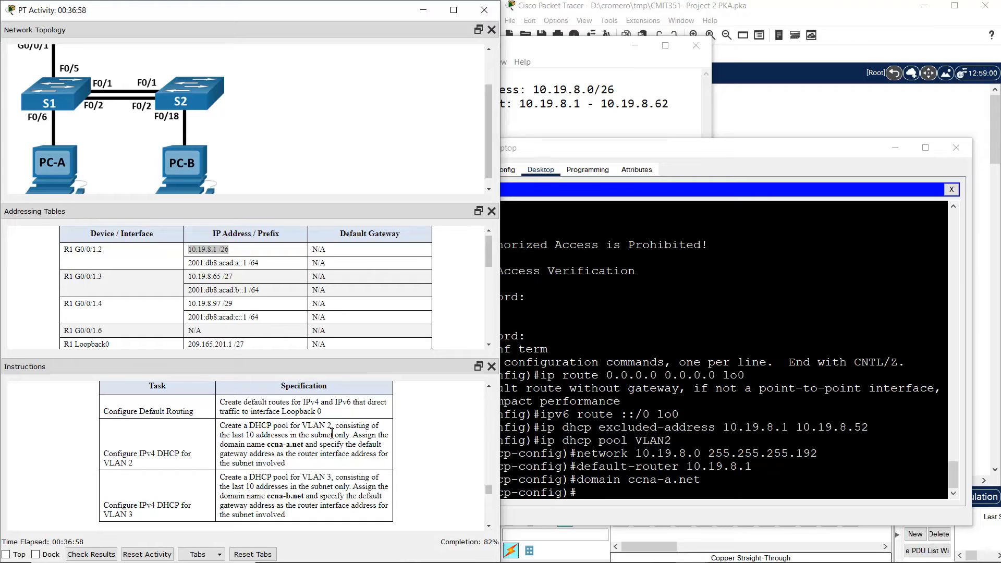
# - Review the VLAN 3 pool task and G0/0/1.3's 10.19.8.65 /27 address, then raise the Notepad notes
pyautogui.moveTo(331, 434); pyautogui.dragTo(331, 454)
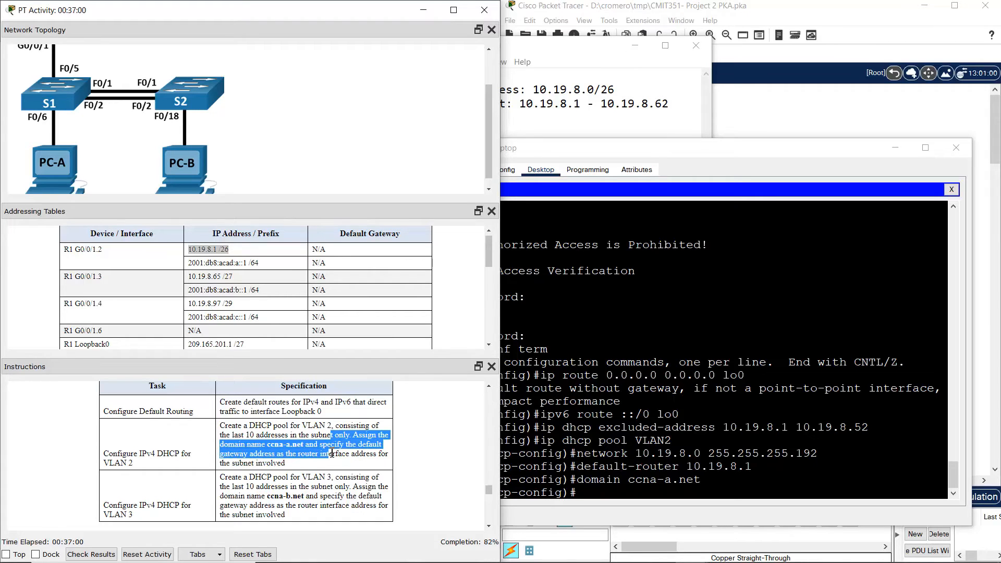
pyautogui.click(334, 467)
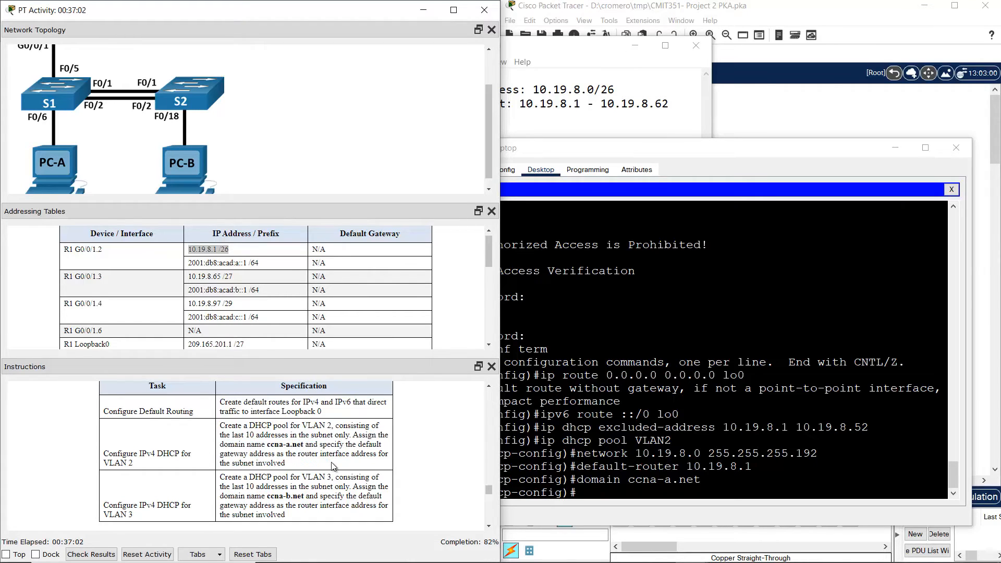
pyautogui.moveTo(124, 506); pyautogui.dragTo(351, 466)
pyautogui.click(322, 460)
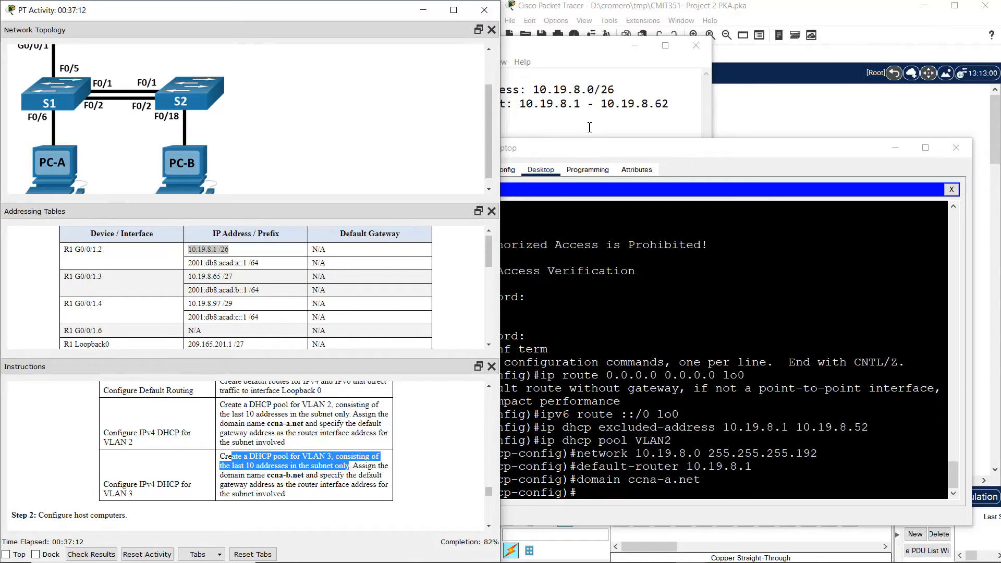
pyautogui.moveTo(189, 281); pyautogui.dragTo(234, 279)
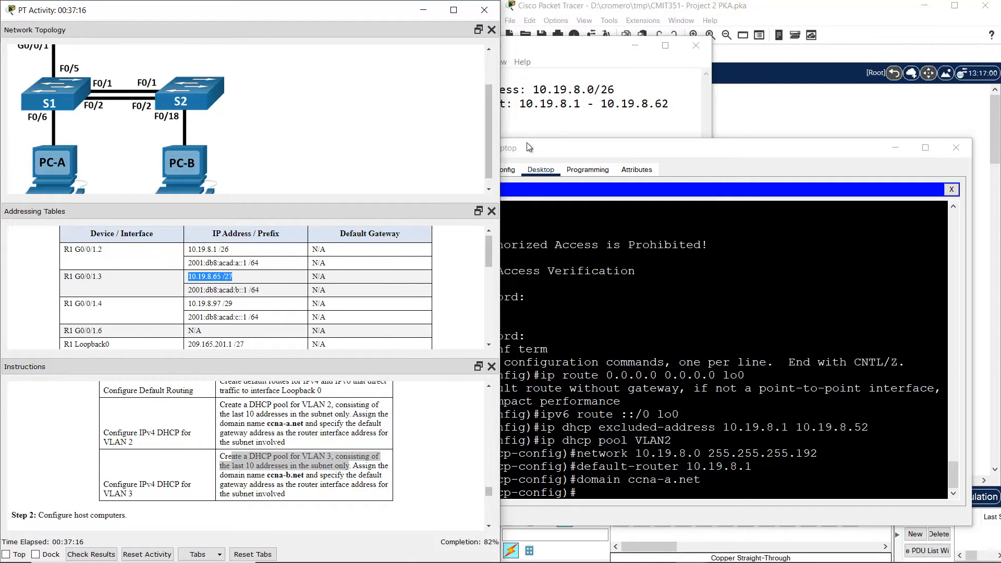
pyautogui.click(573, 124)
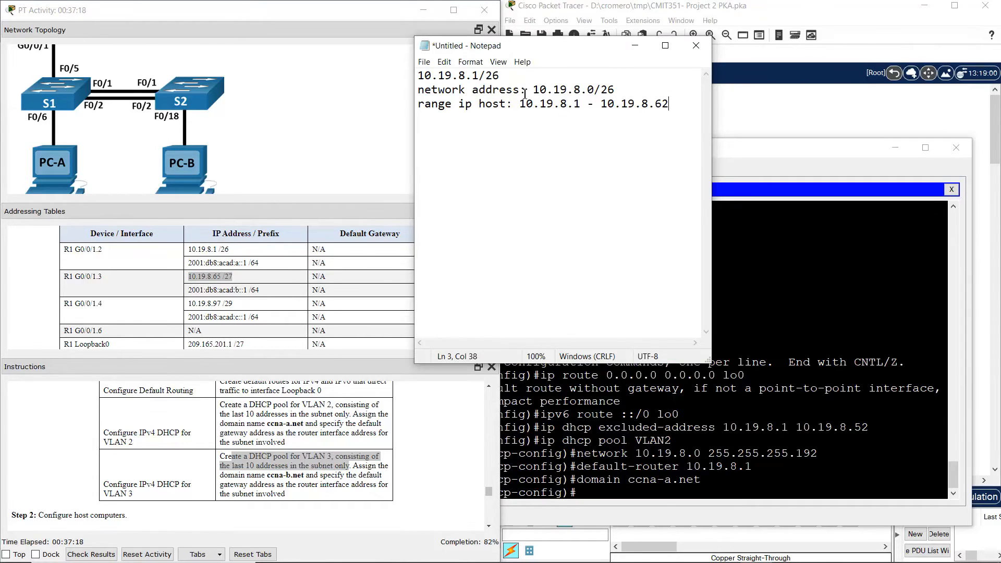
# - Paste a copy of the three VLAN 2 subnet lines below the existing notes
pyautogui.hotkey('ctrl', 'a')
pyautogui.hotkey('ctrl', 'c')
pyautogui.click(449, 145)
pyautogui.press('End')
pyautogui.press('Return')
pyautogui.press('Return')
pyautogui.hotkey('ctrl', 'v')
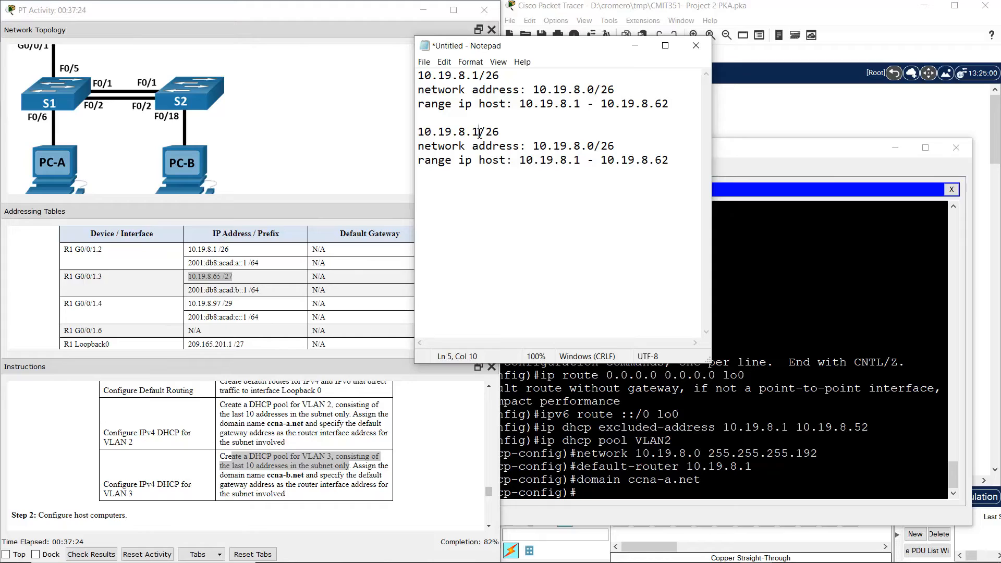
# - Change the copied lines to address 10.19.8.65/27 and network address 10.19.8.64/27
pyautogui.moveTo(479, 131); pyautogui.dragTo(474, 132)
pyautogui.write('65')
pyautogui.press('BackSpace')
pyautogui.write('7')
pyautogui.press('Right')
pyautogui.press('Right')
pyautogui.press('Right')
pyautogui.press('Right')
pyautogui.press('Right')
pyautogui.press('Right')
pyautogui.press('Right')
pyautogui.press('Right')
pyautogui.press('Right')
pyautogui.press('Right')
pyautogui.press('BackSpace')
pyautogui.write('64')
pyautogui.press('Right')
pyautogui.press('Right')
pyautogui.press('BackSpace')
pyautogui.write('7')
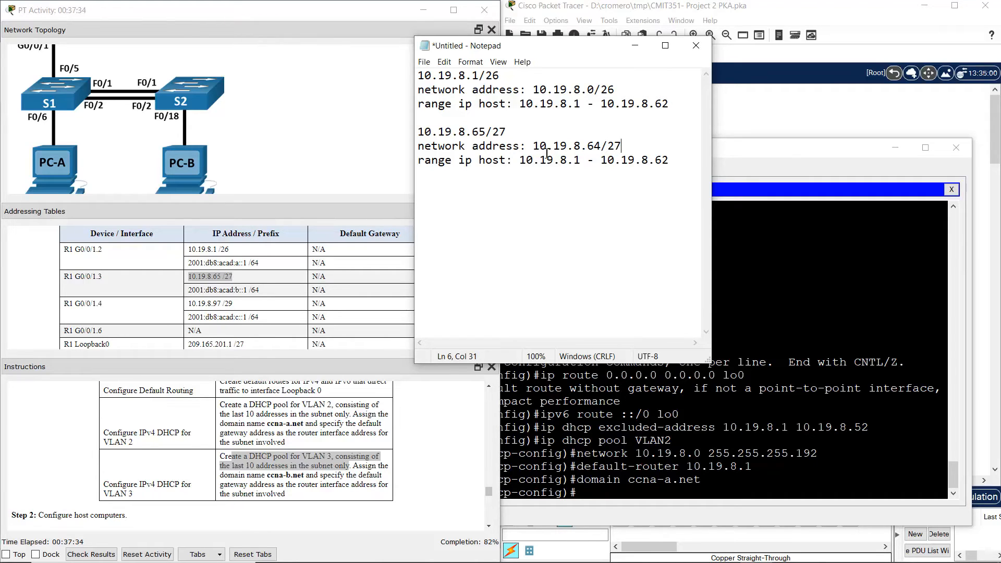
# - Edit the copied host range to 10.19.8.65 - 10.19.8.94
pyautogui.moveTo(582, 160); pyautogui.dragTo(577, 160)
pyautogui.write('65')
pyautogui.press('End')
pyautogui.press('Left')
pyautogui.press('Left')
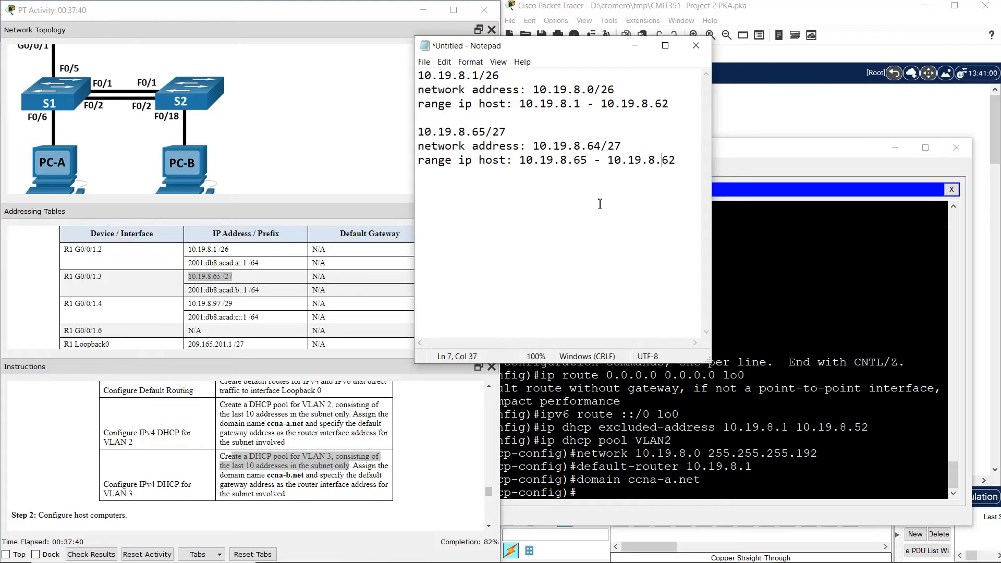
pyautogui.press('Delete')
pyautogui.press('BackSpace')
pyautogui.write('94')
pyautogui.moveTo(562, 160); pyautogui.dragTo(601, 162)
pyautogui.moveTo(664, 161); pyautogui.dragTo(682, 162)
pyautogui.doubleClick(684, 162)
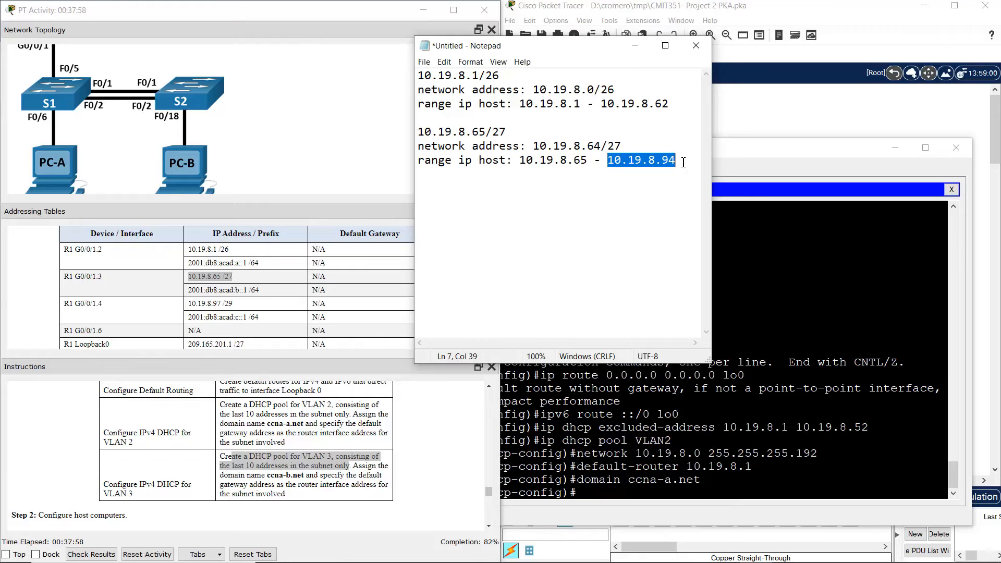
pyautogui.click(684, 163)
pyautogui.click(810, 427)
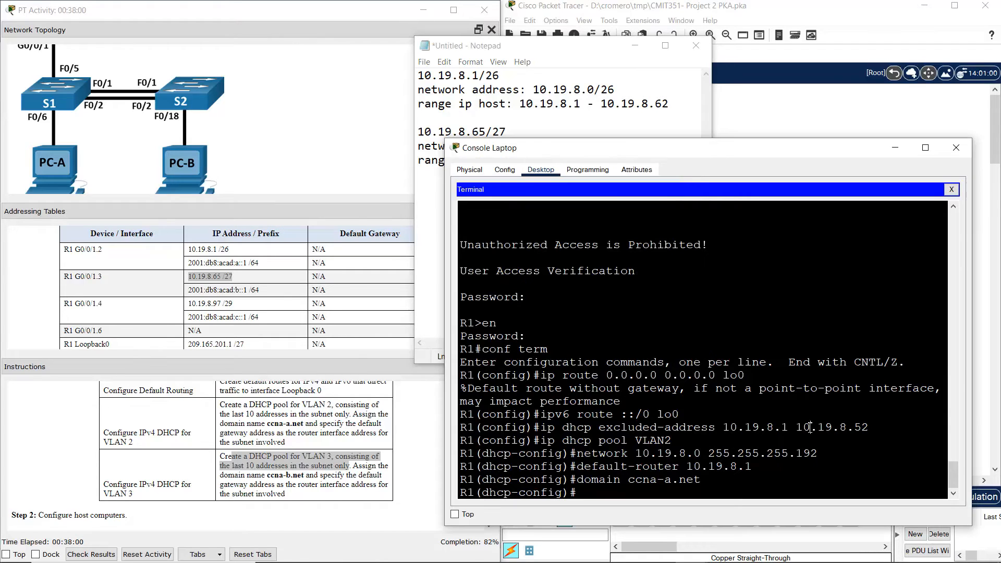
# - Exit the VLAN2 pool and recall the earlier ip dhcp excluded-address command on R1
pyautogui.write('exit')
pyautogui.press('Return')
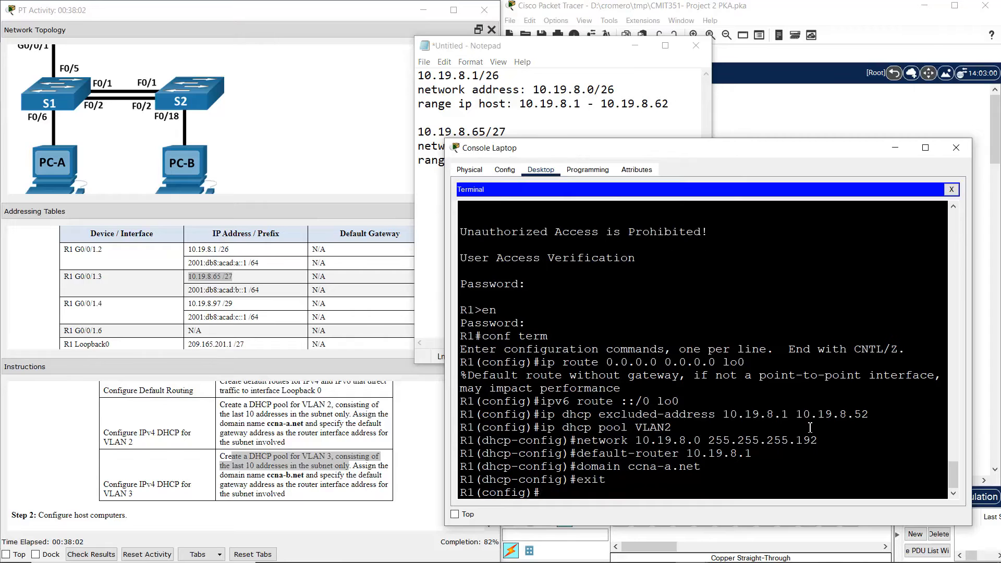
pyautogui.write('network 10.19.8.0 255.255.255.192')
pyautogui.press('Up')
pyautogui.press('Up')
pyautogui.press('Up')
pyautogui.press('Up')
pyautogui.press('Up')
pyautogui.press('Up')
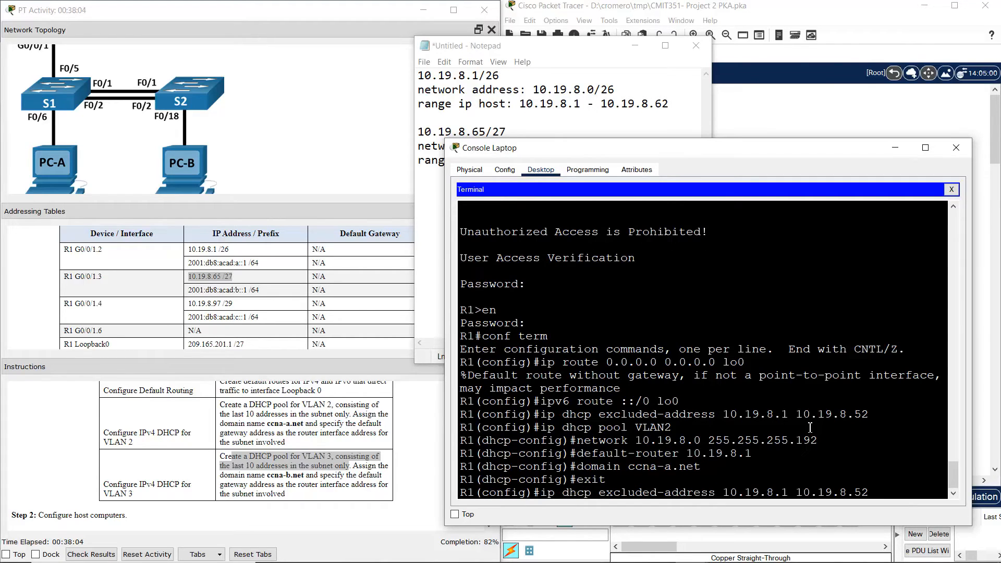
pyautogui.press('Left')
pyautogui.click(598, 46)
pyautogui.moveTo(598, 46); pyautogui.dragTo(399, 28)
pyautogui.moveTo(389, 149); pyautogui.dragTo(374, 149)
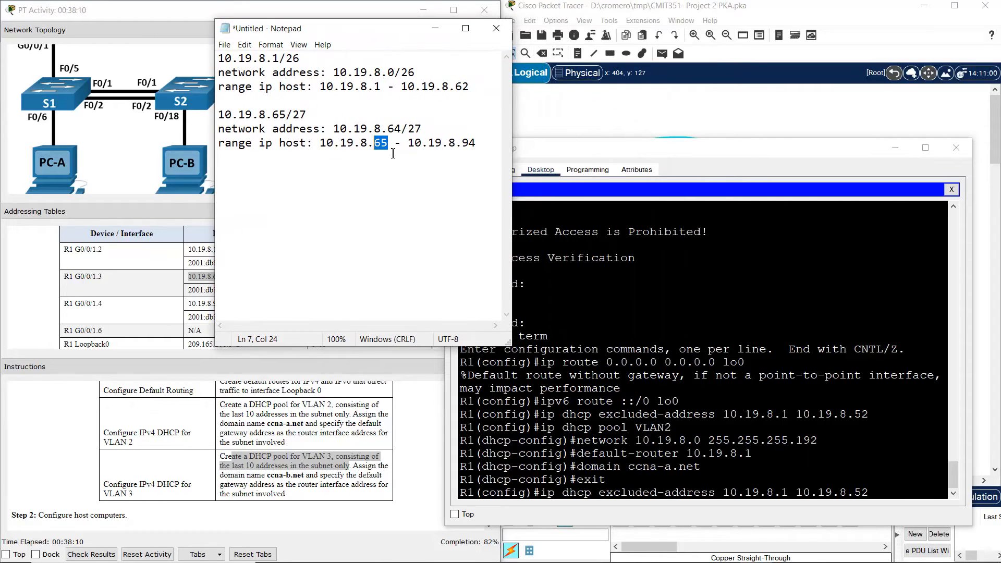
pyautogui.click(718, 338)
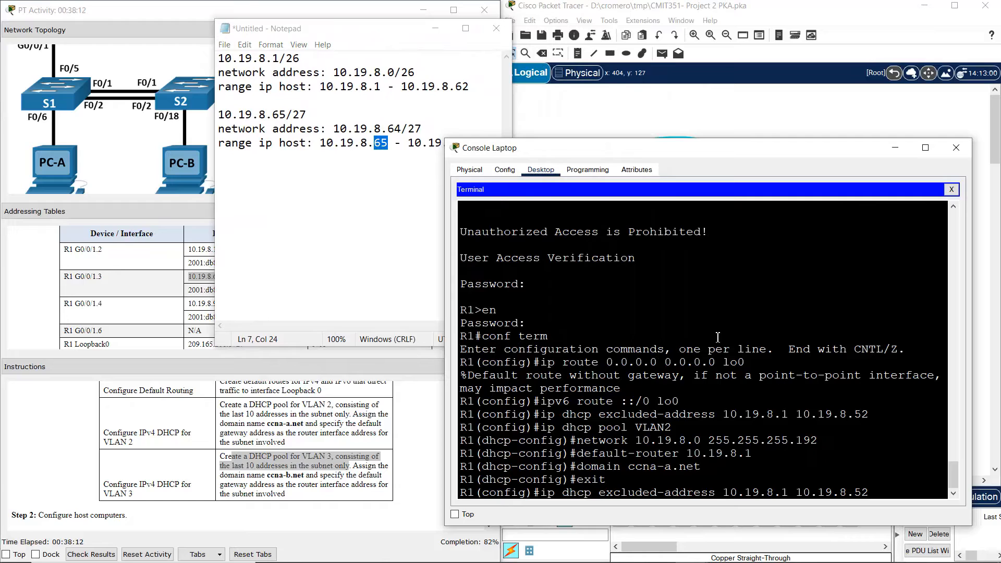
# - Change the recalled exclusion to 10.19.8.65 10.19.8.84 and apply it
pyautogui.press('BackSpace')
pyautogui.write('65')
pyautogui.moveTo(399, 35); pyautogui.dragTo(308, 42)
pyautogui.click(881, 500)
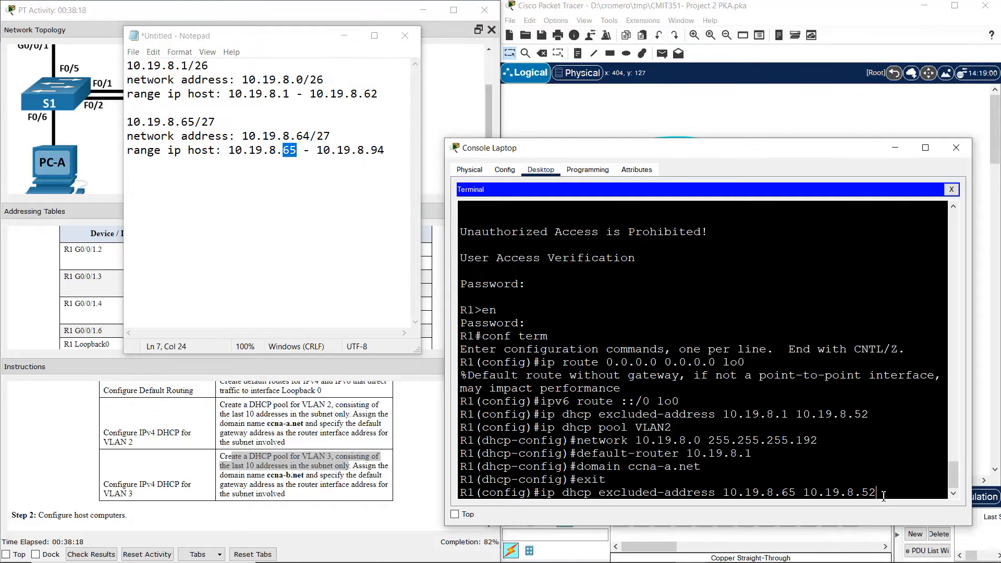
pyautogui.press('BackSpace')
pyautogui.press('BackSpace')
pyautogui.write('84')
pyautogui.moveTo(868, 492); pyautogui.dragTo(879, 492)
pyautogui.click(884, 492)
pyautogui.moveTo(386, 150); pyautogui.dragTo(371, 149)
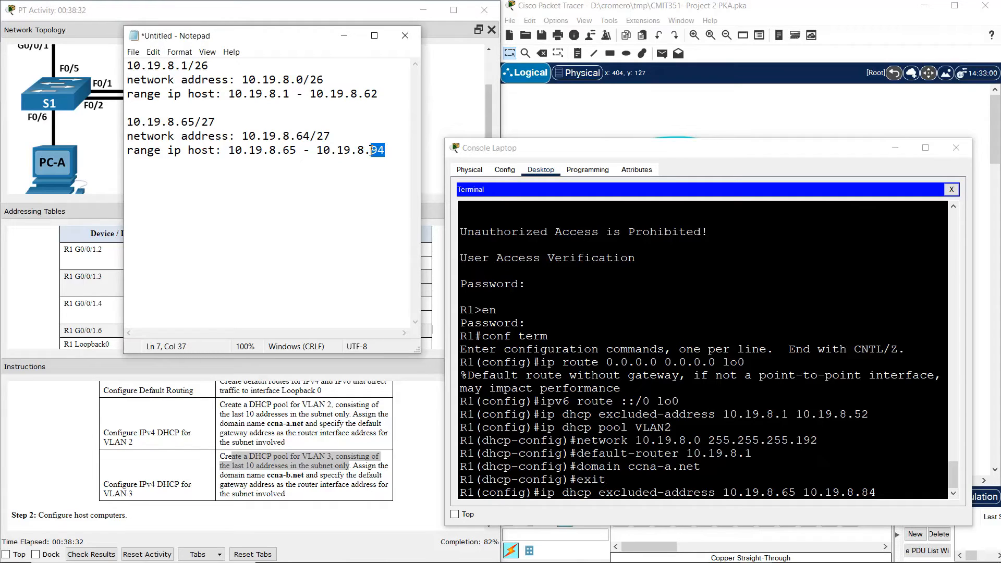
pyautogui.click(906, 496)
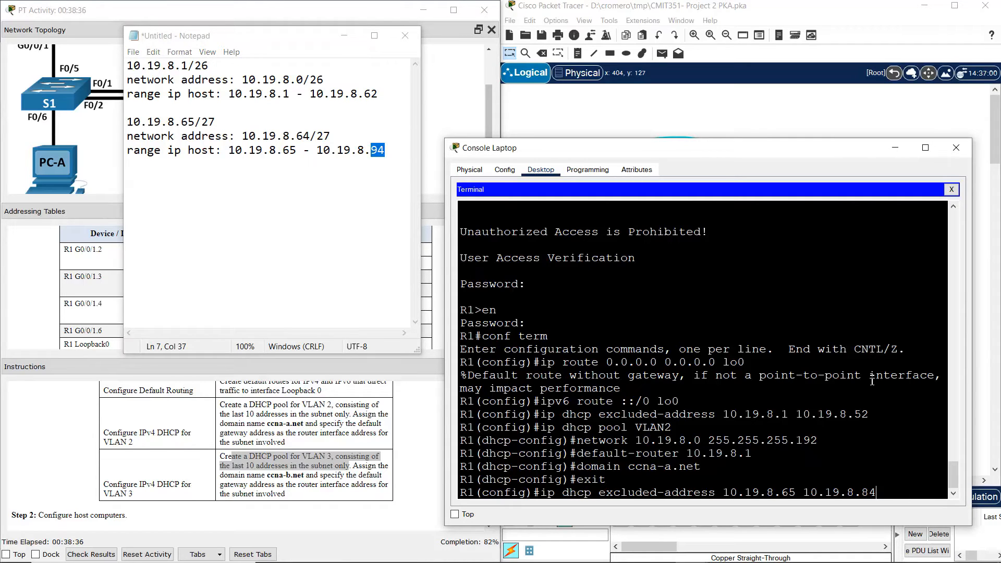
pyautogui.press('Return')
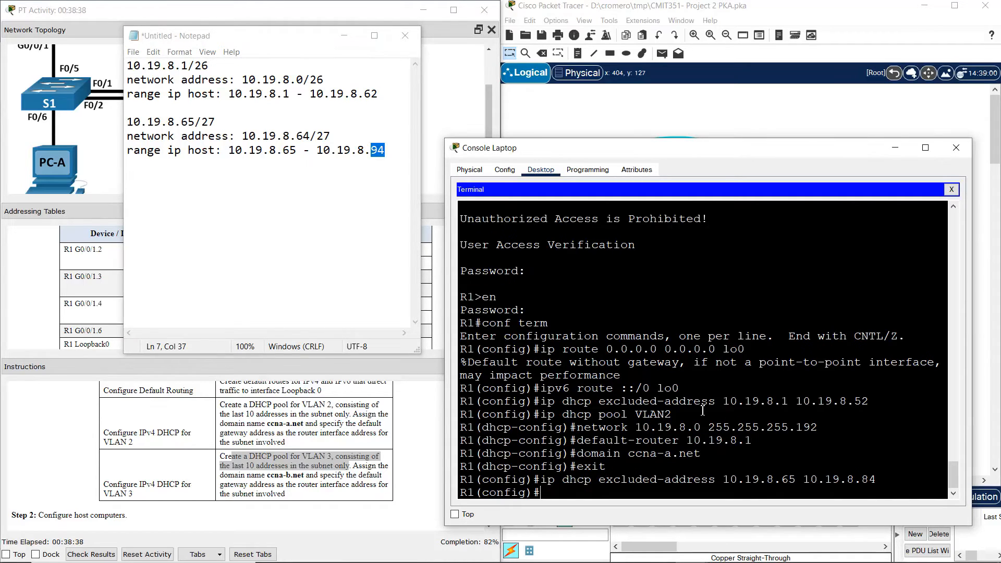
pyautogui.press('Up')
pyautogui.press('Up')
pyautogui.press('Up')
pyautogui.press('Up')
pyautogui.press('Up')
pyautogui.press('Up')
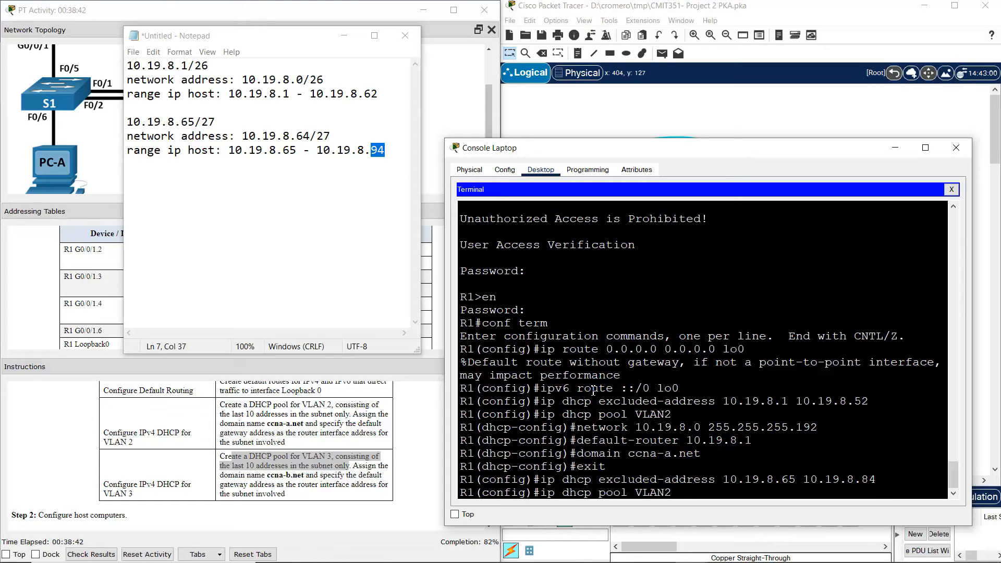
# - Create DHCP pool VLAN3 on R1 with network 10.19.8.64 255.255.255.224
pyautogui.press('BackSpace')
pyautogui.write('3')
pyautogui.press('Return')
pyautogui.press('Up')
pyautogui.press('Up')
pyautogui.press('Up')
pyautogui.press('Up')
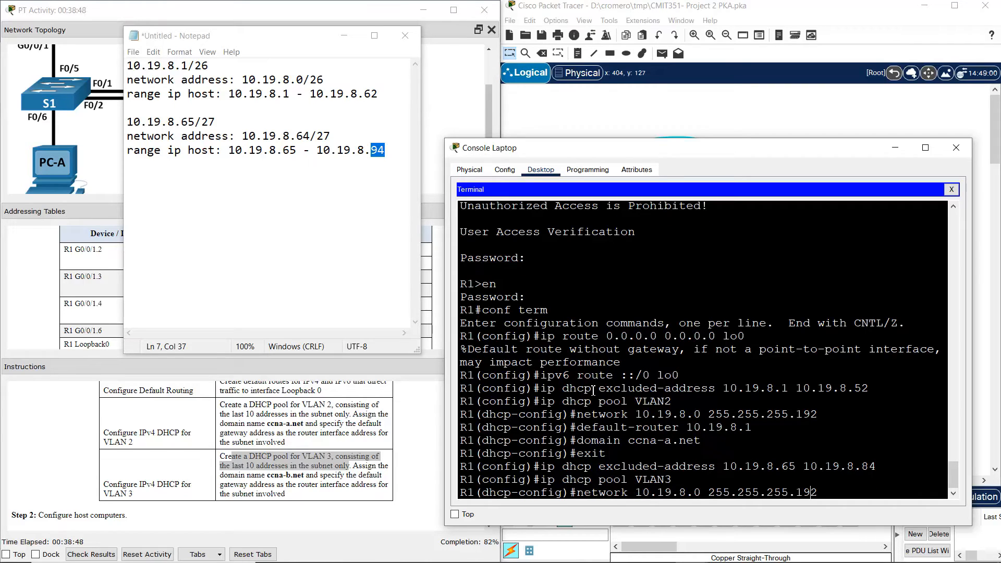
pyautogui.press('Left')
pyautogui.press('Left')
pyautogui.press('Left')
pyautogui.press('Left')
pyautogui.press('Left')
pyautogui.press('Left')
pyautogui.press('BackSpace')
pyautogui.write('64')
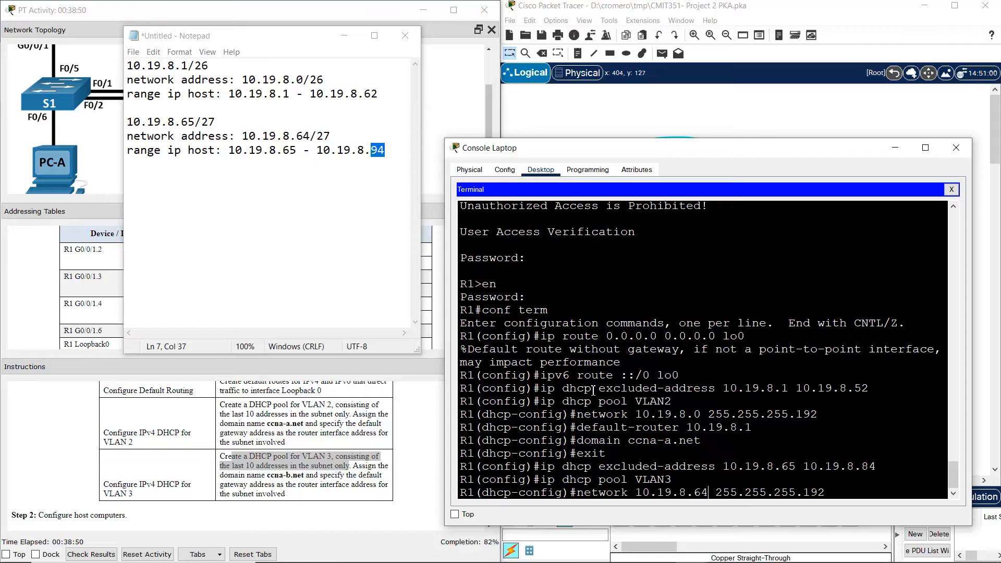
pyautogui.press('Right')
pyautogui.press('Right')
pyautogui.press('Right')
pyautogui.press('Right')
pyautogui.press('Right')
pyautogui.press('Right')
pyautogui.press('BackSpace')
pyautogui.press('BackSpace')
pyautogui.press('BackSpace')
pyautogui.write('224')
pyautogui.press('Return')
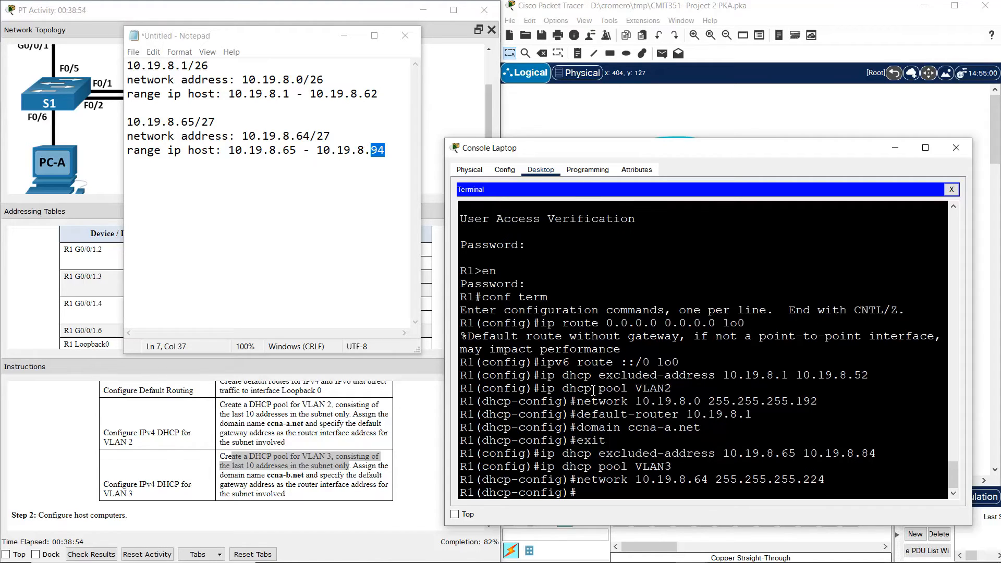
# - Set the VLAN3 pool's default router to 10.19.8.65
pyautogui.press('Up')
pyautogui.press('Up')
pyautogui.press('Up')
pyautogui.press('Up')
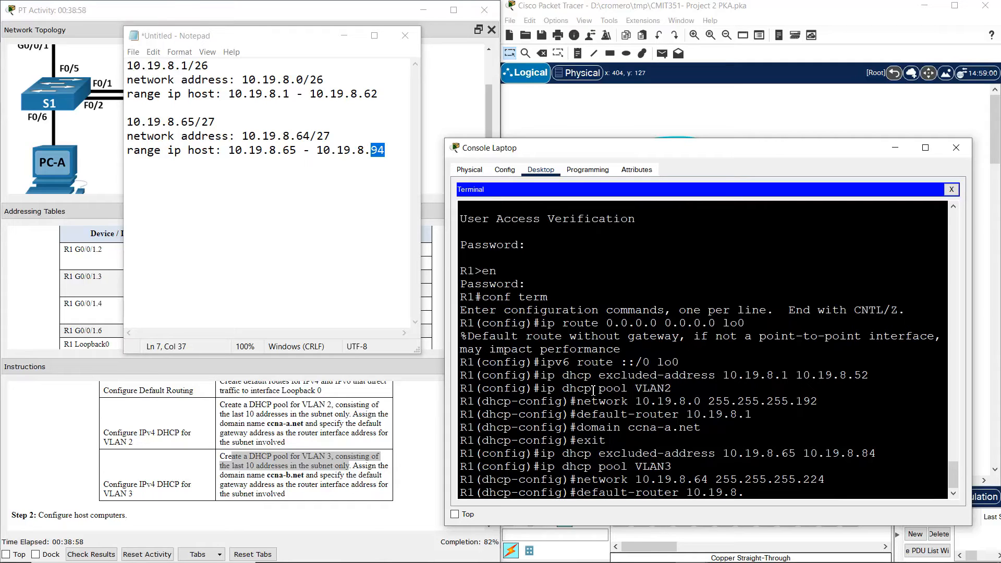
pyautogui.write('65')
pyautogui.click(175, 124)
pyautogui.moveTo(175, 124); pyautogui.dragTo(249, 129)
pyautogui.click(761, 458)
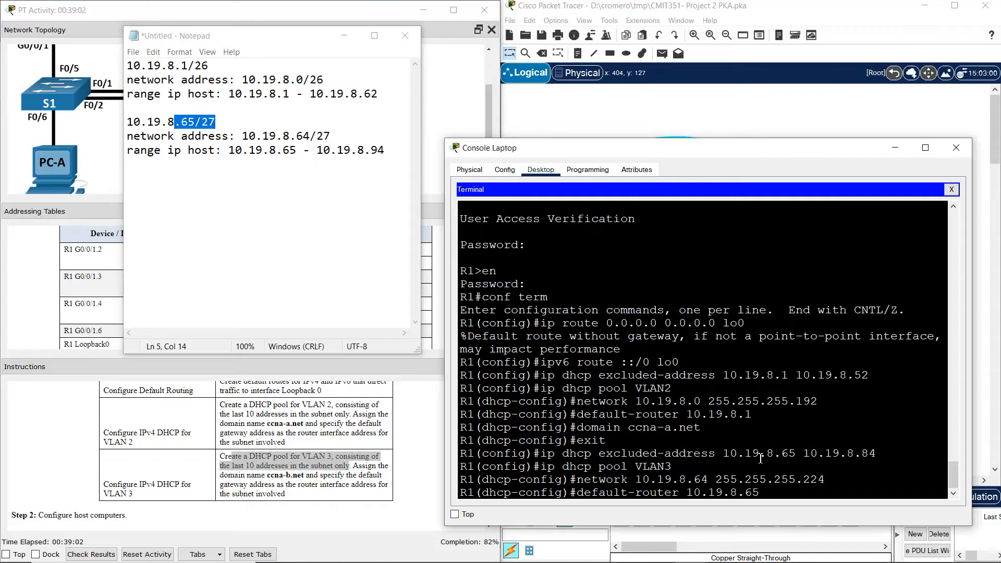
pyautogui.press('Return')
# - Set the VLAN3 pool's domain name to ccna-b.net and exit pool configuration
pyautogui.press('Up')
pyautogui.press('Up')
pyautogui.press('Up')
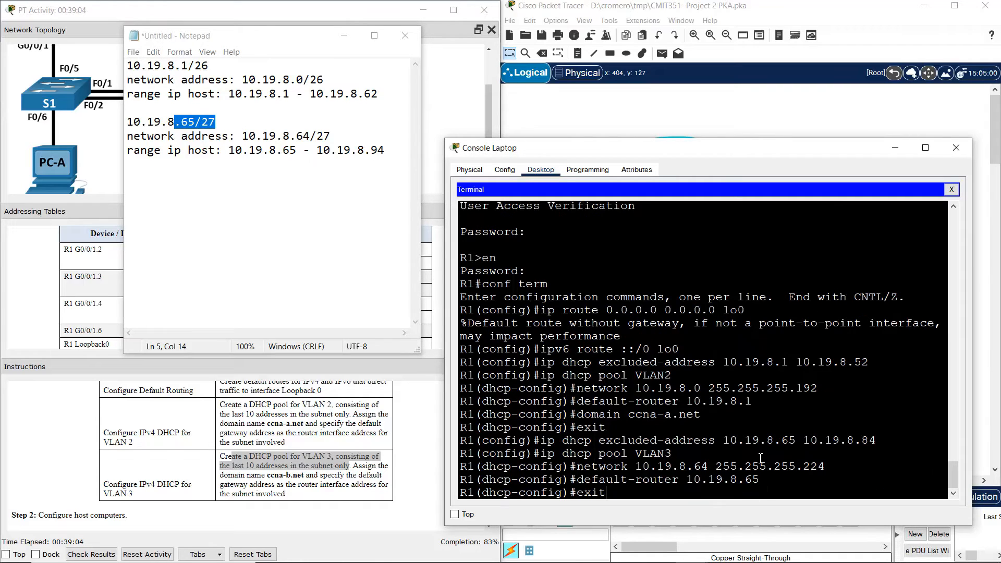
pyautogui.press('Up')
pyautogui.press('BackSpace')
pyautogui.press('BackSpace')
pyautogui.press('BackSpace')
pyautogui.press('BackSpace')
pyautogui.press('BackSpace')
pyautogui.write('b.net')
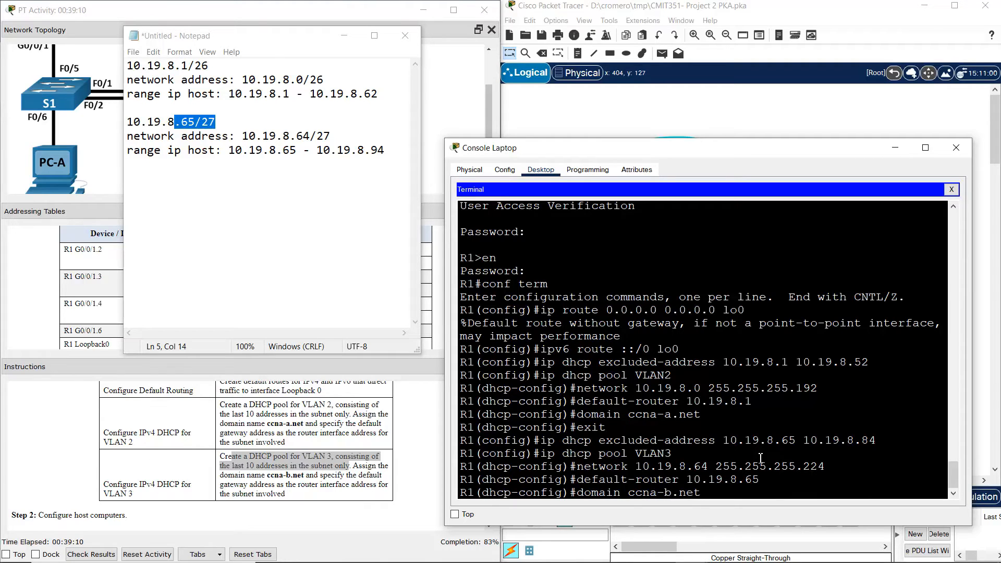
pyautogui.press('Return')
pyautogui.write('exit')
pyautogui.press('Return')
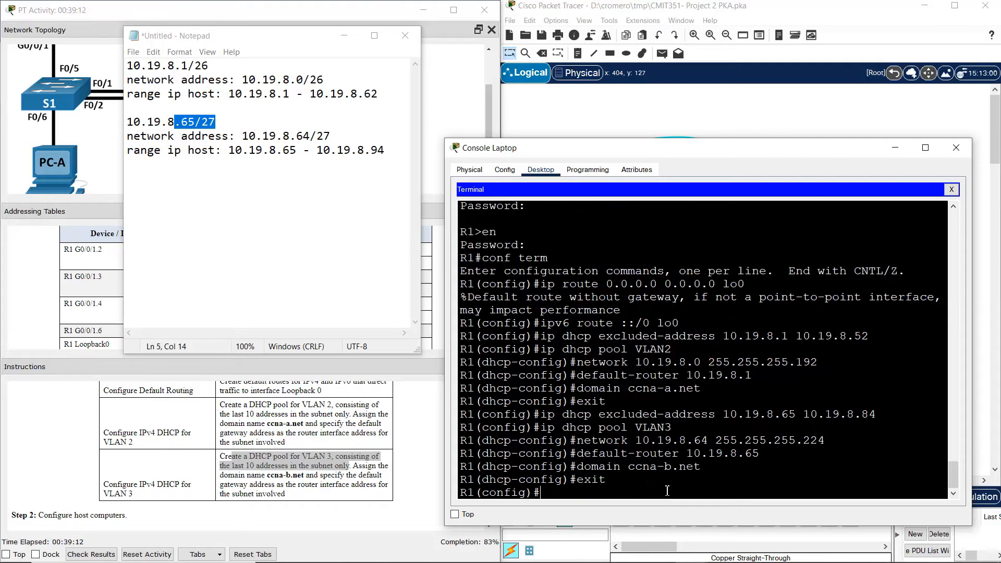
pyautogui.click(396, 474)
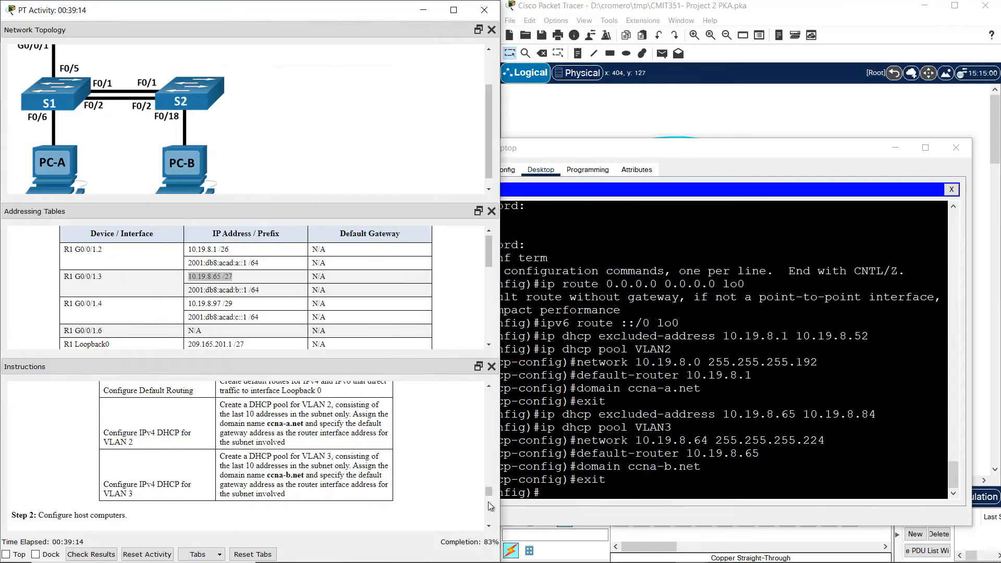
# - Review the Step 2 host-configuration instruction and the PC-A/PC-B NIC addressing rows
pyautogui.click(489, 524)
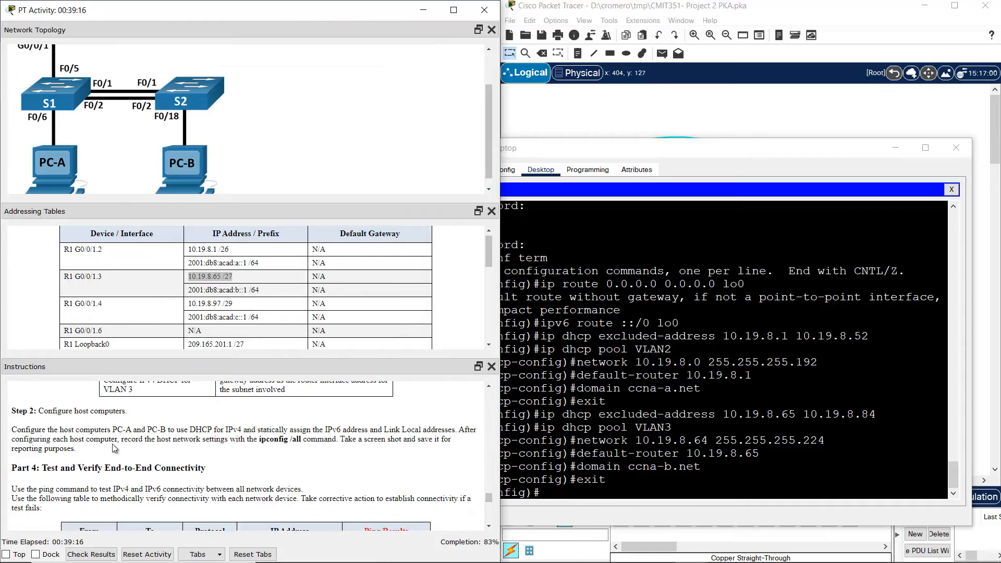
pyautogui.moveTo(39, 430); pyautogui.dragTo(456, 429)
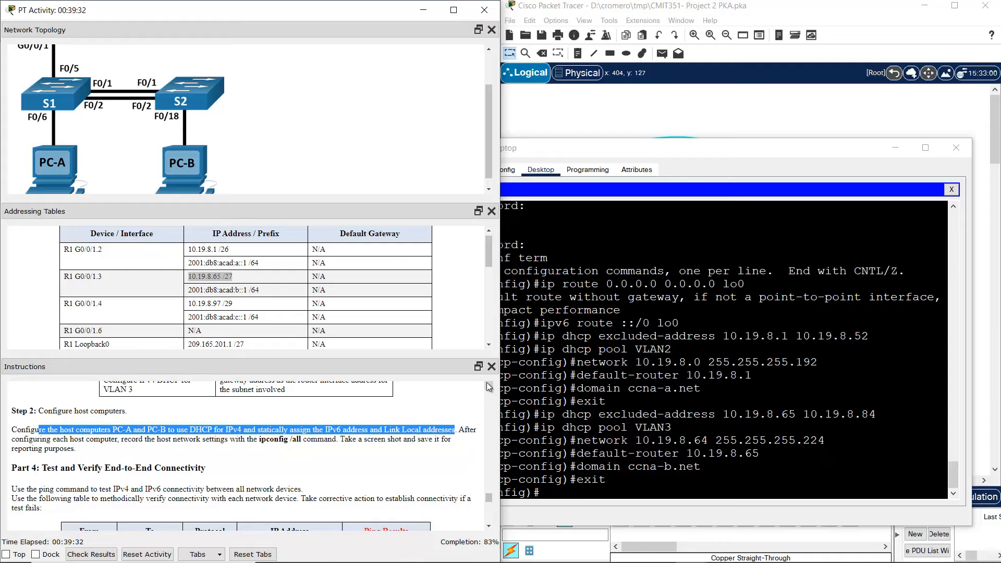
pyautogui.scroll(2, 490, 386)
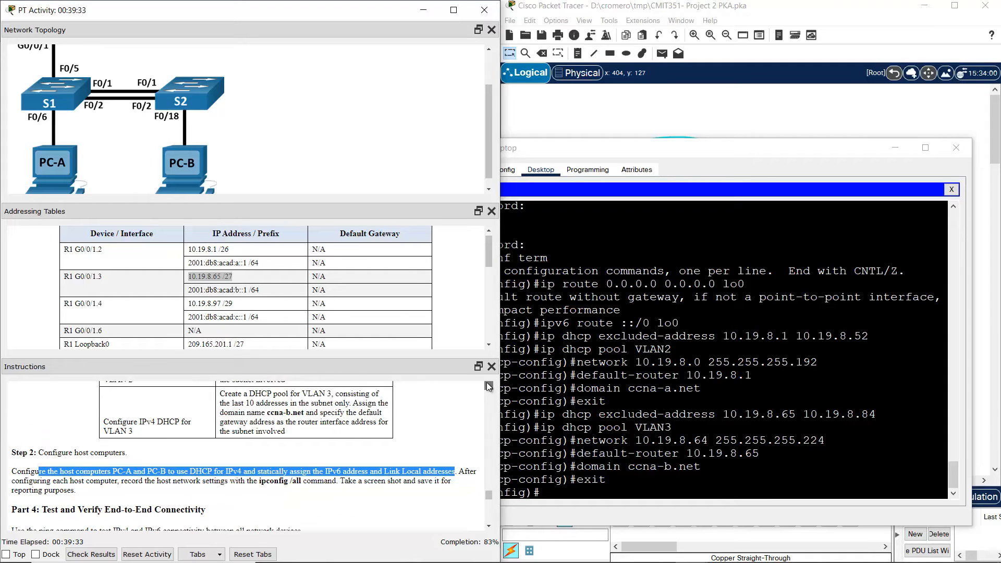
pyautogui.click(489, 345)
pyautogui.scroll(-6, 491, 346)
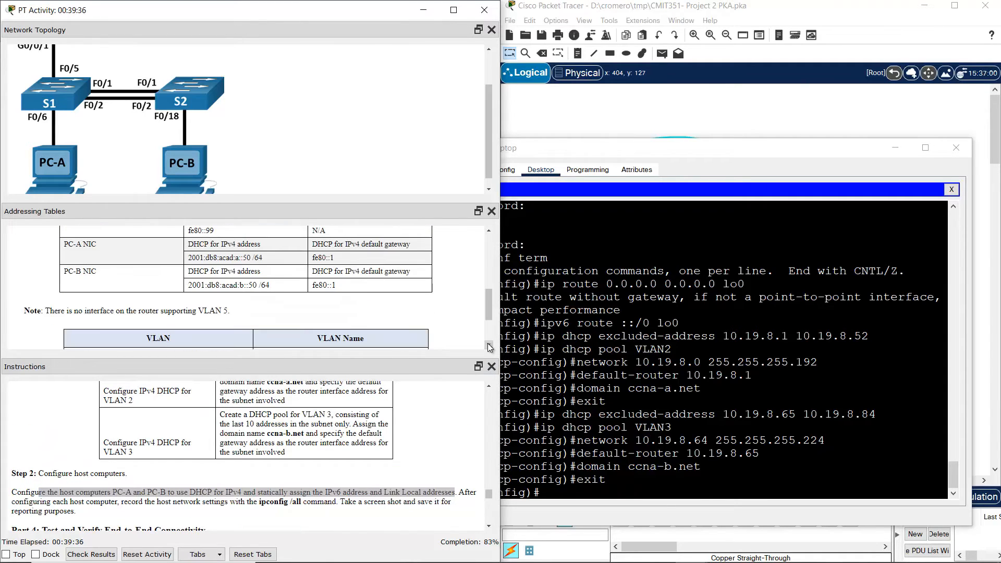
pyautogui.moveTo(75, 244); pyautogui.dragTo(373, 295)
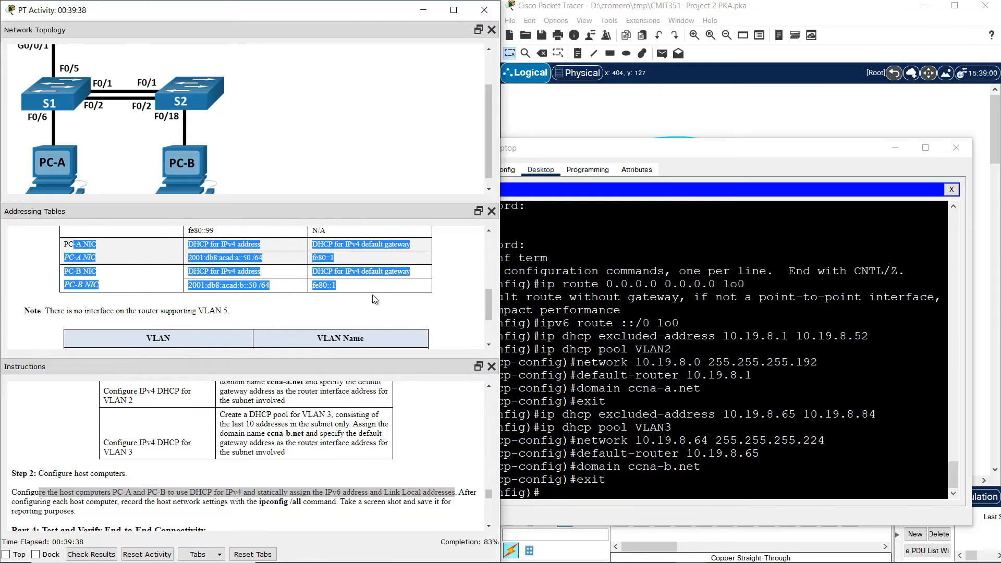
pyautogui.click(747, 111)
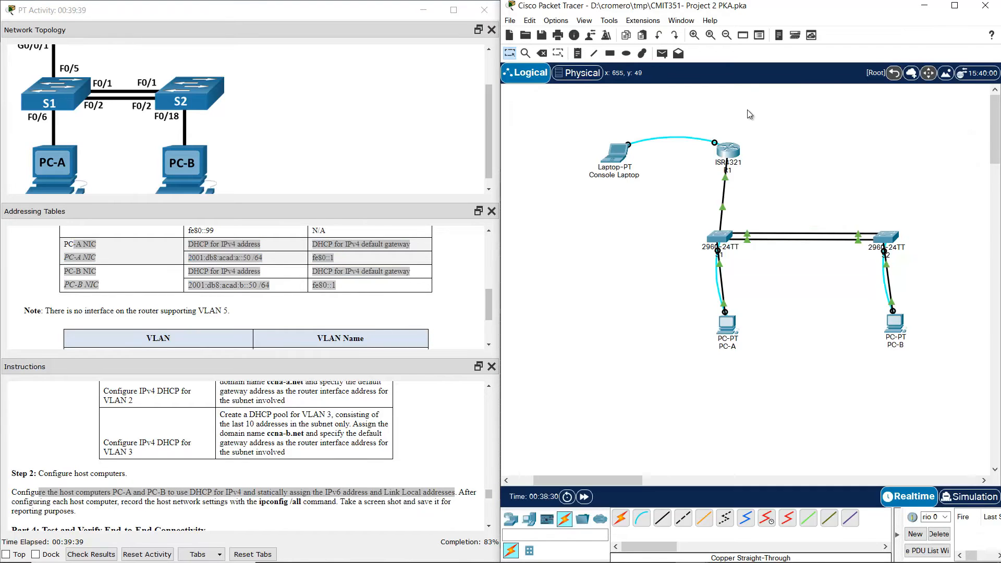
# - Switch PC-A's IPv4 configuration to DHCP
pyautogui.click(725, 332)
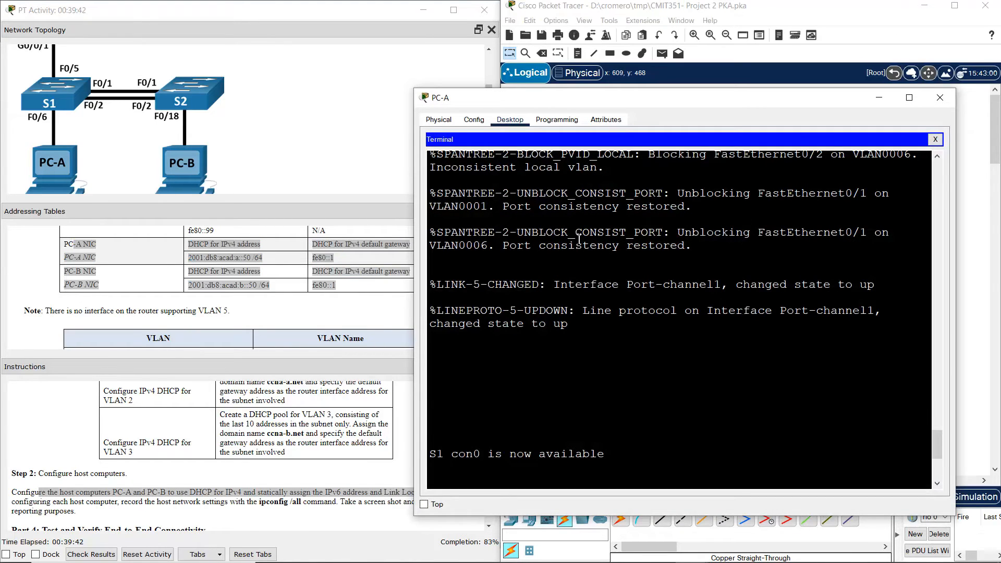
pyautogui.click(935, 139)
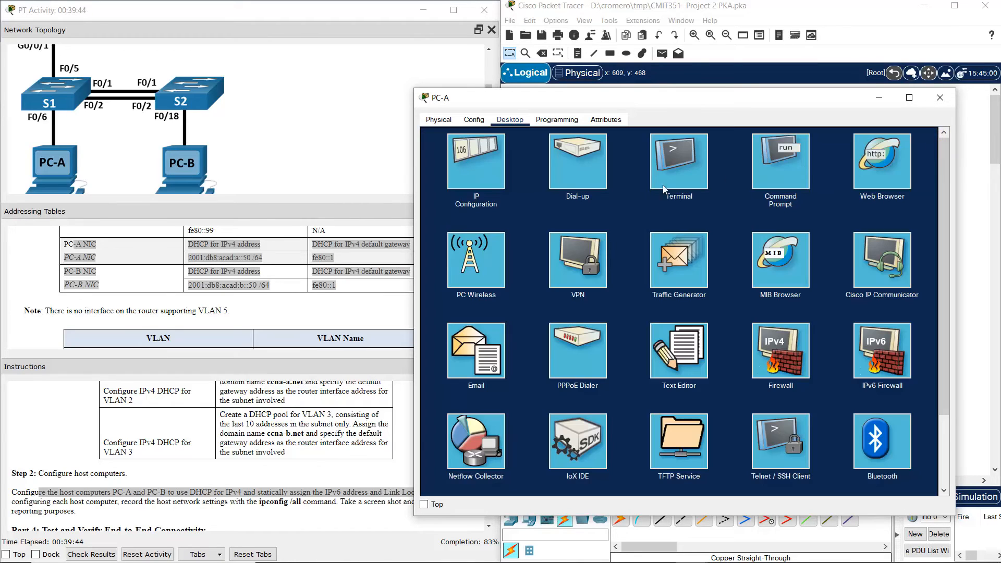
pyautogui.click(481, 176)
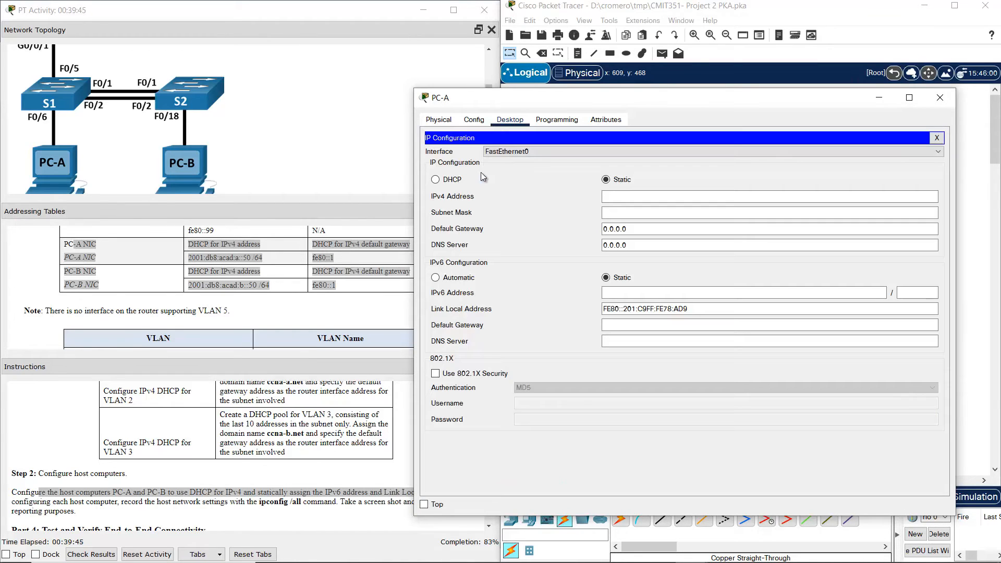
pyautogui.click(452, 182)
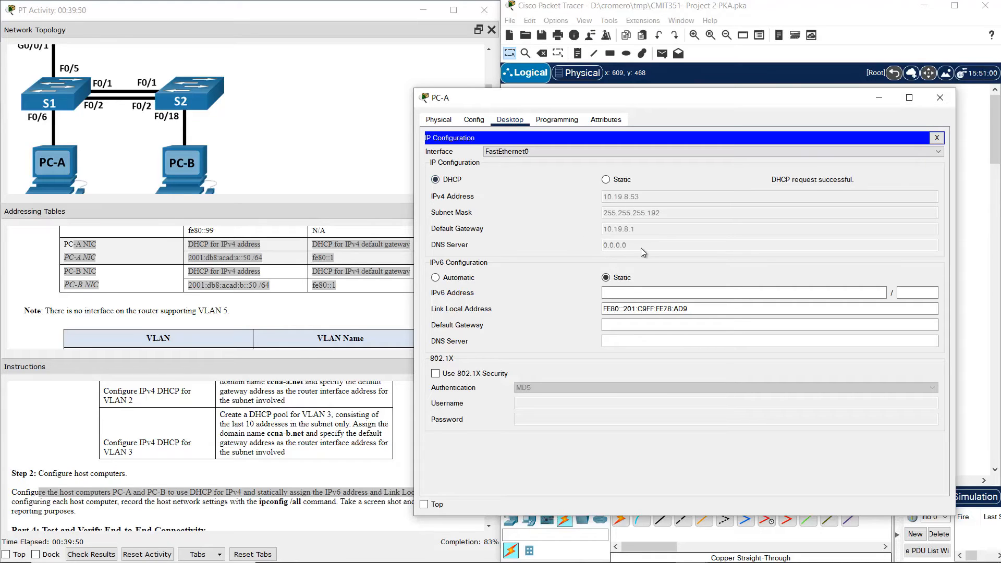
# - Give PC-A IPv6 address 2001:db8:acad:a::50/64 with default gateway fe80::1
pyautogui.click(644, 292)
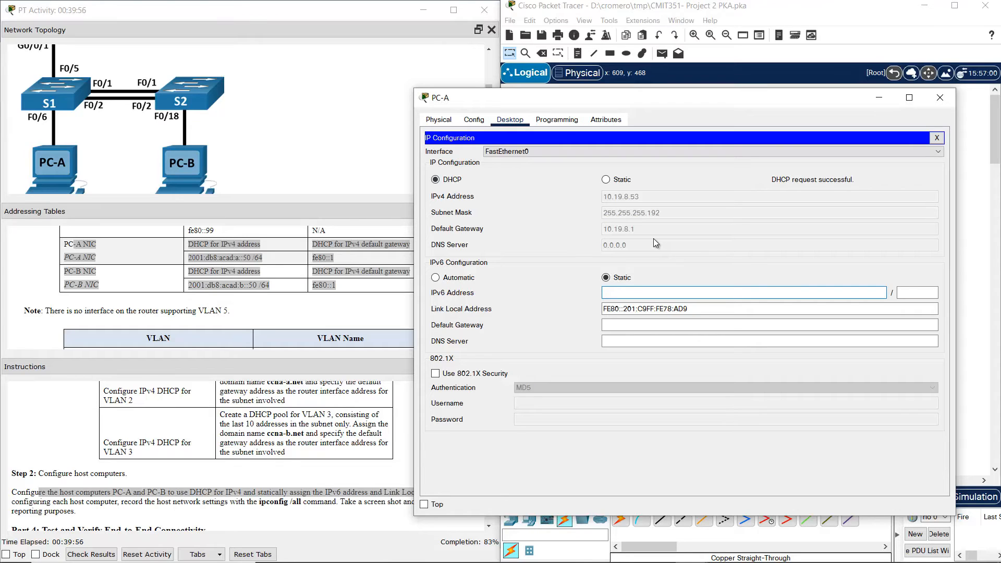
pyautogui.write('2001:db8:acad:')
pyautogui.hotkey('ctrl', 'a')
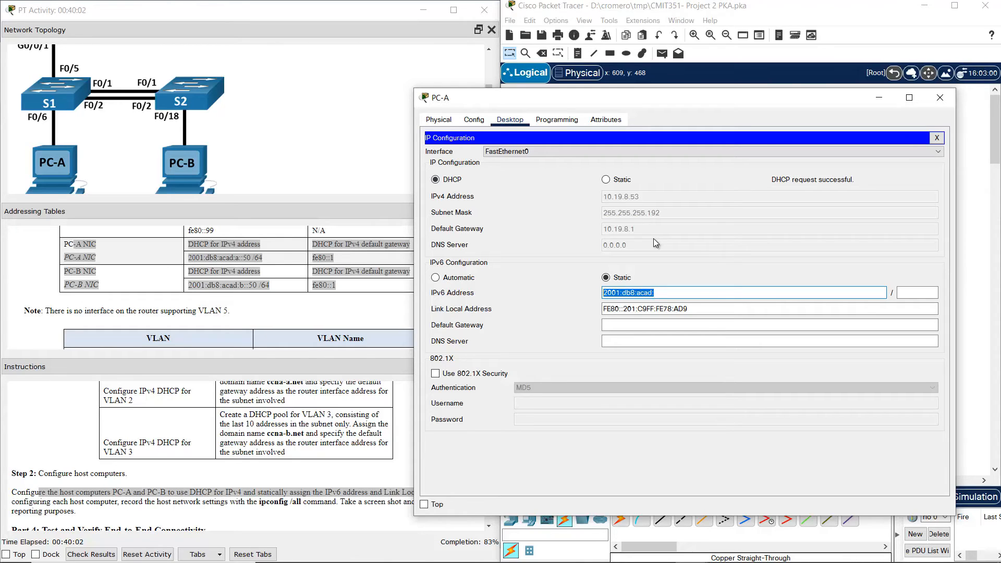
pyautogui.press('Right')
pyautogui.write('a::50')
pyautogui.press('Tab')
pyautogui.write('64')
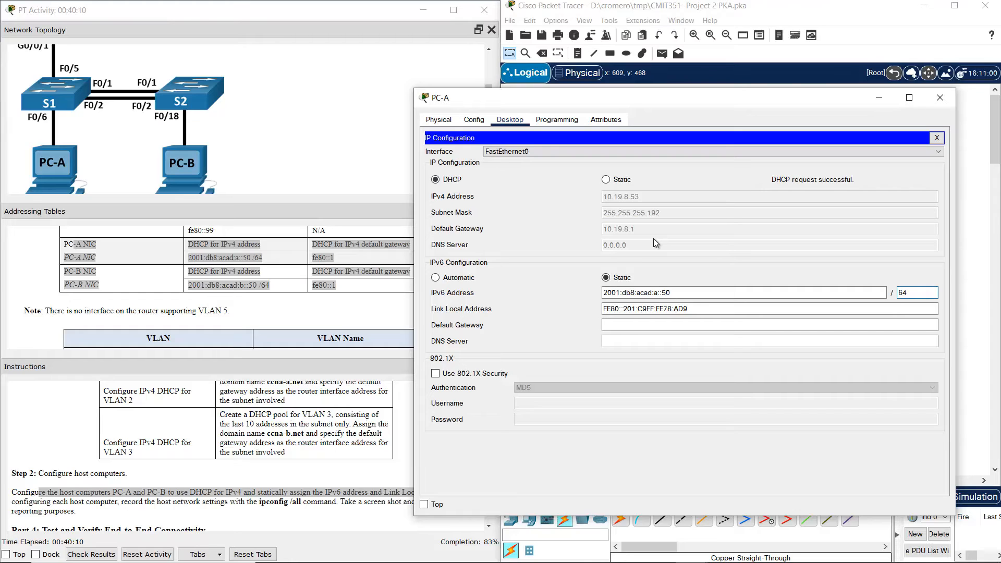
pyautogui.press('Tab')
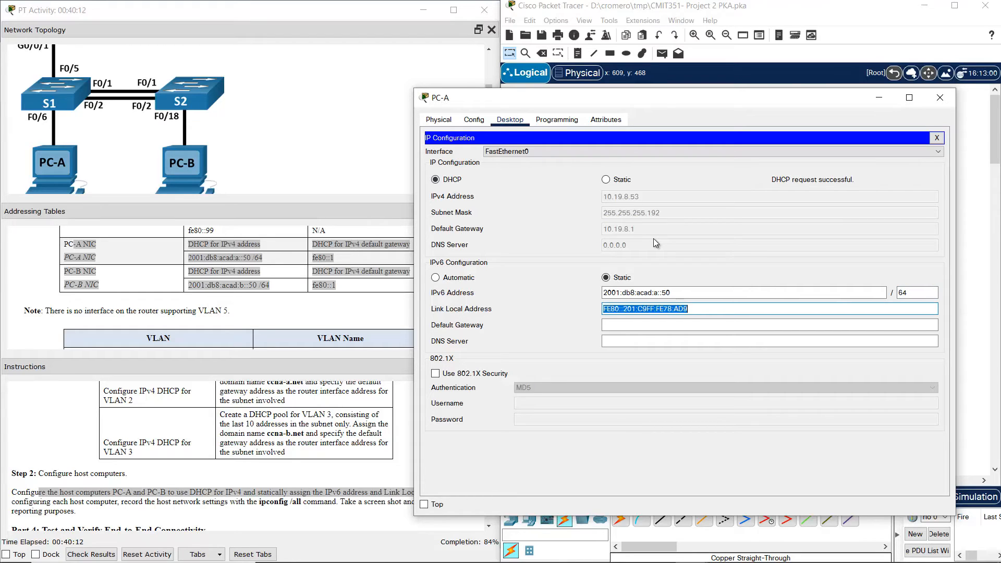
pyautogui.press('Tab')
pyautogui.write('fe80::1')
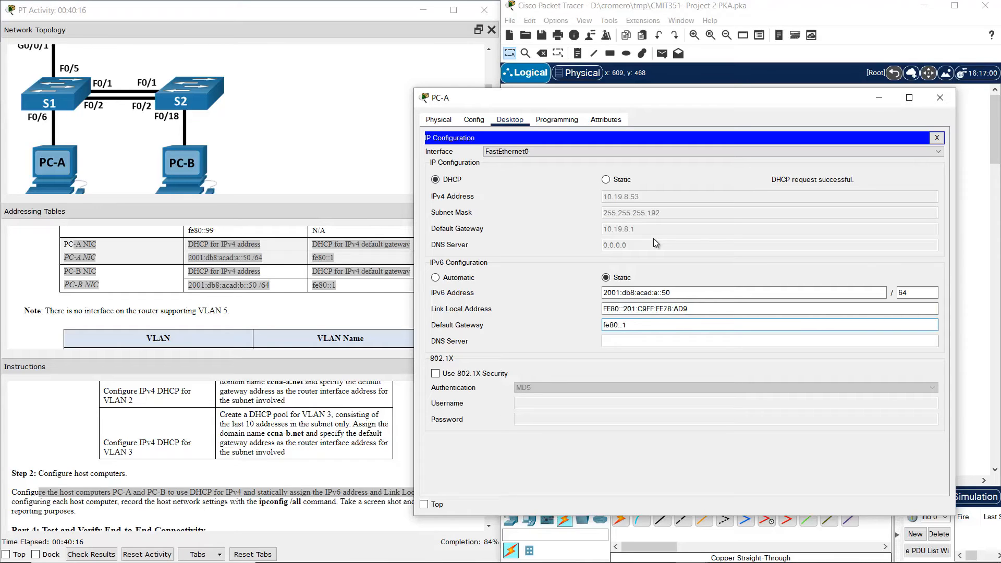
pyautogui.click(642, 341)
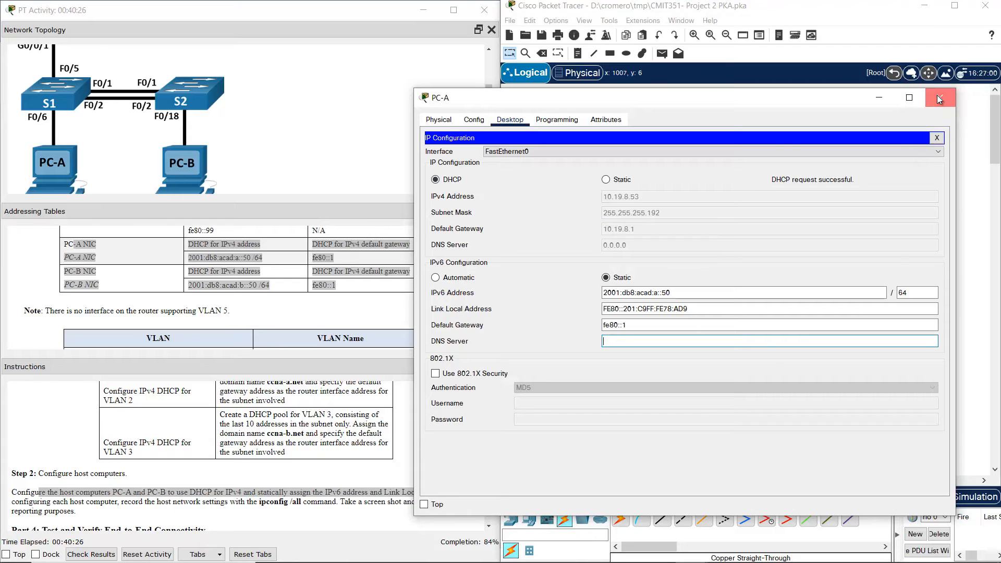
pyautogui.click(938, 96)
# - Switch PC-B's IPv4 configuration to DHCP
pyautogui.click(903, 321)
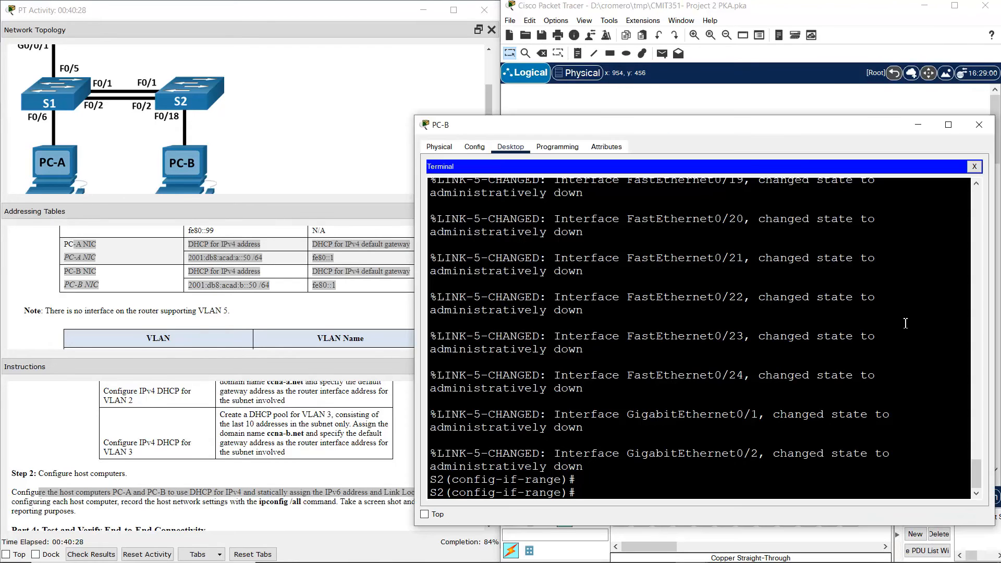
pyautogui.click(975, 167)
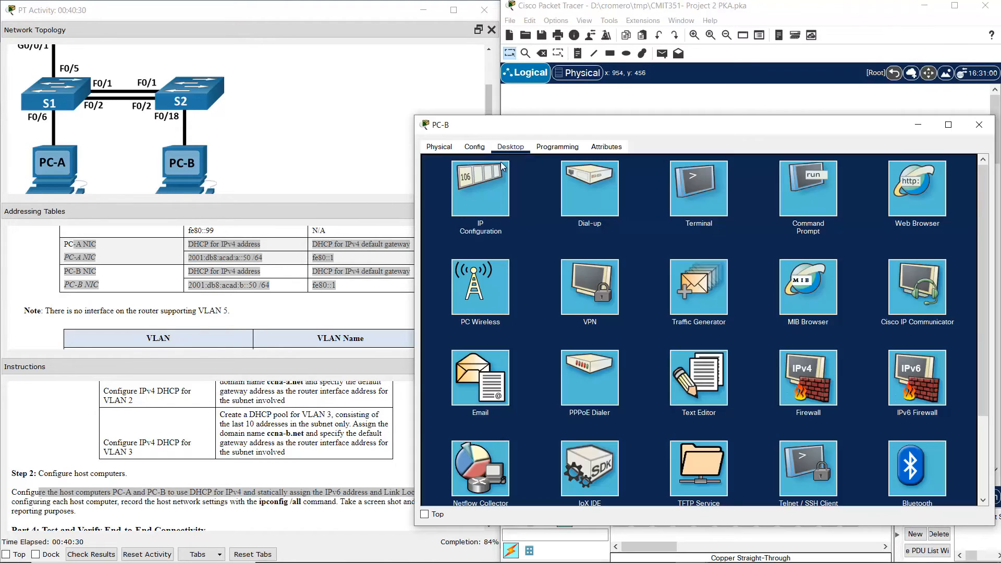
pyautogui.click(493, 200)
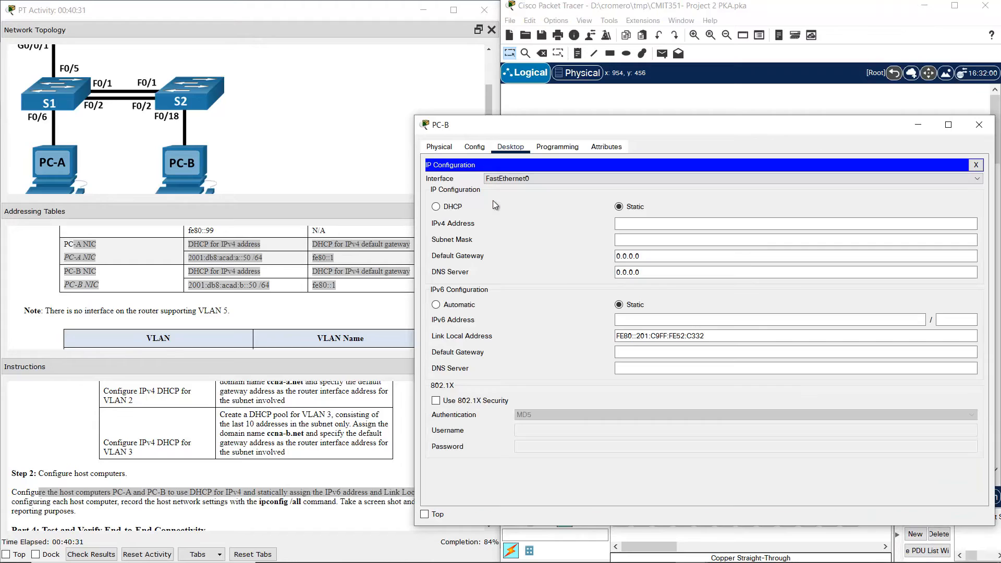
pyautogui.click(458, 208)
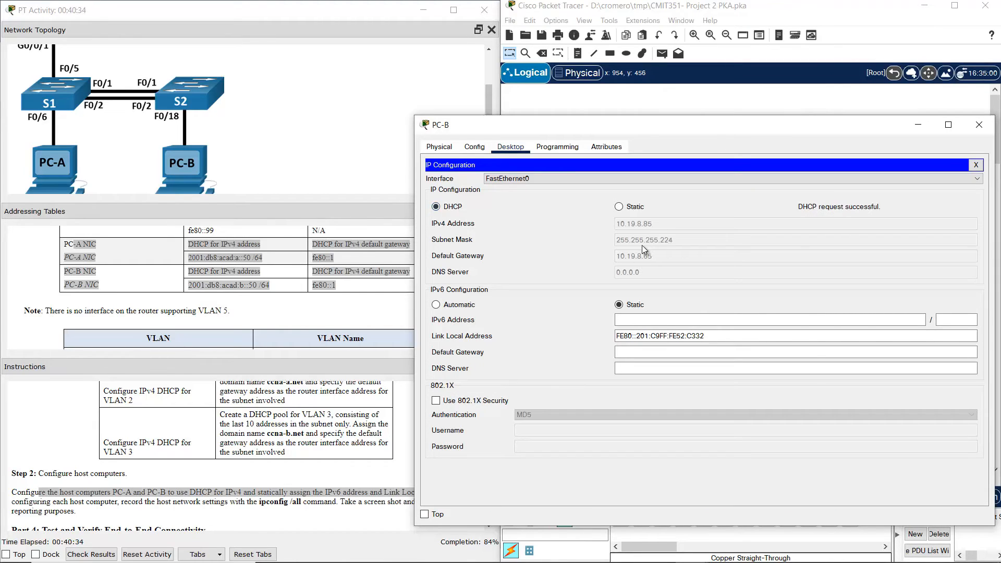
# - Give PC-B IPv6 address 2001:db8:acad:b::50/64 with default gateway fe80::1
pyautogui.click(645, 317)
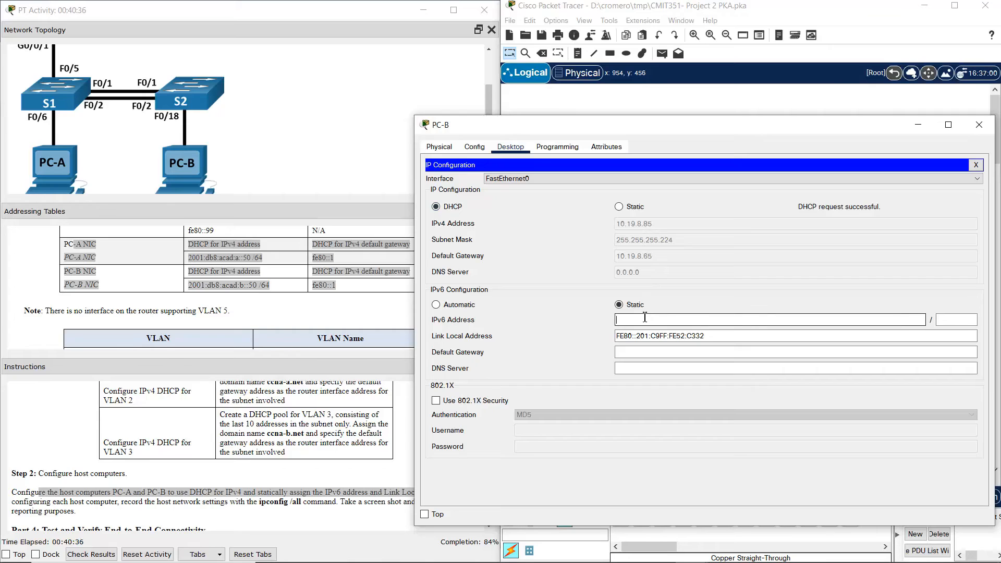
pyautogui.write('2001:db8:acad:')
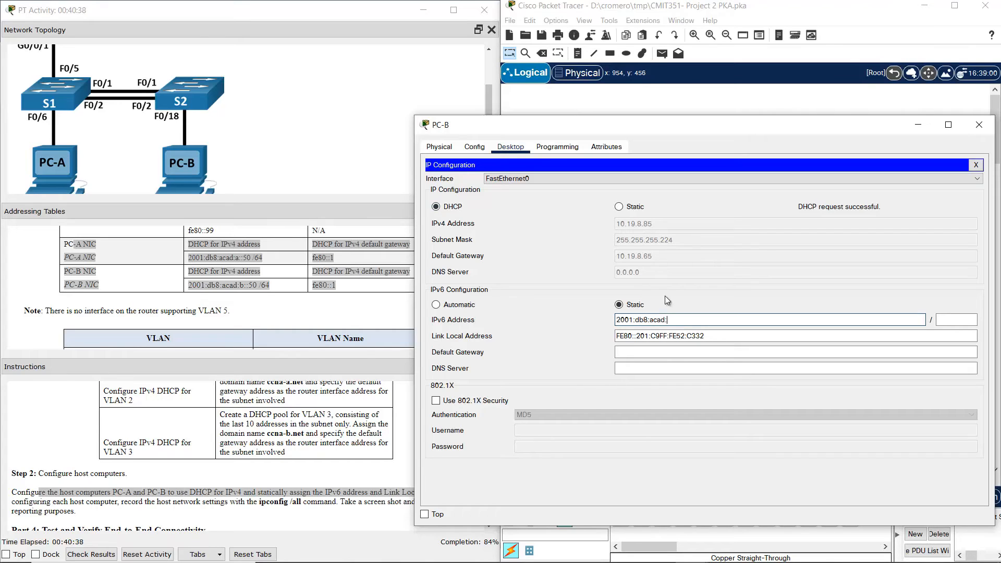
pyautogui.write('b::50')
pyautogui.press('Tab')
pyautogui.write('64')
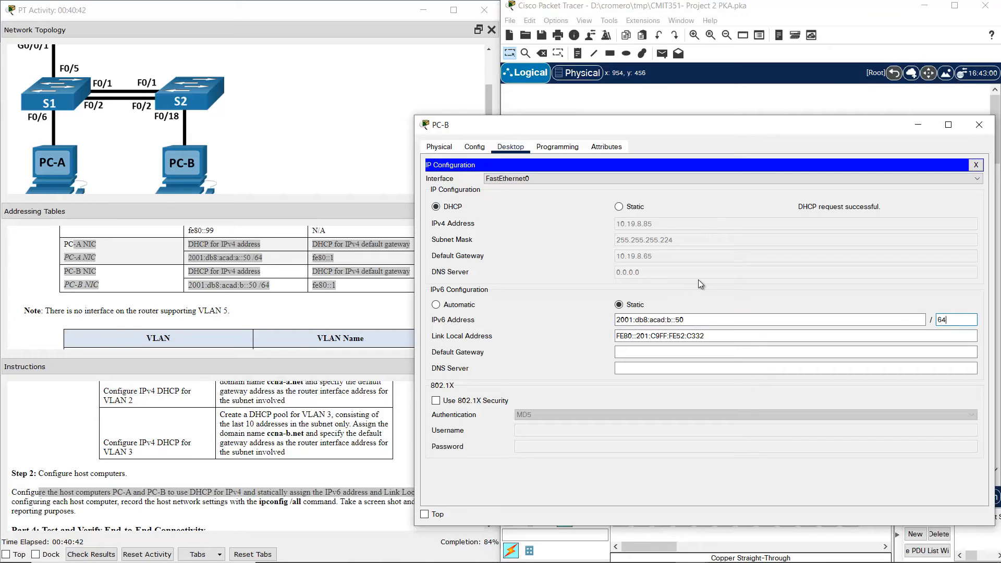
pyautogui.press('Tab')
pyautogui.press('Tab')
pyautogui.write('f')
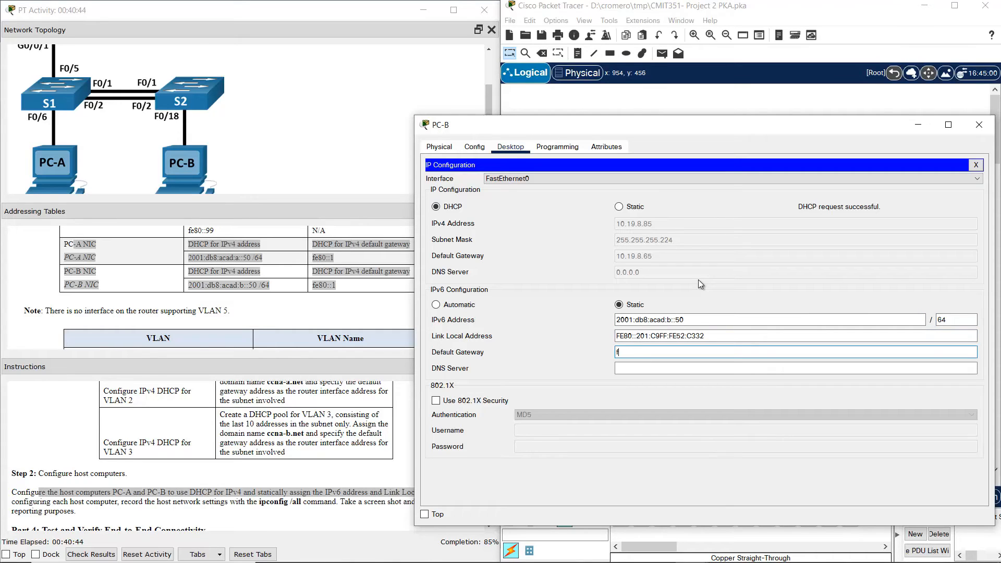
pyautogui.write('e80::1')
pyautogui.click(977, 165)
pyautogui.click(980, 126)
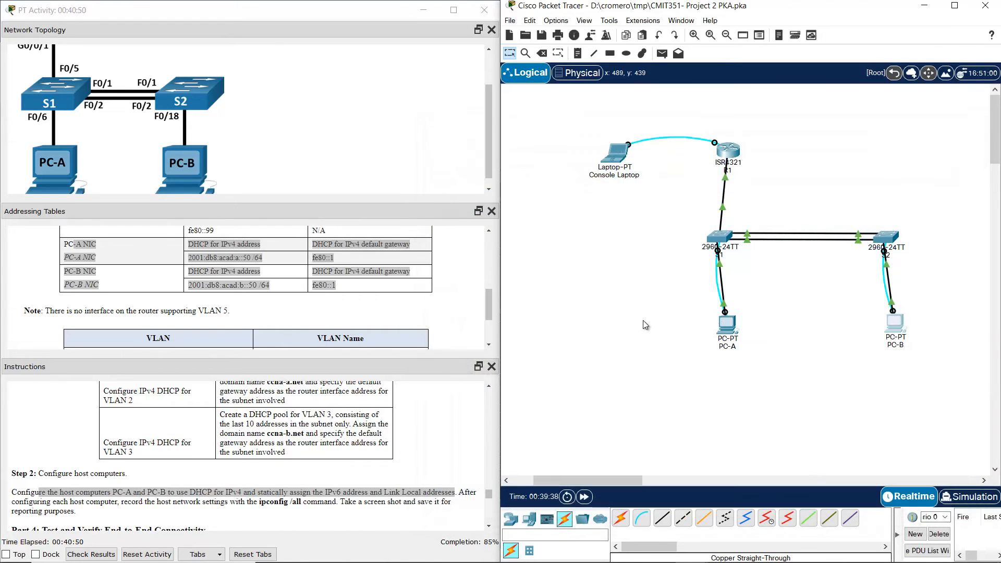
# - Locate PC-A's 10.19.8.1 row in the Part 4 ping table and open PC-A
pyautogui.click(459, 466)
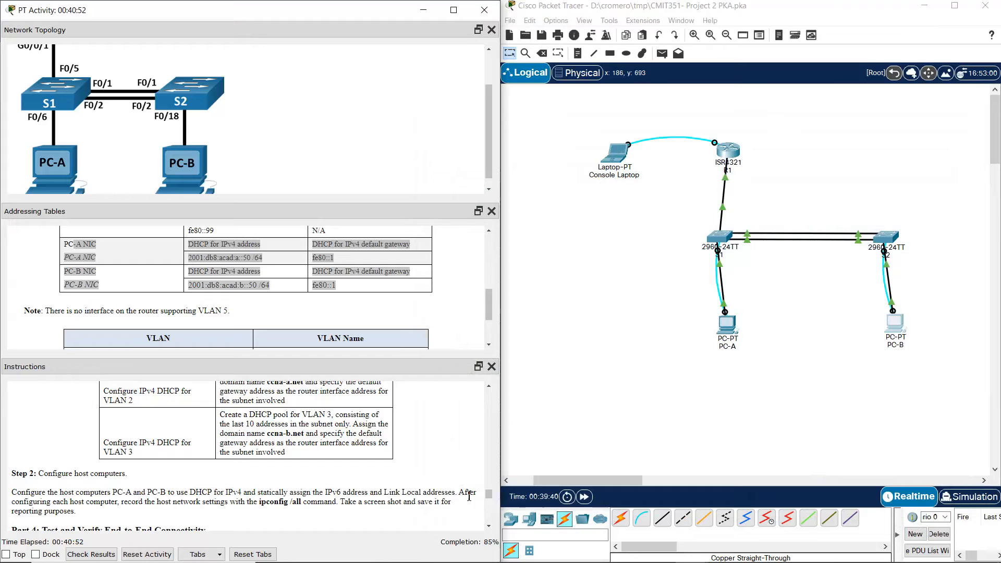
pyautogui.click(489, 527)
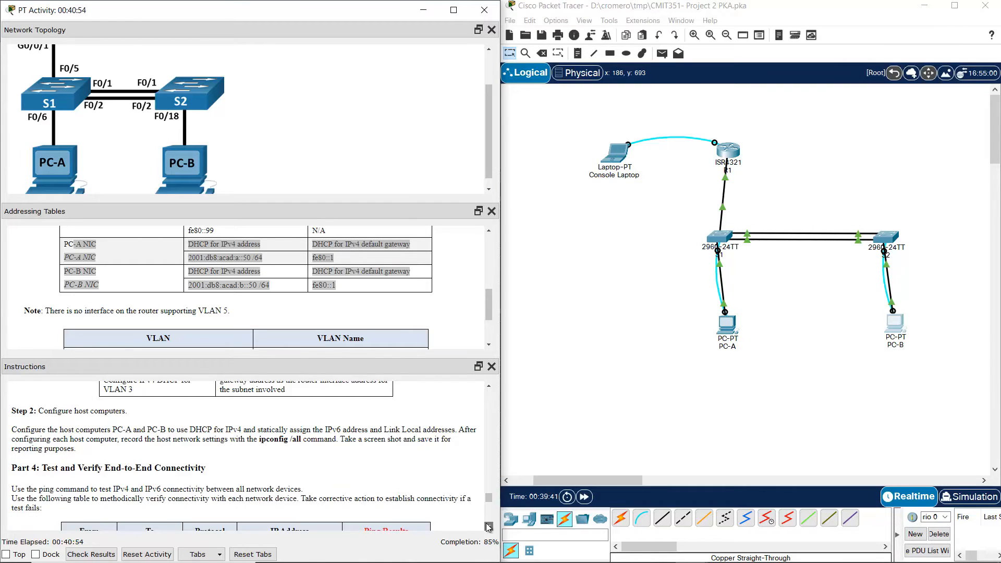
pyautogui.click(489, 526)
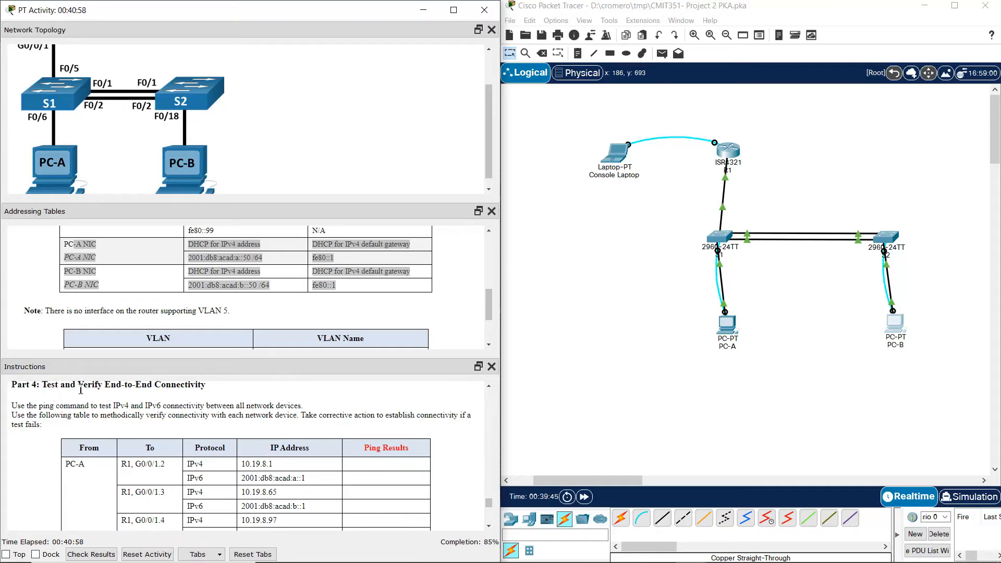
pyautogui.moveTo(48, 389); pyautogui.dragTo(206, 458)
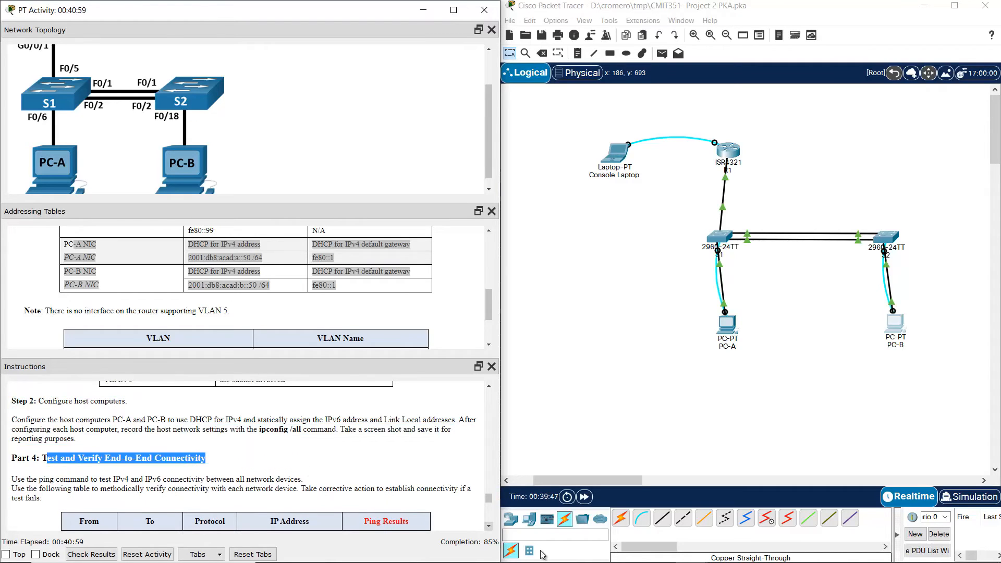
pyautogui.click(489, 527)
pyautogui.click(488, 528)
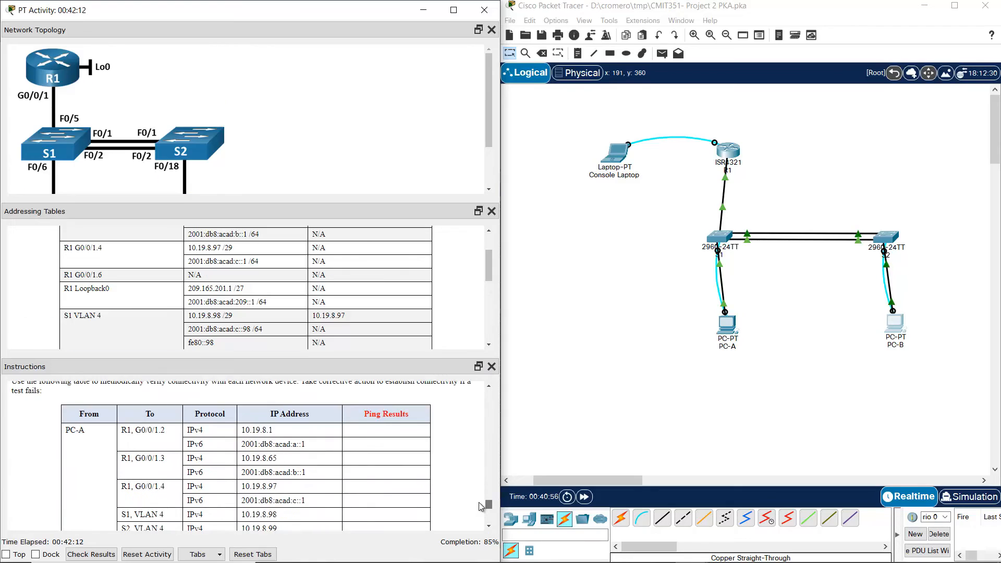
pyautogui.scroll(-2, 481, 506)
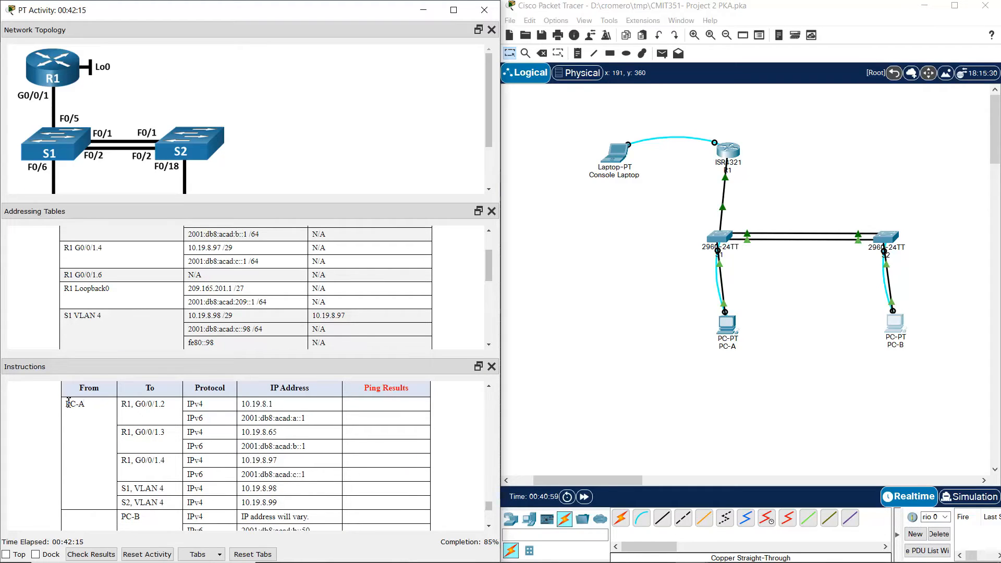
pyautogui.moveTo(67, 404); pyautogui.dragTo(97, 410)
pyautogui.moveTo(242, 404); pyautogui.dragTo(274, 405)
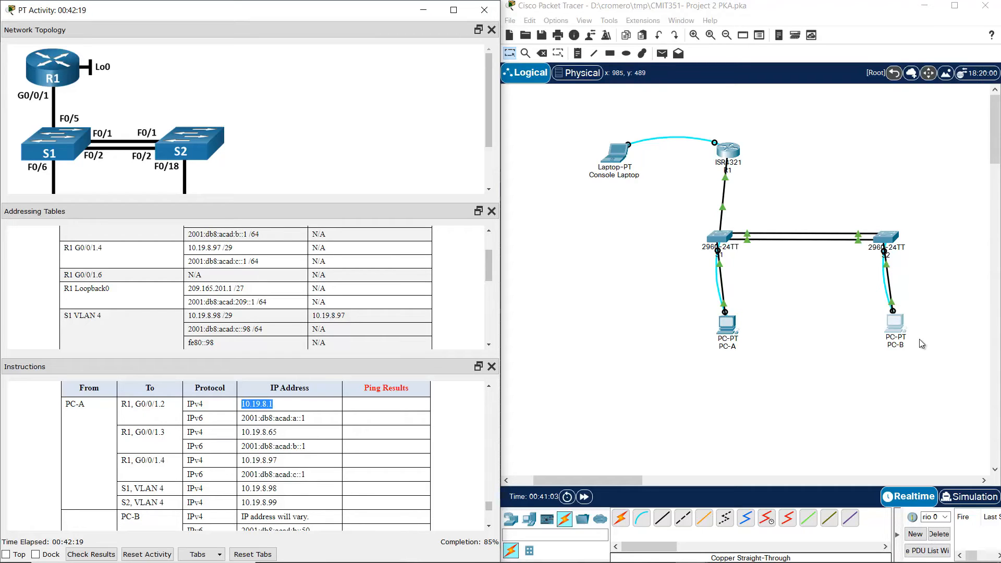
pyautogui.click(723, 324)
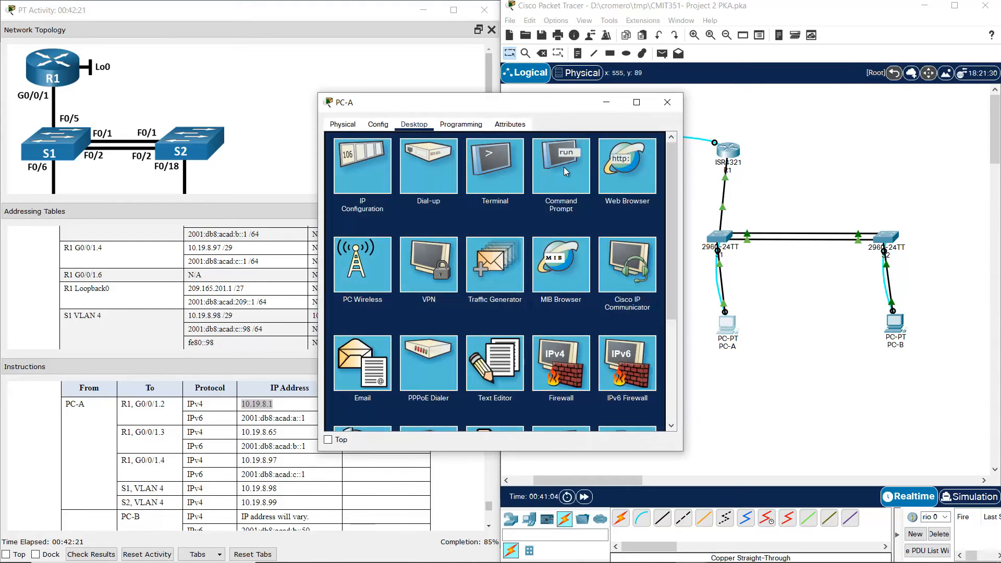
# - From PC-A's Command Prompt, ping 10.19.8.1 and 2001:db8:acad:a::1
pyautogui.click(562, 167)
pyautogui.moveTo(541, 108); pyautogui.dragTo(678, 116)
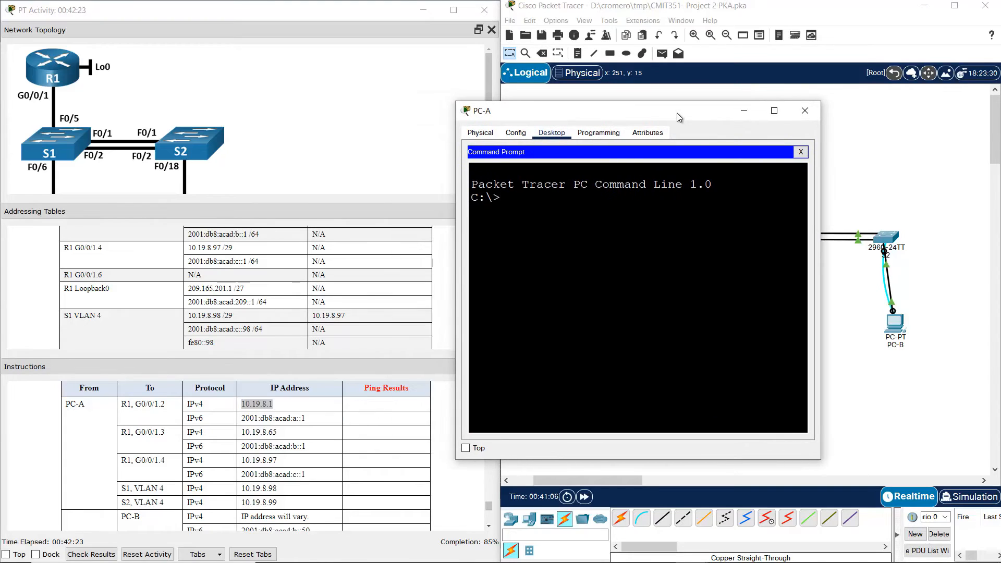
pyautogui.moveTo(825, 465); pyautogui.dragTo(1000, 545)
pyautogui.write('ping ')
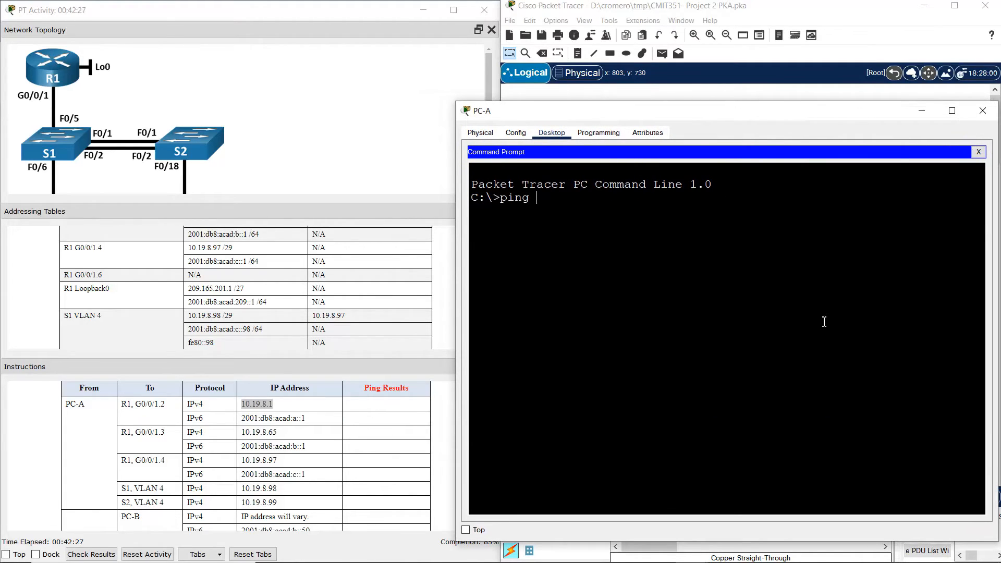
pyautogui.write('10.19.8.1')
pyautogui.press('Return')
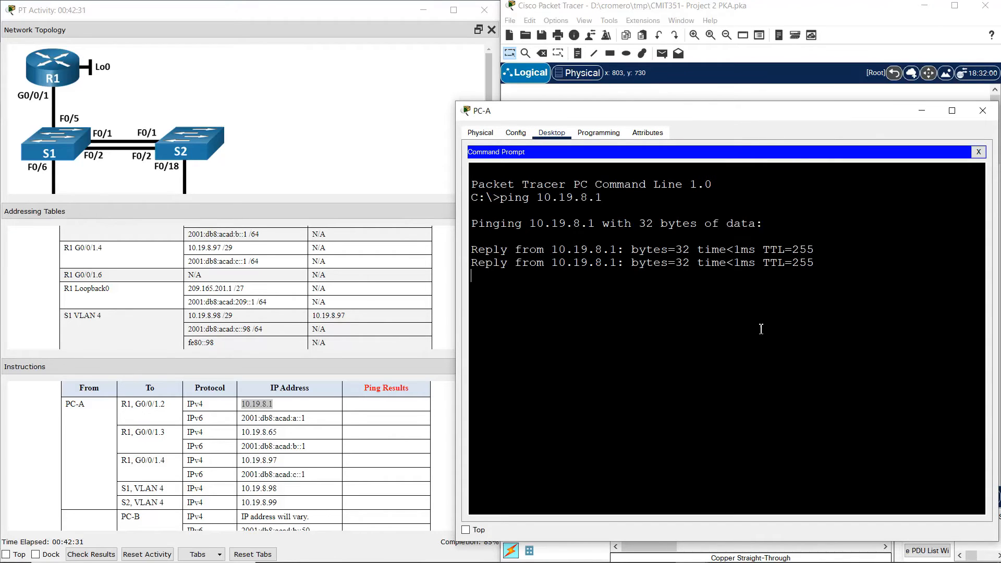
pyautogui.moveTo(246, 418); pyautogui.dragTo(306, 418)
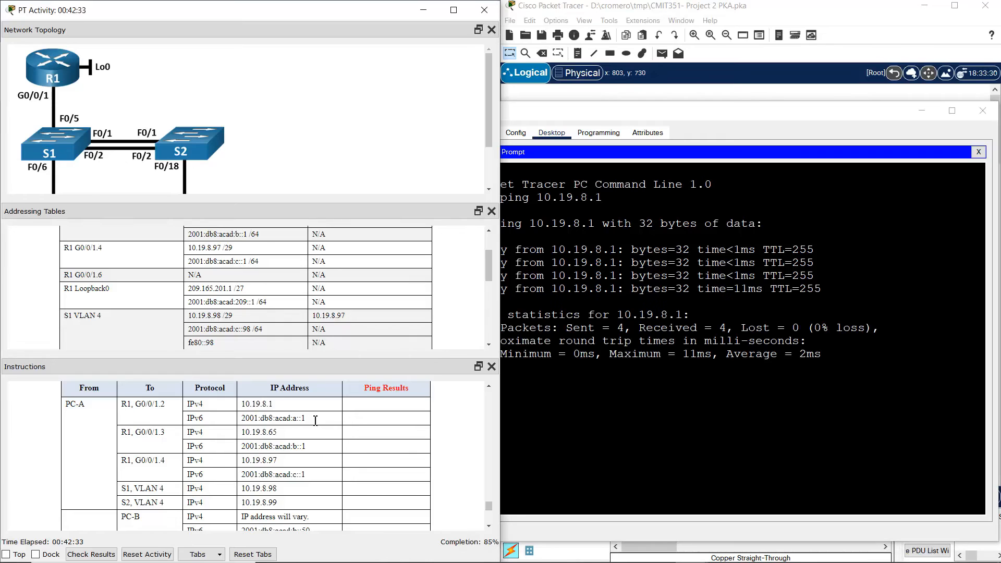
pyautogui.click(643, 413)
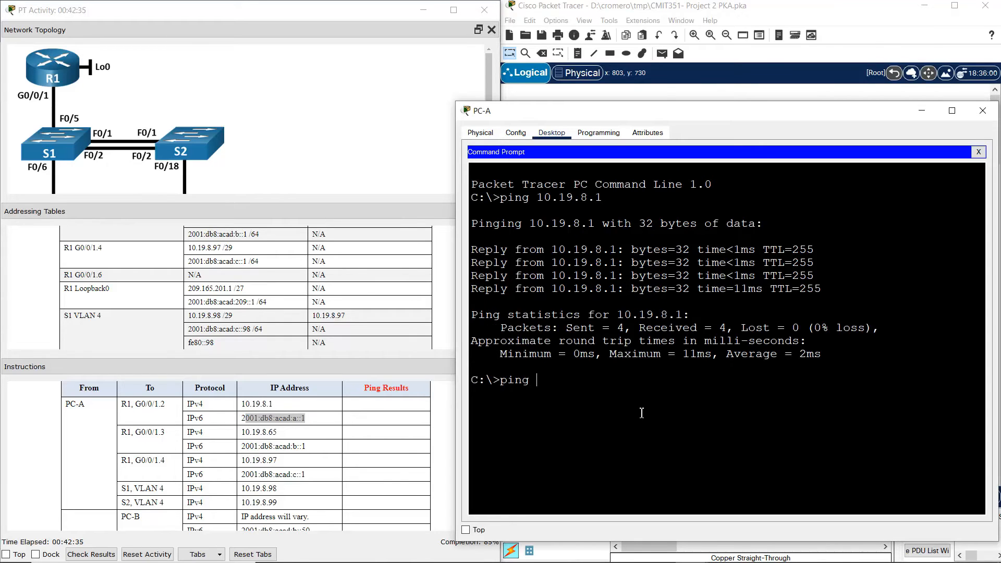
pyautogui.write('ping')
pyautogui.rightClick(641, 412)
pyautogui.click(666, 432)
pyautogui.write('a::1')
pyautogui.press('Return')
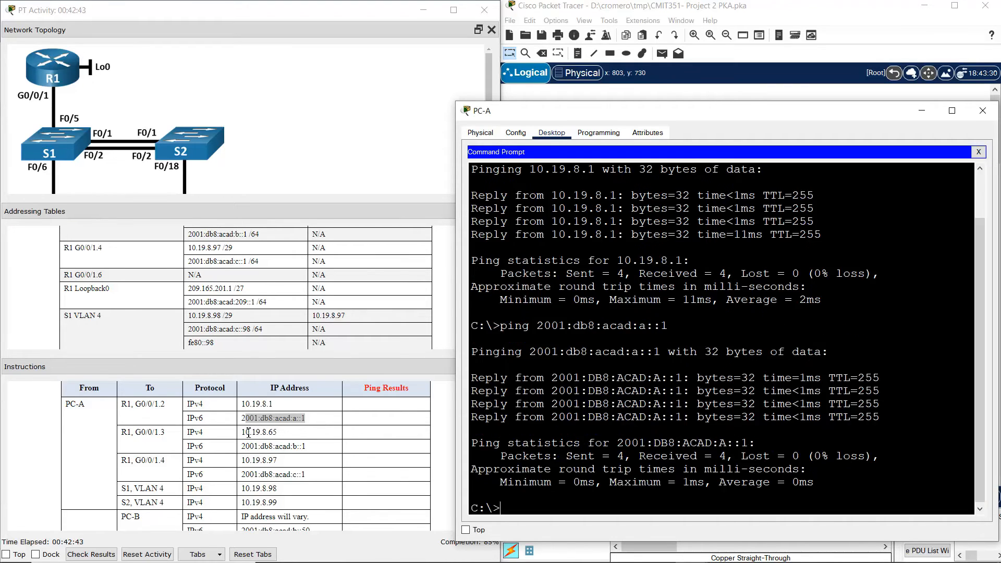
# - Ping R1's VLAN3 addresses 10.19.8.65 and 2001:db8:acad:b::1 from PC-A
pyautogui.moveTo(245, 433); pyautogui.dragTo(277, 432)
pyautogui.click(681, 388)
pyautogui.press('Up')
pyautogui.press('Up')
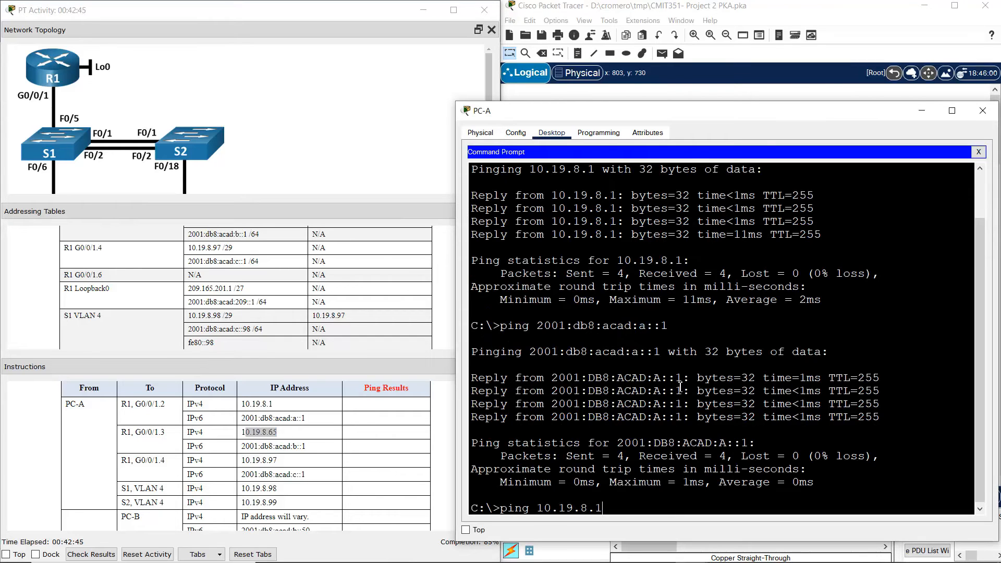
pyautogui.write('65')
pyautogui.press('Return')
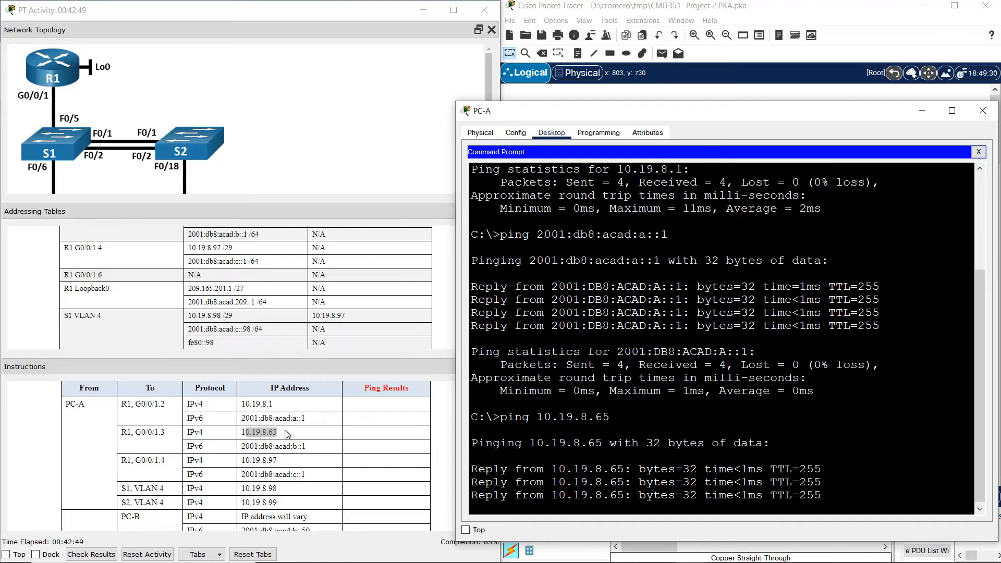
pyautogui.moveTo(286, 446); pyautogui.dragTo(349, 440)
pyautogui.click(695, 368)
pyautogui.press('Up')
pyautogui.press('Up')
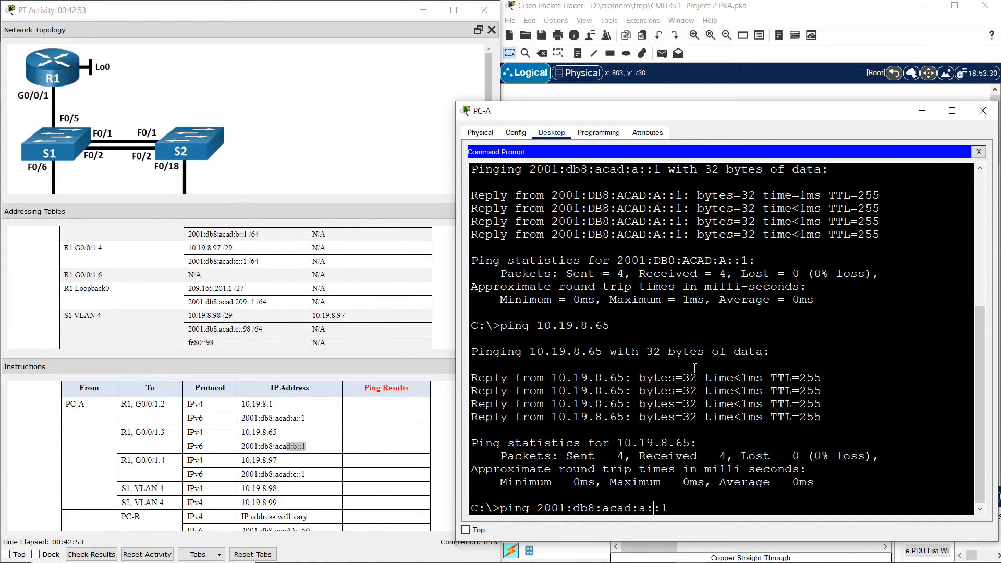
pyautogui.press('BackSpace')
pyautogui.write('b')
pyautogui.press('Return')
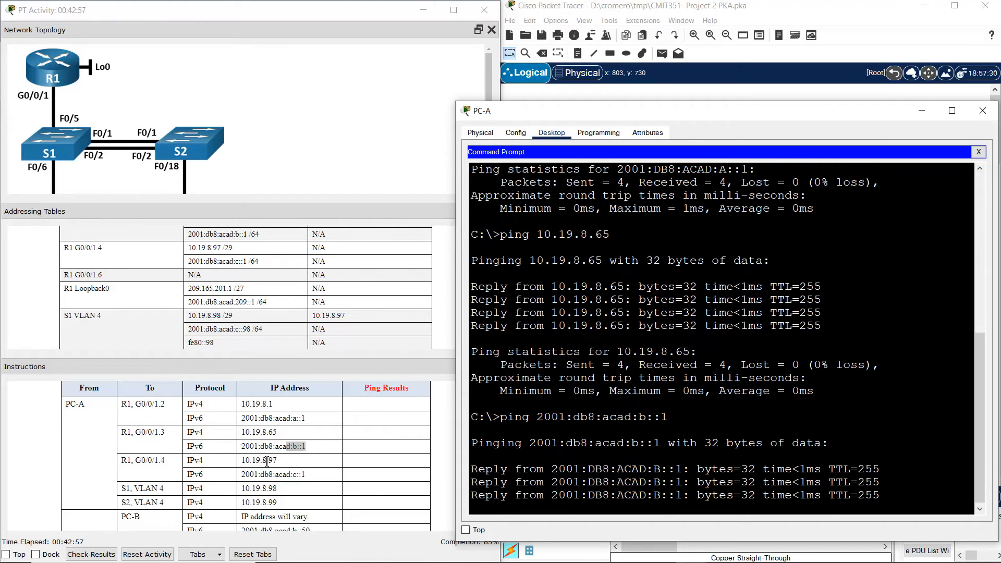
# - Ping R1's VLAN4 addresses 10.19.8.97 and 2001:db8:acad:c::1 from PC-A
pyautogui.moveTo(262, 461); pyautogui.dragTo(284, 465)
pyautogui.click(679, 381)
pyautogui.press('Up')
pyautogui.press('Up')
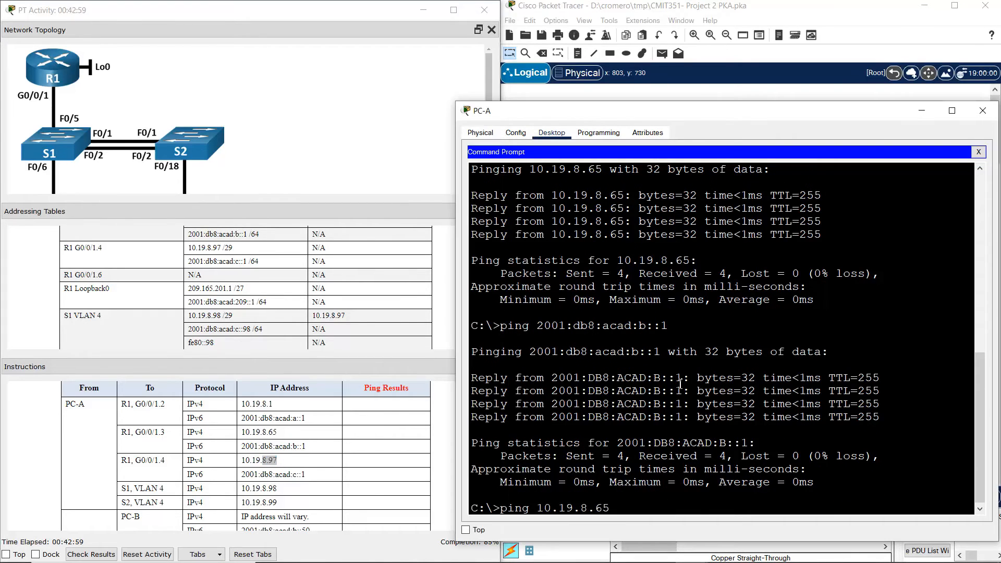
pyautogui.press('BackSpace')
pyautogui.press('BackSpace')
pyautogui.write('97')
pyautogui.press('Return')
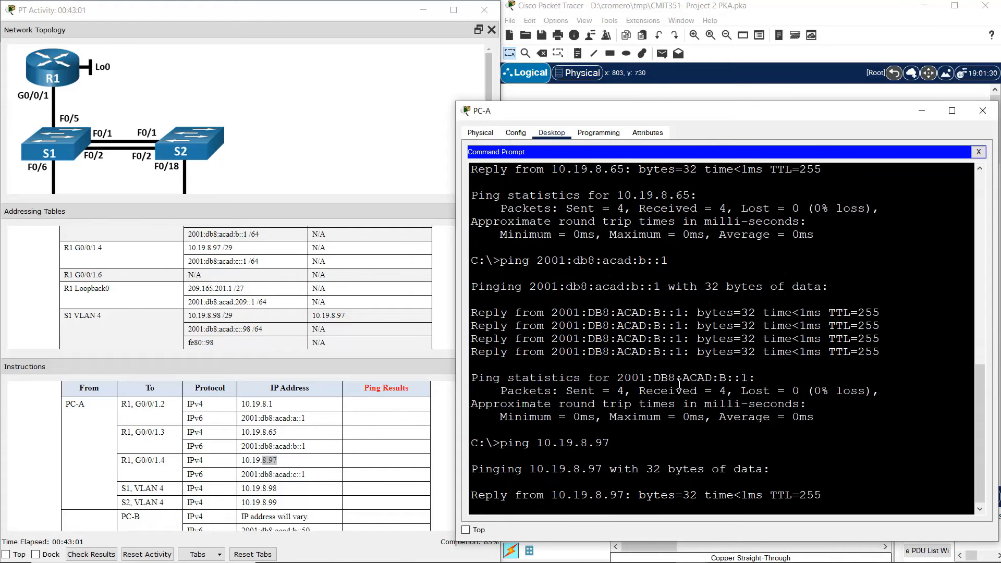
pyautogui.moveTo(296, 475); pyautogui.dragTo(315, 479)
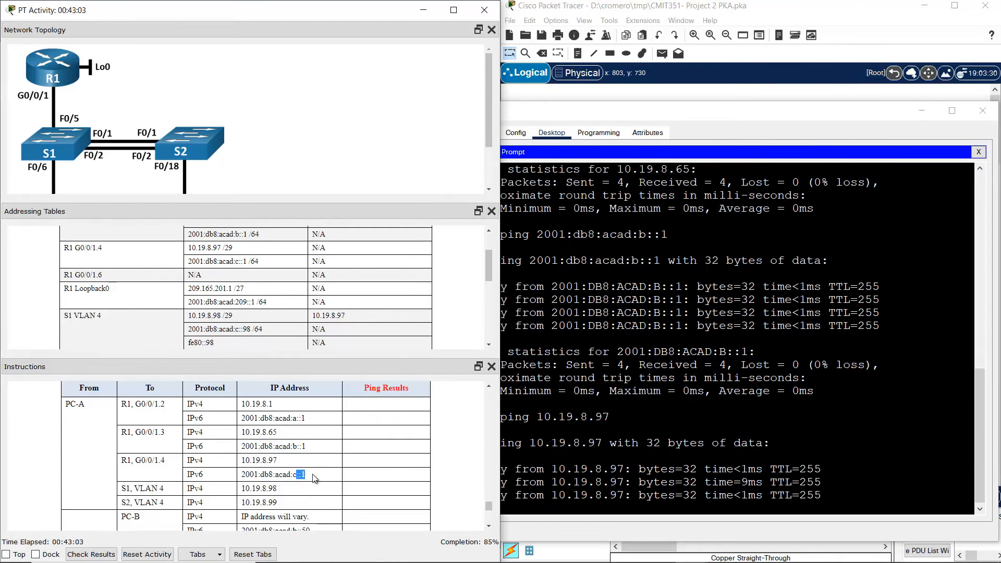
pyautogui.click(662, 422)
pyautogui.press('Up')
pyautogui.press('Up')
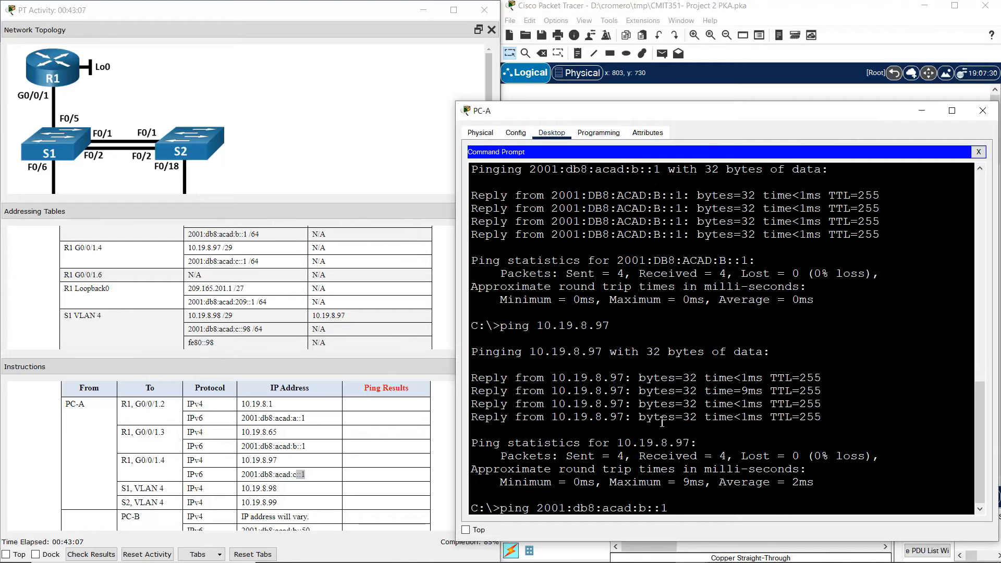
pyautogui.press('BackSpace')
pyautogui.press('BackSpace')
pyautogui.press('BackSpace')
pyautogui.press('BackSpace')
pyautogui.write('c::1')
pyautogui.press('Return')
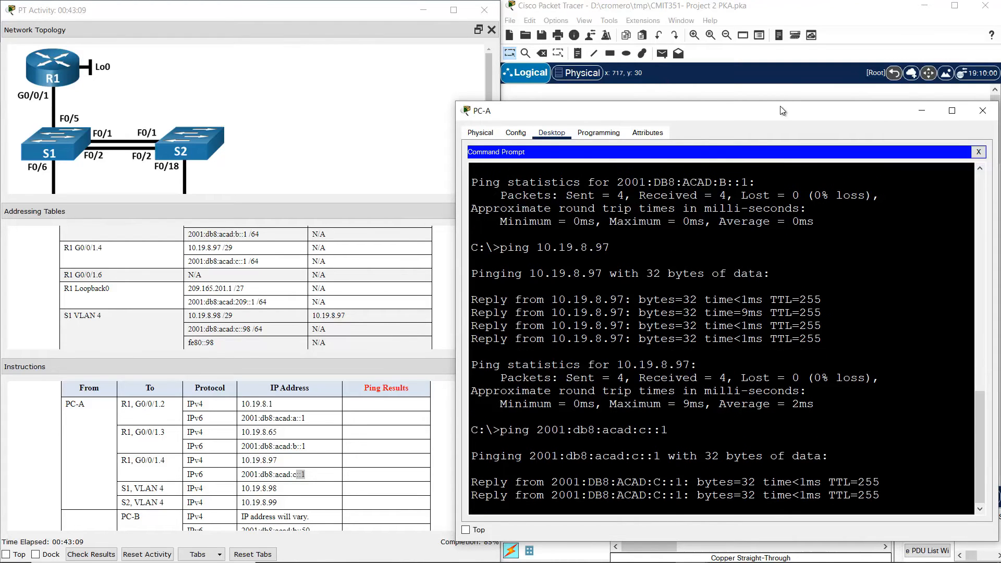
# - Ping S1's VLAN 4 address 10.19.8.98 from PC-A
pyautogui.moveTo(781, 105); pyautogui.dragTo(774, 92)
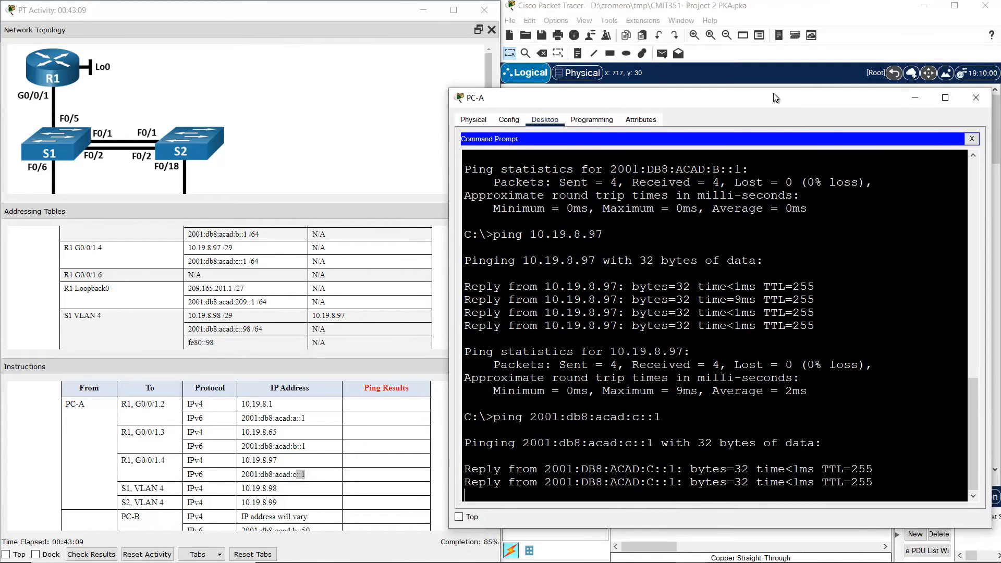
pyautogui.click(279, 492)
pyautogui.moveTo(279, 492); pyautogui.dragTo(253, 490)
pyautogui.click(703, 407)
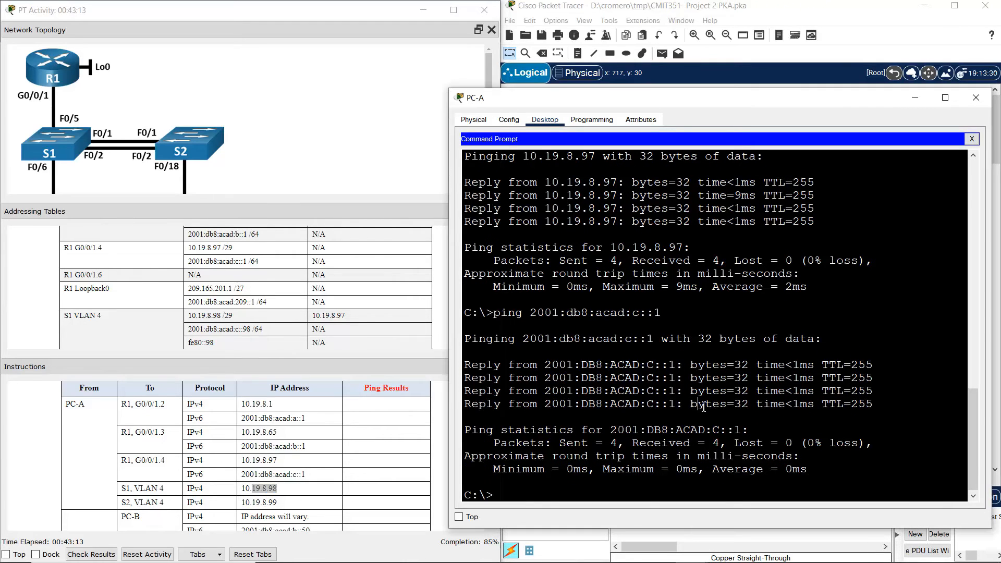
pyautogui.press('Up')
pyautogui.press('Up')
pyautogui.press('BackSpace')
pyautogui.write('8')
pyautogui.press('Return')
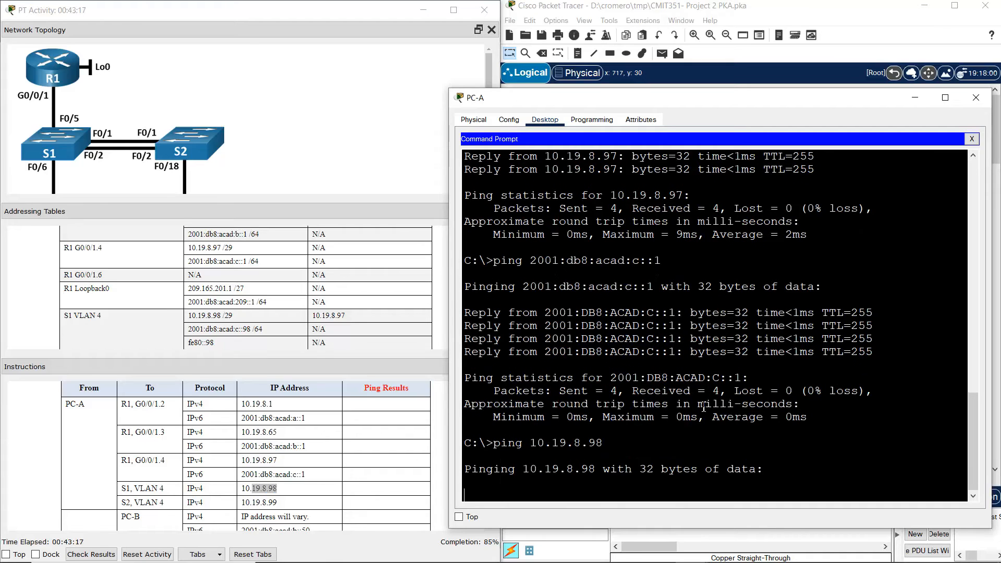
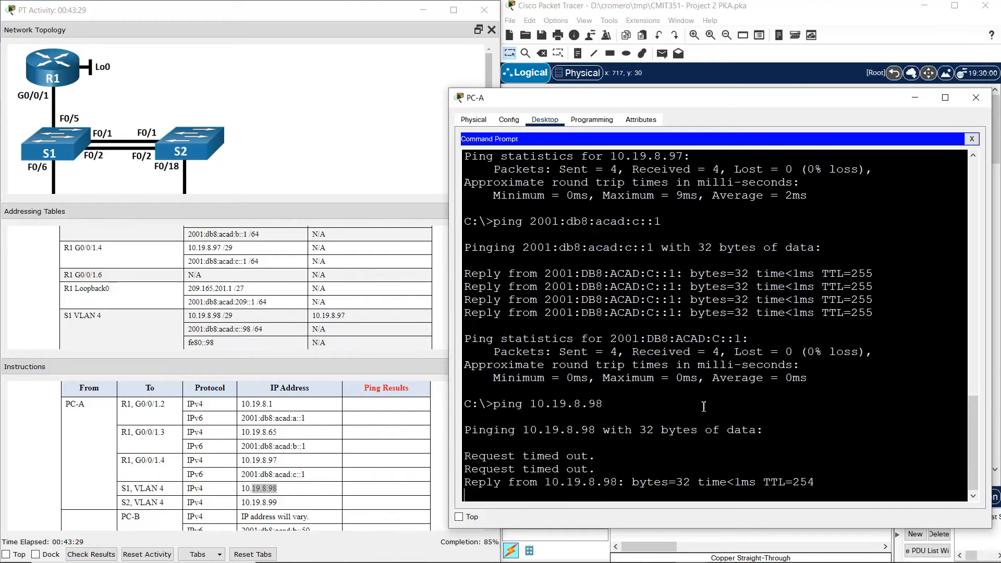
# - Rerun PC-A's pings to the S1 and S2 VLAN 4 addresses 10.19.8.98 and 10.19.8.99
pyautogui.press('Up')
pyautogui.press('Return')
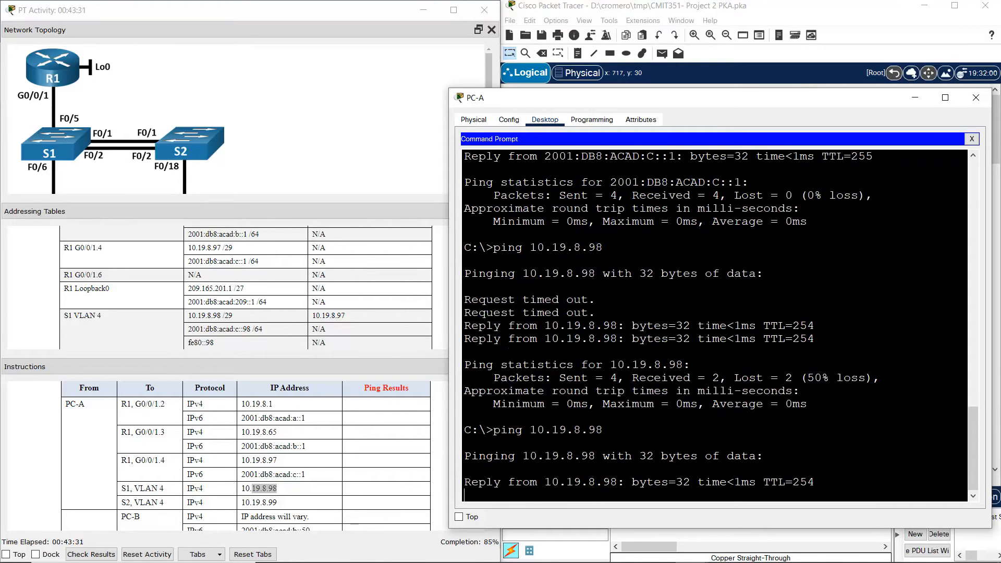
pyautogui.moveTo(262, 502); pyautogui.dragTo(304, 497)
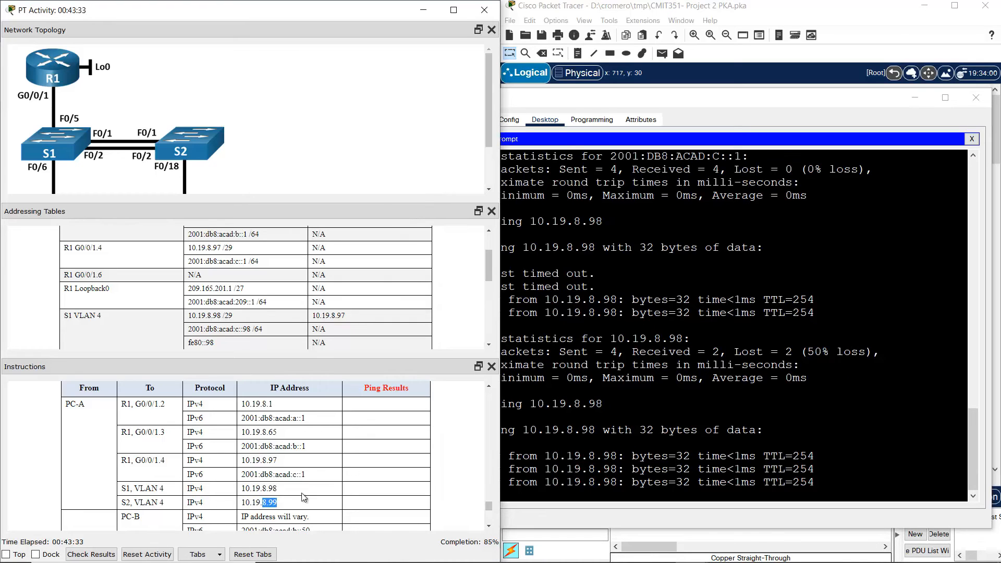
pyautogui.click(627, 384)
pyautogui.press('Up')
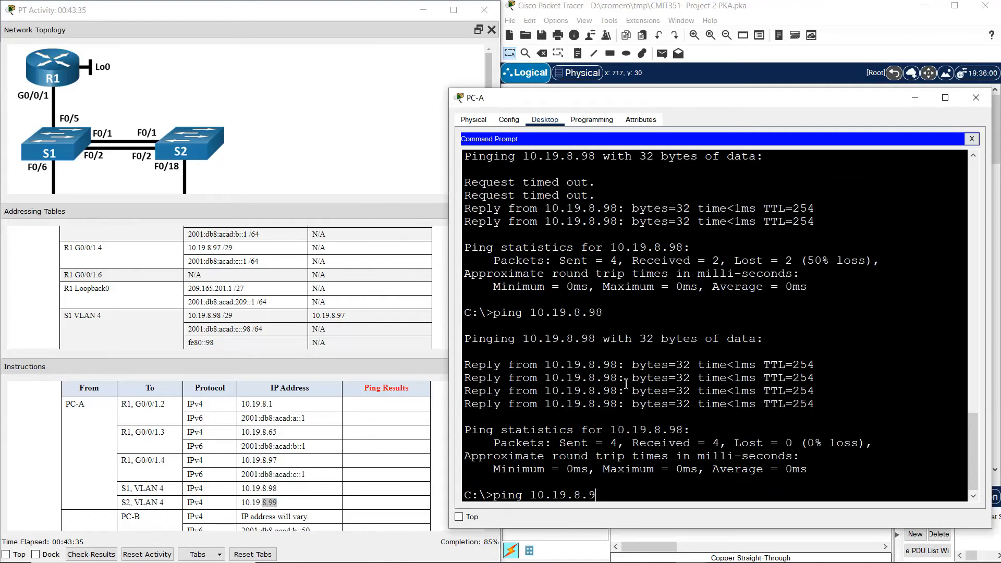
pyautogui.write('9')
pyautogui.press('Return')
# - Scroll through the activity instructions to review the remaining connectivity tests
pyautogui.click(336, 416)
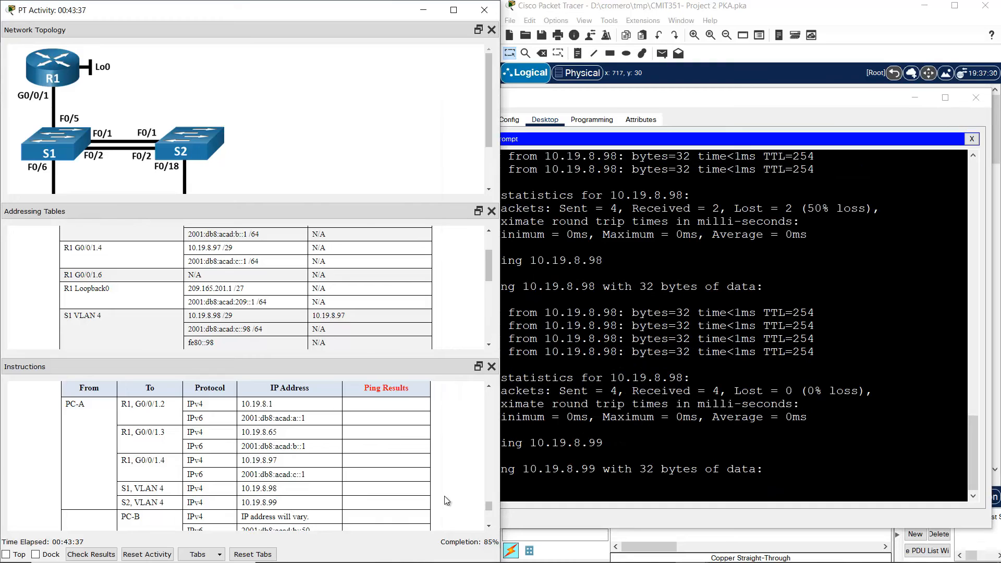
pyautogui.click(489, 526)
pyautogui.click(489, 527)
pyautogui.click(489, 526)
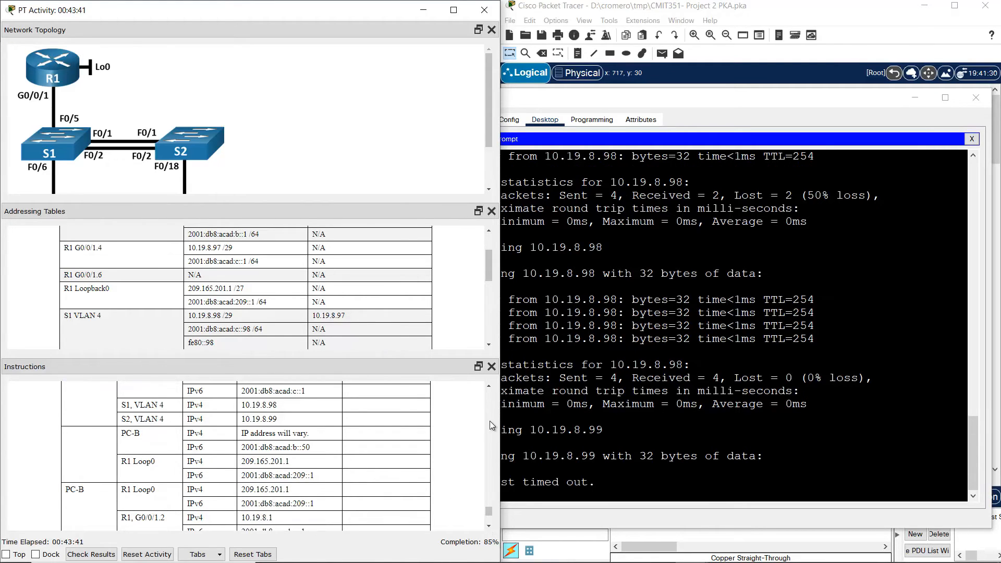
pyautogui.click(489, 386)
pyautogui.click(489, 387)
pyautogui.click(489, 386)
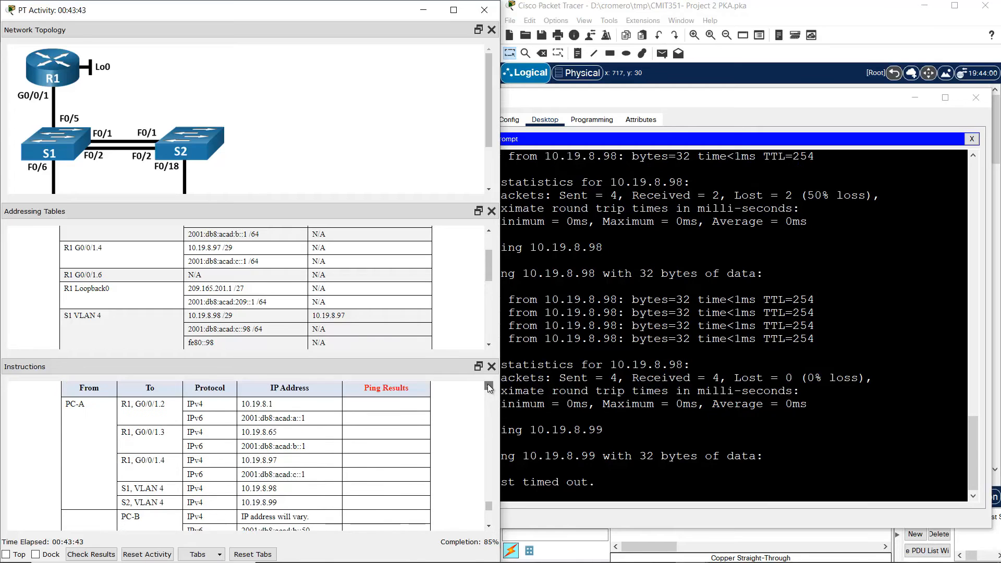
pyautogui.click(489, 527)
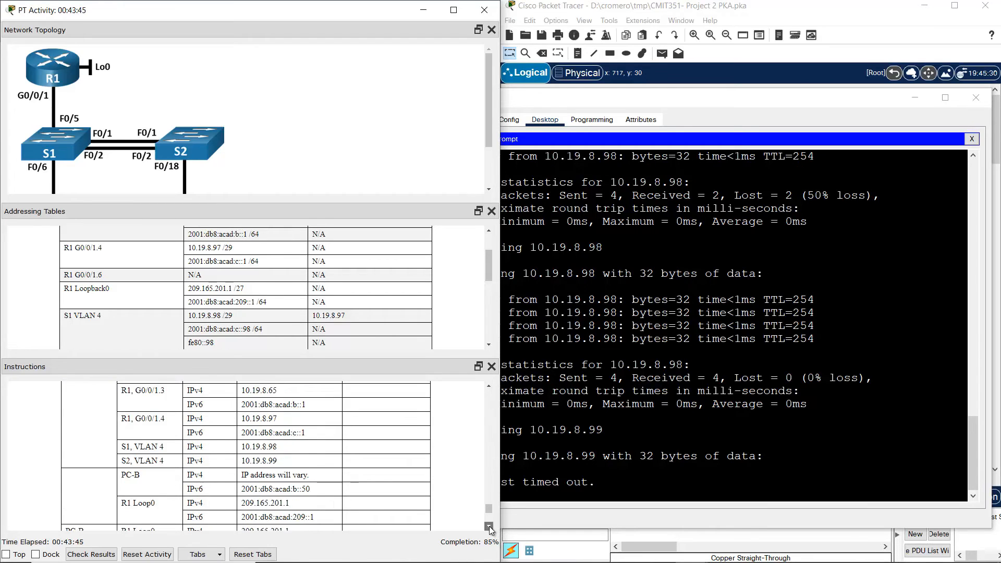
pyautogui.click(489, 526)
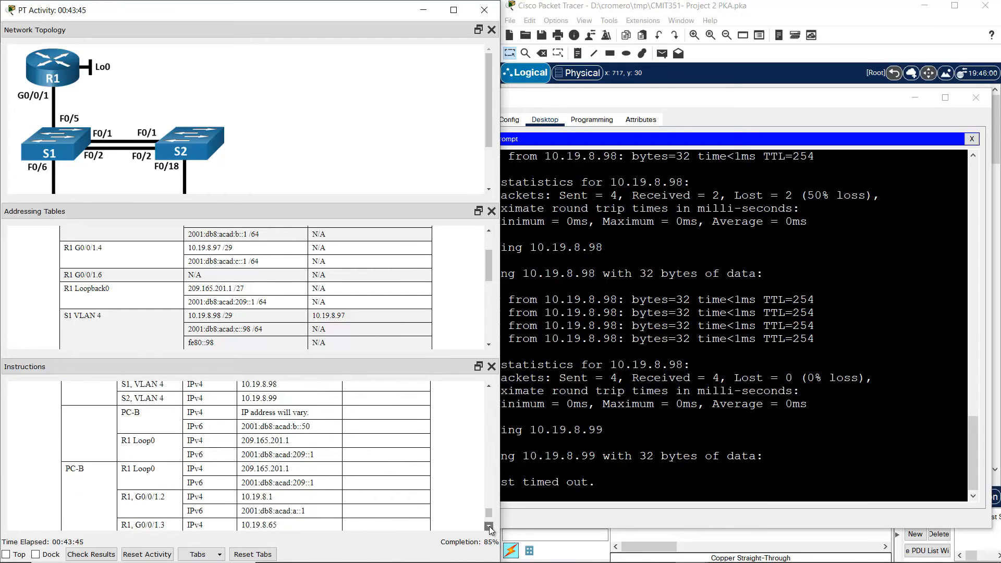
# - Rerun the ping to 10.19.8.99 until it replies, then note the PC-B IPv4 test row
pyautogui.click(634, 485)
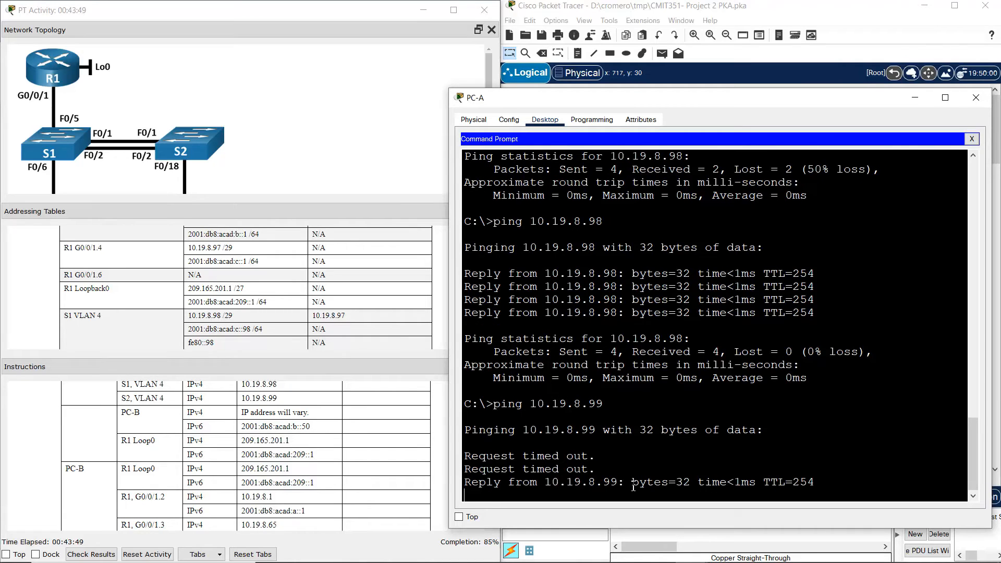
pyautogui.press('Up')
pyautogui.press('Return')
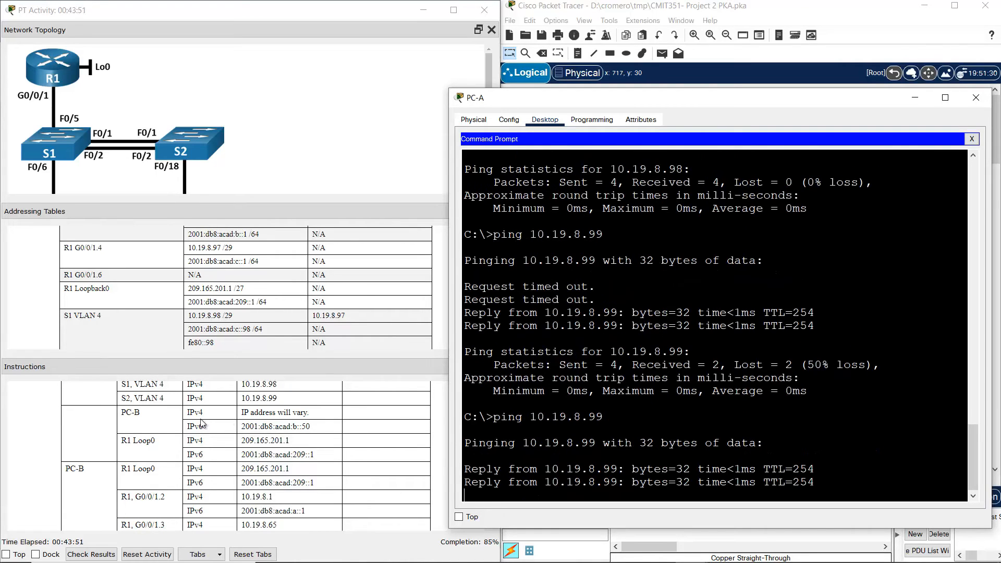
pyautogui.click(129, 415)
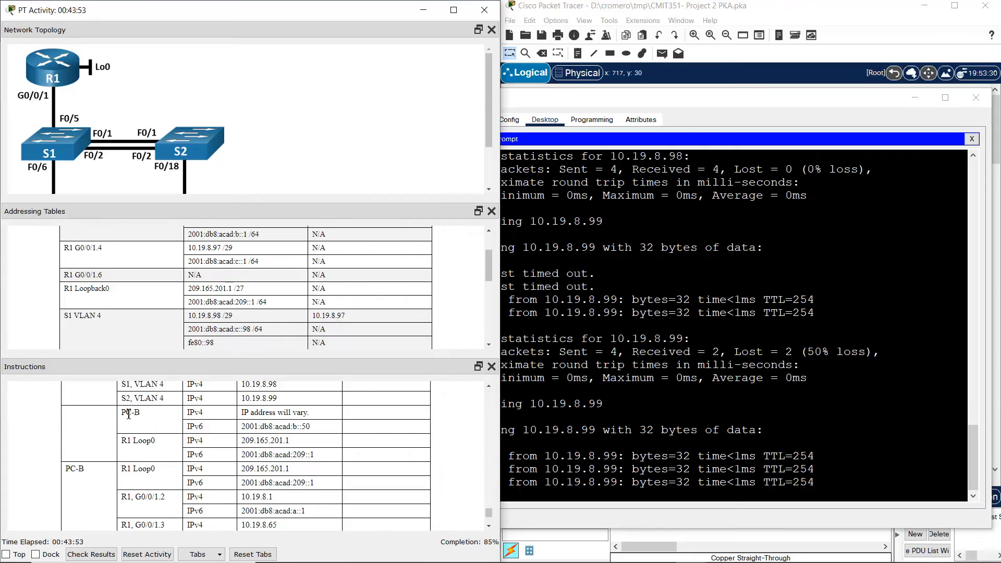
pyautogui.moveTo(129, 415); pyautogui.dragTo(228, 417)
pyautogui.click(803, 6)
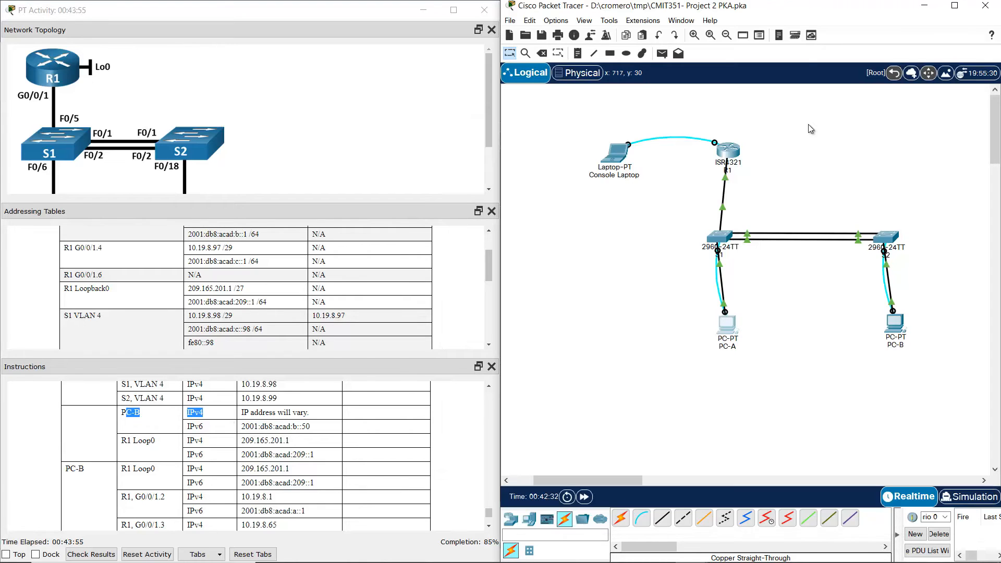
# - Read PC-B's IP configuration and ping its IPv4 address 10.19.8.85 from PC-A
pyautogui.click(893, 321)
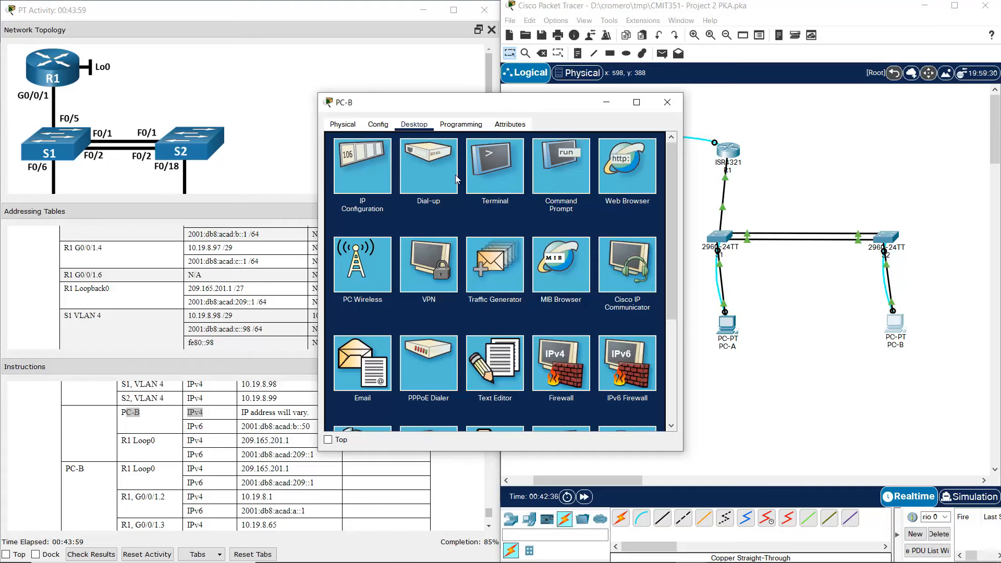
pyautogui.click(363, 166)
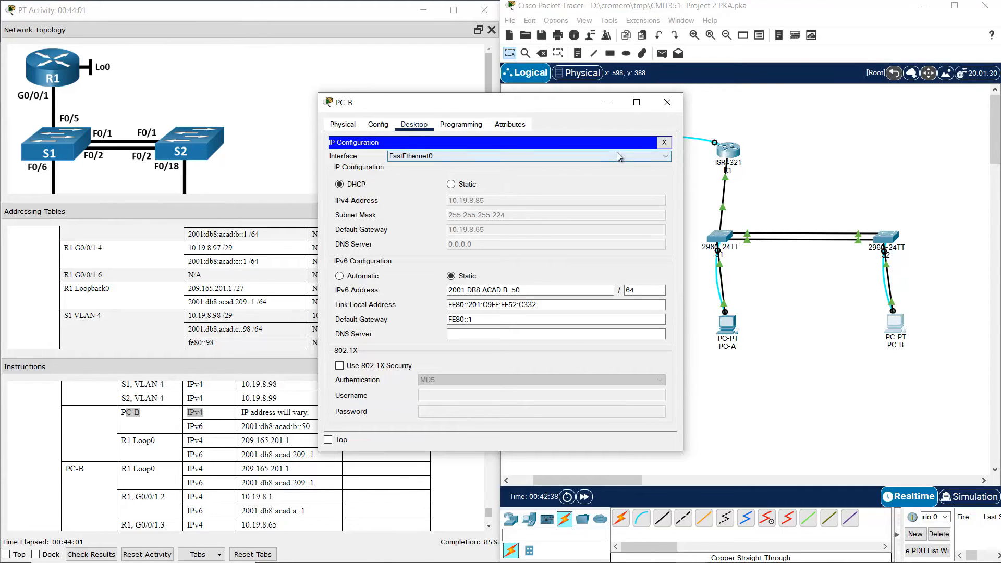
pyautogui.click(667, 102)
pyautogui.click(728, 328)
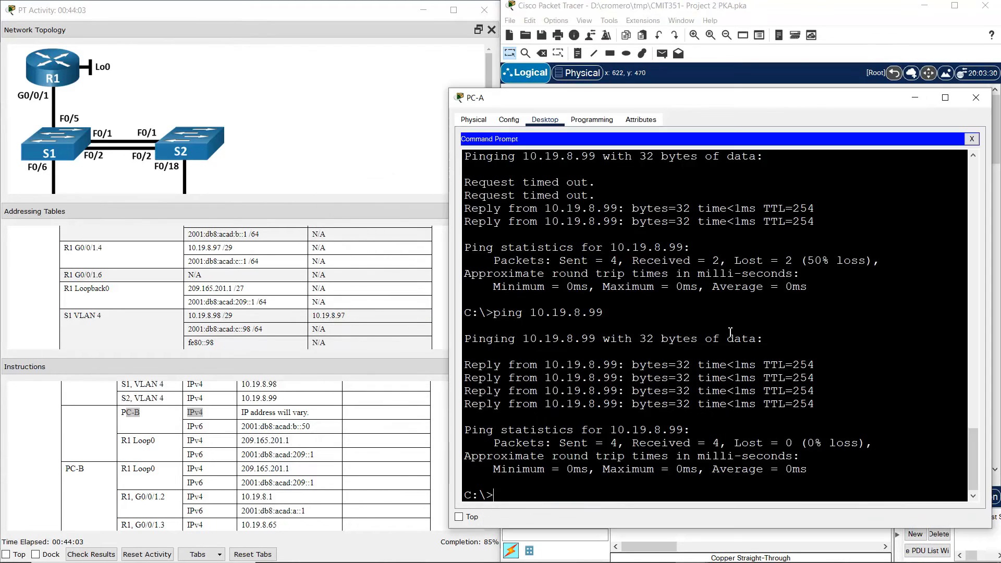
pyautogui.press('Up')
pyautogui.press('Up')
pyautogui.write('5')
pyautogui.press('Return')
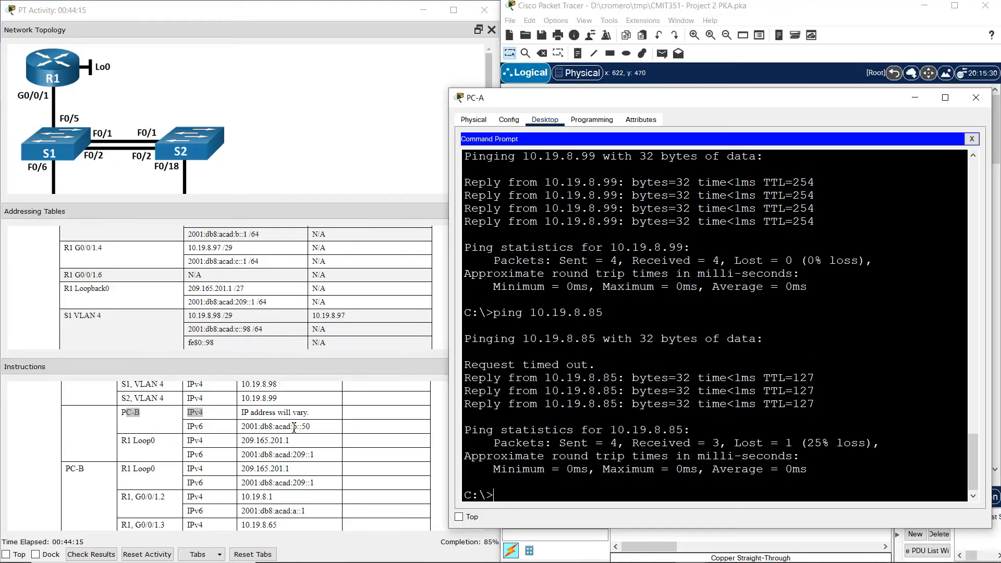
# - Ping PC-B's IPv6 address 2001:db8:acad:b::50 from PC-A
pyautogui.moveTo(294, 428); pyautogui.dragTo(310, 426)
pyautogui.click(633, 410)
pyautogui.press('Up')
pyautogui.press('Up')
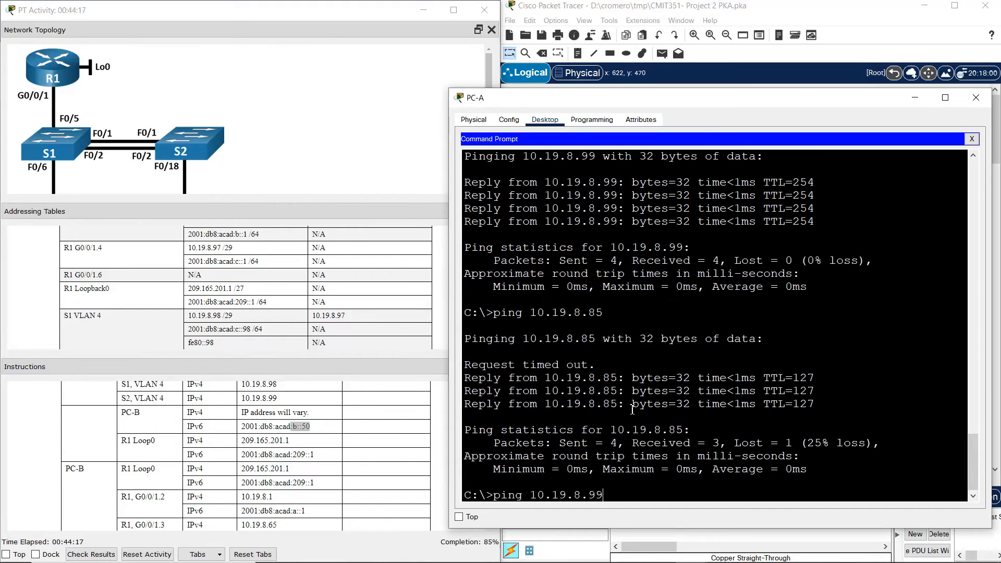
pyautogui.press('Up')
pyautogui.press('BackSpace')
pyautogui.press('BackSpace')
pyautogui.press('BackSpace')
pyautogui.write('b::50')
pyautogui.press('Return')
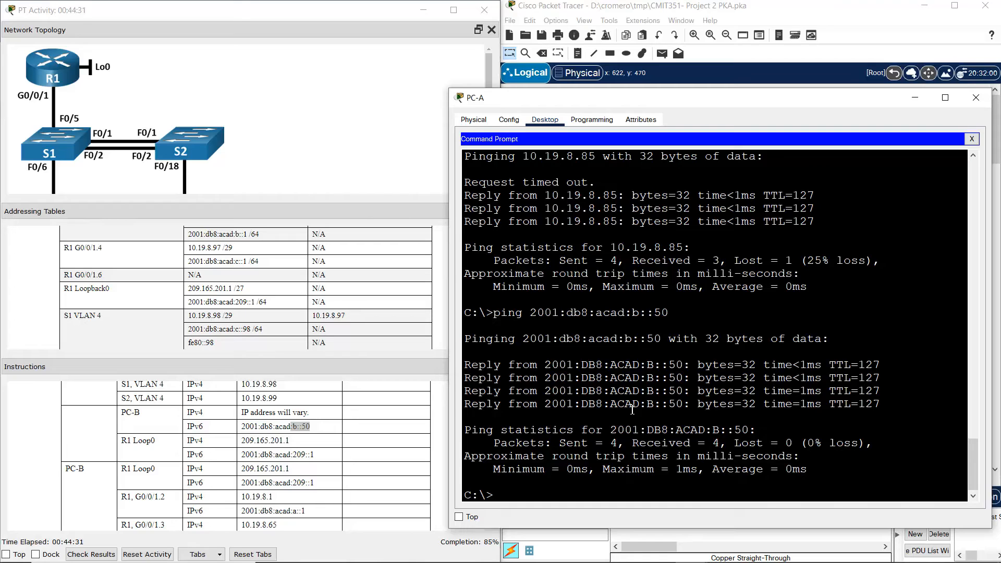
# - Ping R1 Loopback0 at 209.165.201.1 and 2001:db8:acad:209::1 from PC-A
pyautogui.click(241, 448)
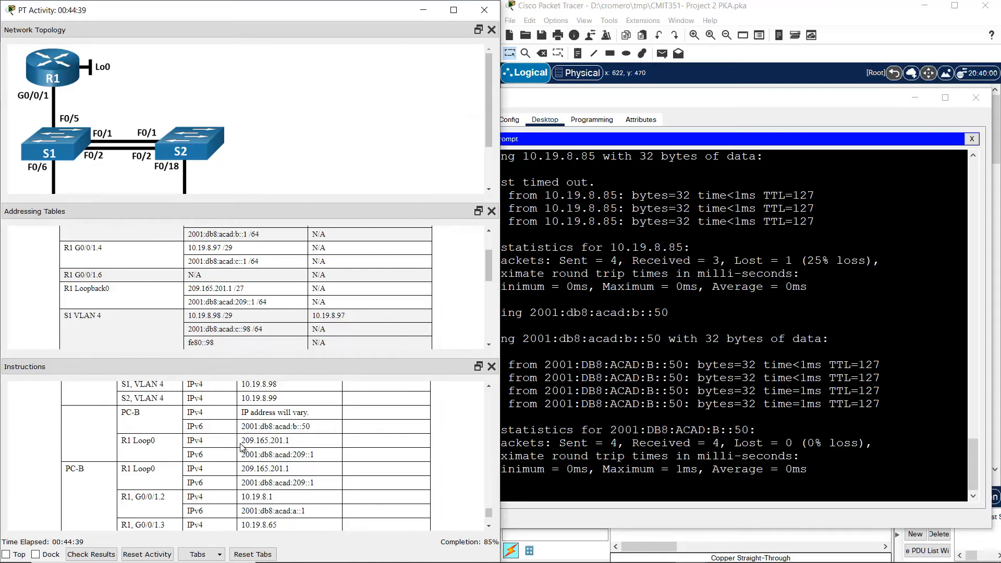
pyautogui.moveTo(250, 440); pyautogui.dragTo(319, 442)
pyautogui.click(632, 399)
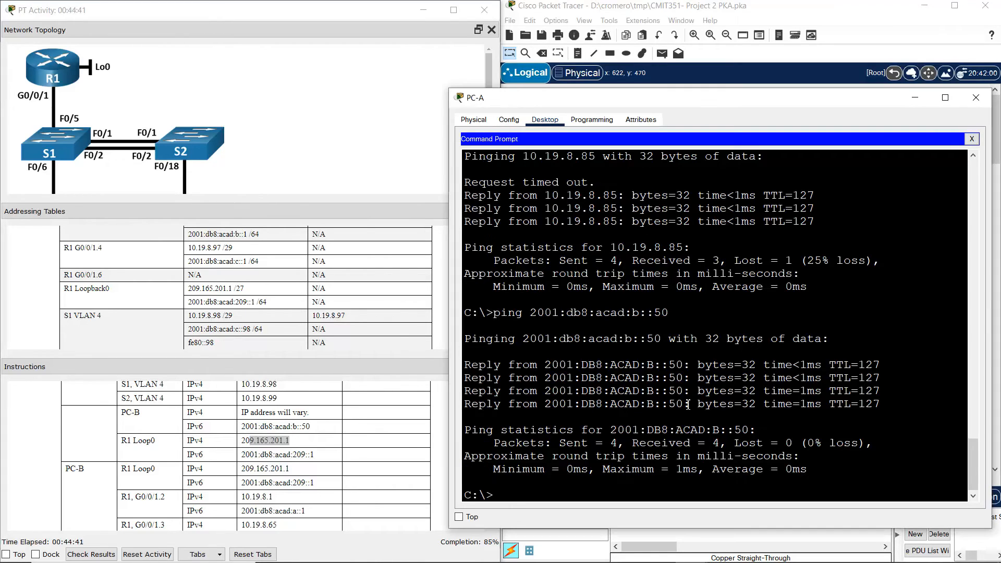
pyautogui.write('ping 209.165.201.1')
pyautogui.press('Return')
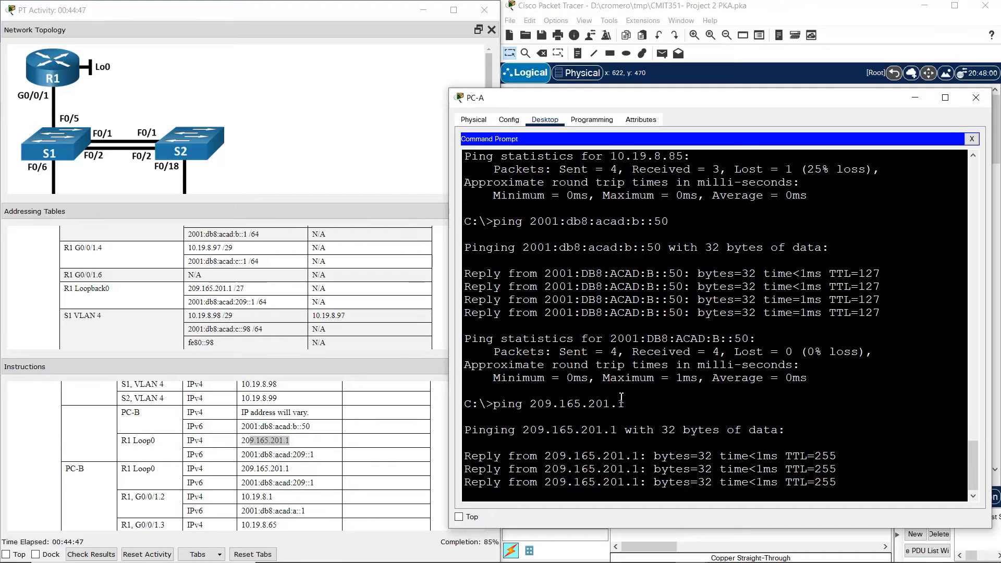
pyautogui.press('Up')
pyautogui.press('Up')
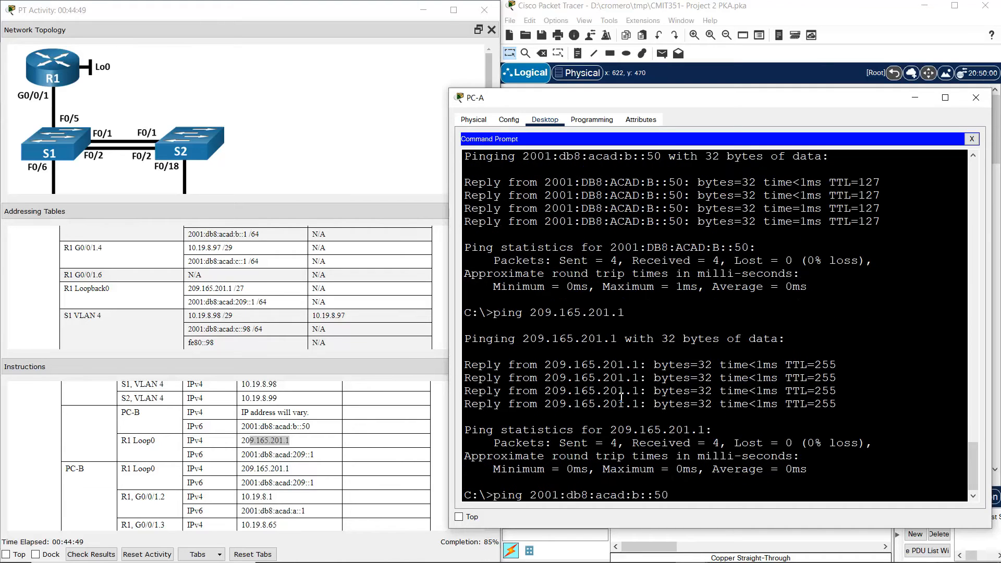
pyautogui.press('BackSpace')
pyautogui.press('BackSpace')
pyautogui.write('209::1')
pyautogui.press('Return')
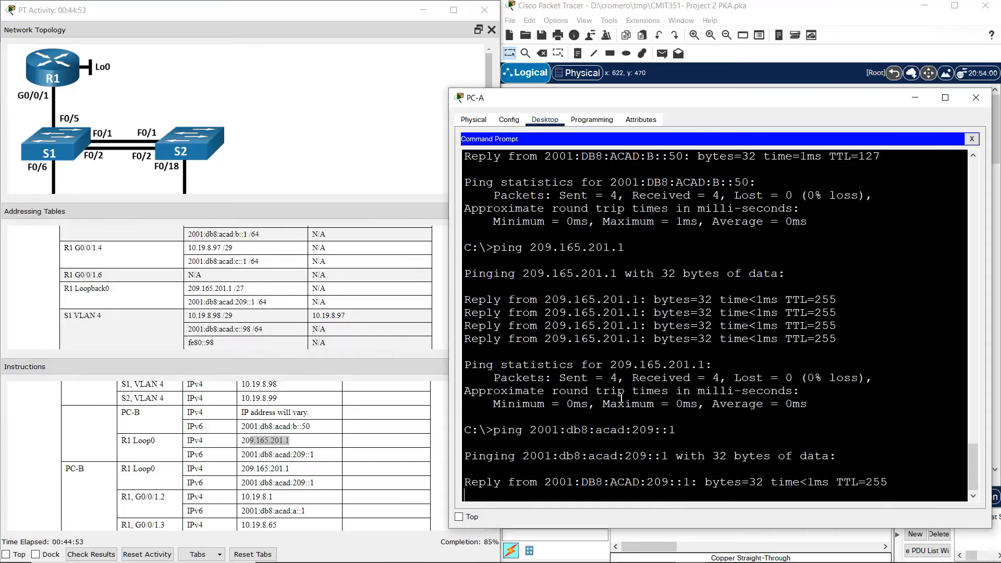
# - Review the PC-B test rows in the activity instructions and clear the selection
pyautogui.click(252, 427)
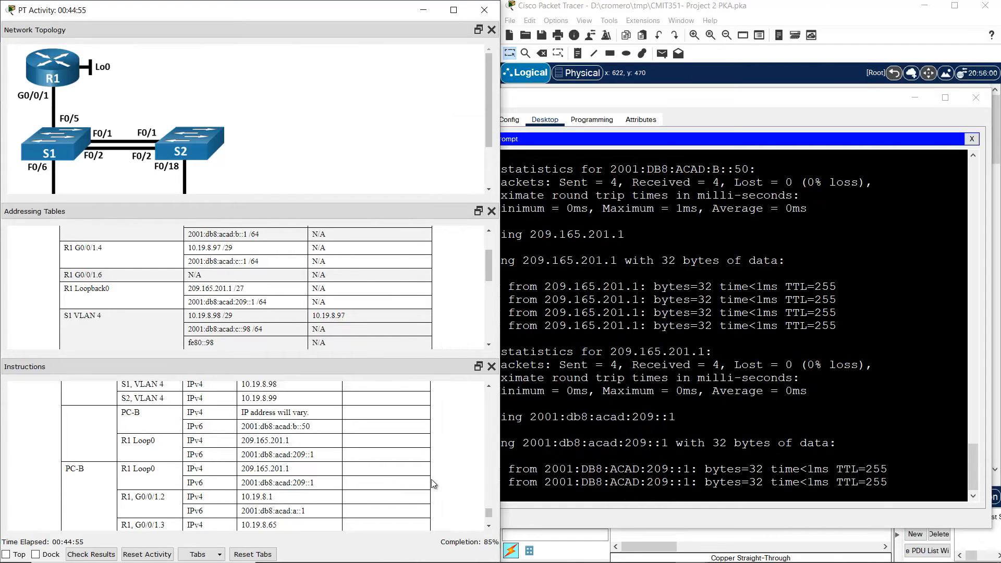
pyautogui.click(489, 527)
pyautogui.click(489, 527)
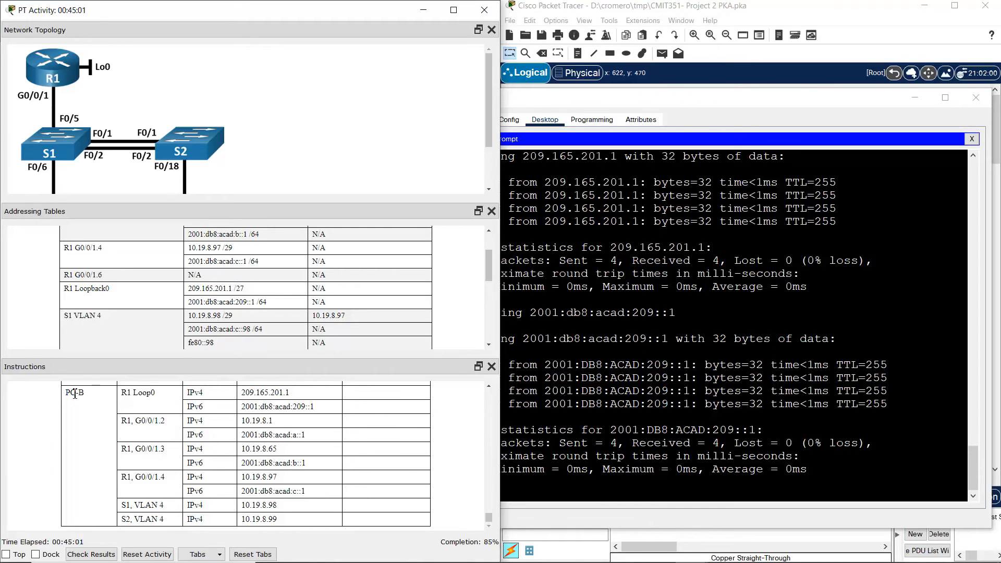
pyautogui.moveTo(74, 394); pyautogui.dragTo(370, 520)
pyautogui.click(371, 520)
pyautogui.click(837, 10)
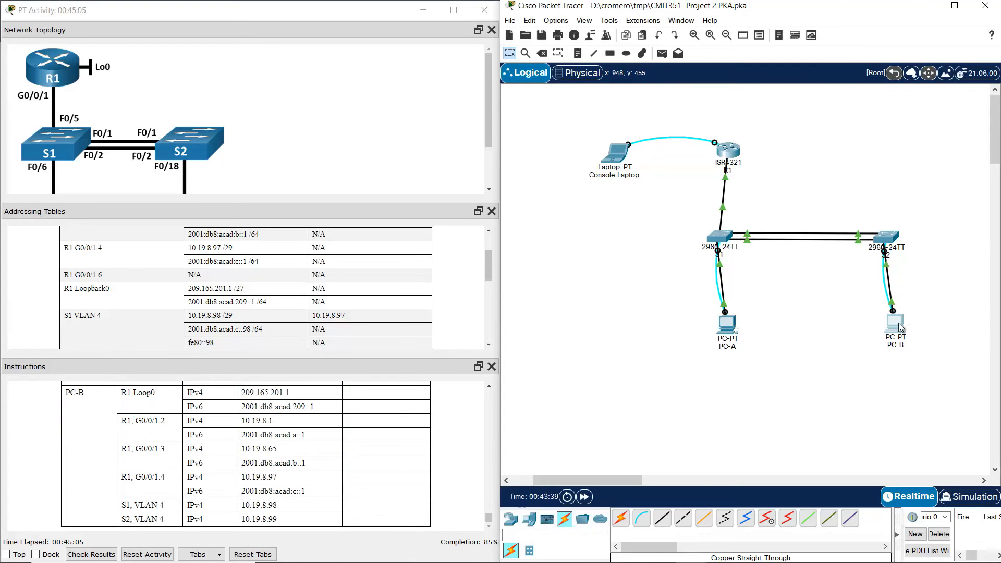
# - Open PC-B's Command Prompt and reposition and enlarge its window
pyautogui.click(899, 323)
pyautogui.click(571, 161)
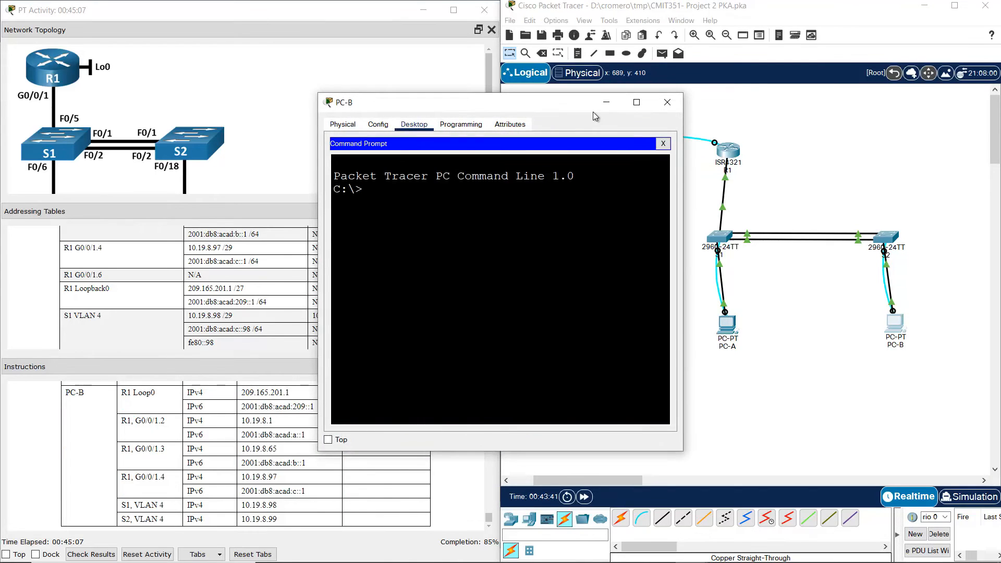
pyautogui.moveTo(593, 111); pyautogui.dragTo(711, 143)
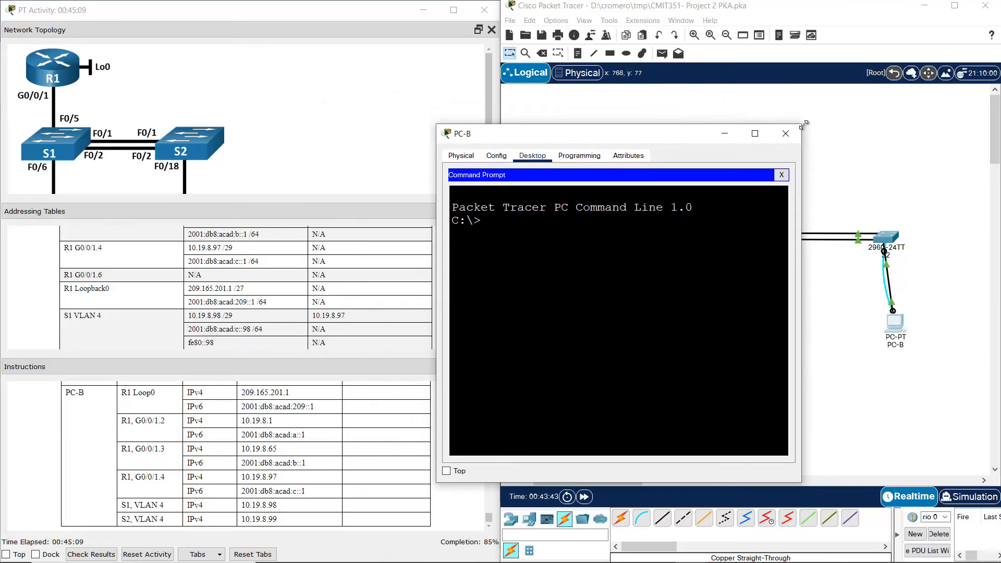
pyautogui.moveTo(803, 125); pyautogui.dragTo(964, 54)
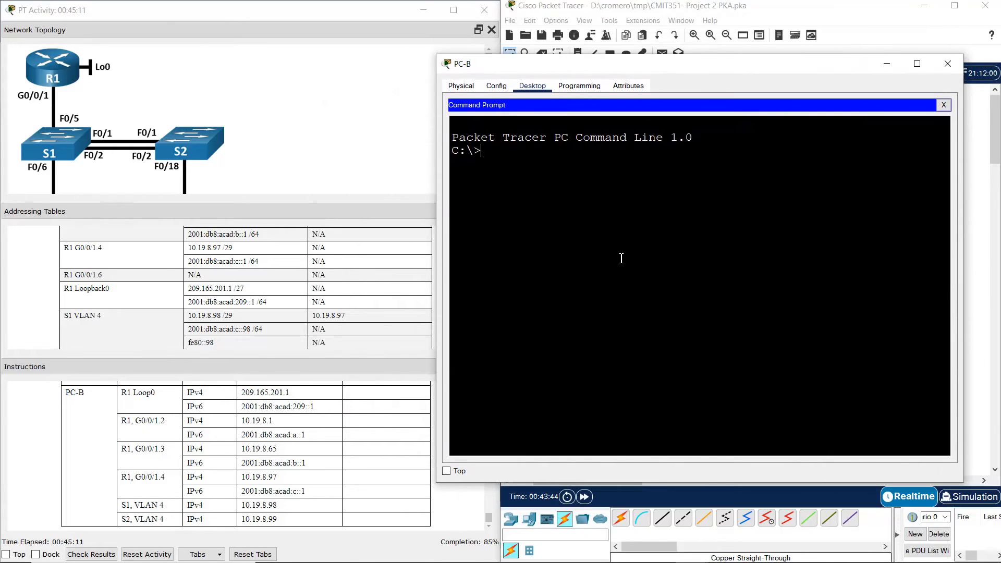
# - Ping R1 Loopback0 at 209.165.201.1 and 2001:db8:acad:209::1 from PC-B
pyautogui.moveTo(247, 394); pyautogui.dragTo(320, 398)
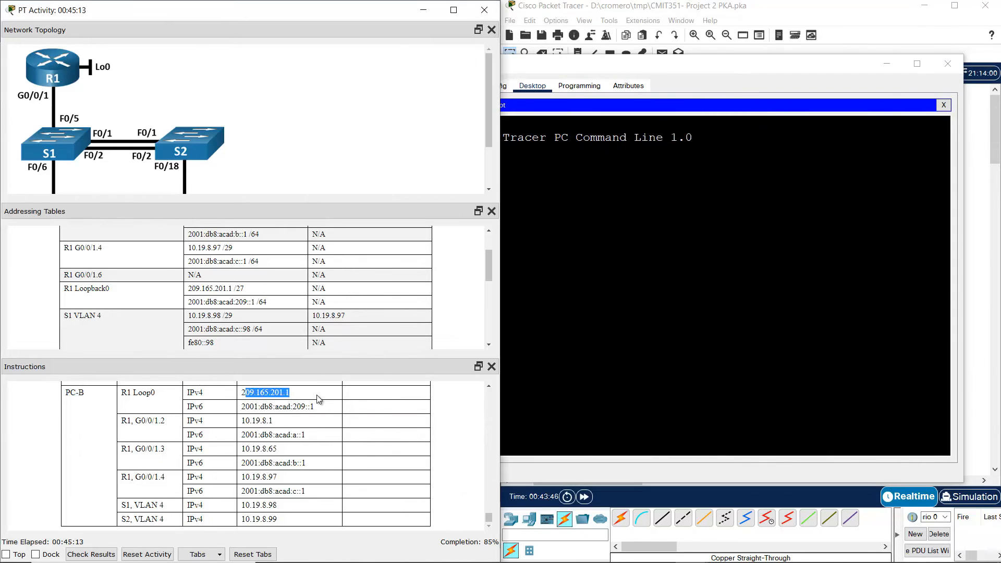
pyautogui.click(685, 305)
pyautogui.write('ping ')
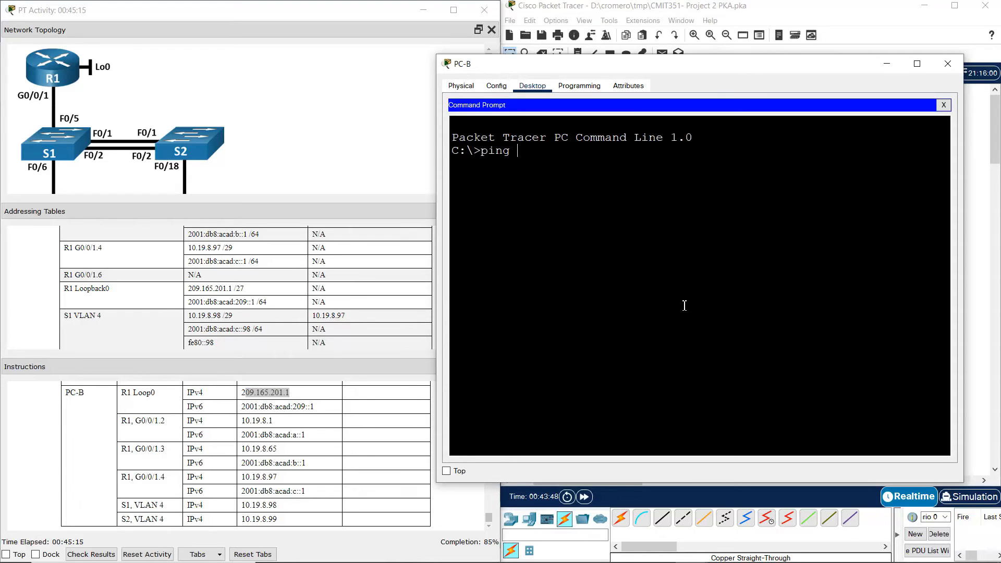
pyautogui.write('209.16520.11.')
pyautogui.press('Return')
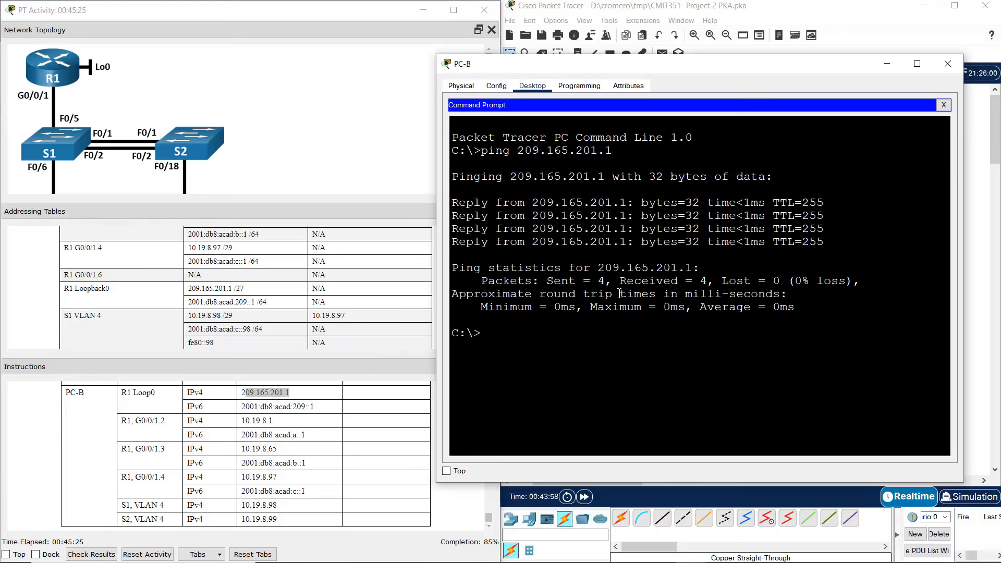
pyautogui.write('ping')
pyautogui.rightClick(582, 335)
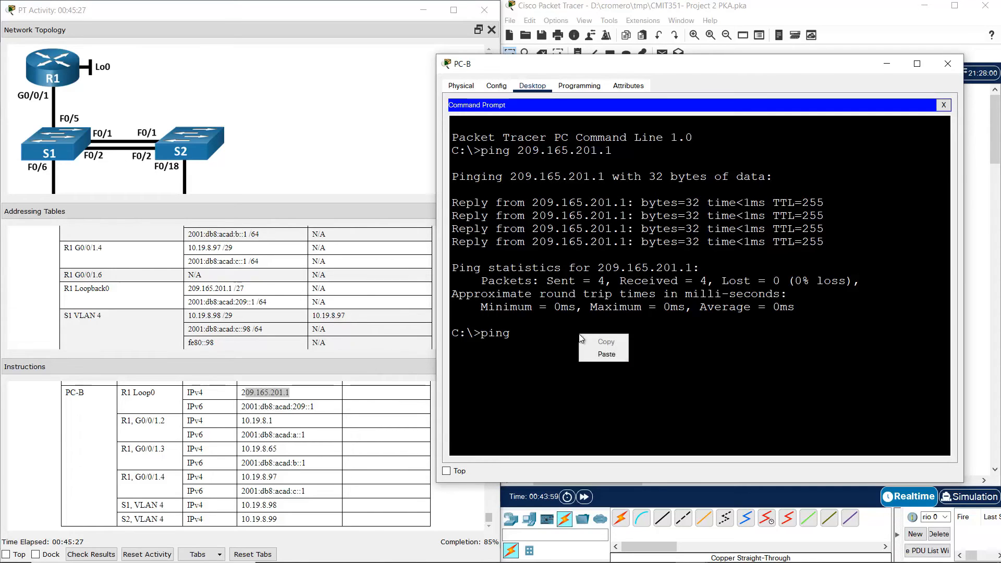
pyautogui.click(605, 359)
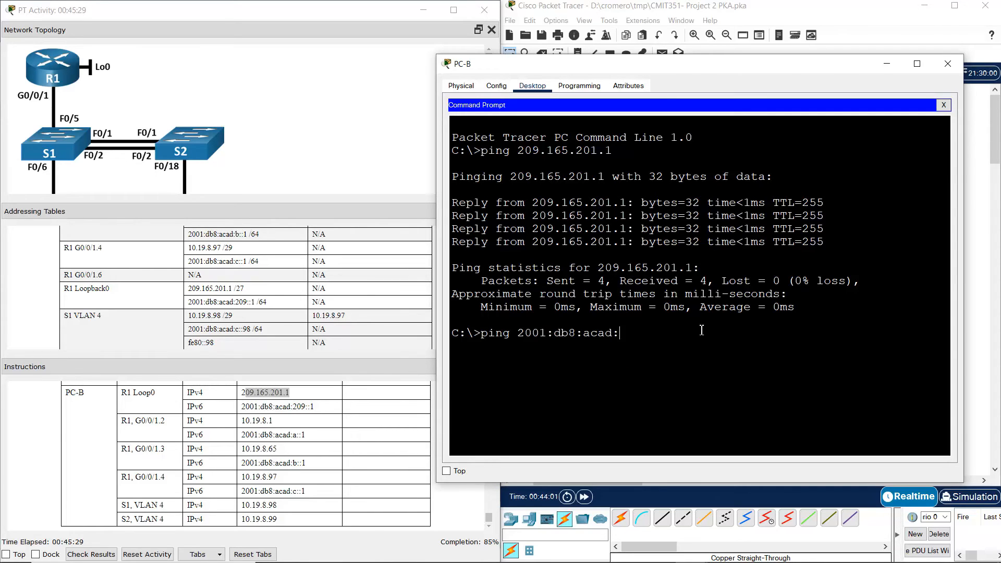
pyautogui.write('209::1')
pyautogui.press('Return')
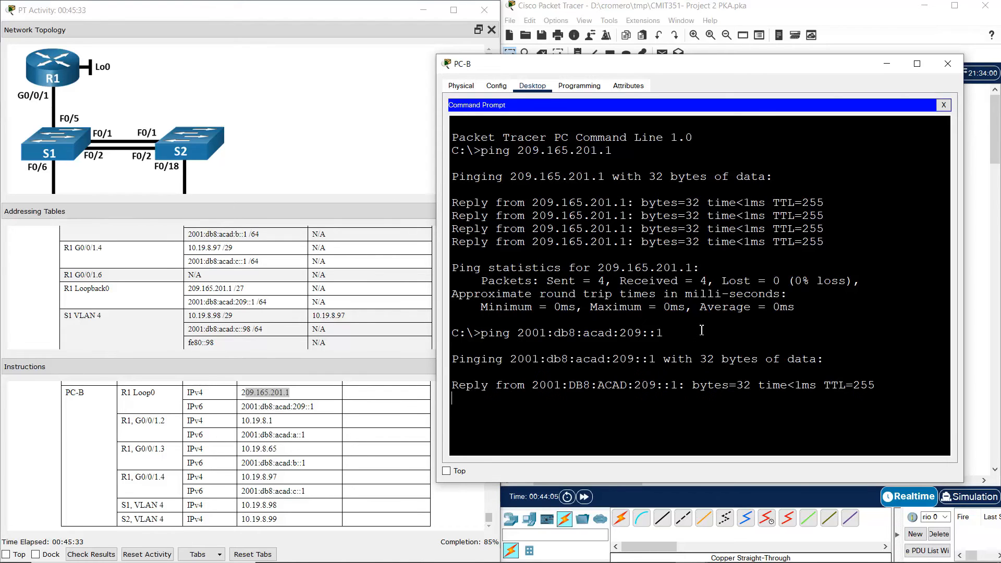
# - Ping R1 G0/0/1.2 at 10.19.8.1 and 2001:db8:acad:a::1 from PC-B
pyautogui.click(154, 420)
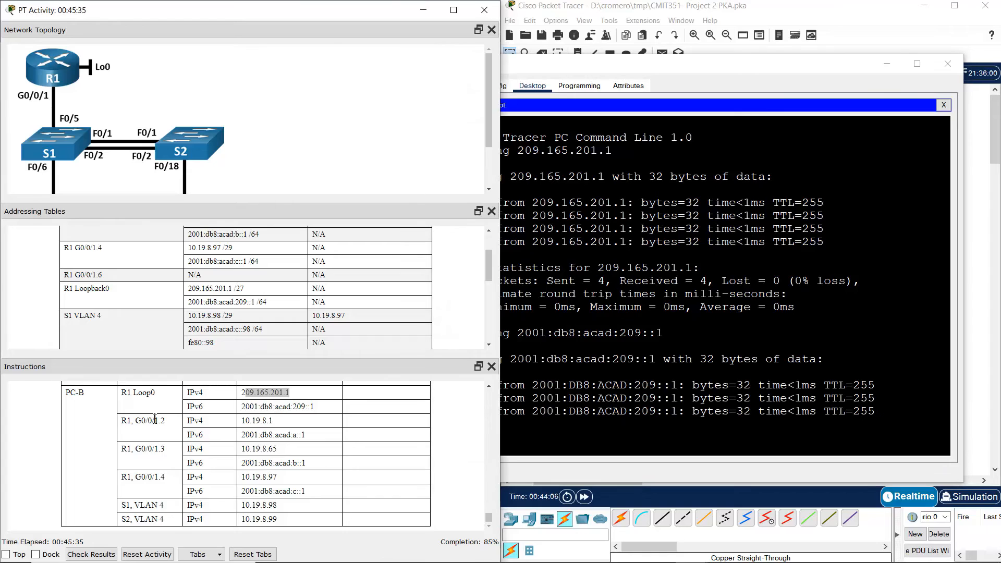
pyautogui.moveTo(155, 420); pyautogui.dragTo(302, 435)
pyautogui.click(652, 397)
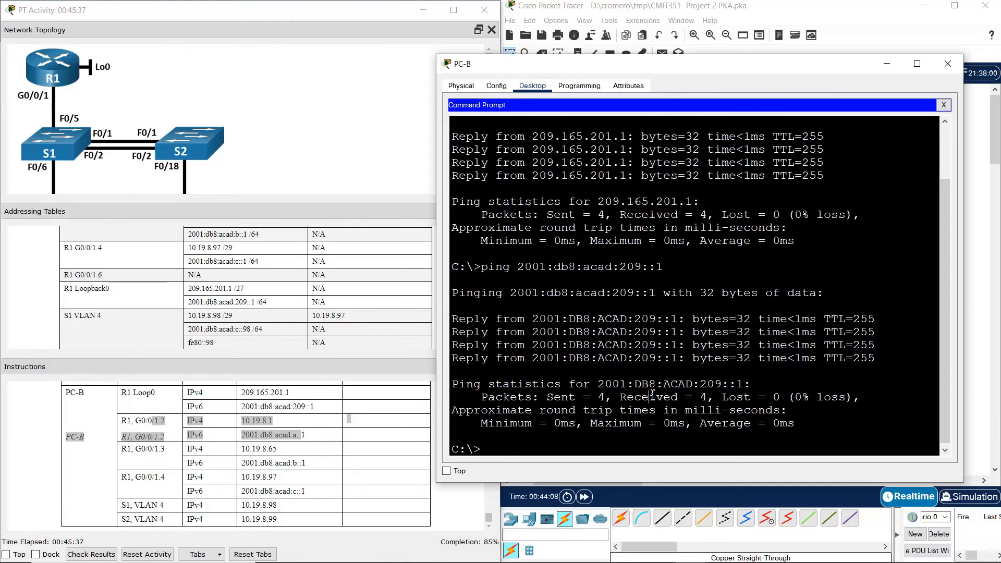
pyautogui.write('ping 10.')
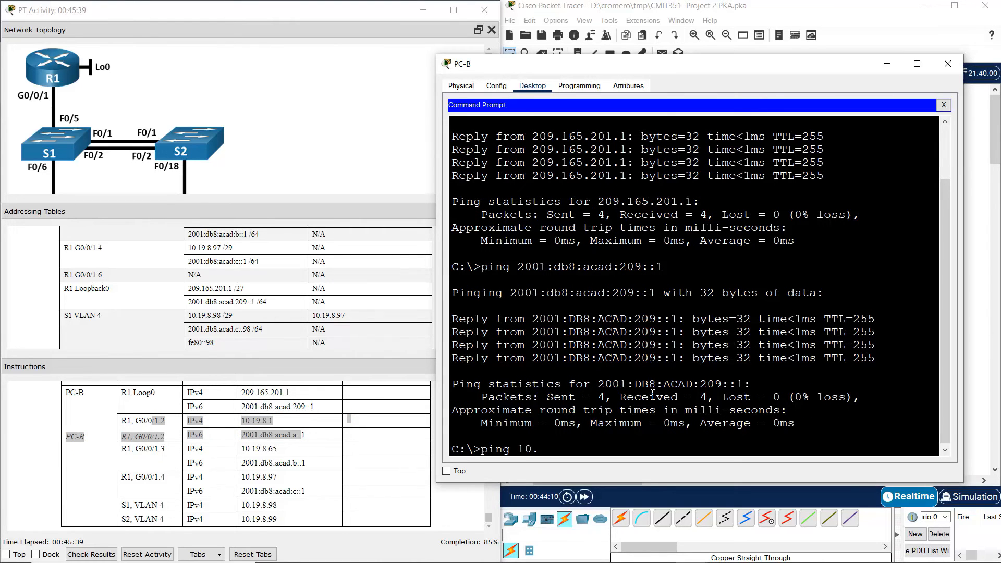
pyautogui.write('19.8.1')
pyautogui.press('Return')
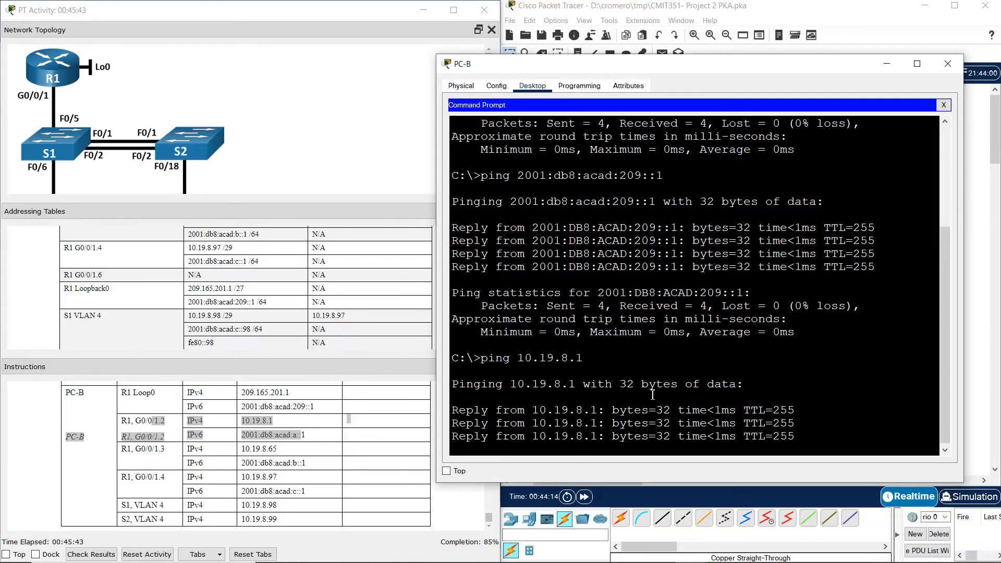
pyautogui.press('Up')
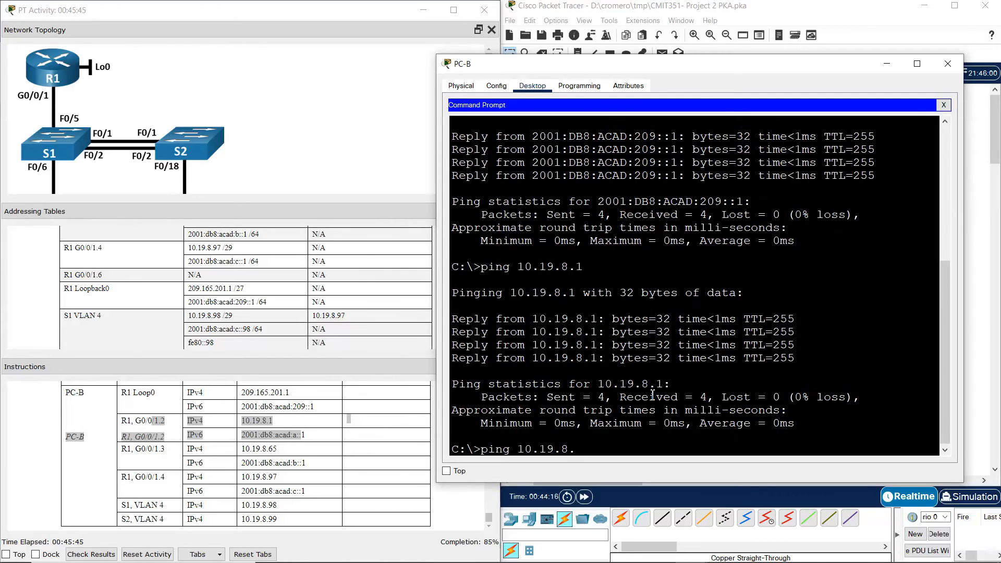
pyautogui.press('Up')
pyautogui.press('BackSpace')
pyautogui.press('Return')
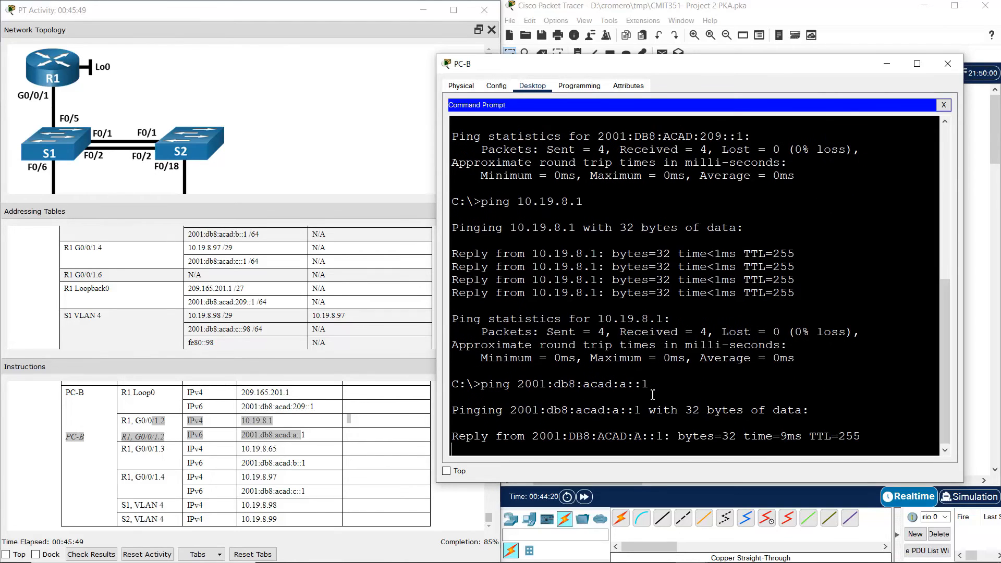
# - Ping R1 G0/0/1.3 at 10.19.8.65 and 2001:db8:acad:b::1 from PC-B
pyautogui.moveTo(252, 449); pyautogui.dragTo(313, 466)
pyautogui.click(571, 422)
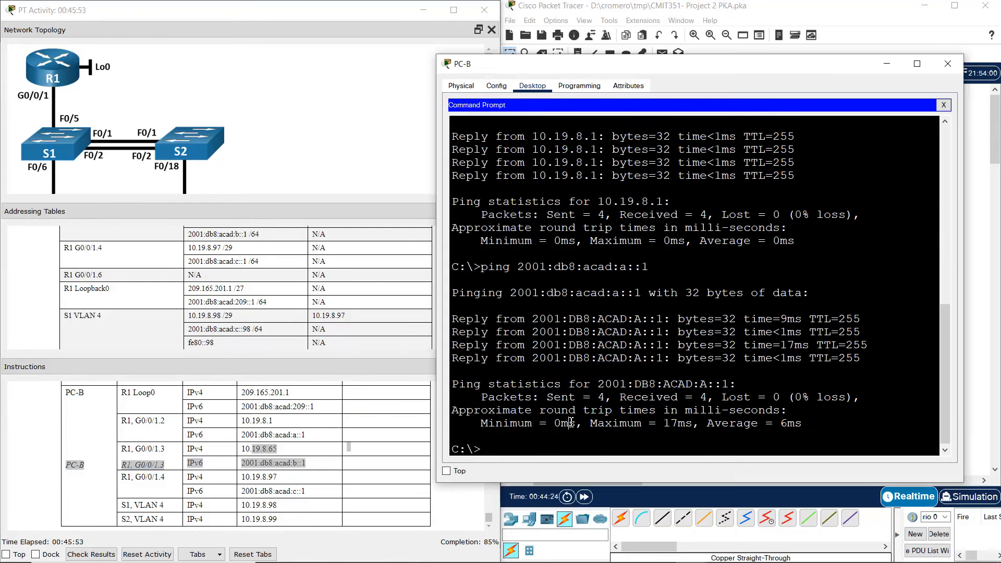
pyautogui.press('Up')
pyautogui.press('Up')
pyautogui.write('65')
pyautogui.press('Return')
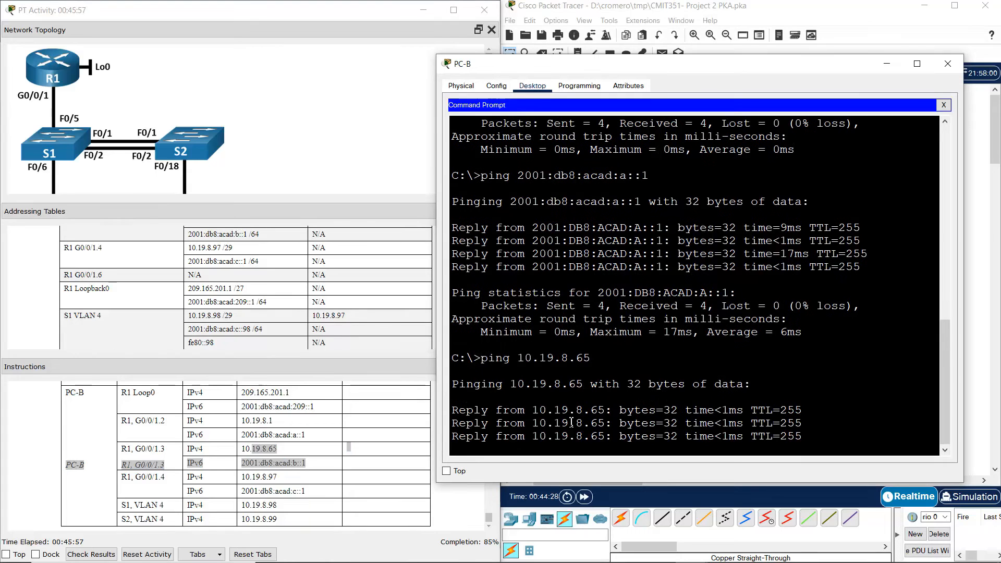
pyautogui.press('Up')
pyautogui.press('Up')
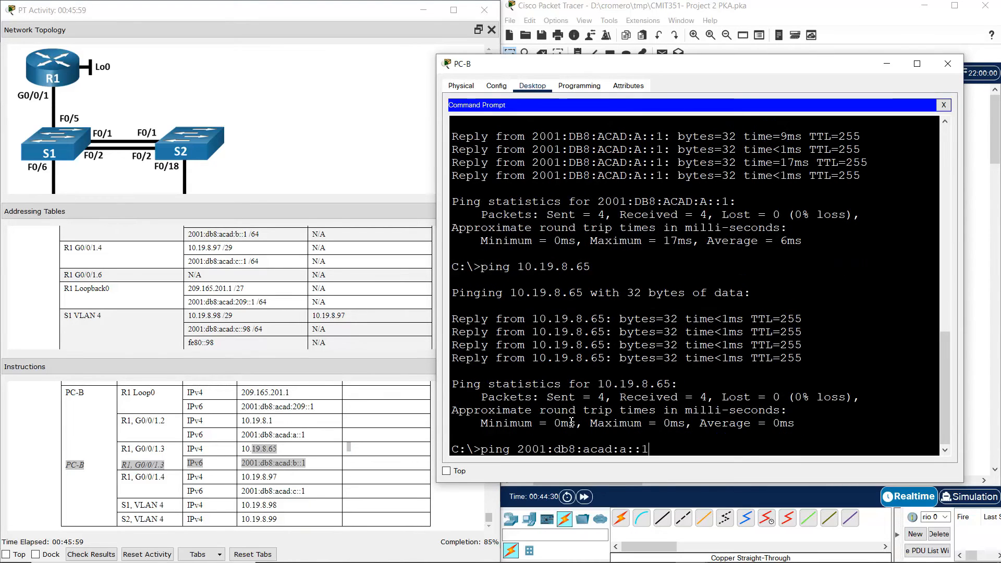
pyautogui.press('BackSpace')
pyautogui.write('b')
pyautogui.press('Return')
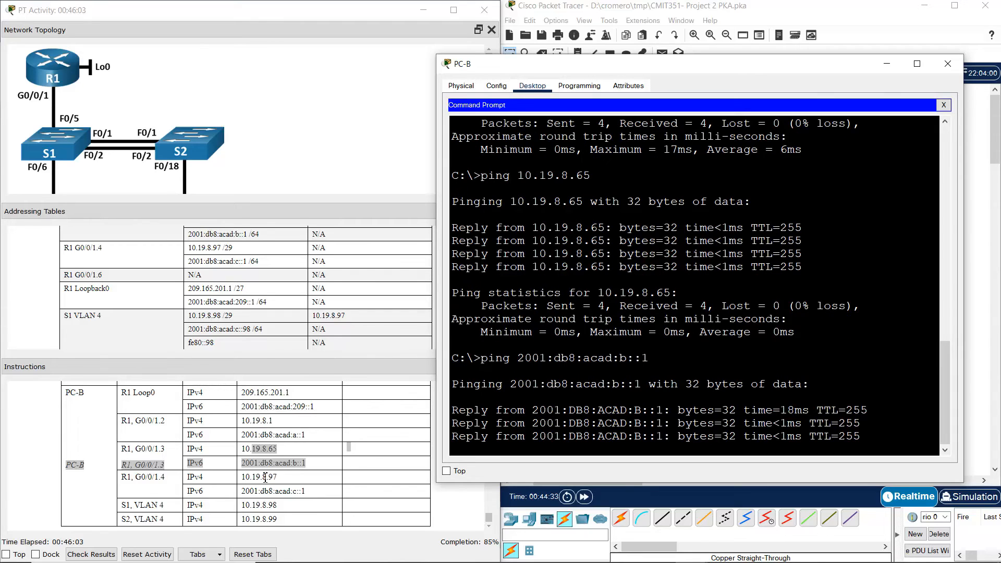
# - Ping R1 G0/0/1.4's IPv4 address 10.19.8.97 from PC-B
pyautogui.moveTo(265, 478); pyautogui.dragTo(294, 481)
pyautogui.click(686, 321)
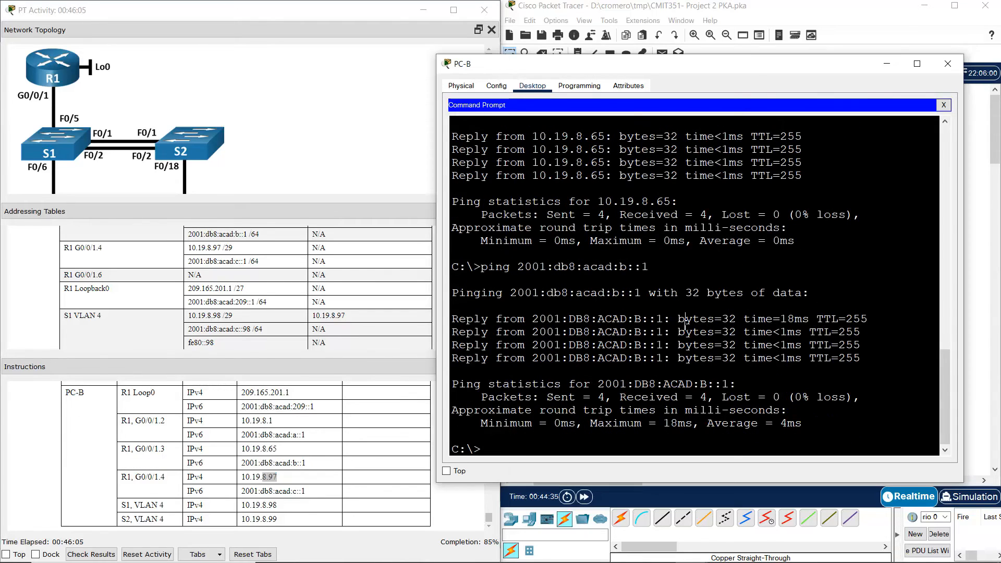
pyautogui.press('Up')
pyautogui.press('Up')
pyautogui.press('BackSpace')
pyautogui.write('97')
pyautogui.press('Return')
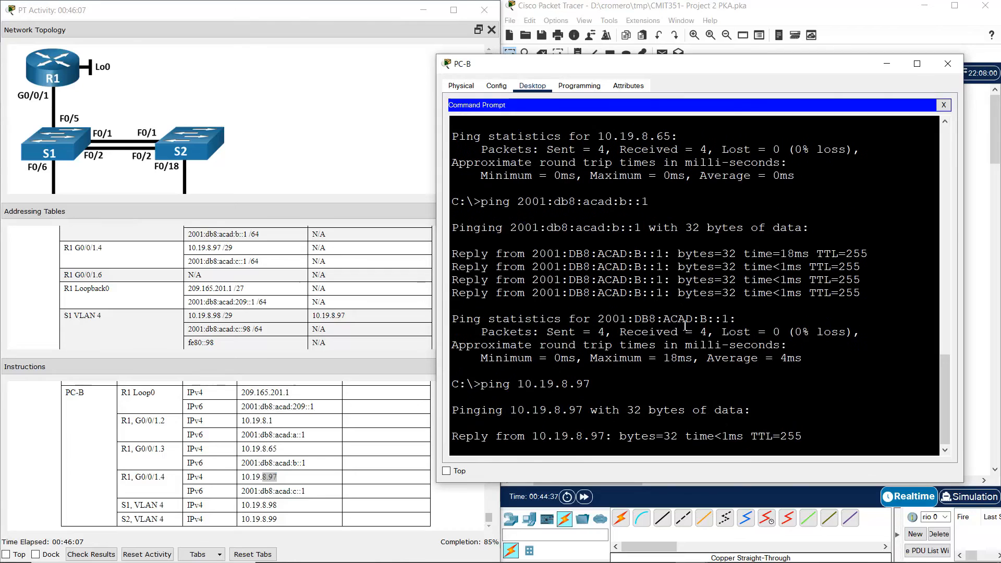
# - Ping R1 G0/0/1.4's IPv6 address 2001:db8:acad:c::1 from PC-B and mark the next test rows
pyautogui.moveTo(291, 491); pyautogui.dragTo(307, 492)
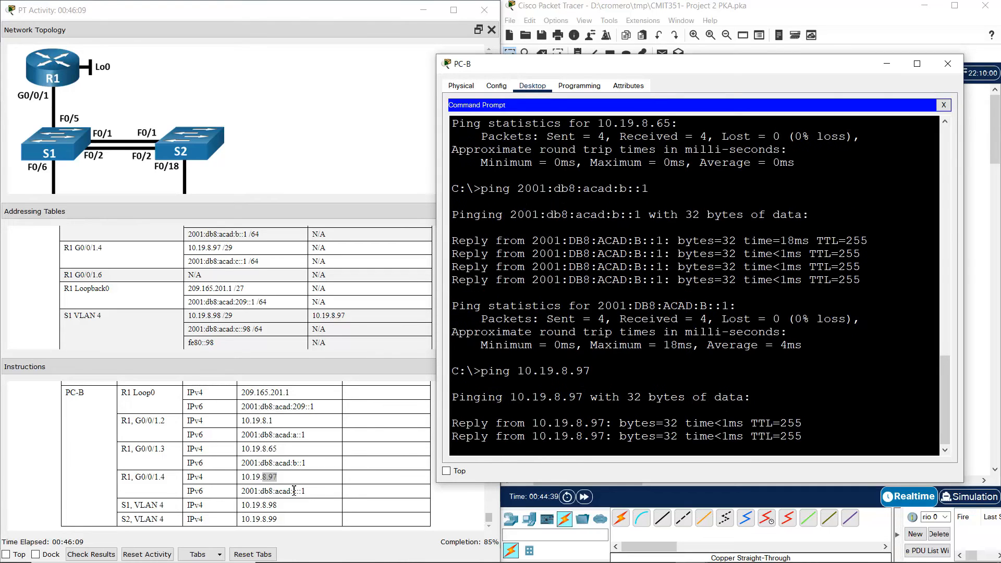
pyautogui.click(685, 390)
pyautogui.press('Up')
pyautogui.press('Up')
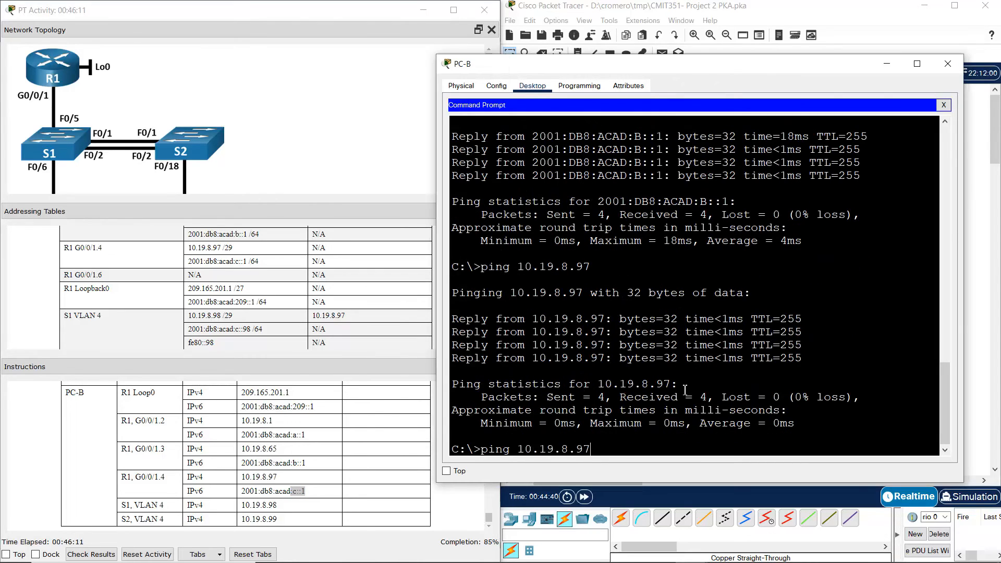
pyautogui.press('Left')
pyautogui.press('BackSpace')
pyautogui.write('c')
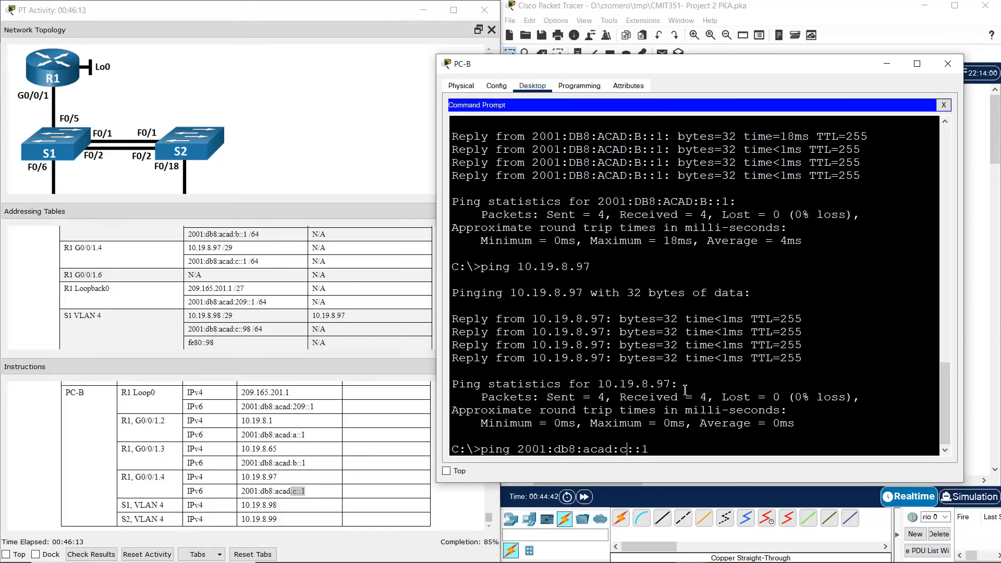
pyautogui.press('Return')
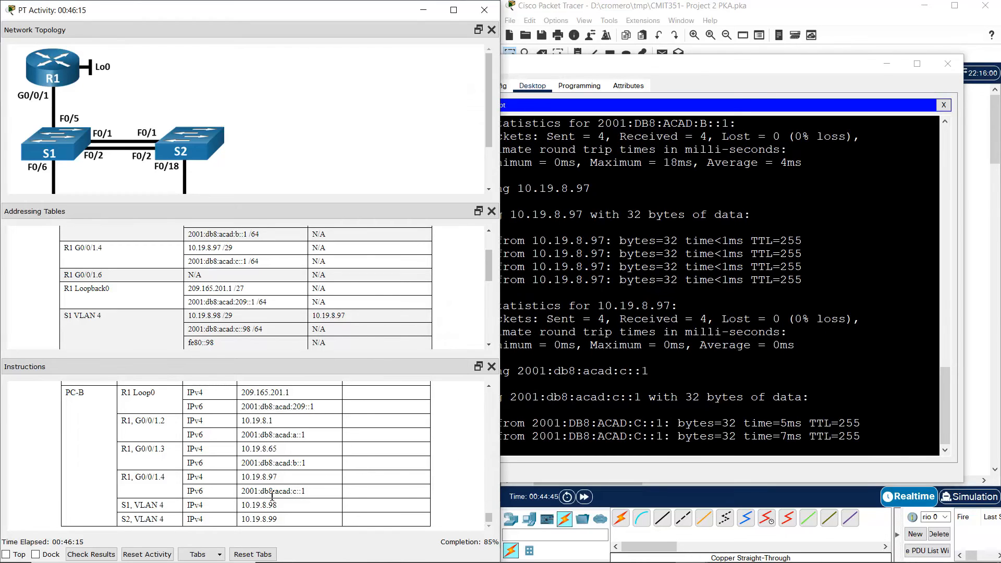
pyautogui.click(273, 495)
pyautogui.moveTo(152, 505); pyautogui.dragTo(302, 520)
pyautogui.click(726, 306)
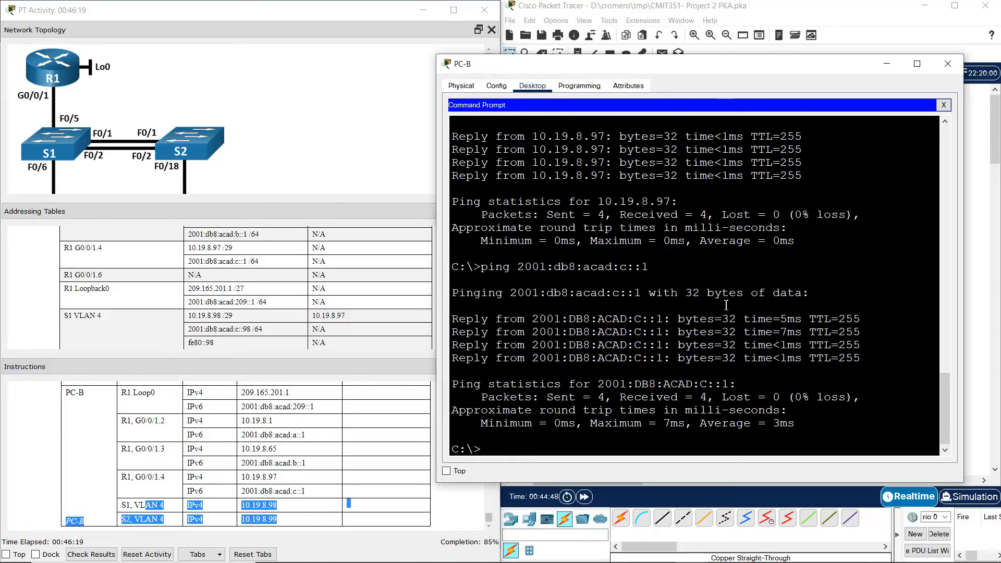
# - Ping S1 at 10.19.8.98 and S2 at 10.19.8.99 from PC-B, each getting four replies
pyautogui.press('Up')
pyautogui.press('Up')
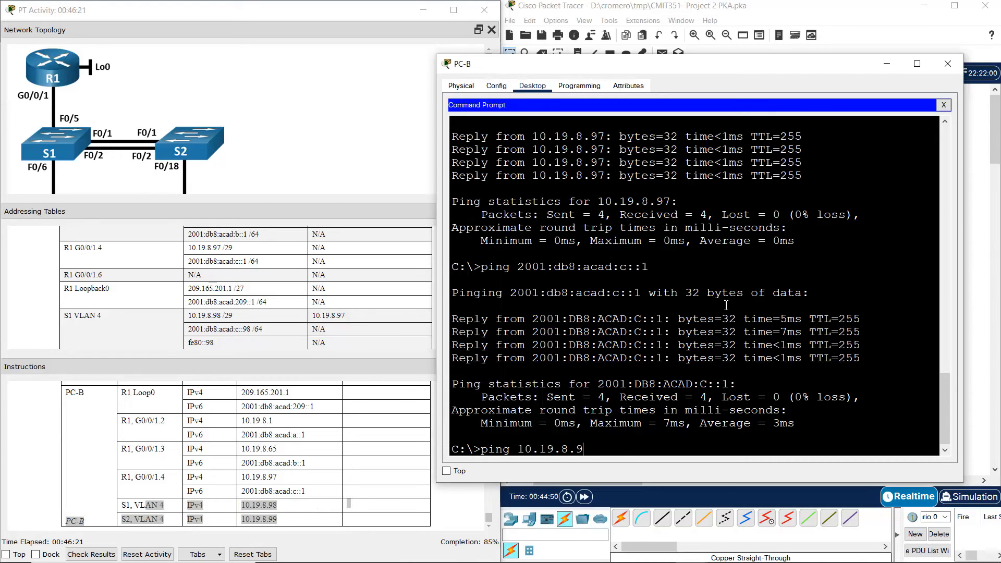
pyautogui.press('Return')
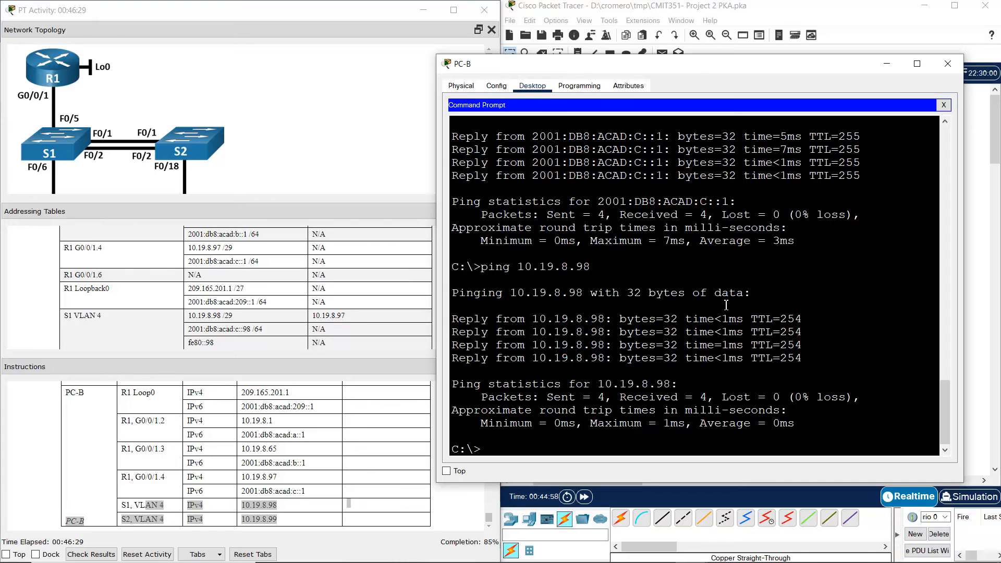
pyautogui.press('Up')
pyautogui.write('9')
pyautogui.press('Return')
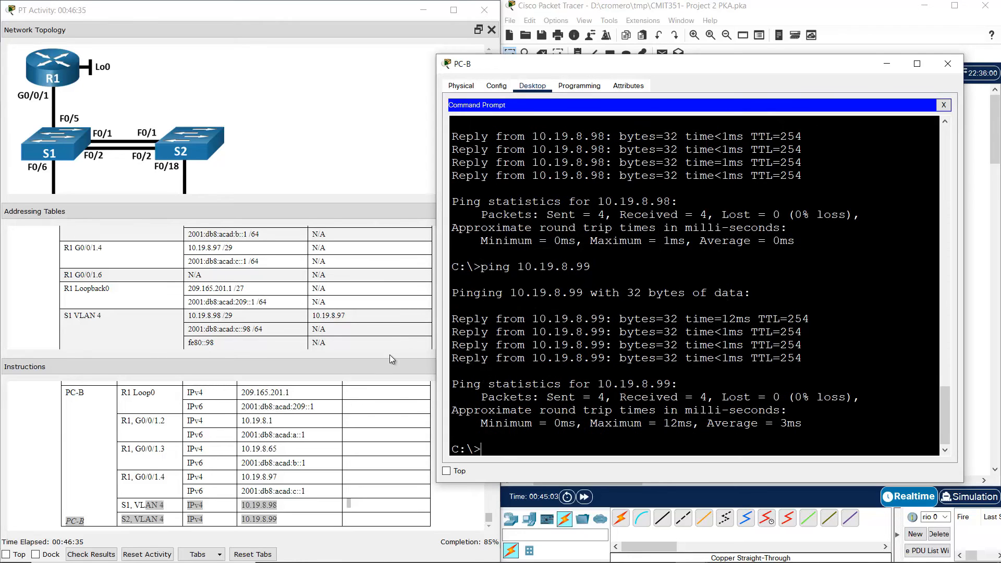
pyautogui.click(378, 455)
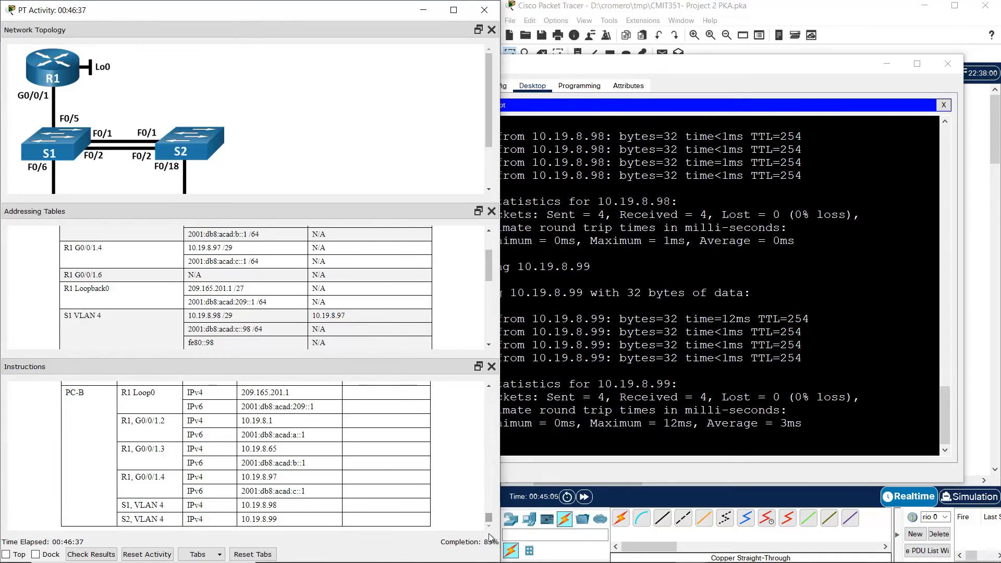
# - Open Check Results and its Assessment Items list, showing a 300/350 score
pyautogui.click(784, 8)
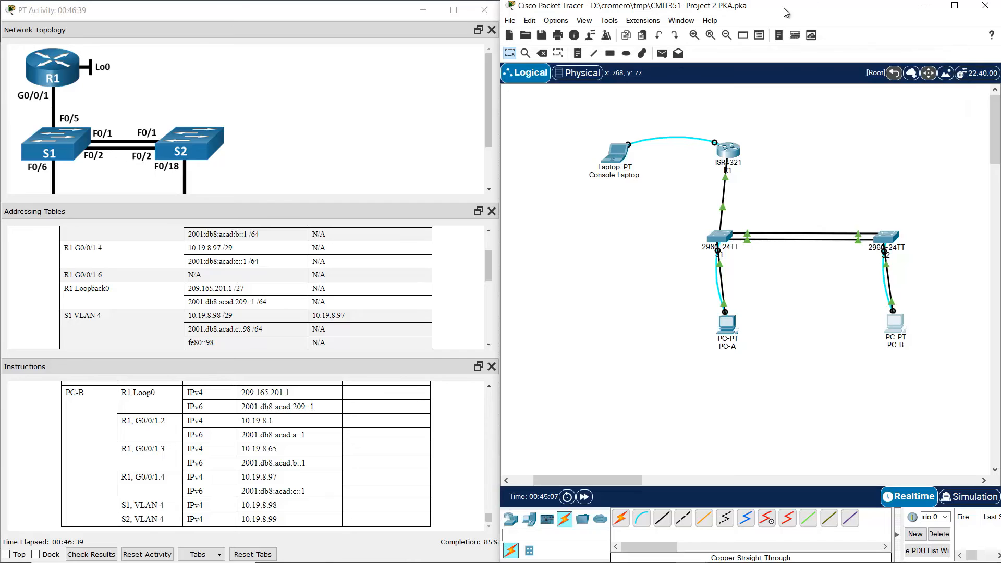
pyautogui.click(102, 555)
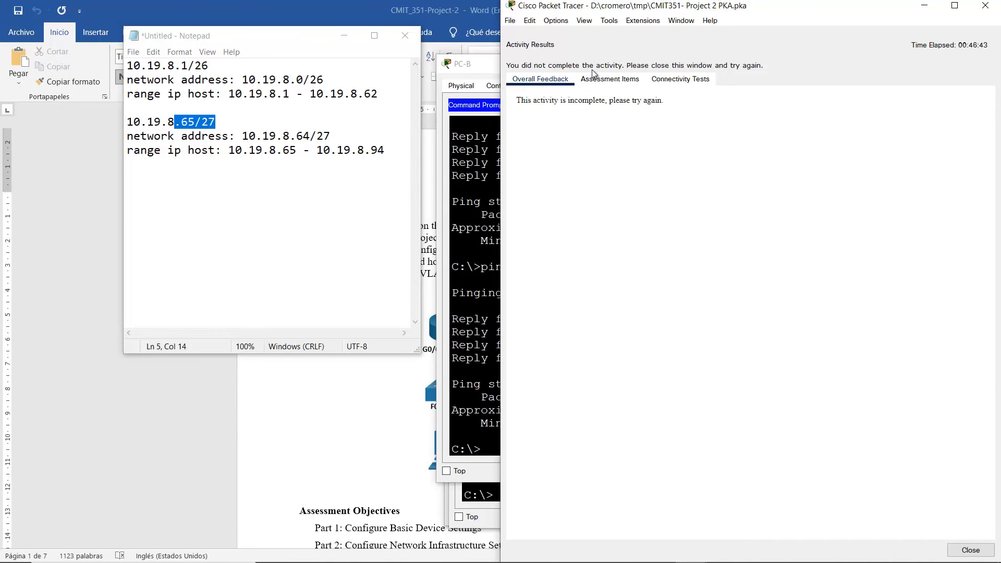
pyautogui.click(608, 82)
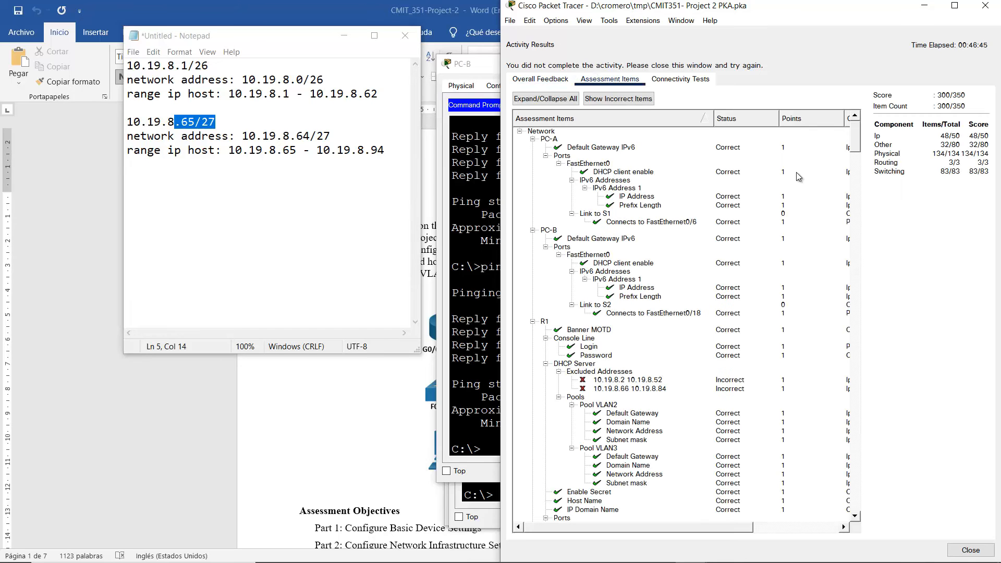
pyautogui.moveTo(855, 135); pyautogui.dragTo(838, 440)
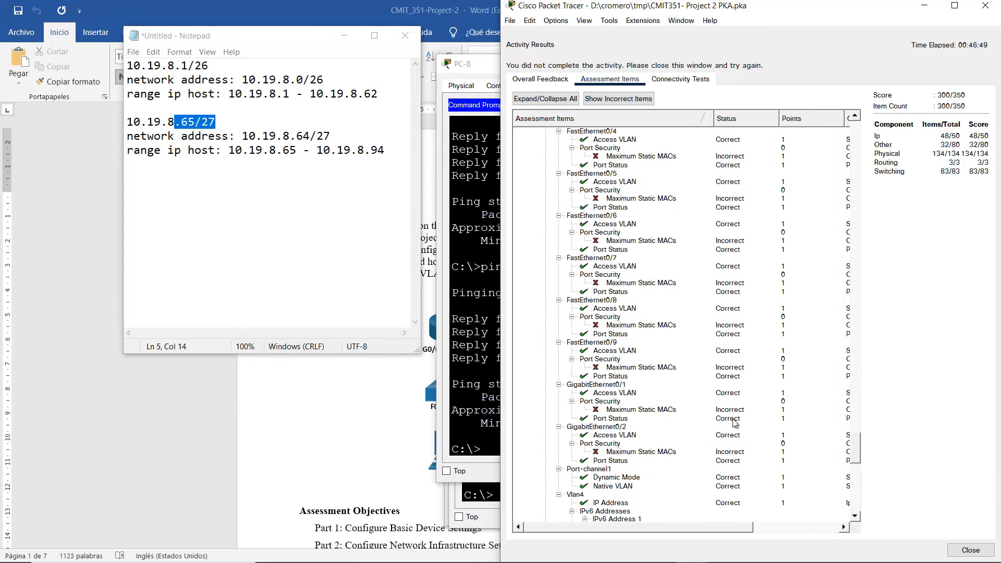
# - Inspect the incorrect Maximum Static MACs items for Fa0/9, G0/1, G0/2, Fa0/3–Fa0/7 and Fa0/24
pyautogui.click(656, 369)
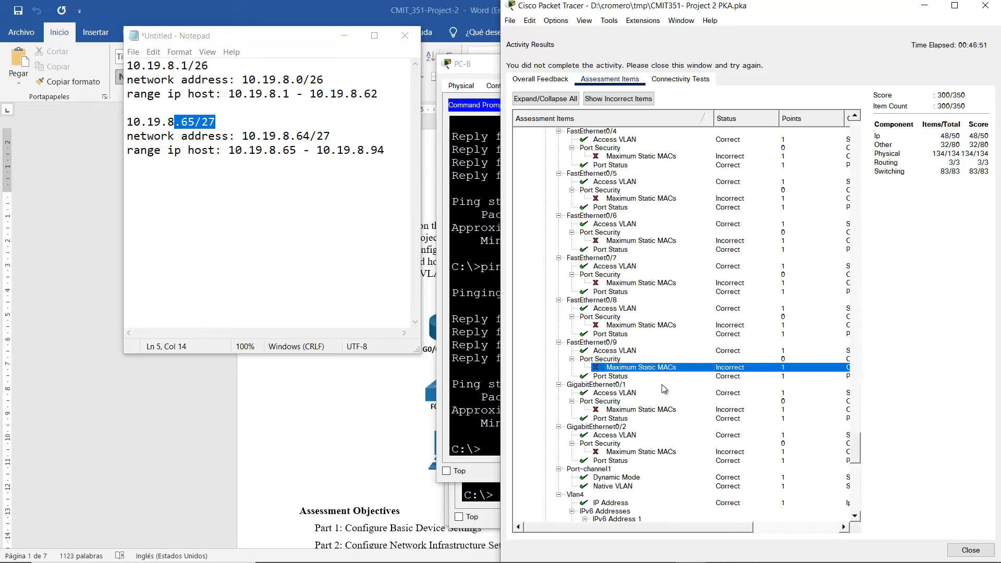
pyautogui.click(662, 410)
pyautogui.click(649, 453)
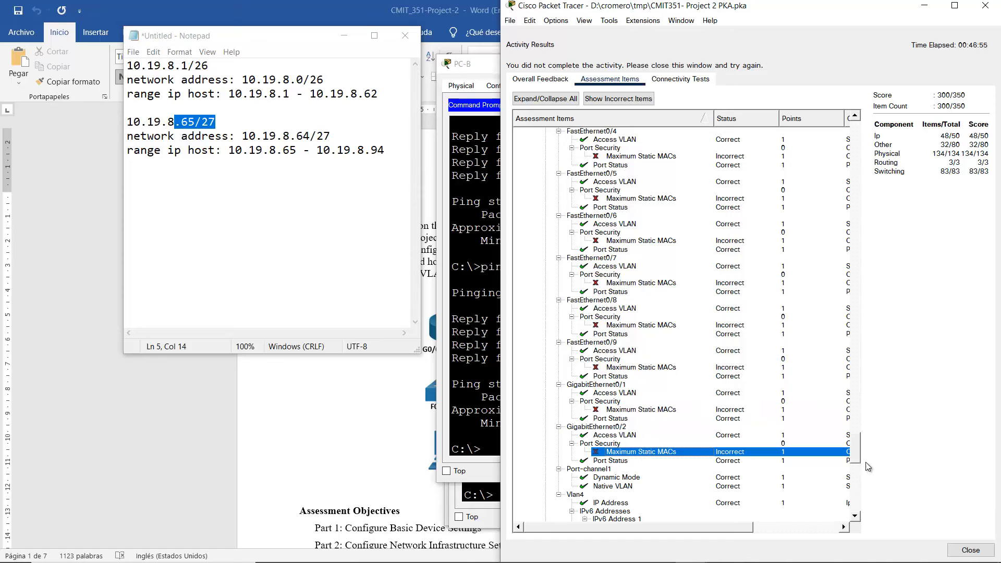
pyautogui.scroll(2, 857, 455)
pyautogui.scroll(4, 857, 455)
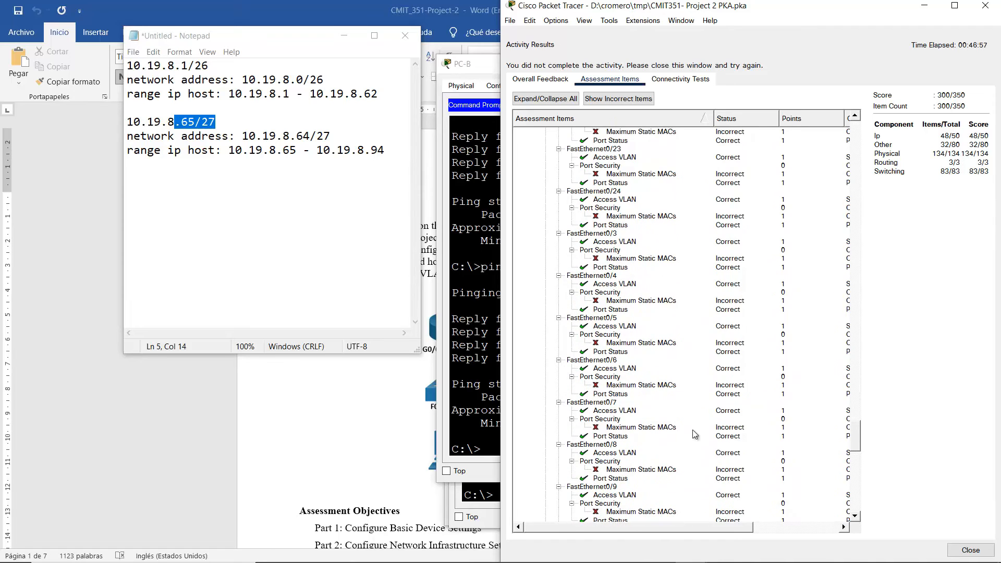
pyautogui.click(660, 427)
pyautogui.click(639, 386)
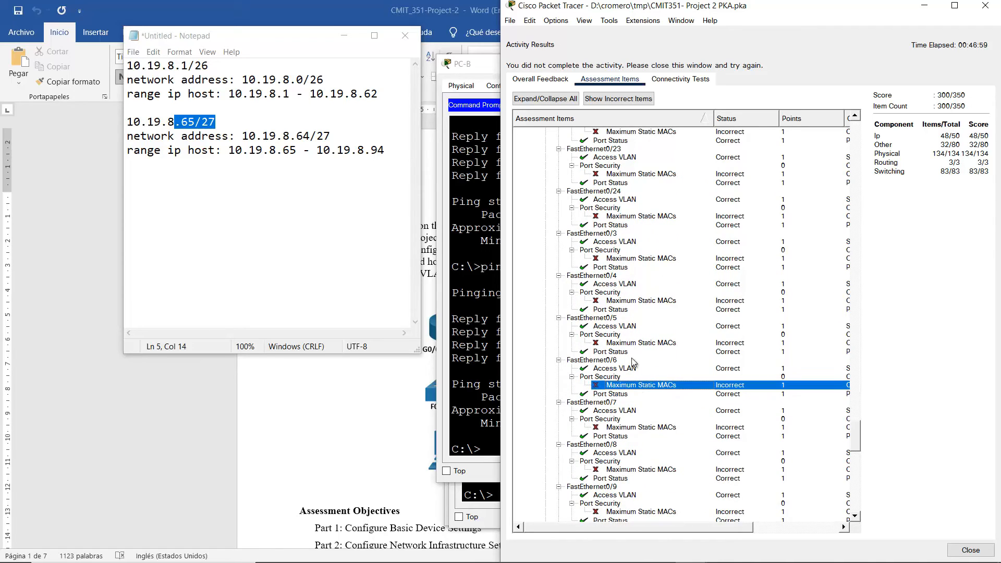
pyautogui.click(634, 344)
pyautogui.click(636, 302)
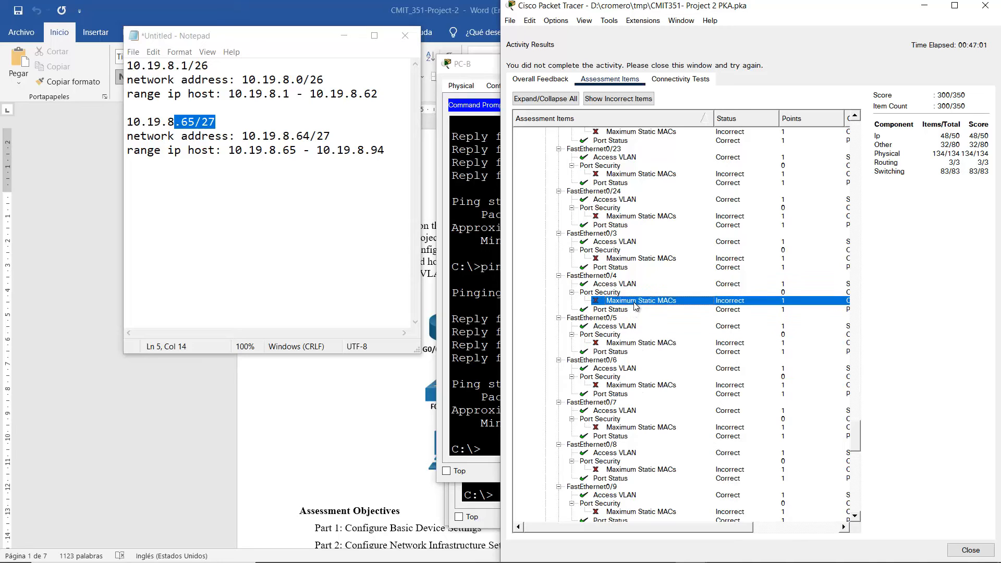
pyautogui.click(647, 259)
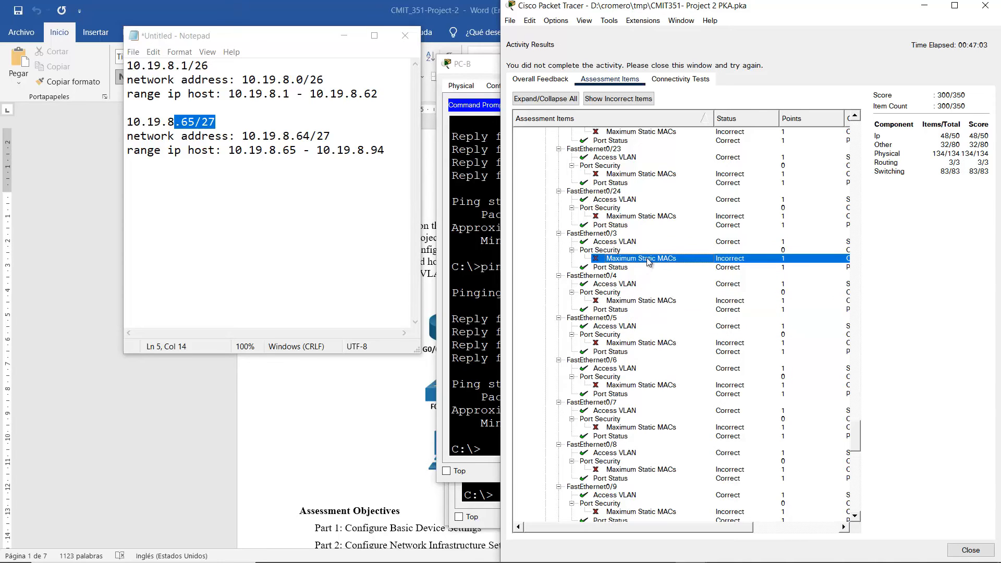
pyautogui.click(649, 217)
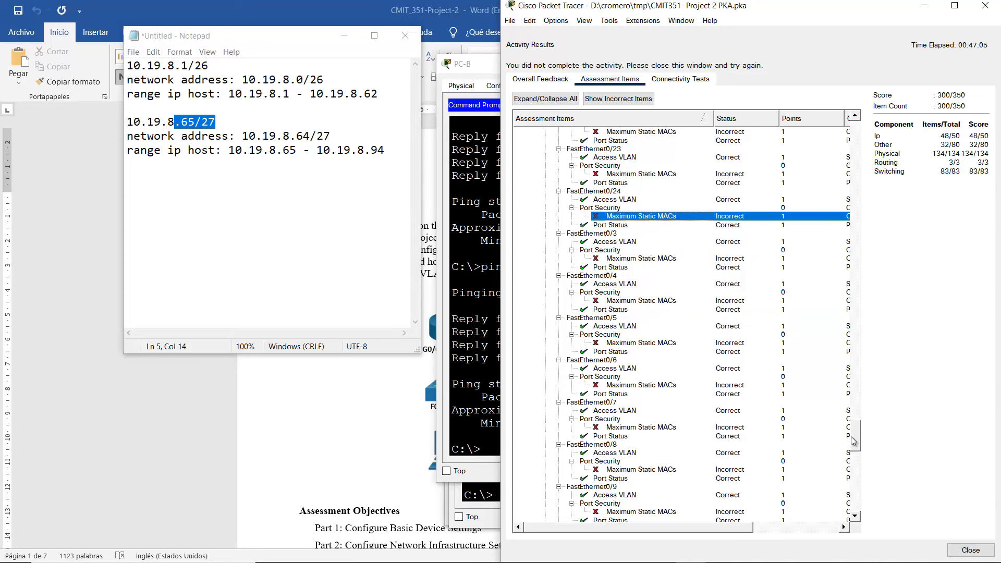
# - Inspect the Fa0/20–Fa0/23 Maximum Static MACs items, then close the results
pyautogui.moveTo(854, 434); pyautogui.dragTo(854, 416)
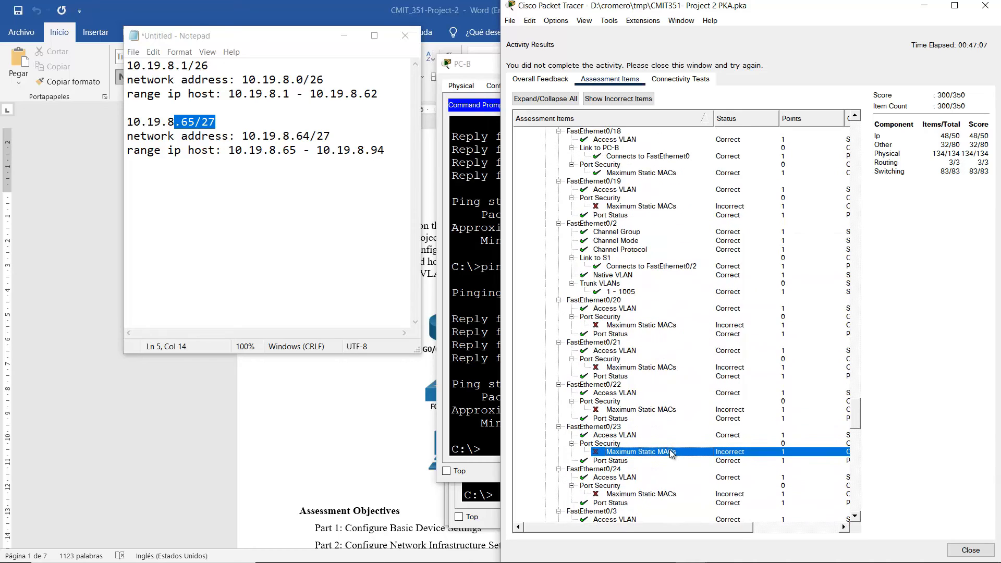
pyautogui.click(683, 451)
pyautogui.click(647, 412)
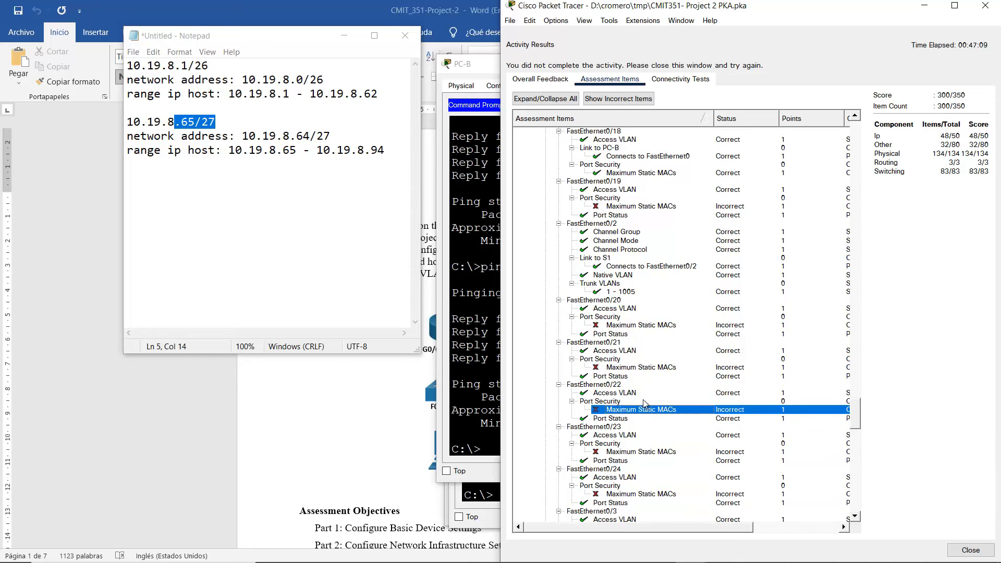
pyautogui.click(642, 366)
pyautogui.click(641, 326)
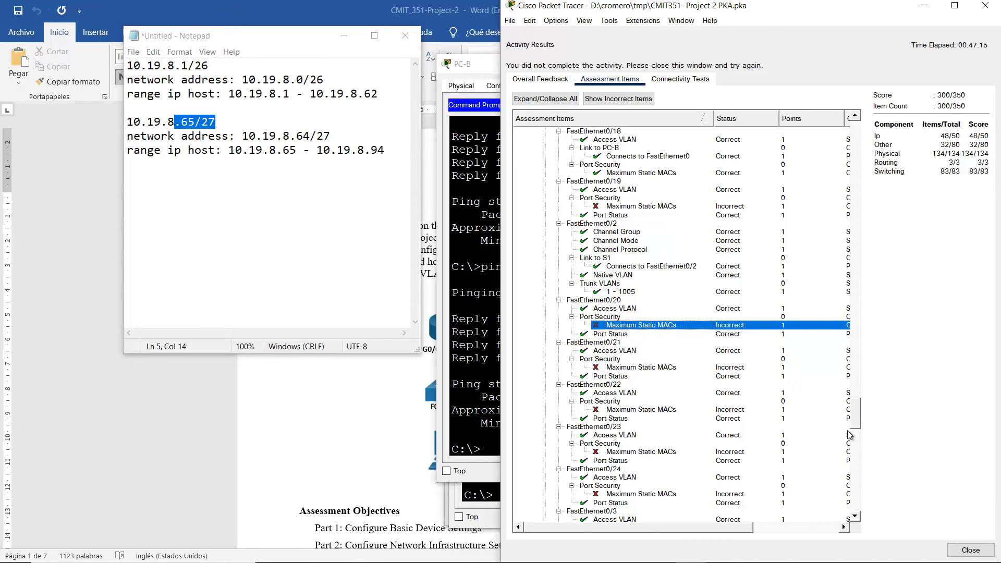
pyautogui.moveTo(860, 421); pyautogui.dragTo(858, 412)
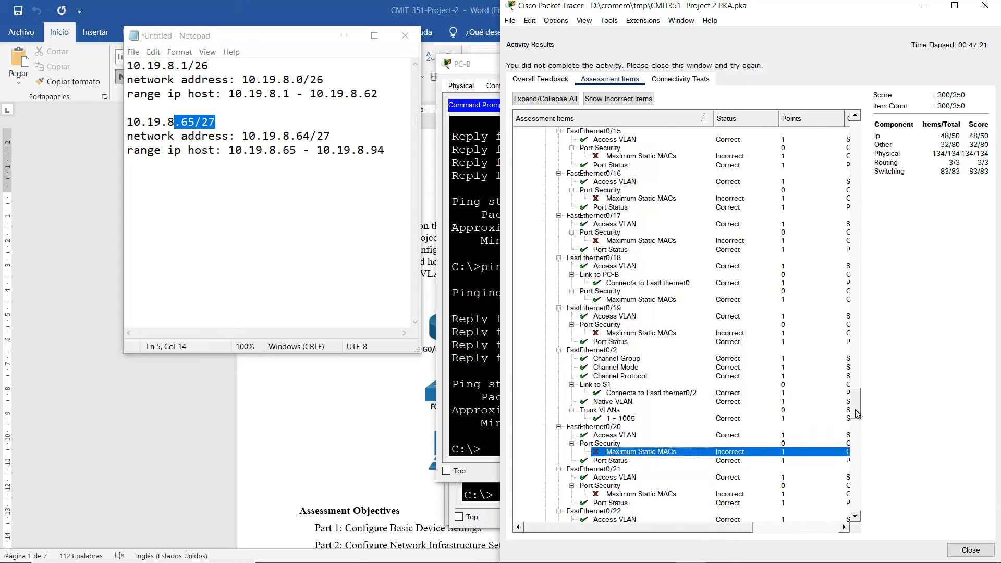
pyautogui.click(971, 550)
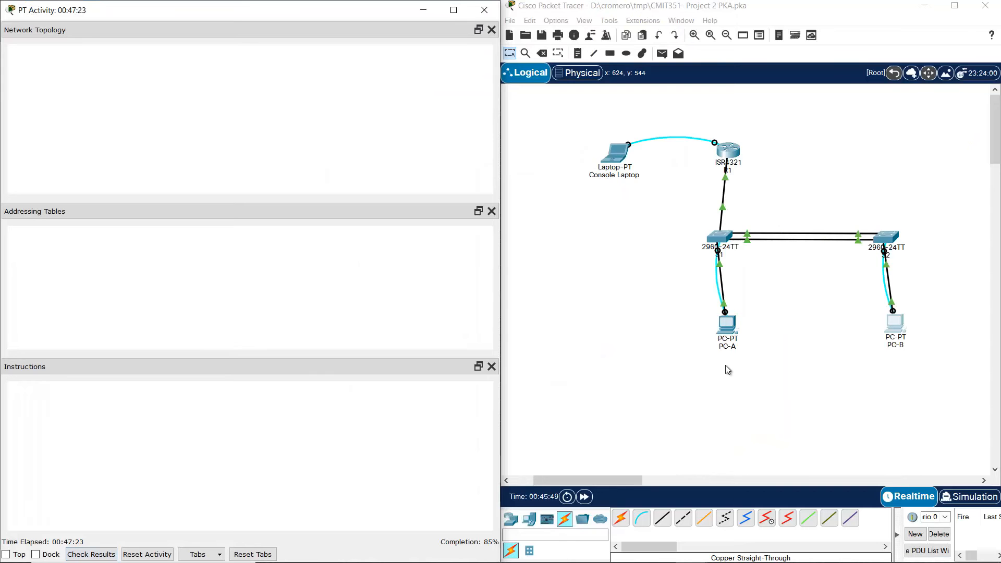
# - Connect PC-A's terminal to S1's console, log in, and enter privileged global configuration mode
pyautogui.click(663, 268)
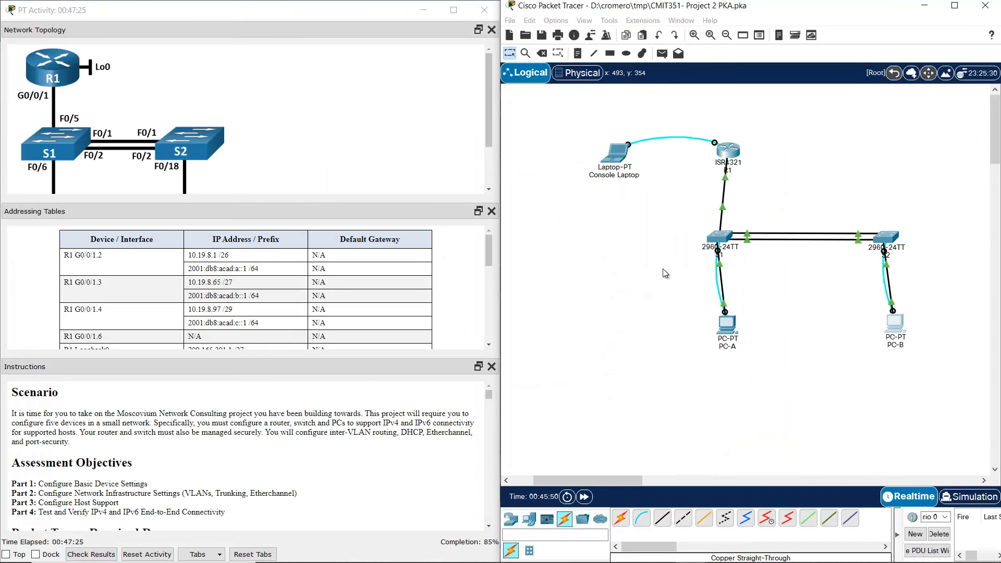
pyautogui.click(725, 324)
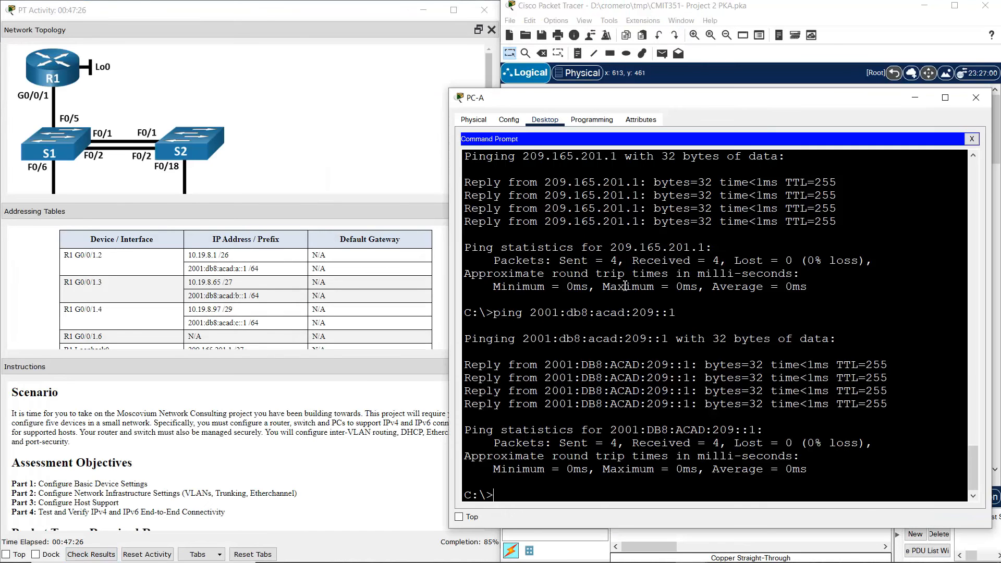
pyautogui.click(972, 139)
pyautogui.click(699, 164)
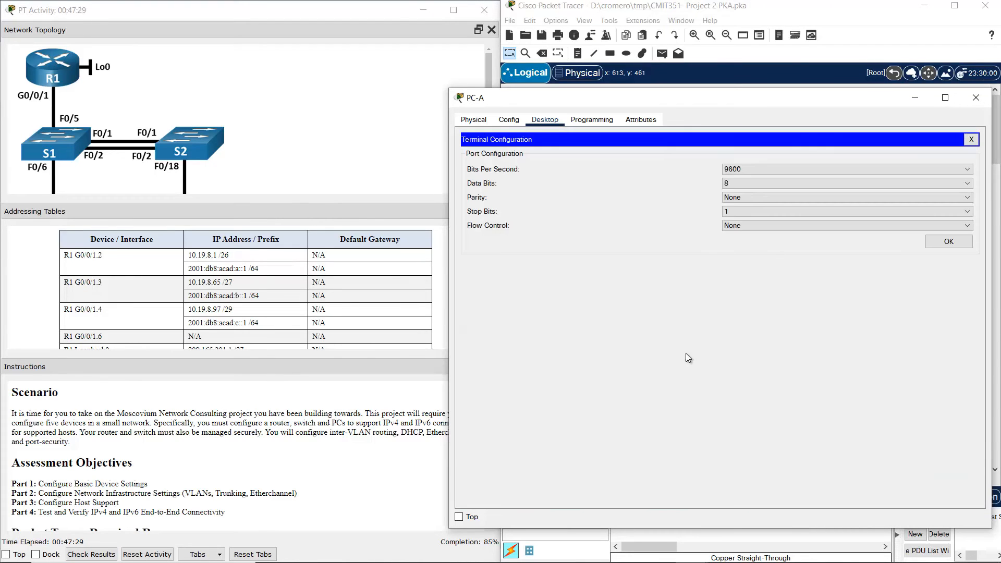
pyautogui.click(949, 242)
pyautogui.press('Return')
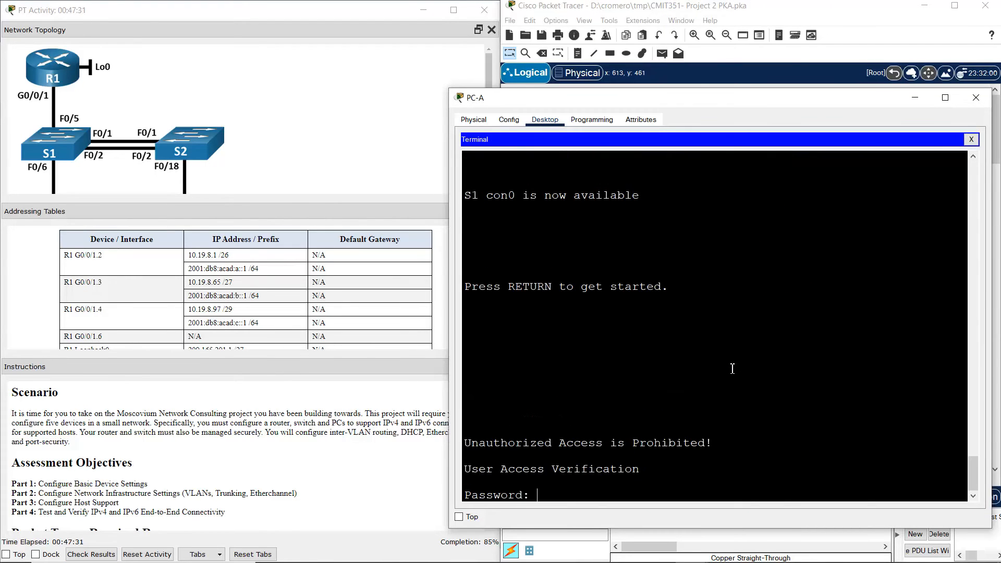
pyautogui.press('Return')
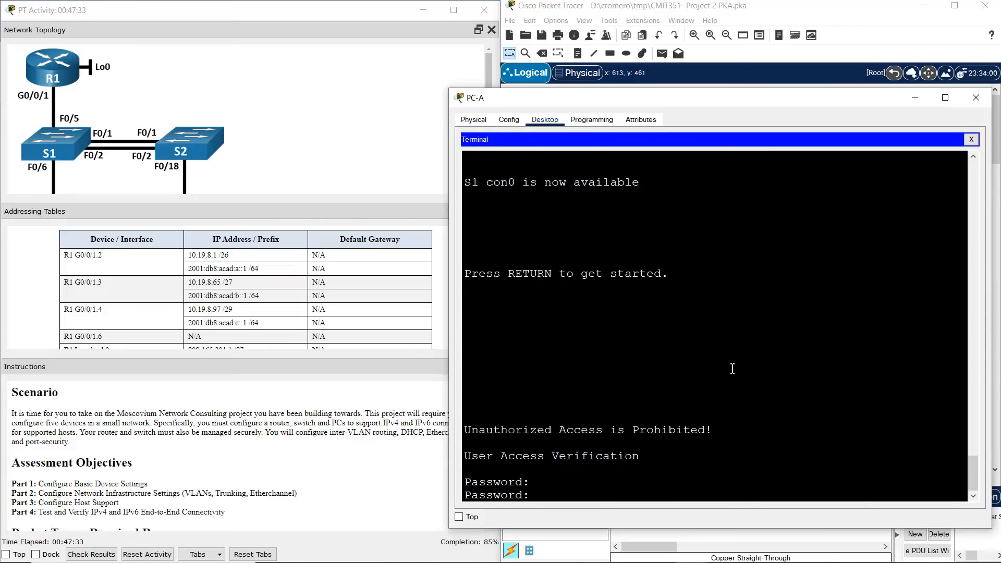
pyautogui.press('Return')
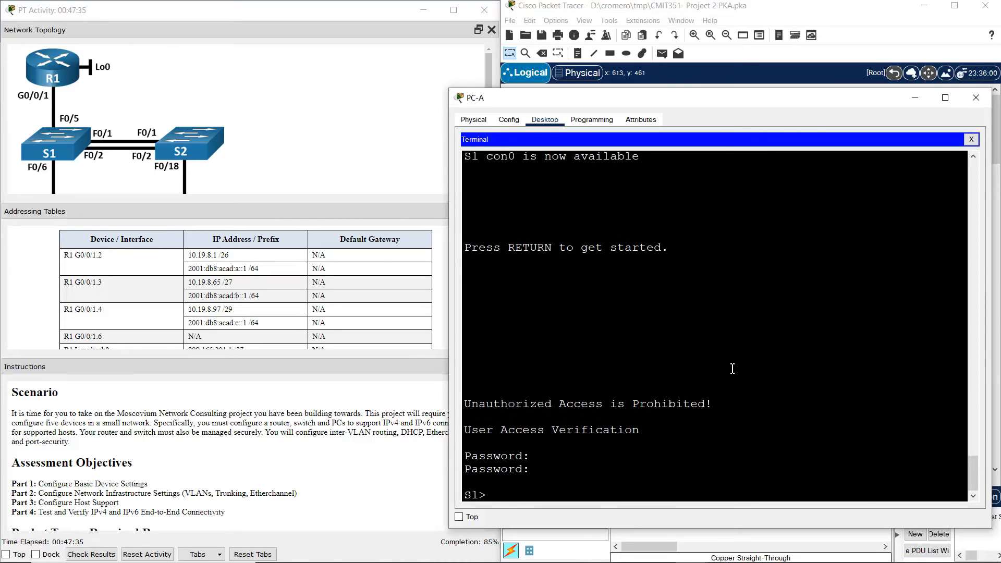
pyautogui.write('en')
pyautogui.press('Return')
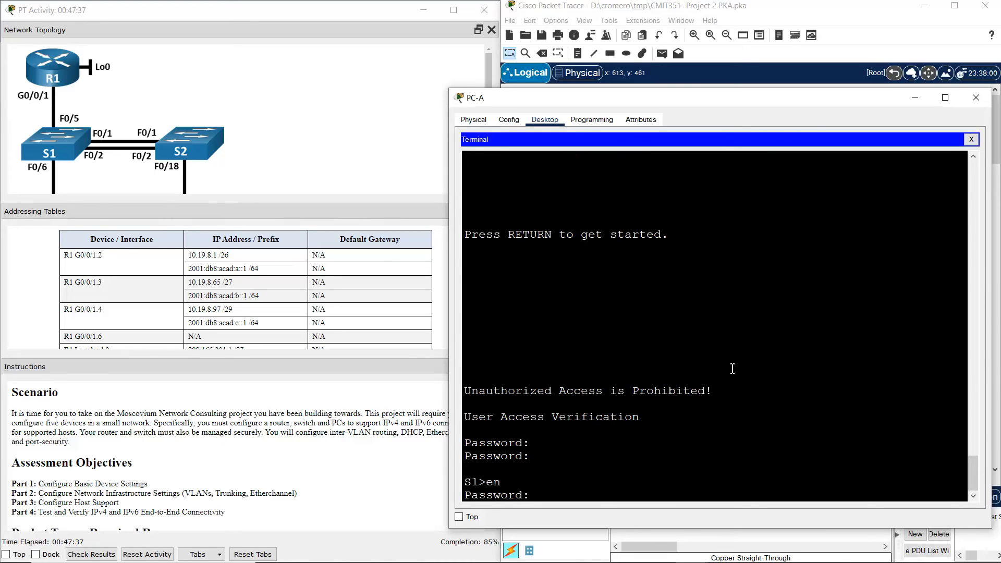
pyautogui.press('Return')
pyautogui.write('conf term')
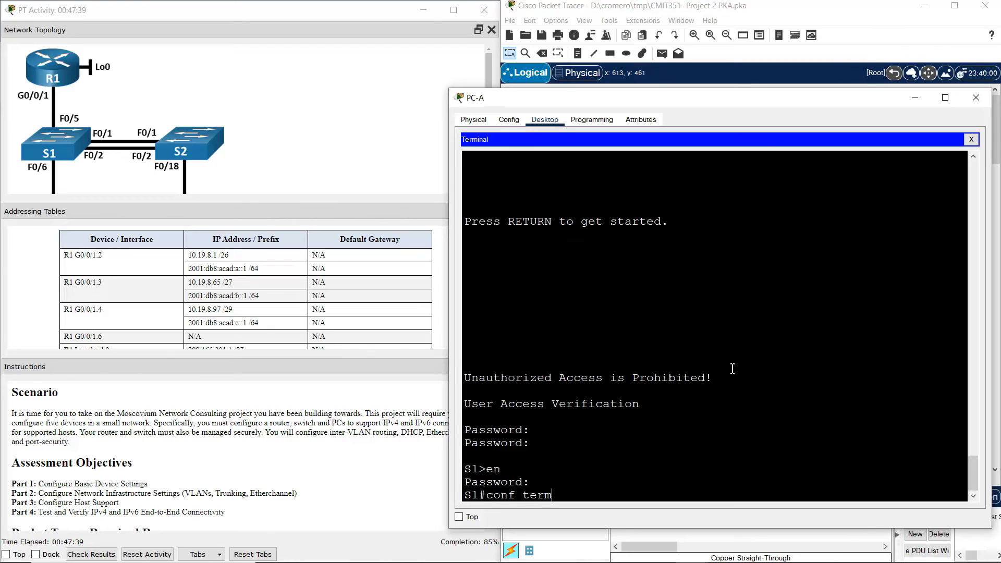
pyautogui.press('Return')
# - Select S1's interface range f0/3-4, f0/7-24 and g0/1-2
pyautogui.write('int ran')
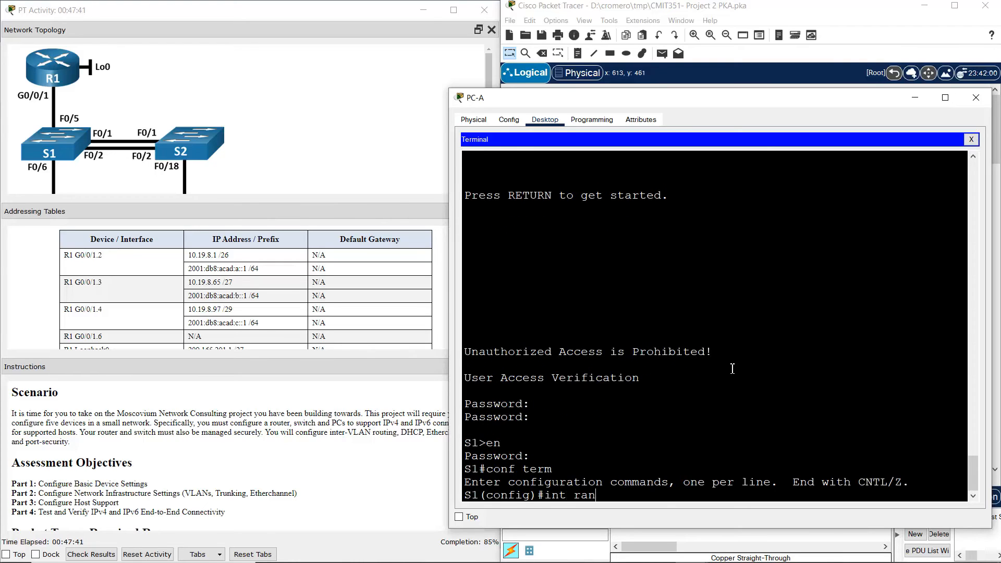
pyautogui.write('ge f0/')
pyautogui.click(816, 14)
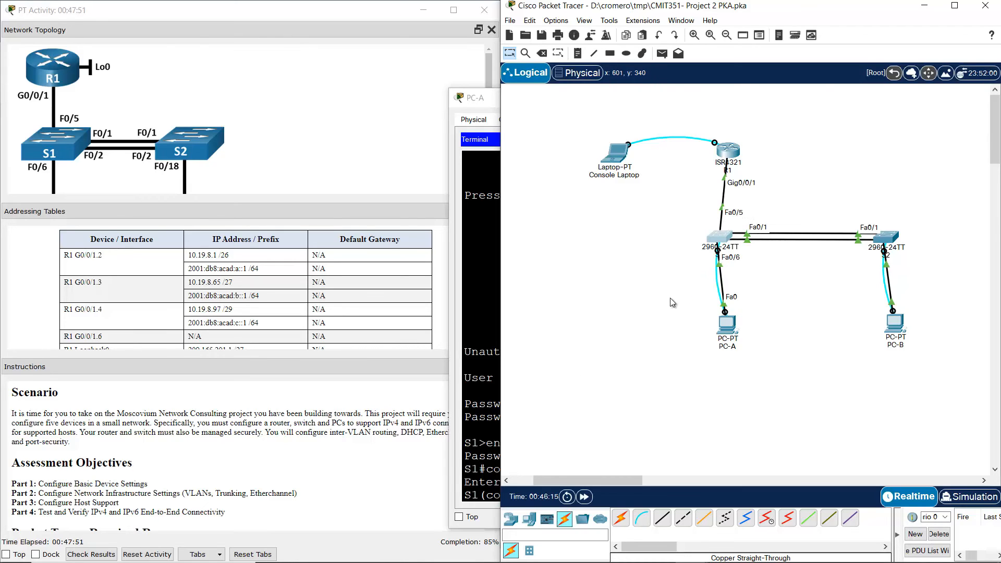
pyautogui.click(488, 461)
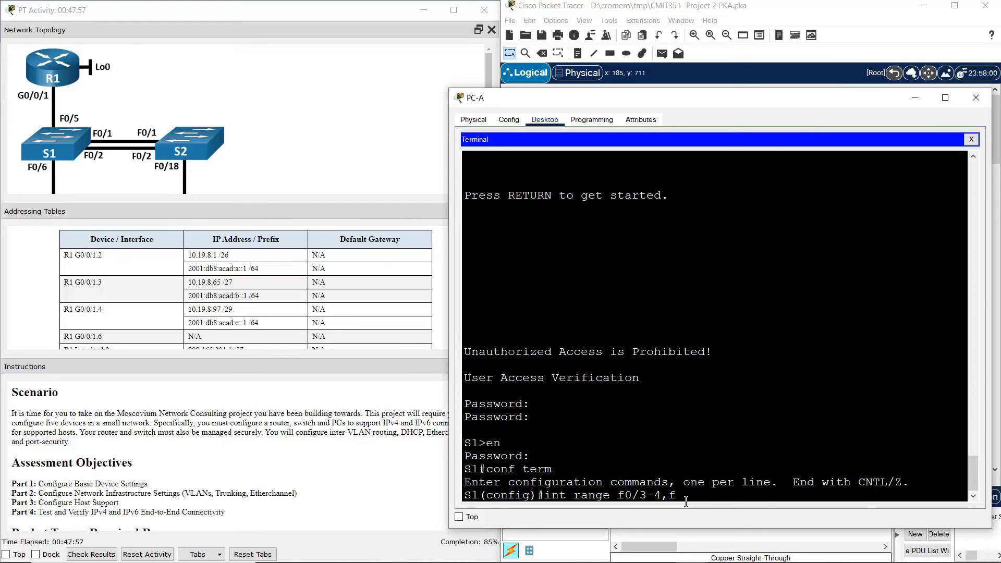
pyautogui.write('0/7-24,g0/1-2')
pyautogui.press('Return')
# - Enable port security with a maximum of 3 secure addresses on the range, then exit
pyautogui.write('switp')
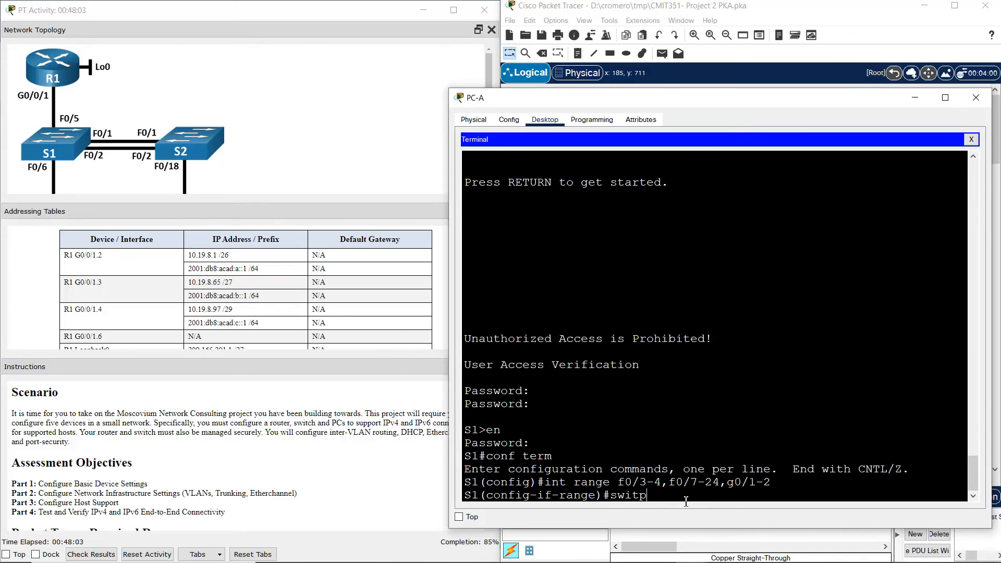
pyautogui.write('or')
pyautogui.press('BackSpace')
pyautogui.press('BackSpace')
pyautogui.press('BackSpace')
pyautogui.write('chport port-security')
pyautogui.press('Return')
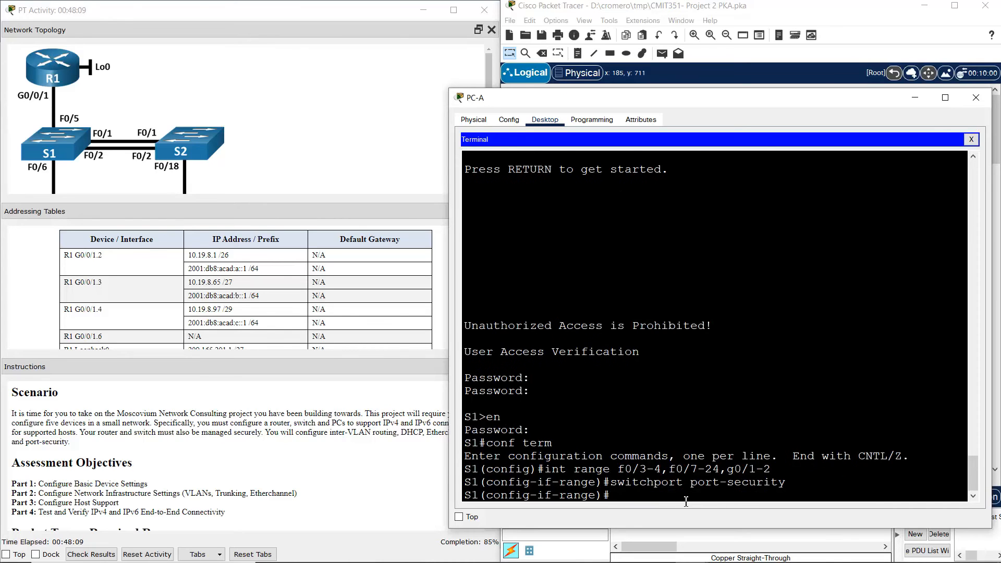
pyautogui.press('Up')
pyautogui.write('max')
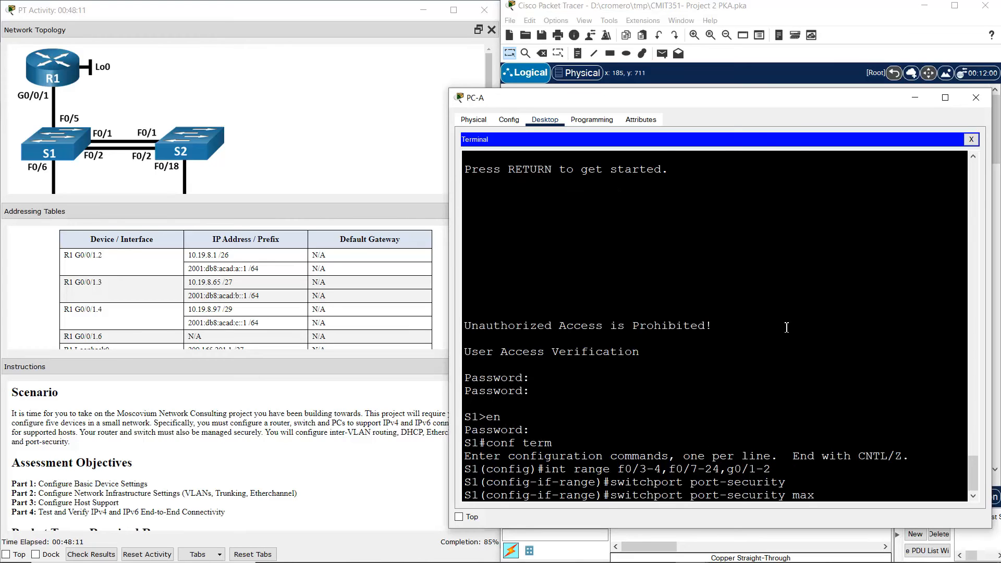
pyautogui.write('imum 3')
pyautogui.press('Return')
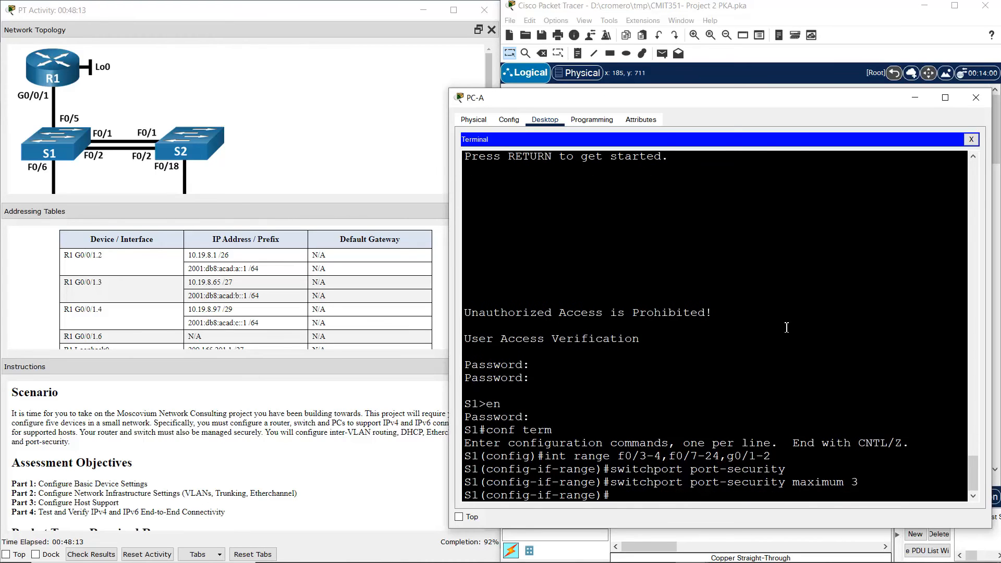
pyautogui.click(459, 543)
pyautogui.click(705, 469)
pyautogui.write('exit')
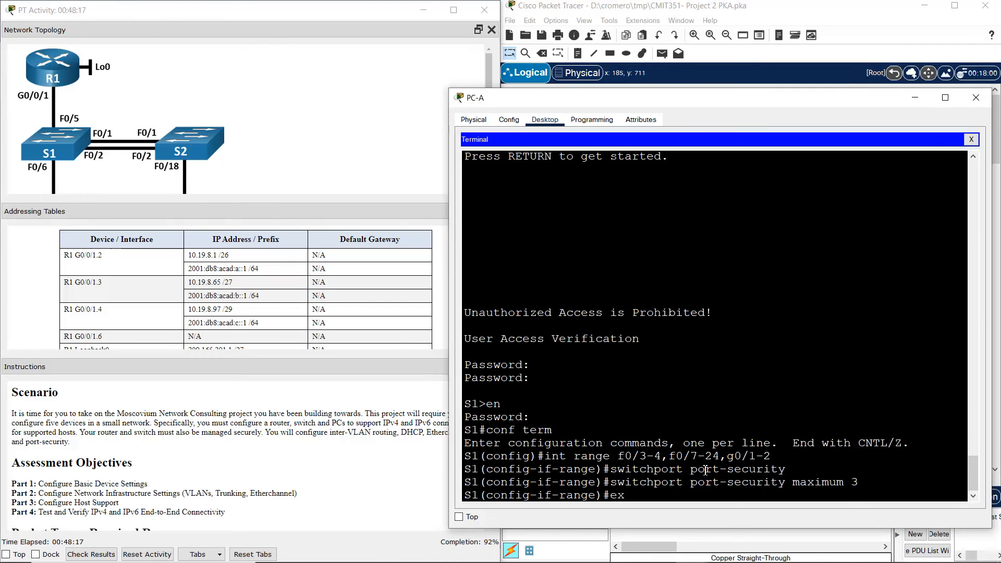
pyautogui.press('Return')
pyautogui.click(831, 11)
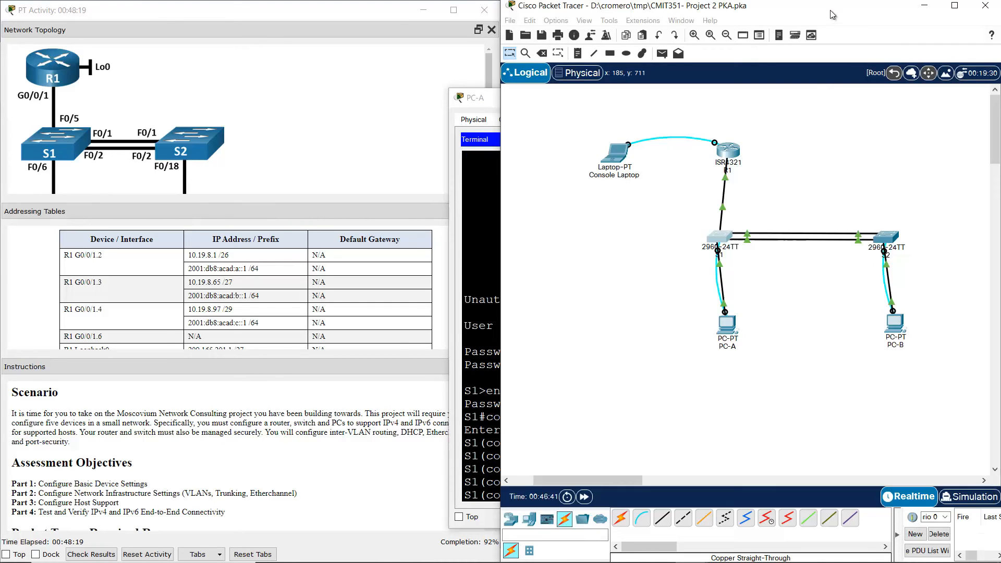
# - Connect PC-B's terminal to S2's console, log in, and enter privileged global configuration mode
pyautogui.click(896, 321)
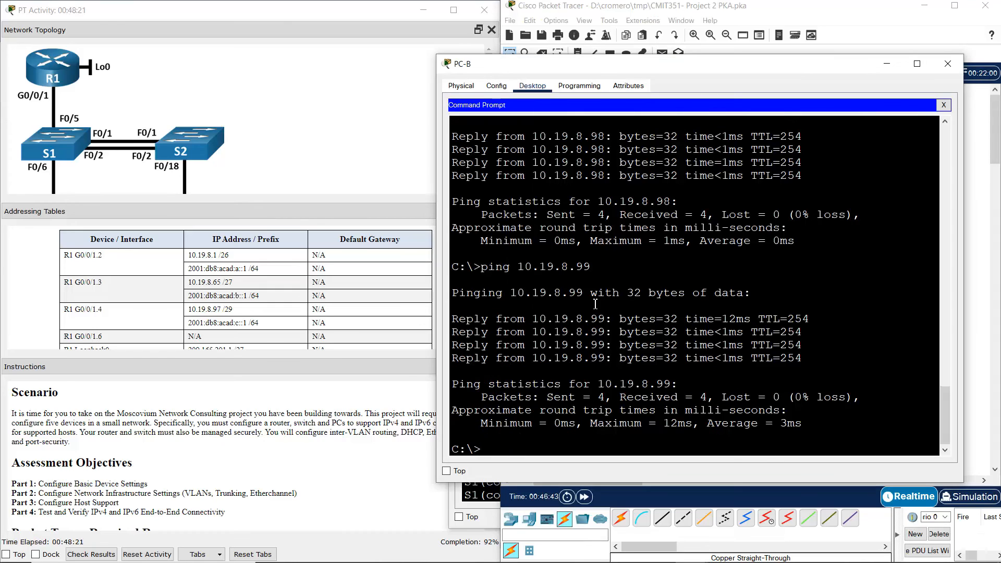
pyautogui.click(945, 105)
pyautogui.click(705, 136)
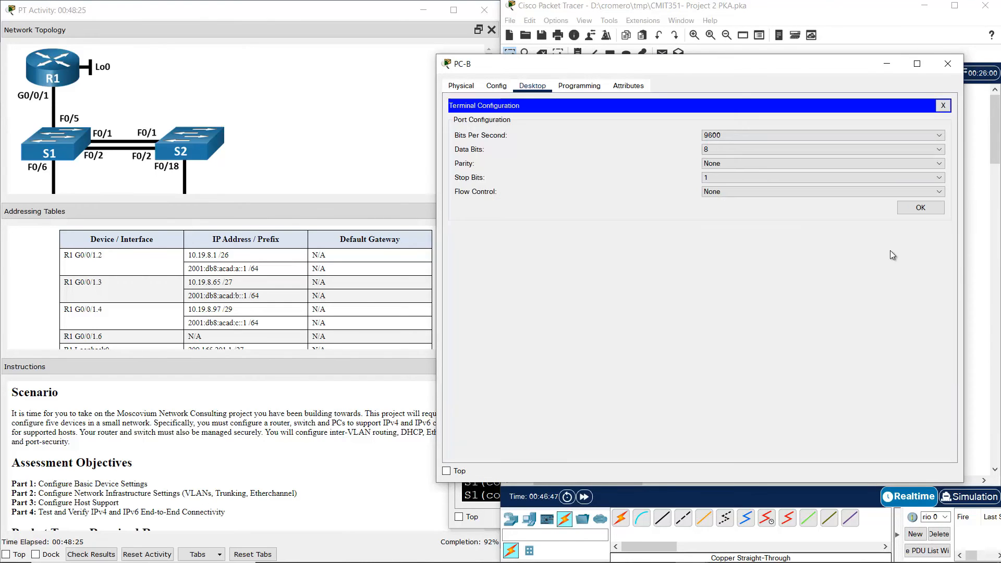
pyautogui.click(921, 209)
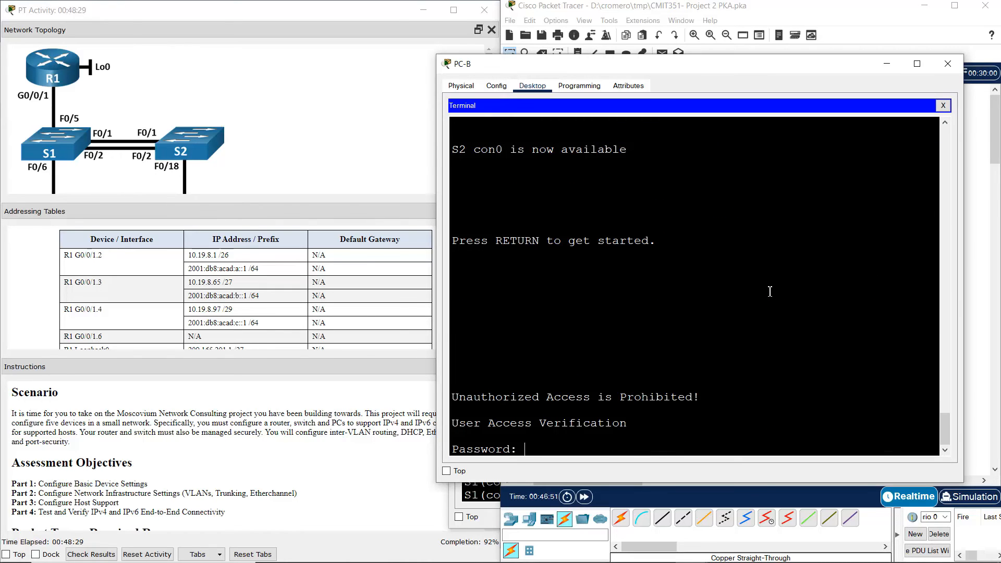
pyautogui.press('Return')
pyautogui.write('en')
pyautogui.press('Return')
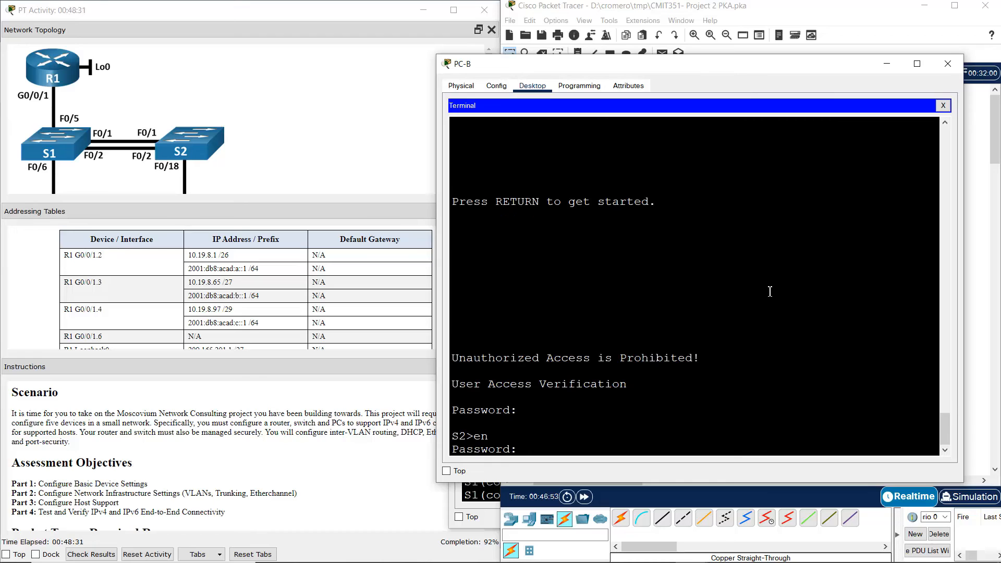
pyautogui.press('Return')
pyautogui.write('conf term')
pyautogui.press('Return')
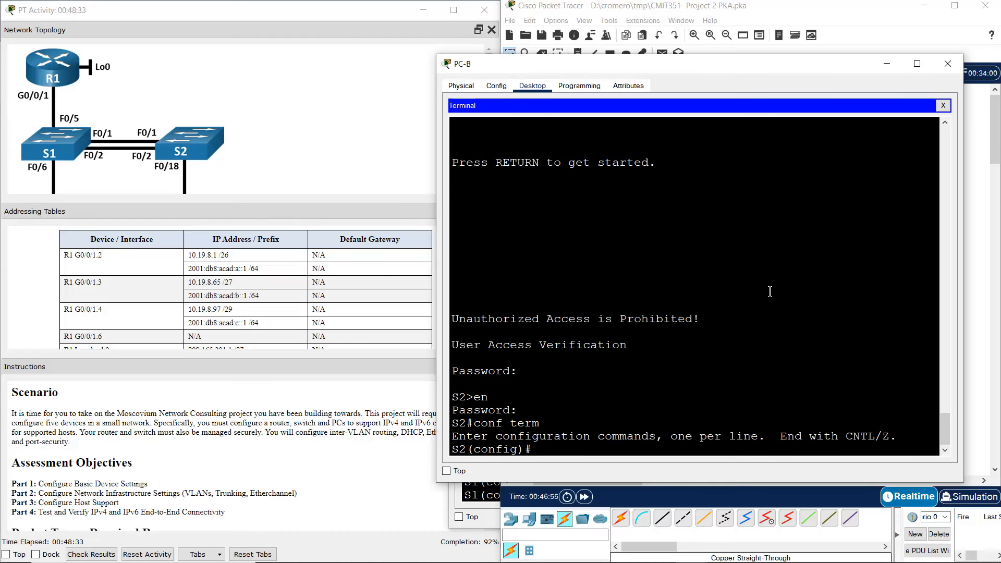
# - Select S2's interface range f0/3-17, f0/19-24 and g0/1-2
pyautogui.write('int range')
pyautogui.click(763, 51)
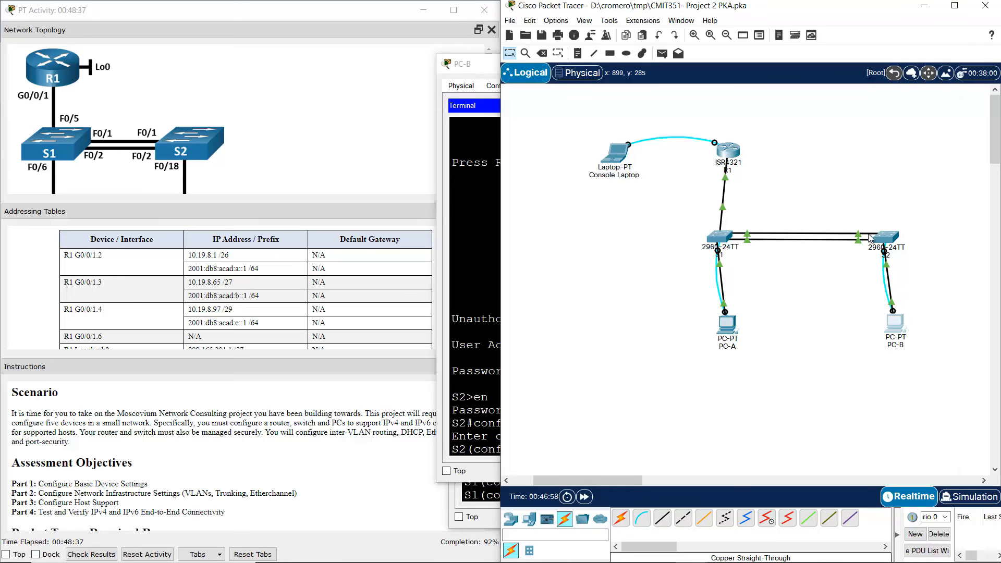
pyautogui.moveTo(861, 238)
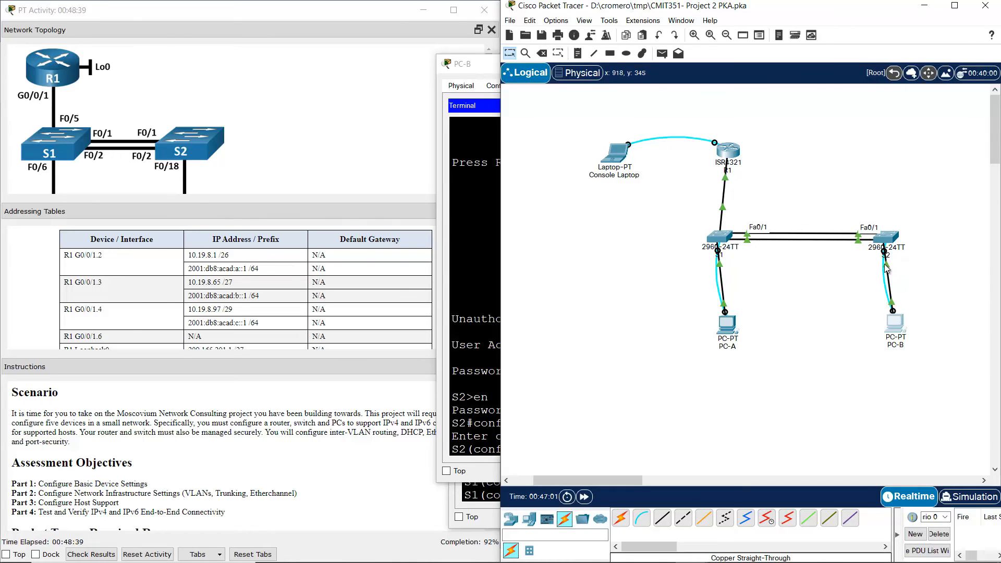
pyautogui.click(486, 384)
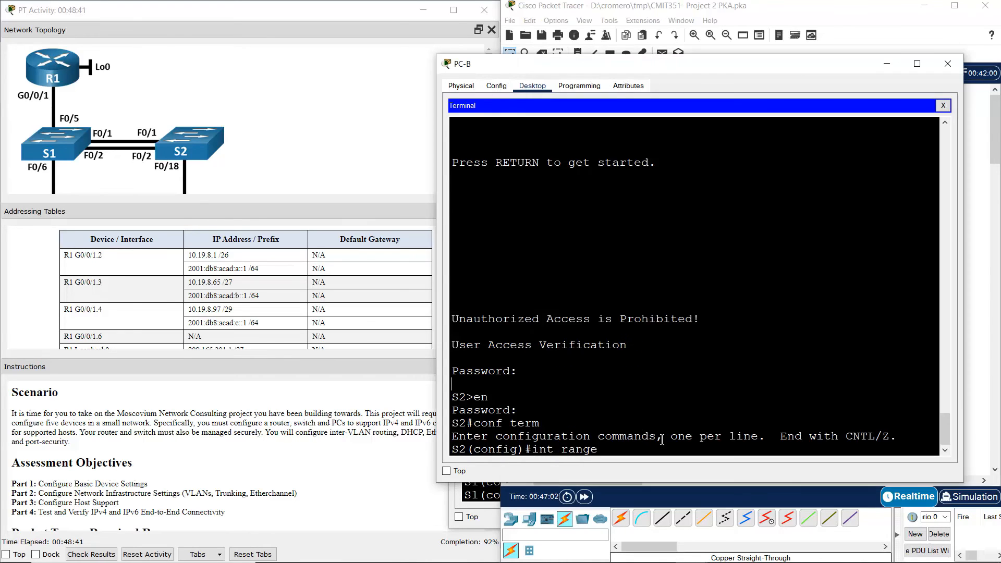
pyautogui.write('f0/3-17,')
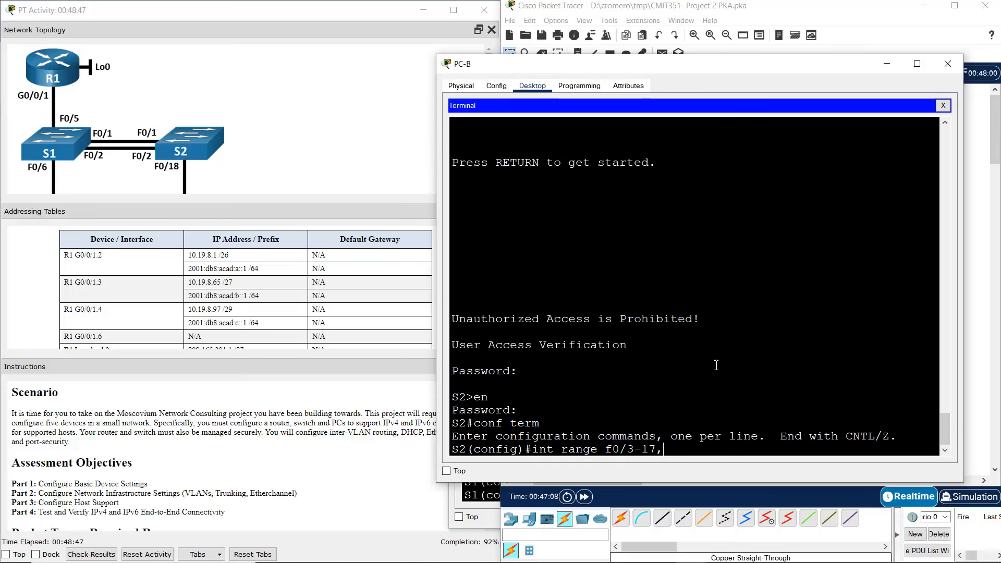
pyautogui.write('f0/19')
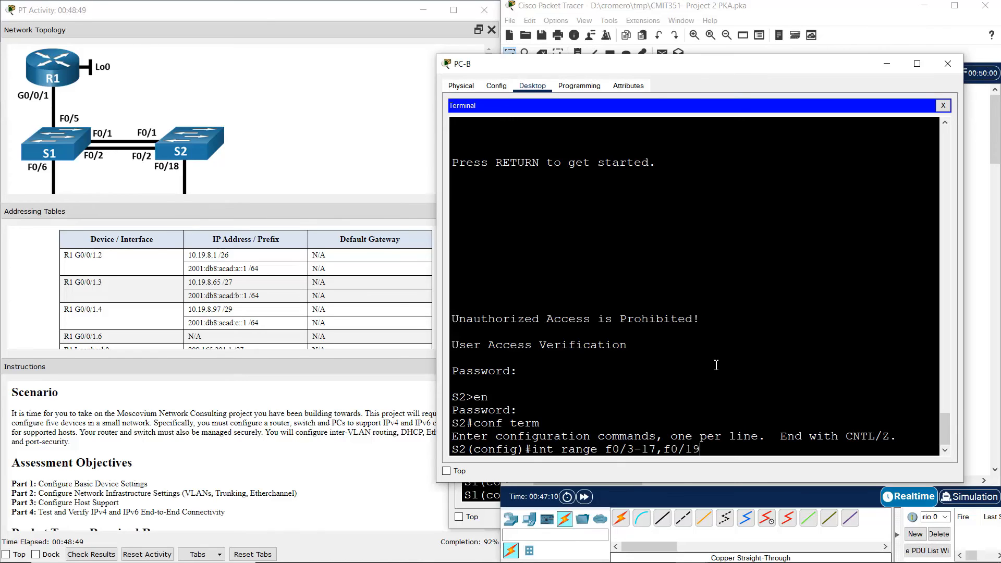
pyautogui.write('-24,g0!')
pyautogui.write('1-2')
pyautogui.press('Return')
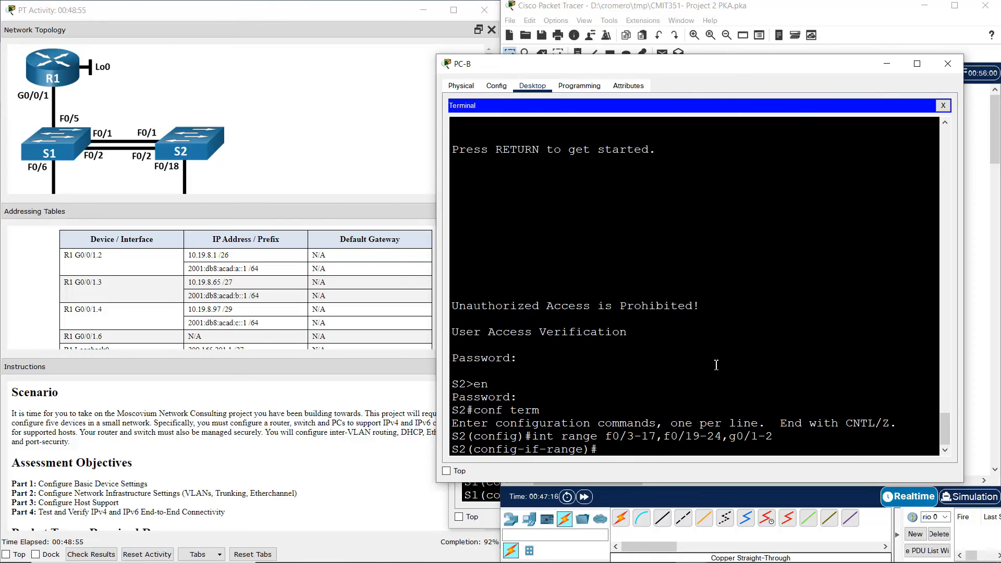
# - Enable port security with a maximum of 3 secure addresses on the range, then close PC-B
pyautogui.write('switchport port-security')
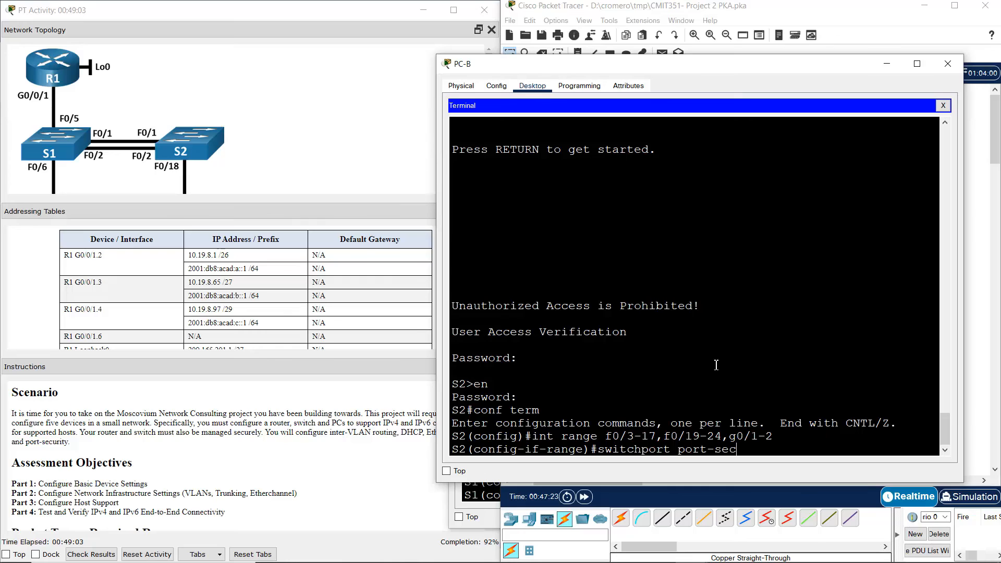
pyautogui.press('Return')
pyautogui.press('Up')
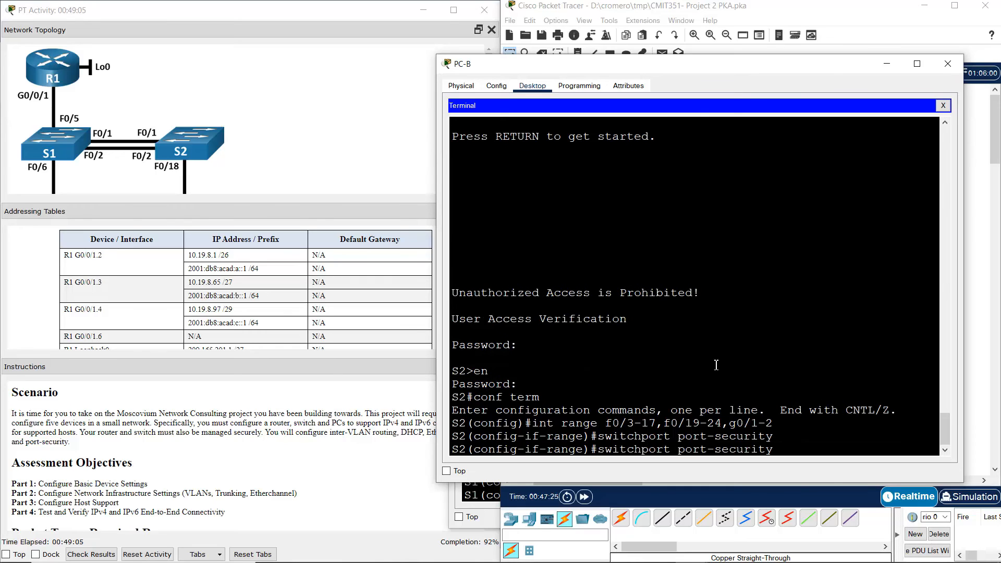
pyautogui.write('meximu')
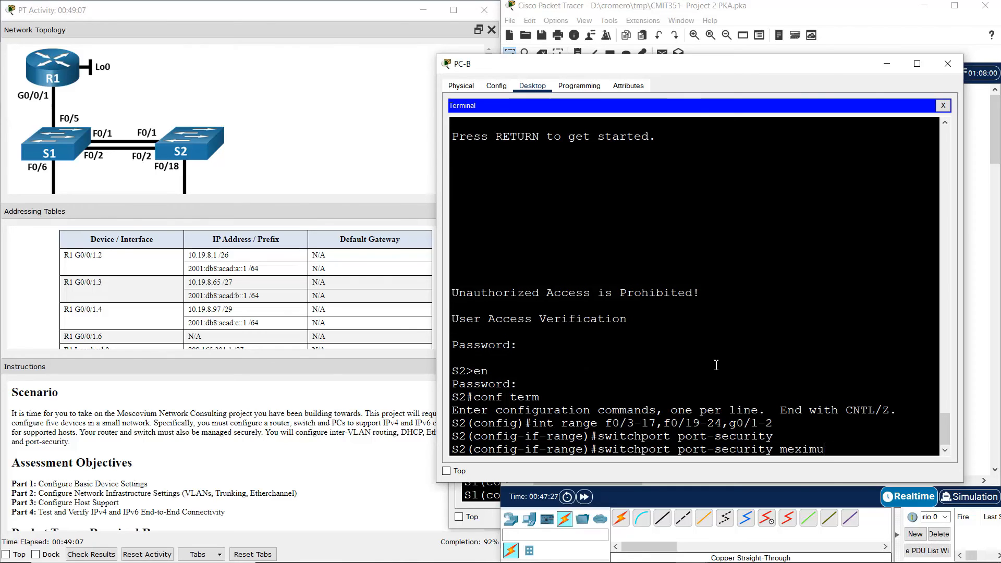
pyautogui.press('BackSpace')
pyautogui.press('BackSpace')
pyautogui.press('BackSpace')
pyautogui.press('BackSpace')
pyautogui.press('BackSpace')
pyautogui.write('aximum 3')
pyautogui.press('Return')
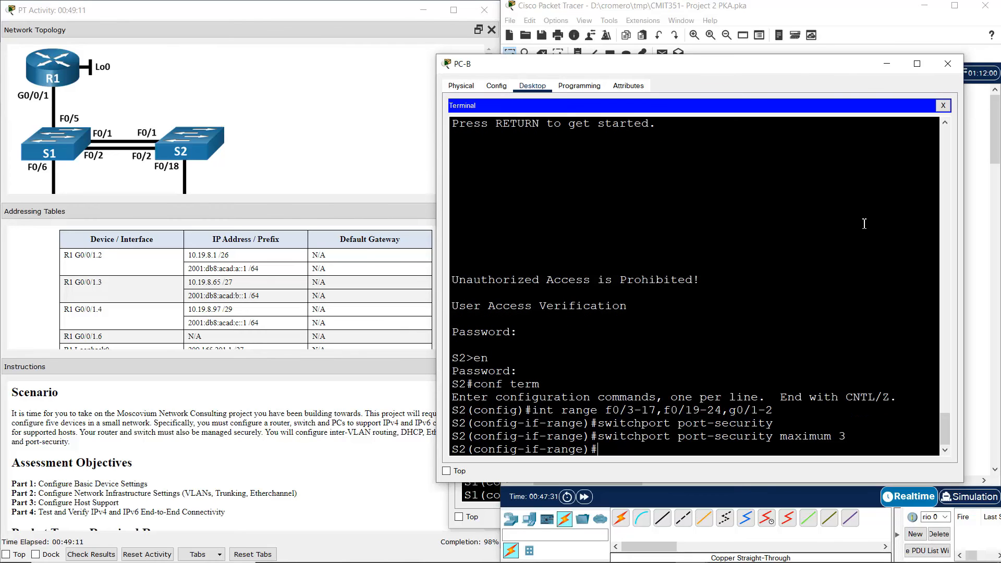
pyautogui.click(948, 64)
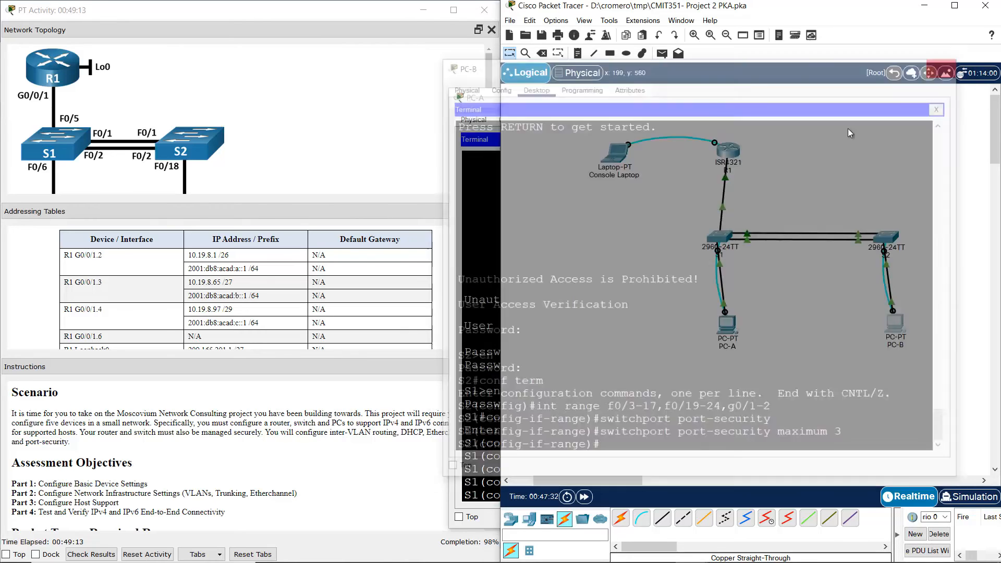
pyautogui.click(475, 546)
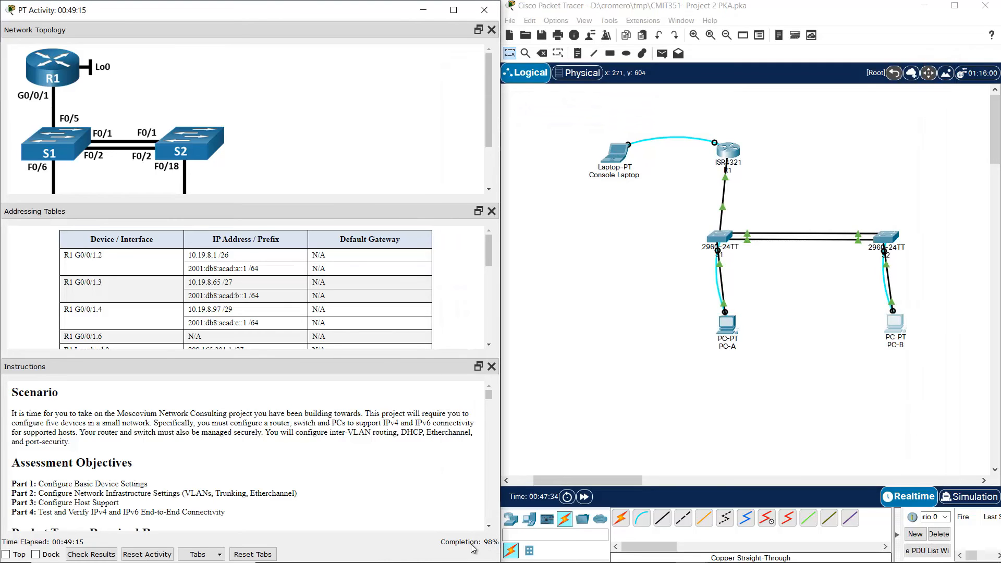
pyautogui.click(92, 554)
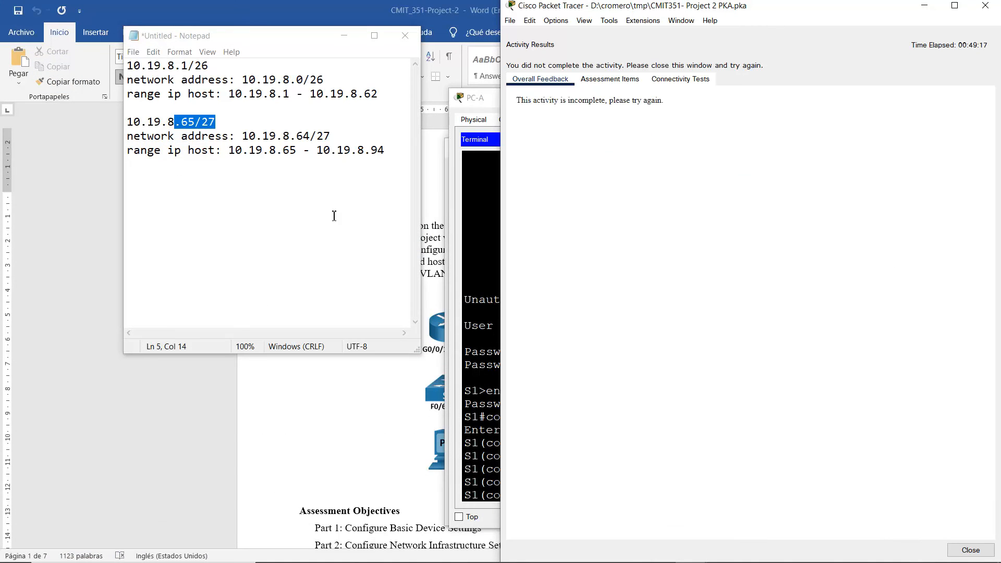
pyautogui.click(610, 79)
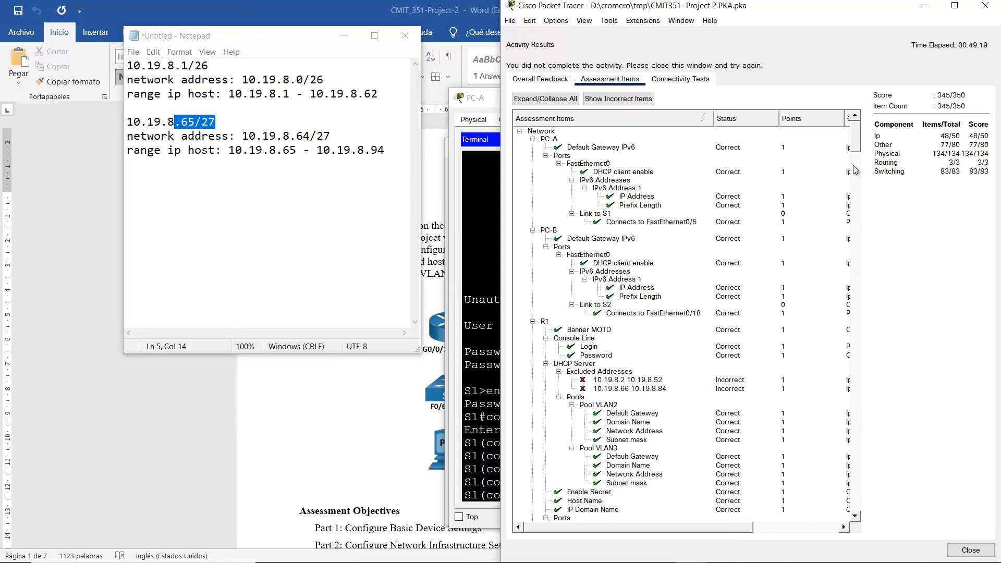
pyautogui.scroll(-6, 857, 151)
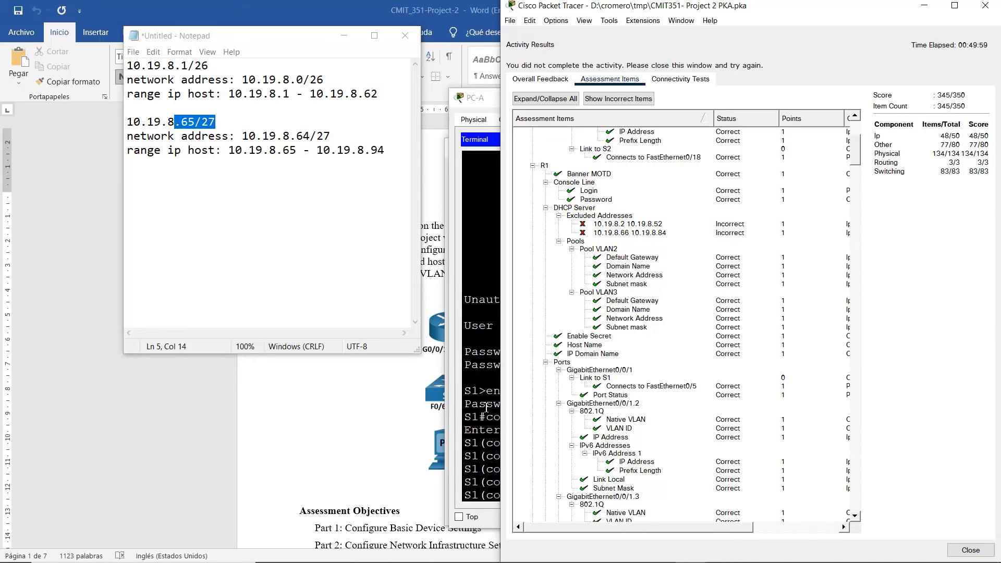
pyautogui.click(991, 6)
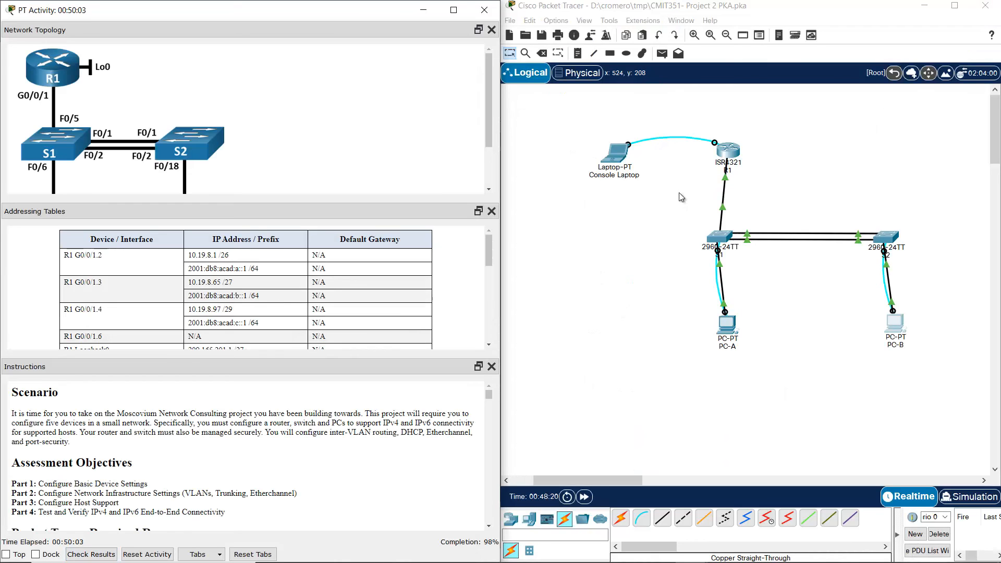
# - Log into R1 with enable, run show run, and highlight the 10.19.8.1–10.19.8.52 excluded range
pyautogui.click(627, 156)
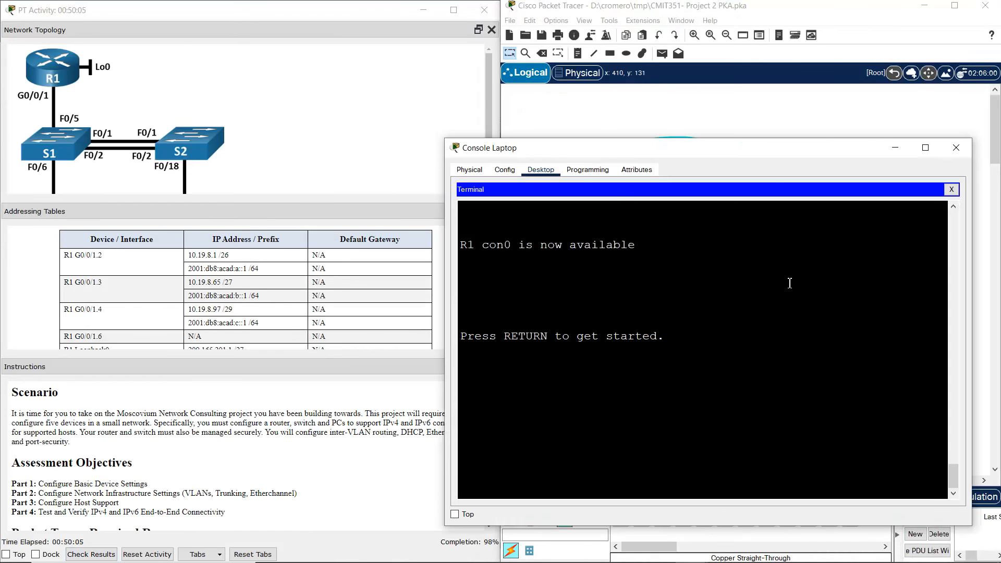
pyautogui.press('Return')
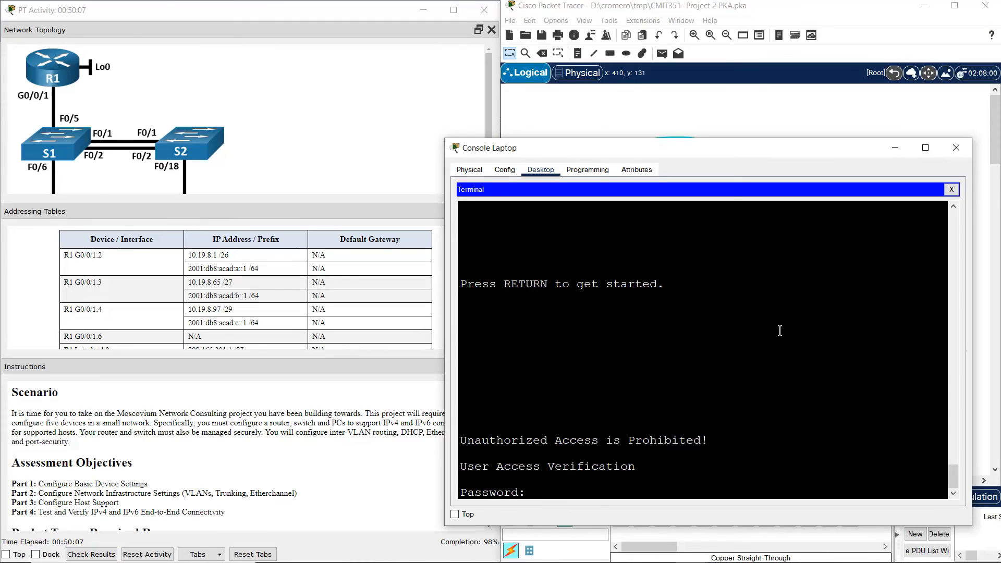
pyautogui.press('Return')
pyautogui.write('en')
pyautogui.press('Return')
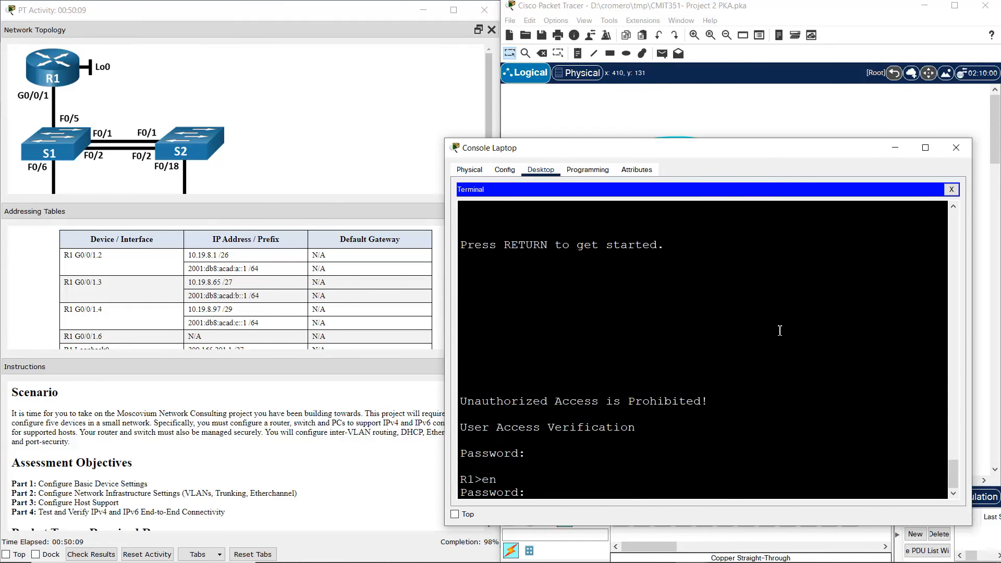
pyautogui.press('Return')
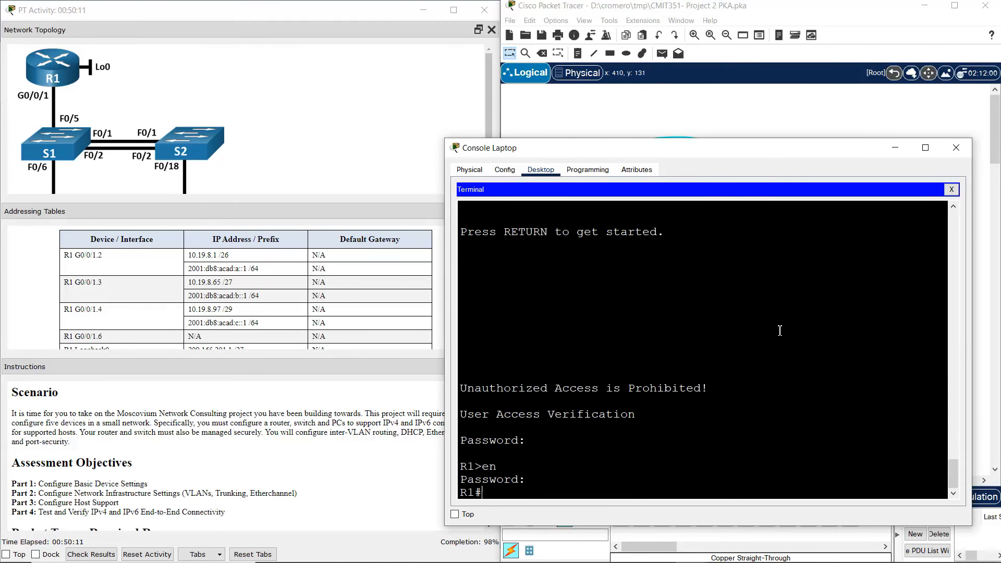
pyautogui.write('show run')
pyautogui.press('Return')
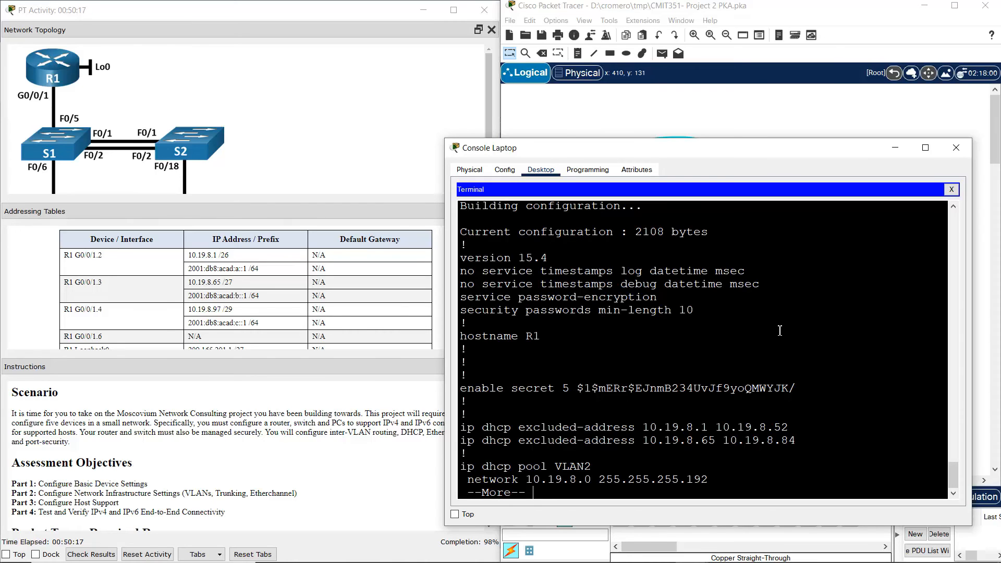
pyautogui.press('q')
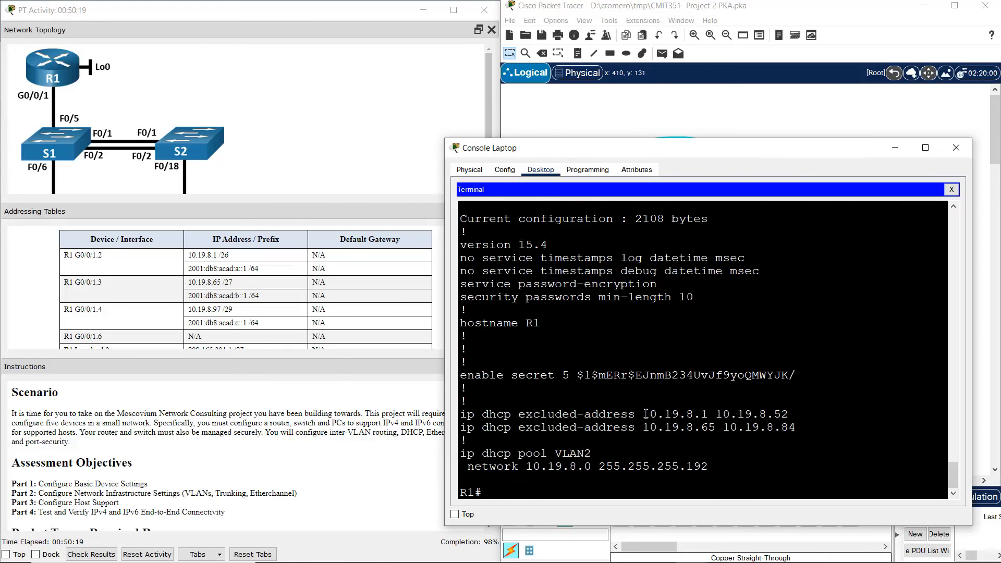
pyautogui.moveTo(643, 415); pyautogui.dragTo(812, 418)
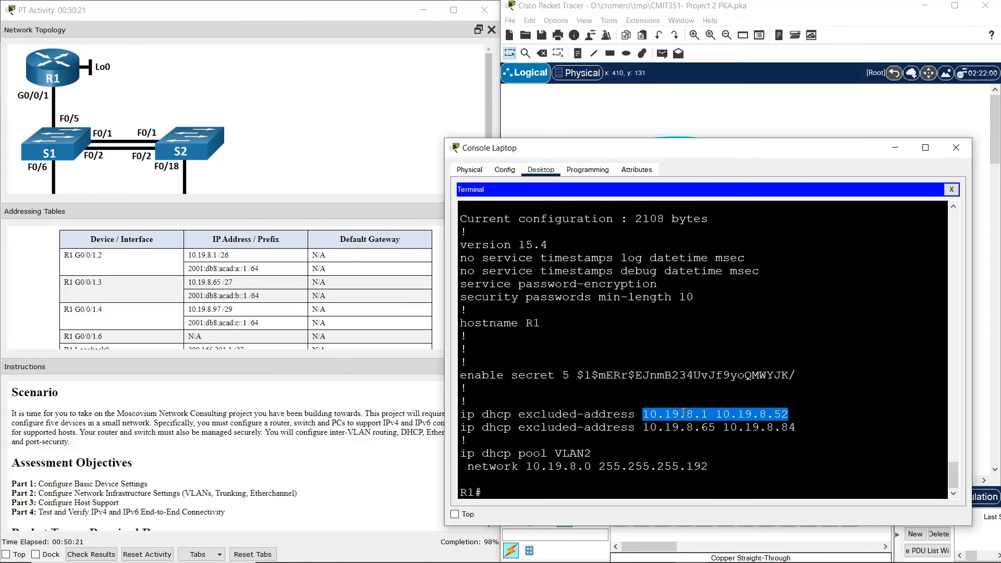
# - In global configuration, remove the DHCP excluded-address range 10.19.8.1–10.19.8.52 using a copied command
pyautogui.click(645, 415)
pyautogui.write('conf term')
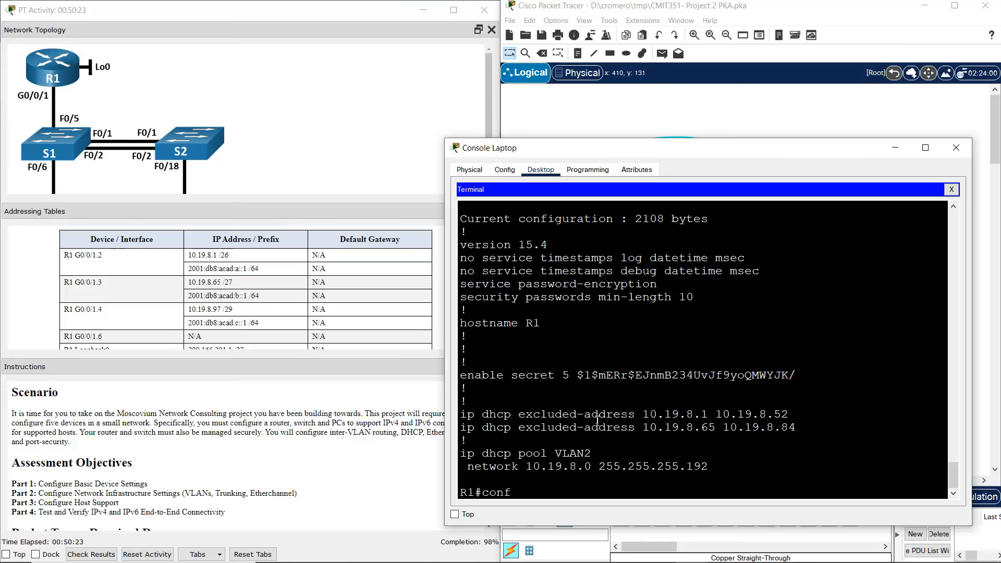
pyautogui.press('Return')
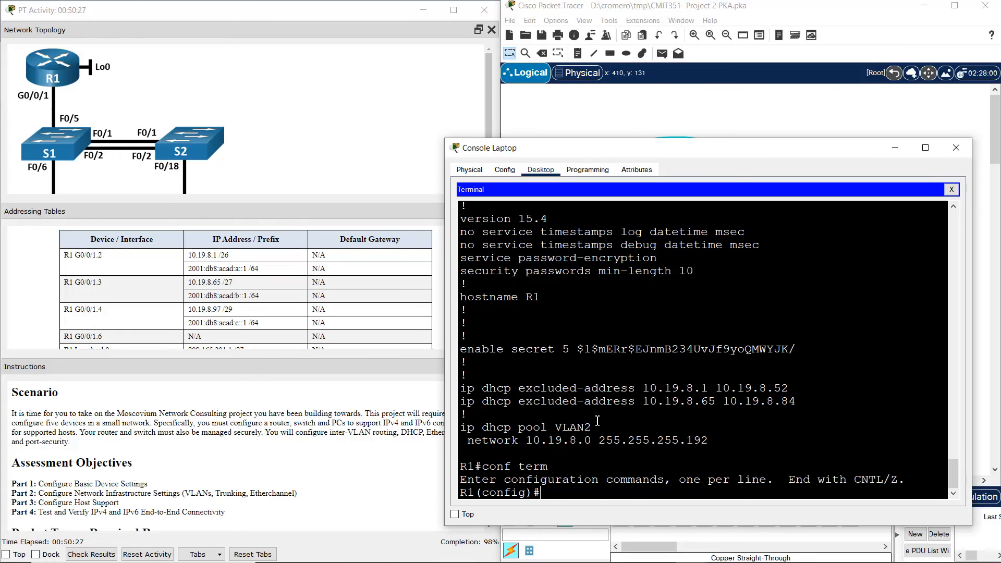
pyautogui.moveTo(468, 393); pyautogui.dragTo(796, 393)
pyautogui.click(792, 391)
pyautogui.write('ip dhc')
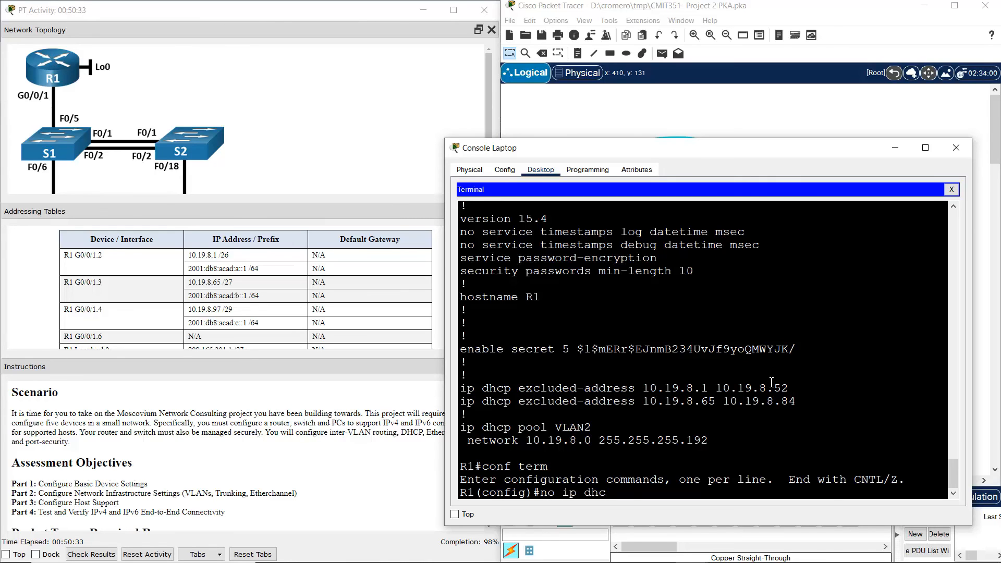
pyautogui.press('BackSpace')
pyautogui.press('BackSpace')
pyautogui.press('BackSpace')
pyautogui.press('BackSpace')
pyautogui.press('BackSpace')
pyautogui.press('BackSpace')
pyautogui.press('BackSpace')
pyautogui.moveTo(791, 389); pyautogui.dragTo(457, 389)
pyautogui.rightClick(523, 384)
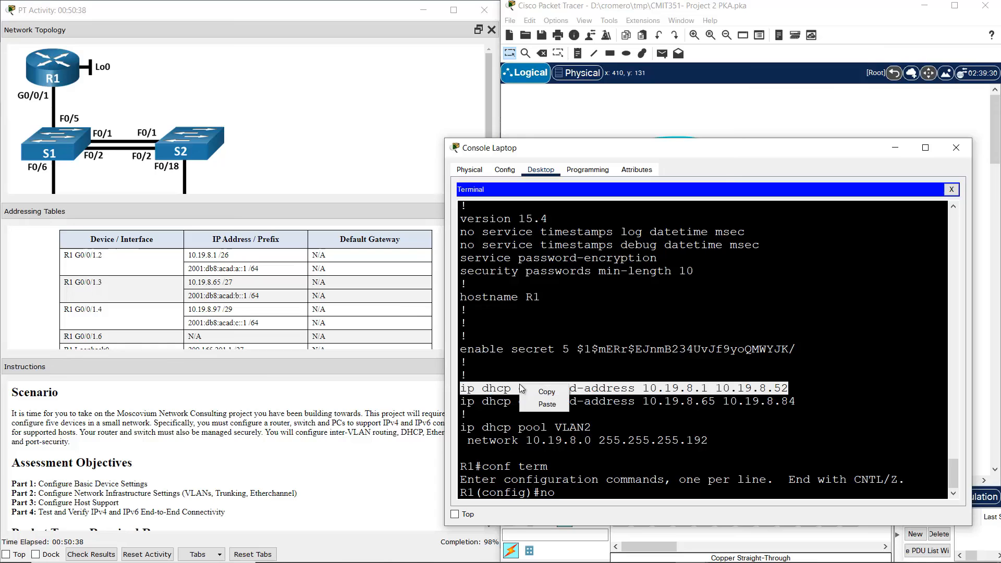
pyautogui.click(555, 396)
pyautogui.moveTo(561, 494); pyautogui.dragTo(541, 494)
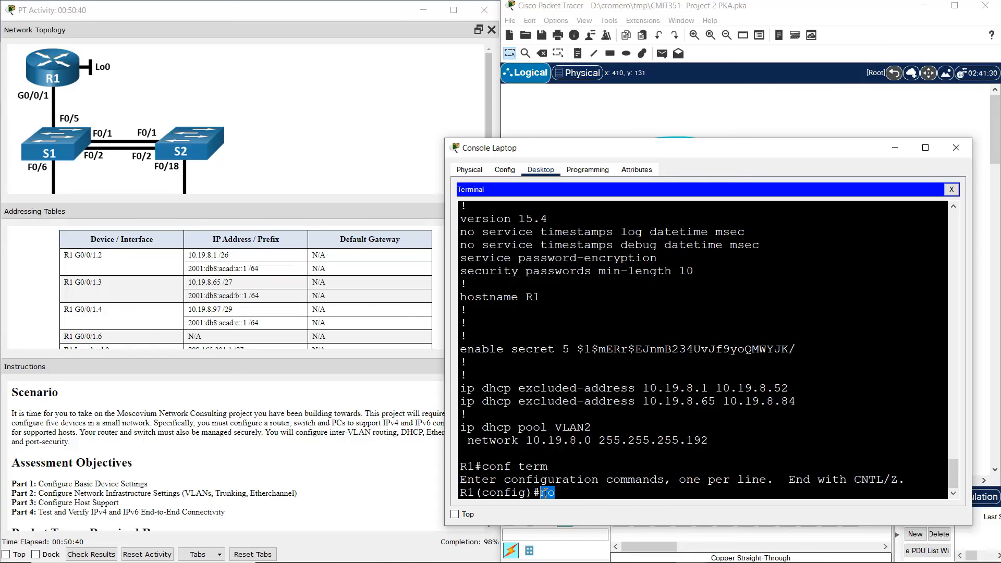
pyautogui.click(573, 494)
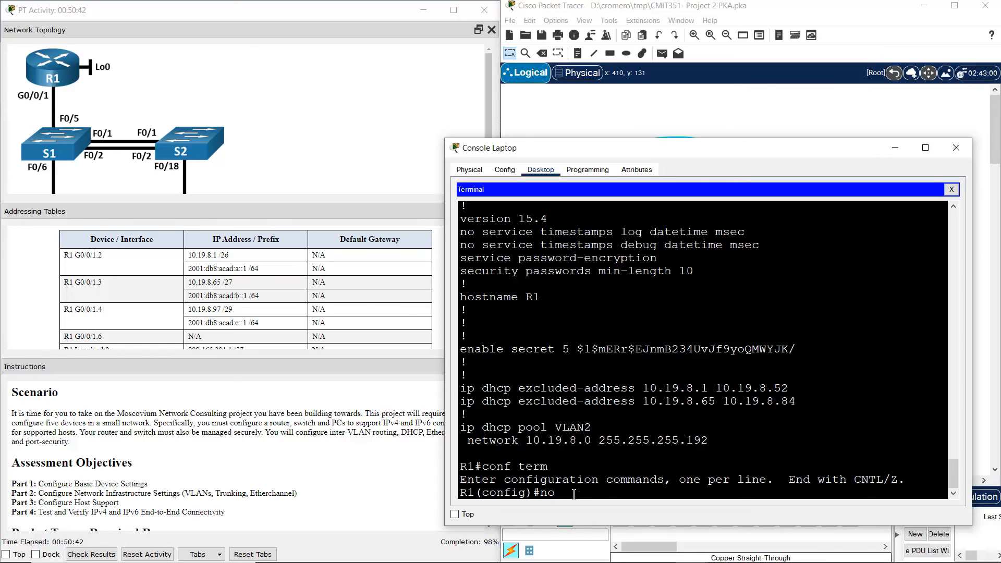
pyautogui.rightClick(599, 487)
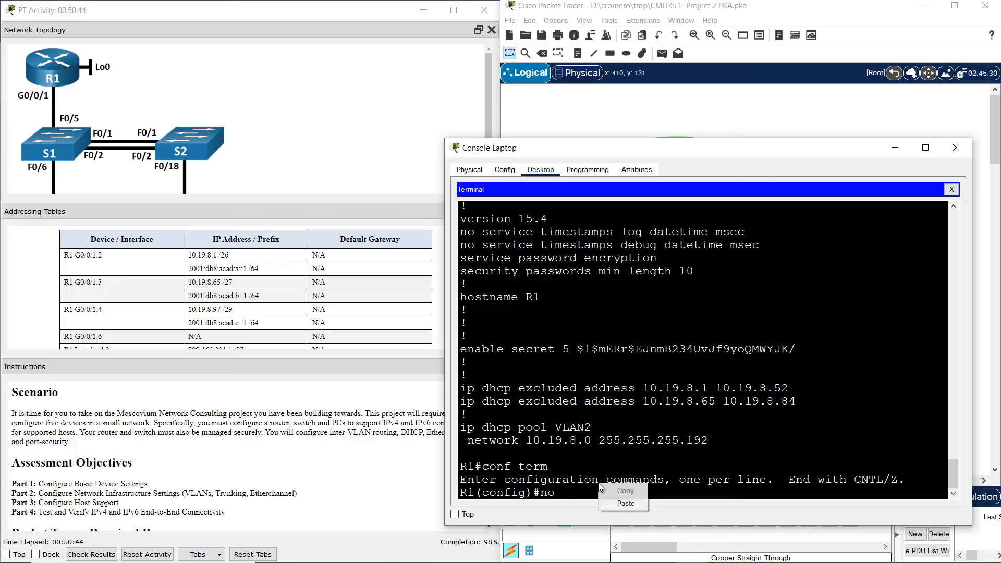
pyautogui.click(624, 503)
pyautogui.press('Return')
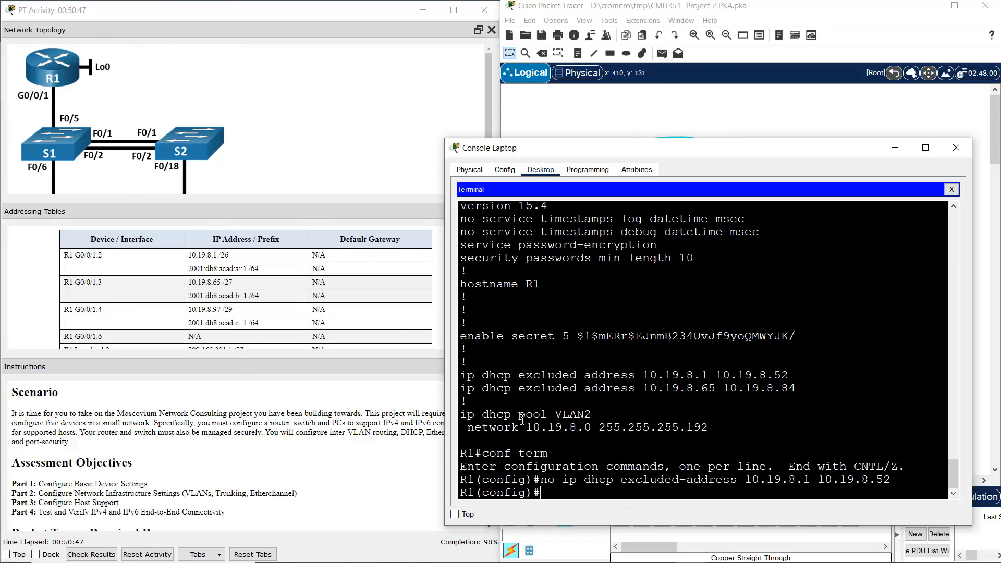
# - Re-enter the DHCP exclusion as 10.19.8.2–10.19.8.52 by editing the recalled command
pyautogui.moveTo(464, 371); pyautogui.dragTo(878, 370)
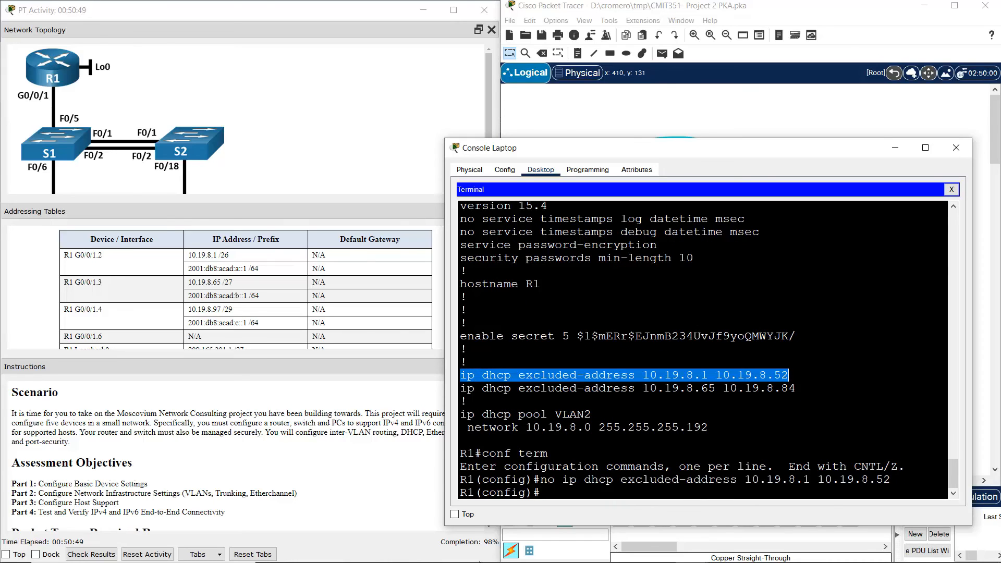
pyautogui.moveTo(541, 480); pyautogui.dragTo(901, 476)
pyautogui.click(567, 480)
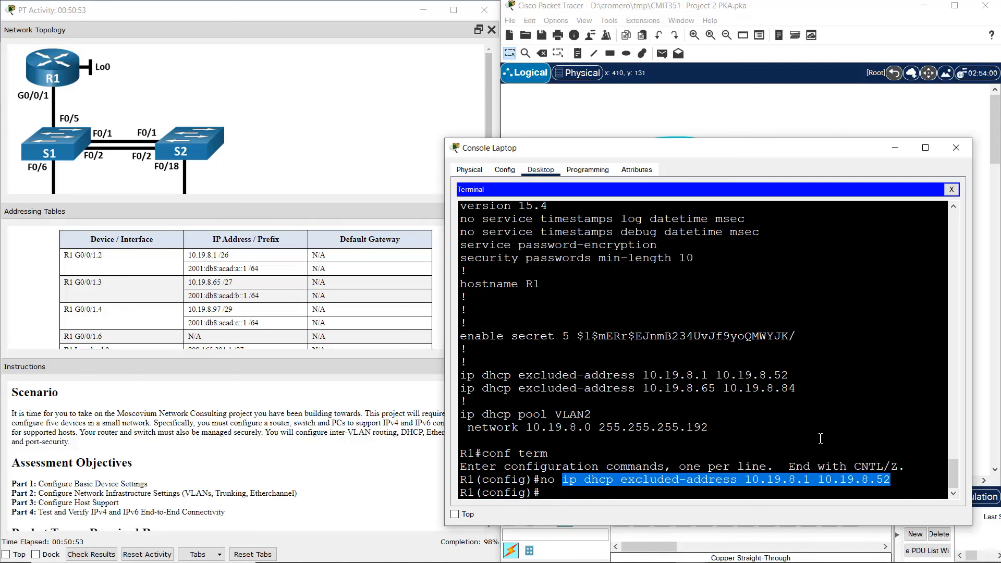
pyautogui.press('Up')
pyautogui.press('Left')
pyautogui.press('Left')
pyautogui.press('Left')
pyautogui.press('Left')
pyautogui.press('Left')
pyautogui.press('Left')
pyautogui.press('Left')
pyautogui.press('Left')
pyautogui.press('Left')
pyautogui.press('Left')
pyautogui.press('Left')
pyautogui.press('Left')
pyautogui.press('Left')
pyautogui.press('Left')
pyautogui.press('Left')
pyautogui.press('Left')
pyautogui.press('Left')
pyautogui.press('Left')
pyautogui.press('Left')
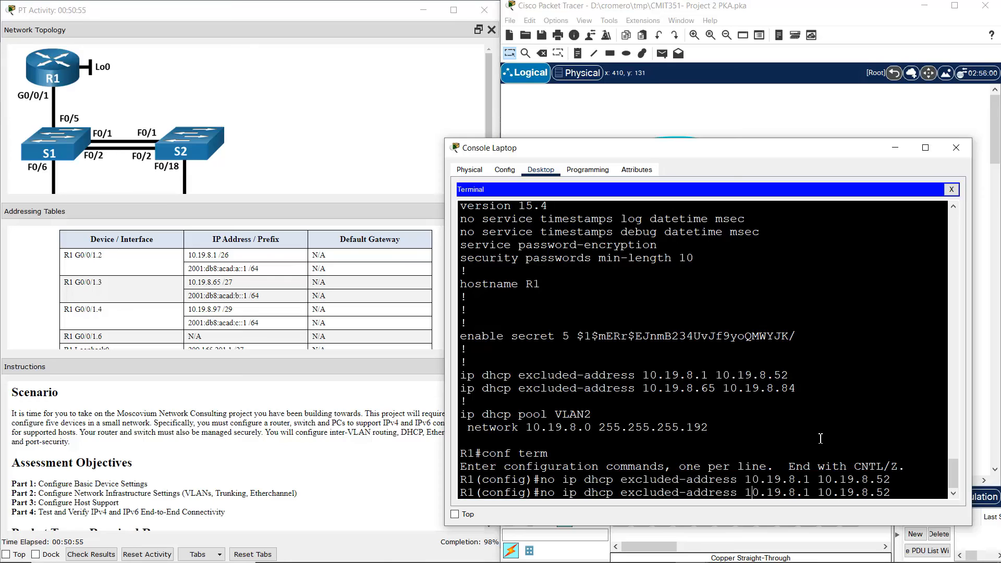
pyautogui.press('BackSpace')
pyautogui.press('BackSpace')
pyautogui.press('BackSpace')
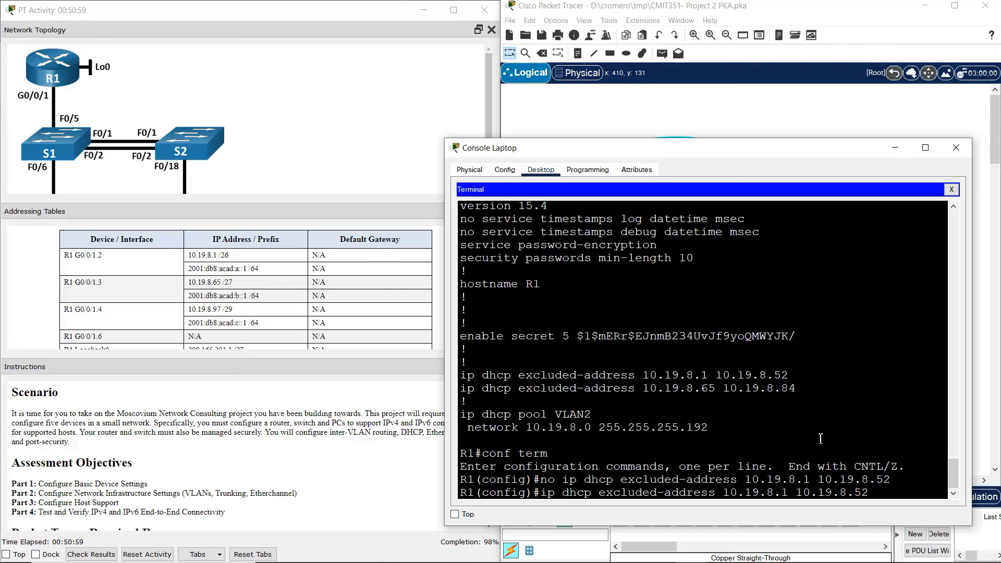
pyautogui.press('BackSpace')
pyautogui.write('2')
pyautogui.press('Right')
pyautogui.press('Return')
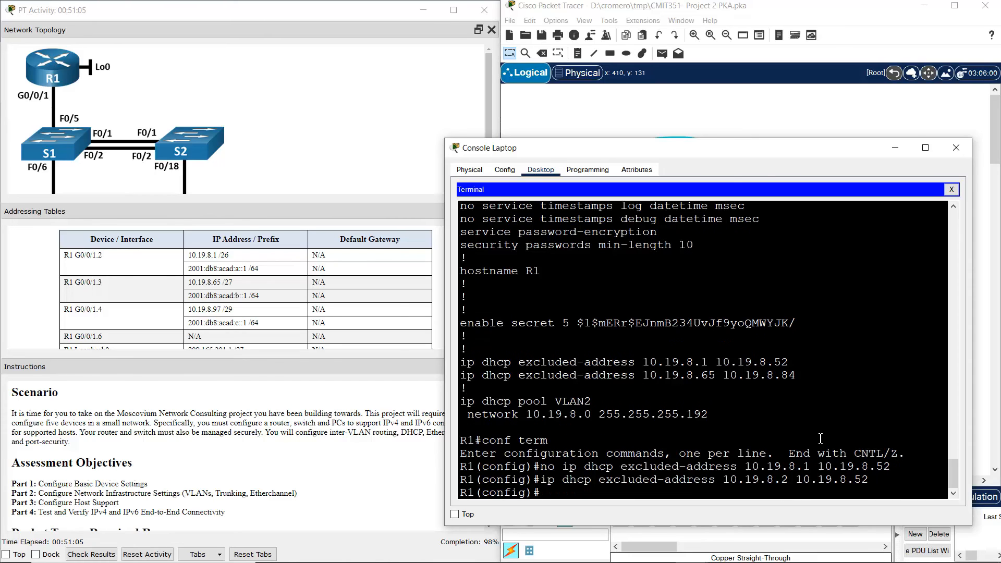
# - Remove the DHCP excluded-address range 10.19.8.65–10.19.8.84 with a pasted 'no' command
pyautogui.write('no')
pyautogui.moveTo(463, 376); pyautogui.dragTo(801, 378)
pyautogui.rightClick(771, 377)
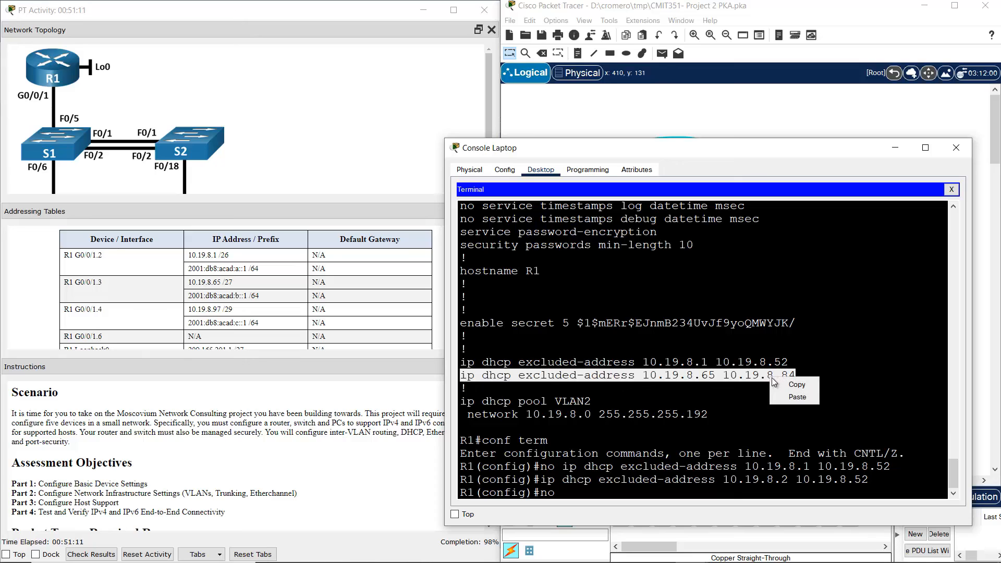
pyautogui.click(797, 385)
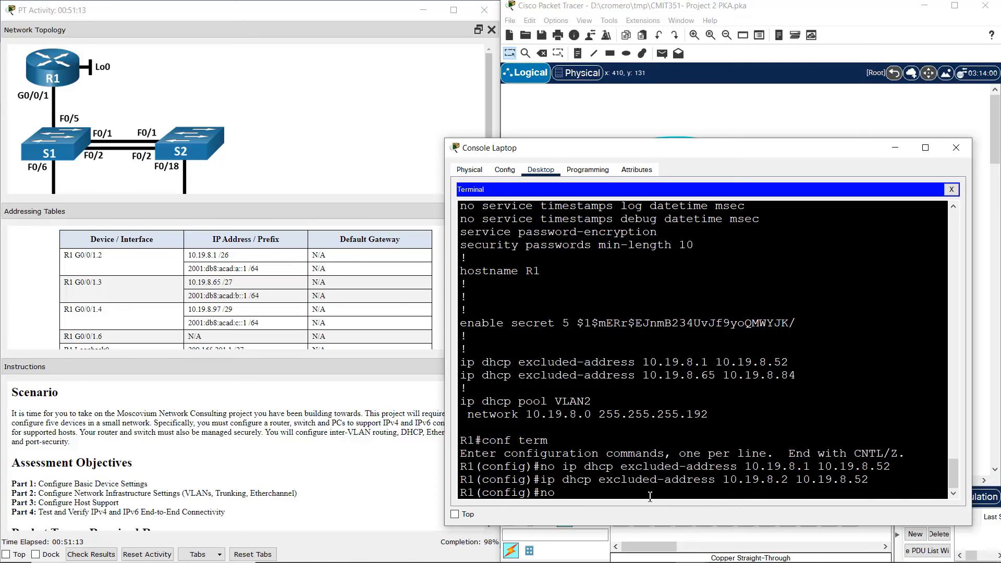
pyautogui.rightClick(649, 500)
pyautogui.click(675, 516)
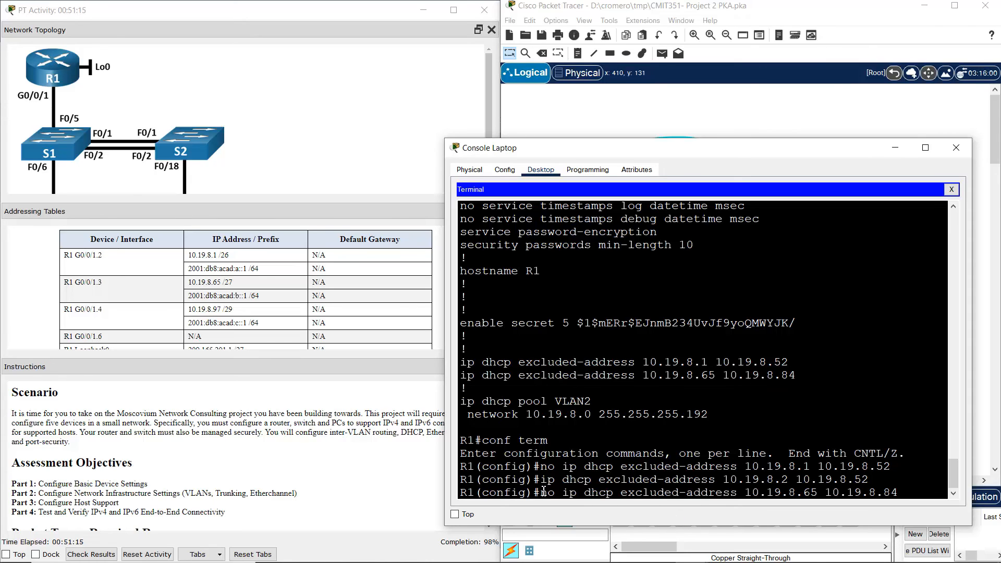
pyautogui.moveTo(541, 493); pyautogui.dragTo(901, 492)
pyautogui.press('Return')
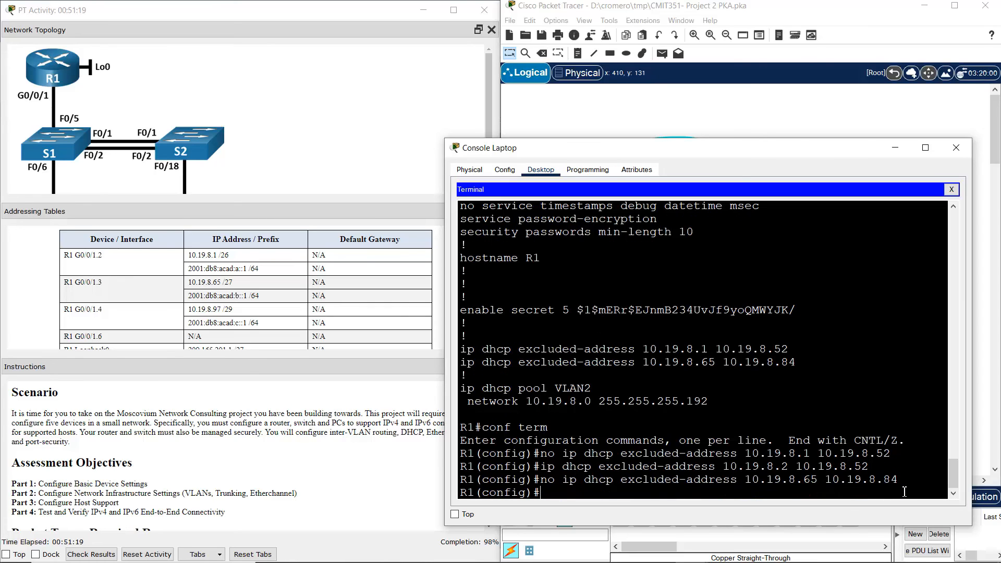
# - Re-enter the DHCP exclusion as 10.19.8.66–10.19.8.84 by editing the recalled command
pyautogui.press('Up')
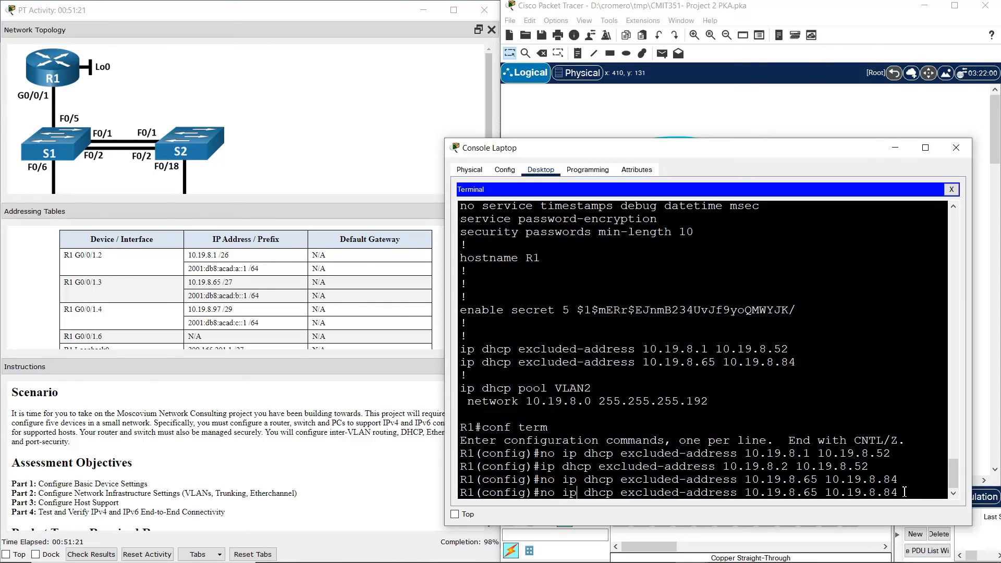
pyautogui.hotkey('ctrl', 'a')
pyautogui.press('Delete')
pyautogui.press('Delete')
pyautogui.press('Delete')
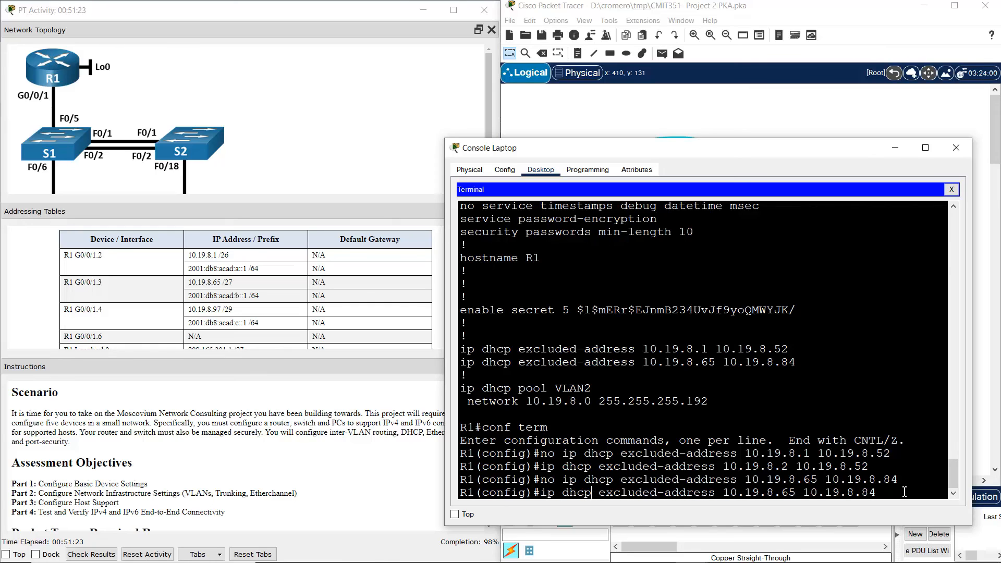
pyautogui.press('BackSpace')
pyautogui.write('6')
pyautogui.press('Return')
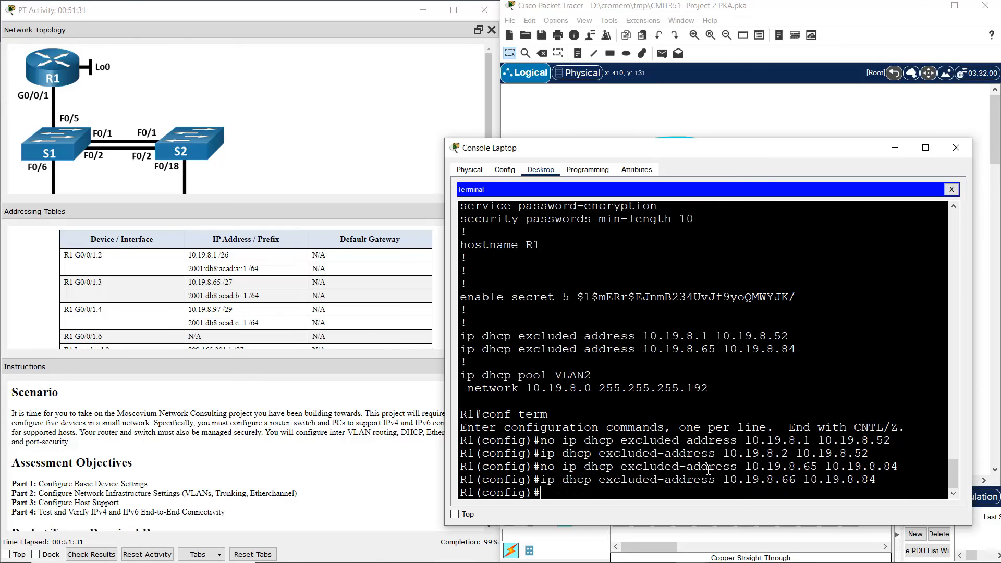
# - Check the activity results (347/350) and locate R1's User Names > Username item marked Incorrect
pyautogui.click(468, 542)
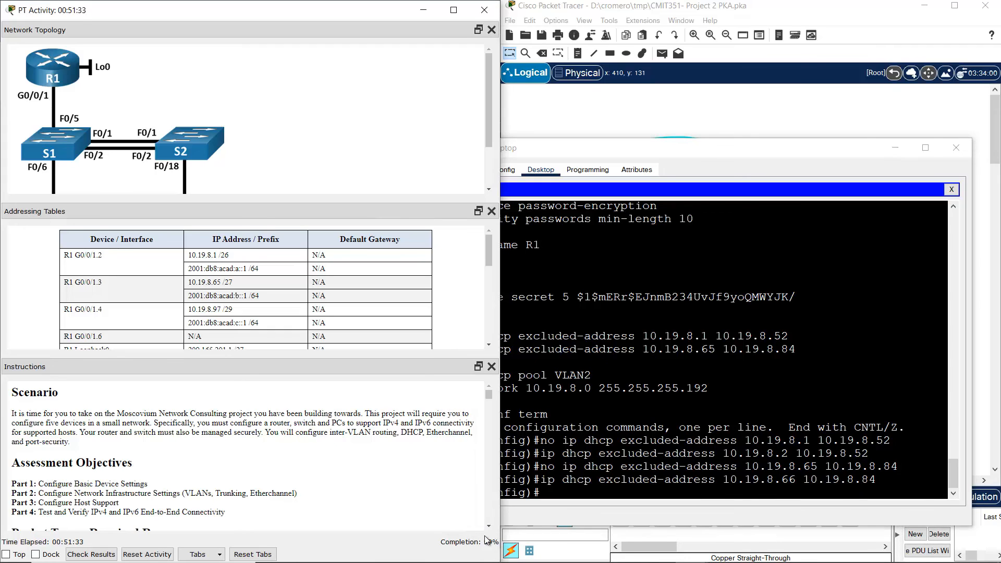
pyautogui.click(831, 105)
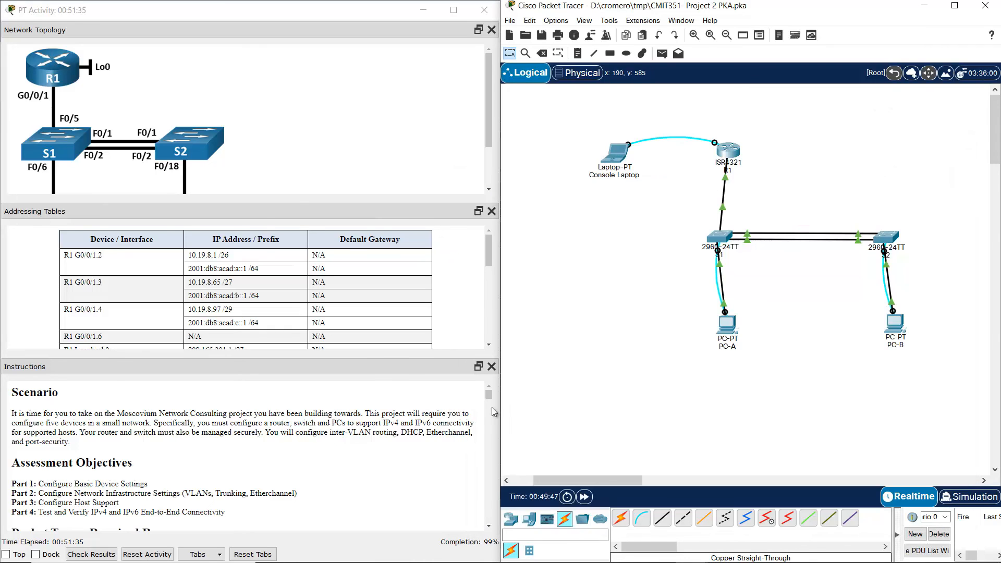
pyautogui.click(91, 555)
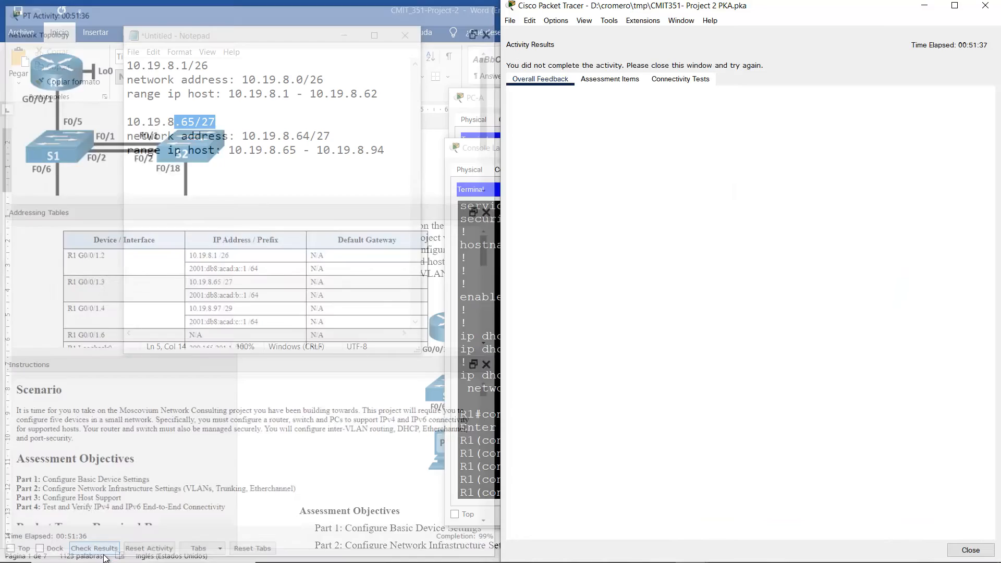
pyautogui.click(626, 80)
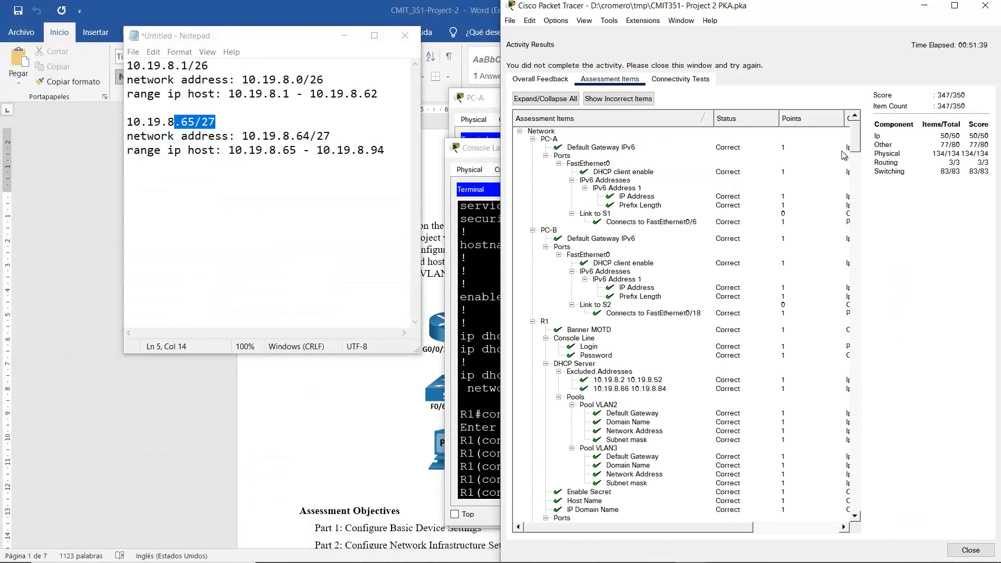
pyautogui.moveTo(854, 144); pyautogui.dragTo(851, 177)
pyautogui.scroll(-15, 583, 247)
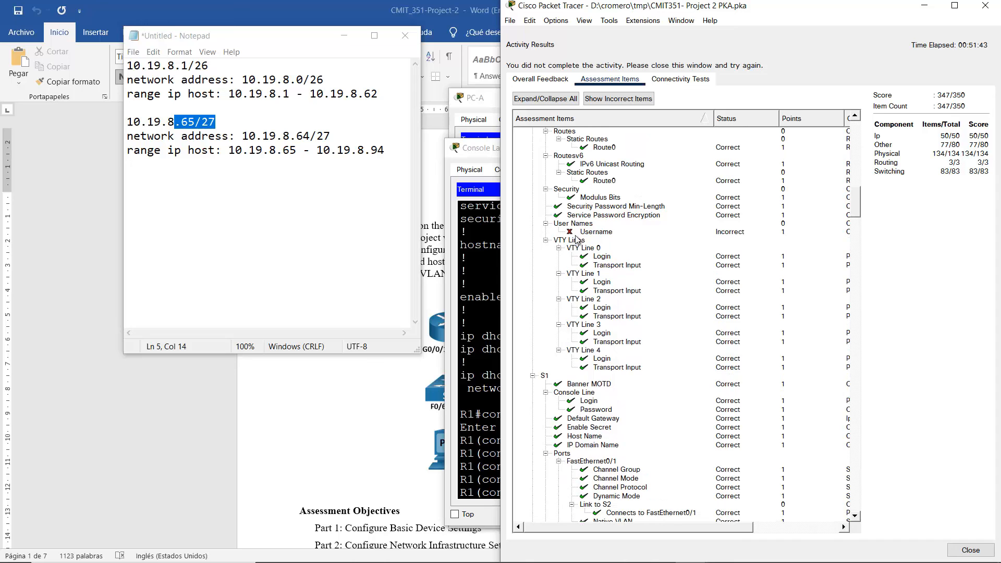
pyautogui.click(597, 231)
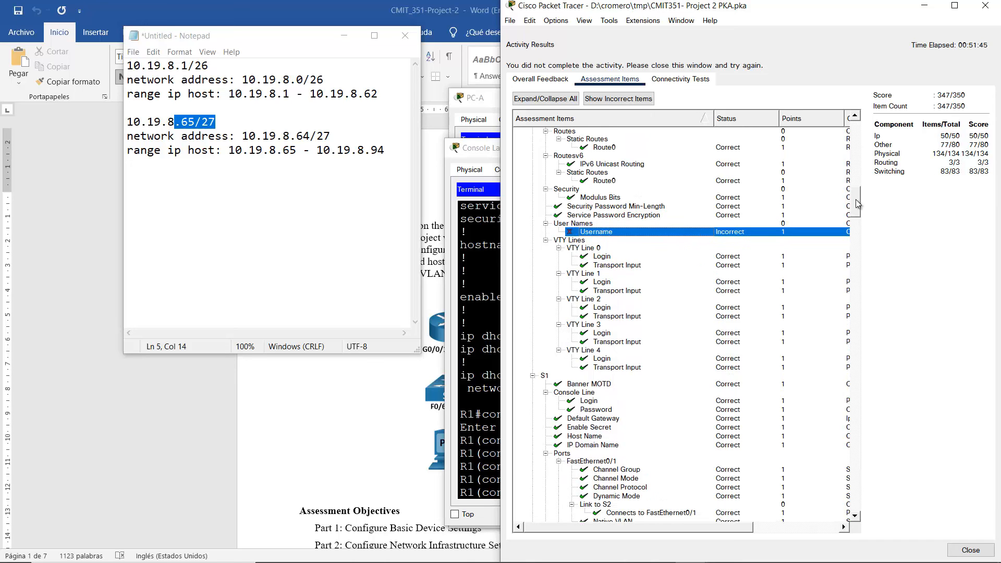
pyautogui.moveTo(859, 203); pyautogui.dragTo(857, 464)
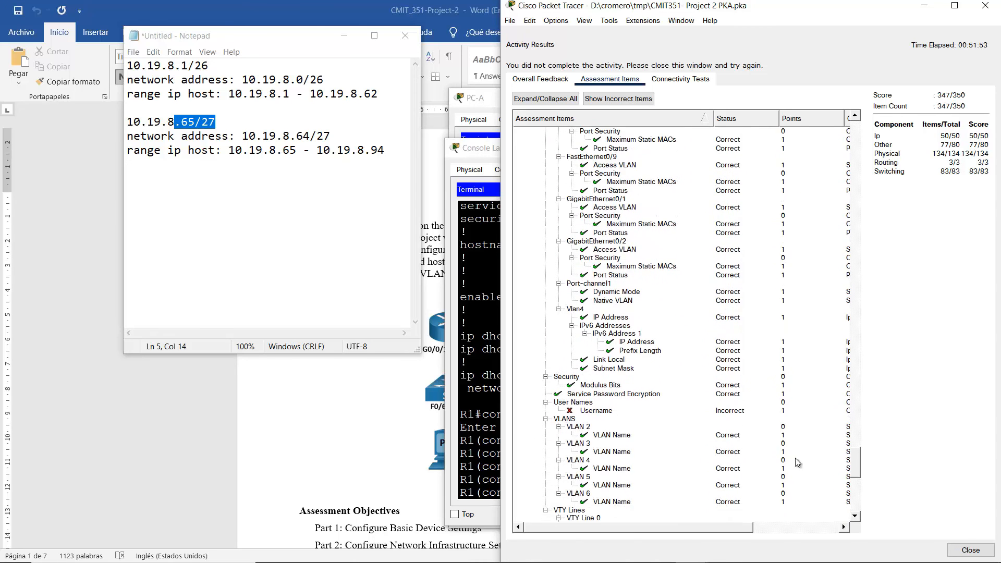
# - Close the Activity Results window, returning to the topology at 99%
pyautogui.click(470, 416)
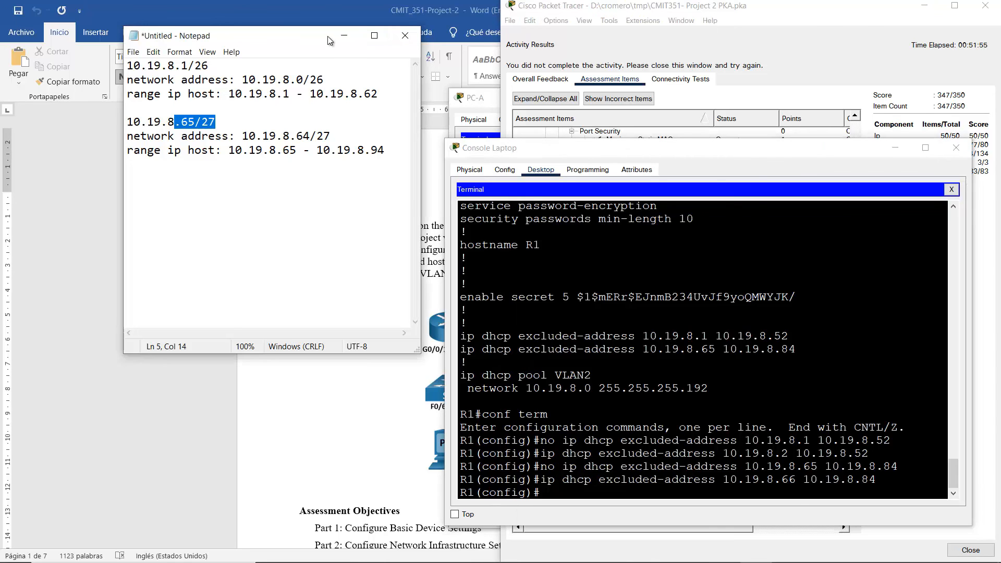
pyautogui.click(344, 36)
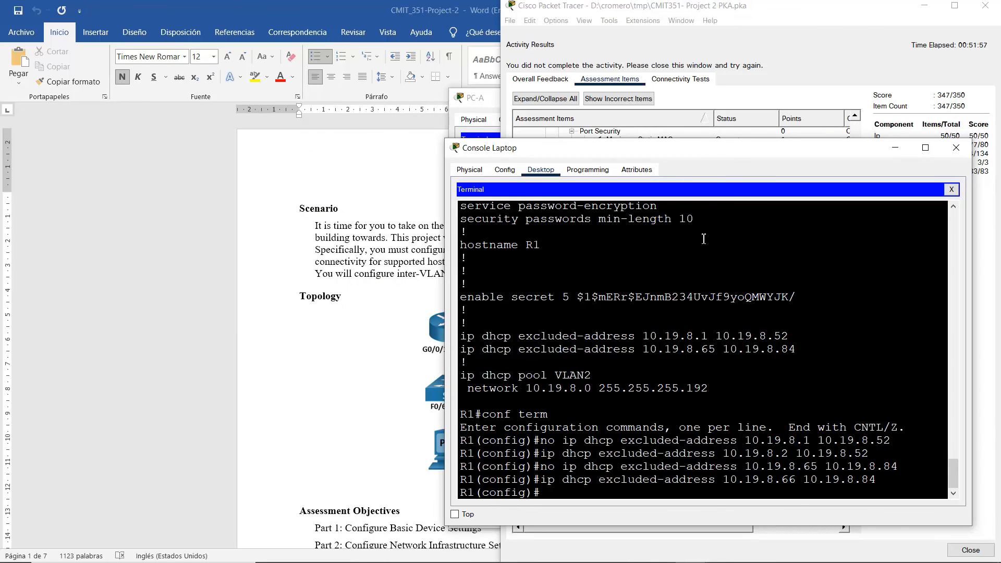
pyautogui.click(776, 15)
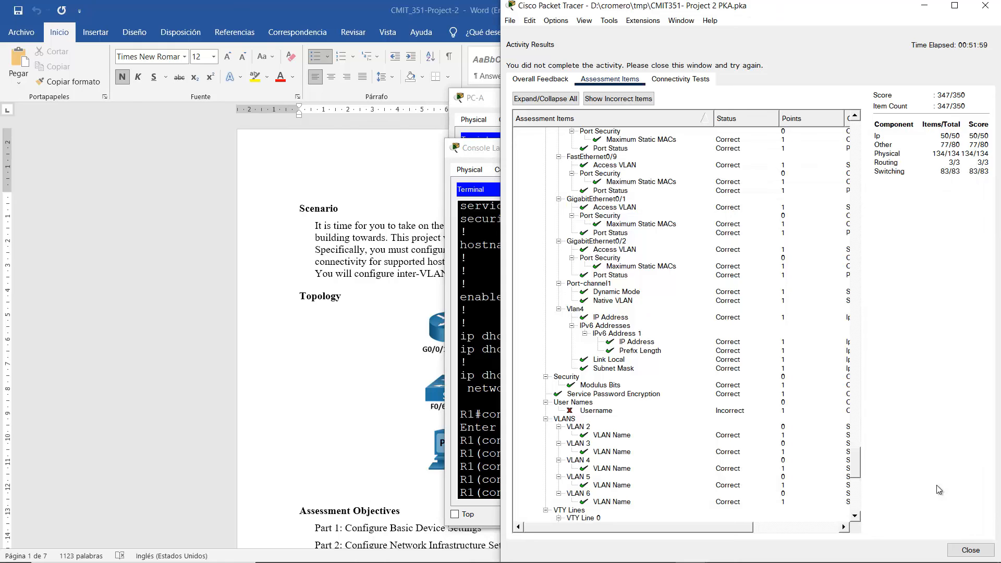
pyautogui.click(971, 552)
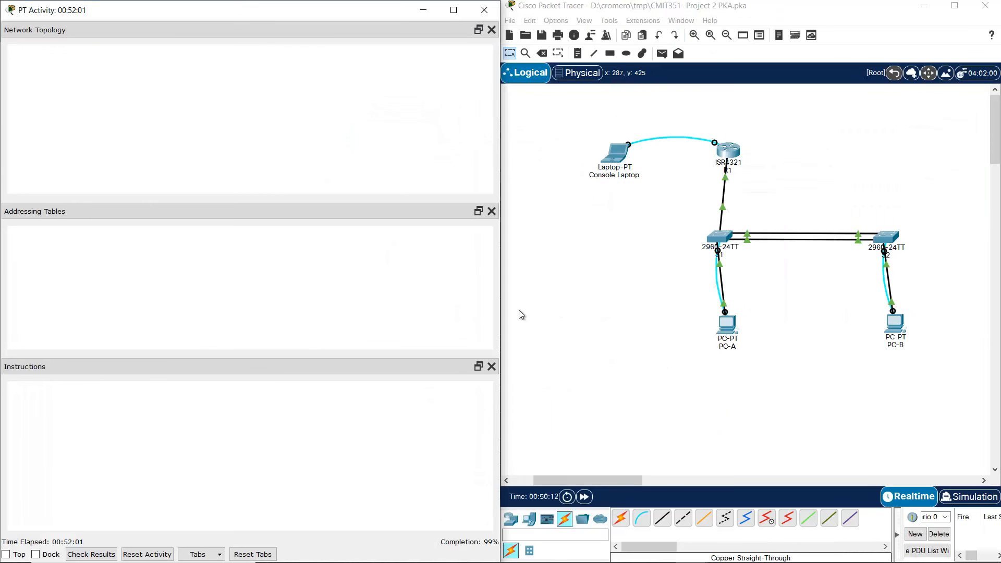
# - Scroll the Instructions to the admin user row and select its required username and password lines
pyautogui.scroll(-3, 490, 267)
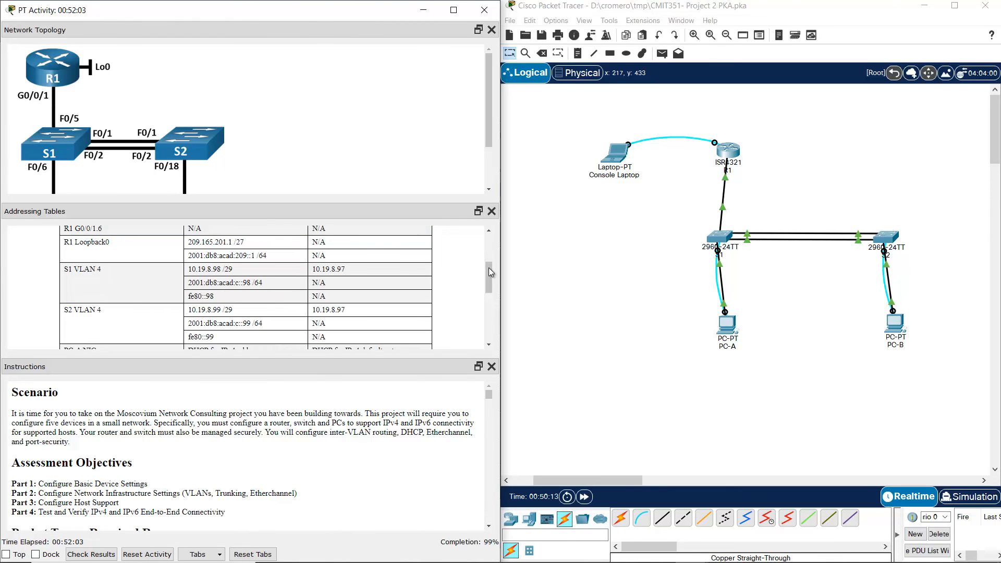
pyautogui.moveTo(490, 273); pyautogui.dragTo(487, 286)
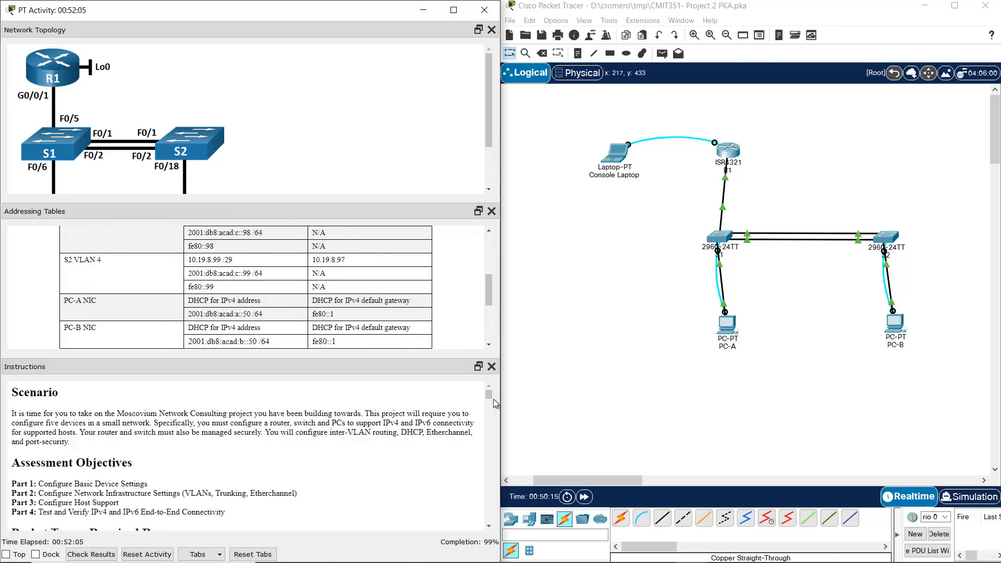
pyautogui.moveTo(489, 395); pyautogui.dragTo(487, 417)
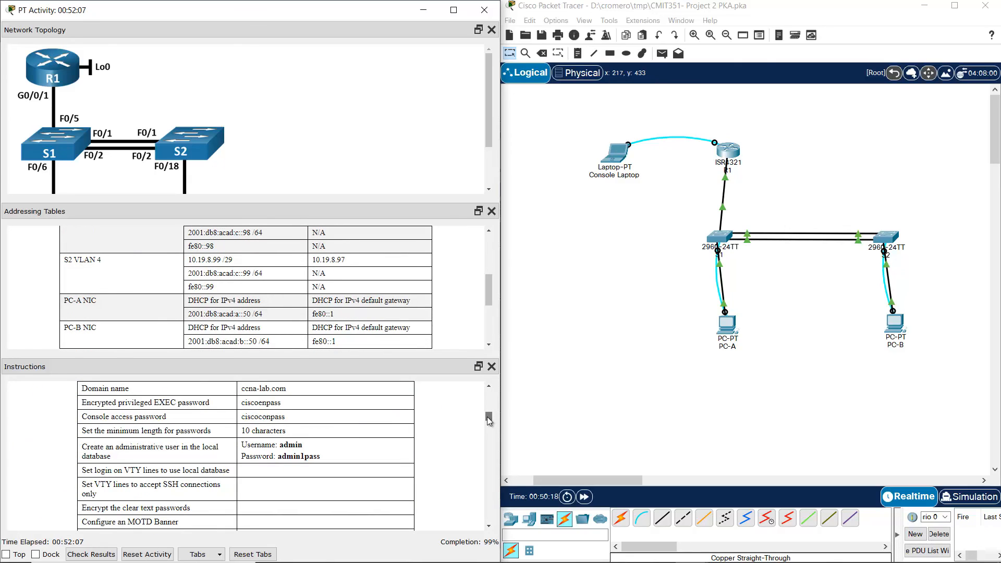
pyautogui.moveTo(251, 445); pyautogui.dragTo(342, 465)
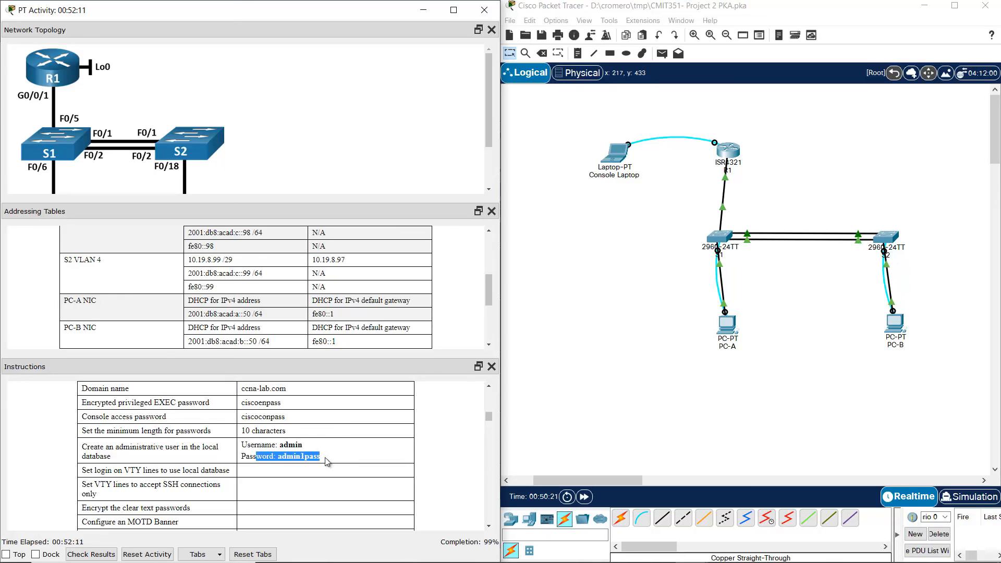
pyautogui.click(271, 455)
pyautogui.moveTo(247, 457); pyautogui.dragTo(333, 455)
pyautogui.click(307, 455)
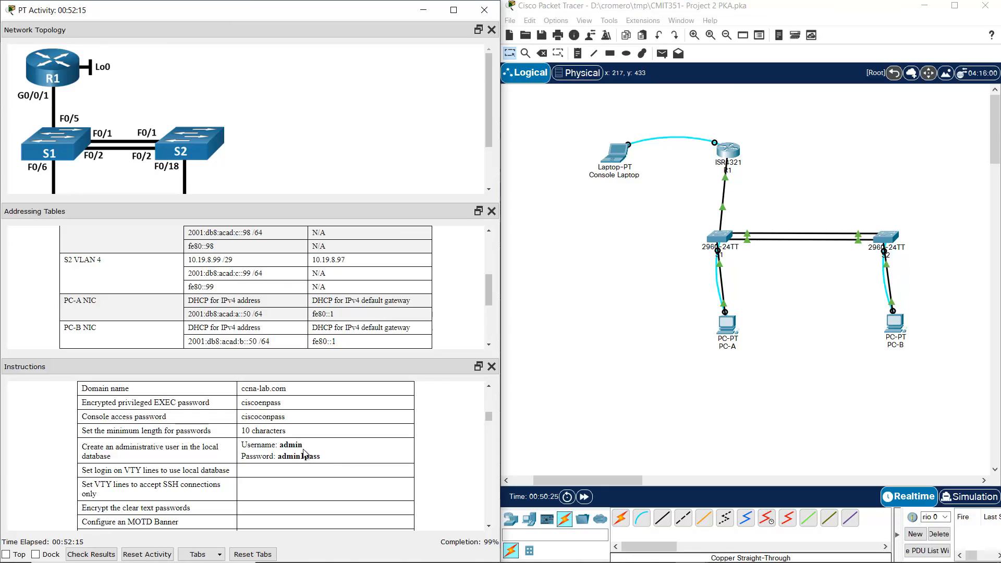
pyautogui.moveTo(248, 446); pyautogui.dragTo(345, 459)
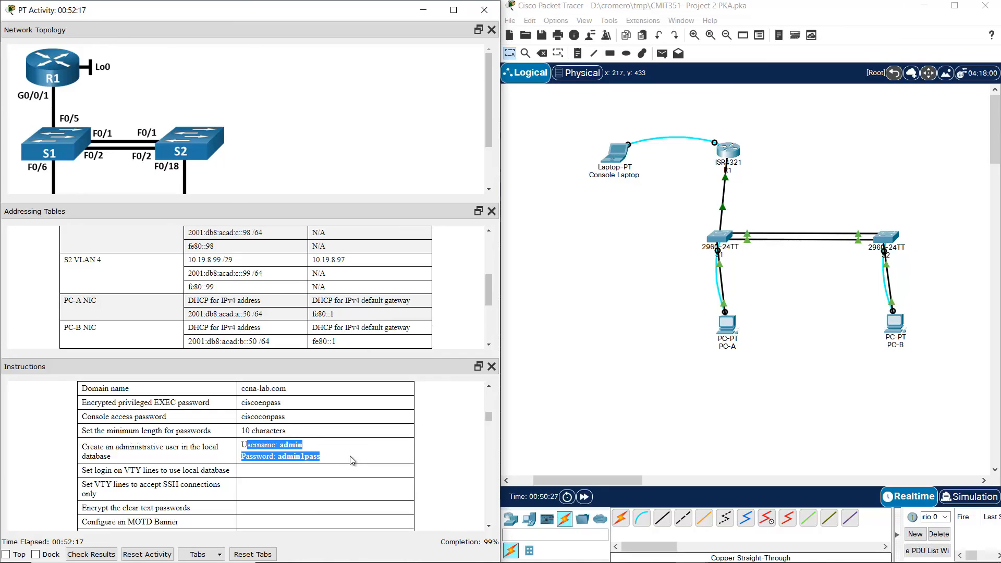
pyautogui.moveTo(321, 458); pyautogui.dragTo(245, 447)
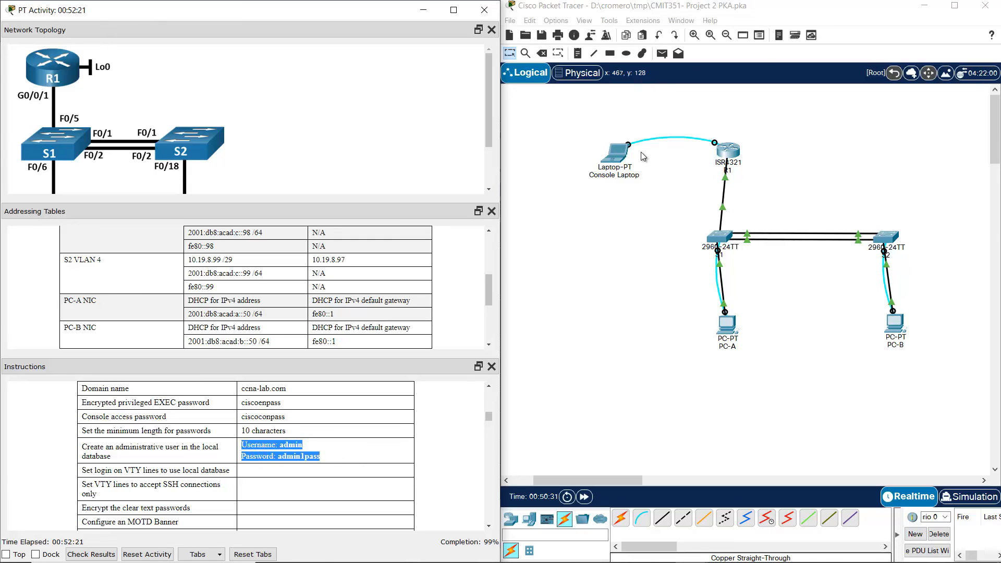
# - Reopen the Console Laptop's R1 terminal and leave configuration mode with end
pyautogui.click(618, 158)
pyautogui.press('Return')
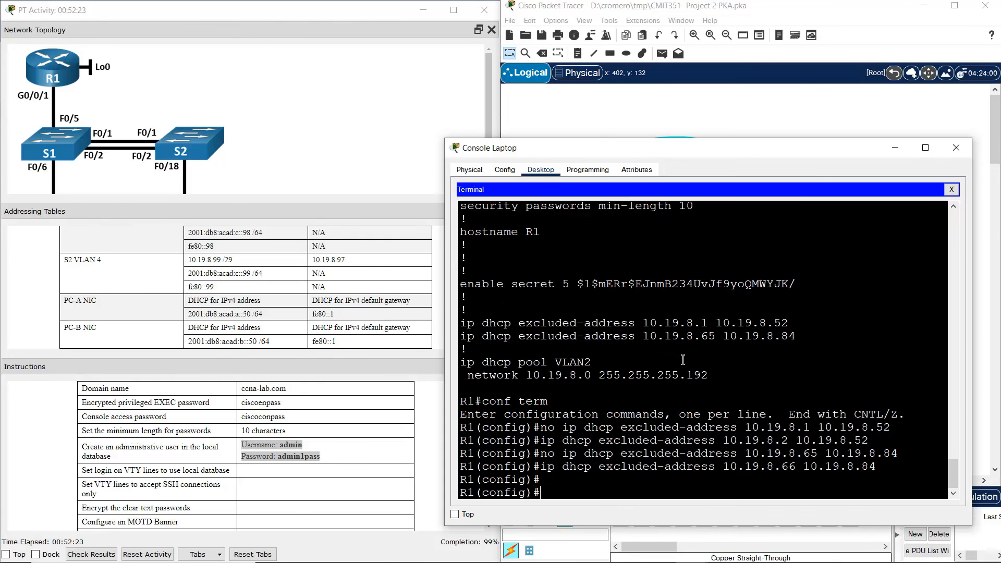
pyautogui.write('end')
pyautogui.press('Return')
# - Review R1's running configuration with show run to find the stored admin username line
pyautogui.write('show run')
pyautogui.press('Return')
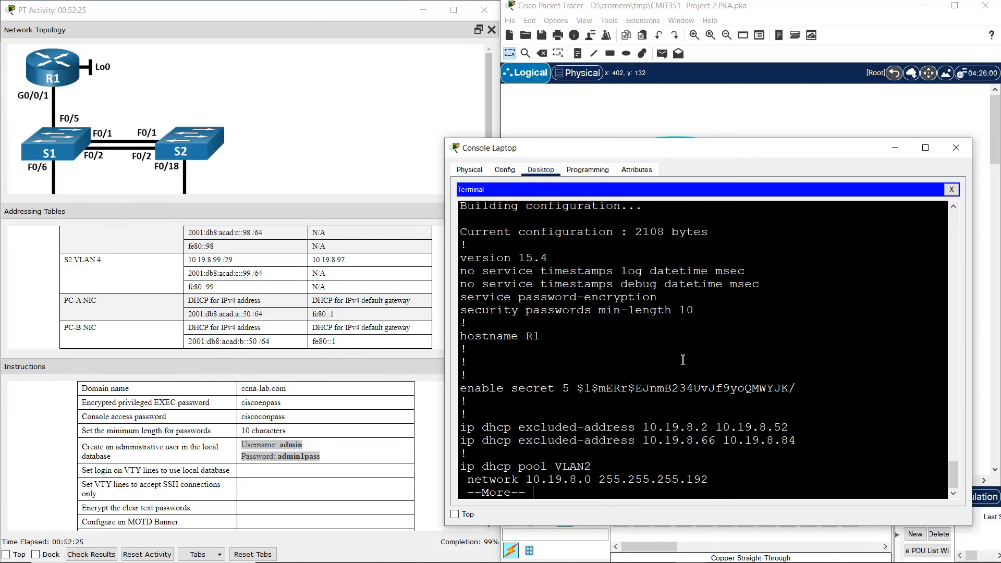
pyautogui.press('space')
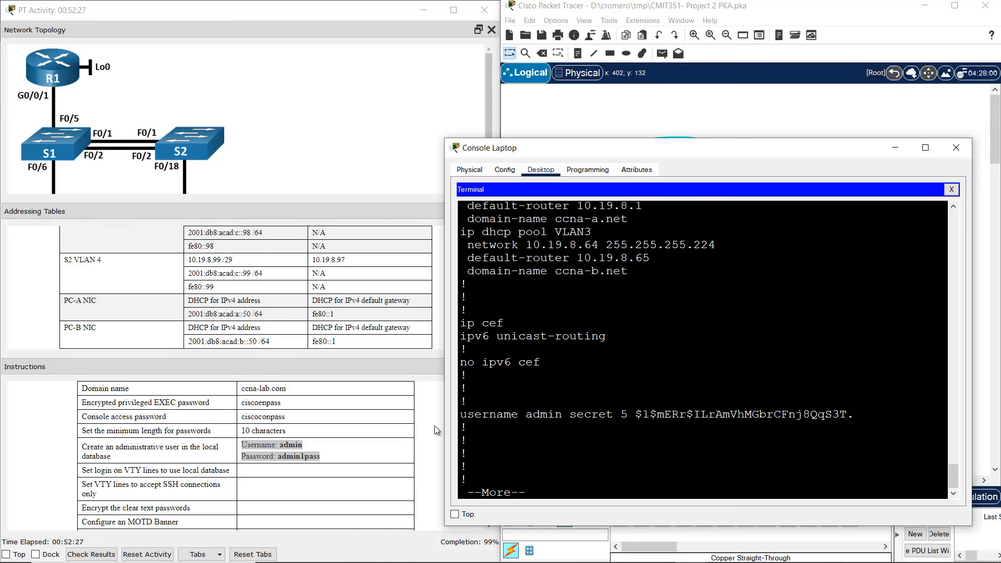
pyautogui.moveTo(478, 415); pyautogui.dragTo(847, 414)
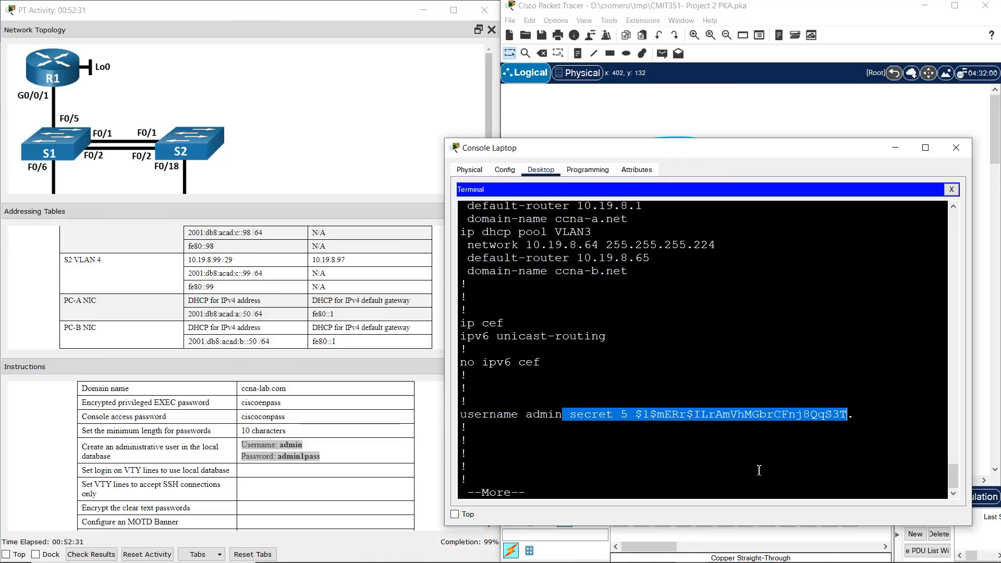
pyautogui.hotkey('ctrl', 'c')
# - In global config mode, delete R1's admin user that uses a secret
pyautogui.write('conf term')
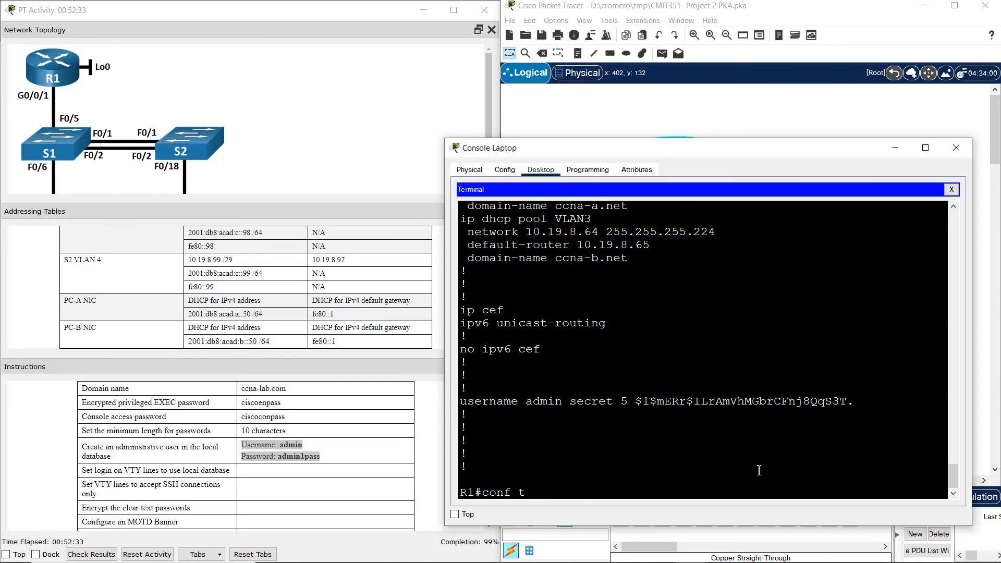
pyautogui.press('Return')
pyautogui.moveTo(485, 379); pyautogui.dragTo(905, 373)
pyautogui.click(906, 372)
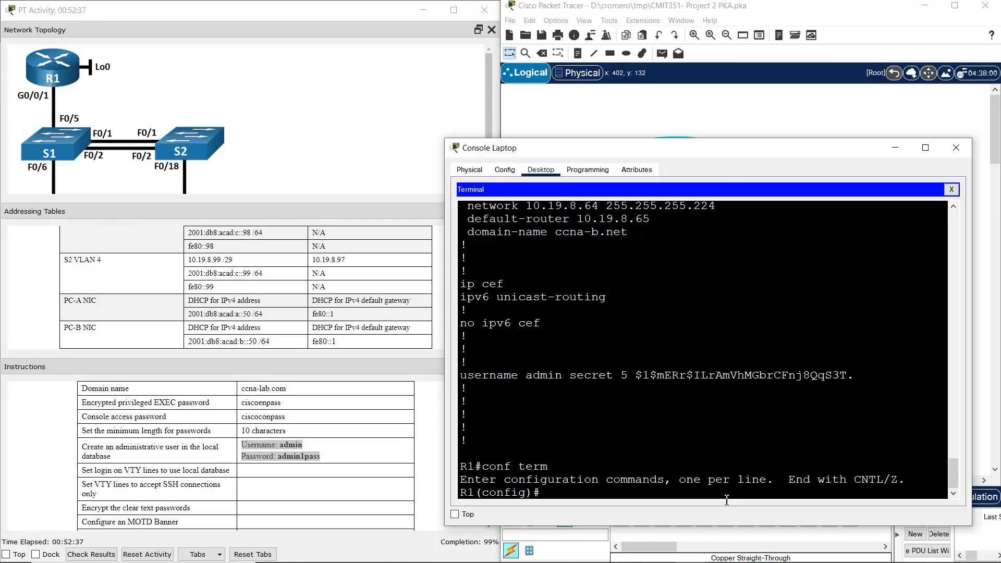
pyautogui.write('no username admin')
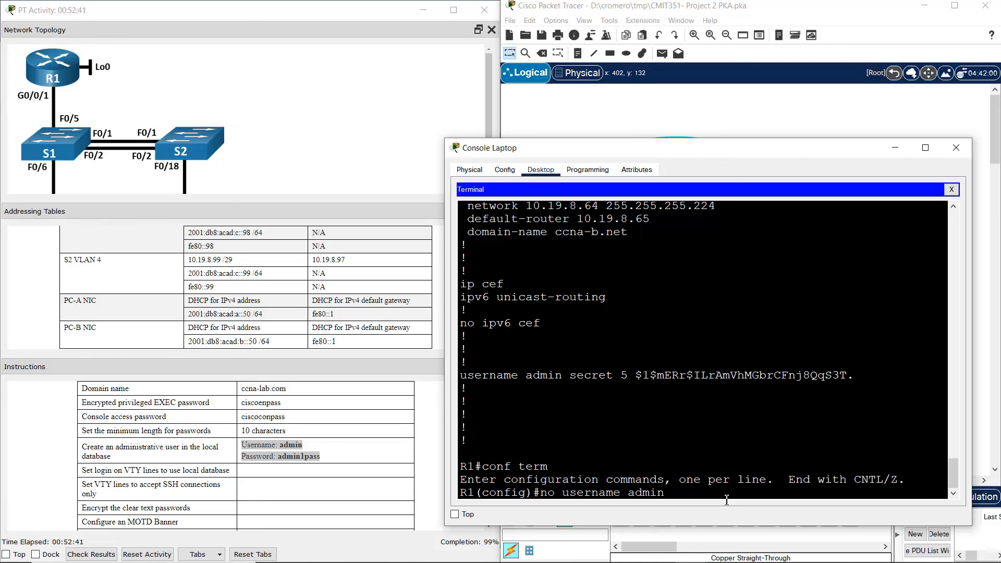
pyautogui.write(' secret admin1pass')
pyautogui.press('Return')
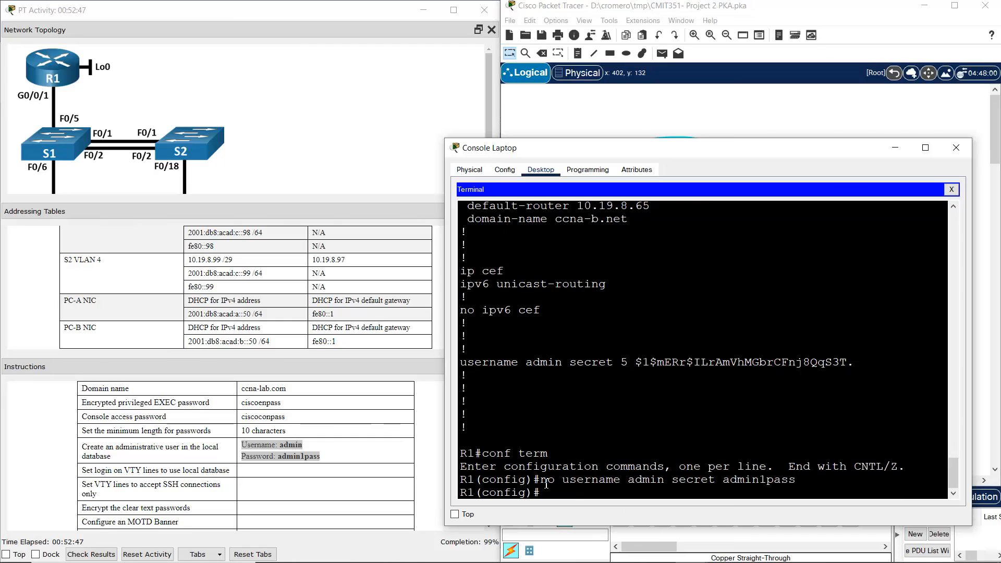
# - Recreate R1's admin user with a plain password instead of a secret
pyautogui.moveTo(550, 484); pyautogui.dragTo(782, 467)
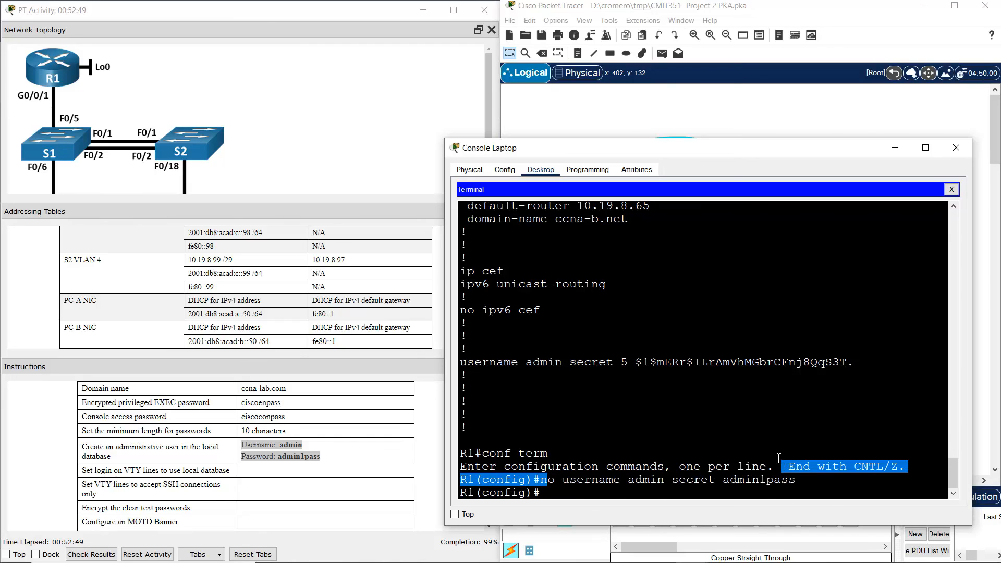
pyautogui.click(777, 447)
pyautogui.press('Up')
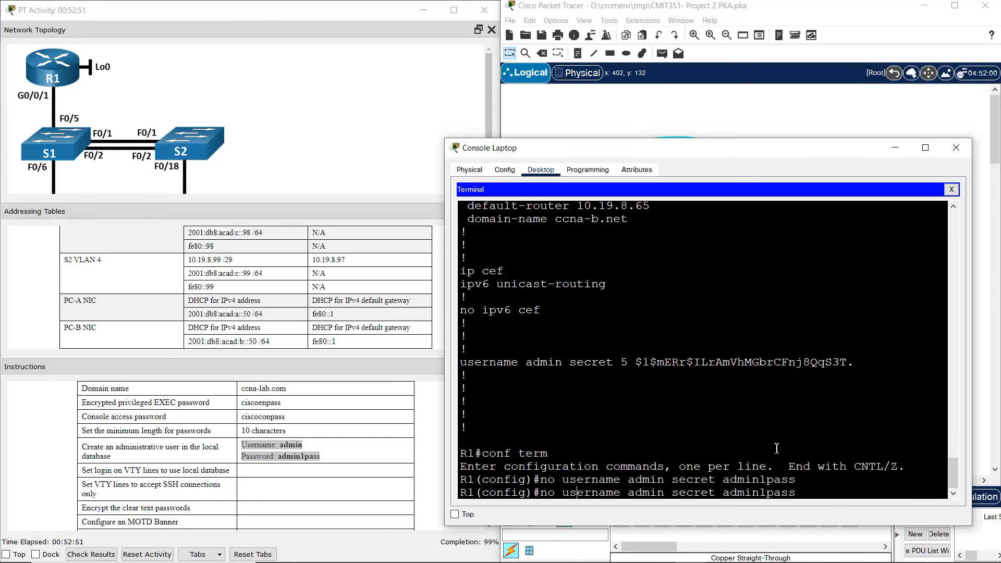
pyautogui.press('BackSpace')
pyautogui.press('BackSpace')
pyautogui.press('BackSpace')
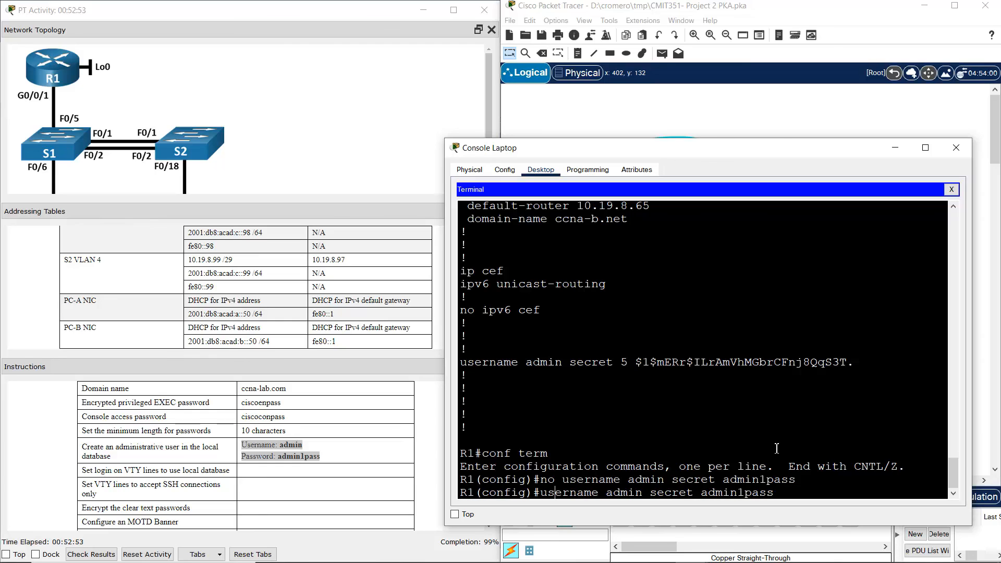
pyautogui.press('BackSpace')
pyautogui.press('BackSpace')
pyautogui.press('BackSpace')
pyautogui.press('BackSpace')
pyautogui.press('BackSpace')
pyautogui.press('BackSpace')
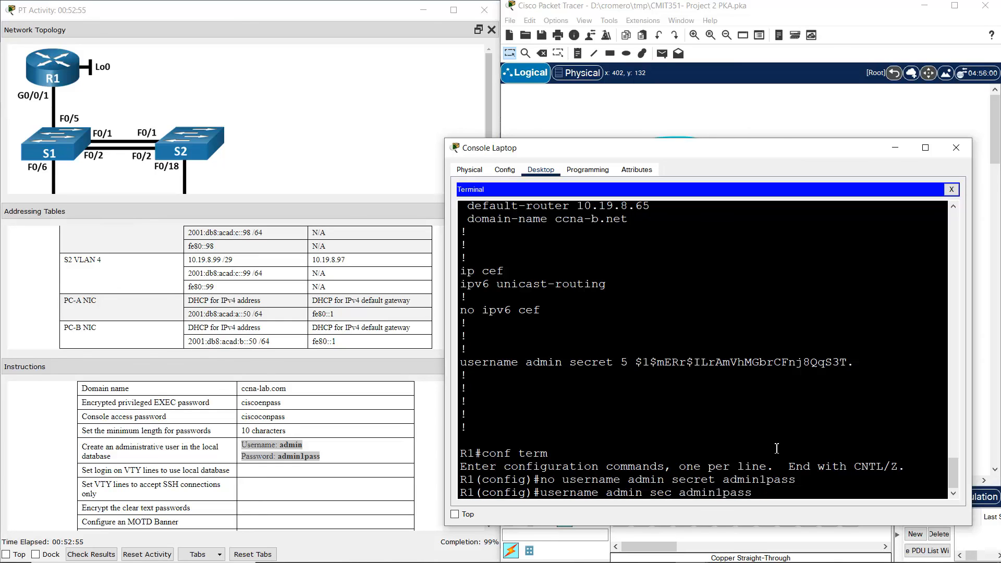
pyautogui.write('password')
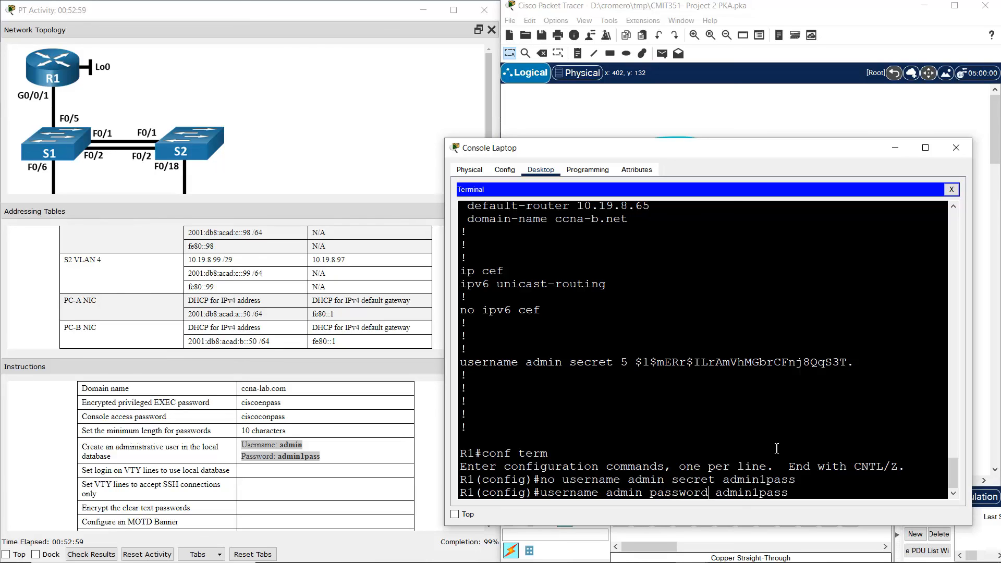
pyautogui.press('Return')
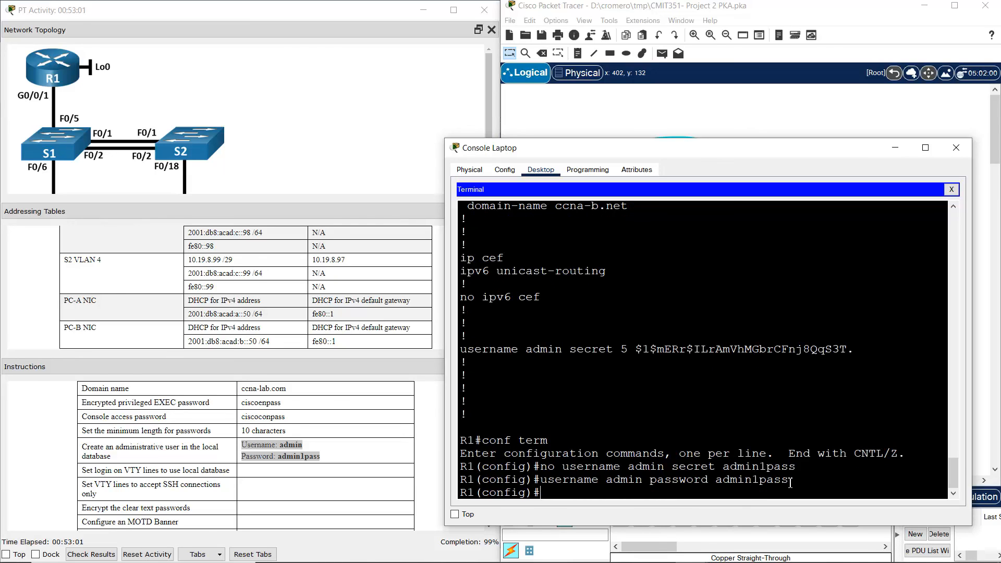
pyautogui.moveTo(795, 480)
pyautogui.mouseDown()
pyautogui.moveTo(544, 482)
pyautogui.moveTo(791, 467)
pyautogui.moveTo(791, 478)
pyautogui.mouseUp()
# - Switch from R1's console to PC-A's terminal session connected to S1
pyautogui.click(773, 467)
pyautogui.moveTo(563, 467); pyautogui.dragTo(807, 468)
pyautogui.click(578, 484)
pyautogui.moveTo(578, 484); pyautogui.dragTo(796, 480)
pyautogui.click(796, 480)
pyautogui.click(762, 107)
pyautogui.click(729, 326)
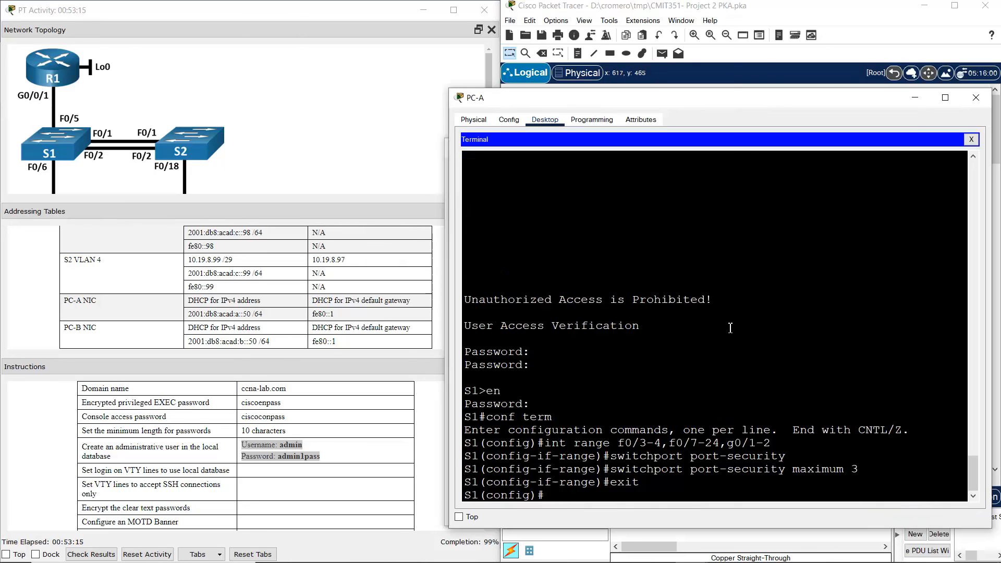
# - Remove S1's secret-based admin user, correcting the mistyped 'no ip username' command
pyautogui.write('n')
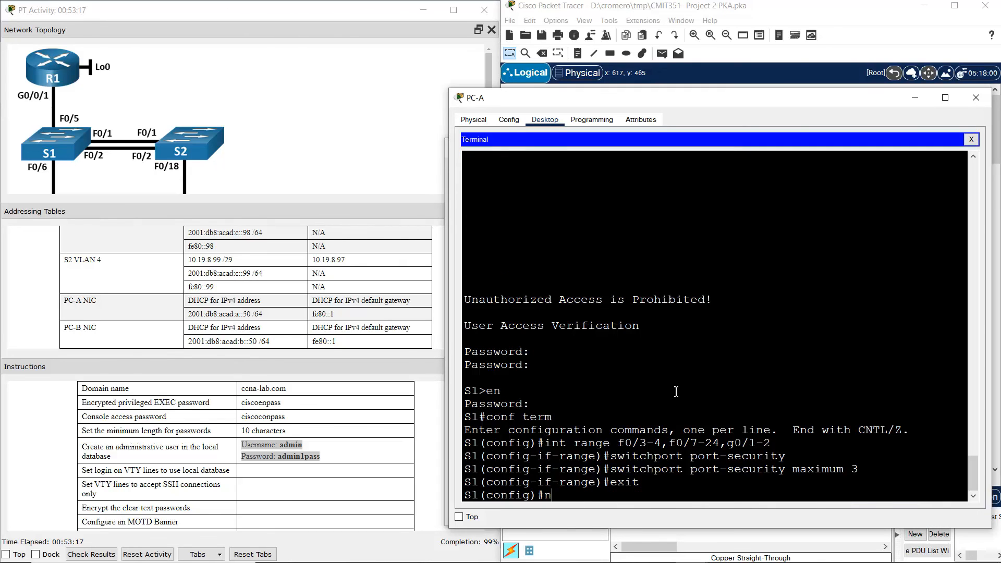
pyautogui.write('o ip us')
pyautogui.moveTo(538, 498); pyautogui.dragTo(464, 495)
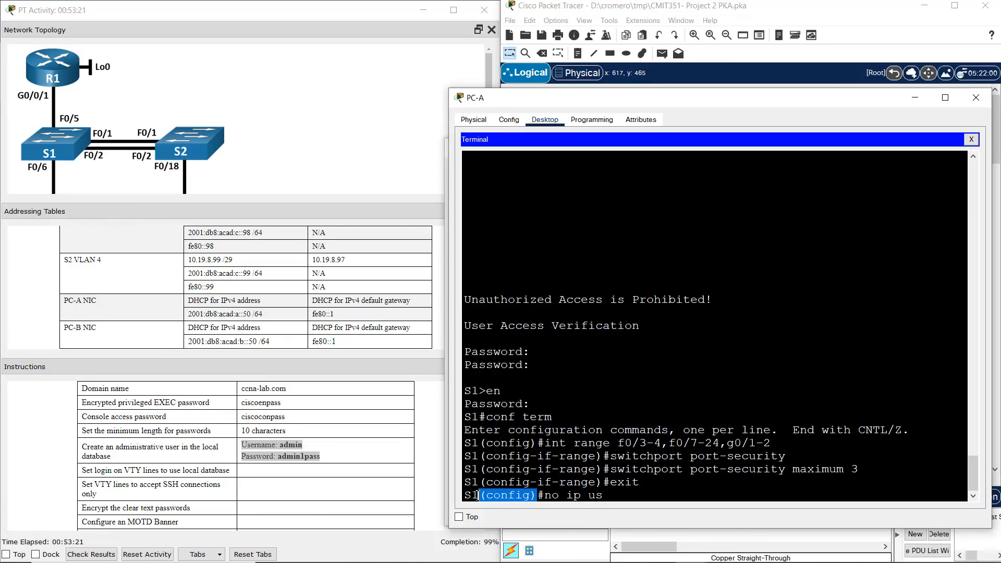
pyautogui.click(624, 500)
pyautogui.write('erna')
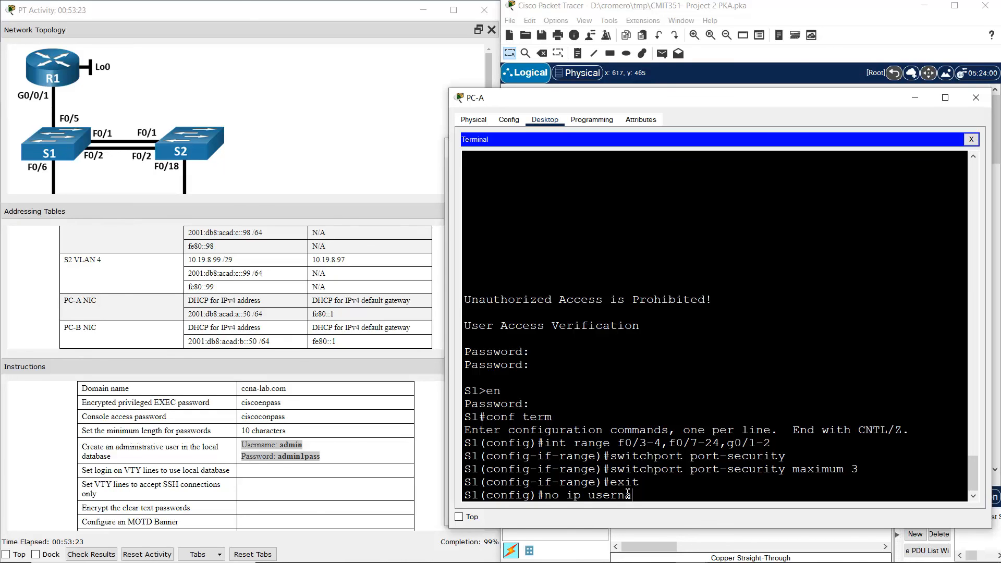
pyautogui.write('me admin secret admin1pass')
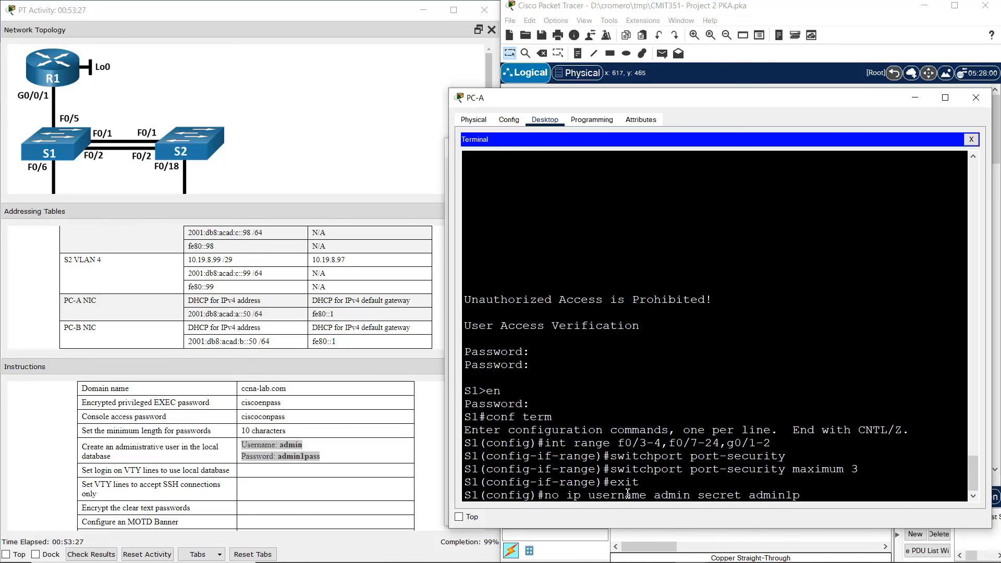
pyautogui.press('Return')
pyautogui.press('Up')
pyautogui.press('Left')
pyautogui.press('Left')
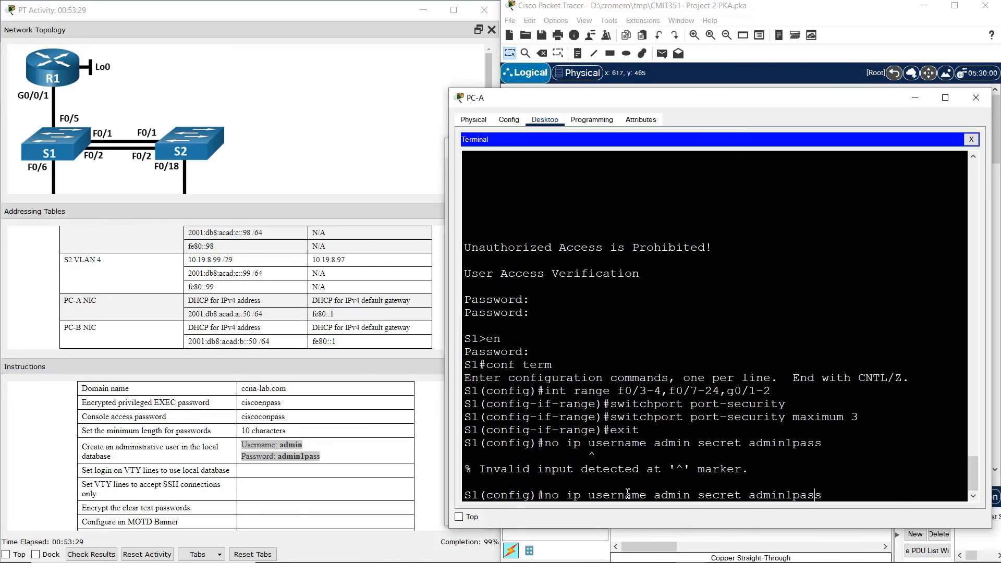
pyautogui.press('BackSpace')
pyautogui.press('BackSpace')
pyautogui.press('BackSpace')
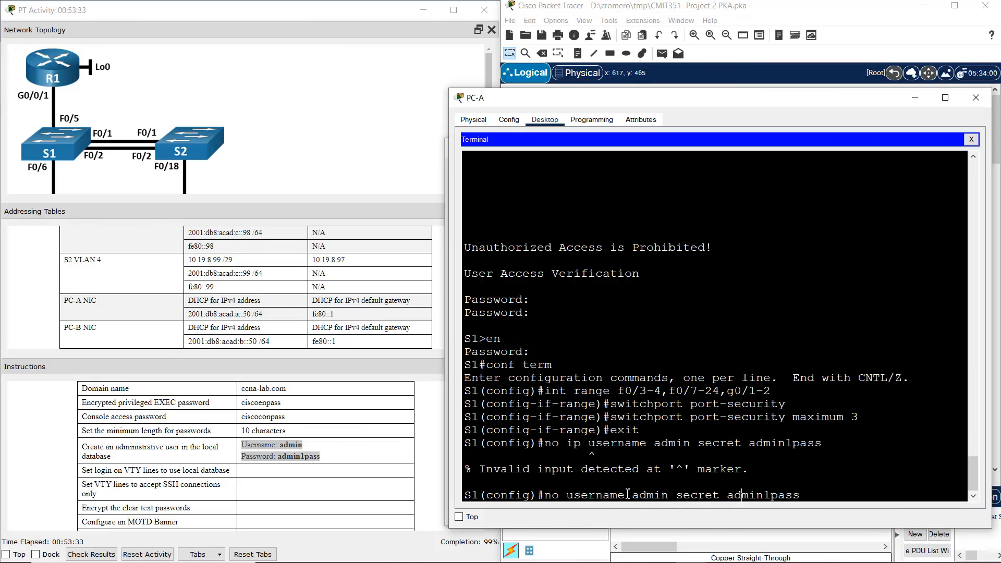
pyautogui.press('Return')
# - Recreate S1's admin user with a plain password instead of a secret
pyautogui.press('Up')
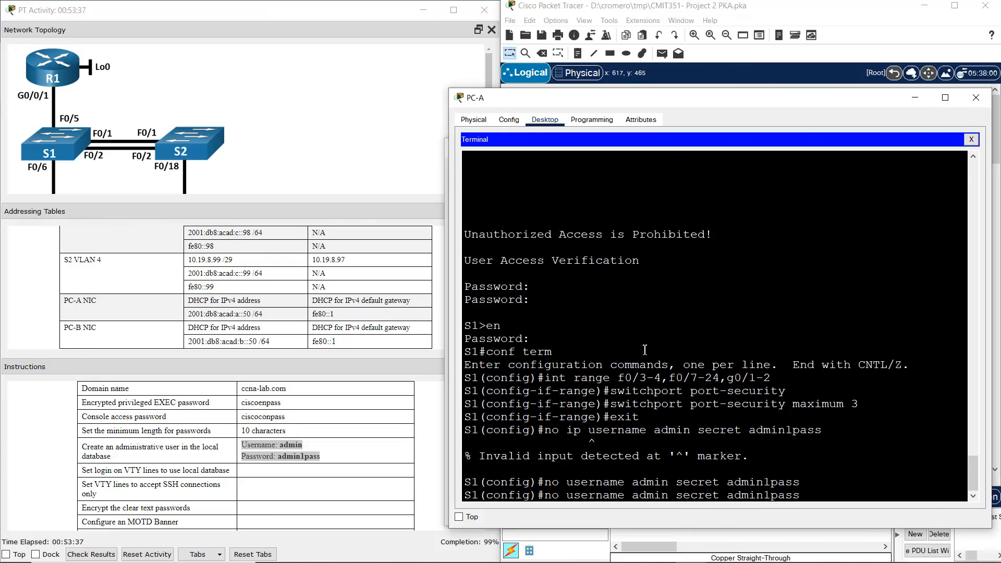
pyautogui.press('Home')
pyautogui.press('Delete')
pyautogui.press('Delete')
pyautogui.press('Delete')
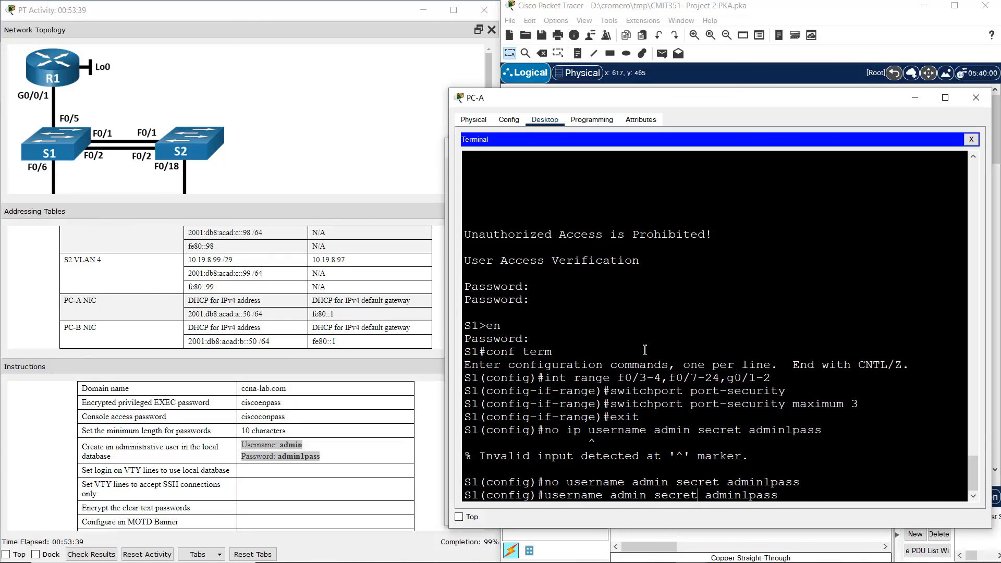
pyautogui.press('BackSpace')
pyautogui.press('BackSpace')
pyautogui.press('BackSpace')
pyautogui.press('BackSpace')
pyautogui.press('BackSpace')
pyautogui.press('BackSpace')
pyautogui.write('pa')
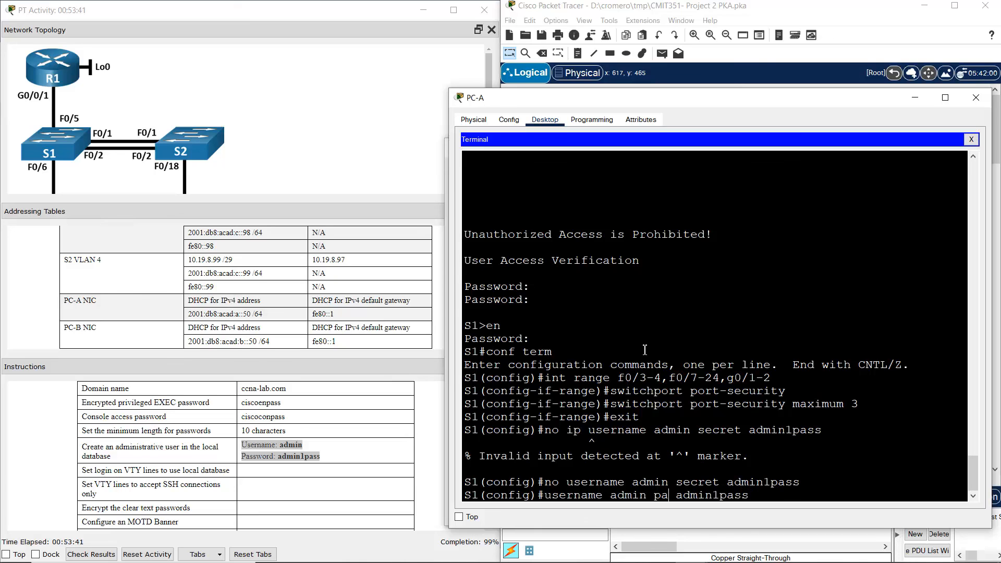
pyautogui.write('ssword')
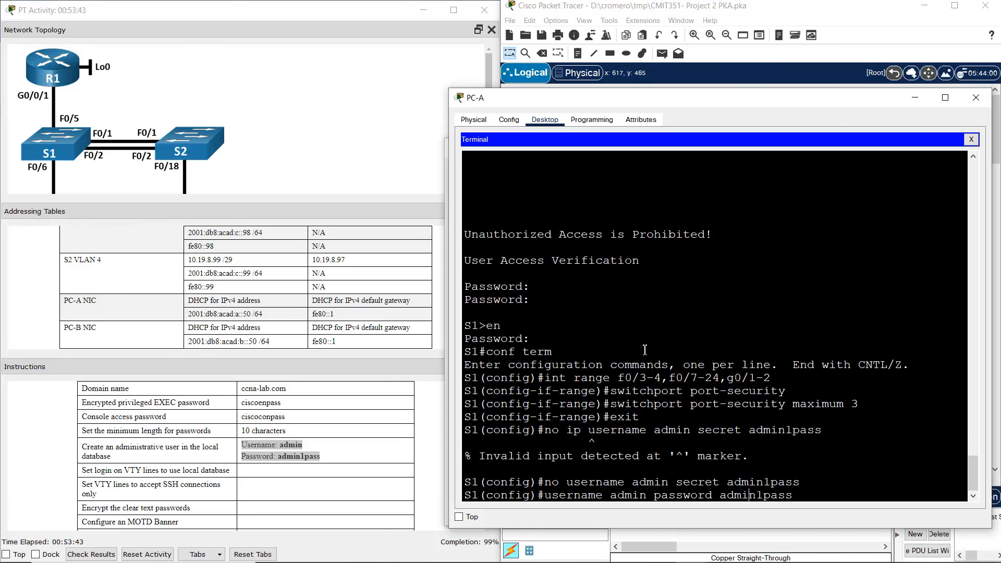
pyautogui.press('Return')
pyautogui.click(765, 4)
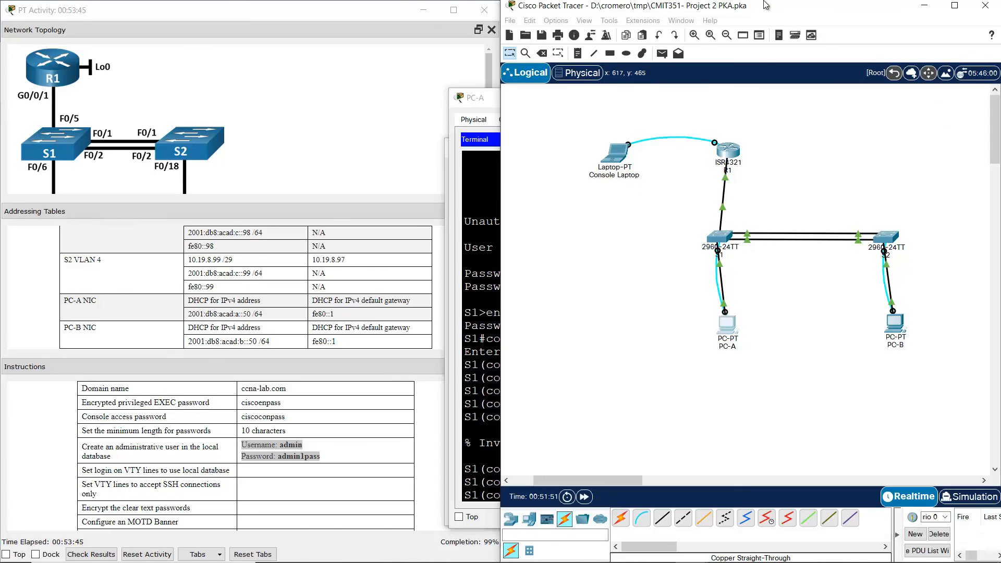
# - Connect PC-B's Terminal to S2 using the default connection settings
pyautogui.click(897, 324)
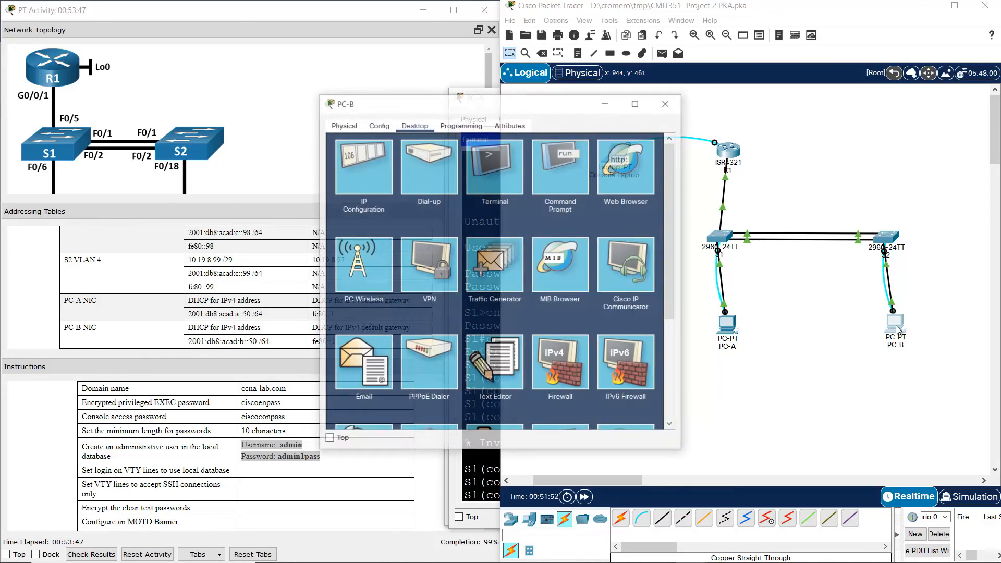
pyautogui.click(508, 168)
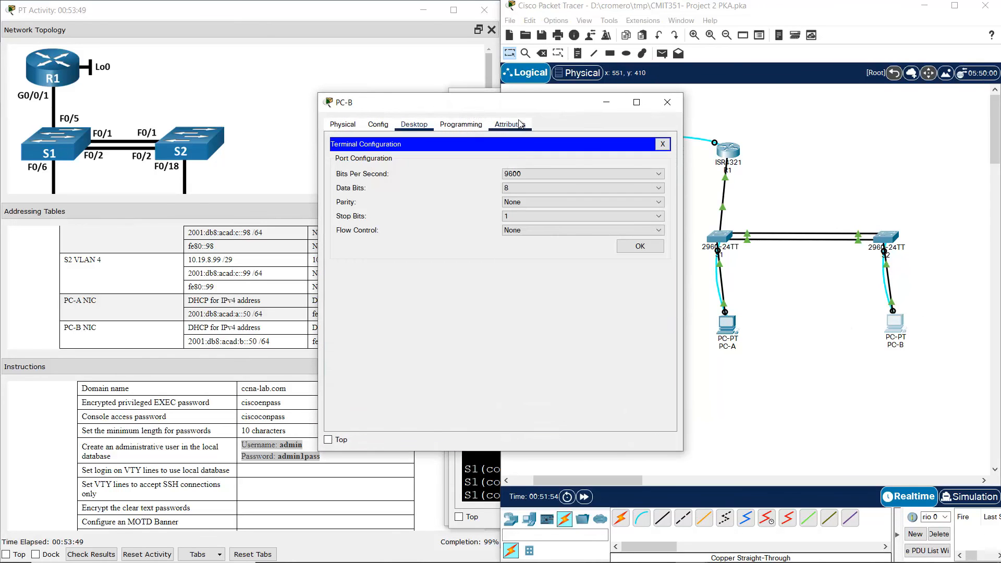
pyautogui.moveTo(600, 107); pyautogui.dragTo(753, 108)
pyautogui.click(794, 248)
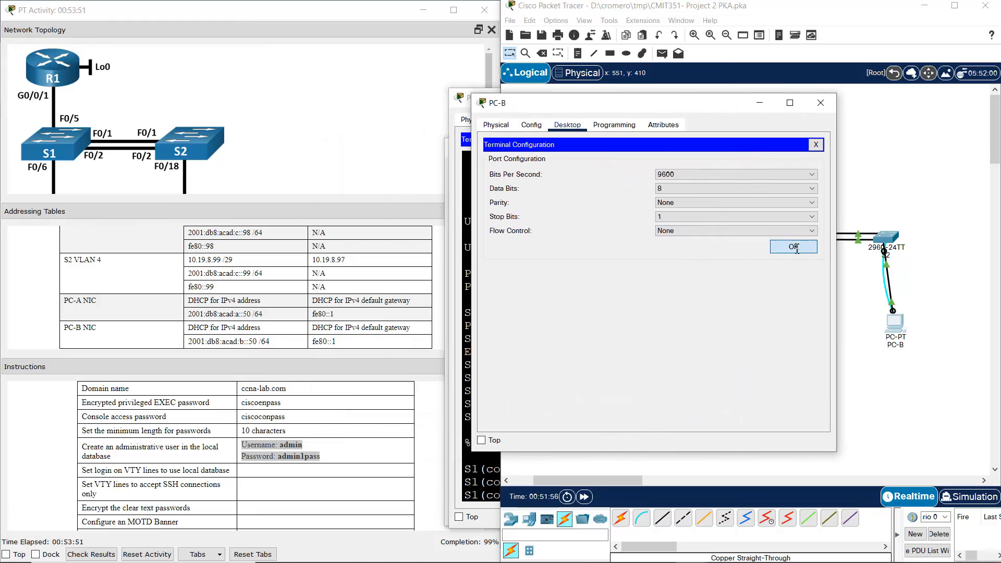
pyautogui.moveTo(837, 456); pyautogui.dragTo(989, 495)
pyautogui.click(802, 447)
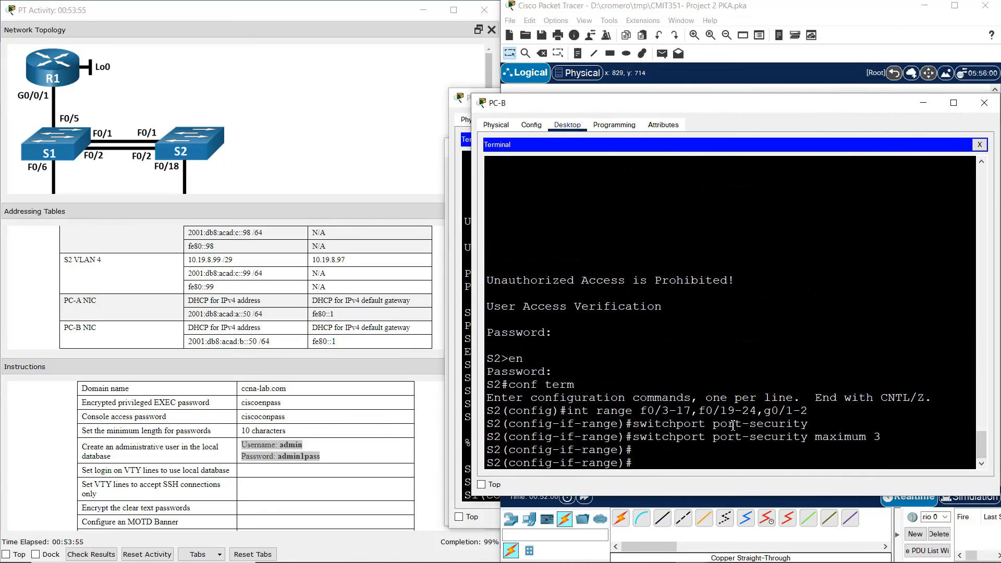
# - Exit interface range mode and delete S2's secret-based admin user
pyautogui.write('exit')
pyautogui.press('Return')
pyautogui.moveTo(570, 464); pyautogui.dragTo(488, 463)
pyautogui.click(635, 462)
pyautogui.write('no u')
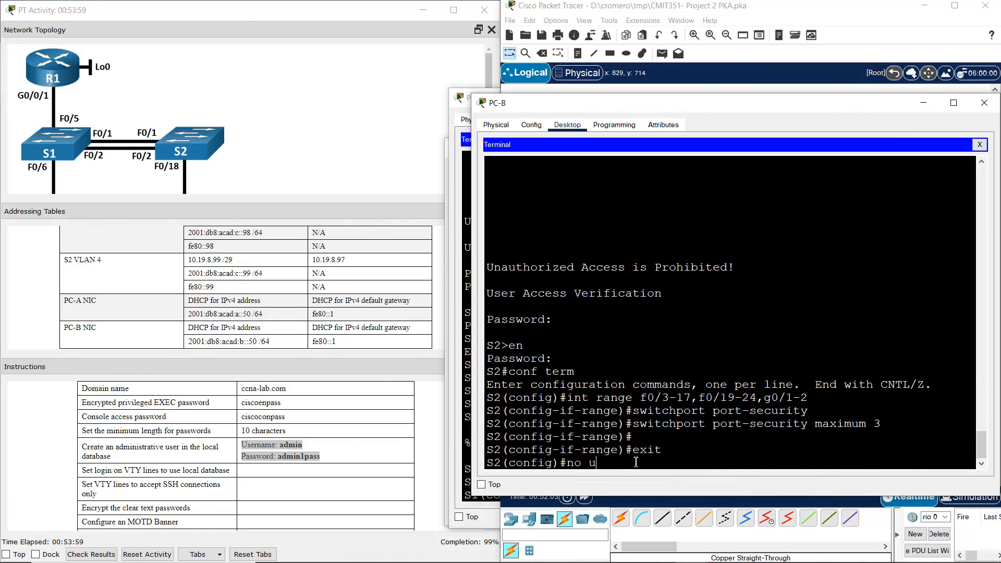
pyautogui.write('sername admin secret')
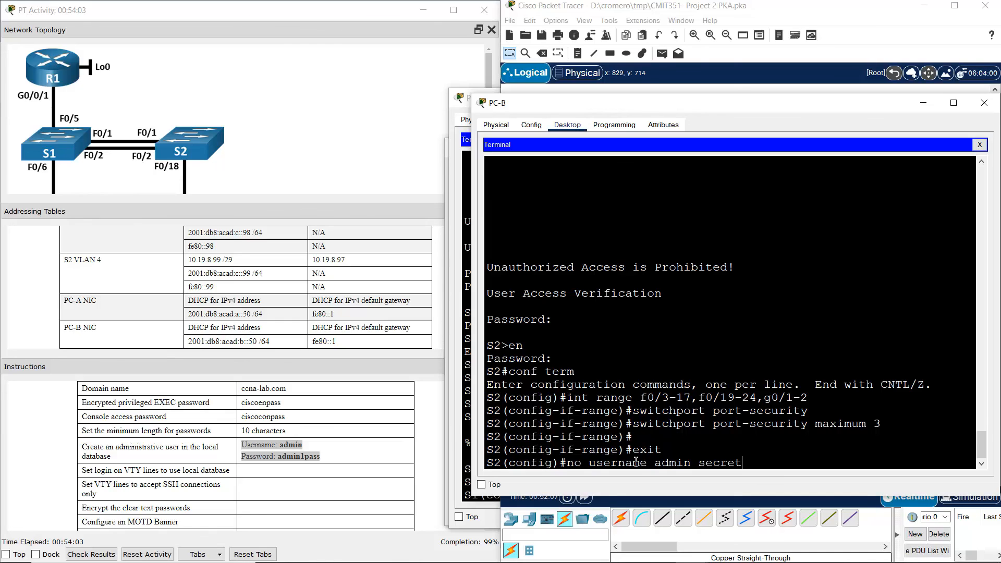
pyautogui.write(' admin1pass')
pyautogui.press('Return')
# - Recreate S2's admin user with a plain password instead of a secret
pyautogui.press('Up')
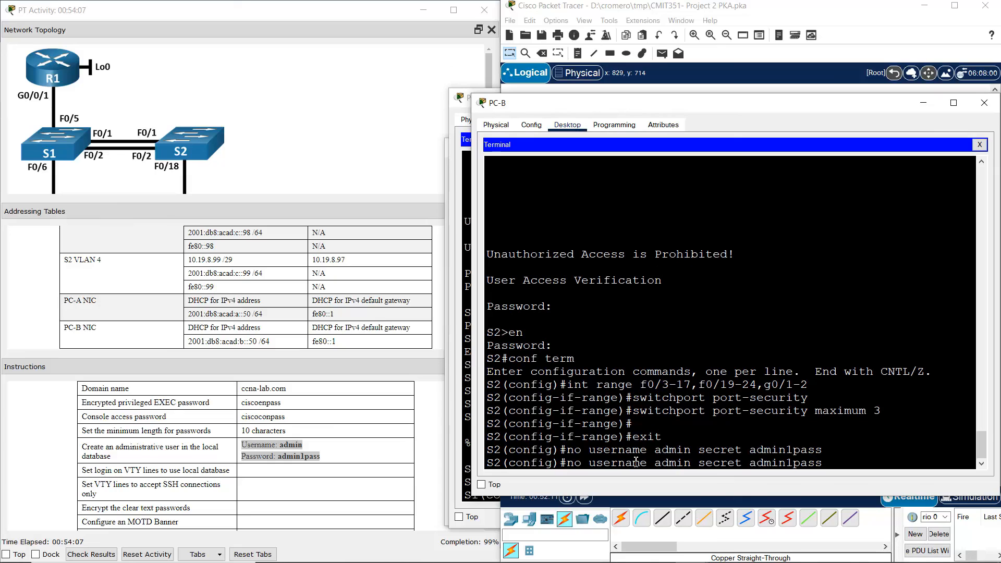
pyautogui.press('BackSpace')
pyautogui.press('BackSpace')
pyautogui.press('BackSpace')
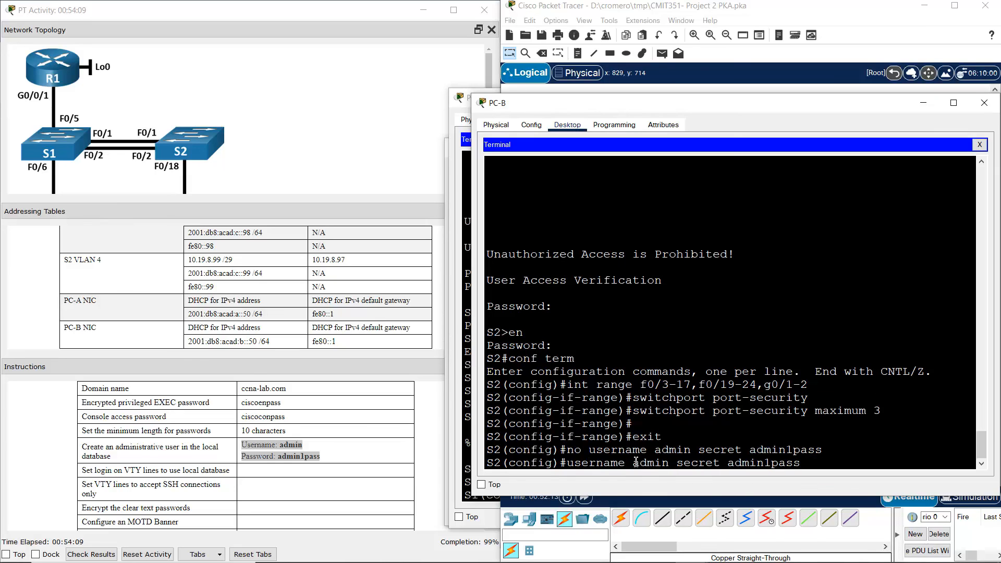
pyautogui.press('BackSpace')
pyautogui.press('BackSpace')
pyautogui.press('BackSpace')
pyautogui.press('BackSpace')
pyautogui.press('BackSpace')
pyautogui.press('BackSpace')
pyautogui.write('password')
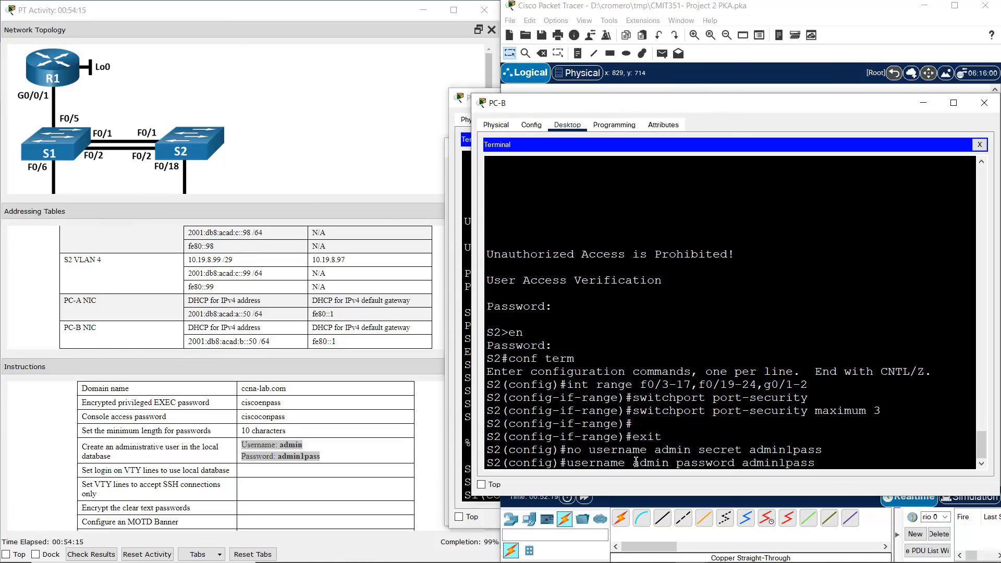
pyautogui.press('Return')
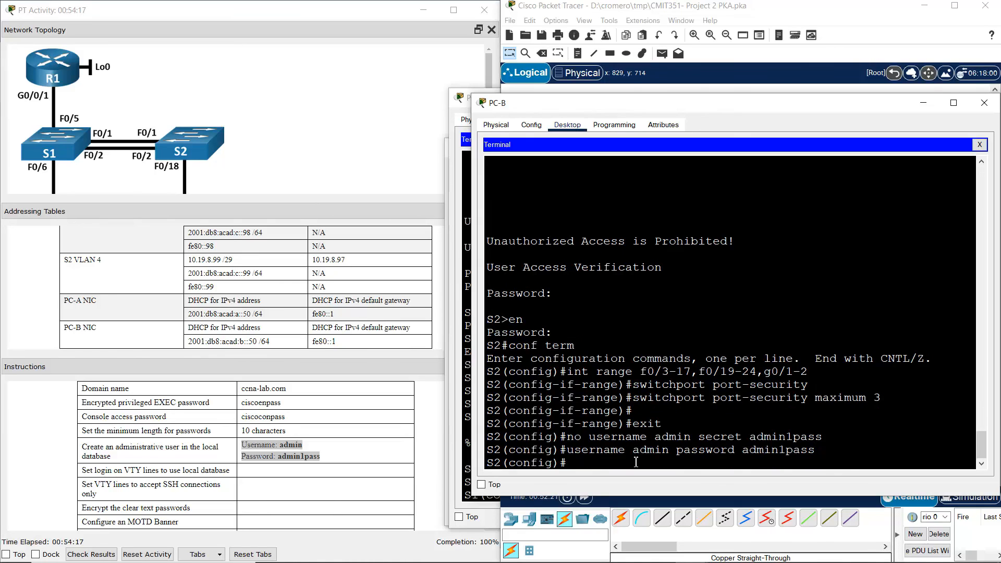
# - Check the activity window to confirm completion reached 100%
pyautogui.click(455, 543)
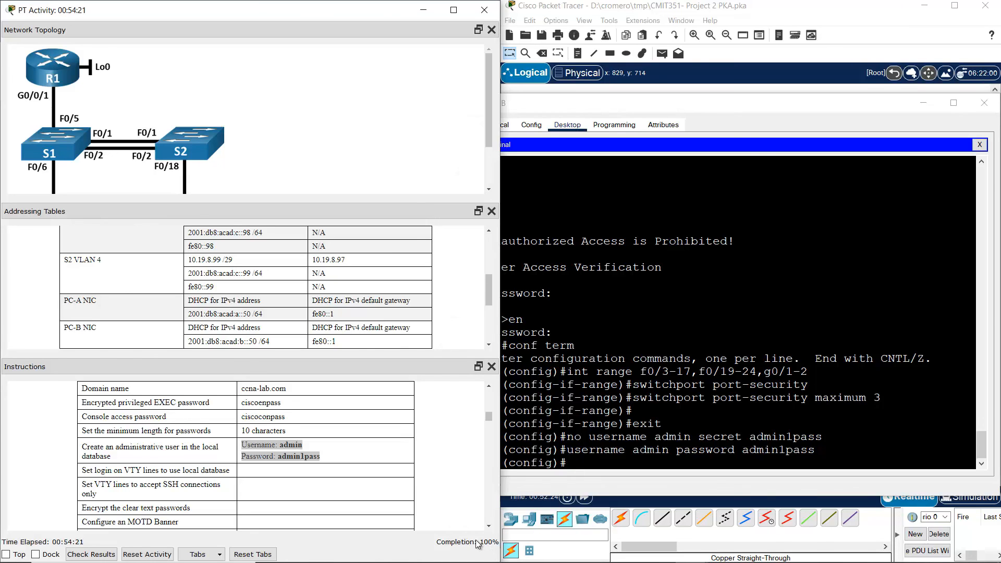
pyautogui.click(573, 0)
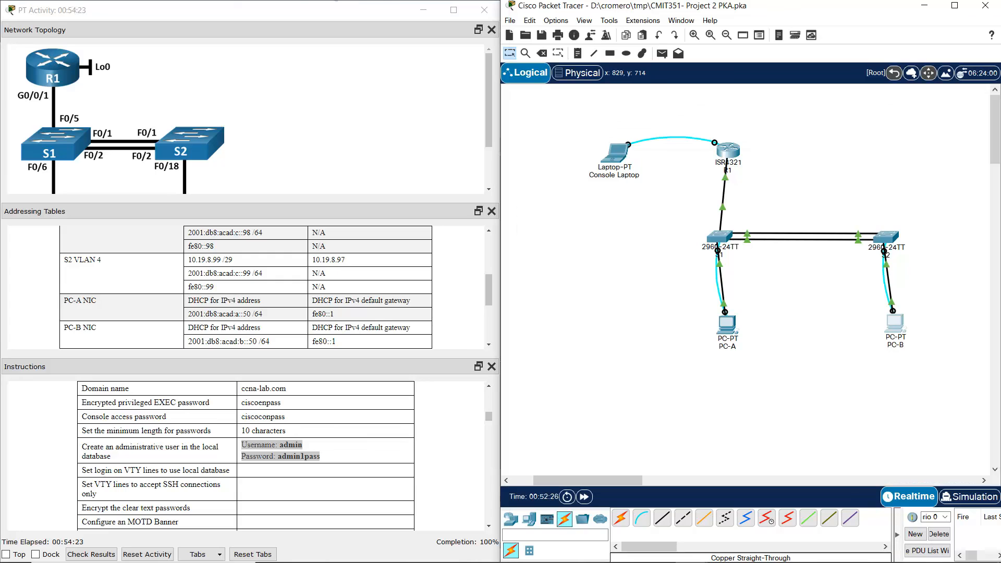
pyautogui.click(303, 1)
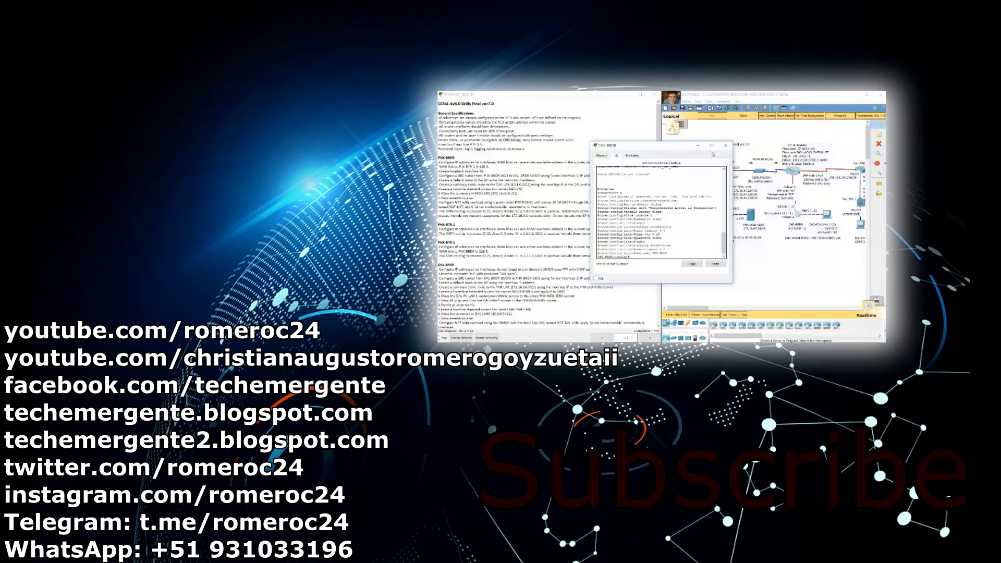